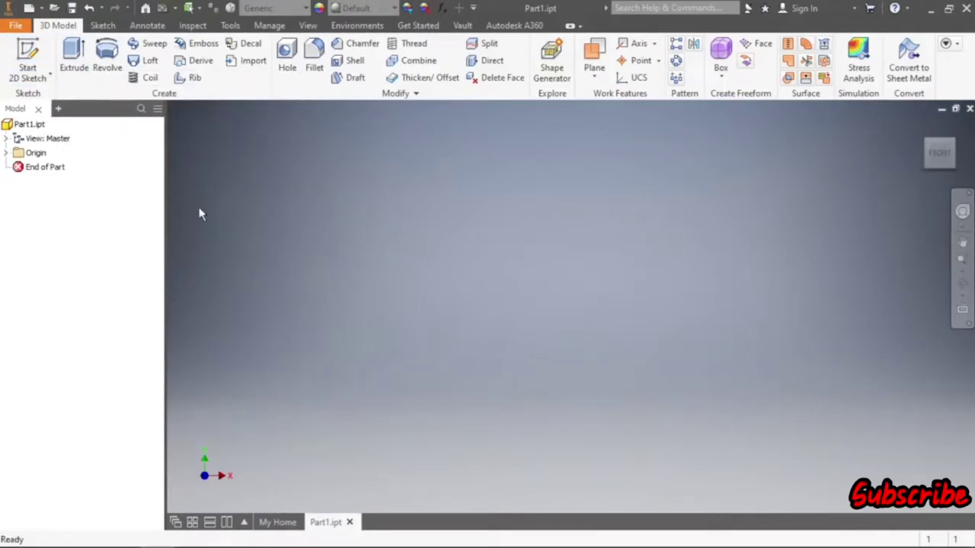
# - Start a sketch on the XZ plane with a centre-point rectangle 180 wide at the origin
pyautogui.click(28, 58)
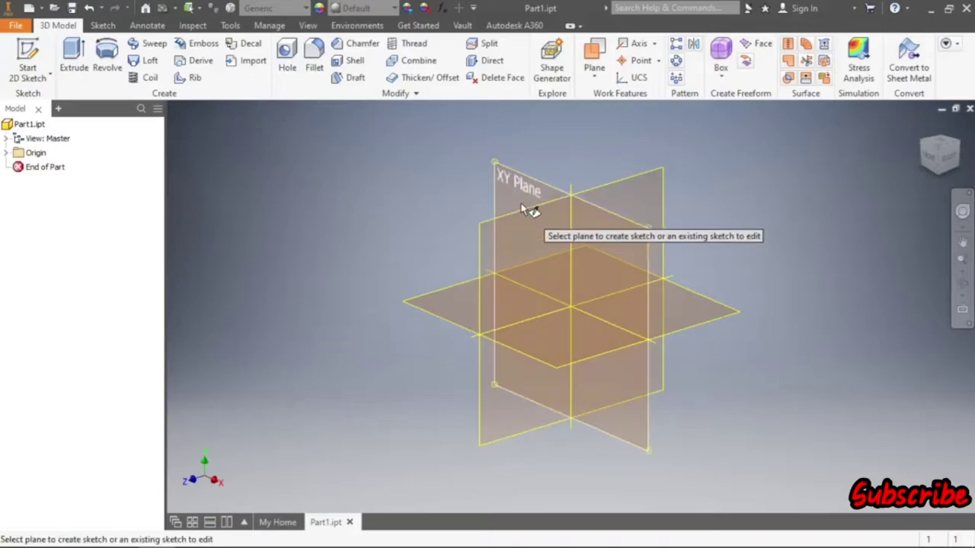
pyautogui.click(514, 280)
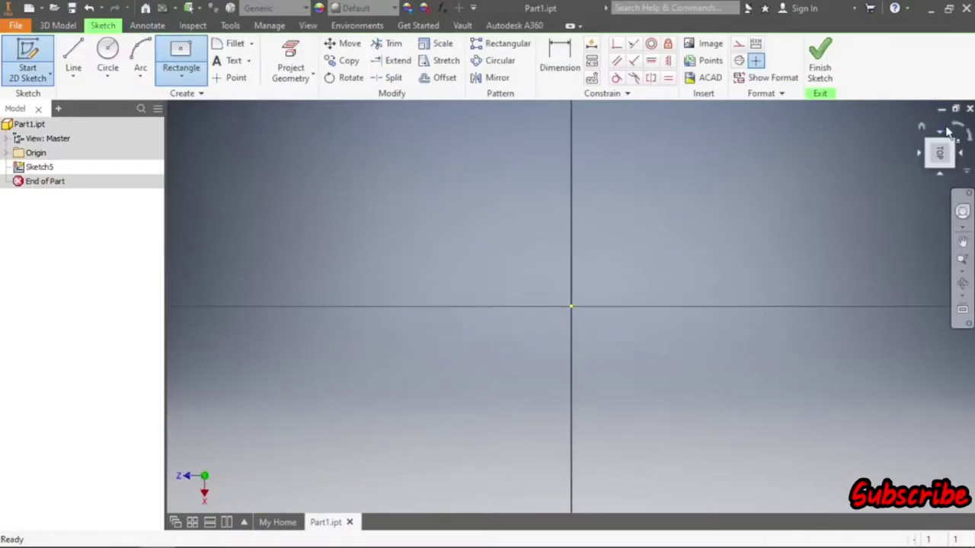
pyautogui.click(181, 58)
pyautogui.click(571, 307)
pyautogui.write('180')
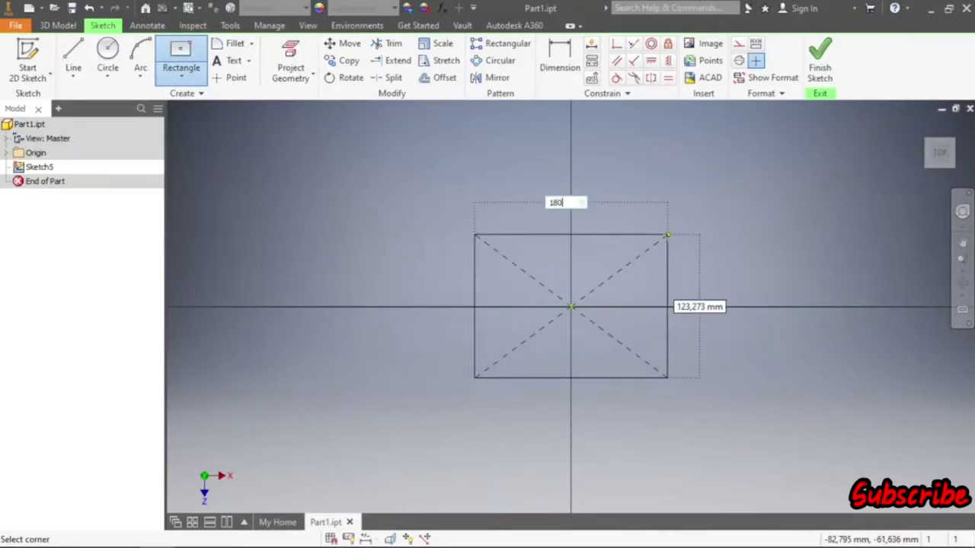
pyautogui.press('Tab')
pyautogui.press('Return')
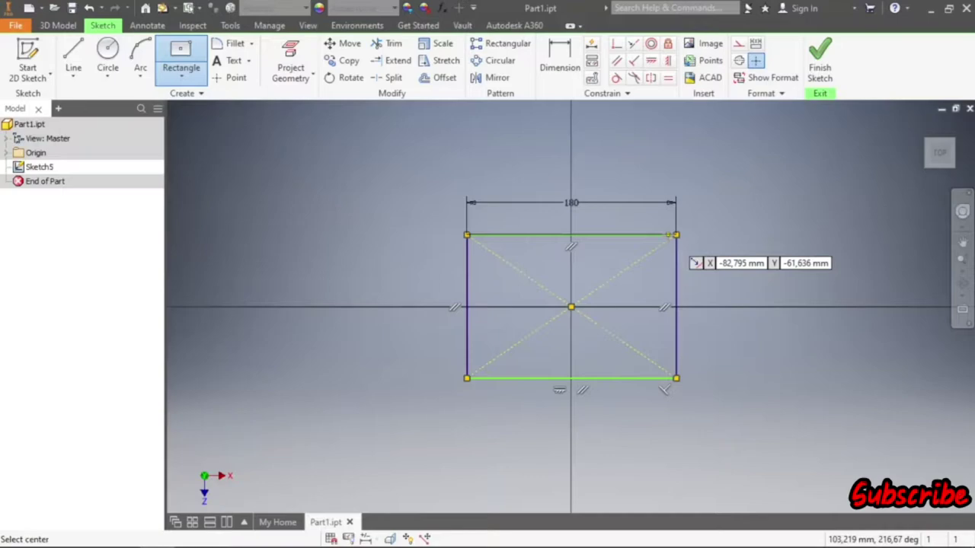
# - Dimension the rectangle height to 160 and finish the sketch
pyautogui.click(560, 57)
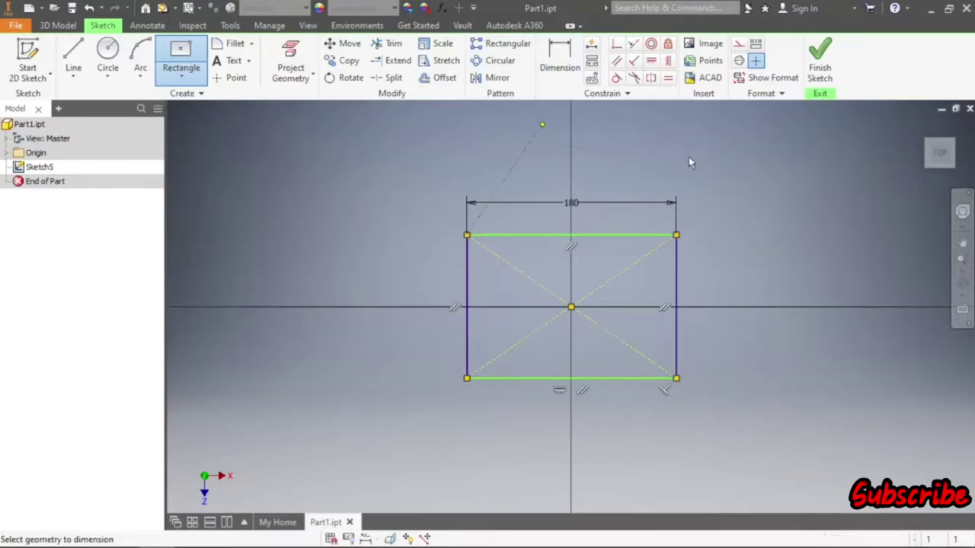
pyautogui.click(676, 275)
pyautogui.click(731, 304)
pyautogui.write('160')
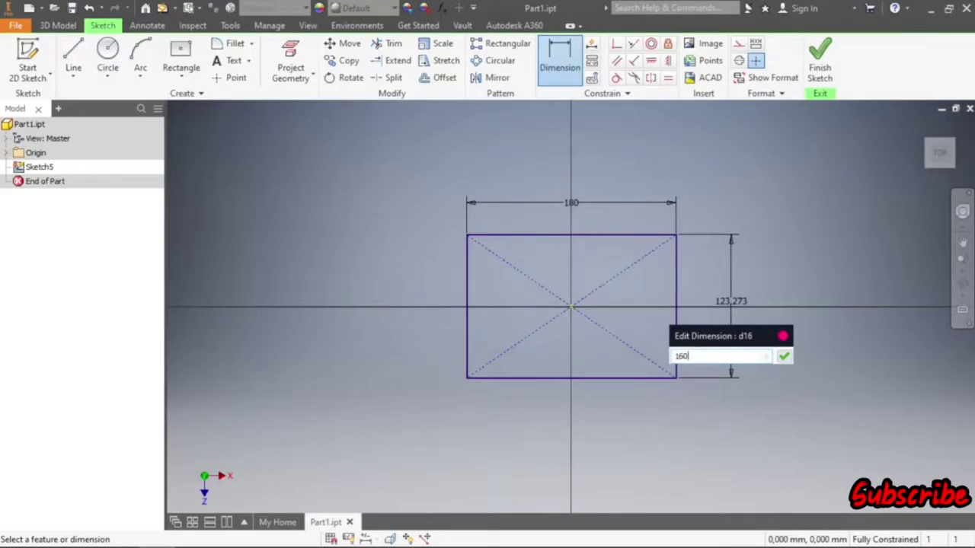
pyautogui.press('Return')
pyautogui.click(821, 67)
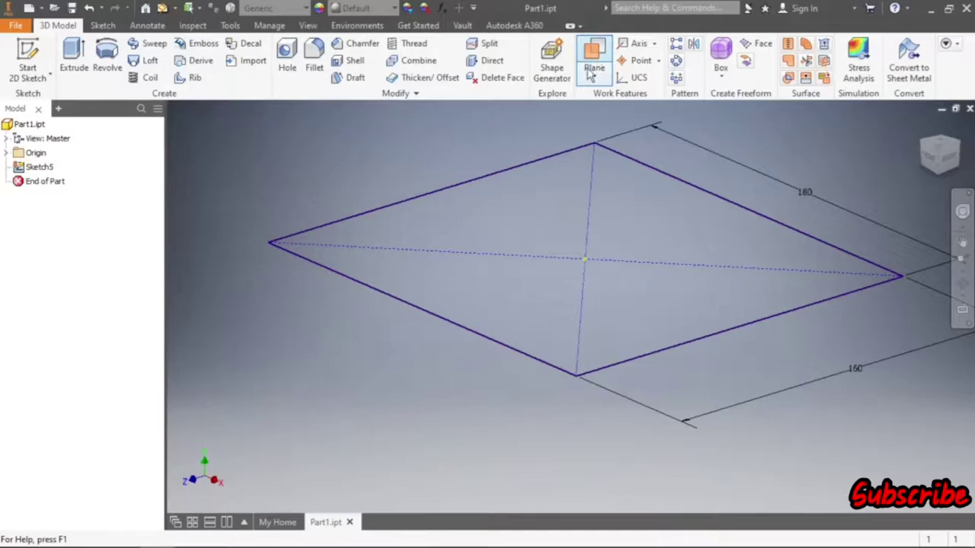
# - Create Work Plane3 offset 160 mm above the XZ plane
pyautogui.click(594, 68)
pyautogui.click(6, 153)
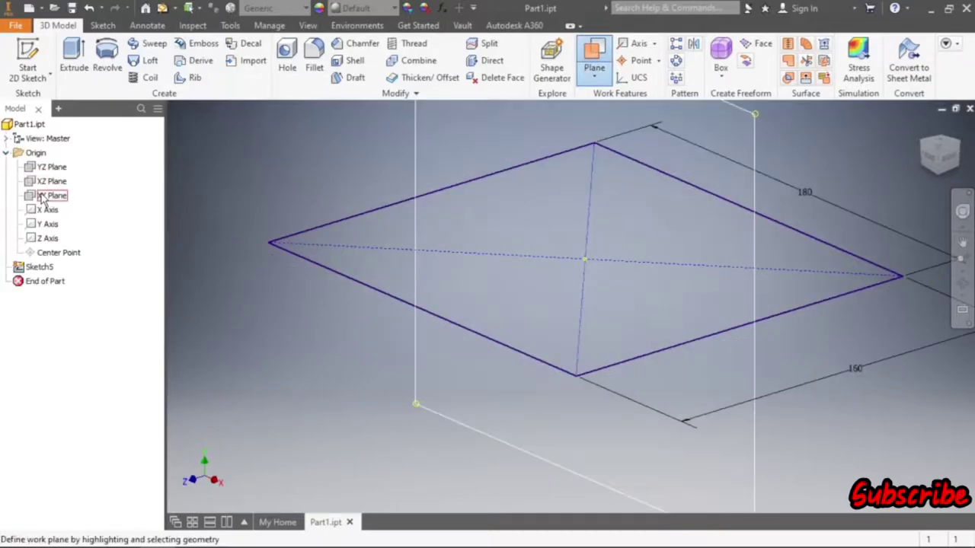
pyautogui.click(50, 182)
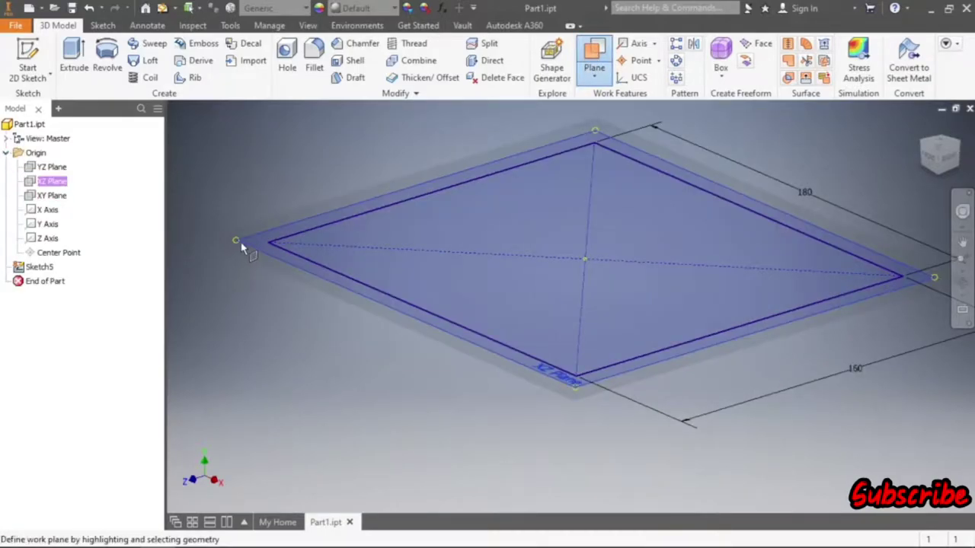
pyautogui.moveTo(242, 248); pyautogui.dragTo(251, 170)
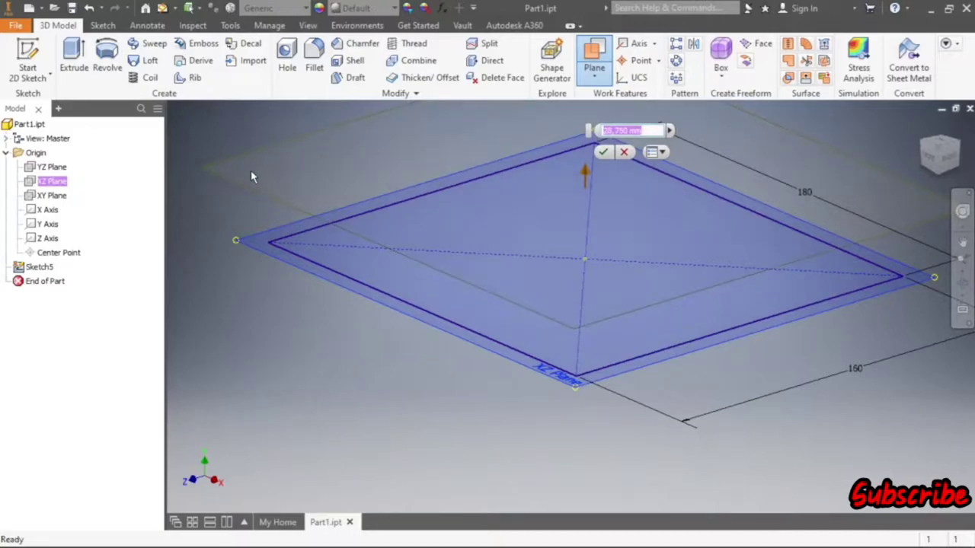
pyautogui.write('0')
pyautogui.press('Return')
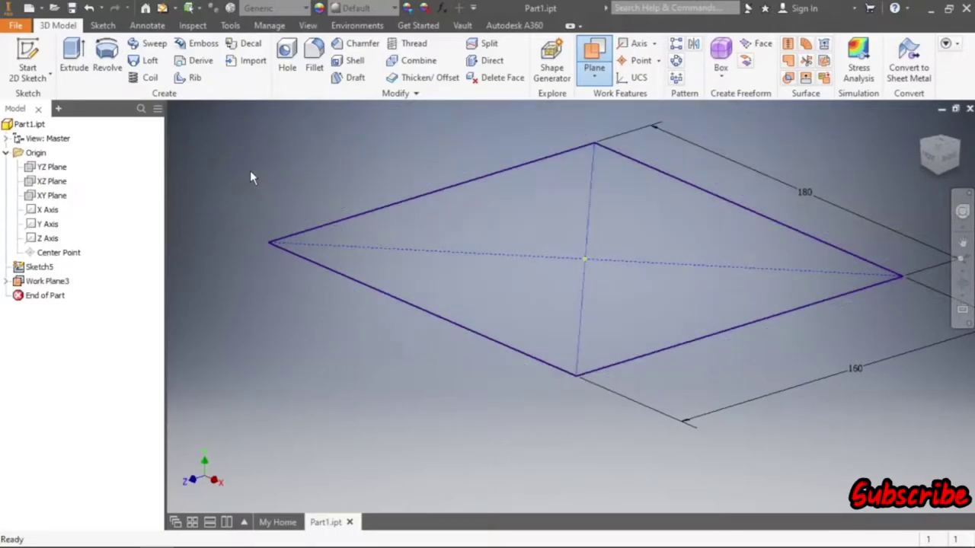
# - Start a new sketch on Work Plane3
pyautogui.scroll(-3, 378, 312)
pyautogui.click(438, 201)
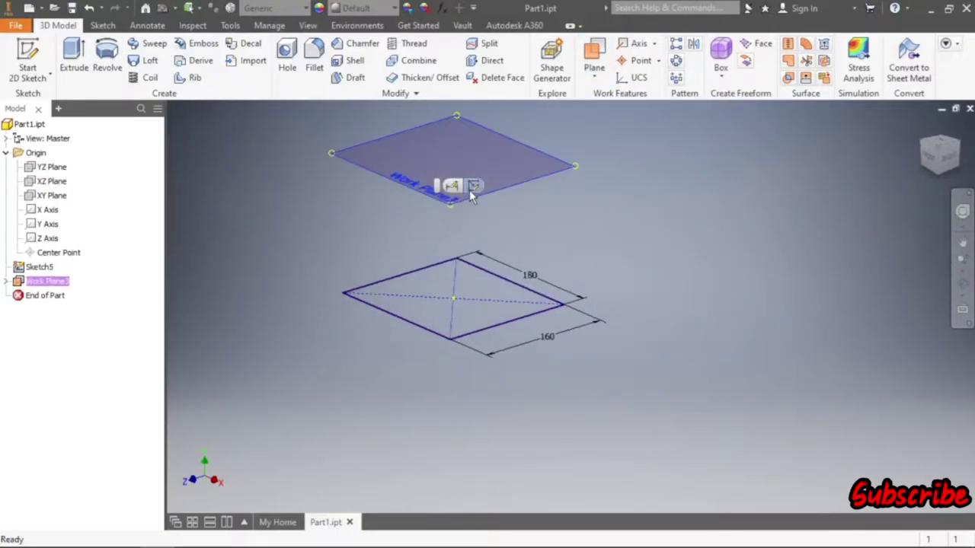
pyautogui.click(448, 186)
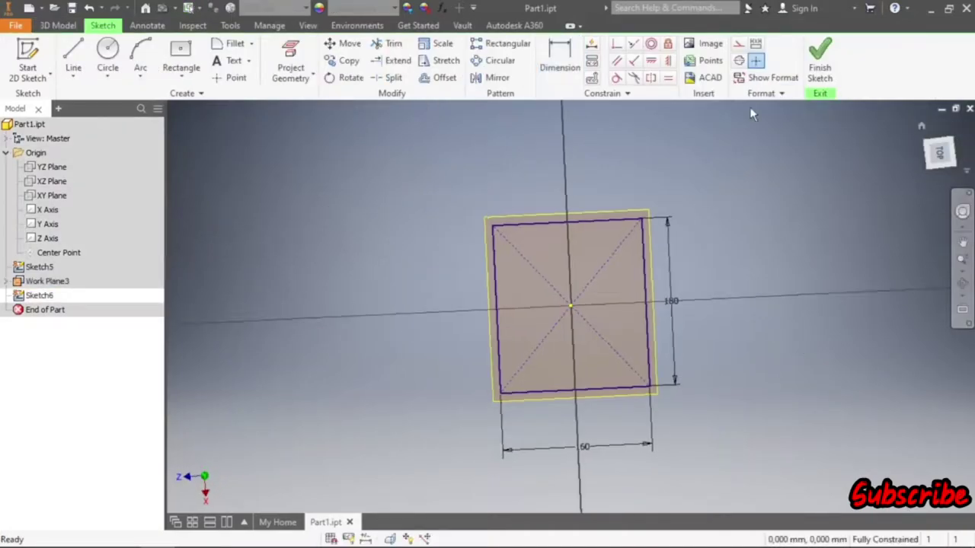
# - Draw a centred 64 × 44 rectangle on Work Plane3 and finish the sketch
pyautogui.click(182, 51)
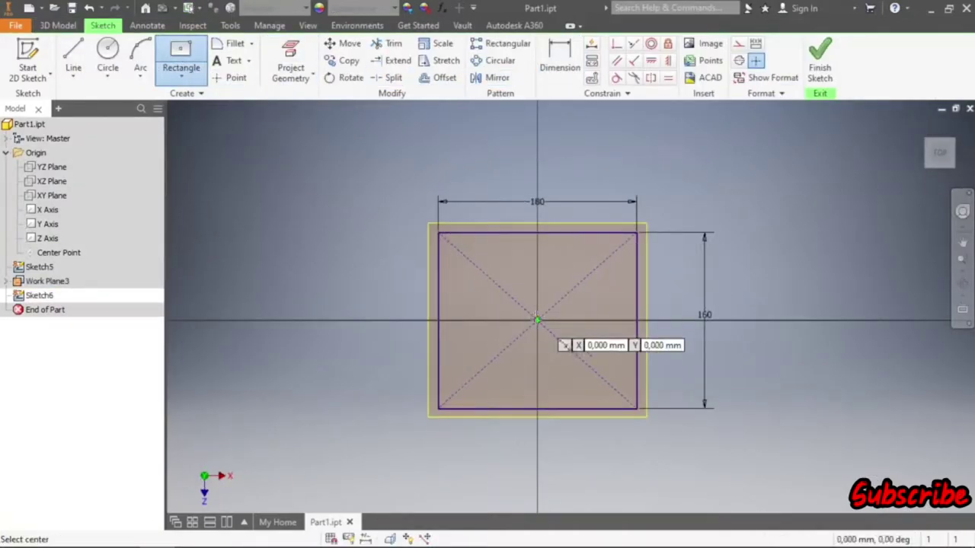
pyautogui.click(538, 321)
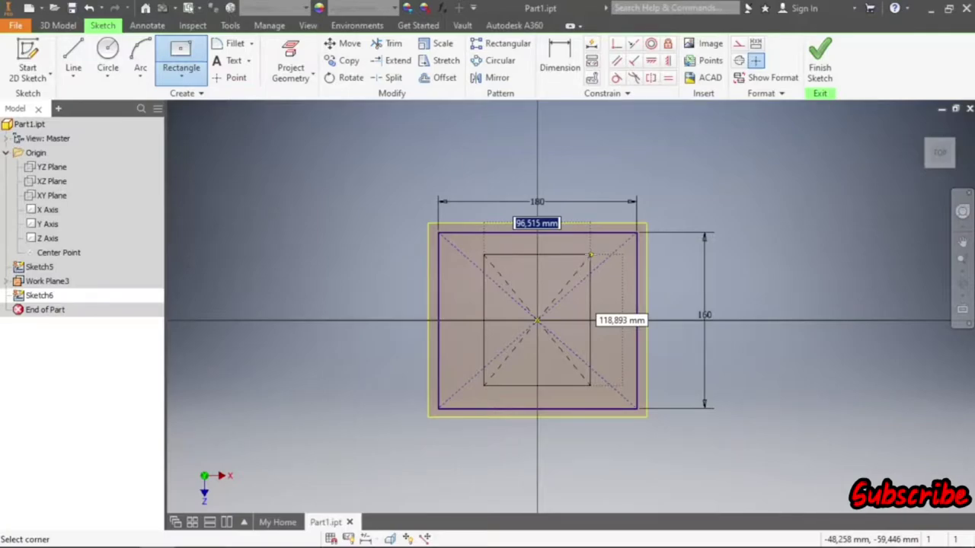
pyautogui.press('Tab')
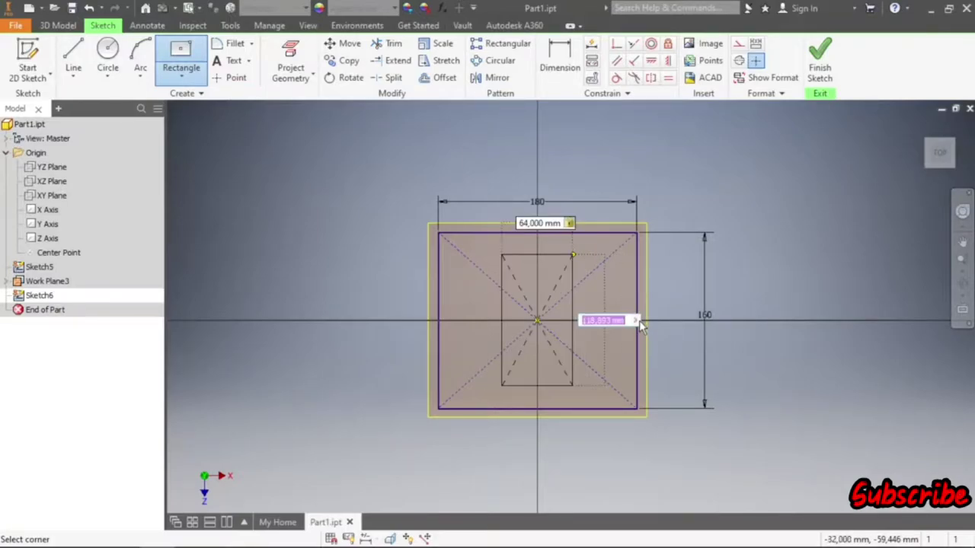
pyautogui.write('44')
pyautogui.press('Return')
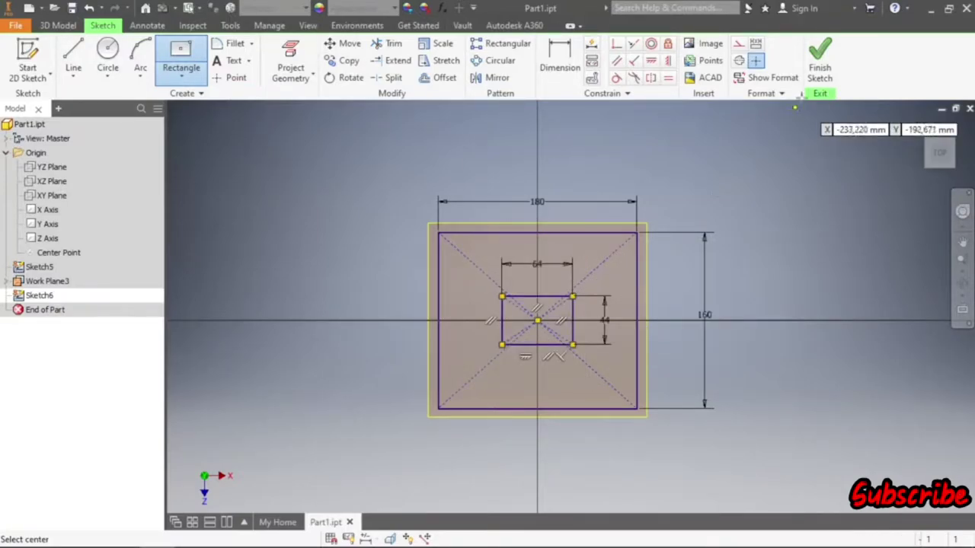
pyautogui.click(819, 60)
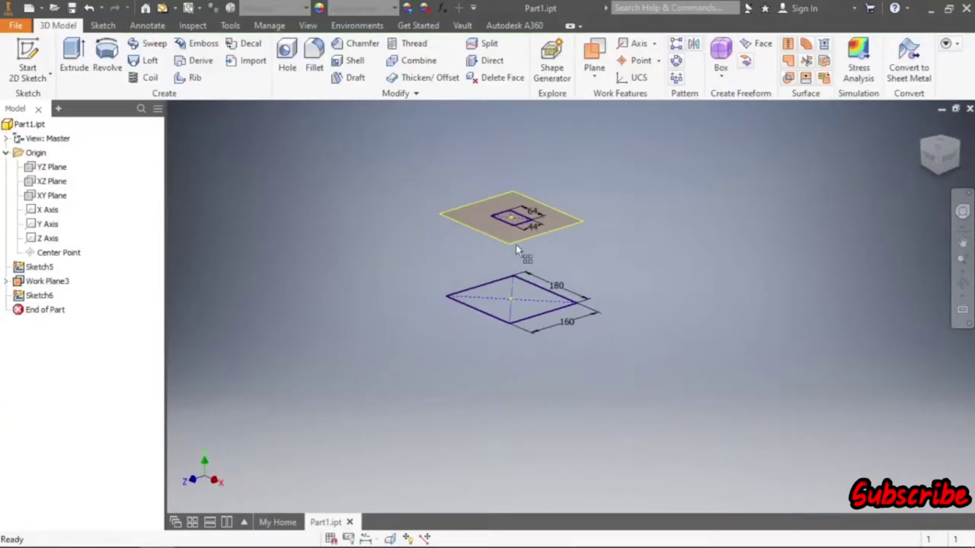
# - Hide Work Plane3 and loft the 64 × 44 top rectangle down to the 180 × 160 base
pyautogui.rightClick(46, 281)
pyautogui.click(74, 326)
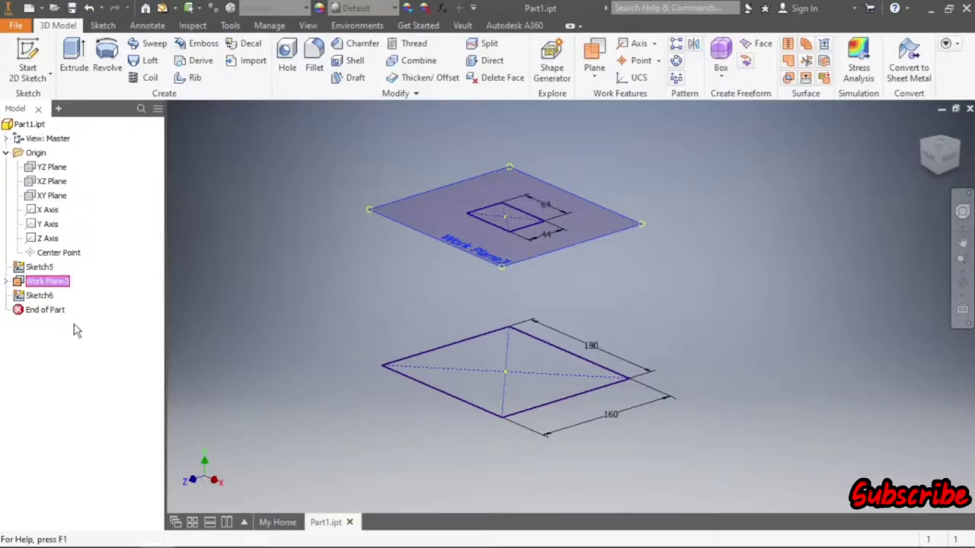
pyautogui.click(145, 60)
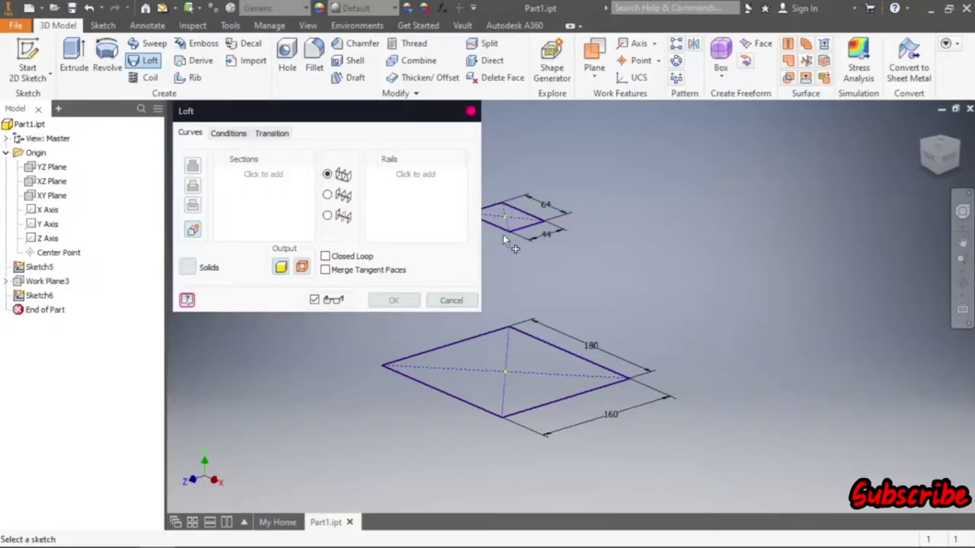
pyautogui.click(503, 231)
pyautogui.click(524, 339)
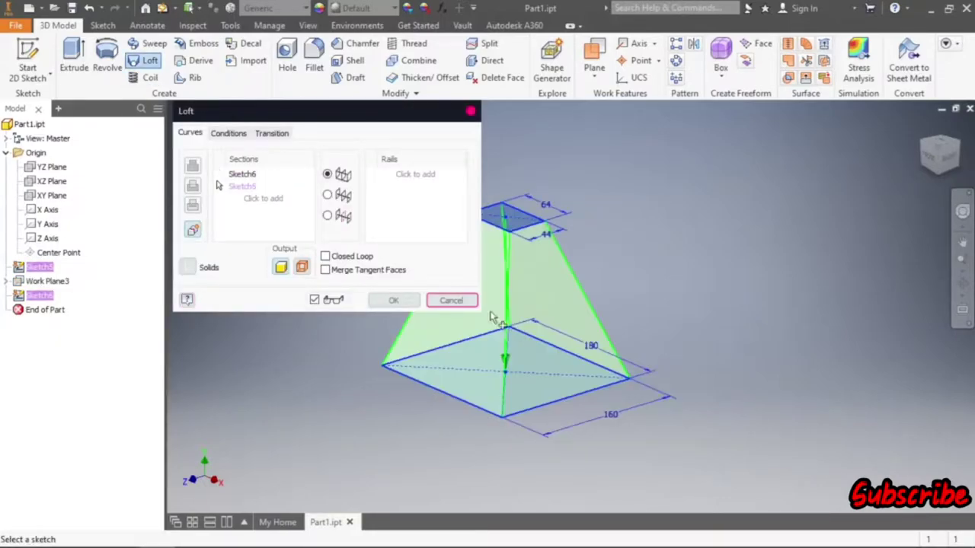
pyautogui.click(393, 300)
pyautogui.click(313, 61)
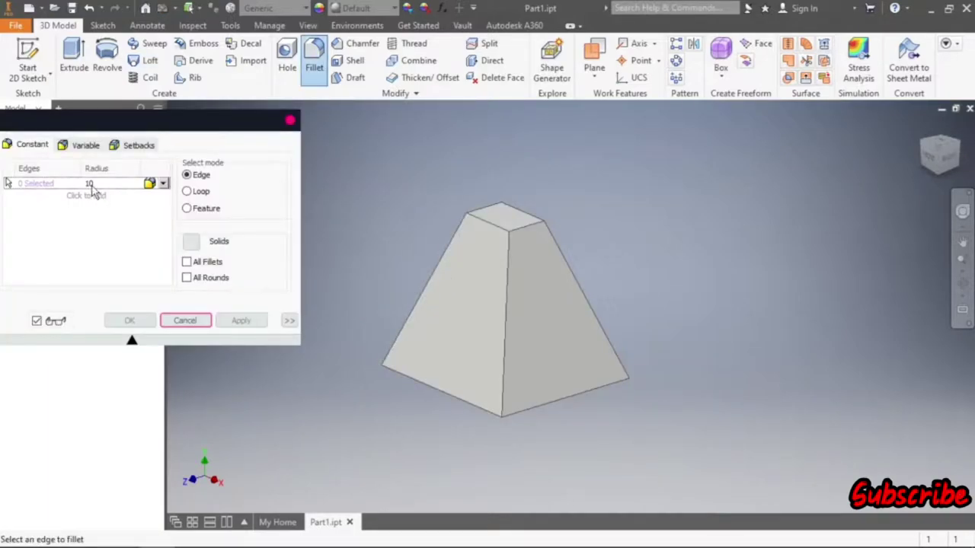
# - Round the four sloping edges of the tapered solid with a 10 fillet
pyautogui.click(428, 283)
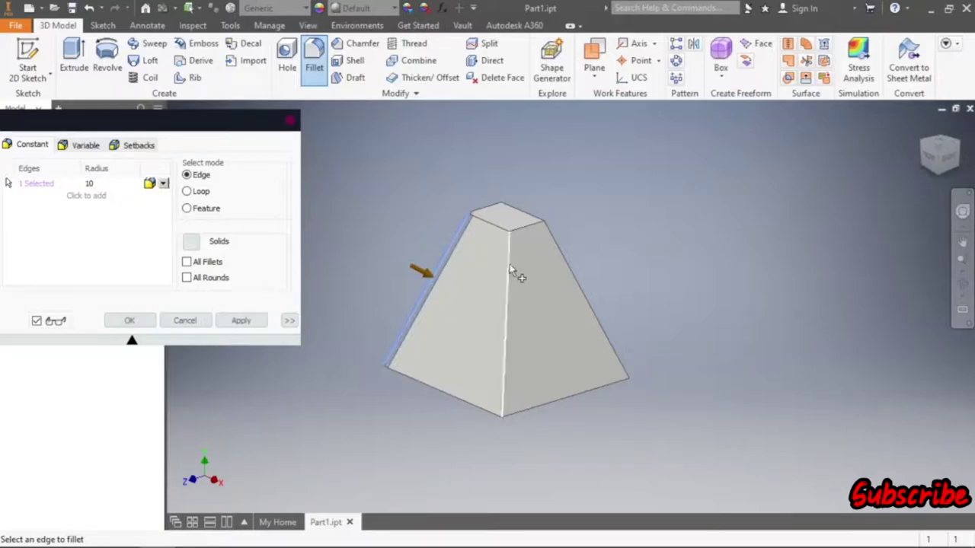
pyautogui.click(508, 270)
pyautogui.click(561, 263)
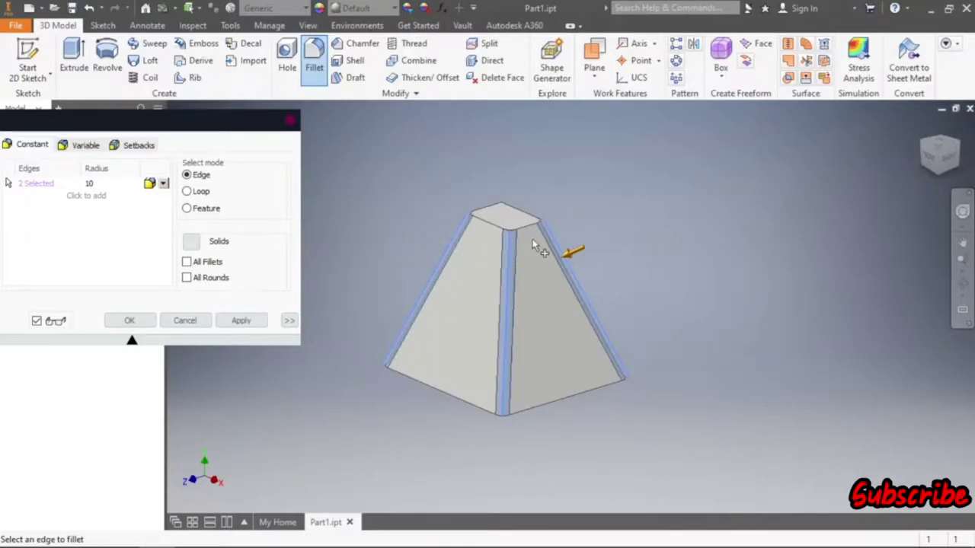
pyautogui.click(505, 210)
pyautogui.click(262, 318)
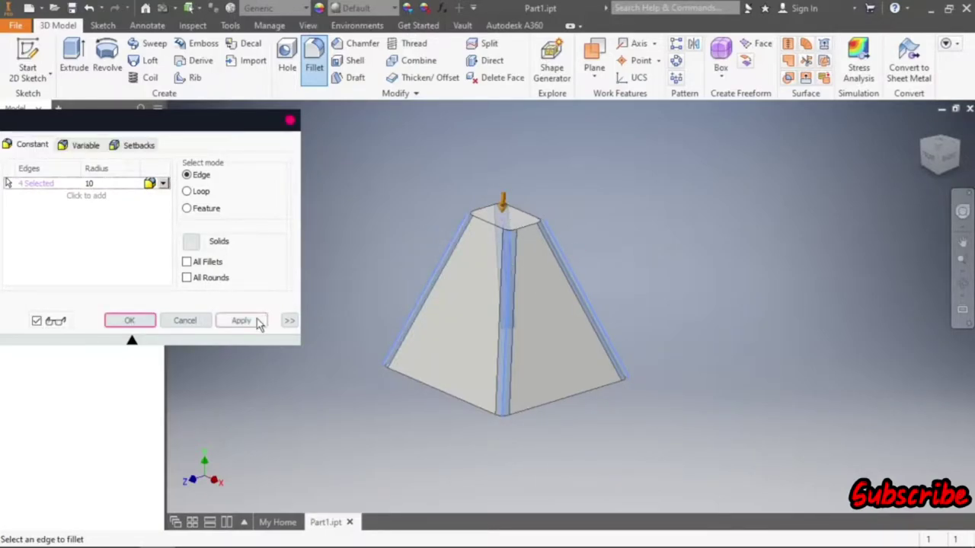
pyautogui.click(289, 123)
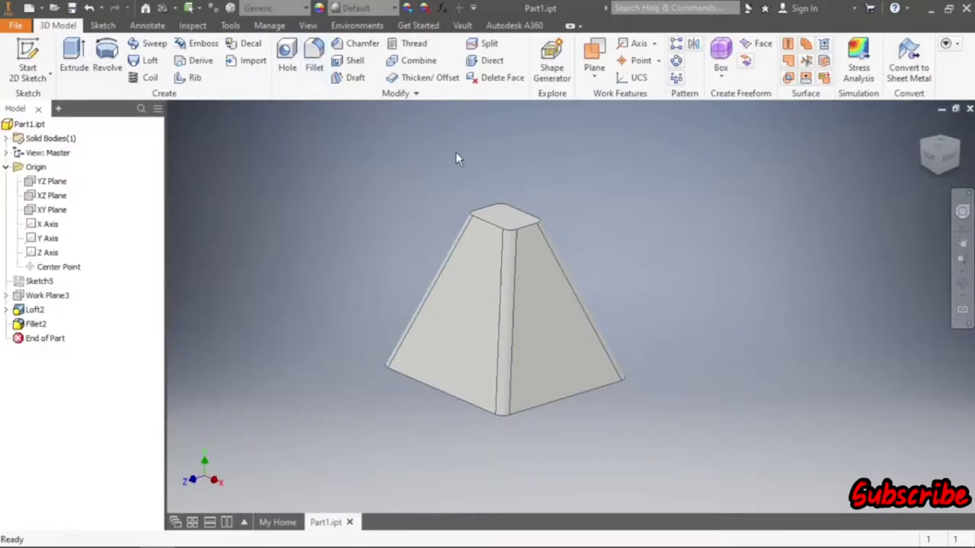
# - Shell the solid 3 thick with the top face removed
pyautogui.click(348, 60)
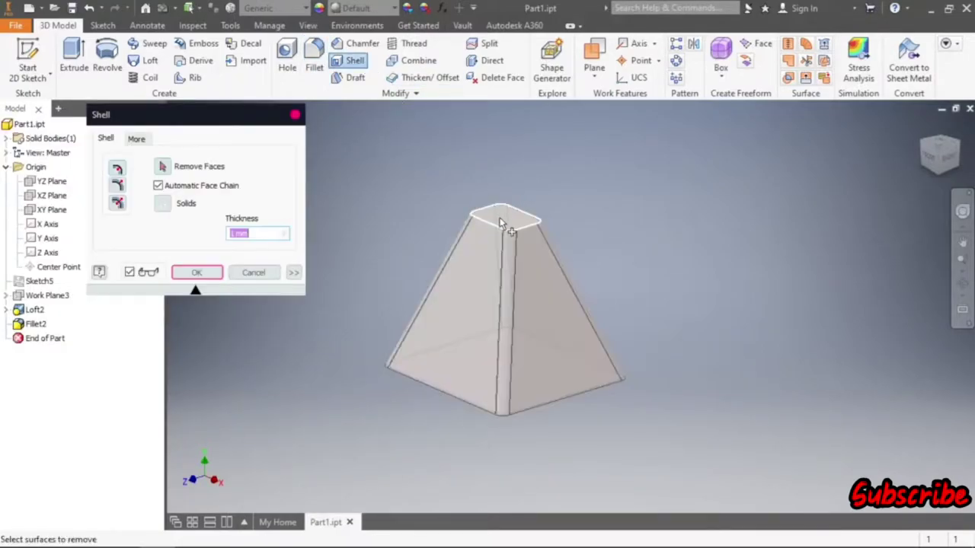
pyautogui.click(500, 223)
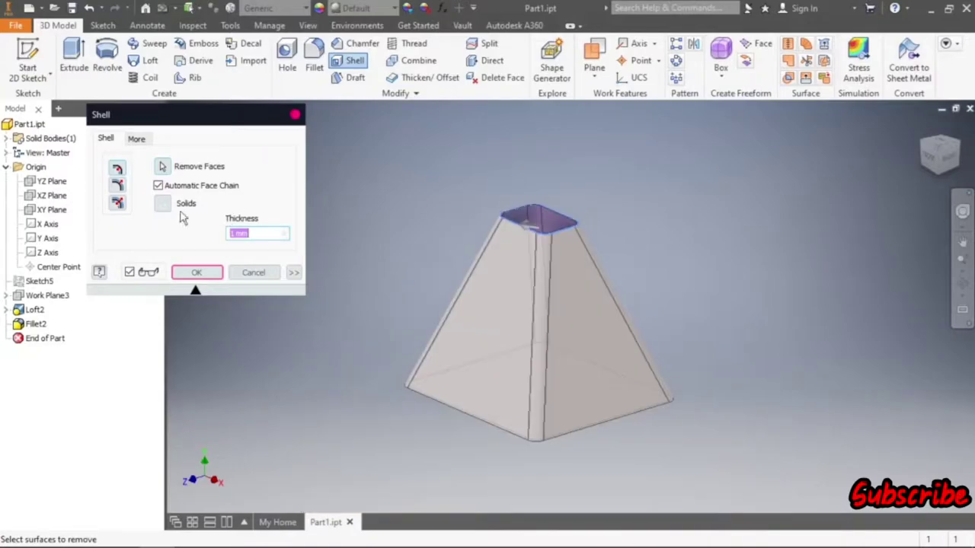
pyautogui.write('3')
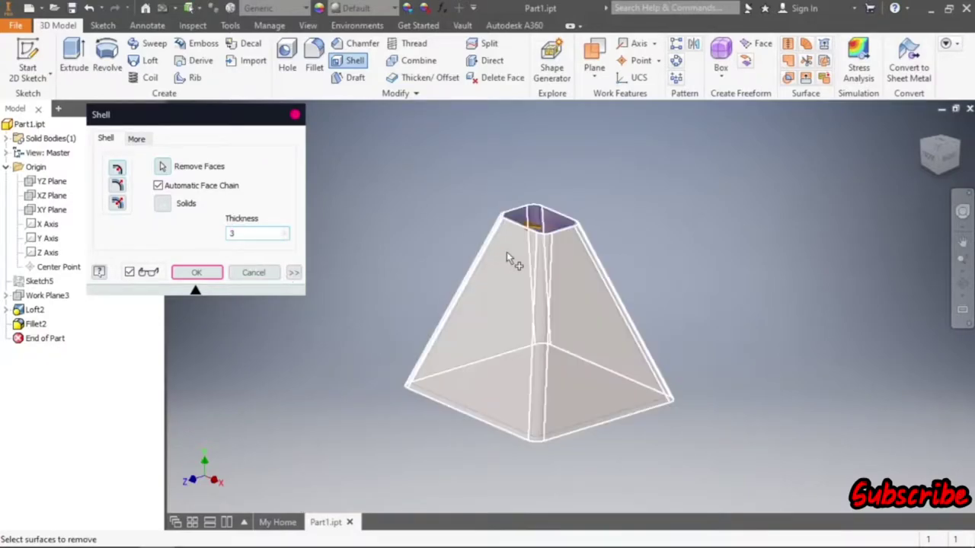
pyautogui.click(195, 276)
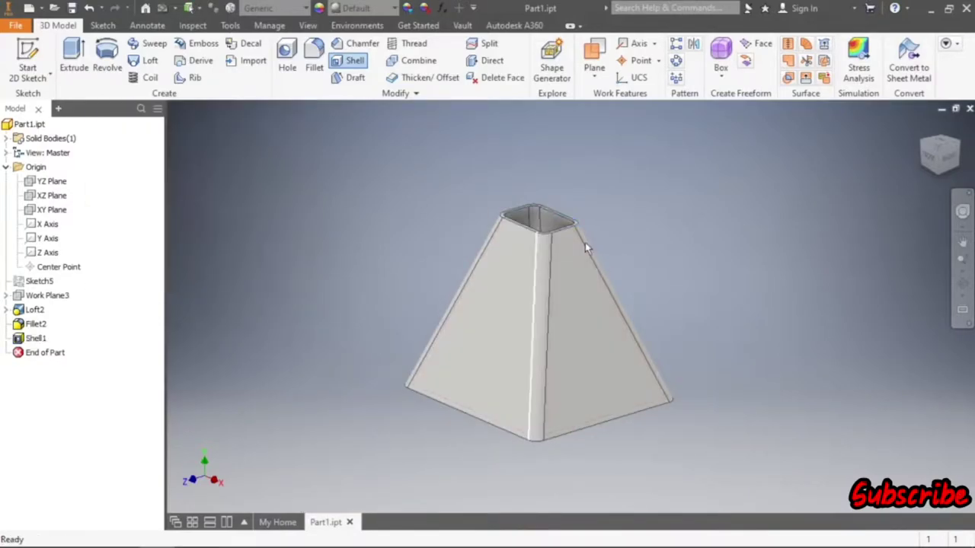
# - Inspect the hollow shell from the top, right-side and isometric views
pyautogui.click(941, 153)
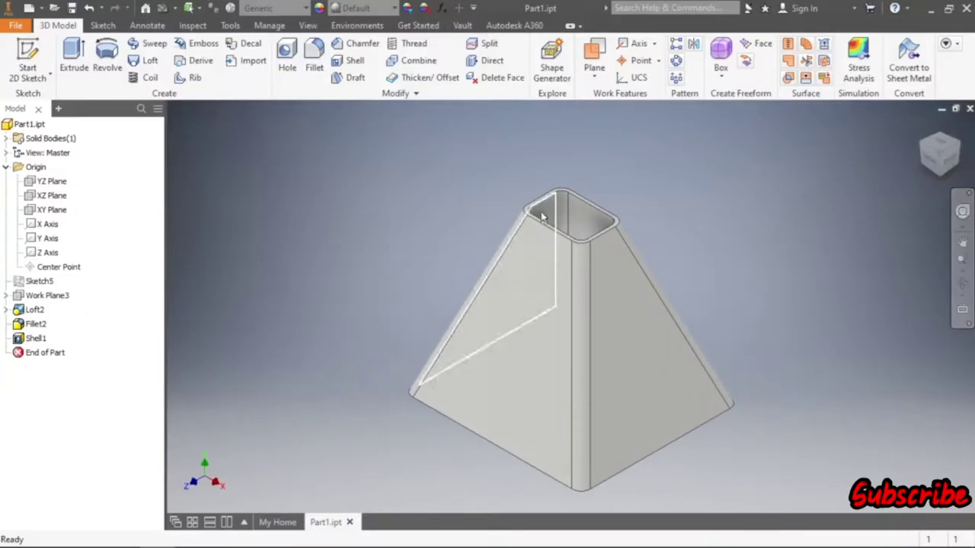
pyautogui.click(943, 144)
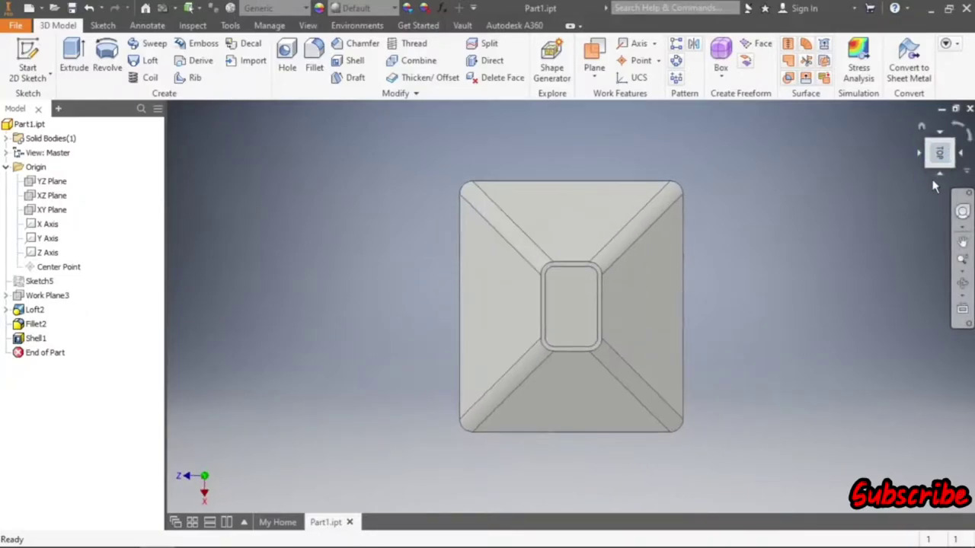
pyautogui.click(942, 183)
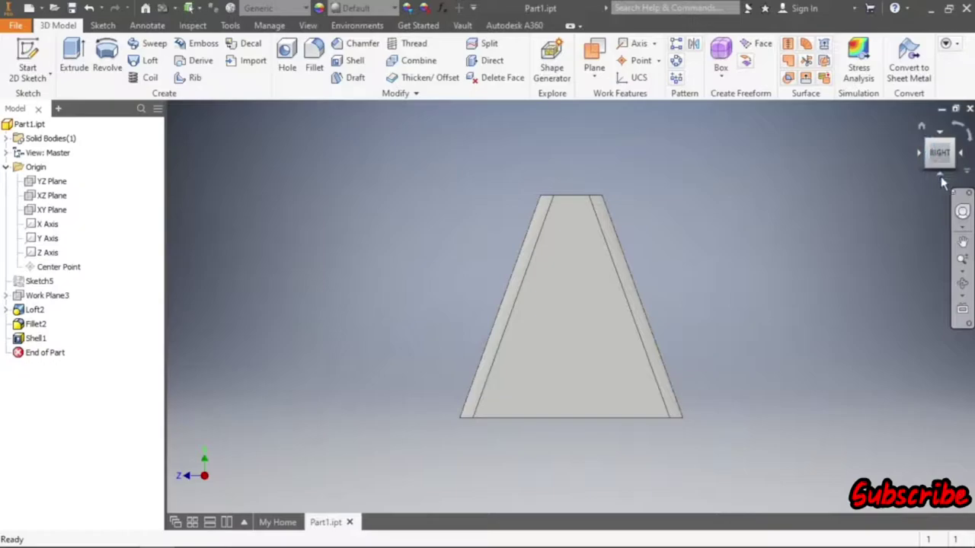
pyautogui.click(942, 183)
pyautogui.click(930, 153)
pyautogui.click(931, 150)
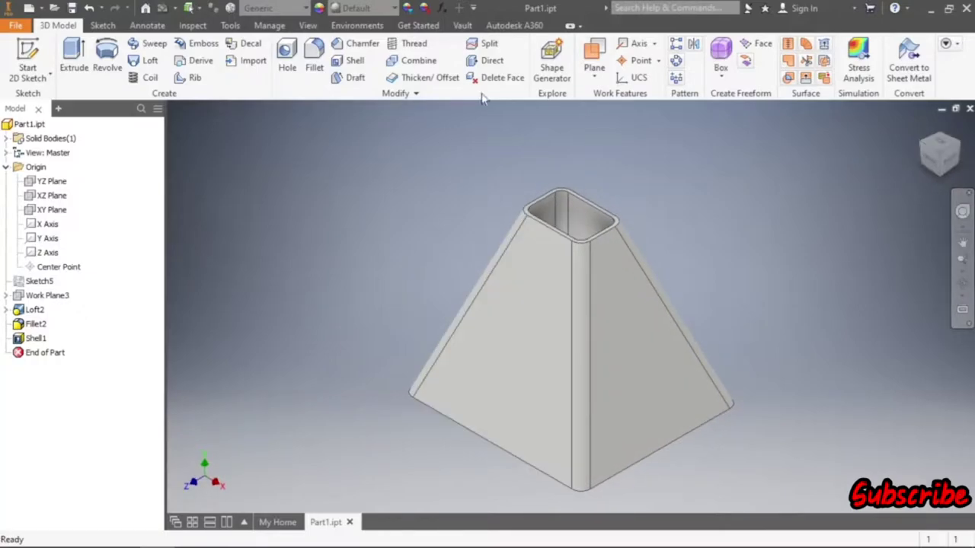
pyautogui.click(594, 57)
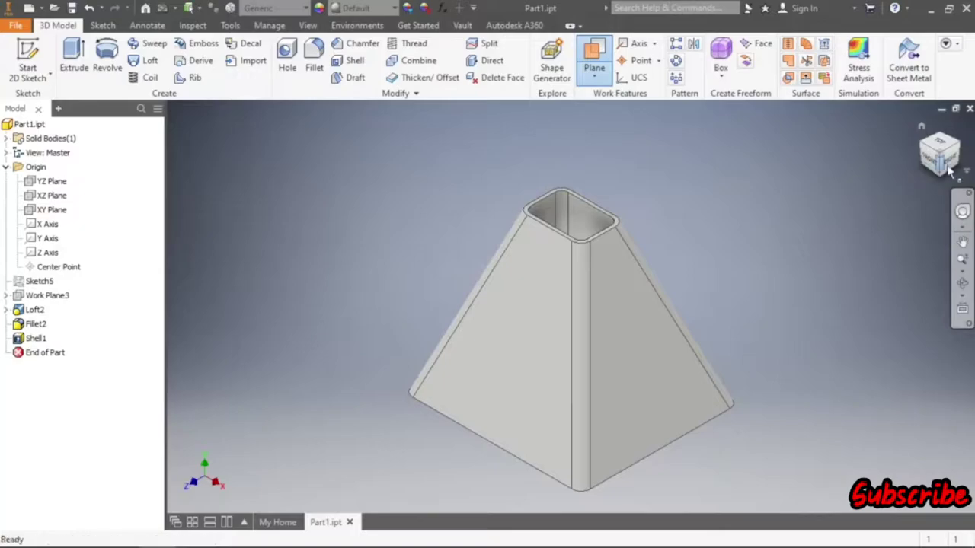
# - Create Work Plane4 offset from the XY plane to the left of the base
pyautogui.click(57, 213)
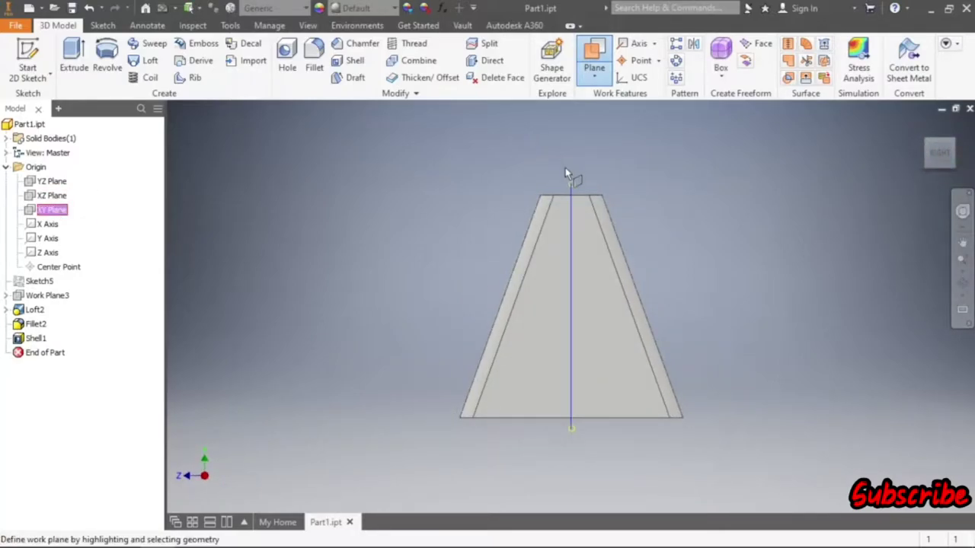
pyautogui.moveTo(572, 183); pyautogui.dragTo(452, 187)
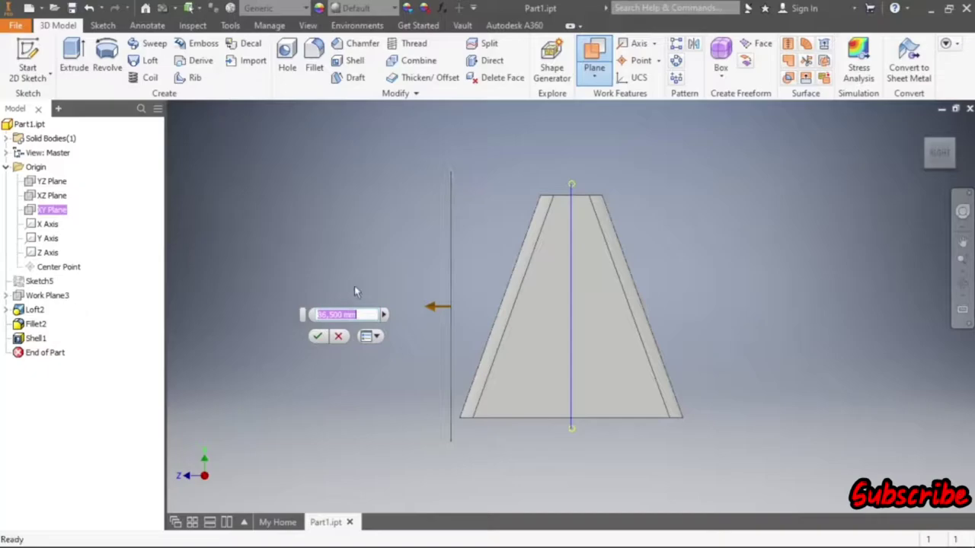
pyautogui.click(316, 339)
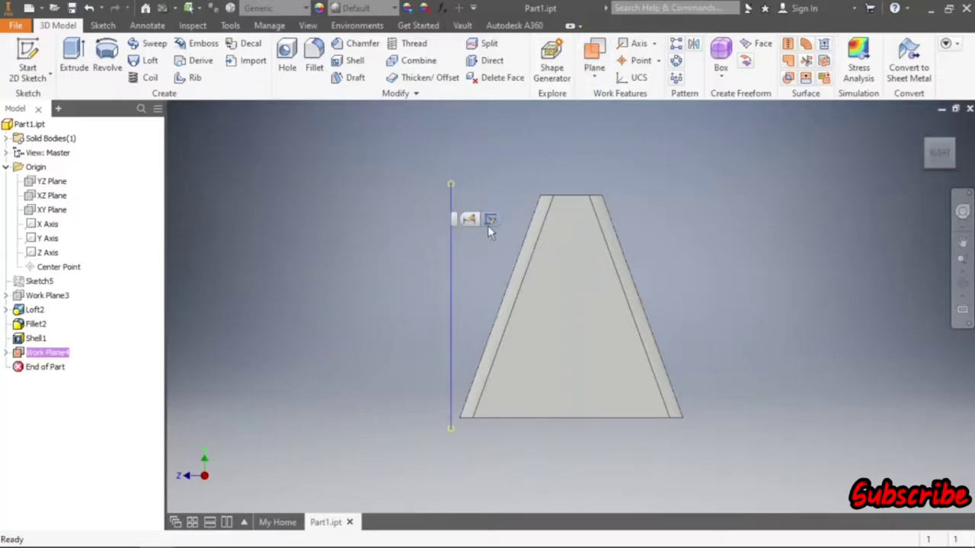
# - Sketch on Work Plane4, projecting both slanted edges and offsetting each 30 inward
pyautogui.press('s')
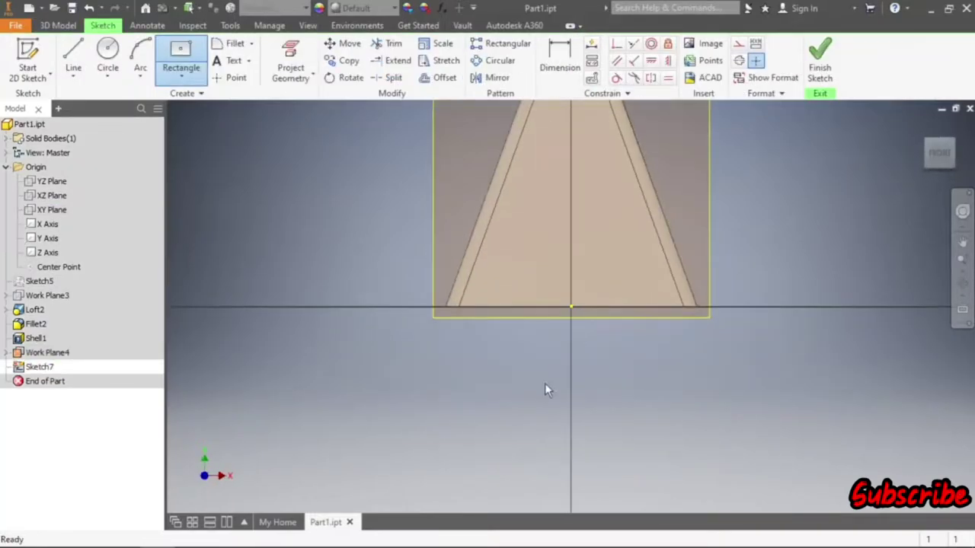
pyautogui.scroll(3, 566, 232)
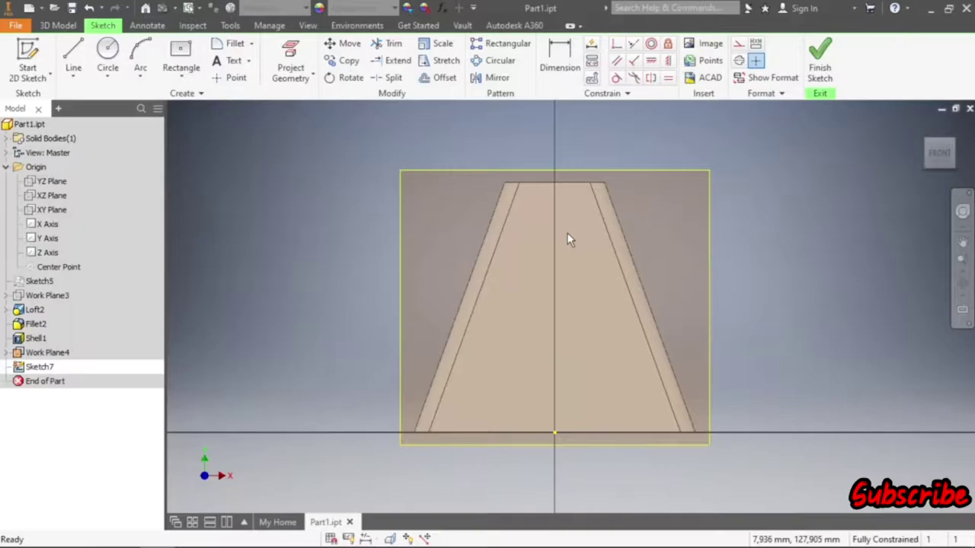
pyautogui.click(289, 65)
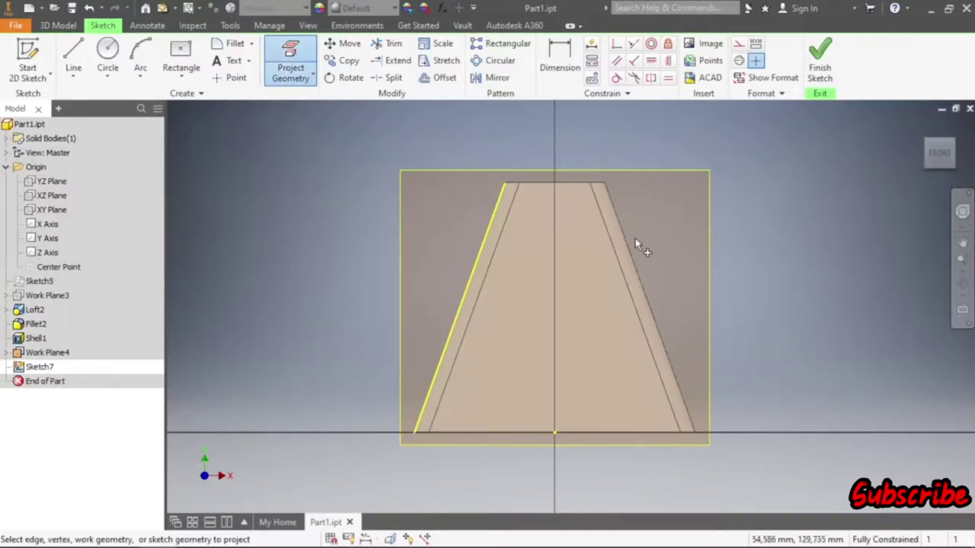
pyautogui.click(442, 77)
pyautogui.click(480, 241)
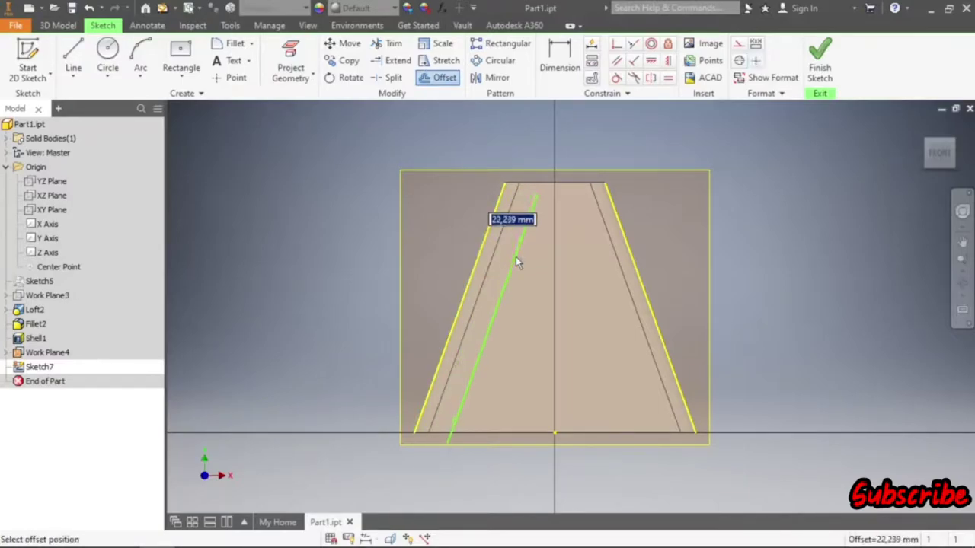
pyautogui.write('30')
pyautogui.press('Return')
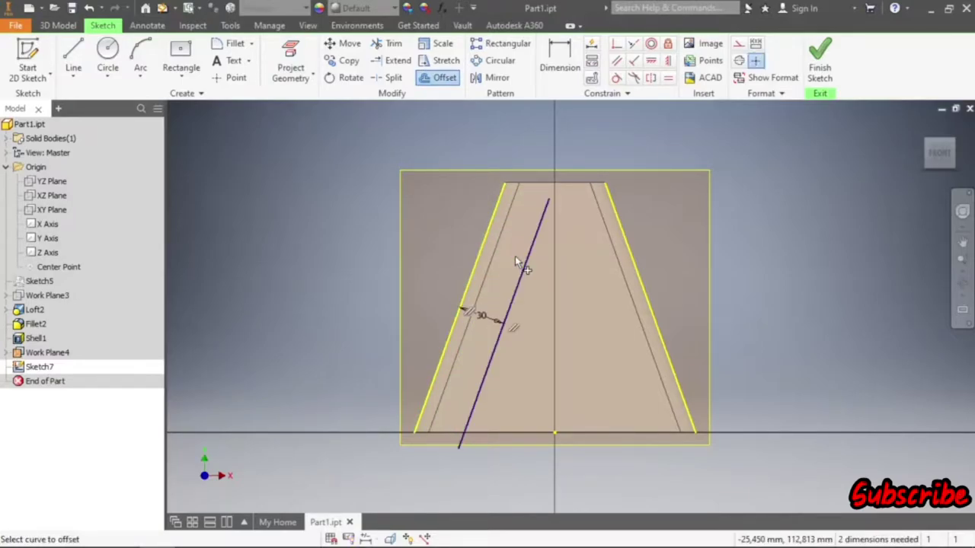
pyautogui.click(638, 272)
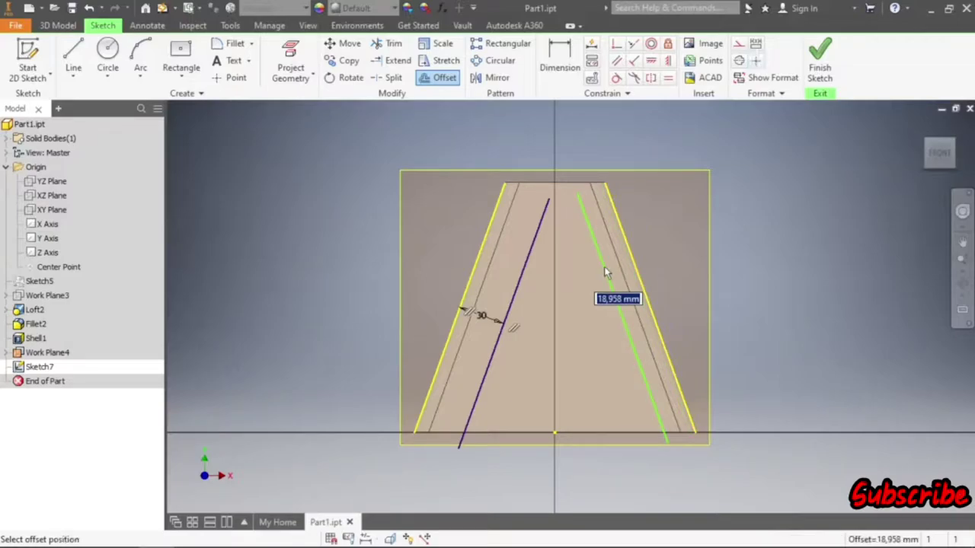
pyautogui.write('30')
pyautogui.press('Return')
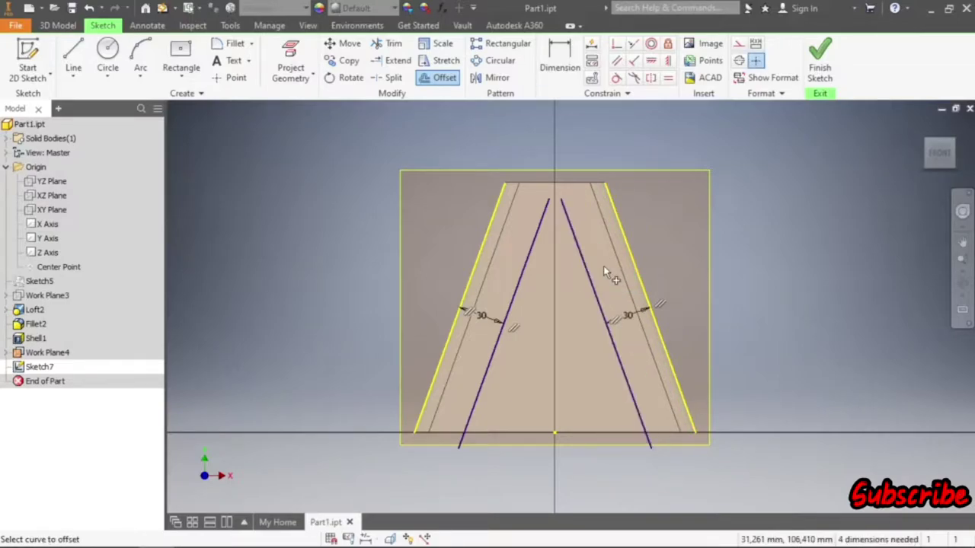
# - Draw a crossbar between the offset lines and dimension it 30 below the top edge
pyautogui.click(73, 57)
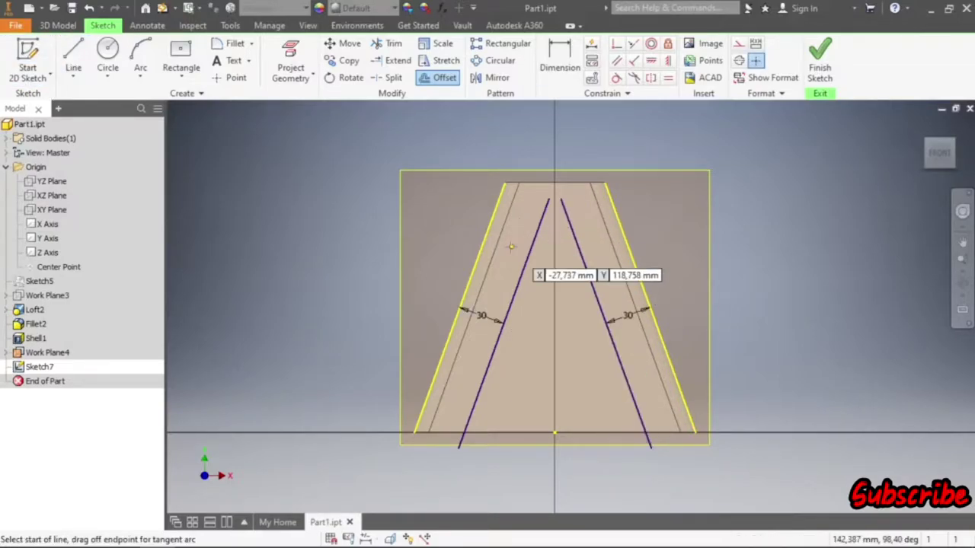
pyautogui.click(502, 242)
pyautogui.write('30')
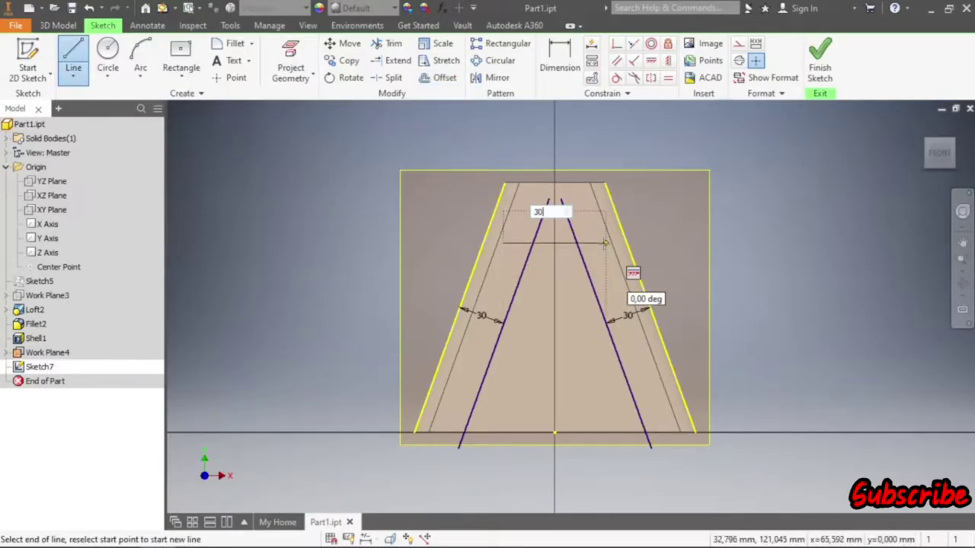
pyautogui.press('Return')
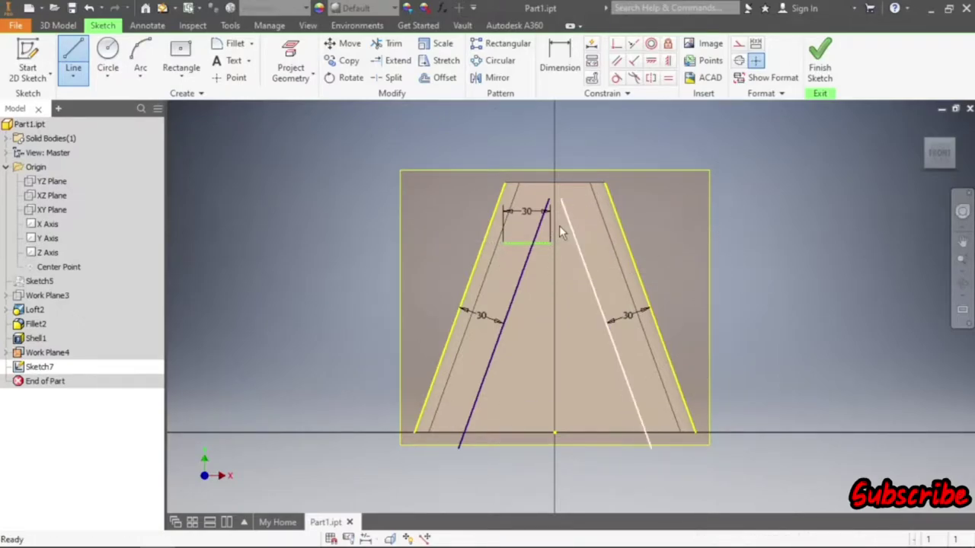
pyautogui.press('Escape')
pyautogui.press('Delete')
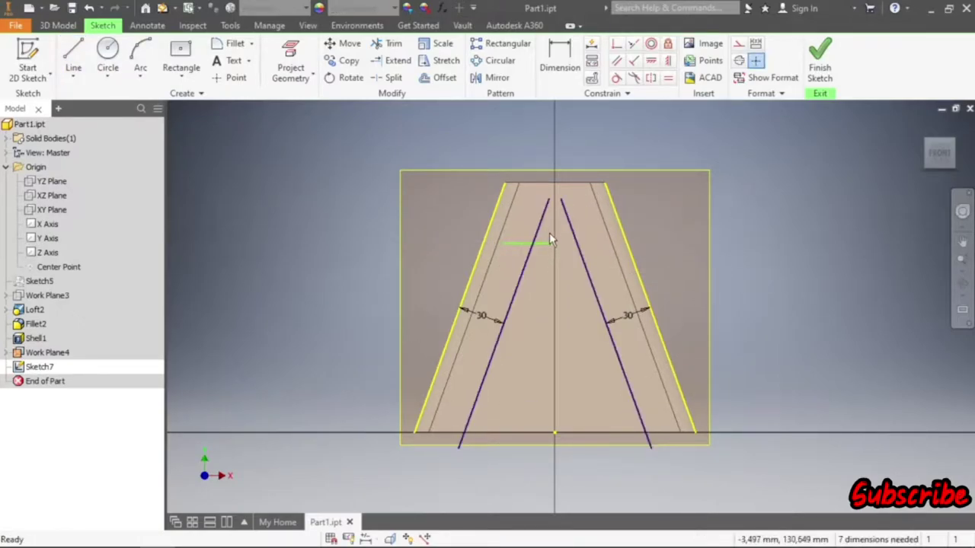
pyautogui.moveTo(551, 244); pyautogui.dragTo(606, 245)
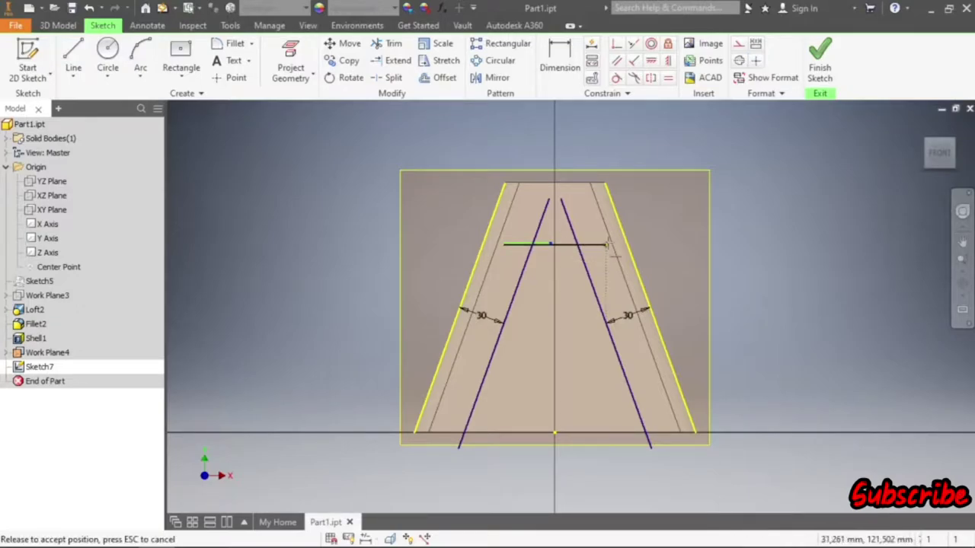
pyautogui.click(573, 58)
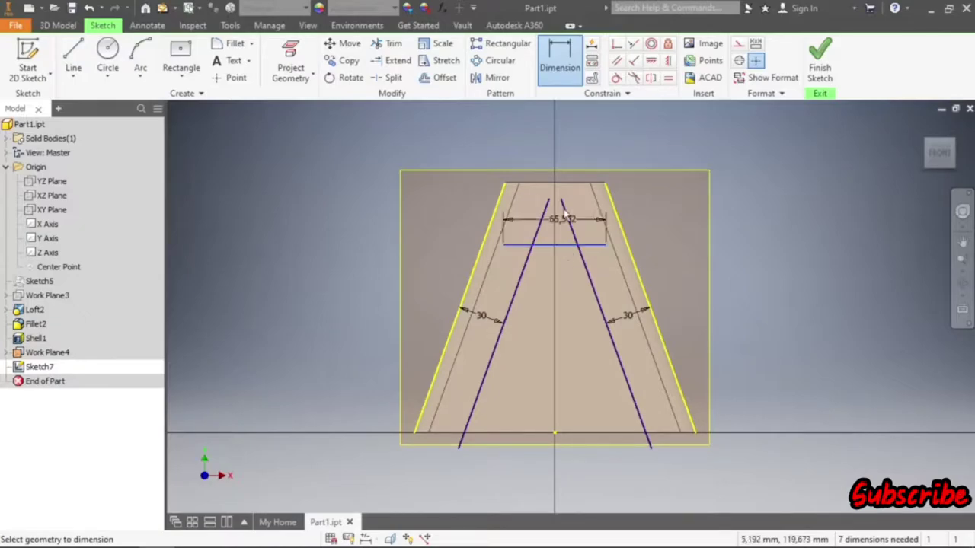
pyautogui.click(563, 183)
pyautogui.click(660, 221)
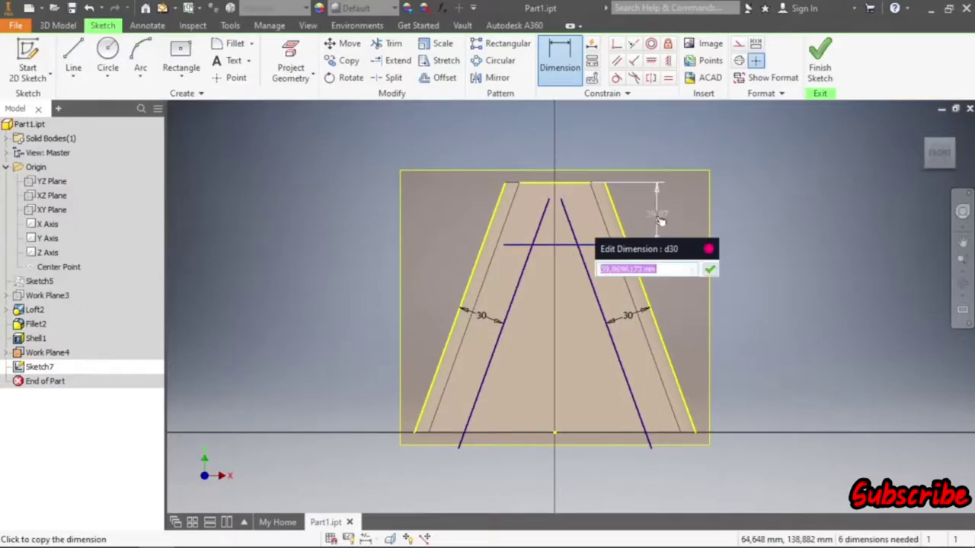
pyautogui.press('Return')
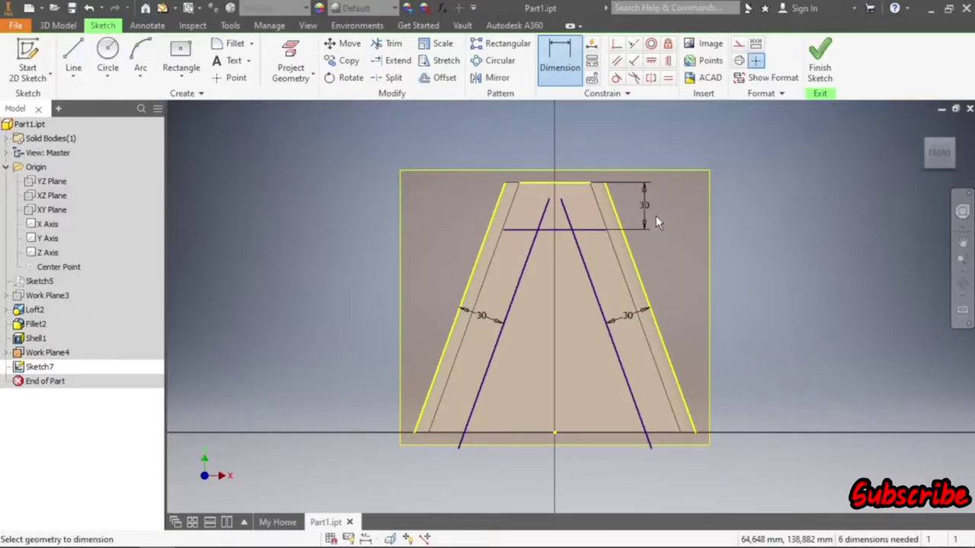
# - Draw two more horizontal crossbars across the A legs near the base
pyautogui.click(73, 58)
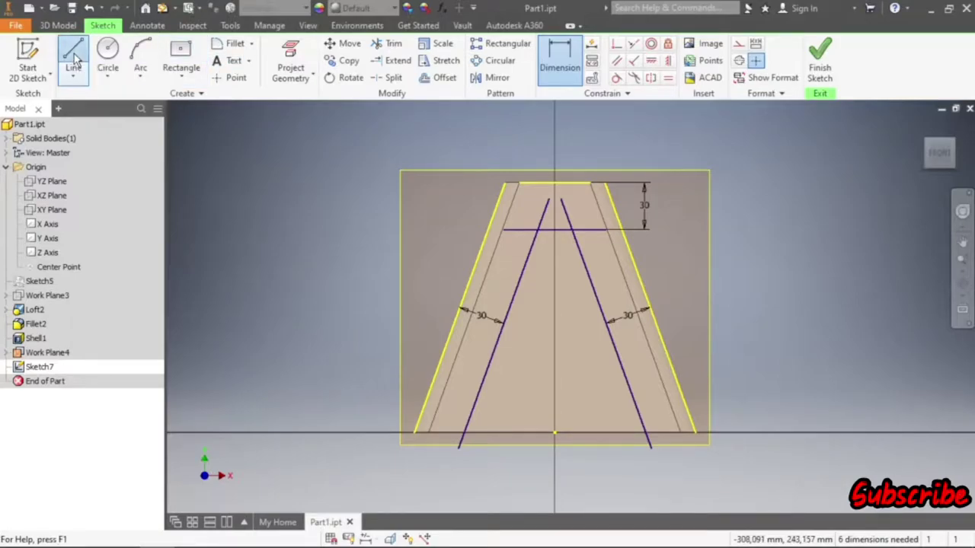
pyautogui.click(460, 381)
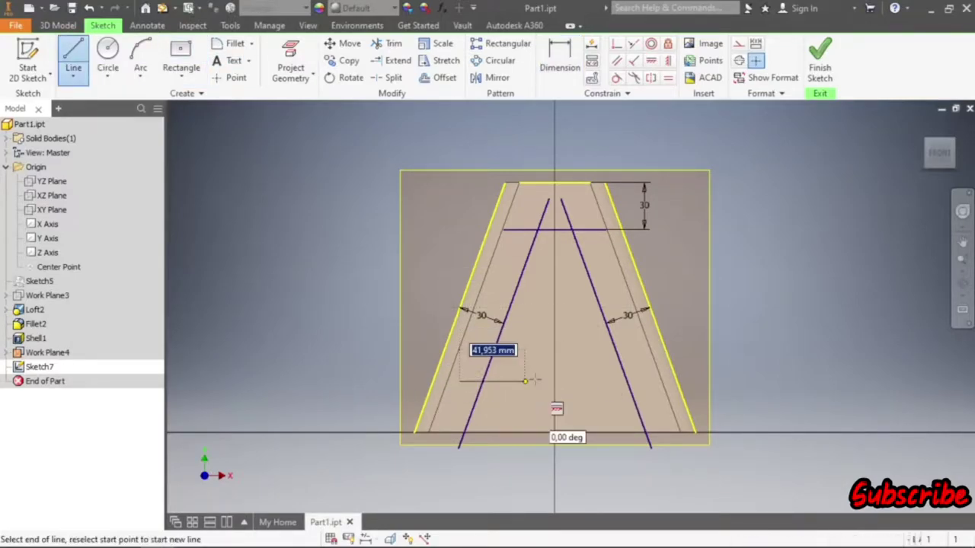
pyautogui.click(651, 381)
pyautogui.rightClick(678, 385)
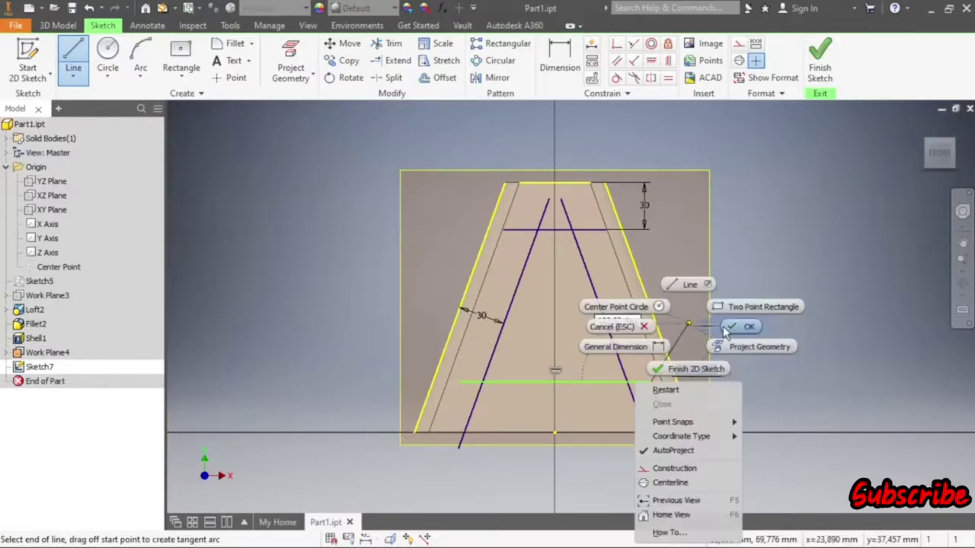
pyautogui.click(730, 332)
pyautogui.rightClick(804, 279)
pyautogui.click(780, 280)
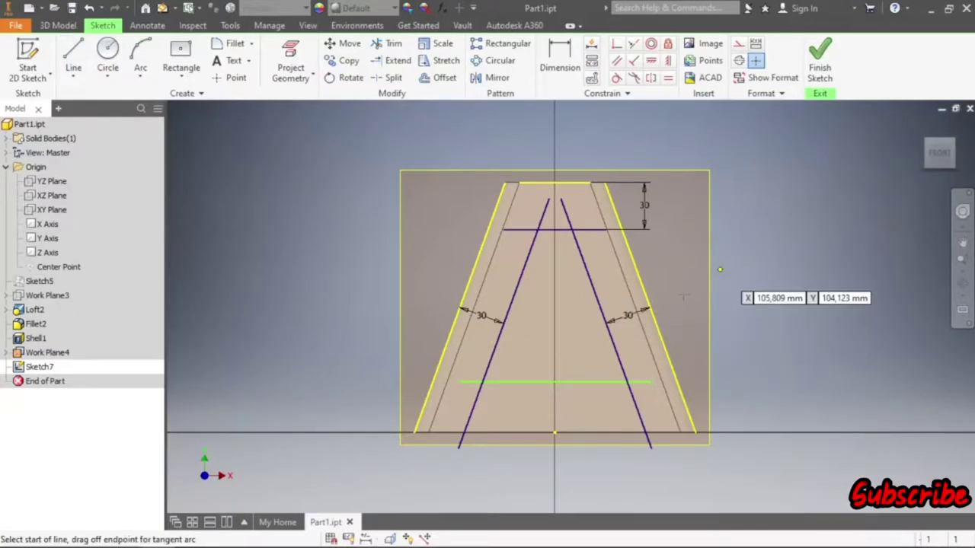
pyautogui.click(471, 345)
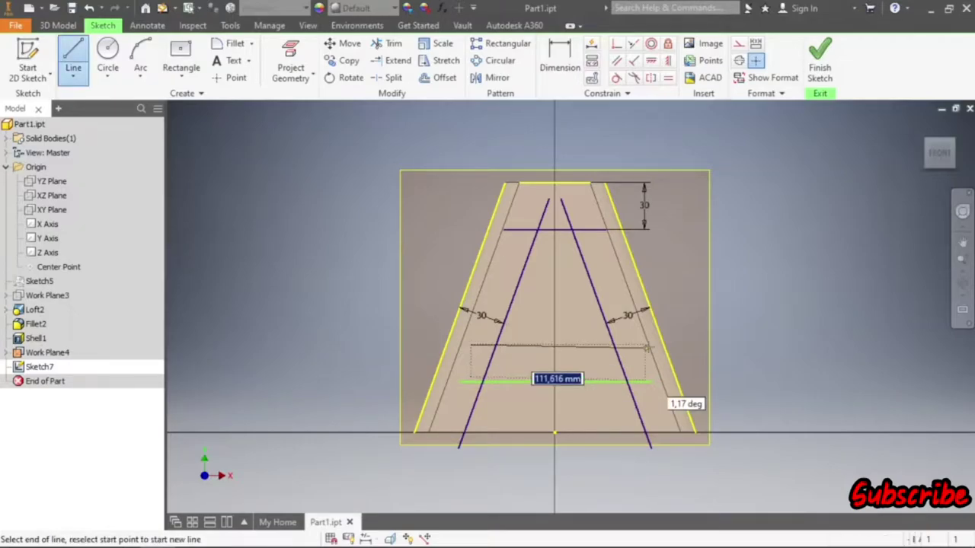
pyautogui.click(637, 344)
pyautogui.rightClick(802, 290)
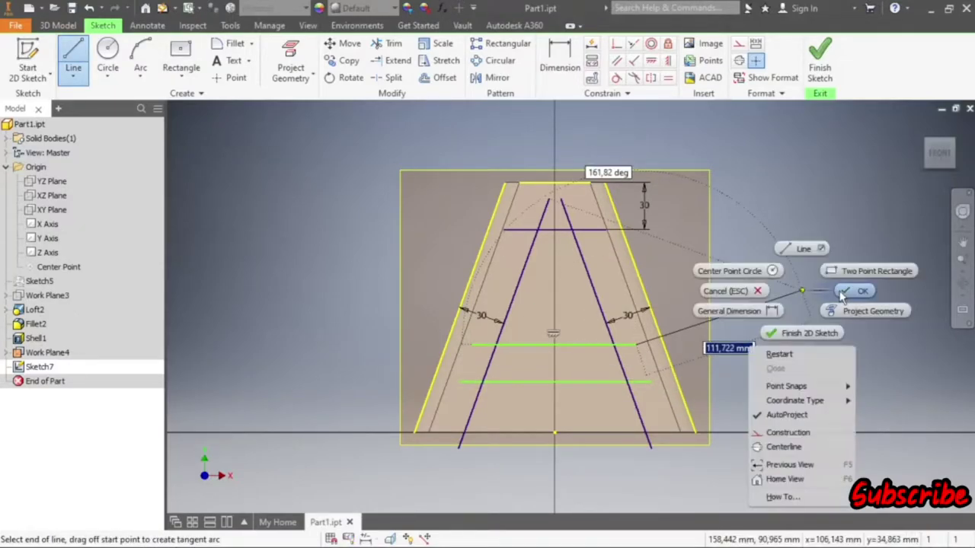
pyautogui.click(844, 293)
# - Dimension the lower crossbar 40 above the base and the crossbars 30 apart
pyautogui.press('d')
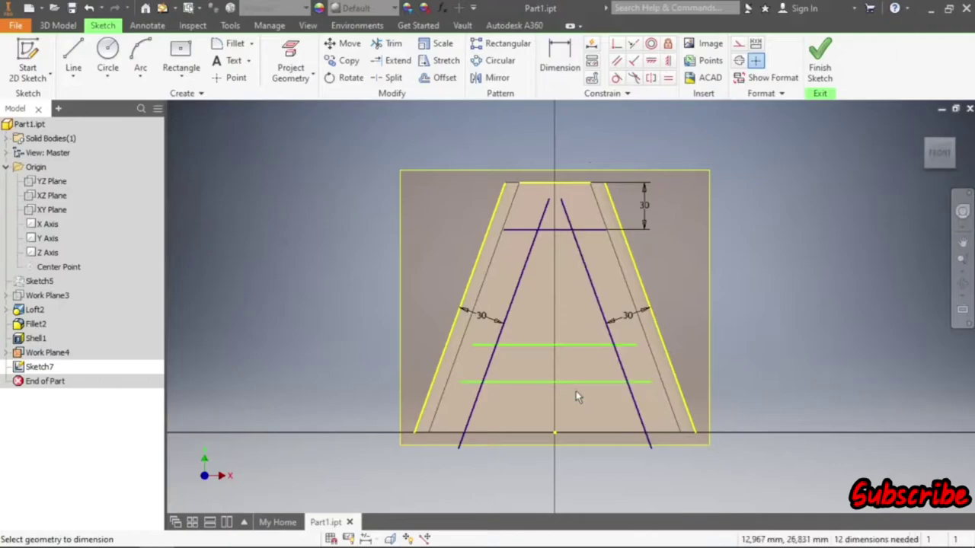
pyautogui.click(571, 384)
pyautogui.click(558, 434)
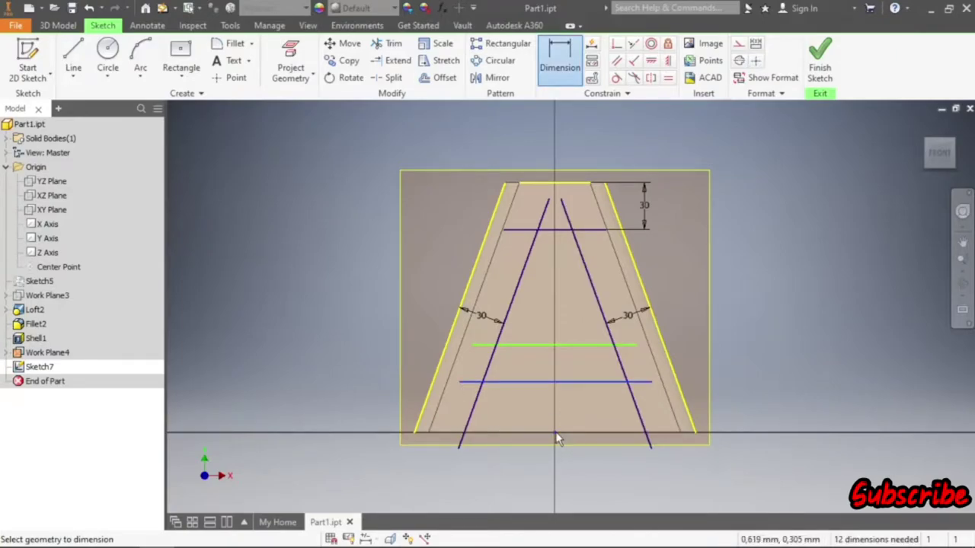
pyautogui.click(591, 412)
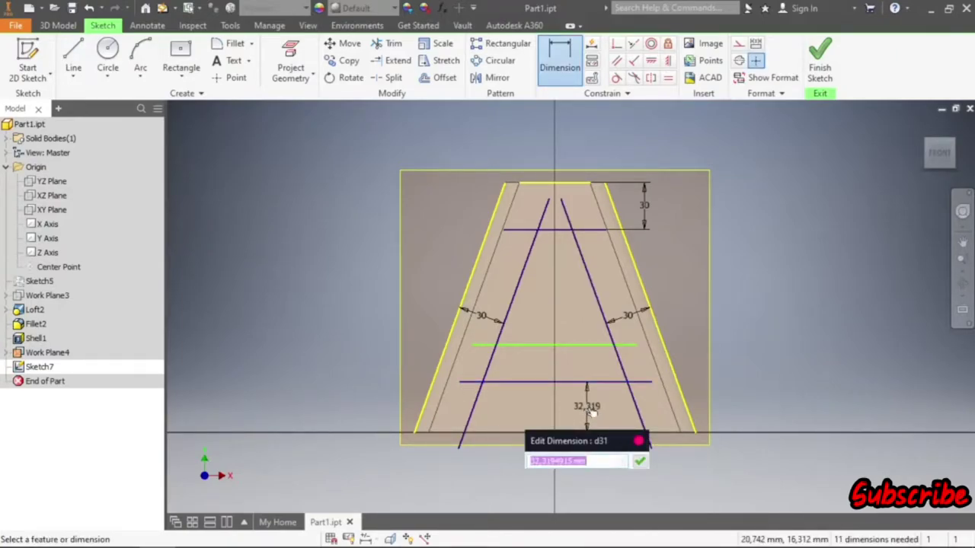
pyautogui.press('Return')
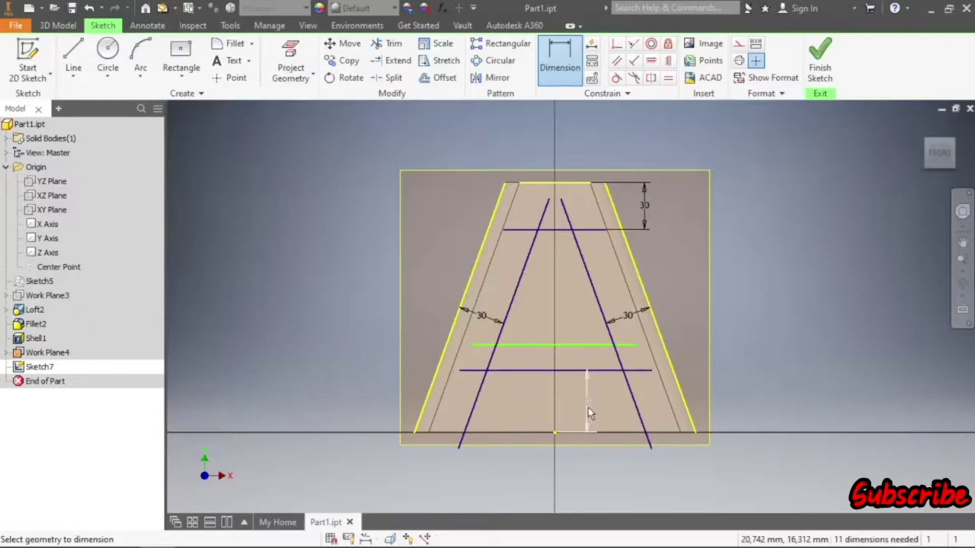
pyautogui.click(585, 344)
pyautogui.click(582, 370)
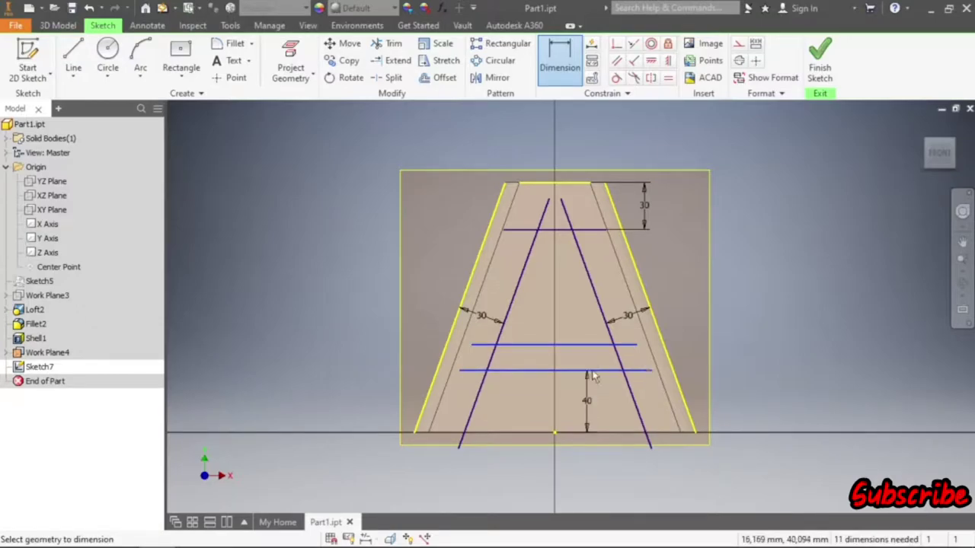
pyautogui.click(646, 364)
pyautogui.write('30')
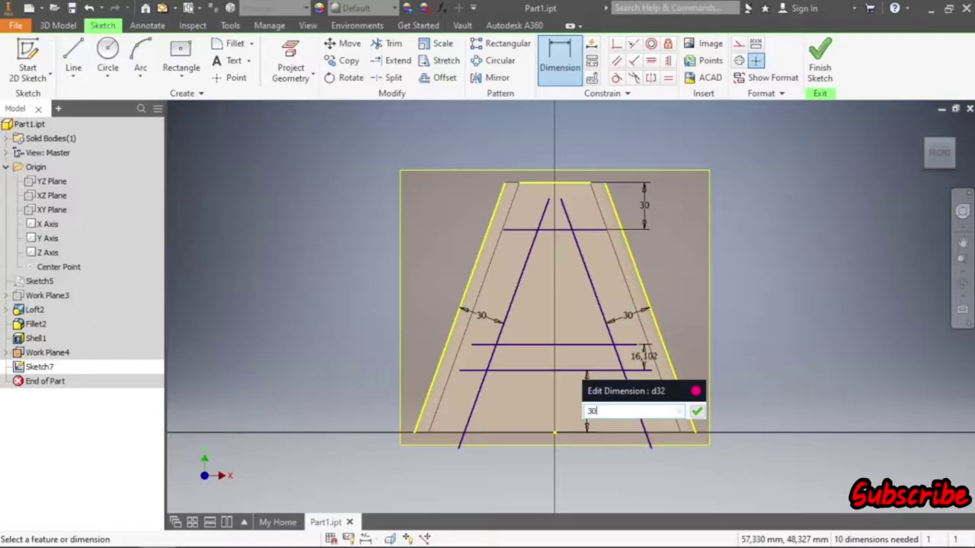
pyautogui.press('Return')
pyautogui.rightClick(761, 280)
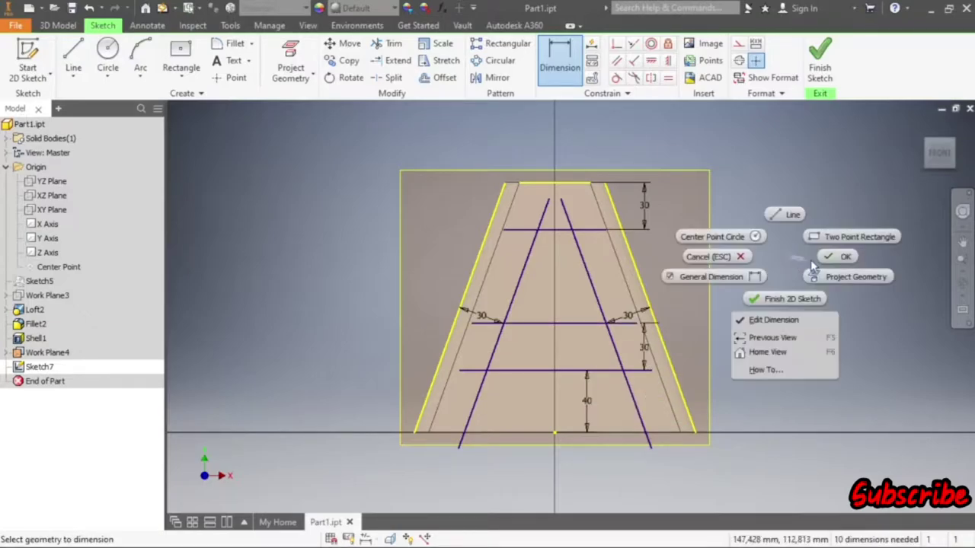
pyautogui.click(692, 254)
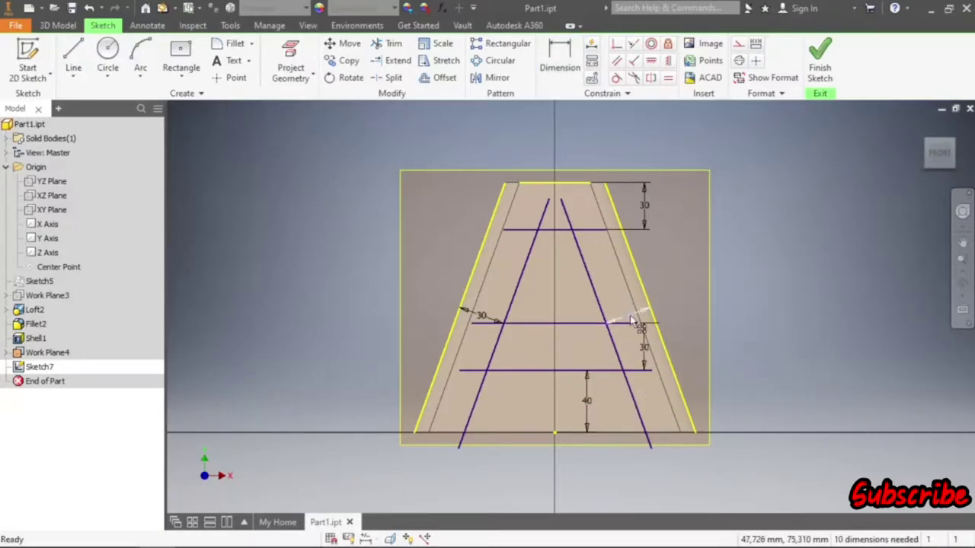
pyautogui.moveTo(630, 320); pyautogui.dragTo(623, 296)
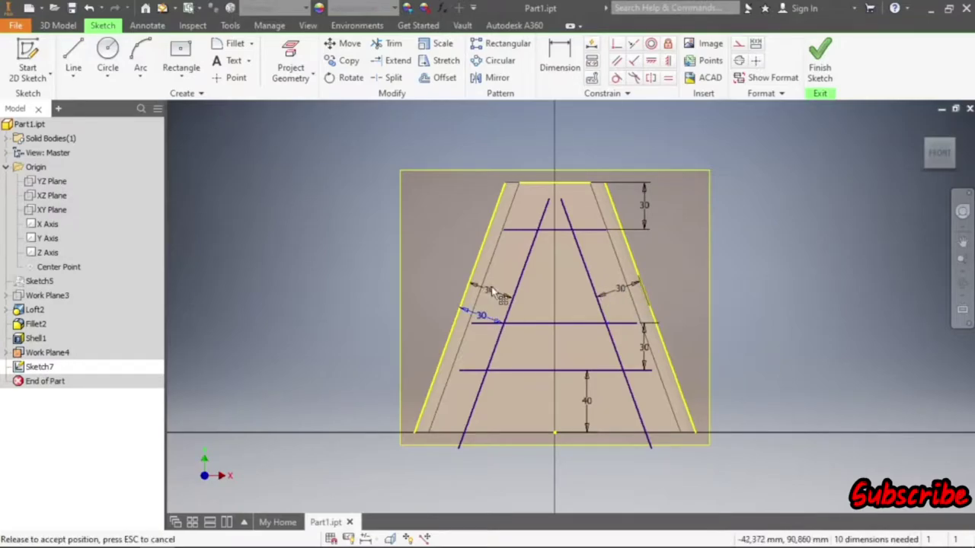
pyautogui.moveTo(483, 320); pyautogui.dragTo(493, 286)
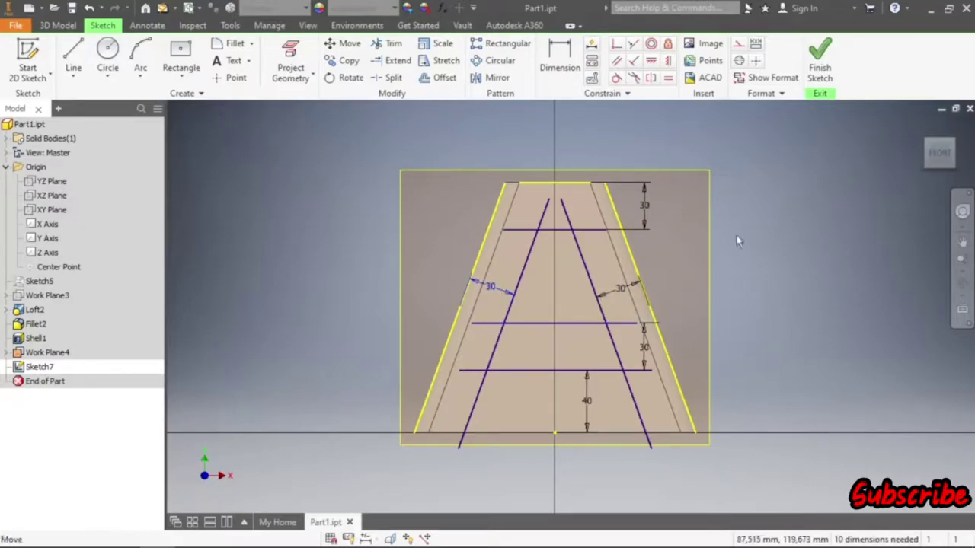
# - Trim the crossbar overhangs and the leg ends above the top crossbar
pyautogui.click(389, 43)
pyautogui.click(525, 229)
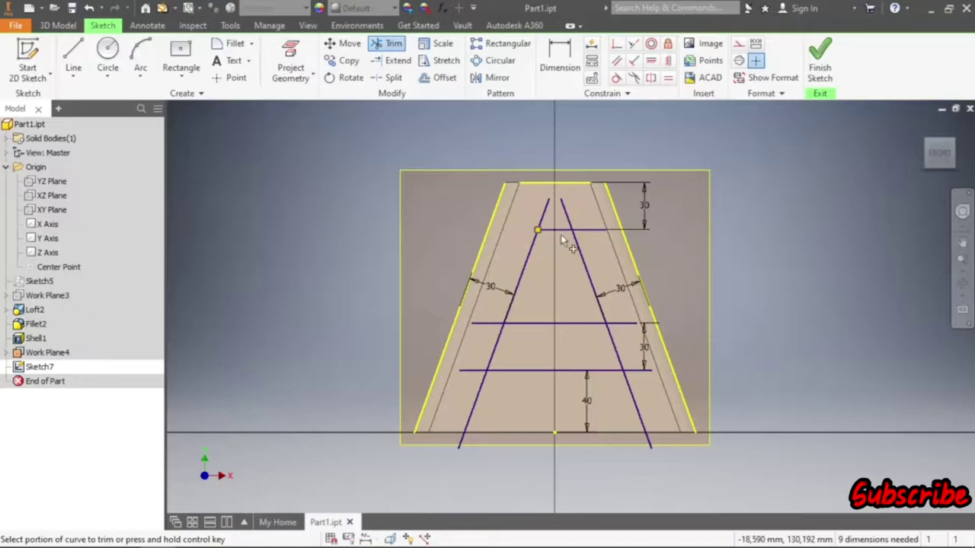
pyautogui.click(592, 229)
pyautogui.click(567, 215)
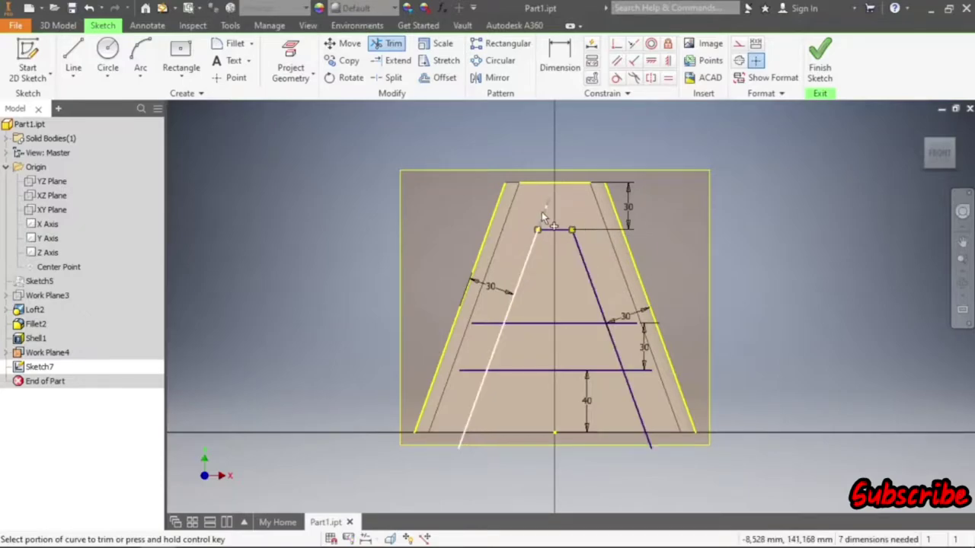
pyautogui.click(543, 215)
pyautogui.click(491, 324)
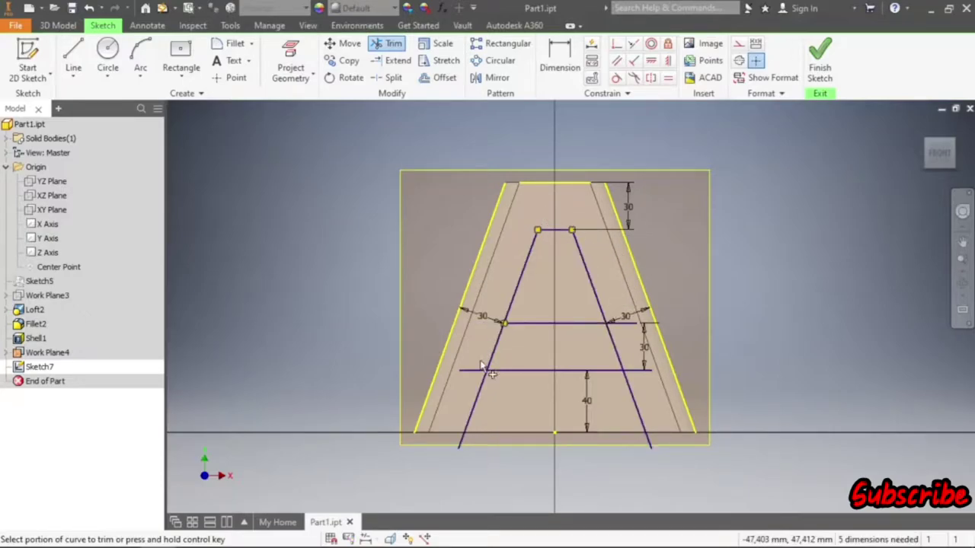
pyautogui.click(472, 372)
pyautogui.click(638, 373)
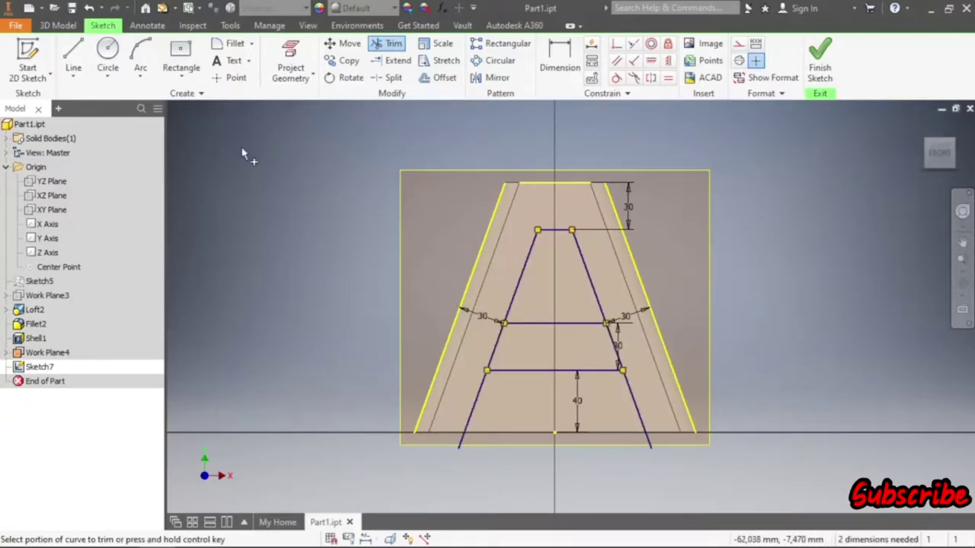
# - Draw a base line along the bottom edge and trim the legs below it
pyautogui.click(73, 57)
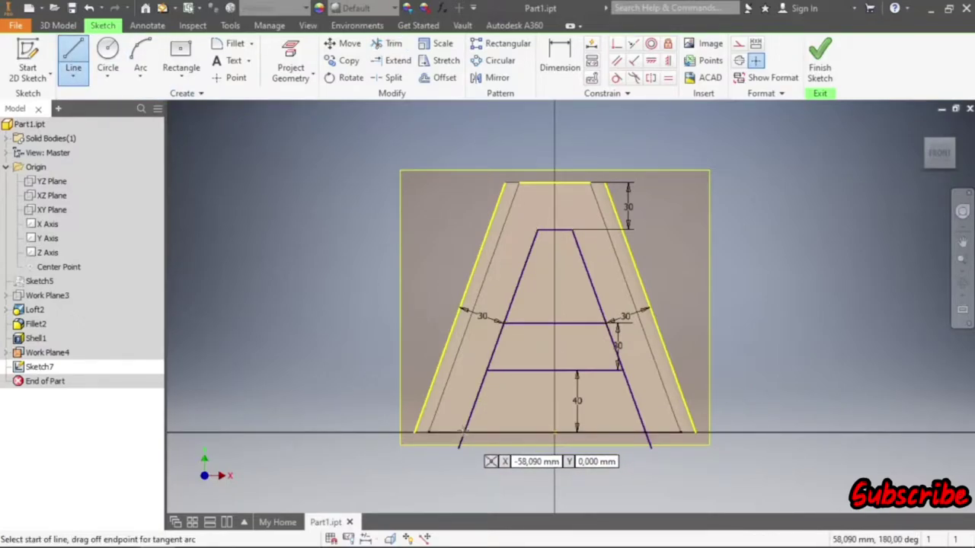
pyautogui.click(461, 431)
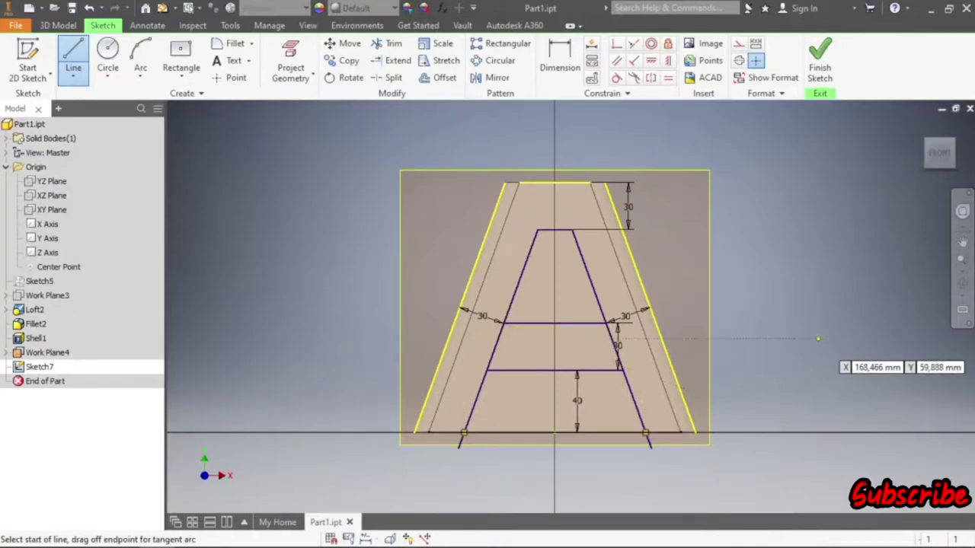
pyautogui.rightClick(818, 347)
pyautogui.click(746, 337)
pyautogui.click(387, 44)
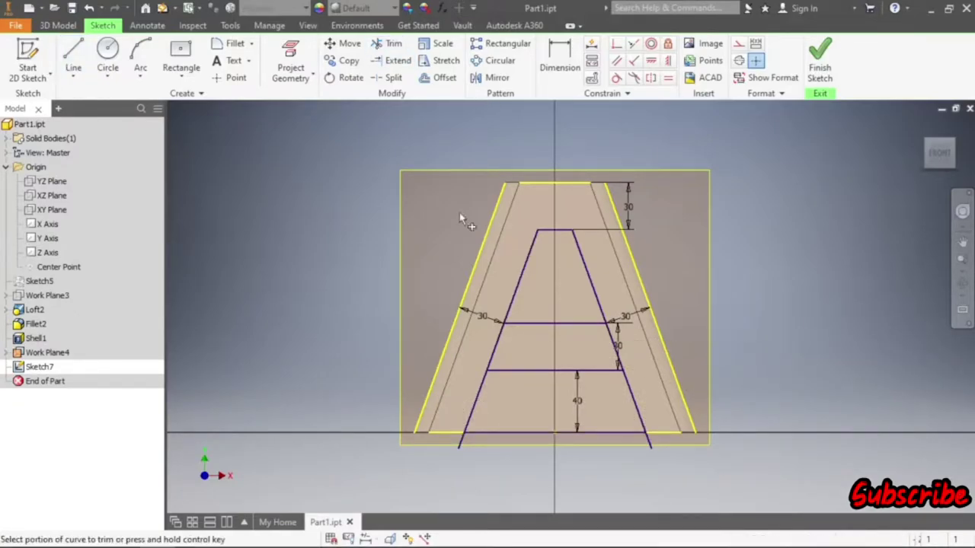
pyautogui.click(461, 440)
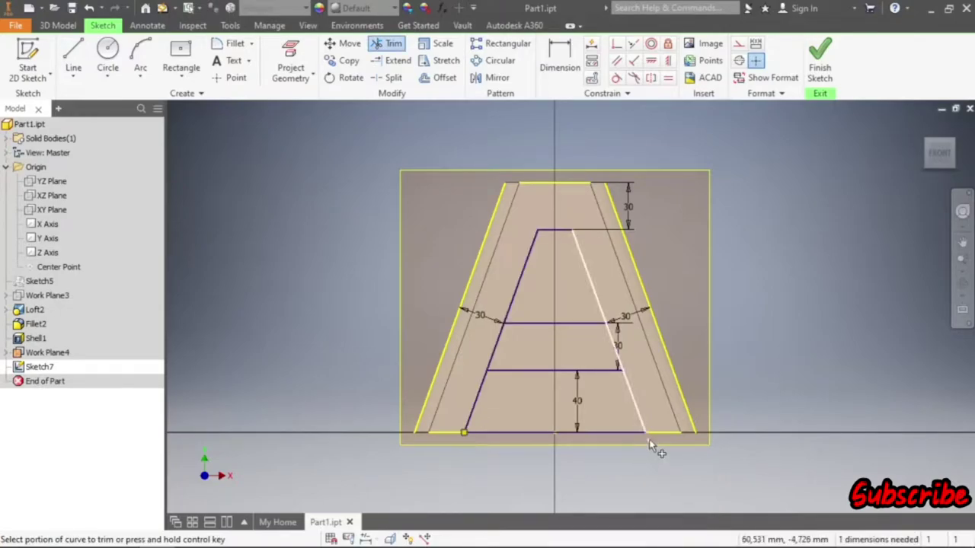
pyautogui.click(649, 442)
pyautogui.rightClick(843, 285)
pyautogui.click(796, 285)
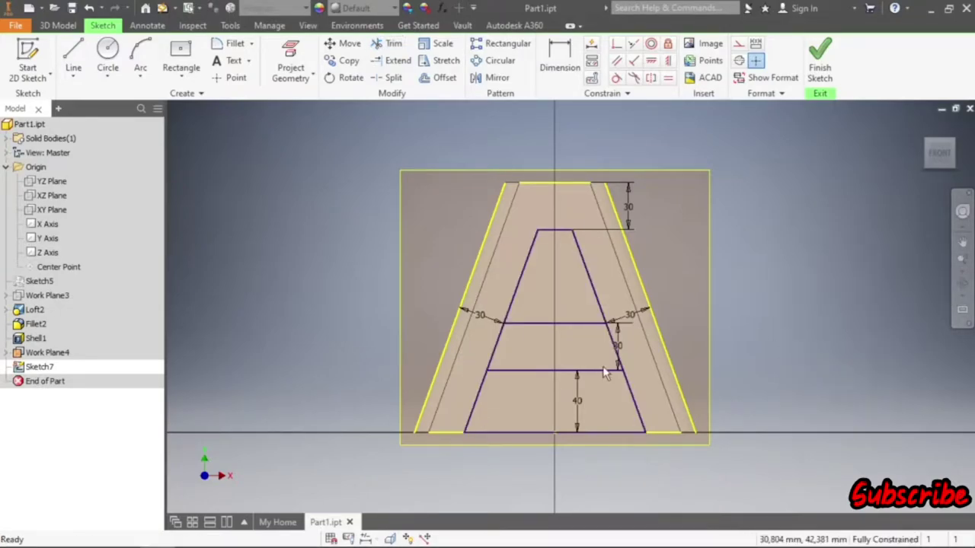
# - Move the vertical and angled 30 dimensions clear of the sketch
pyautogui.moveTo(620, 354)
pyautogui.mouseDown()
pyautogui.moveTo(669, 356)
pyautogui.moveTo(679, 346)
pyautogui.mouseUp()
pyautogui.moveTo(631, 315); pyautogui.dragTo(621, 289)
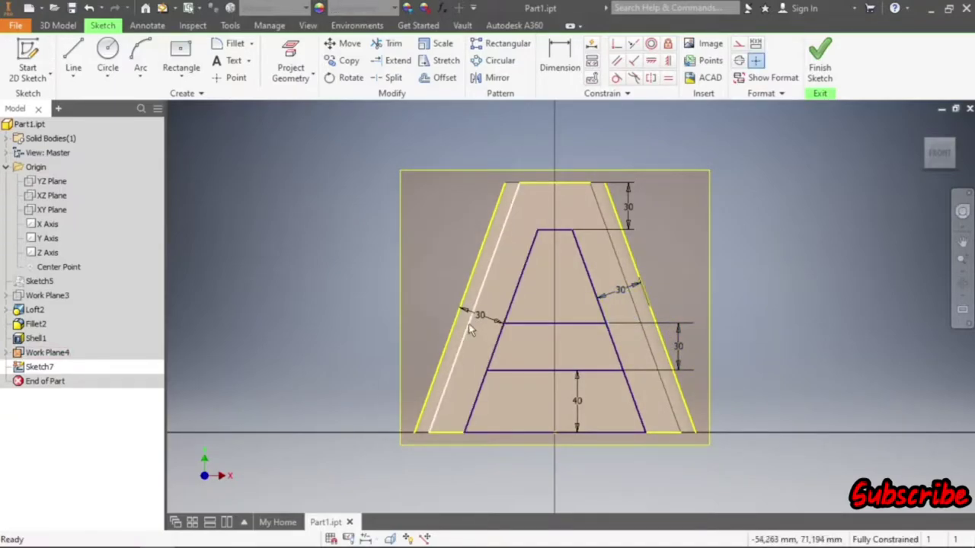
pyautogui.moveTo(482, 315); pyautogui.dragTo(488, 300)
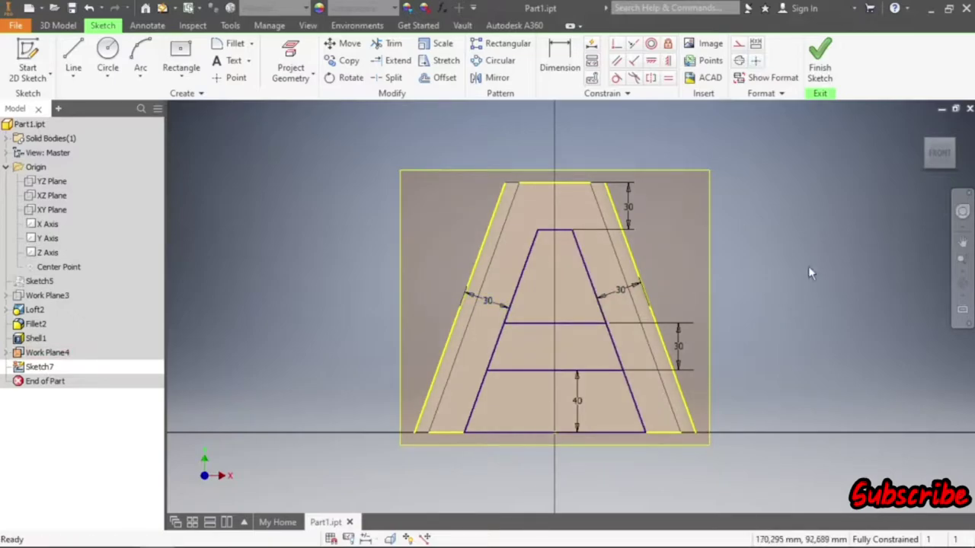
# - Cut the A-shaped profiles through all of the shell with an extrusion
pyautogui.click(819, 57)
pyautogui.click(925, 152)
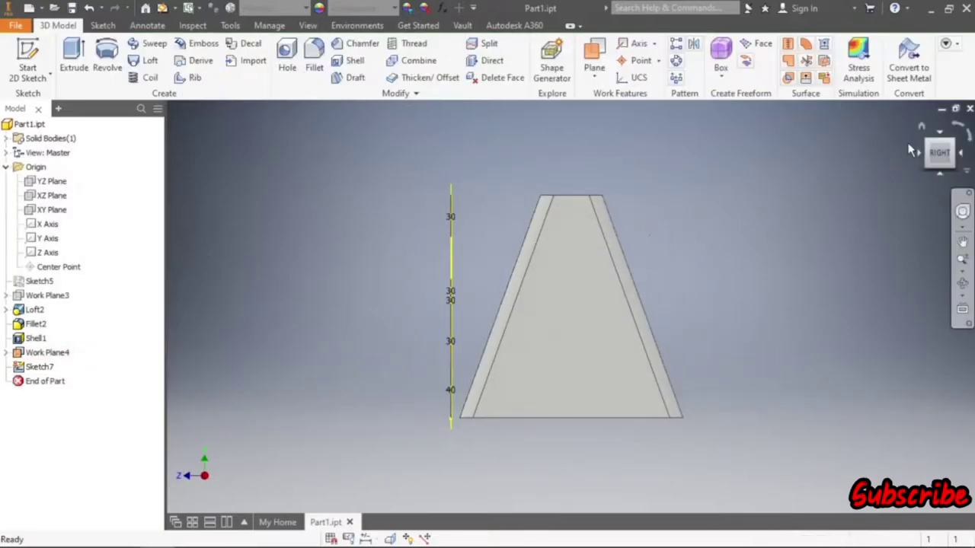
pyautogui.press('e')
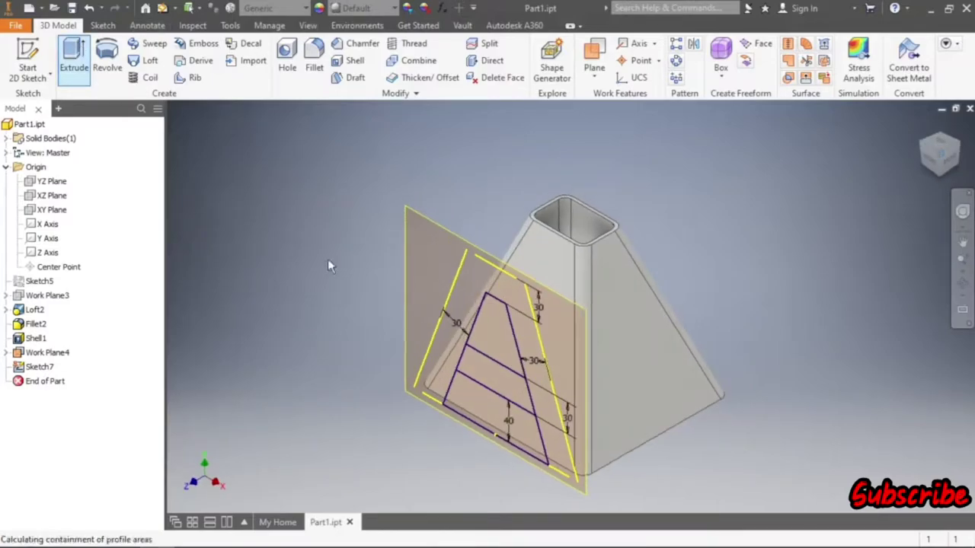
pyautogui.click(485, 329)
pyautogui.click(471, 410)
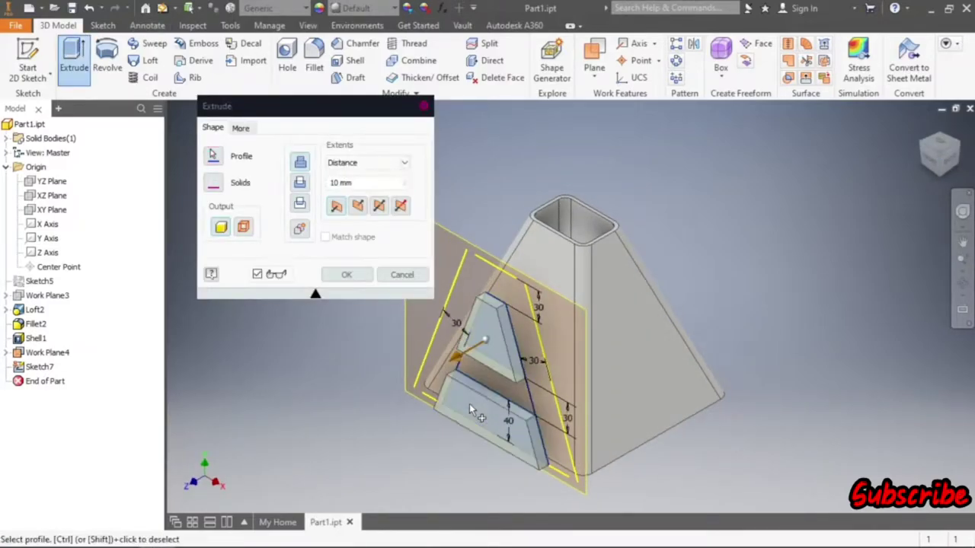
pyautogui.click(364, 163)
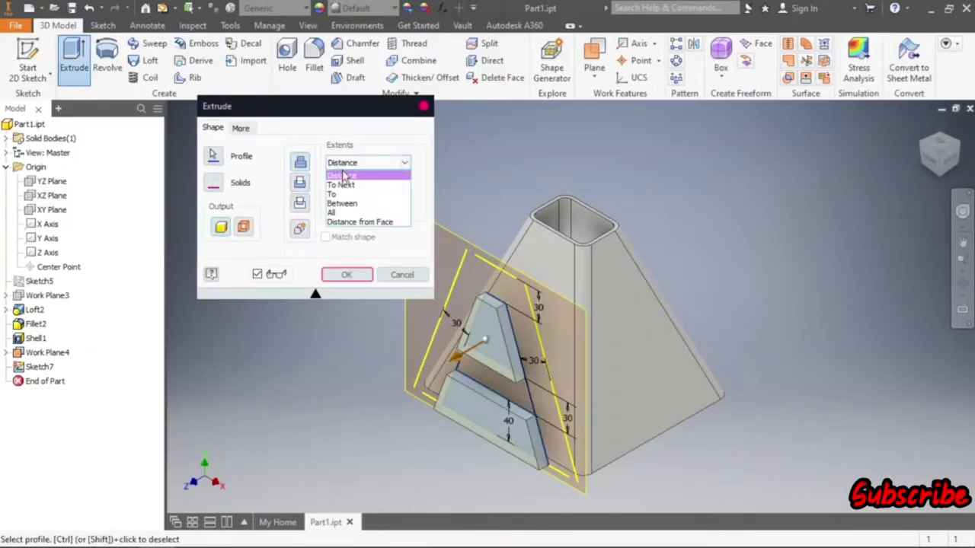
pyautogui.click(356, 209)
pyautogui.click(358, 210)
pyautogui.click(299, 189)
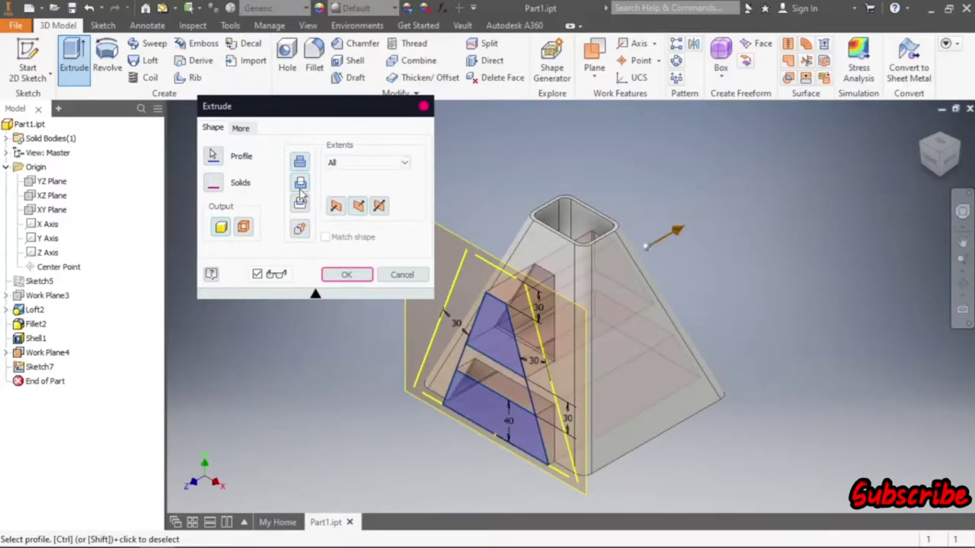
pyautogui.click(346, 274)
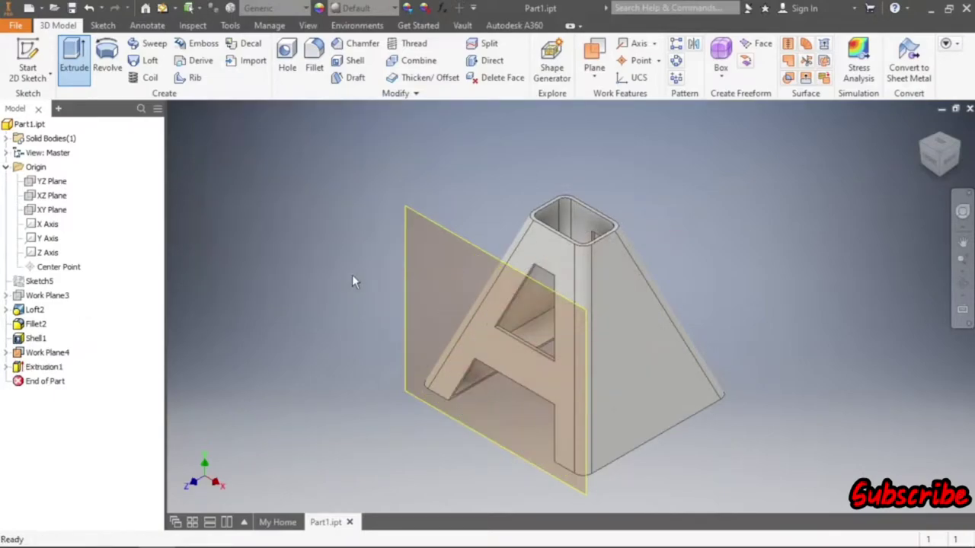
# - Hide the work plane and select the YZ origin plane as reference
pyautogui.rightClick(423, 218)
pyautogui.click(460, 204)
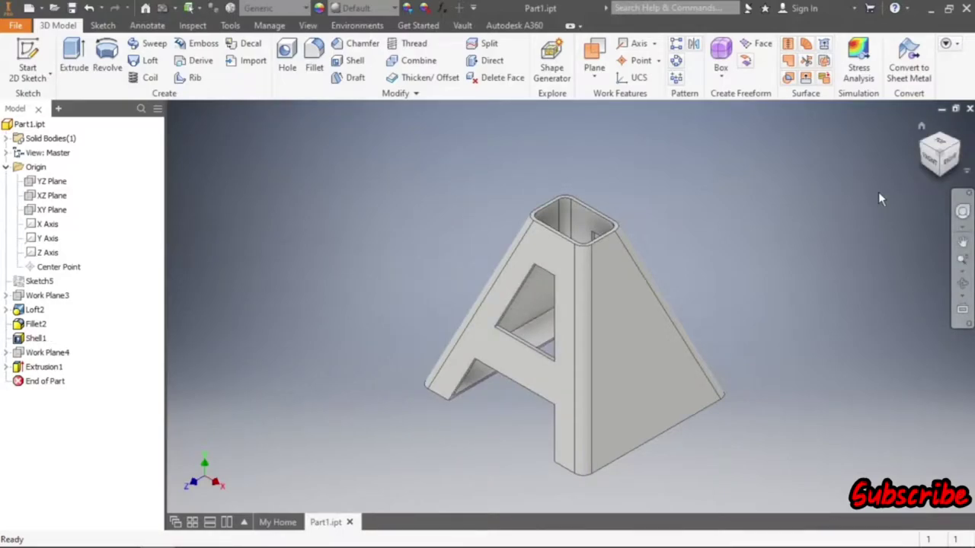
pyautogui.click(51, 181)
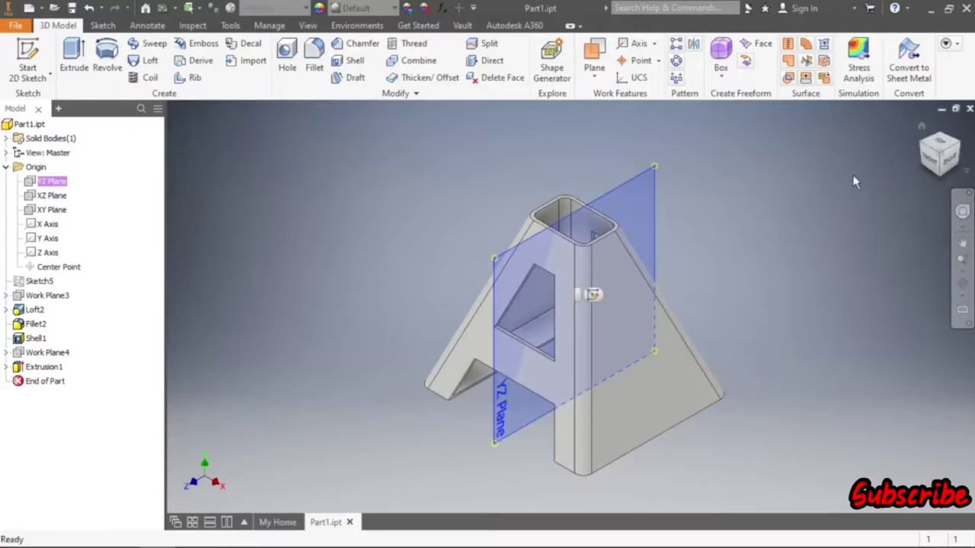
# - Create Work Plane5, offset from the YZ plane to the A-frame's outer side, and select it
pyautogui.click(593, 60)
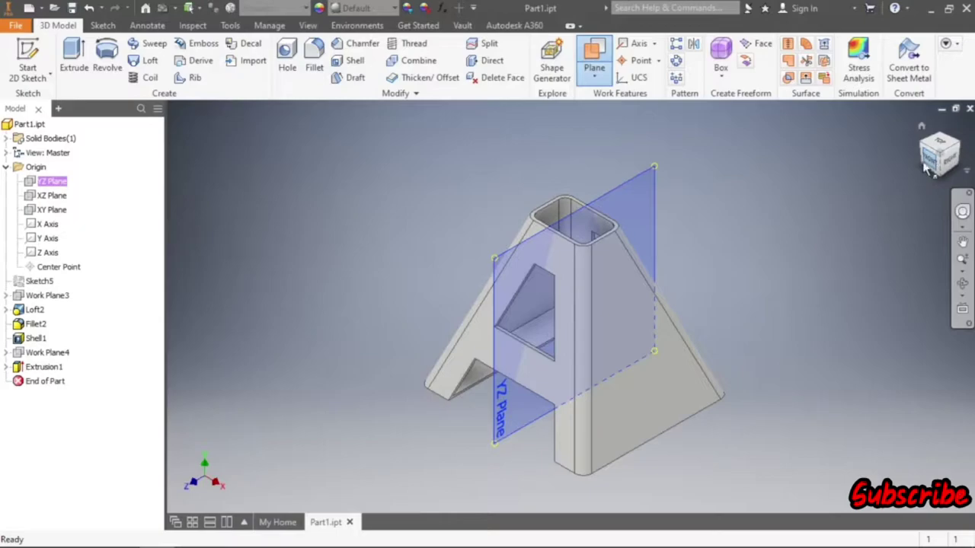
pyautogui.moveTo(576, 192); pyautogui.dragTo(707, 218)
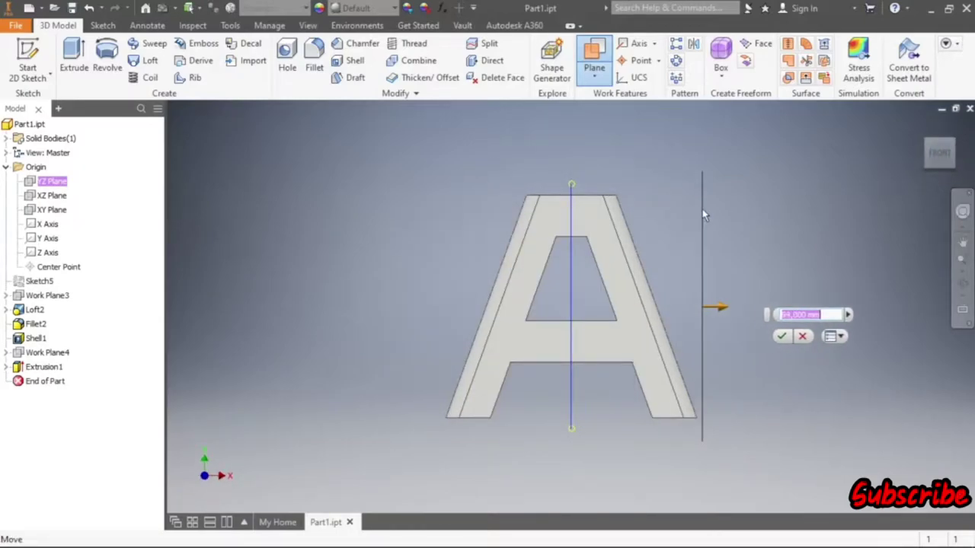
pyautogui.click(781, 336)
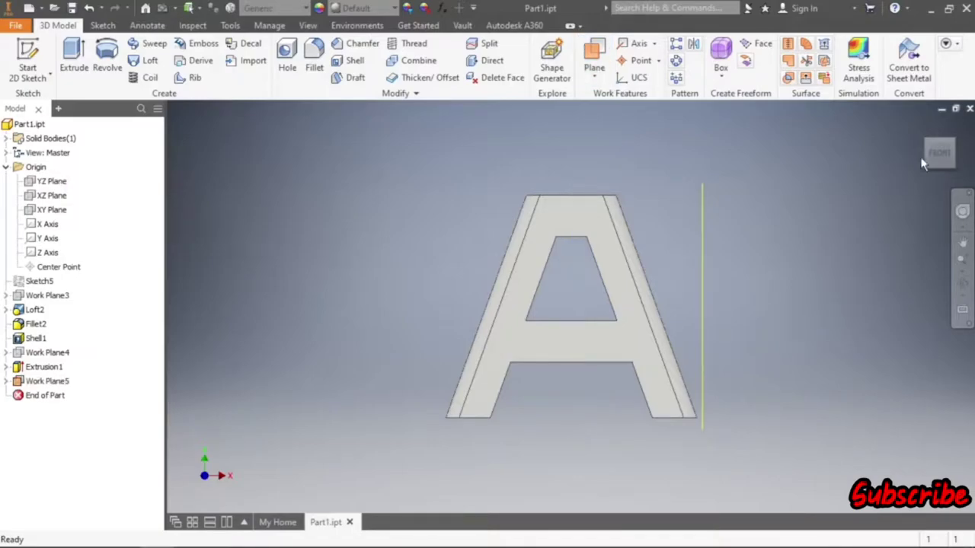
pyautogui.click(953, 123)
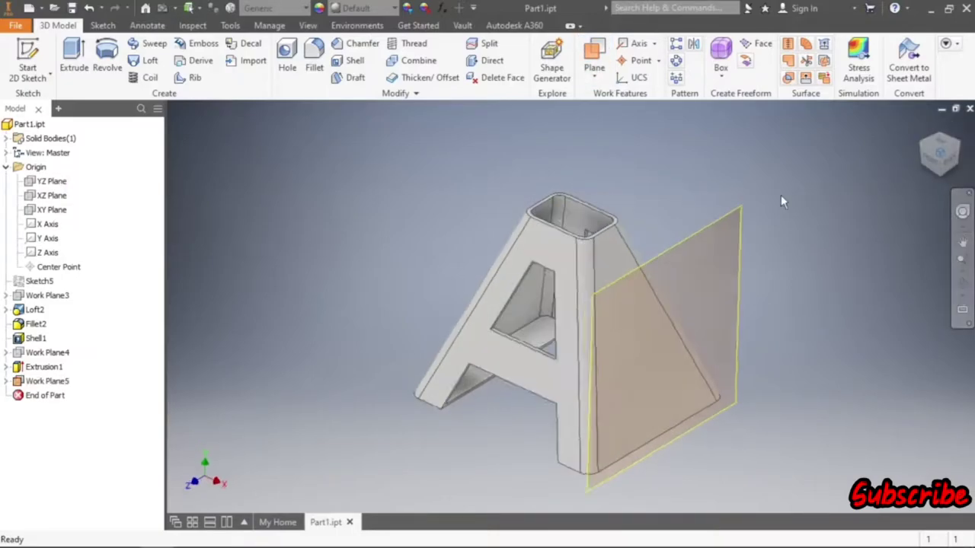
pyautogui.click(743, 224)
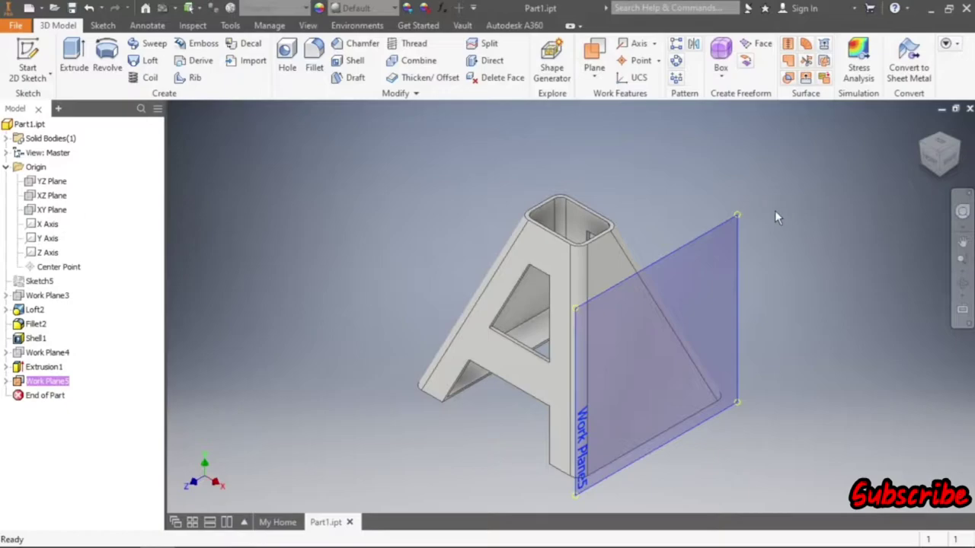
# - Start a sketch on Work Plane5 and project the leg's left and right outer edges
pyautogui.press('s')
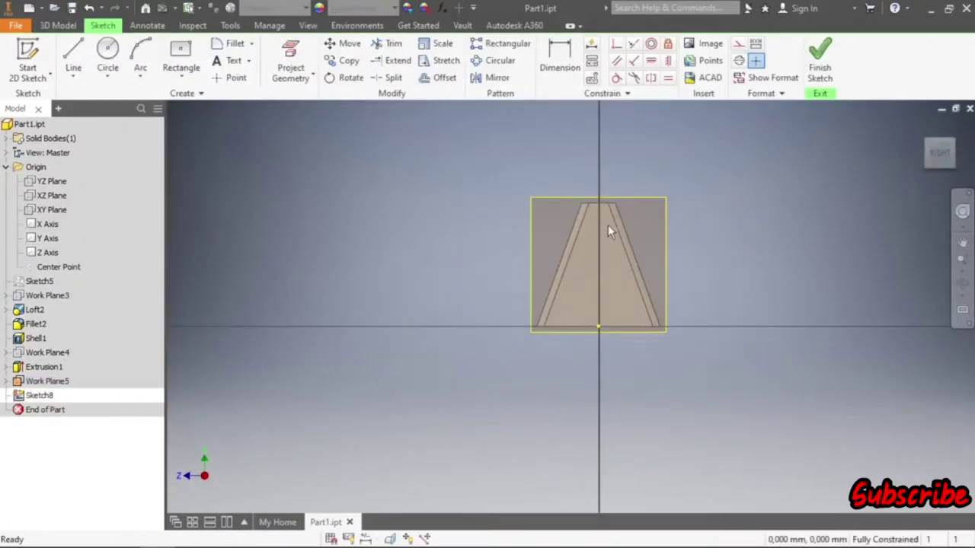
pyautogui.scroll(3, 608, 225)
pyautogui.click(290, 67)
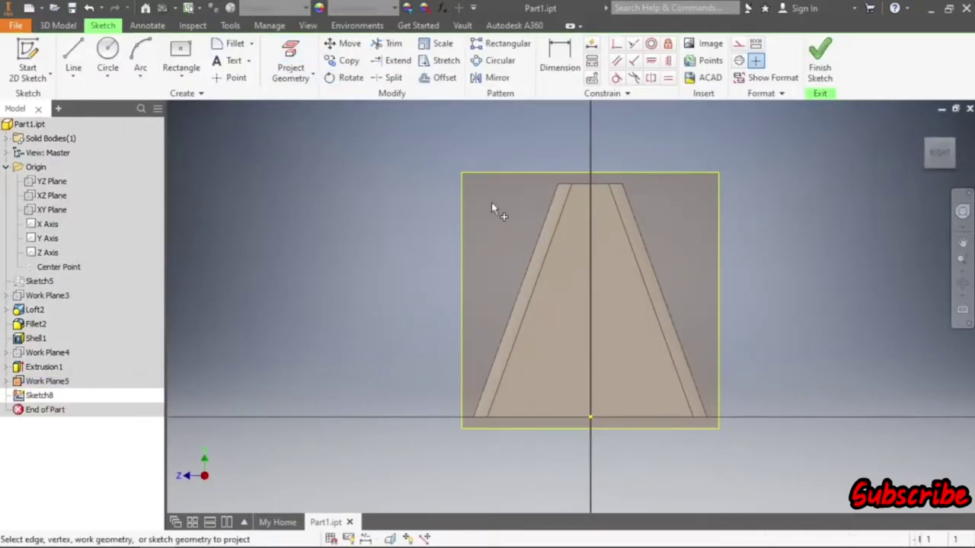
pyautogui.click(529, 260)
pyautogui.click(647, 251)
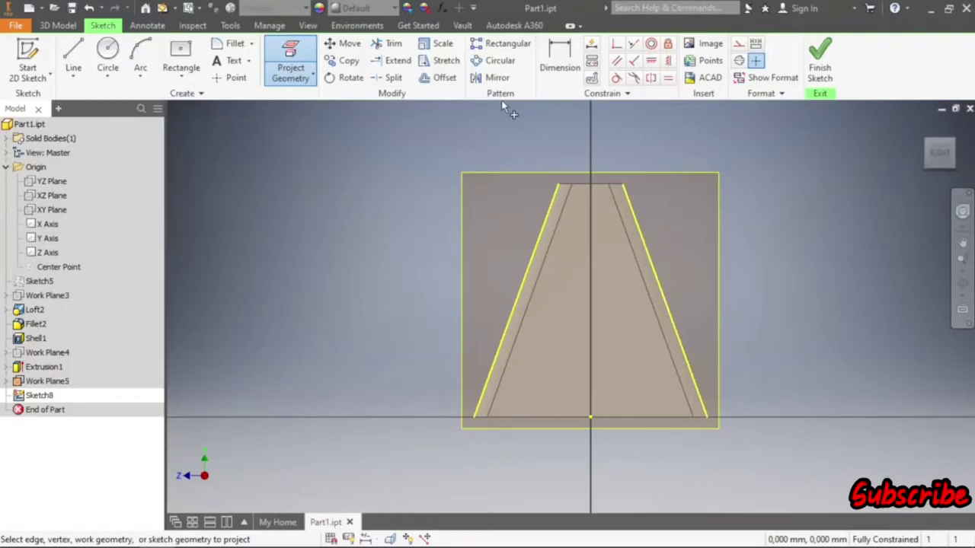
# - Offset both projected edges 40 mm inward
pyautogui.click(447, 82)
pyautogui.click(529, 264)
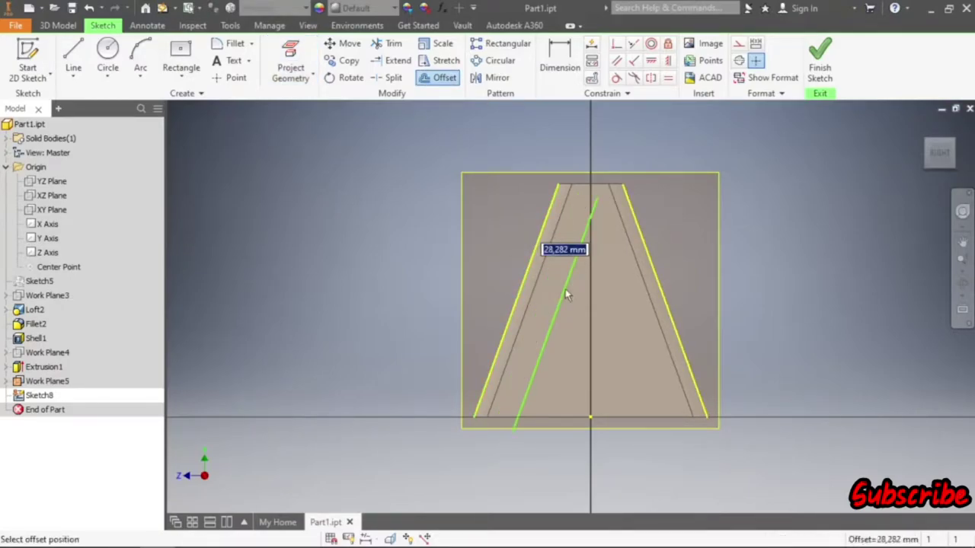
pyautogui.write('40')
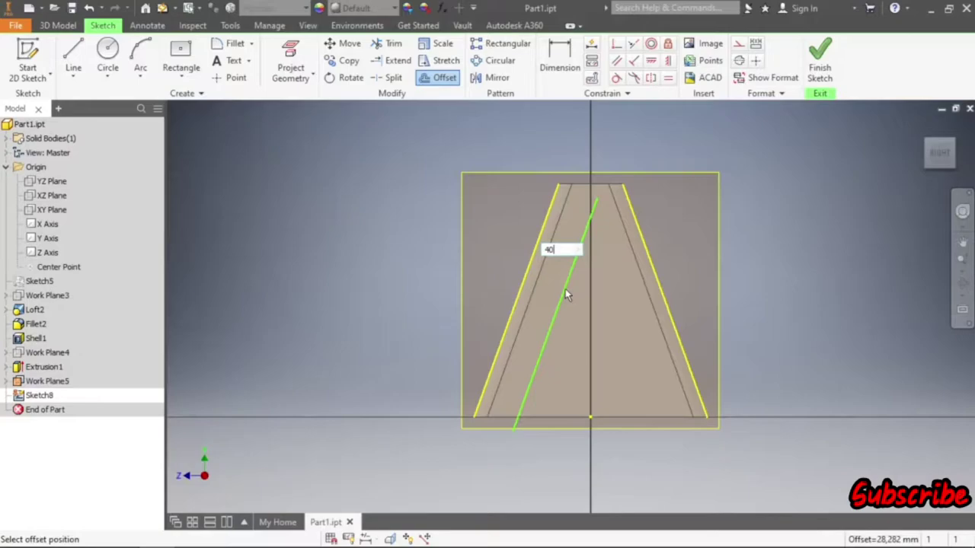
pyautogui.press('Return')
pyautogui.click(660, 291)
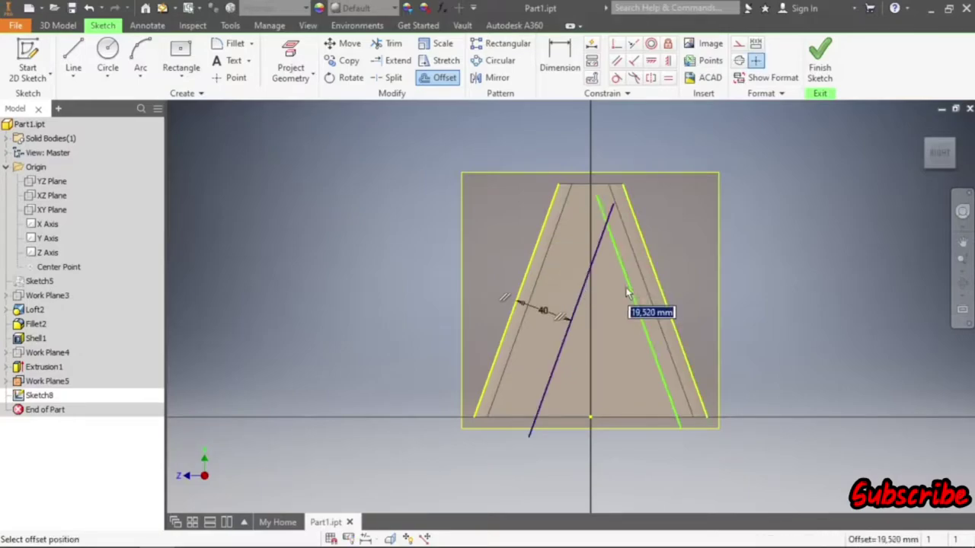
pyautogui.write('40')
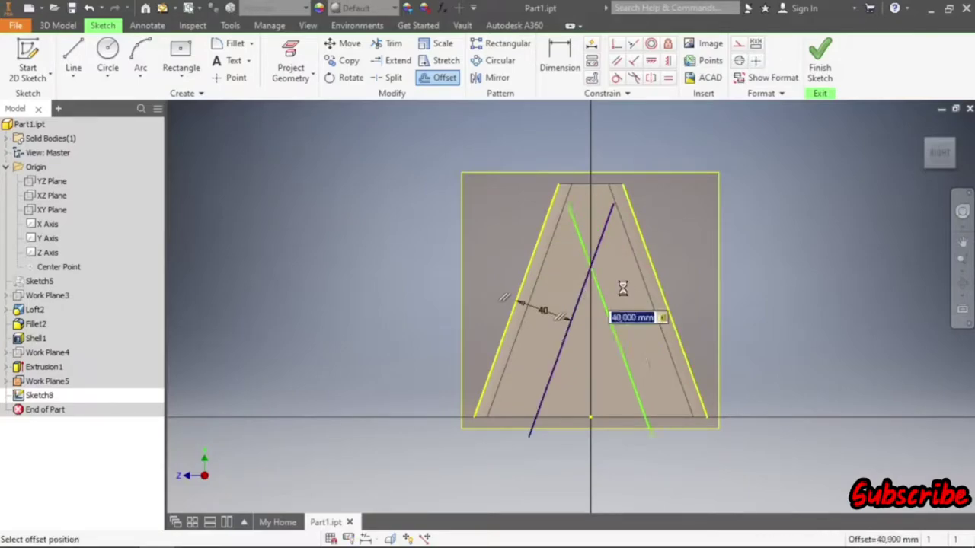
pyautogui.press('Return')
pyautogui.rightClick(817, 184)
pyautogui.click(853, 184)
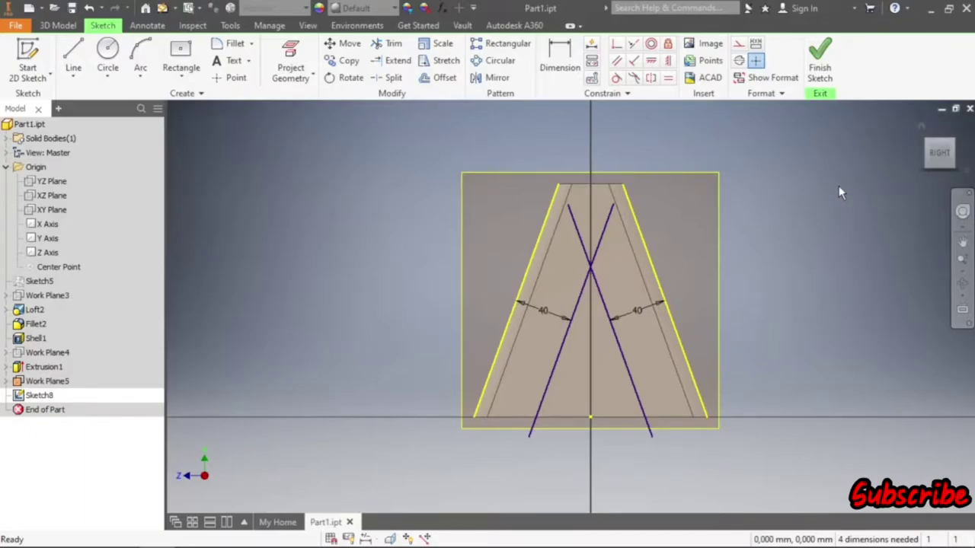
# - Draw a base line between the offsets, trim the overhangs into a closed triangle, and finish the sketch
pyautogui.click(73, 55)
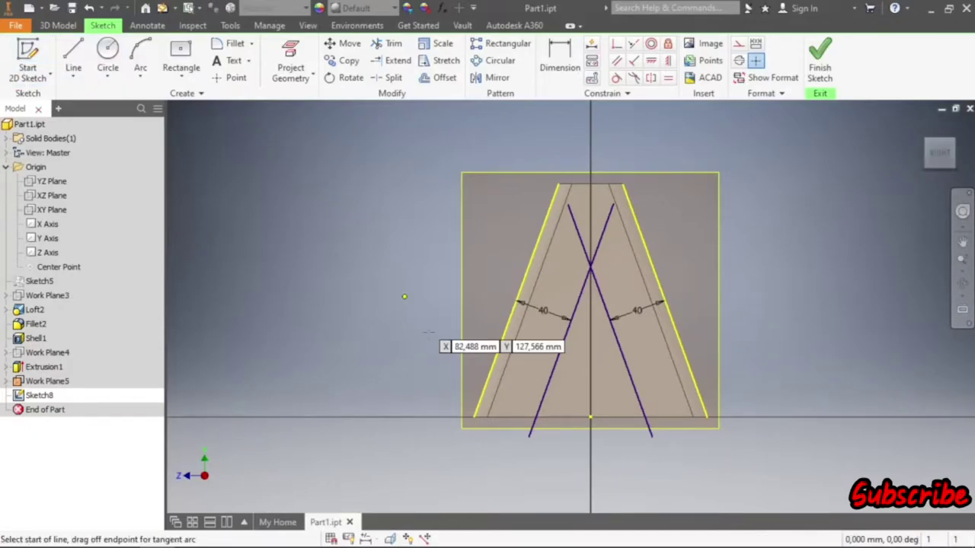
pyautogui.click(535, 417)
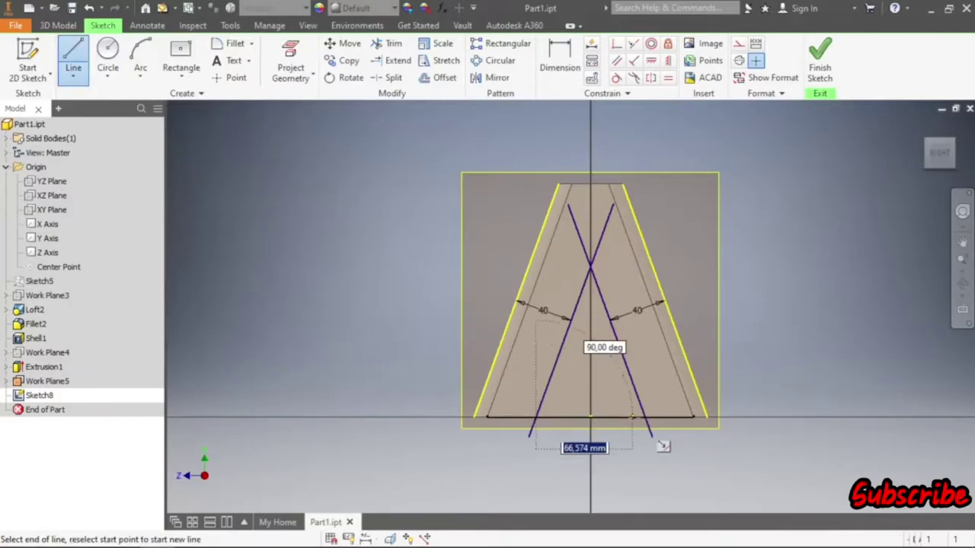
pyautogui.rightClick(824, 301)
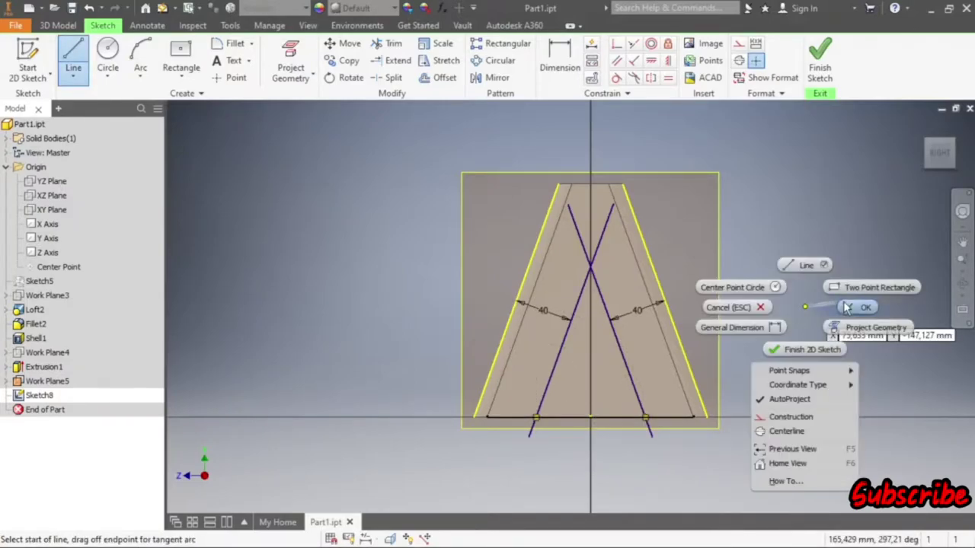
pyautogui.click(805, 263)
pyautogui.click(388, 44)
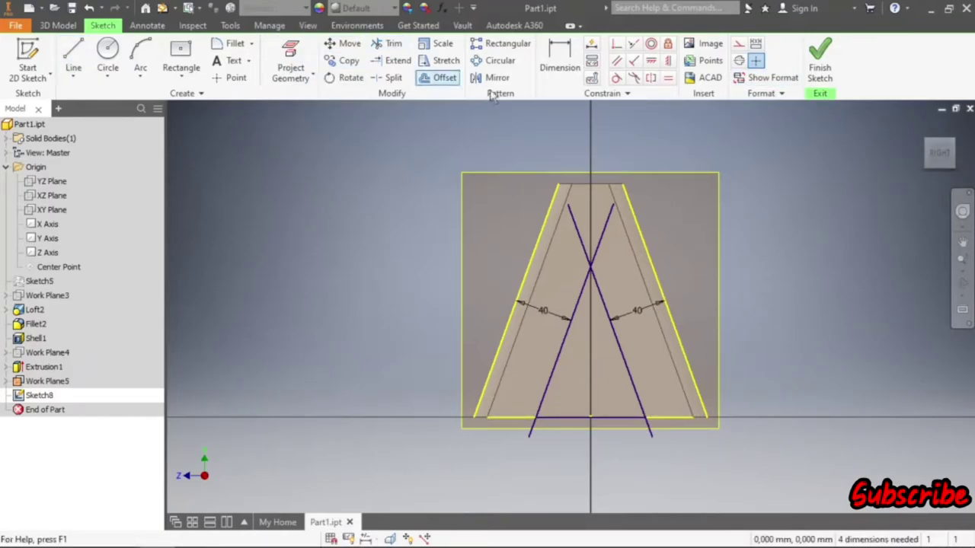
pyautogui.click(601, 237)
pyautogui.click(580, 237)
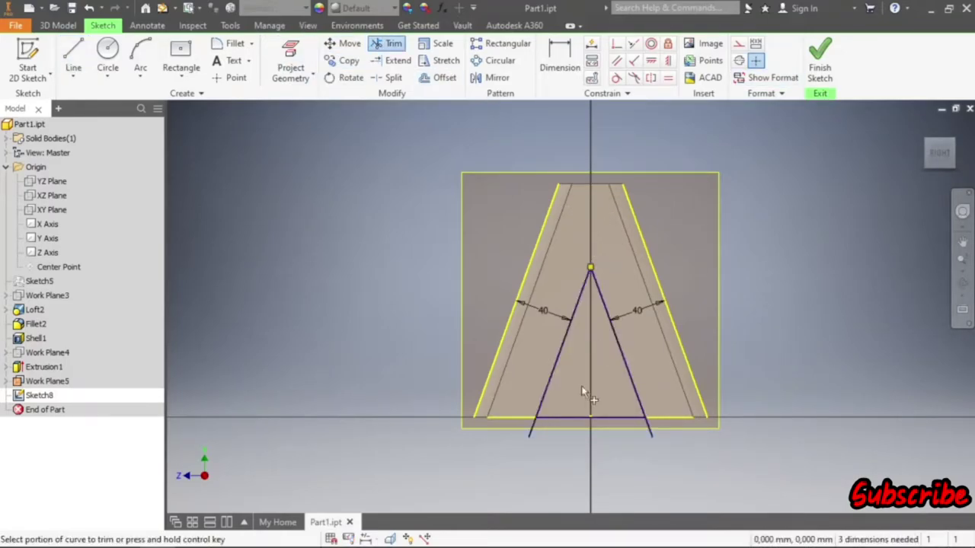
pyautogui.click(537, 428)
pyautogui.click(652, 432)
pyautogui.click(820, 72)
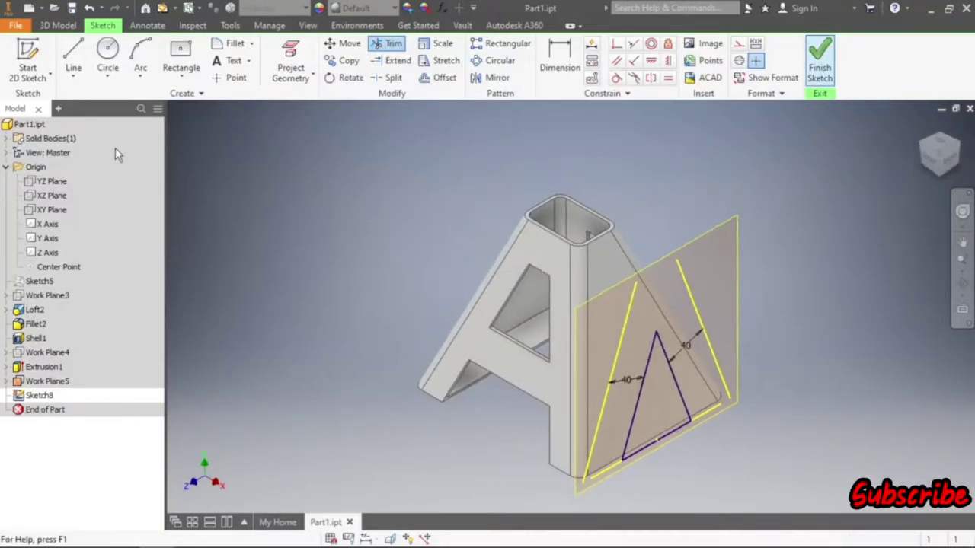
# - Cut-extrude the triangle profile with extents set to All through the entire part
pyautogui.click(74, 68)
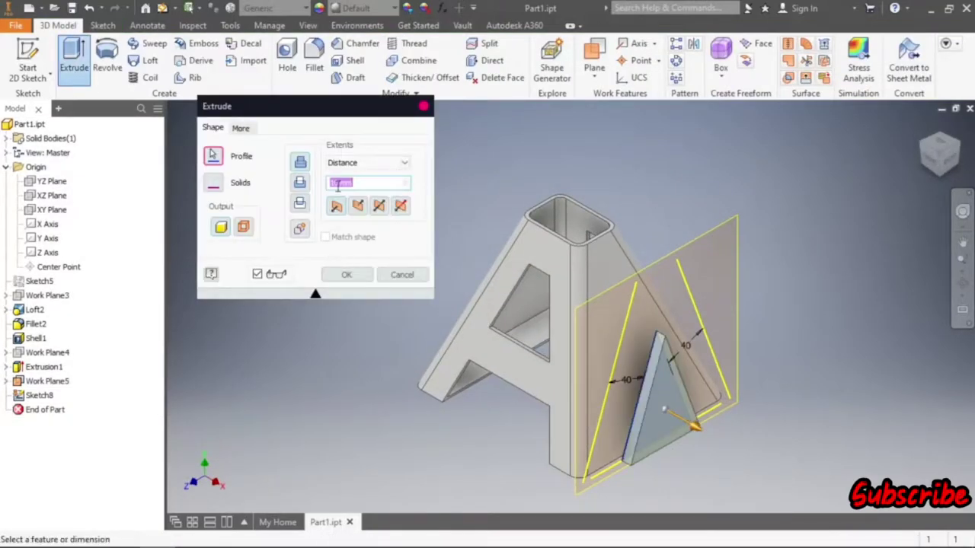
pyautogui.click(365, 162)
pyautogui.click(351, 212)
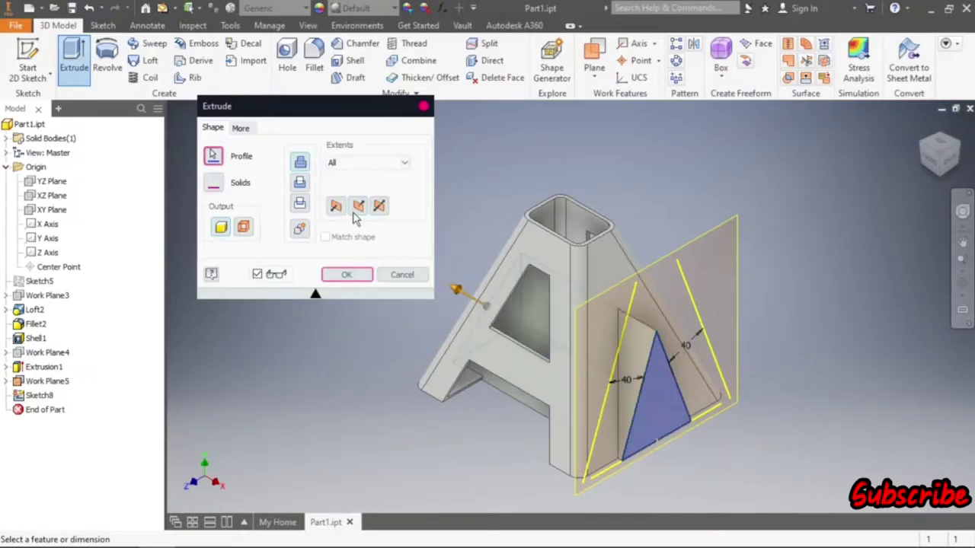
pyautogui.click(298, 184)
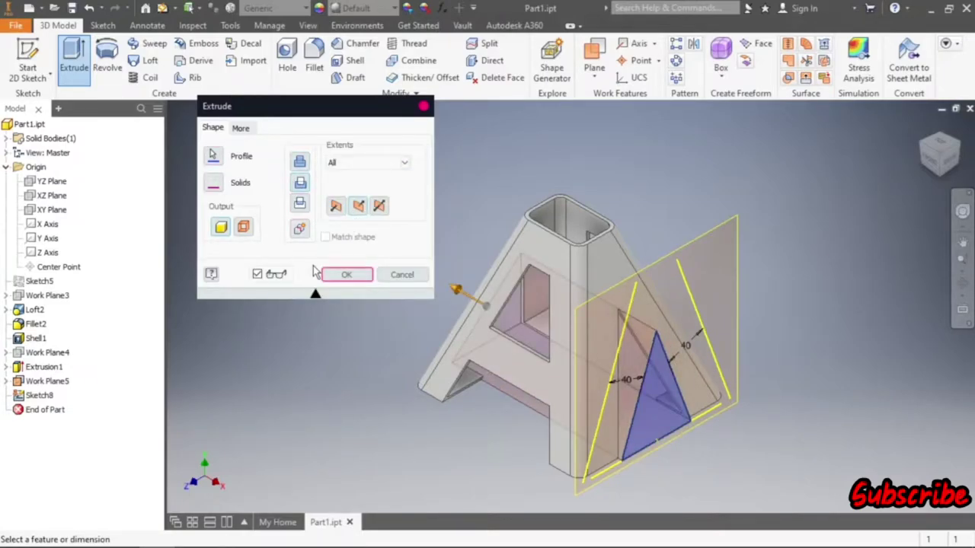
pyautogui.click(339, 275)
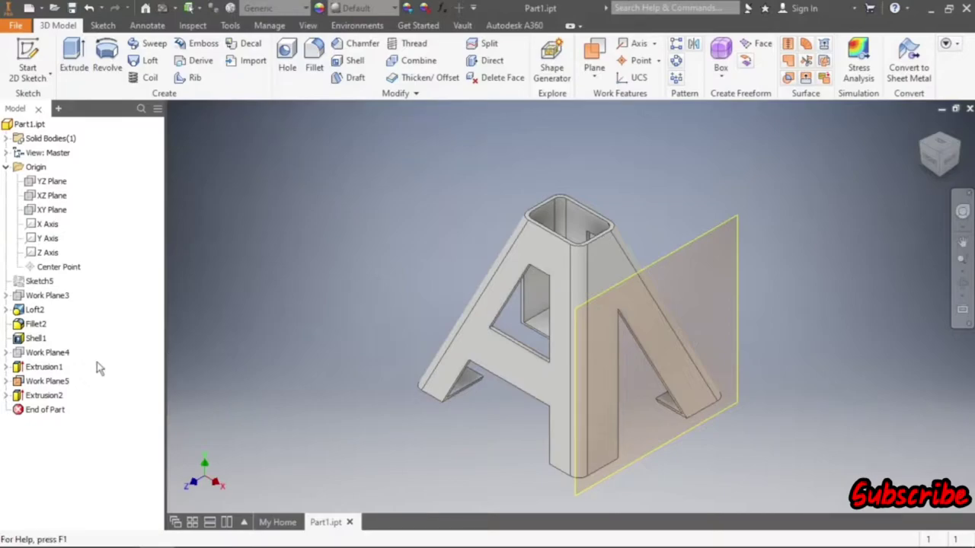
# - Hide Work Plane5 by turning off its visibility
pyautogui.click(61, 381)
pyautogui.rightClick(61, 380)
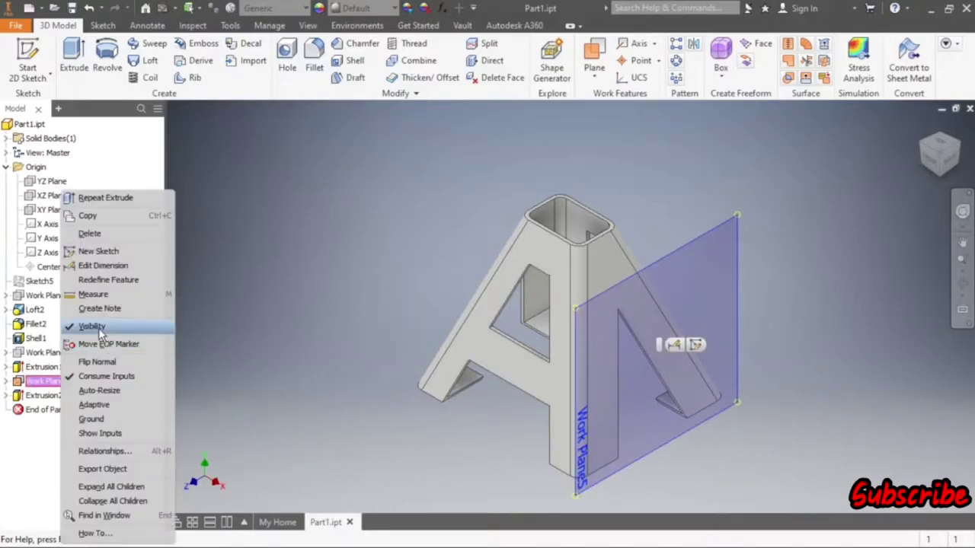
pyautogui.click(93, 327)
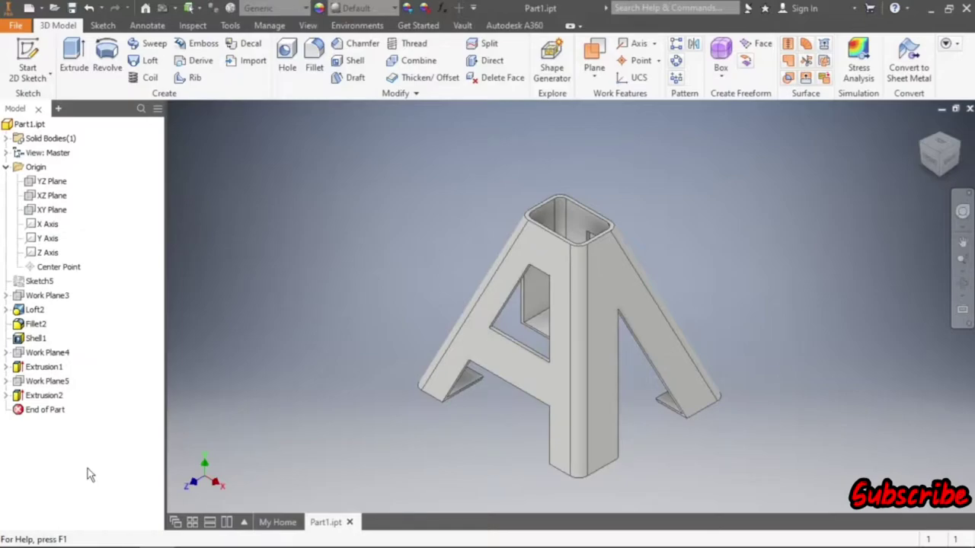
# - Start a radius 10 fillet and pick the corner edges of the first triangular opening
pyautogui.click(314, 60)
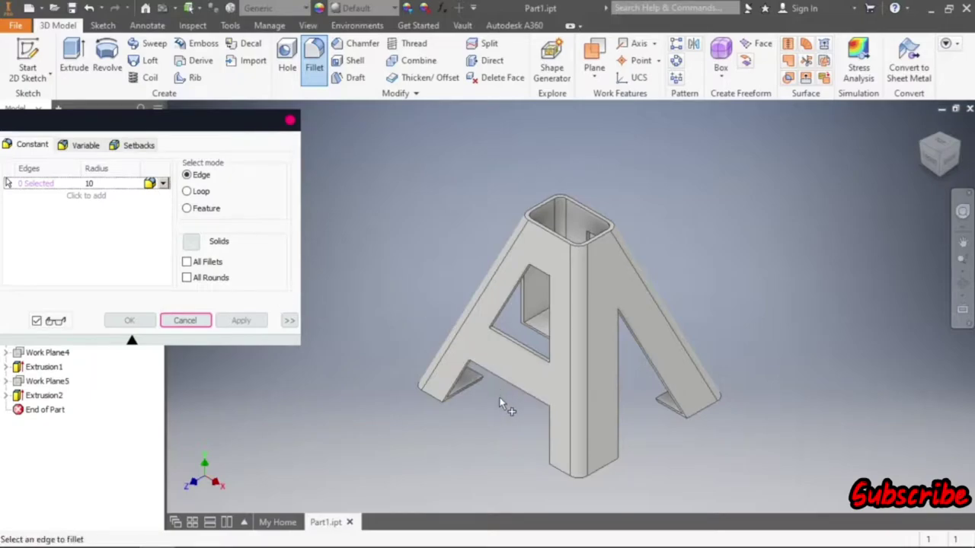
pyautogui.scroll(5, 492, 330)
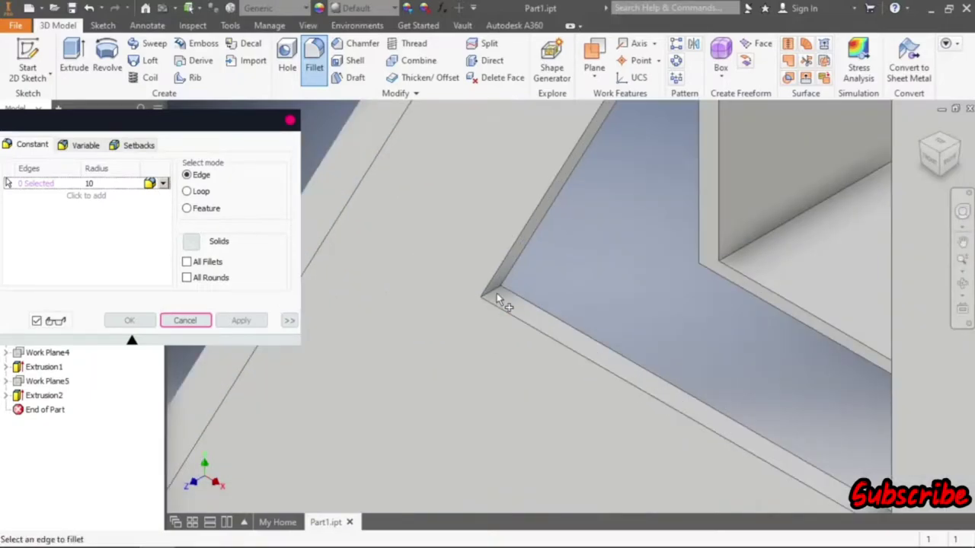
pyautogui.click(494, 287)
pyautogui.scroll(-5, 494, 294)
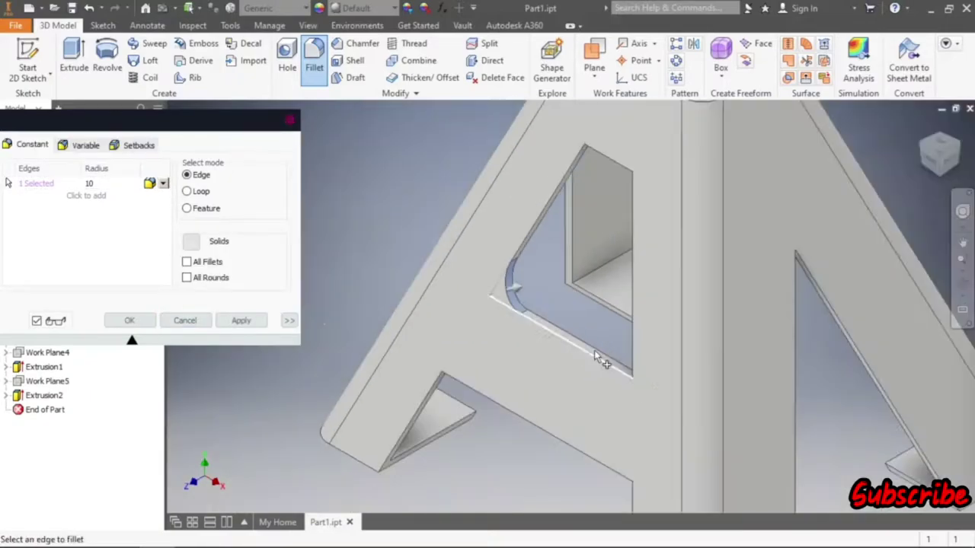
pyautogui.click(639, 379)
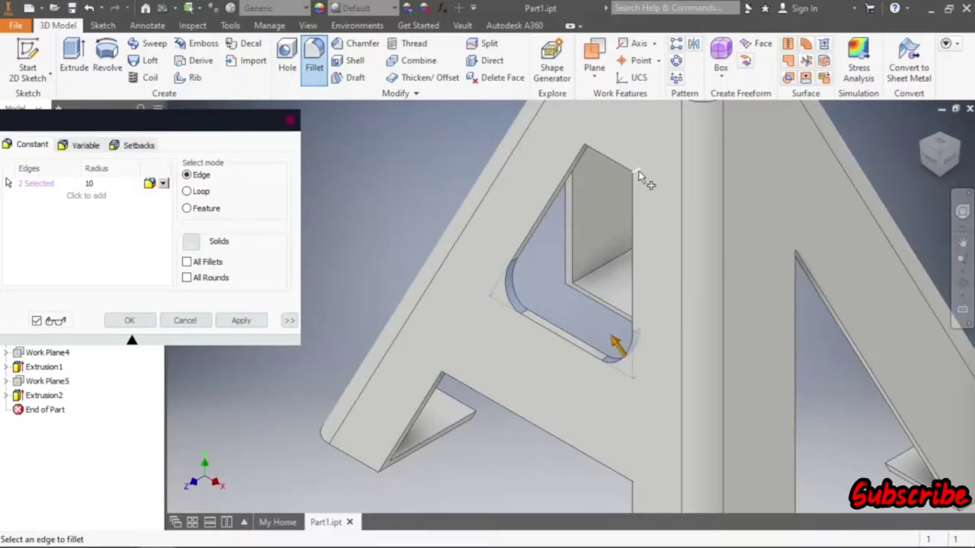
pyautogui.click(605, 154)
pyautogui.click(591, 146)
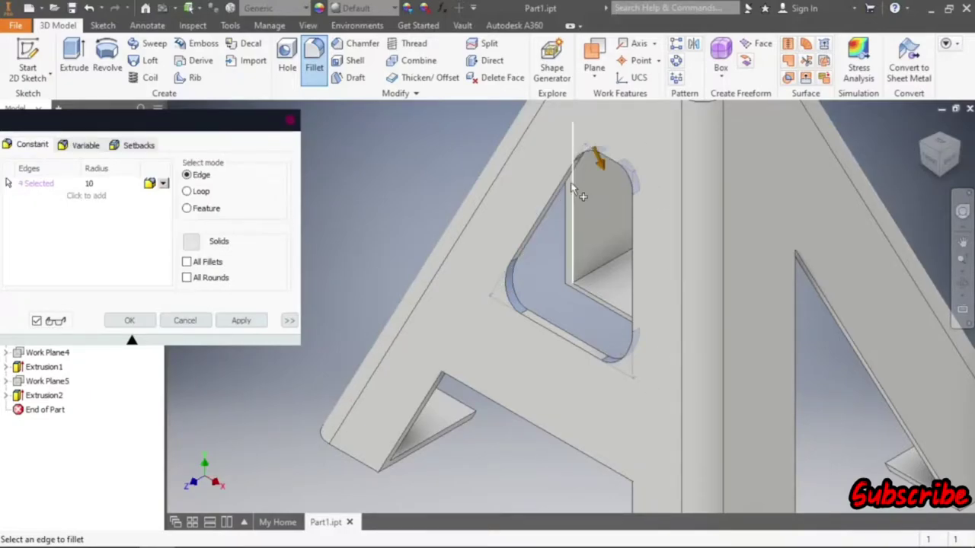
pyautogui.scroll(-3, 587, 163)
# - Add the other opening's corner edges and apply the radius 10 fillet
pyautogui.click(961, 148)
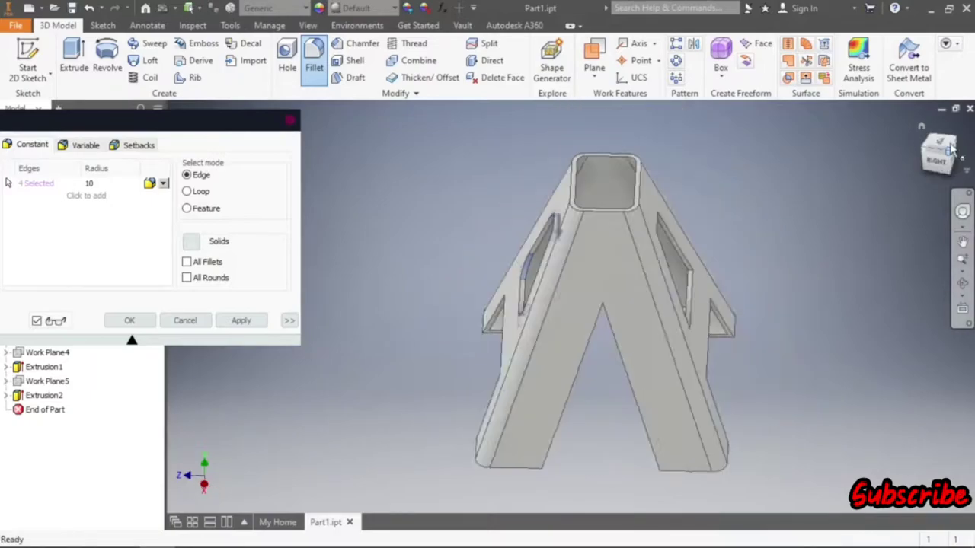
pyautogui.scroll(3, 635, 359)
pyautogui.scroll(3, 591, 366)
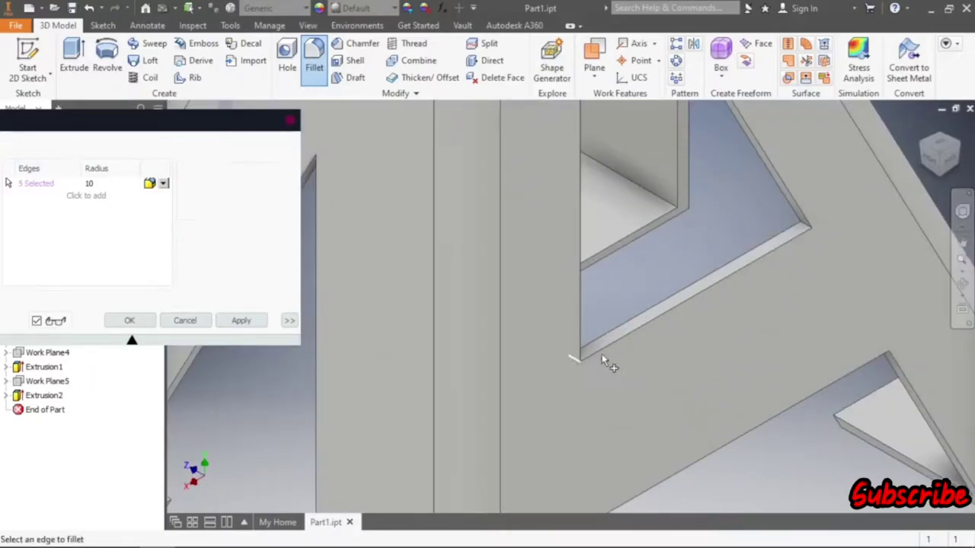
pyautogui.click(575, 361)
pyautogui.click(805, 229)
pyautogui.scroll(-4, 723, 285)
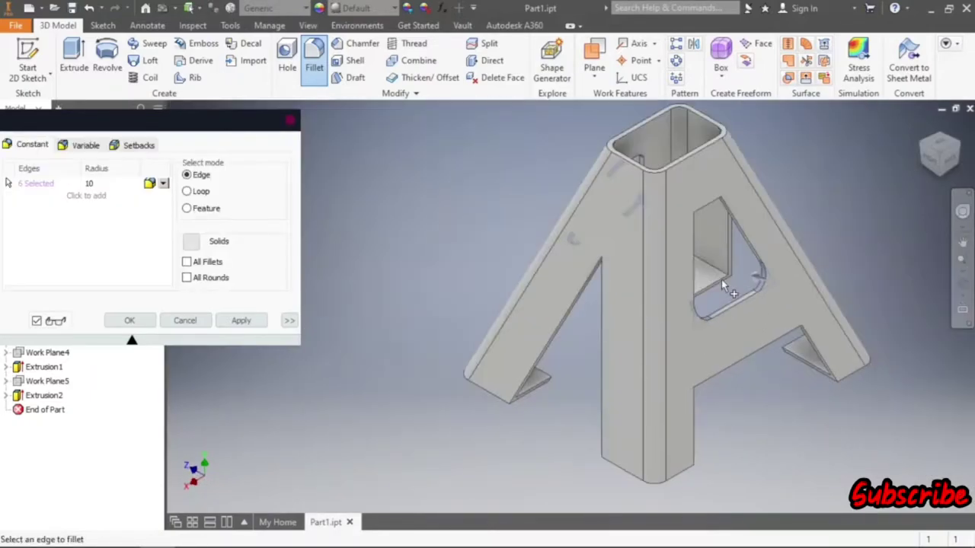
pyautogui.scroll(3, 694, 227)
pyautogui.click(690, 211)
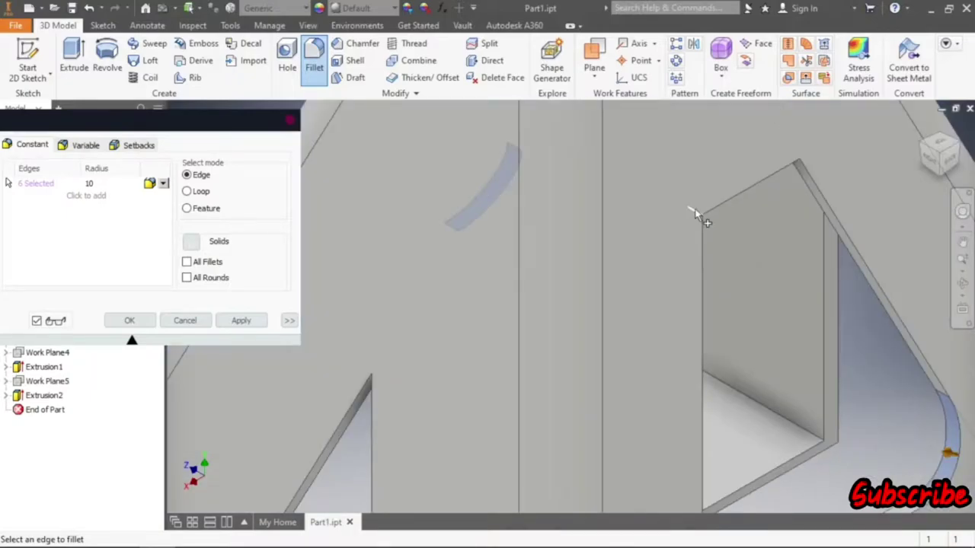
pyautogui.click(791, 157)
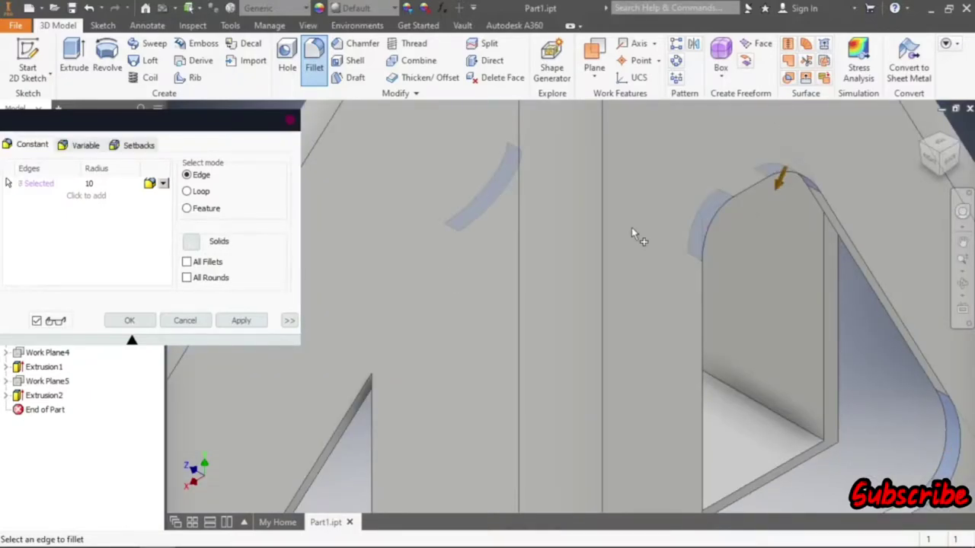
pyautogui.click(240, 322)
pyautogui.scroll(-3, 620, 250)
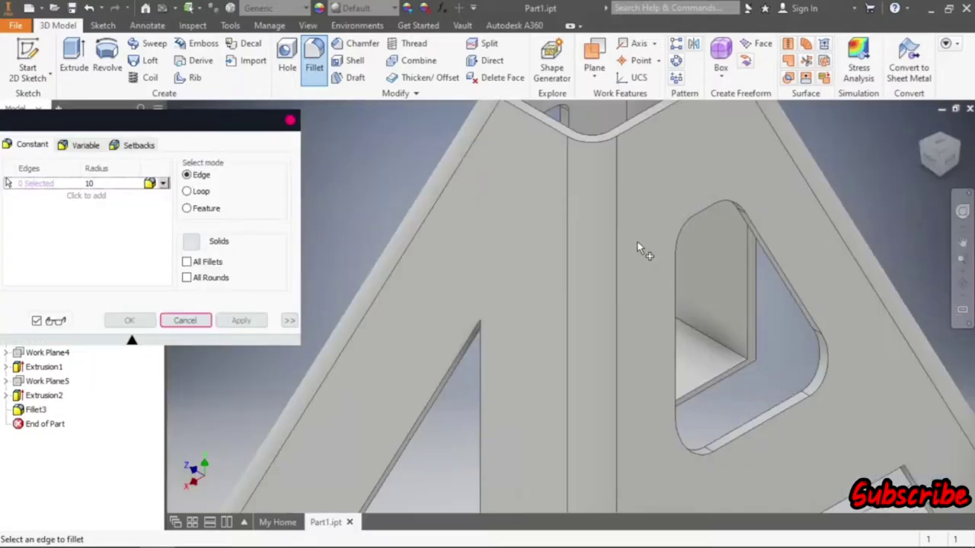
pyautogui.scroll(-3, 642, 246)
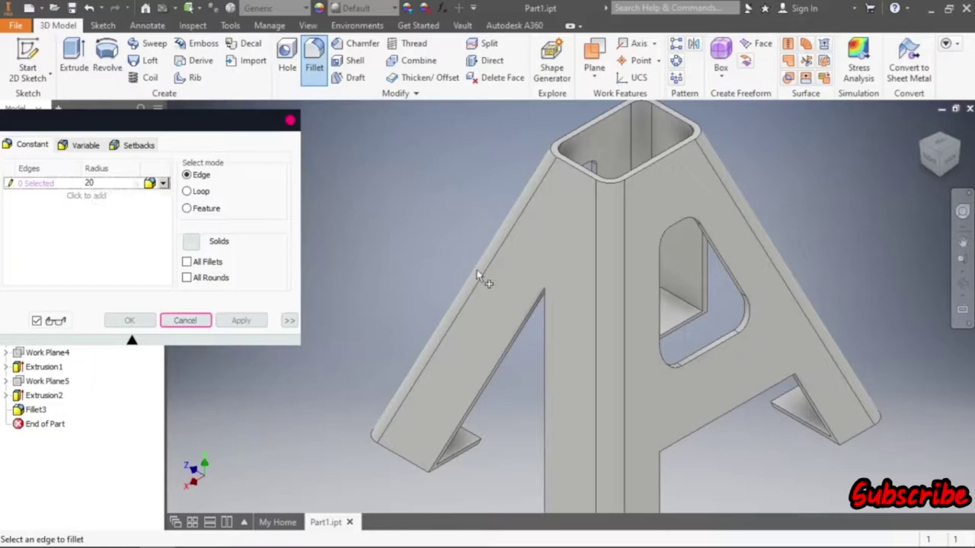
# - Fillet the two peak edges of the leg opening at radius 20 to form an arch
pyautogui.scroll(5, 543, 293)
pyautogui.click(567, 278)
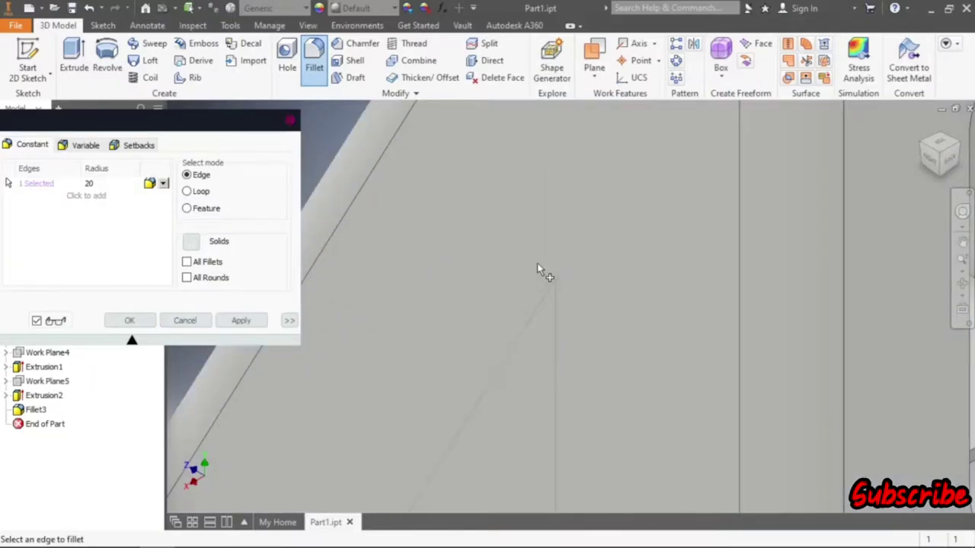
pyautogui.scroll(-5, 537, 263)
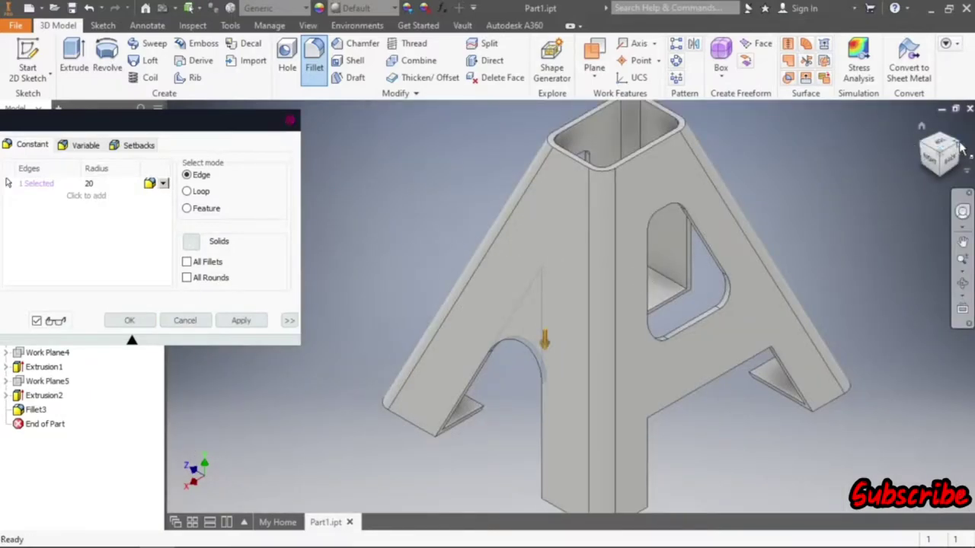
pyautogui.moveTo(960, 149); pyautogui.dragTo(667, 304)
pyautogui.scroll(5, 631, 315)
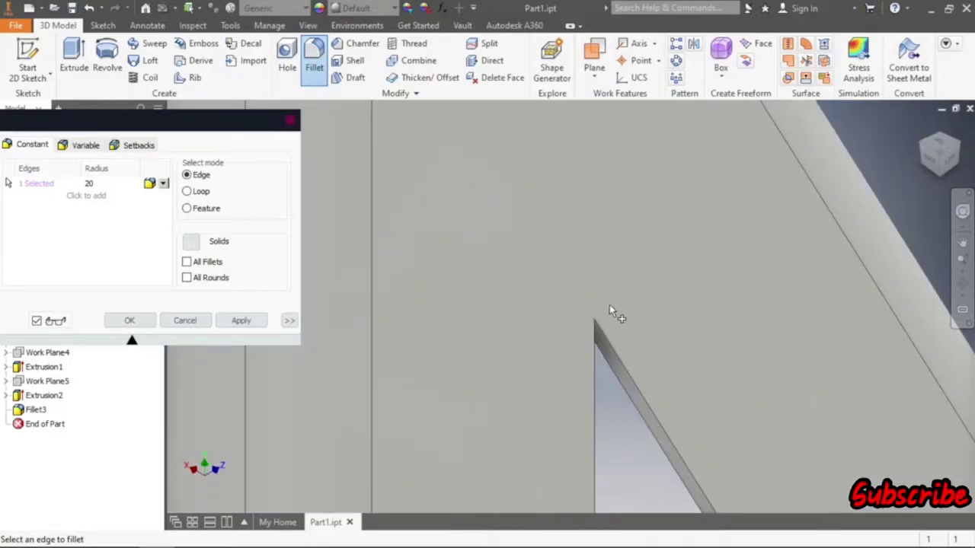
pyautogui.click(594, 320)
pyautogui.scroll(-5, 629, 293)
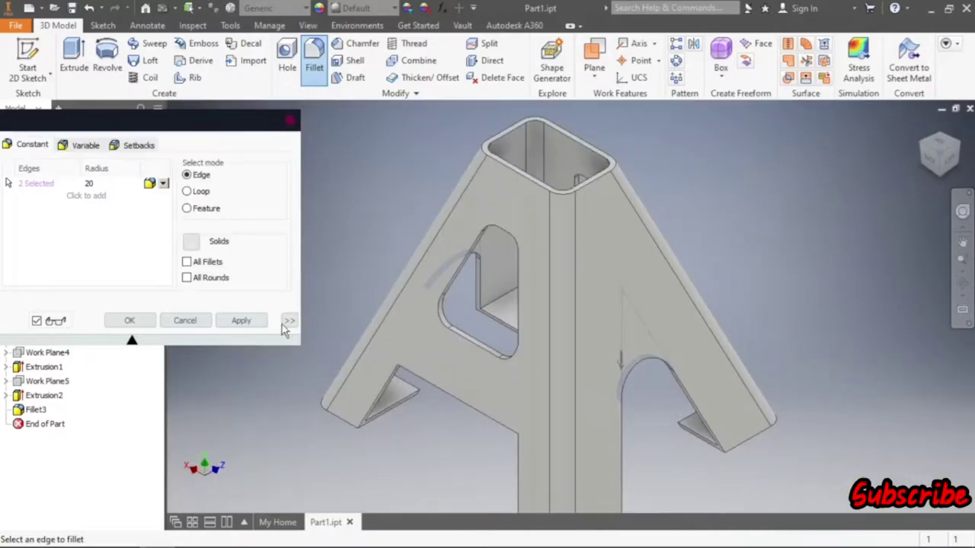
pyautogui.click(245, 325)
pyautogui.click(185, 321)
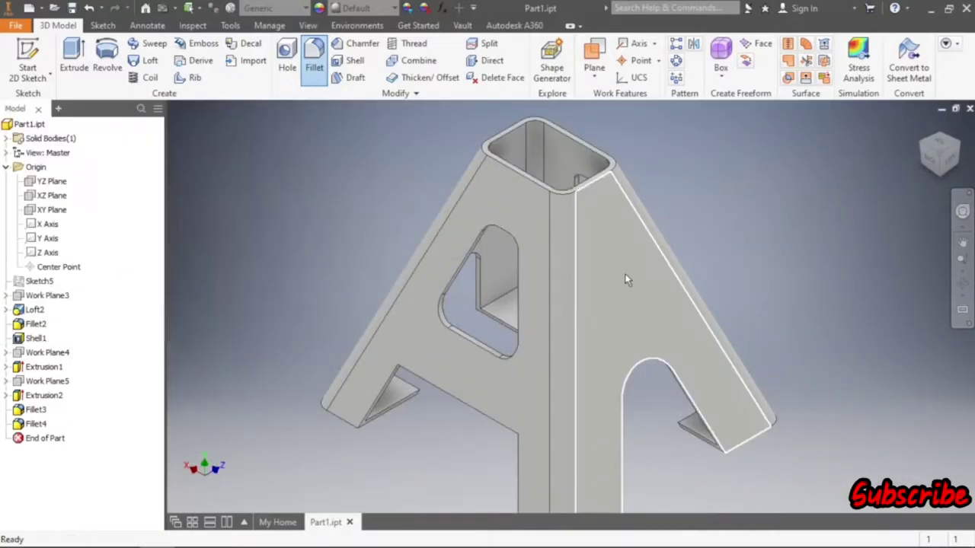
pyautogui.scroll(-3, 648, 283)
pyautogui.scroll(3, 624, 279)
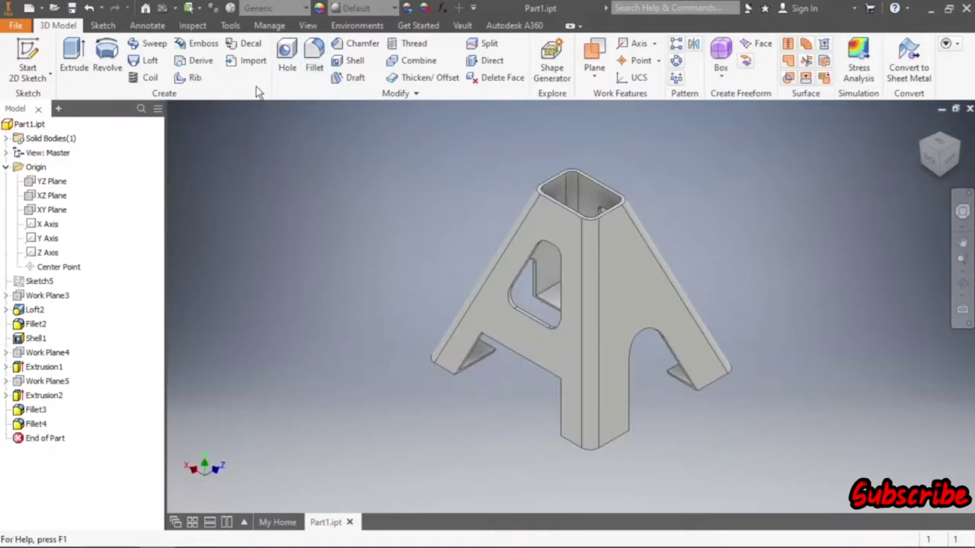
pyautogui.click(313, 69)
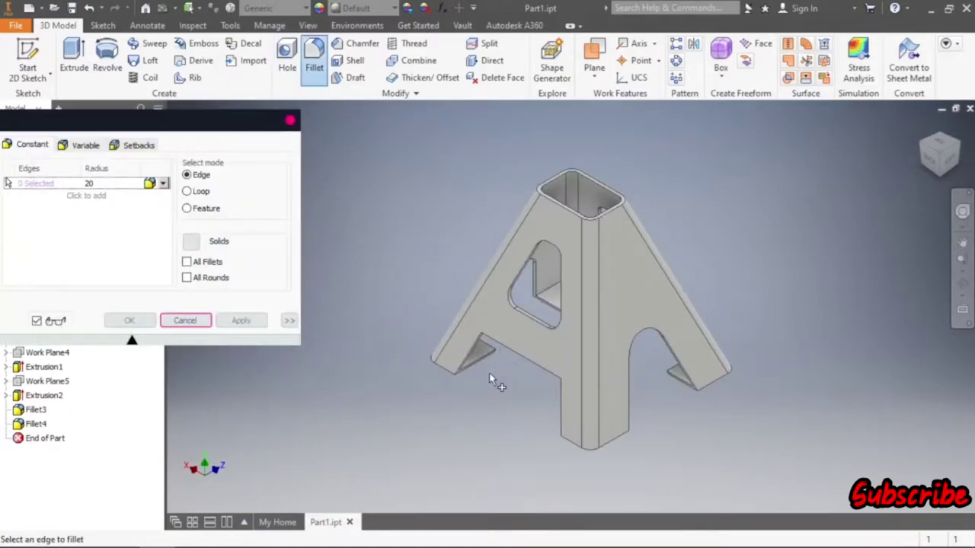
# - Pick two peak edges of the other leg opening for a radius 20 fillet
pyautogui.scroll(2, 491, 364)
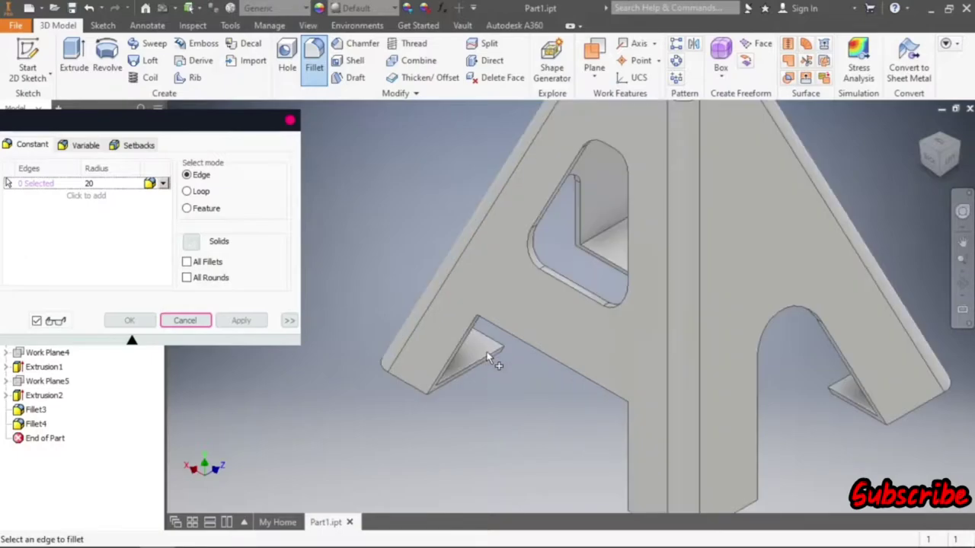
pyautogui.scroll(3, 533, 350)
pyautogui.click(595, 333)
pyautogui.scroll(-5, 532, 367)
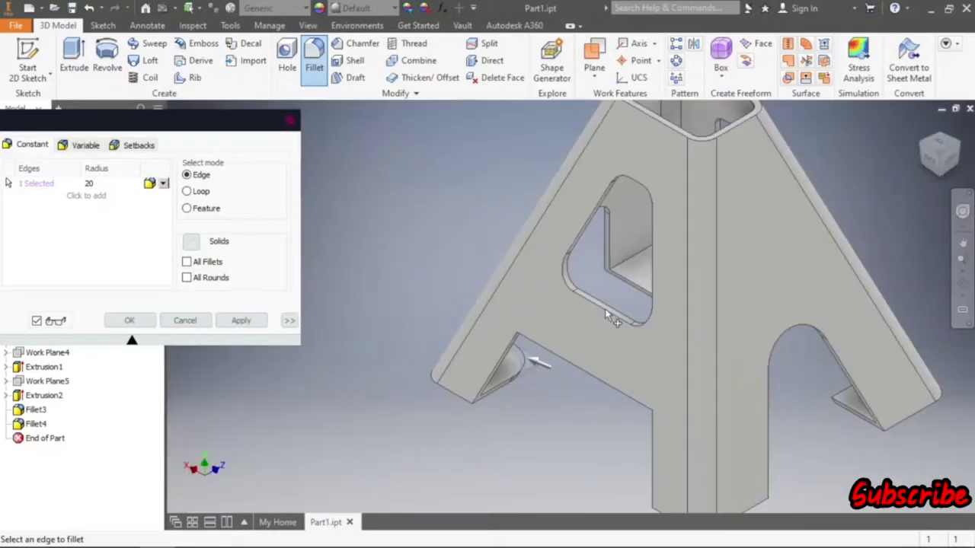
pyautogui.scroll(5, 830, 402)
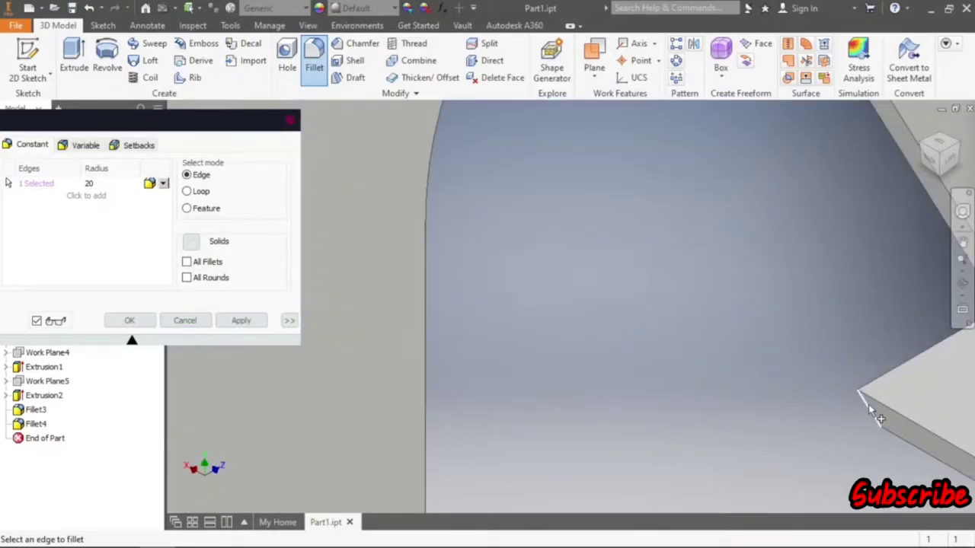
pyautogui.click(868, 405)
pyautogui.scroll(-5, 765, 380)
pyautogui.scroll(-5, 591, 491)
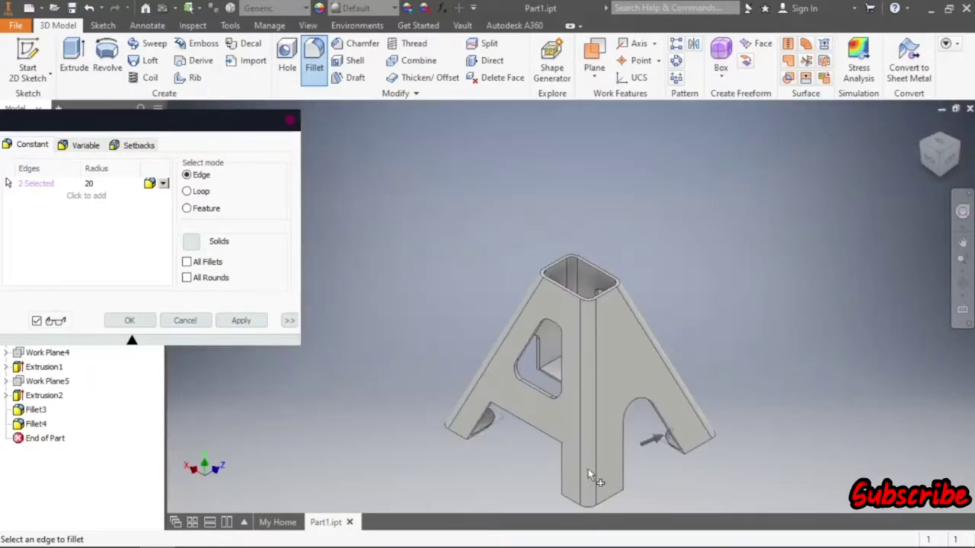
# - Add the last peak edge from the opposite side and apply the radius 20 fillet
pyautogui.click(959, 140)
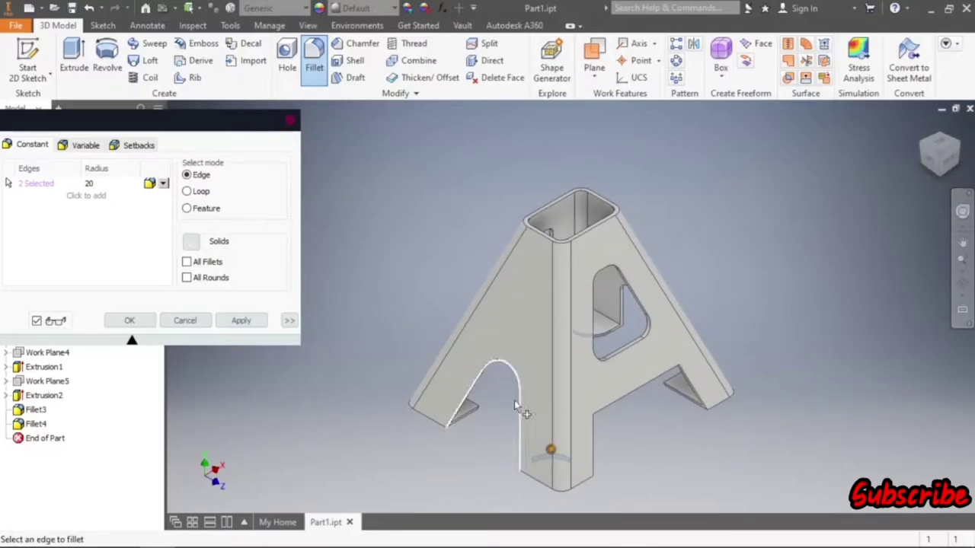
pyautogui.scroll(5, 472, 408)
pyautogui.scroll(-2, 455, 367)
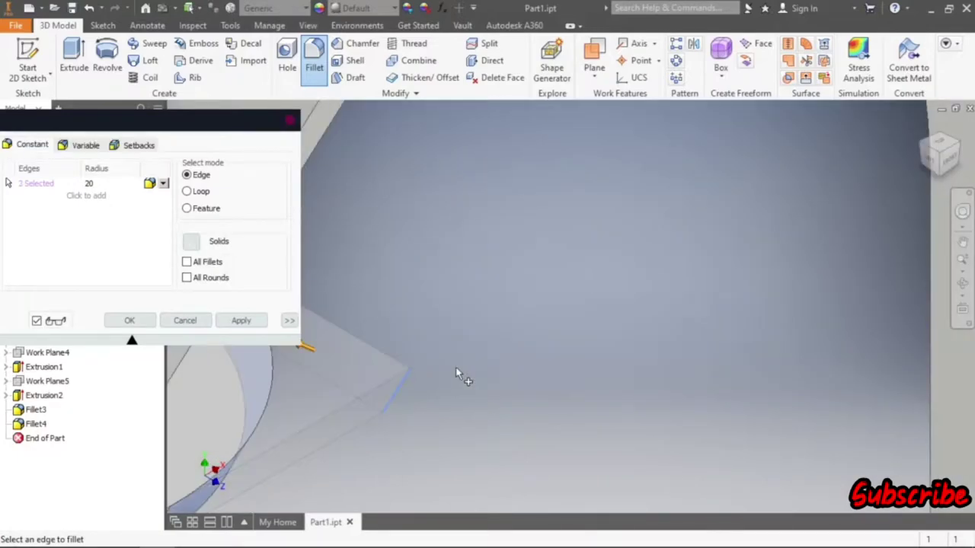
pyautogui.scroll(-3, 455, 367)
pyautogui.scroll(5, 640, 353)
pyautogui.click(639, 346)
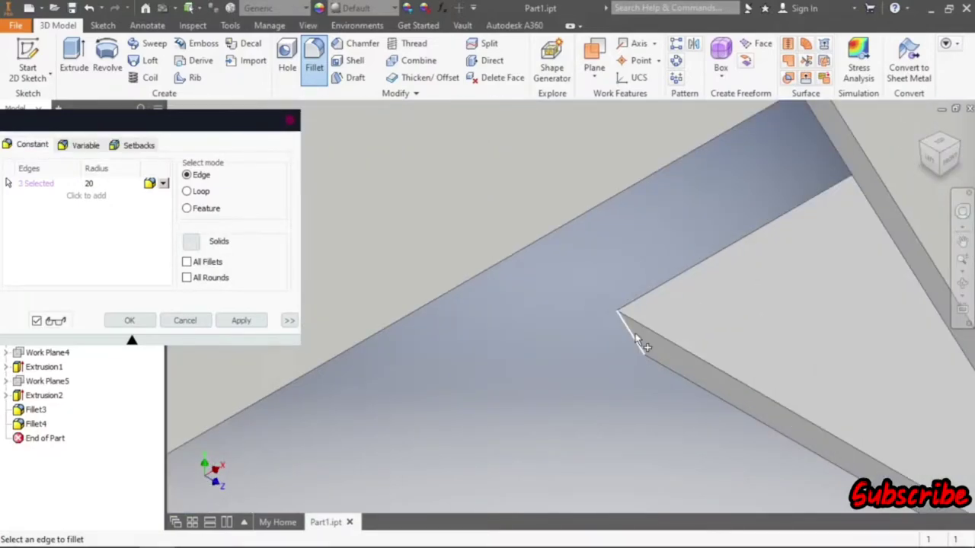
pyautogui.scroll(-3, 635, 333)
pyautogui.scroll(-2, 649, 346)
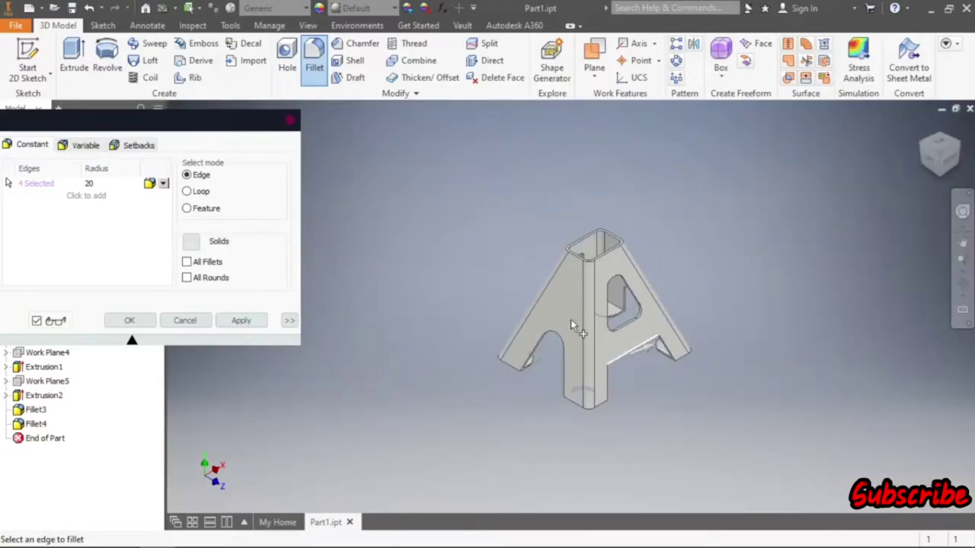
pyautogui.click(243, 320)
pyautogui.click(290, 123)
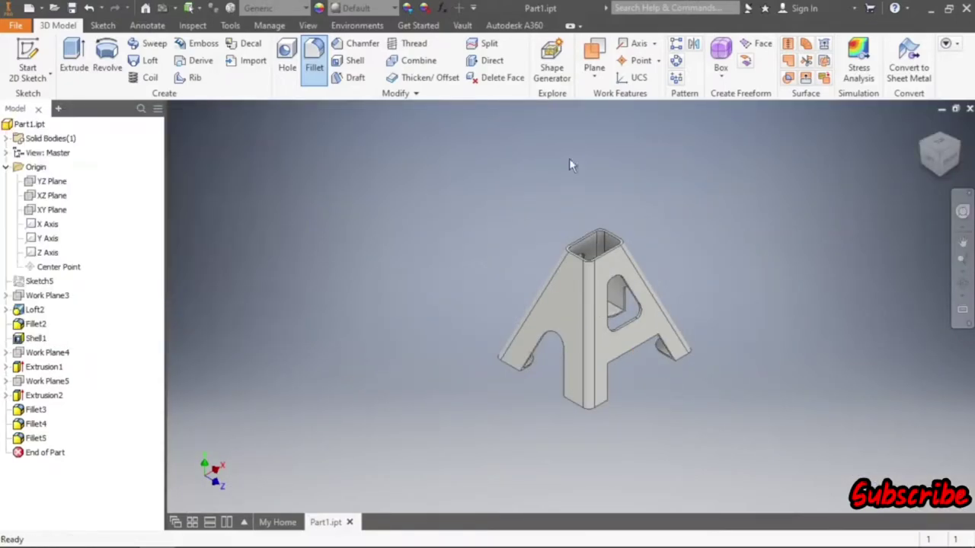
# - Check the stand from the front view, then return to an angled view
pyautogui.click(958, 152)
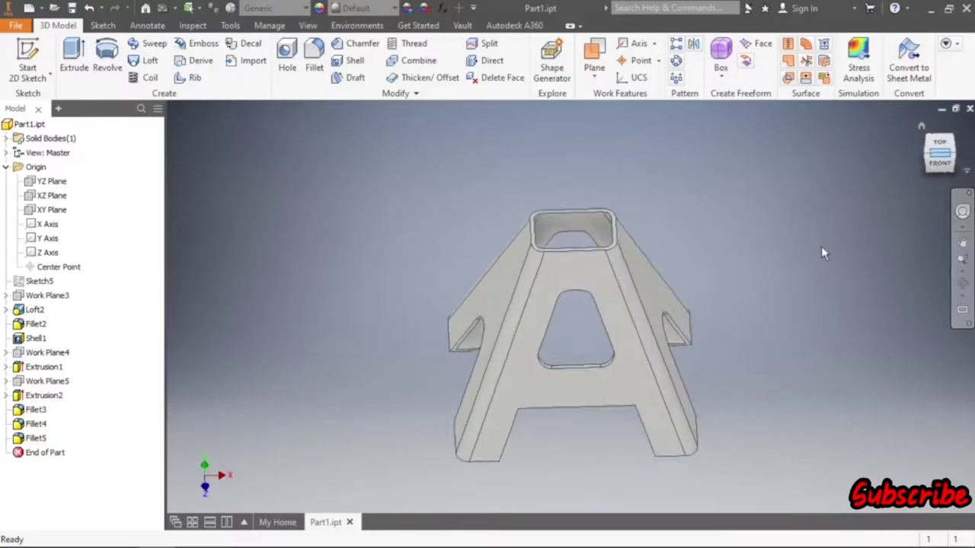
pyautogui.click(958, 158)
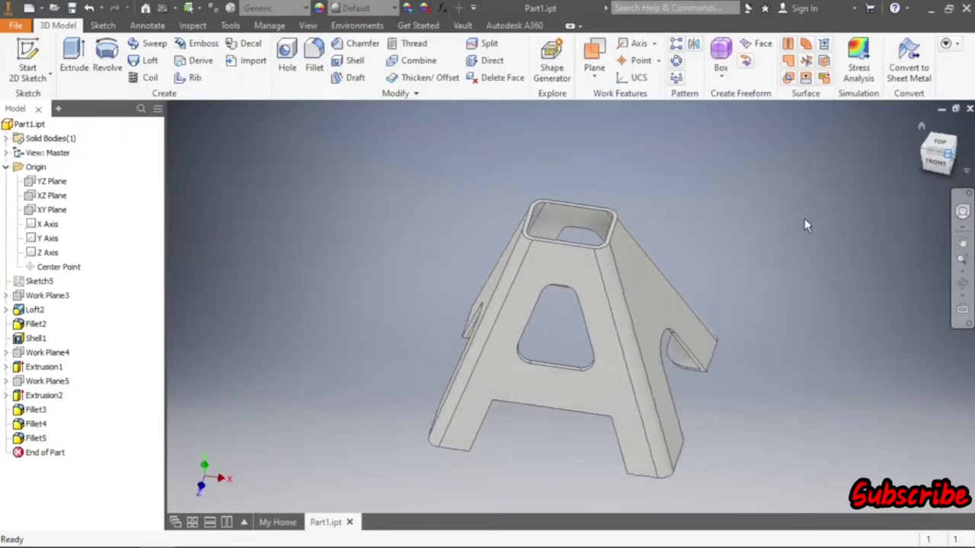
pyautogui.scroll(5, 528, 199)
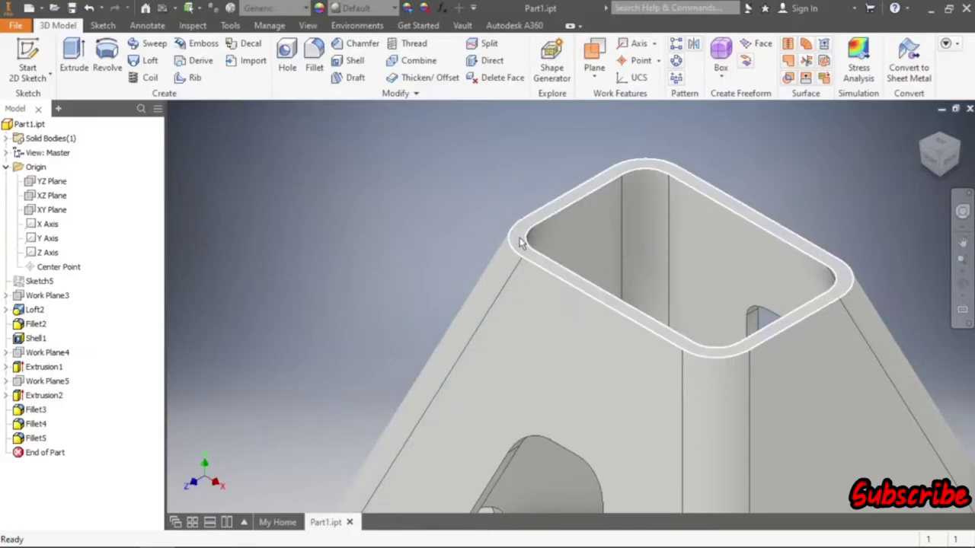
# - Sketch on the post's top rim and project the opening's rounded outer and inner loops
pyautogui.click(564, 234)
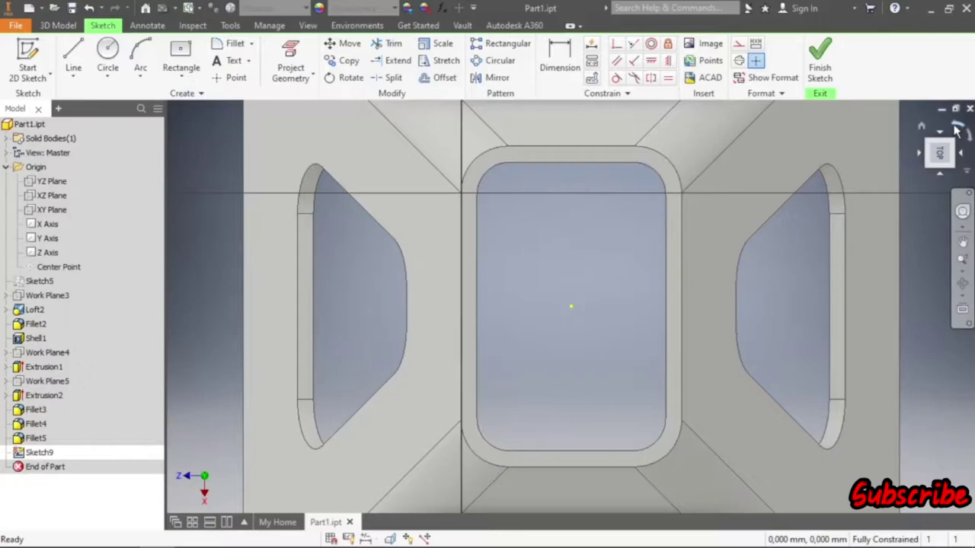
pyautogui.click(956, 131)
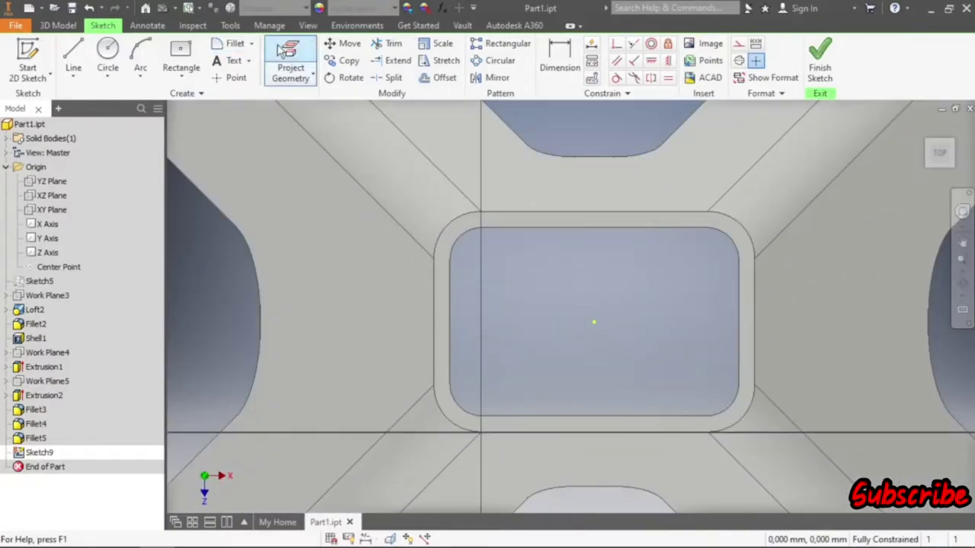
pyautogui.click(290, 67)
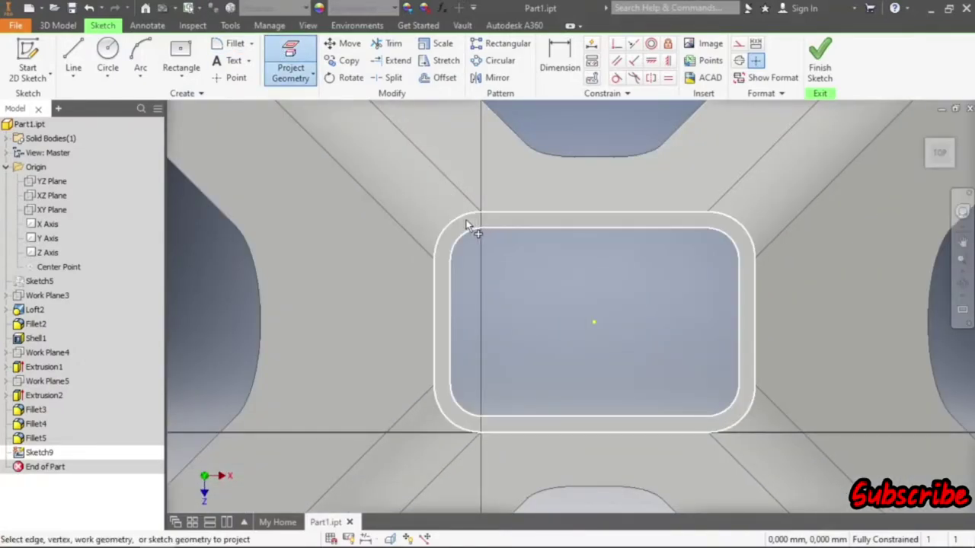
pyautogui.click(587, 229)
# - Draw a vertical line across the loops and trim its middle, splitting the outline into halves
pyautogui.click(74, 53)
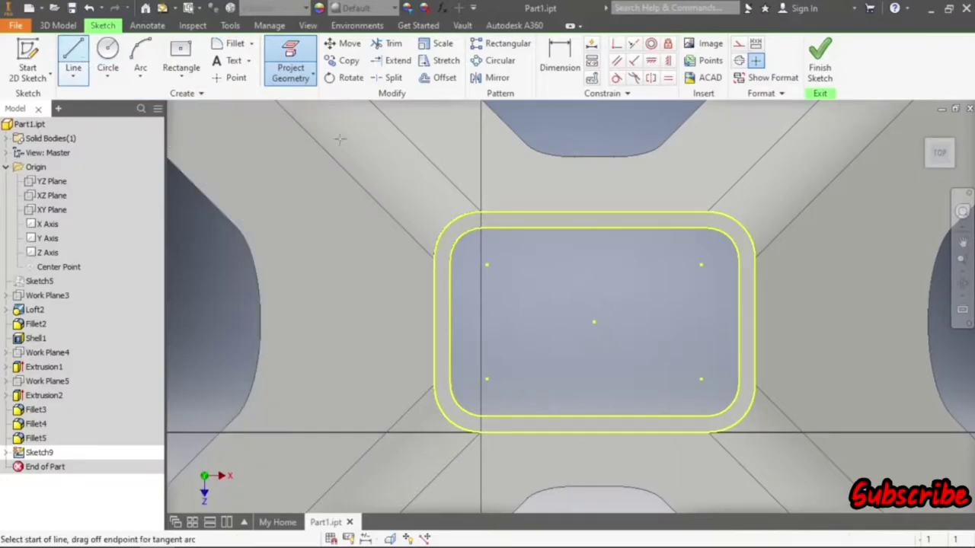
pyautogui.click(594, 213)
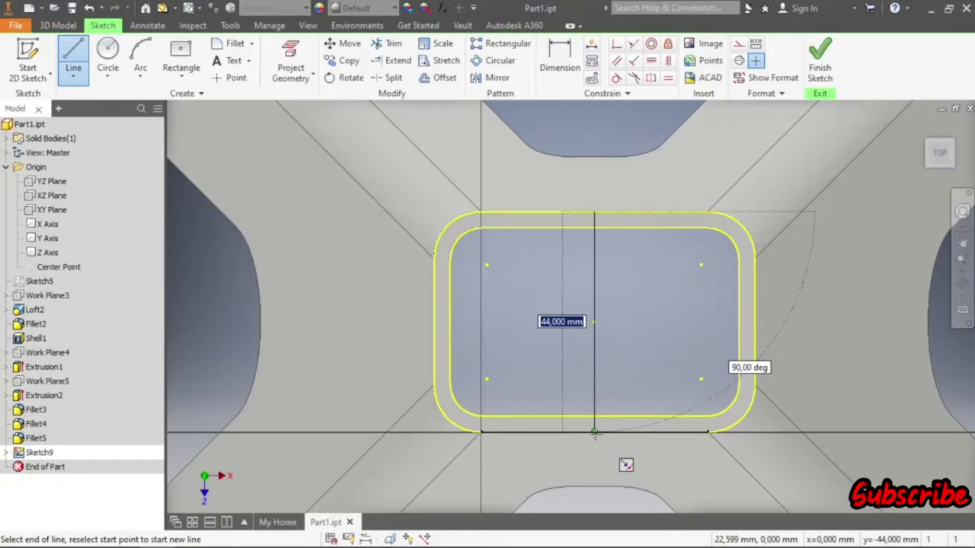
pyautogui.doubleClick(595, 431)
pyautogui.rightClick(671, 340)
pyautogui.click(676, 321)
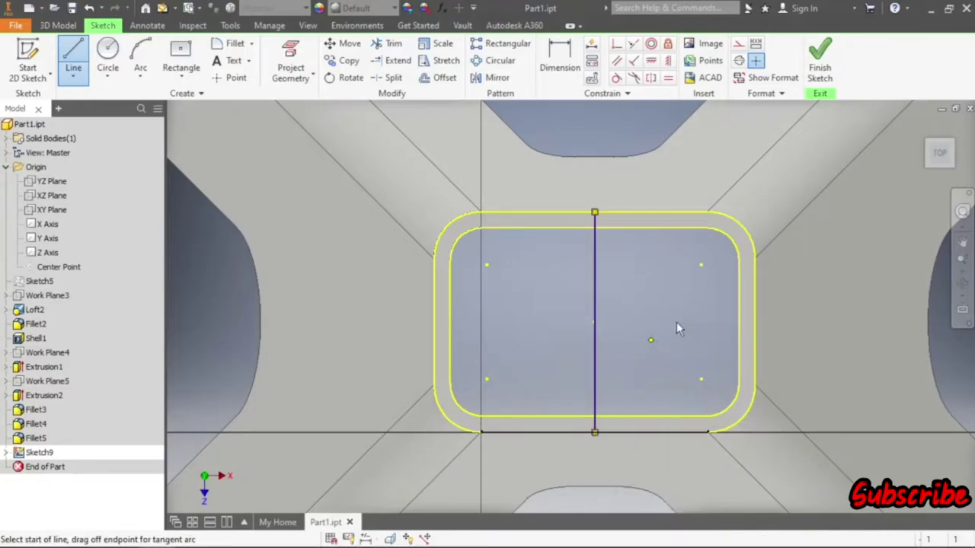
pyautogui.click(393, 46)
pyautogui.click(591, 277)
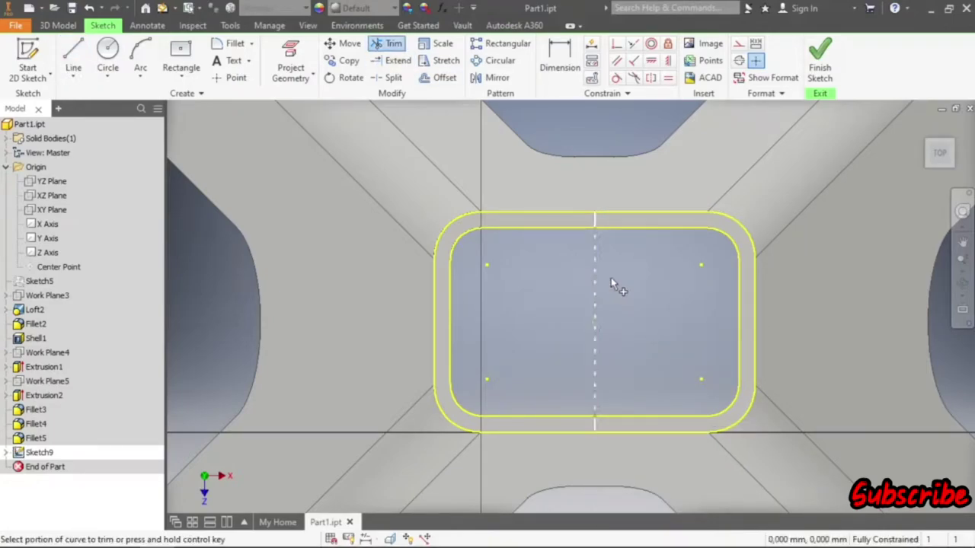
pyautogui.rightClick(611, 277)
pyautogui.click(689, 274)
pyautogui.click(833, 61)
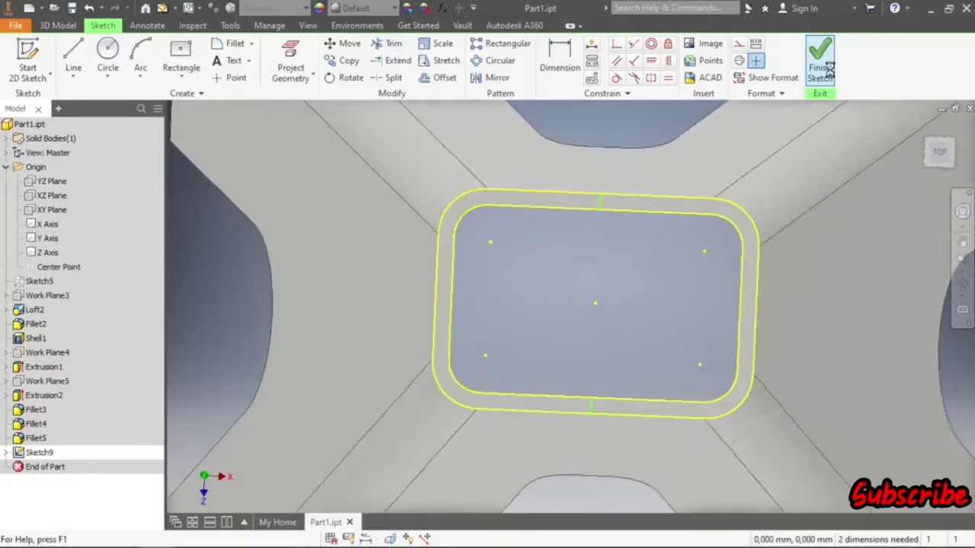
# - Extrude one half of Sketch9's rim profile 90 mm upward into a C-channel post
pyautogui.click(75, 69)
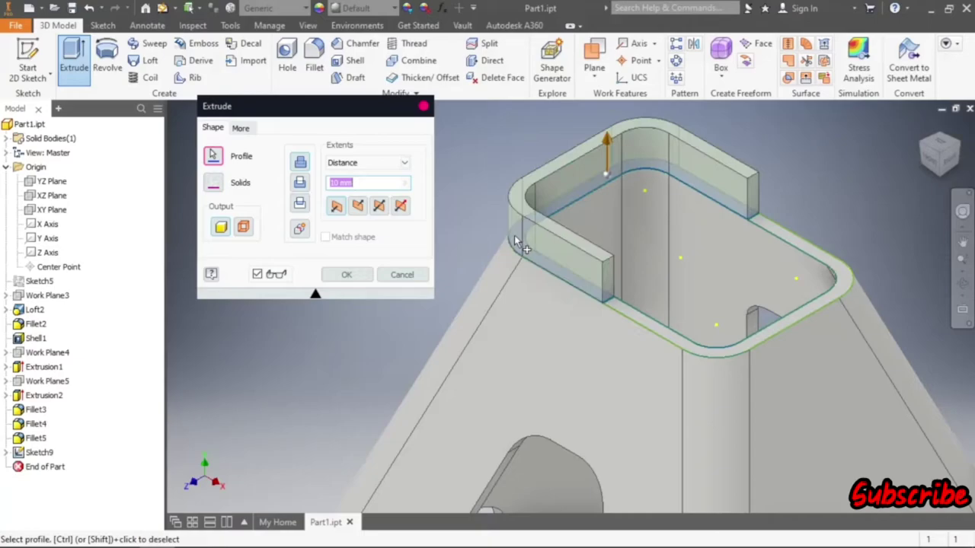
pyautogui.write('90')
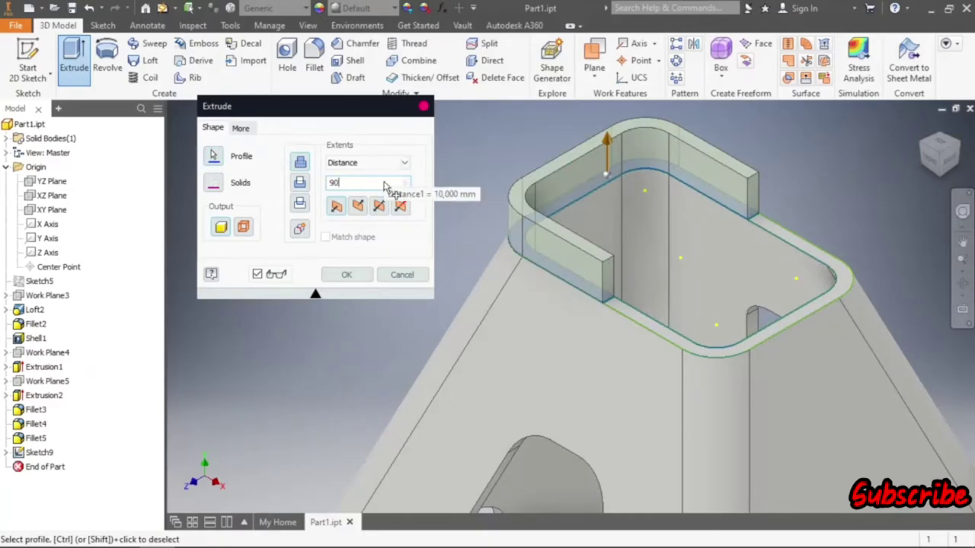
pyautogui.scroll(2, 625, 335)
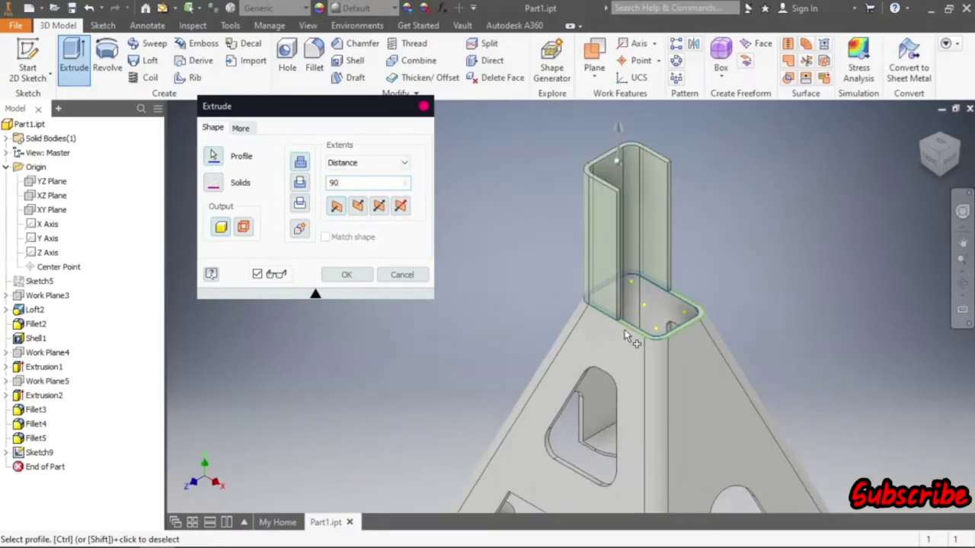
pyautogui.click(347, 274)
pyautogui.scroll(-3, 609, 186)
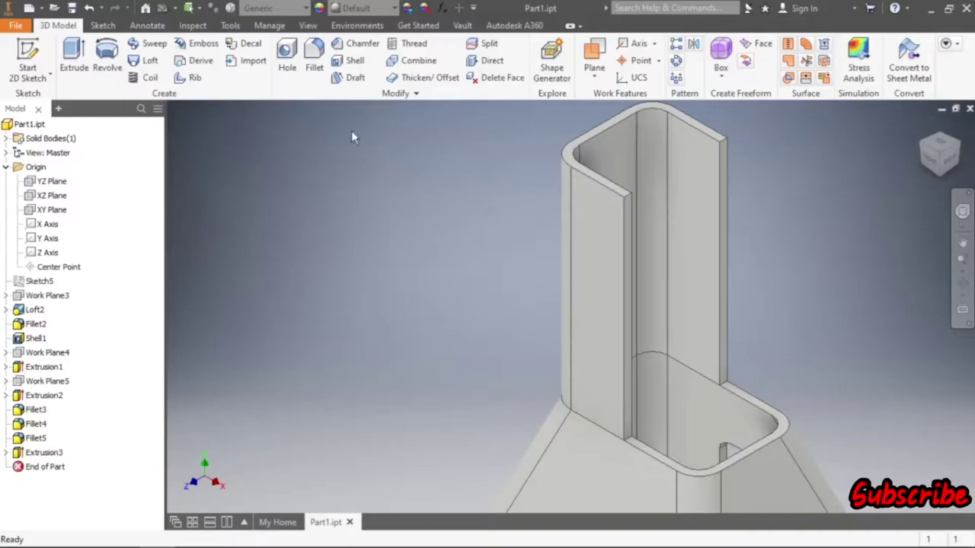
pyautogui.scroll(-1, 511, 246)
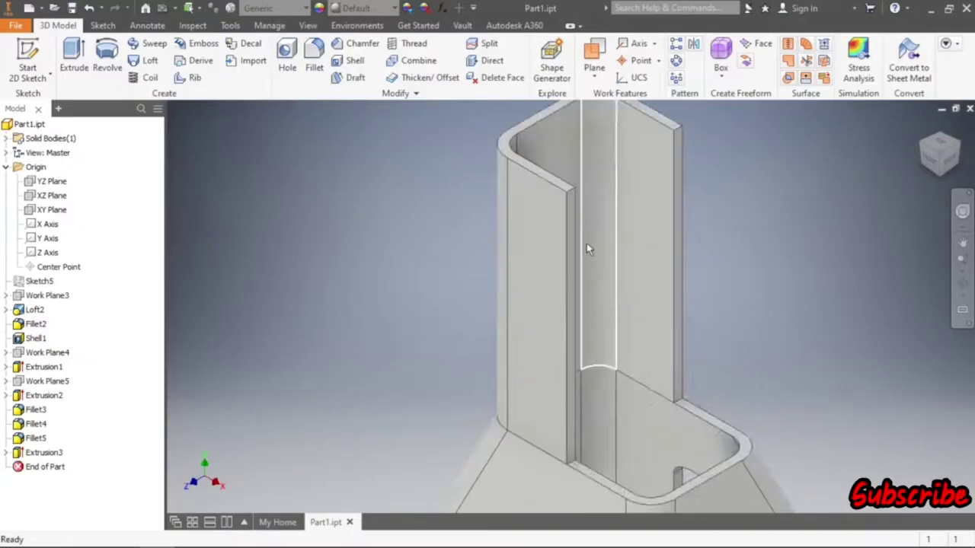
pyautogui.scroll(-3, 587, 245)
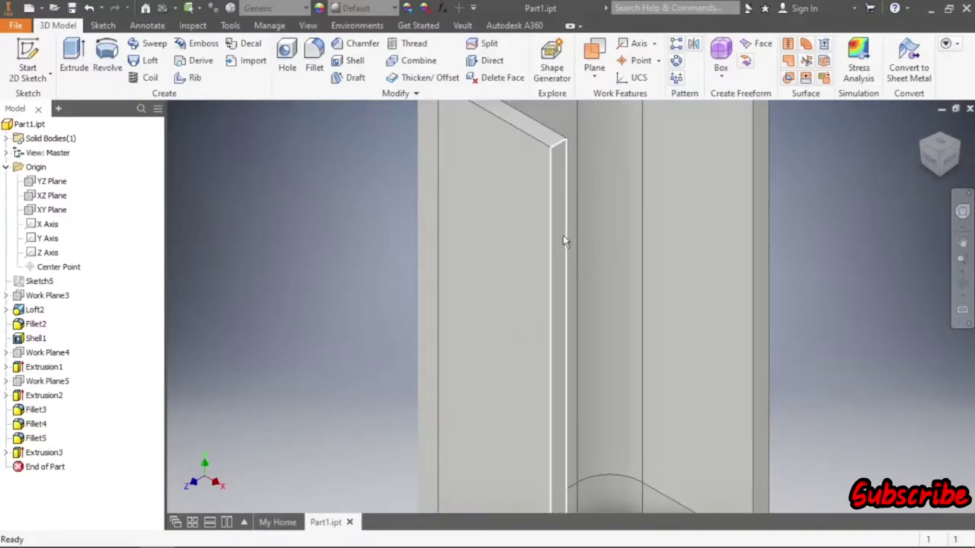
# - Sketch on the post's side face, projecting its left and right flange edges
pyautogui.click(649, 229)
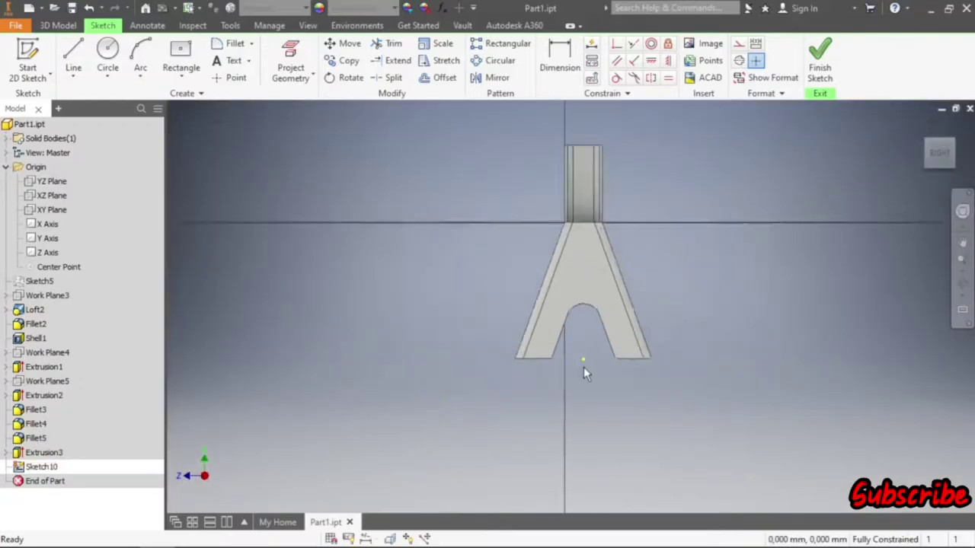
pyautogui.scroll(-3, 594, 233)
pyautogui.scroll(-1, 568, 317)
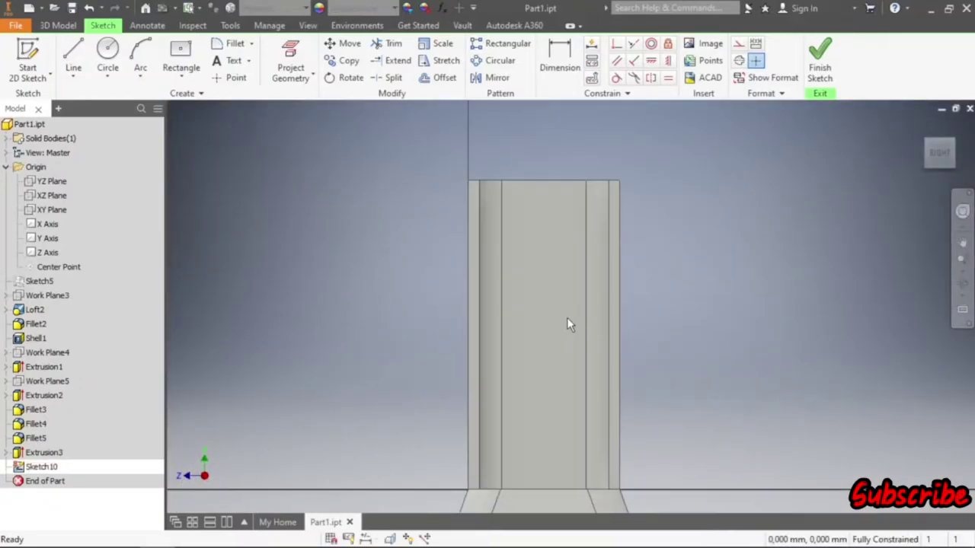
pyautogui.click(290, 57)
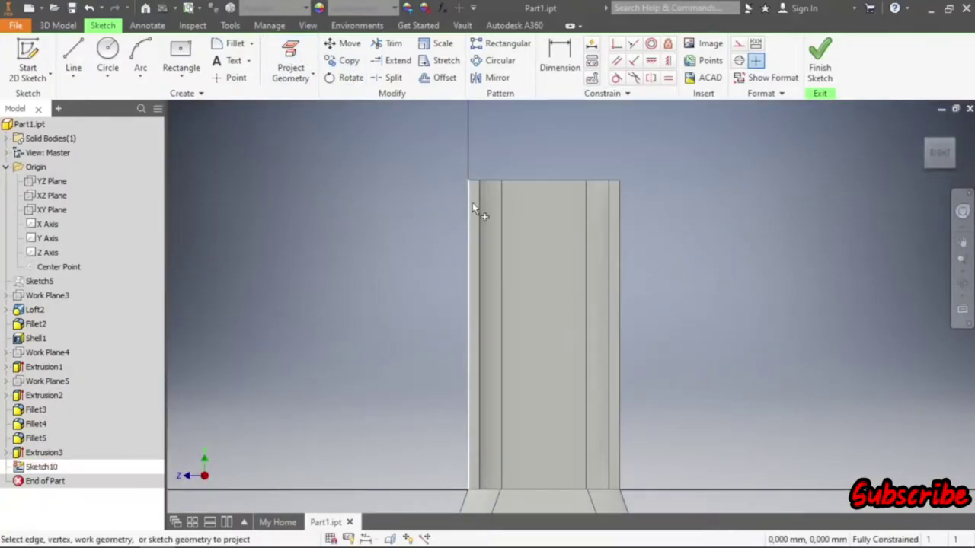
pyautogui.click(472, 208)
pyautogui.click(615, 217)
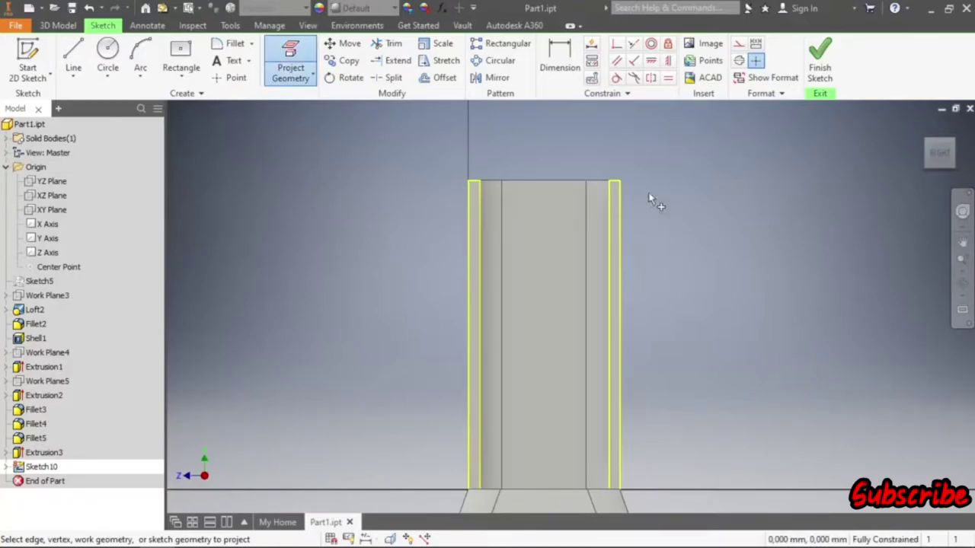
pyautogui.keyDown('shift'); pyautogui.moveTo(776, 103); pyautogui.dragTo(411, 245, button='middle'); pyautogui.keyUp('shift')
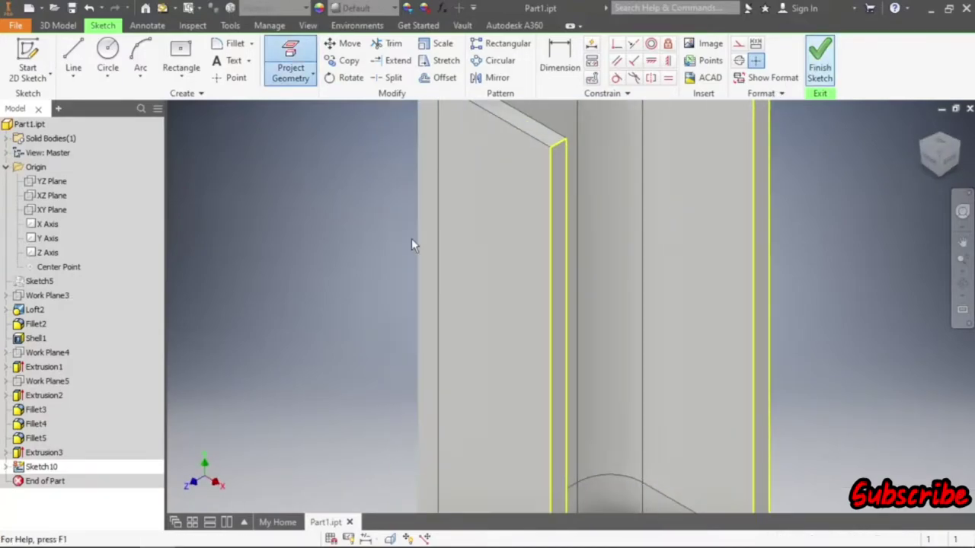
pyautogui.click(819, 61)
pyautogui.click(74, 61)
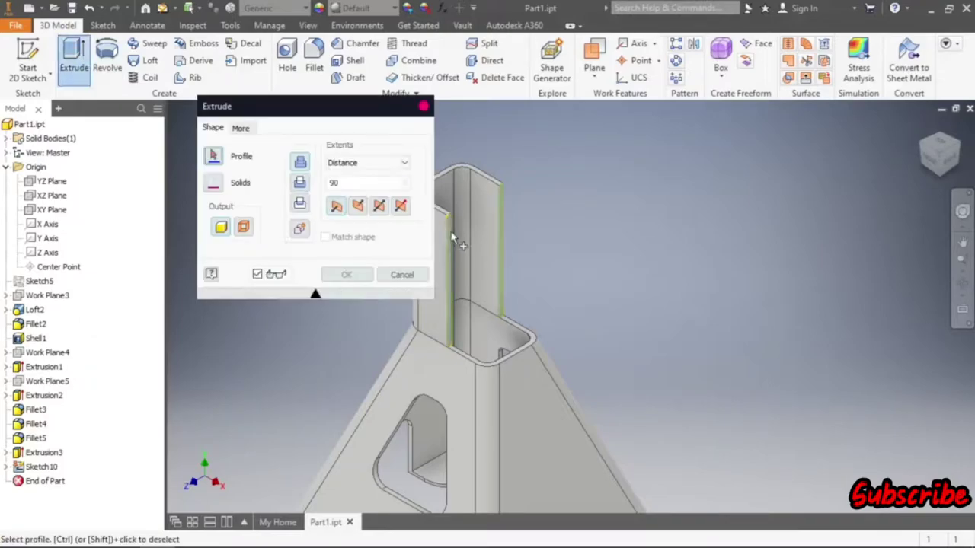
# - Extrude both flange-end profiles 45 mm outward as flat plates
pyautogui.click(491, 217)
pyautogui.click(499, 204)
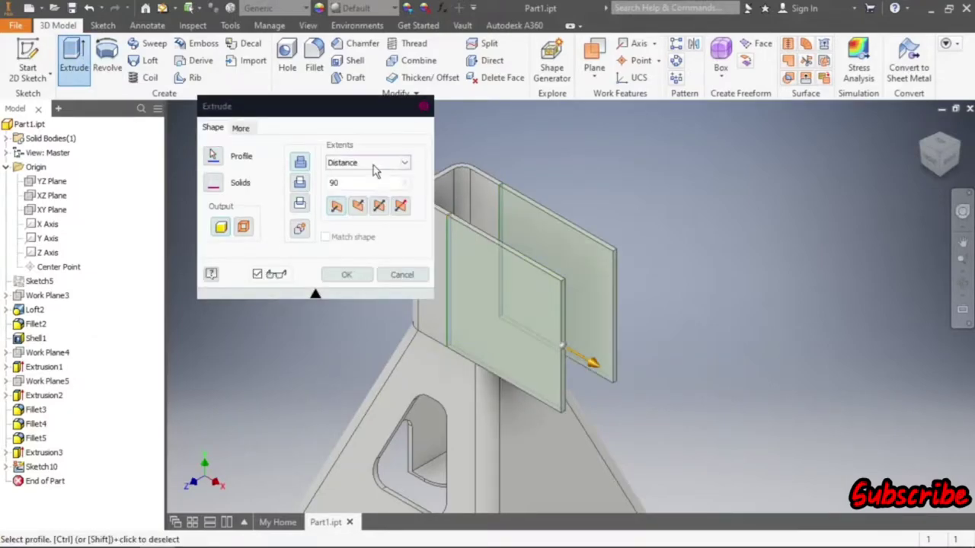
pyautogui.write('45')
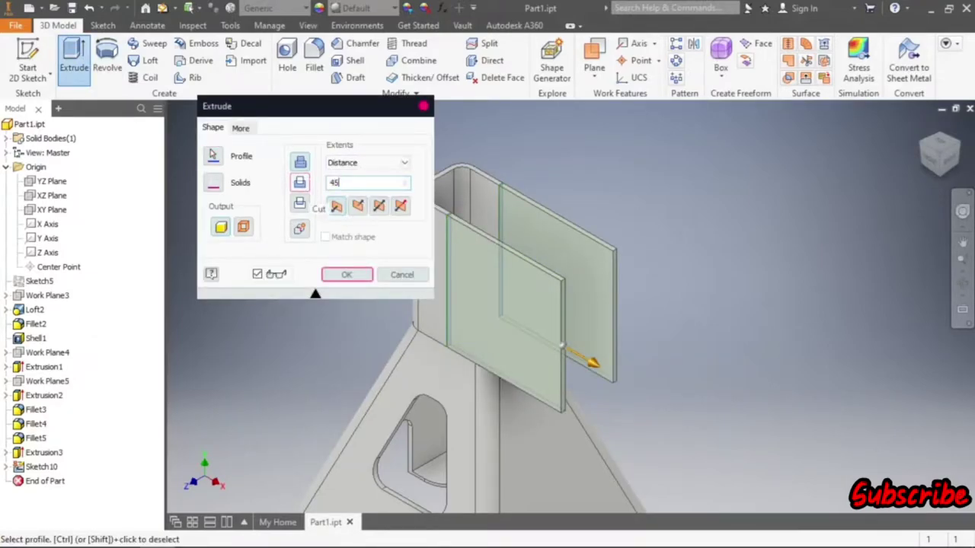
pyautogui.click(347, 274)
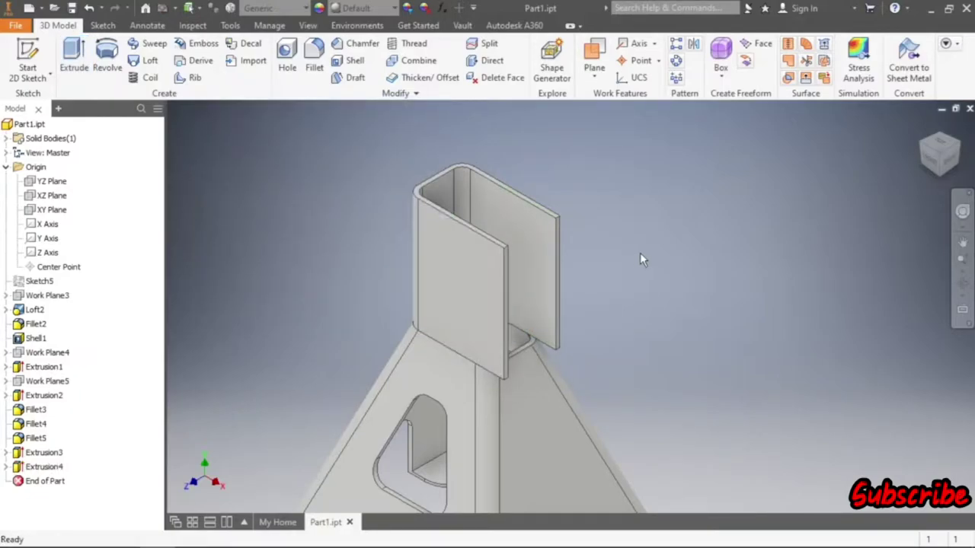
# - Start a new sketch on the front flange face and project its right and bottom edges
pyautogui.click(446, 301)
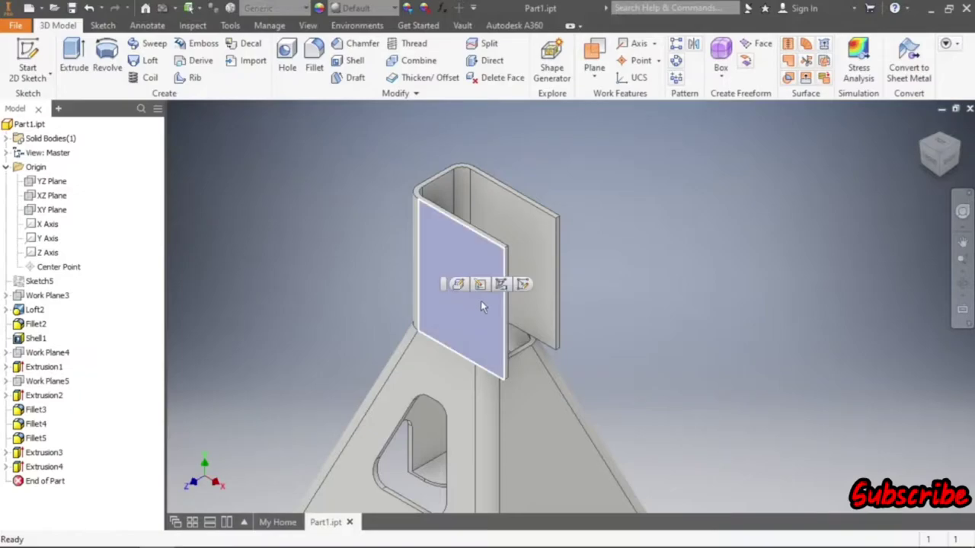
pyautogui.press('s')
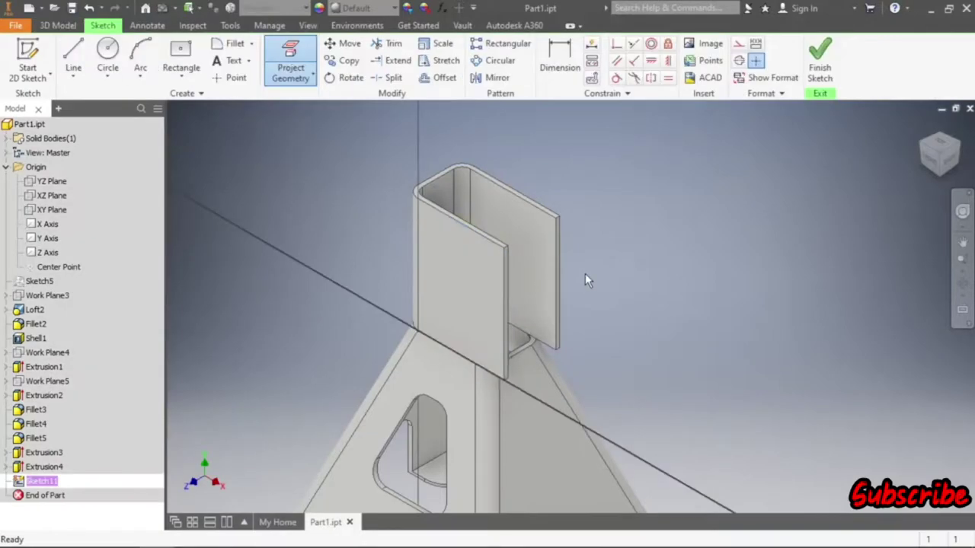
pyautogui.scroll(3, 589, 220)
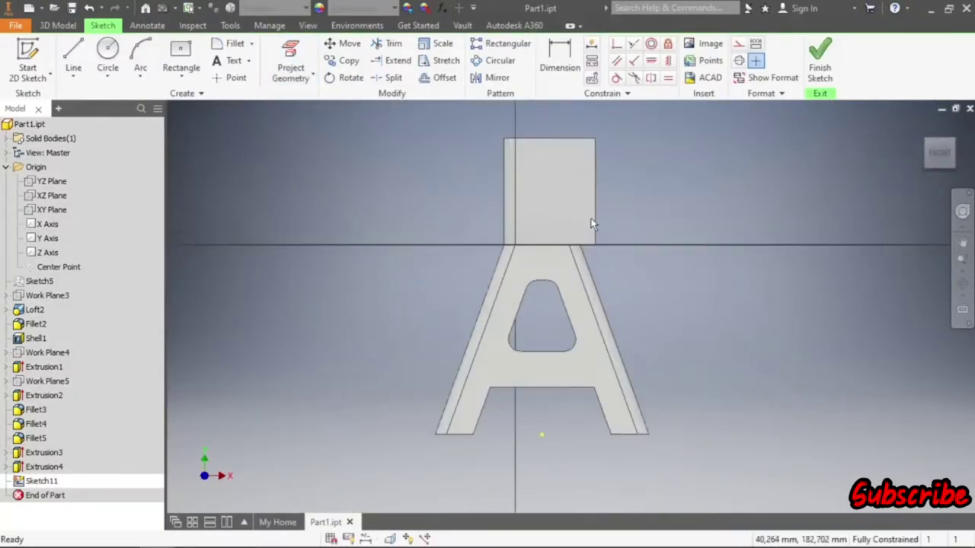
pyautogui.scroll(3, 602, 250)
pyautogui.scroll(2, 617, 304)
pyautogui.scroll(-2, 617, 303)
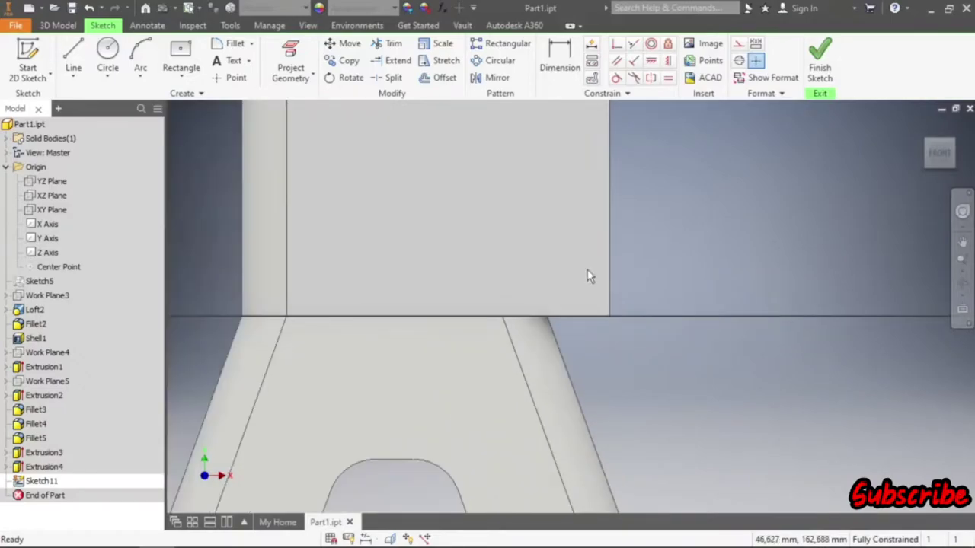
pyautogui.click(290, 61)
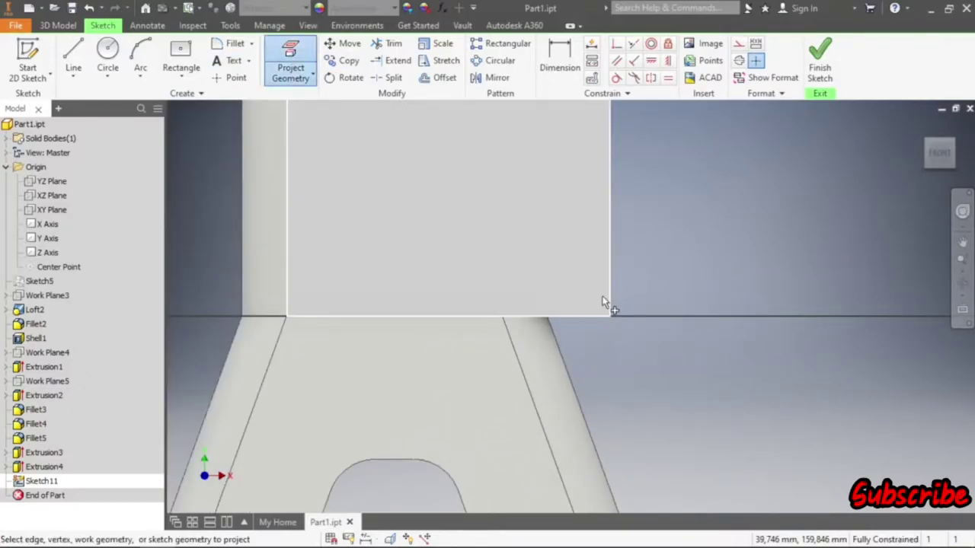
pyautogui.click(610, 259)
# - Draw a 20 mm vertical leg from the projected post corner
pyautogui.click(73, 55)
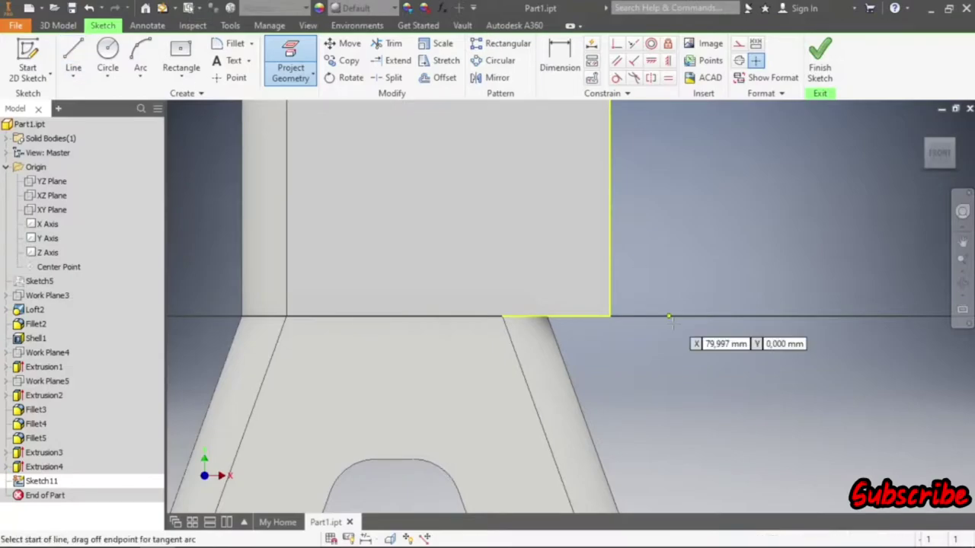
pyautogui.click(609, 315)
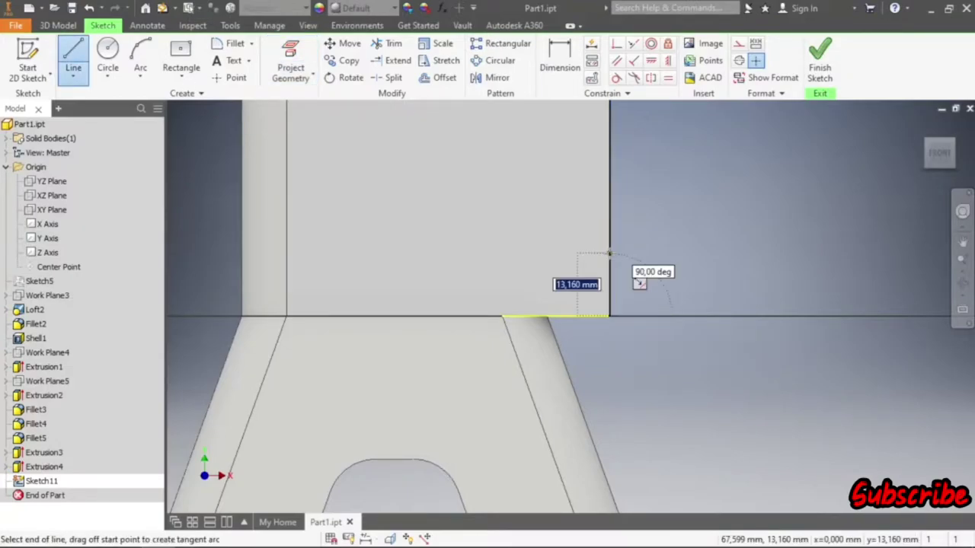
pyautogui.write('20')
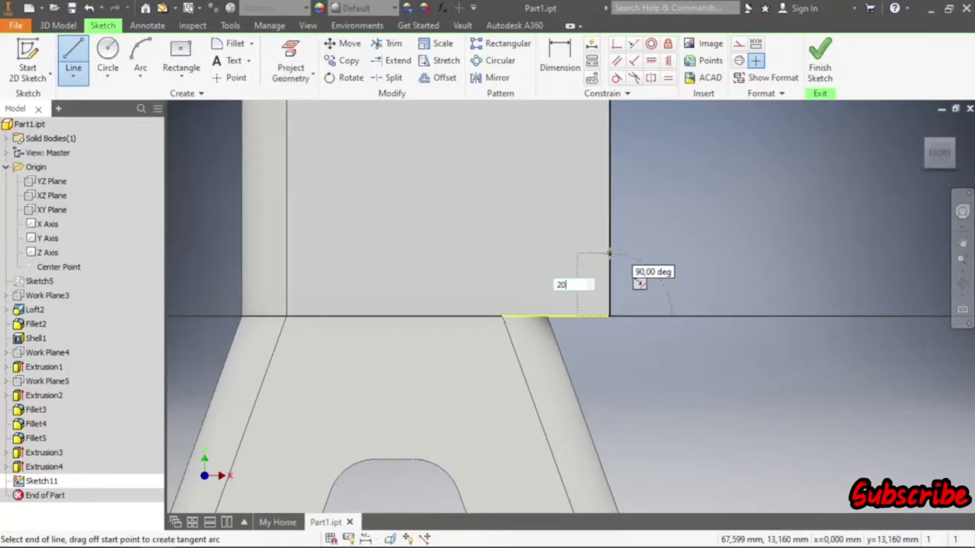
pyautogui.press('Return')
pyautogui.rightClick(737, 245)
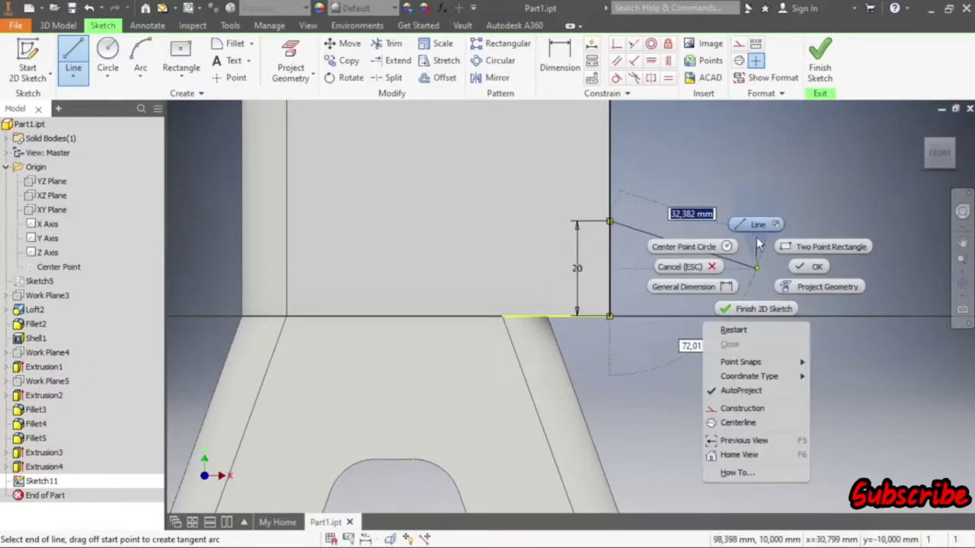
pyautogui.click(757, 227)
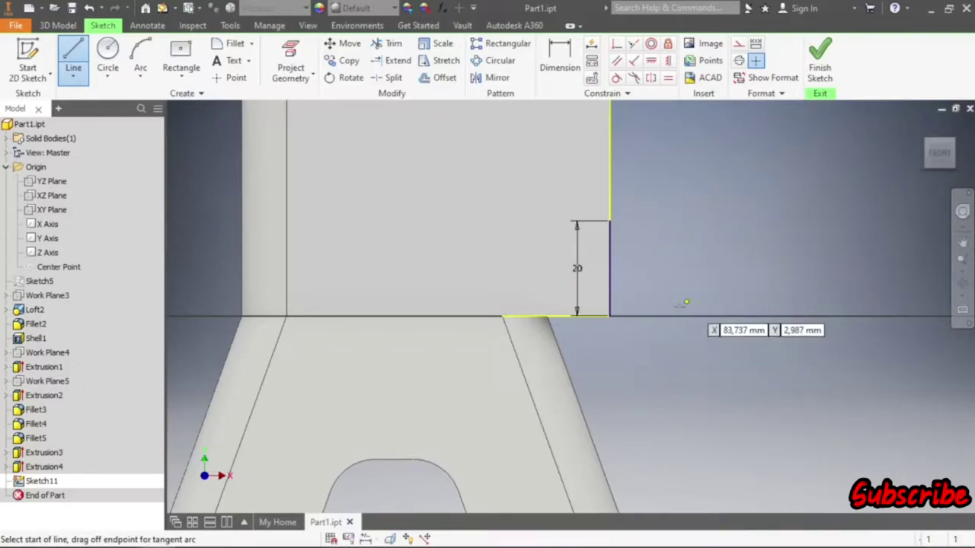
# - Add the 20 mm horizontal leg and 45° diagonal, reposition the 20 dimension, and finish the sketch
pyautogui.click(609, 315)
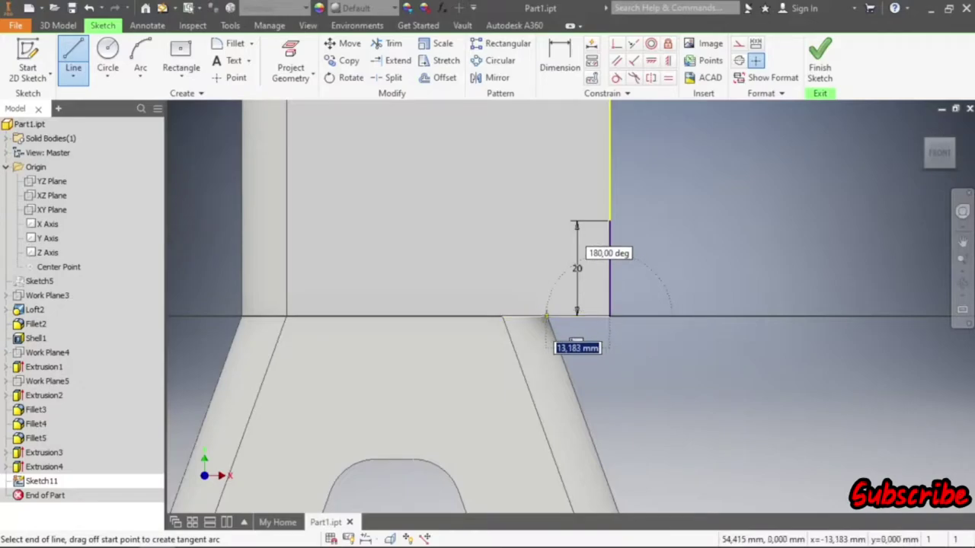
pyautogui.write('20')
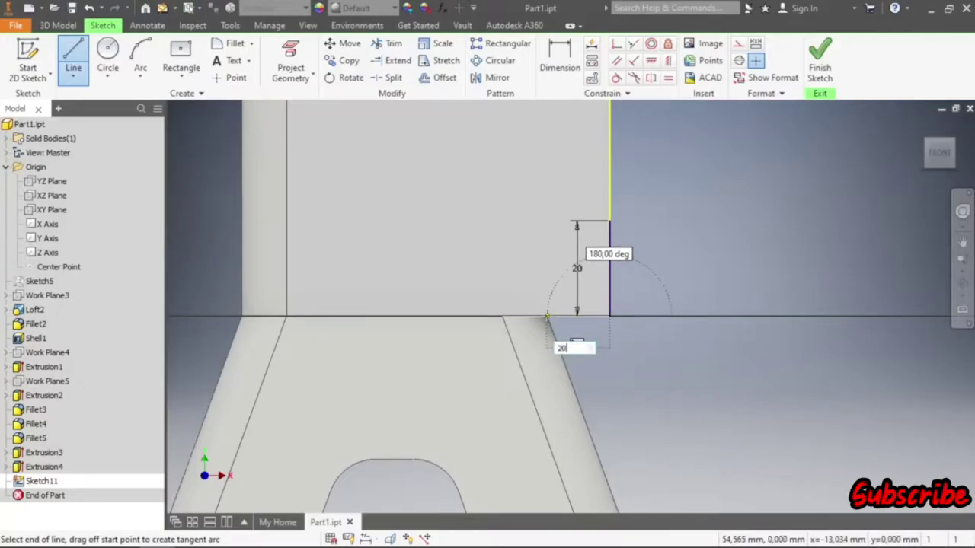
pyautogui.press('Return')
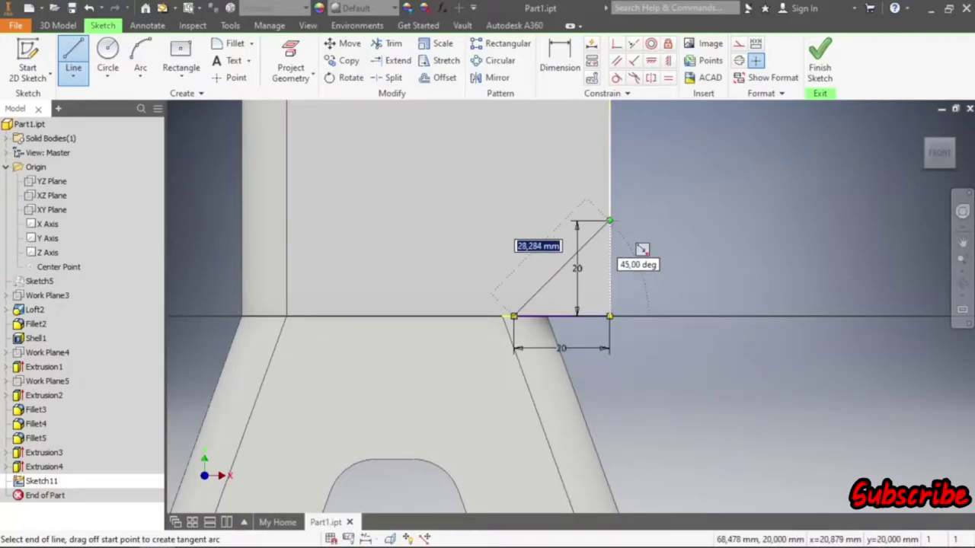
pyautogui.click(609, 221)
pyautogui.rightClick(724, 206)
pyautogui.click(577, 200)
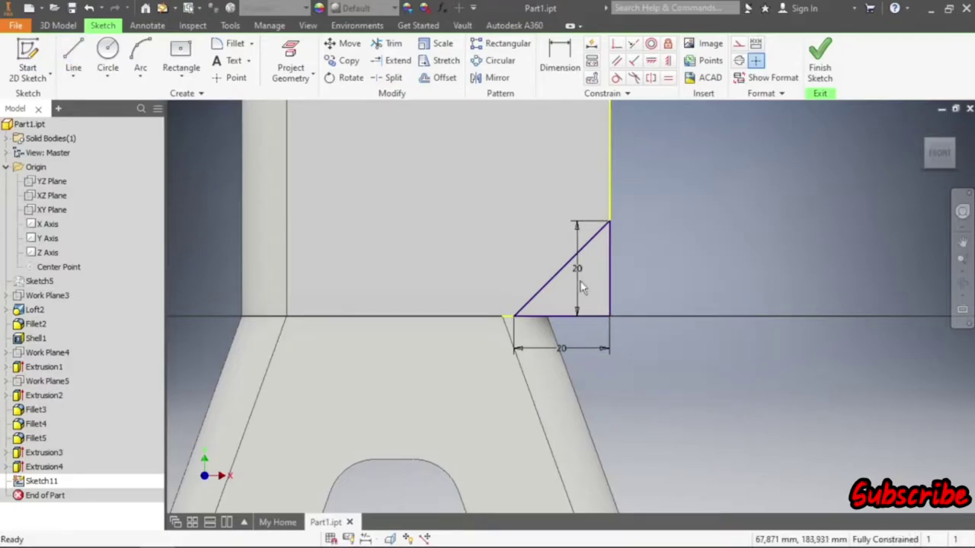
pyautogui.moveTo(578, 269); pyautogui.dragTo(643, 270)
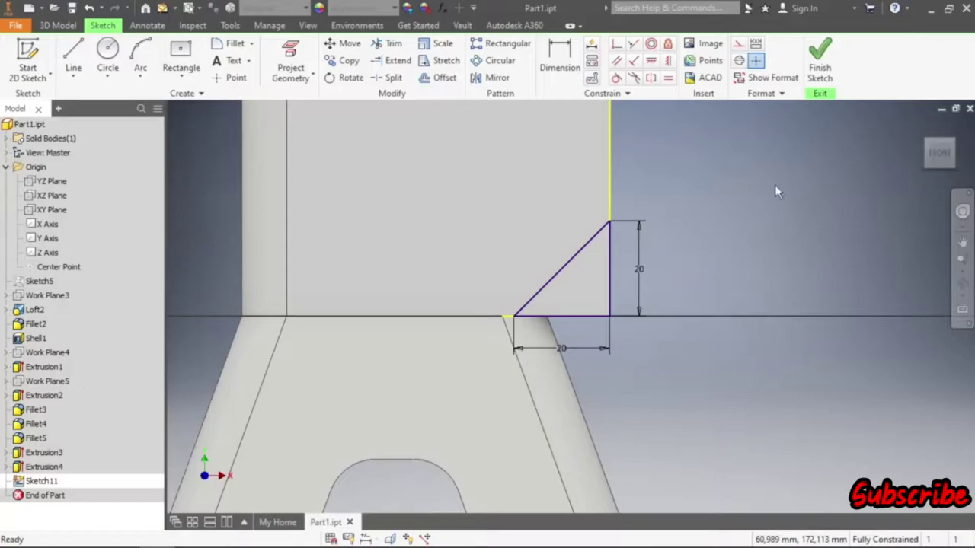
pyautogui.click(821, 68)
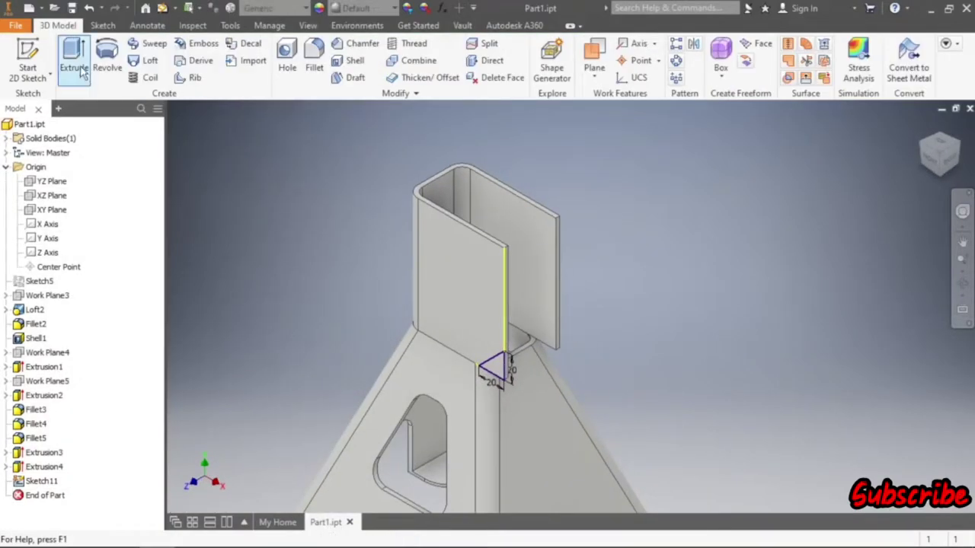
# - Extrude the triangle as a Cut through All of the part
pyautogui.click(74, 67)
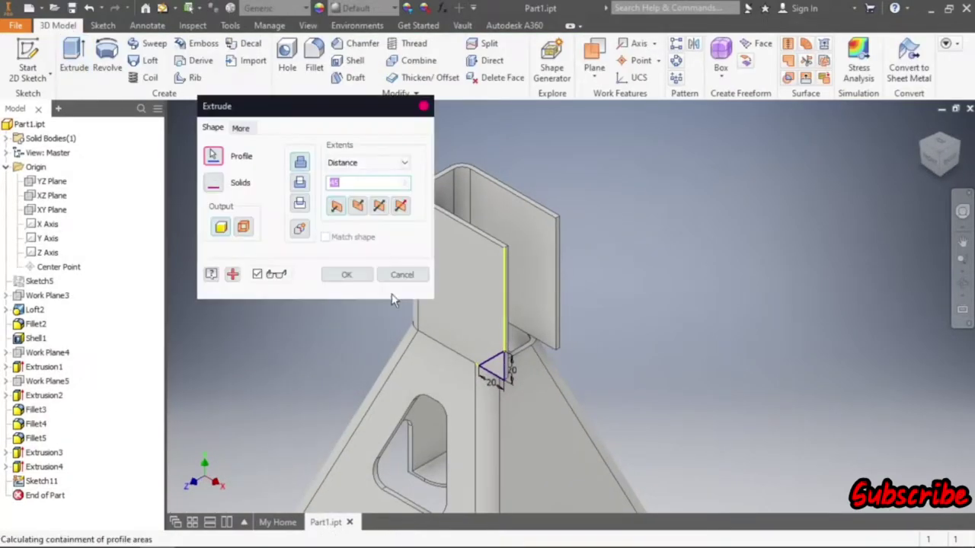
pyautogui.click(301, 185)
pyautogui.click(373, 163)
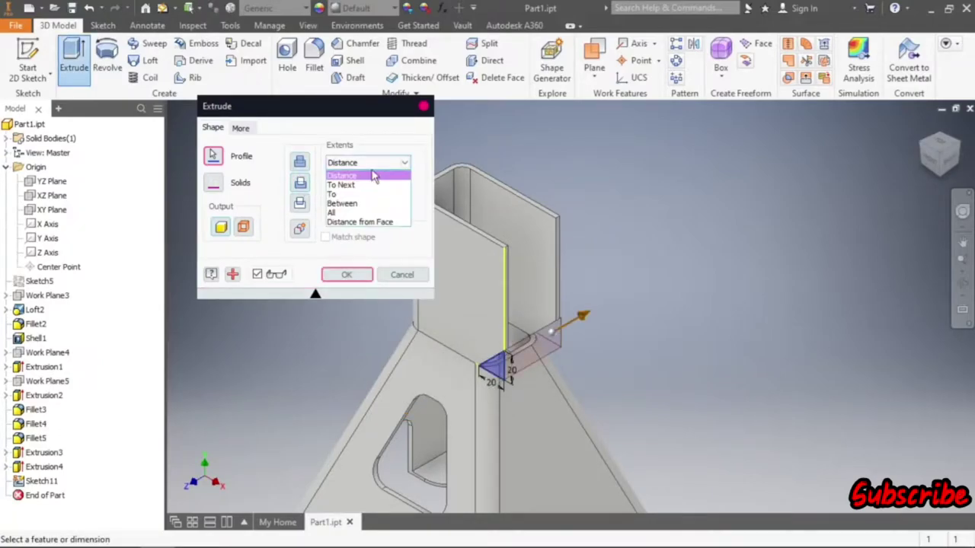
pyautogui.click(364, 213)
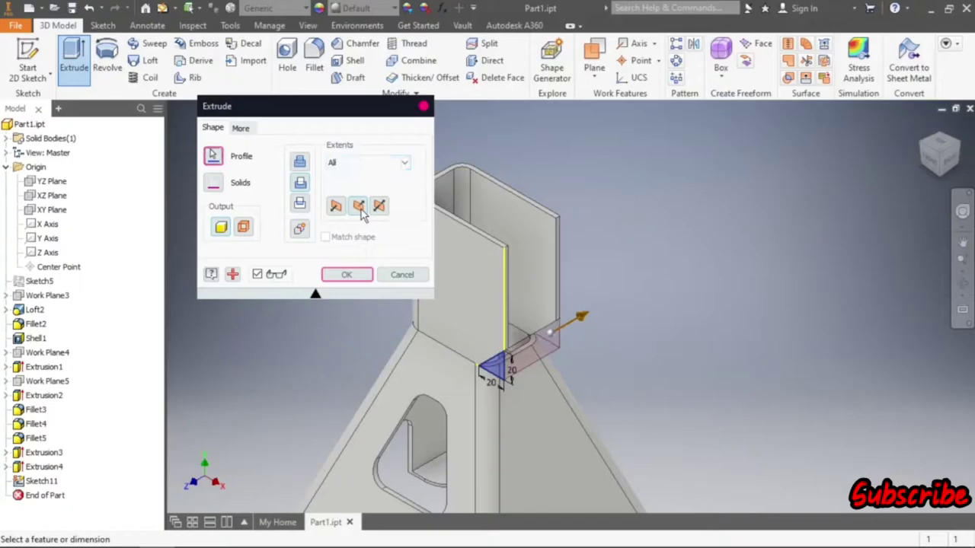
pyautogui.click(349, 274)
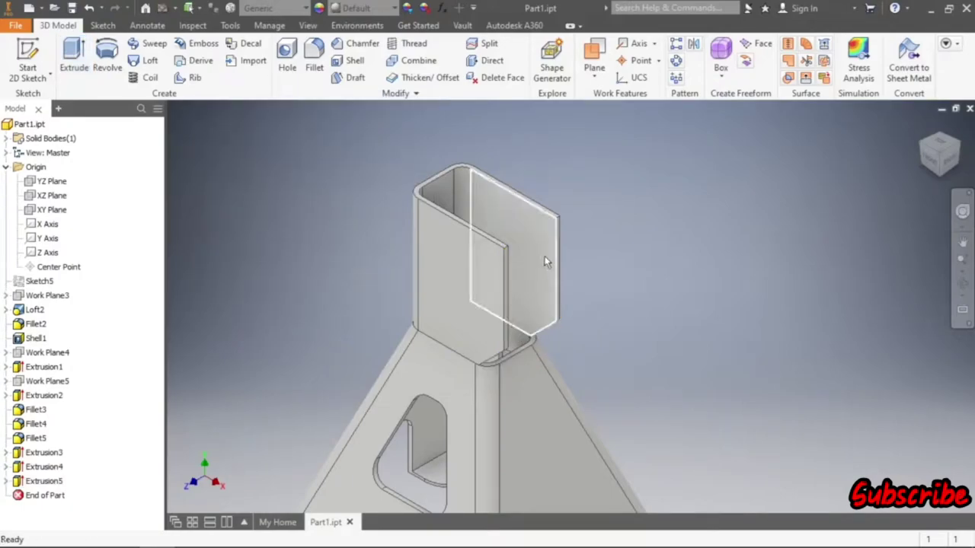
# - Chamfer the post's top edge and vertical corner edge with a 20 mm distance
pyautogui.click(358, 47)
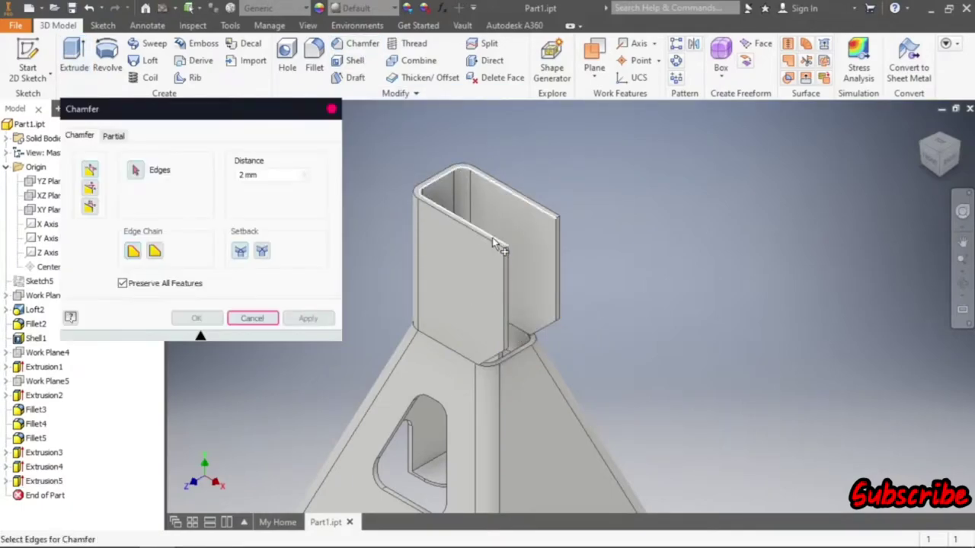
pyautogui.click(266, 175)
pyautogui.moveTo(266, 175); pyautogui.dragTo(231, 185)
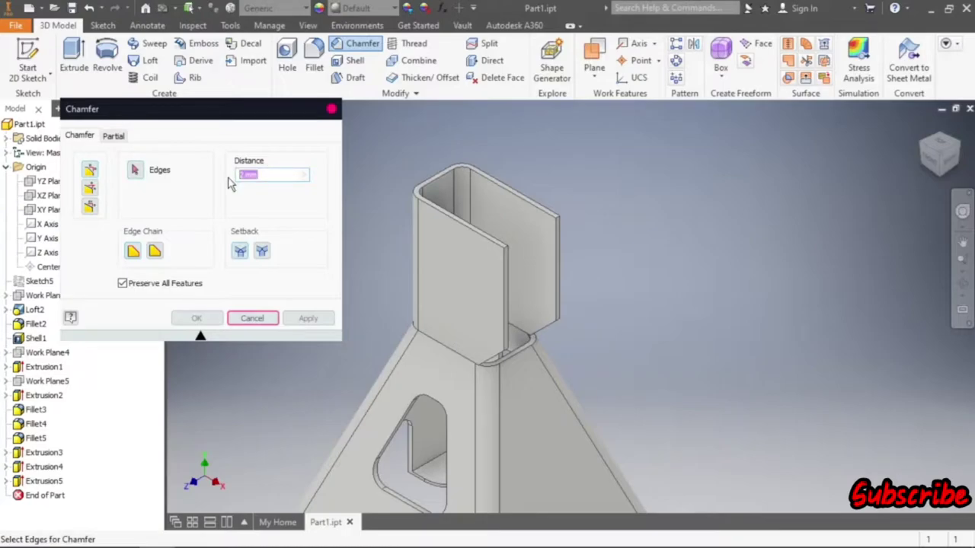
pyautogui.write('20')
pyautogui.click(507, 248)
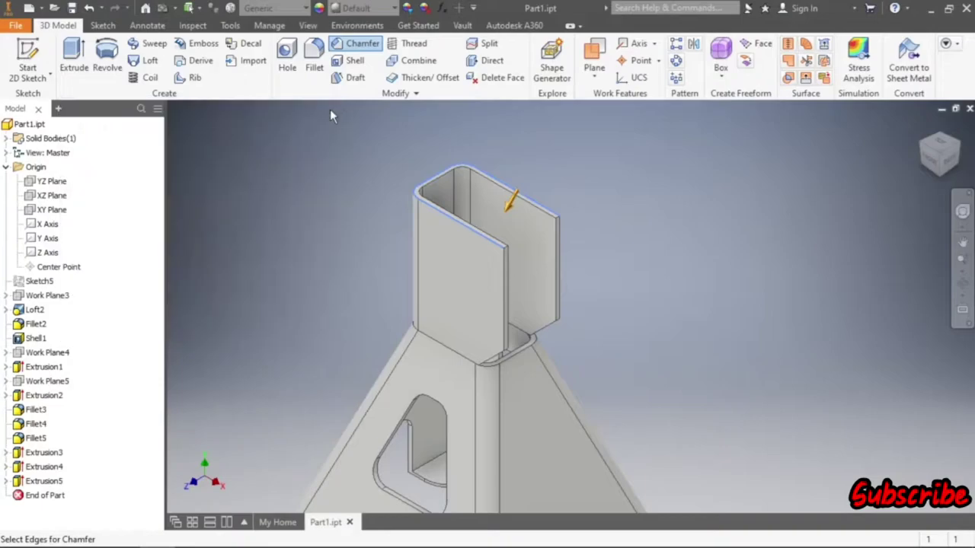
pyautogui.click(357, 44)
pyautogui.scroll(3, 495, 244)
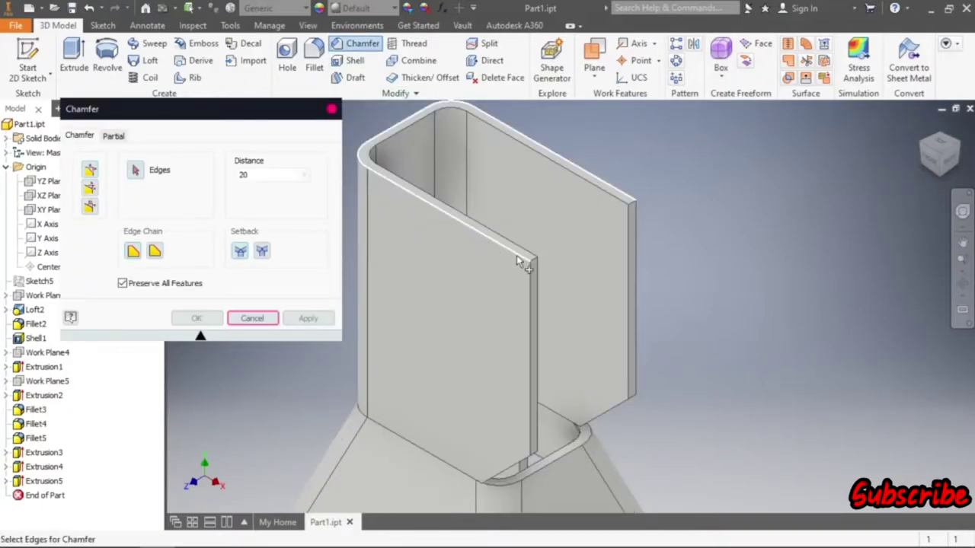
pyautogui.scroll(2, 518, 261)
pyautogui.click(548, 268)
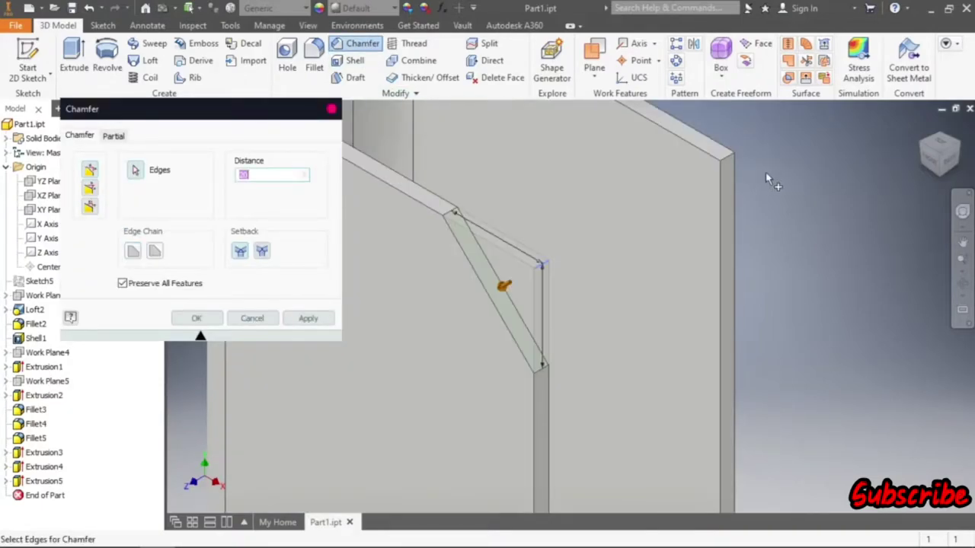
pyautogui.scroll(-2, 732, 156)
pyautogui.scroll(-4, 652, 208)
pyautogui.scroll(-1, 522, 238)
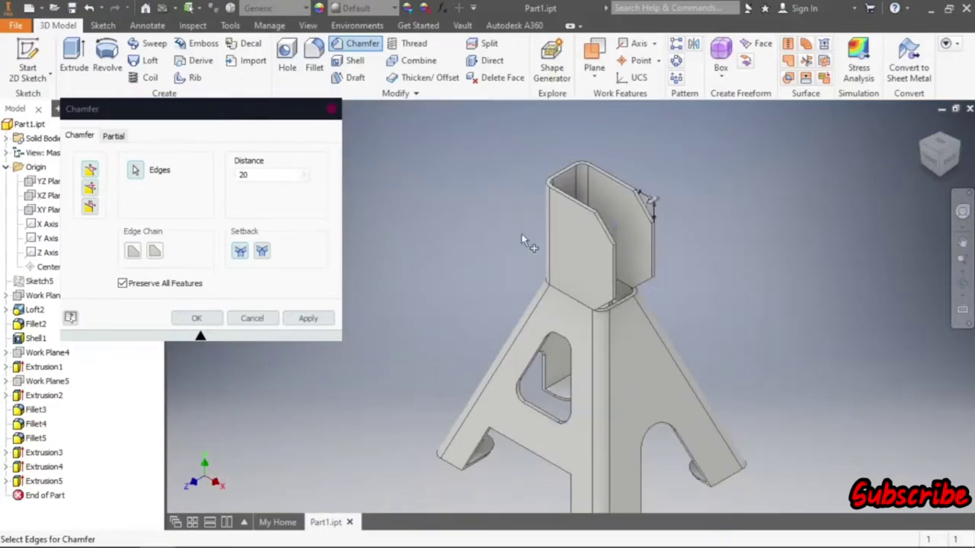
pyautogui.click(306, 318)
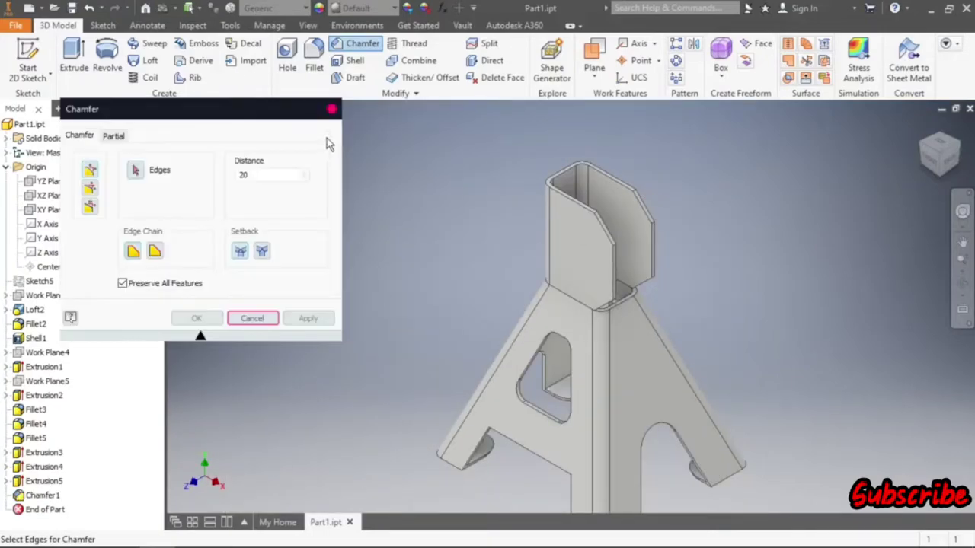
pyautogui.click(329, 109)
pyautogui.click(314, 67)
# - Round the two chamfer corners with a 10 mm fillet
pyautogui.scroll(3, 626, 298)
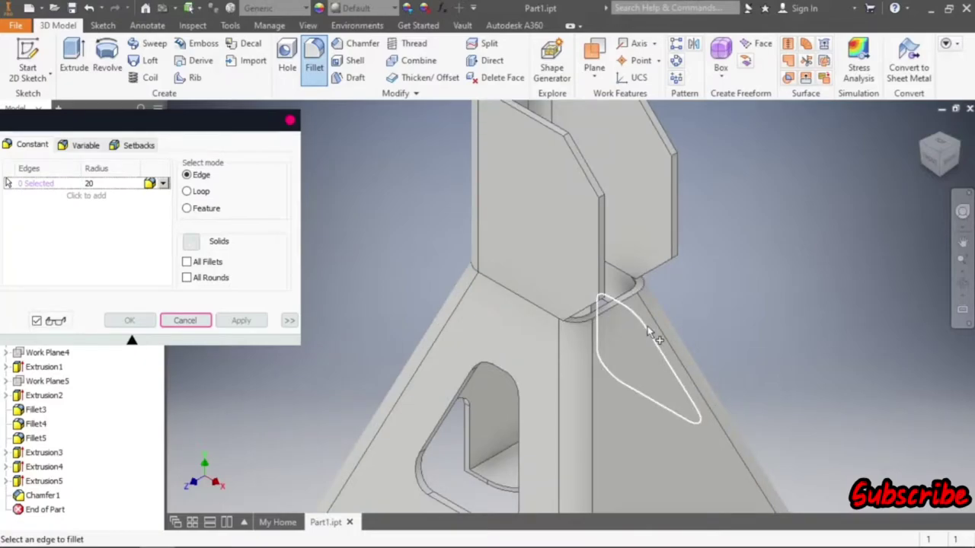
pyautogui.scroll(-3, 656, 335)
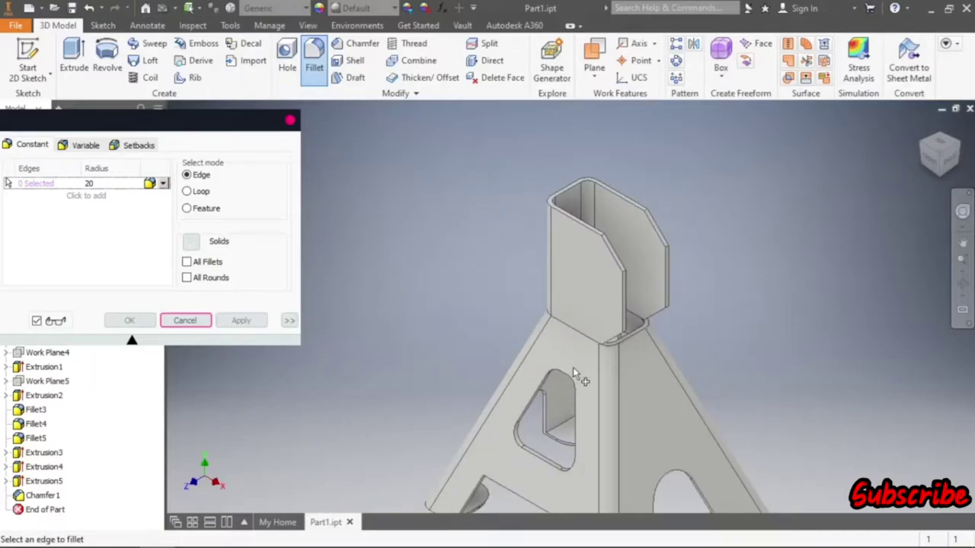
pyautogui.scroll(5, 633, 320)
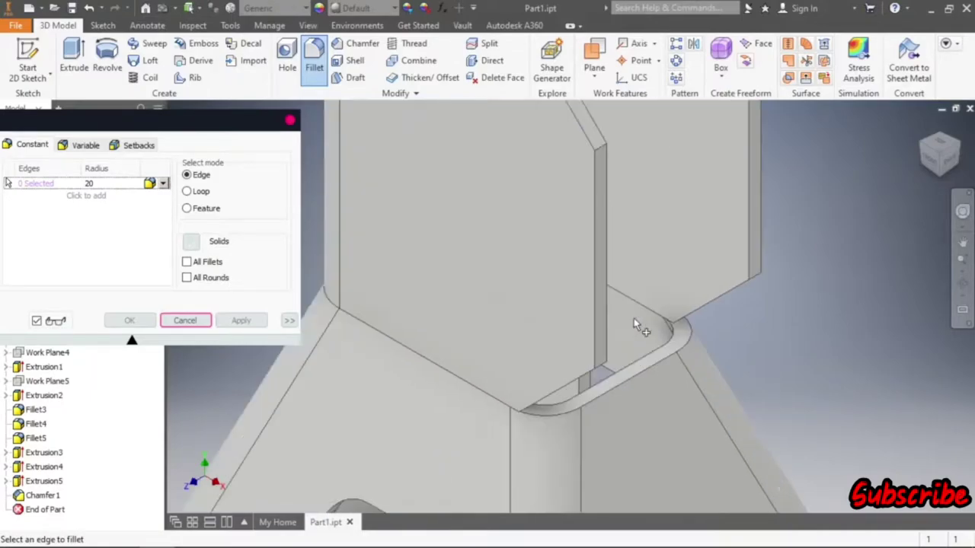
pyautogui.click(88, 183)
pyautogui.write('10')
pyautogui.scroll(-3, 649, 297)
pyautogui.scroll(2, 617, 207)
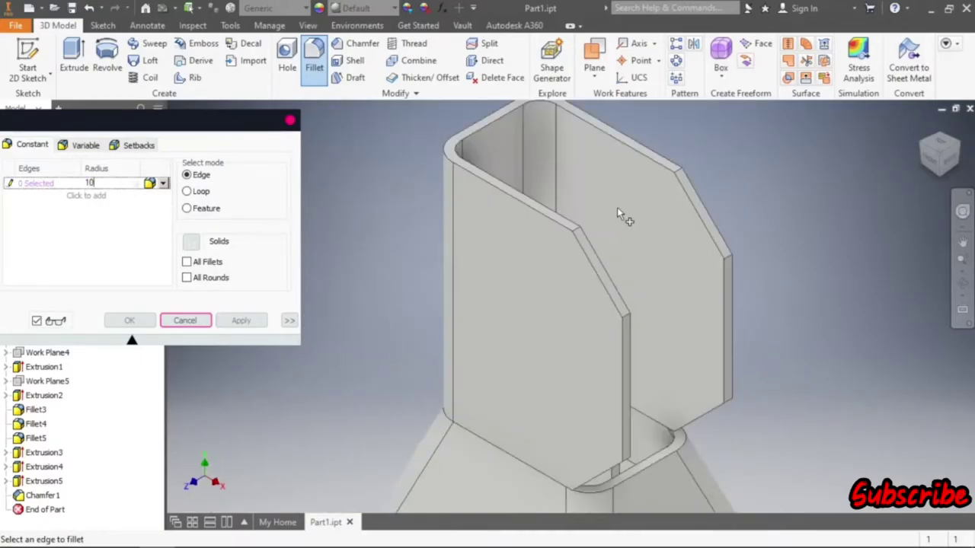
pyautogui.click(579, 228)
pyautogui.click(678, 169)
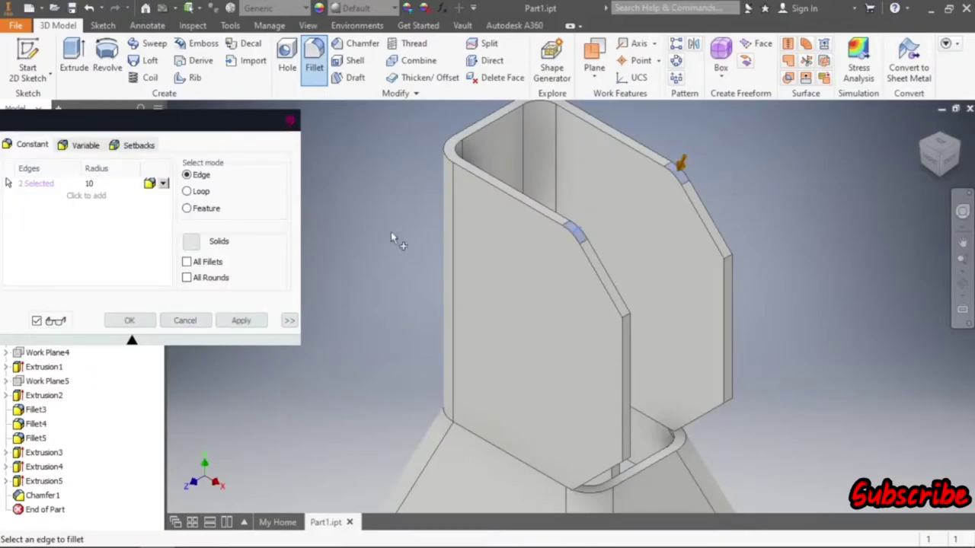
pyautogui.click(246, 320)
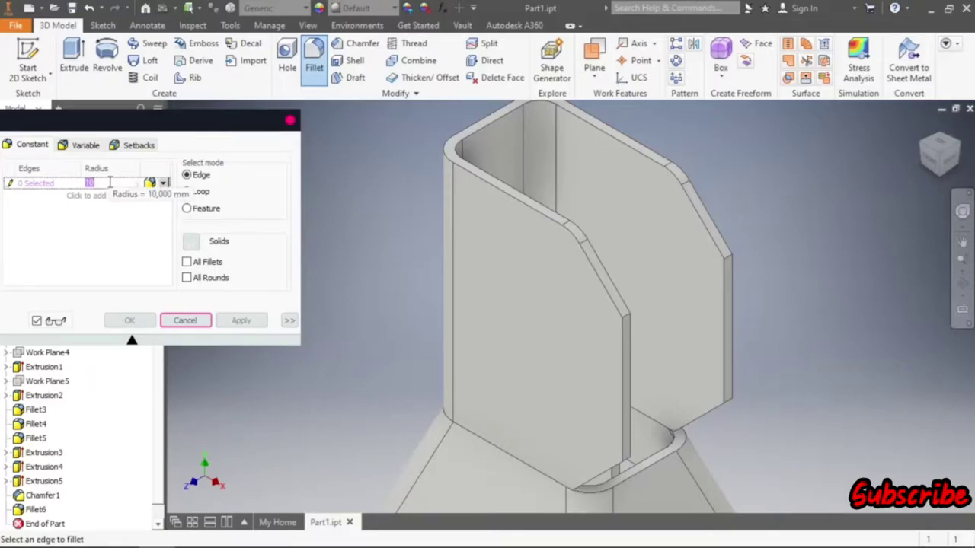
# - Fillet four post edges where the panels meet the base at 30 mm radius
pyautogui.write('3')
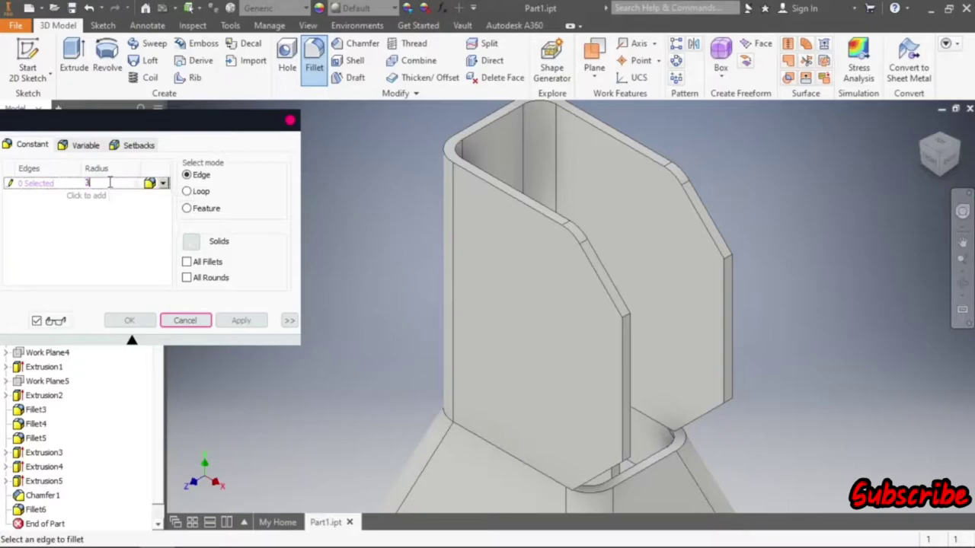
pyautogui.click(627, 319)
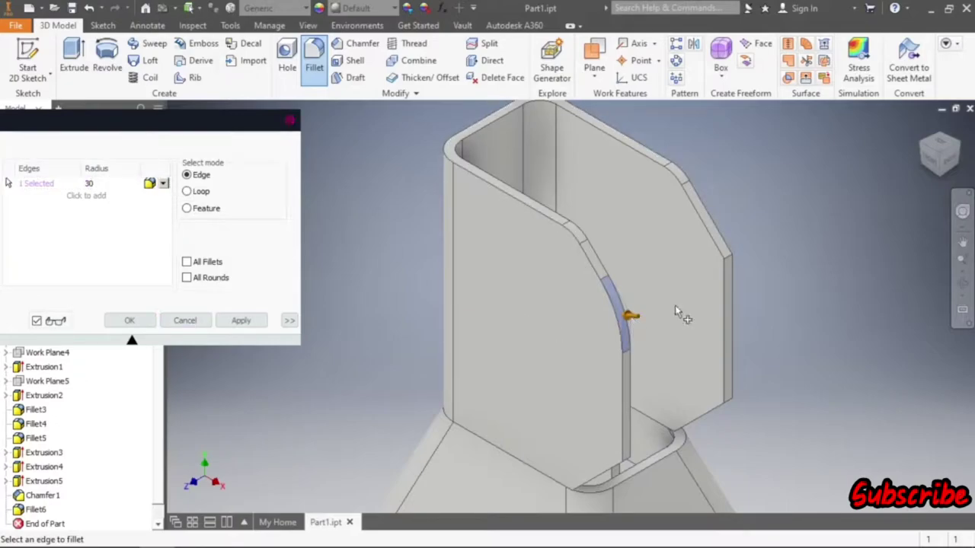
pyautogui.click(731, 258)
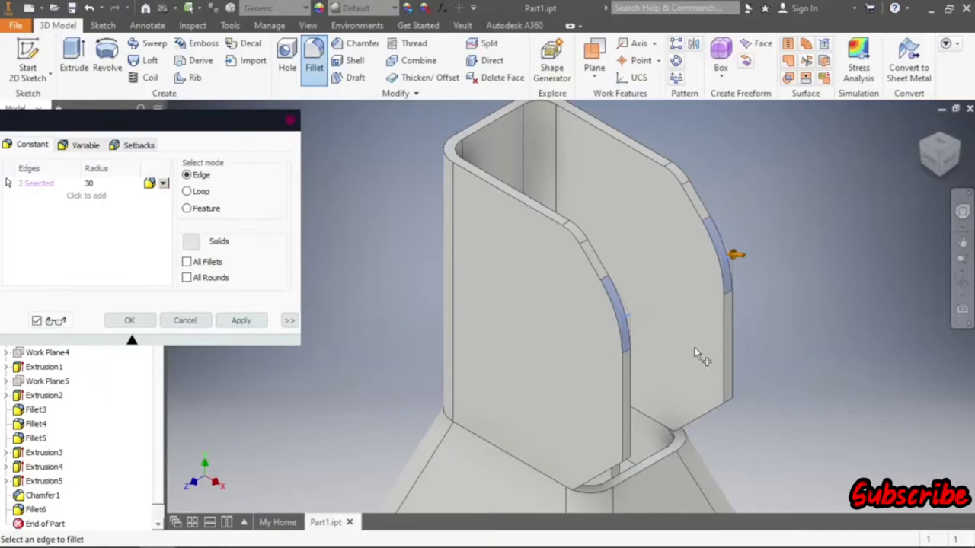
pyautogui.scroll(-3, 628, 465)
pyautogui.click(629, 463)
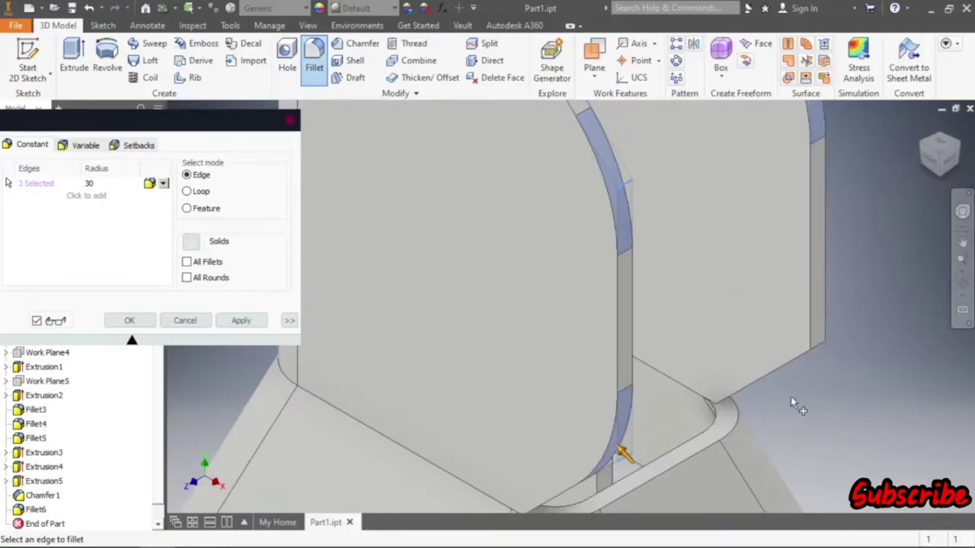
pyautogui.click(813, 348)
pyautogui.click(289, 320)
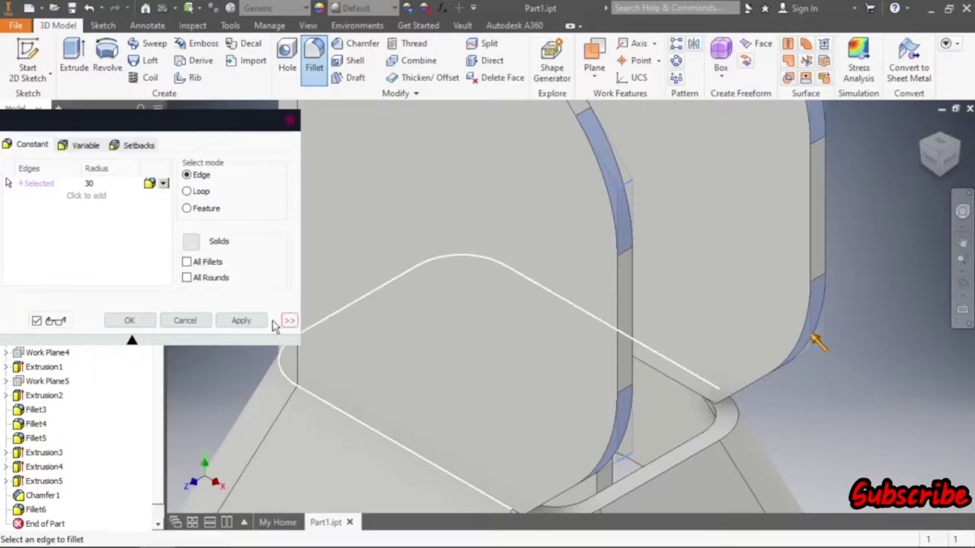
pyautogui.click(240, 320)
pyautogui.click(289, 121)
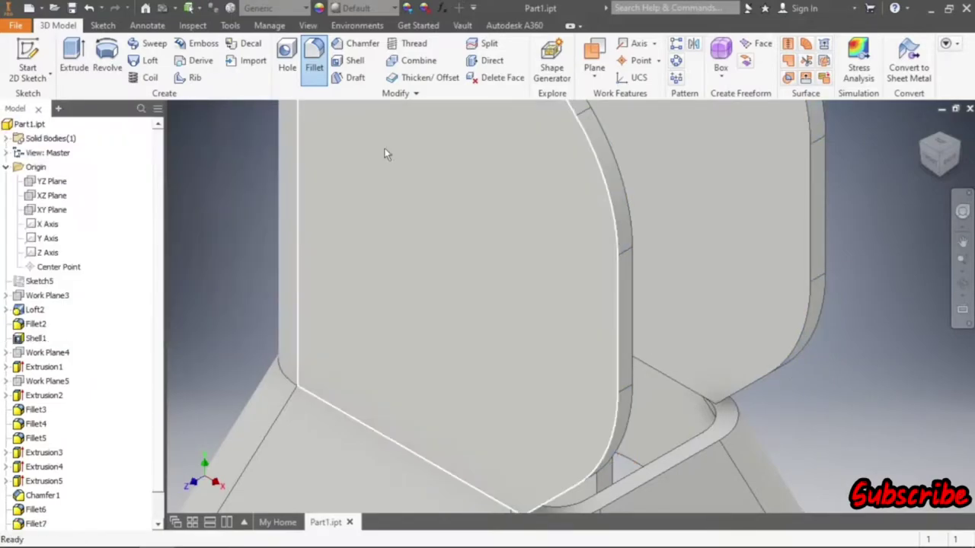
pyautogui.scroll(3, 634, 283)
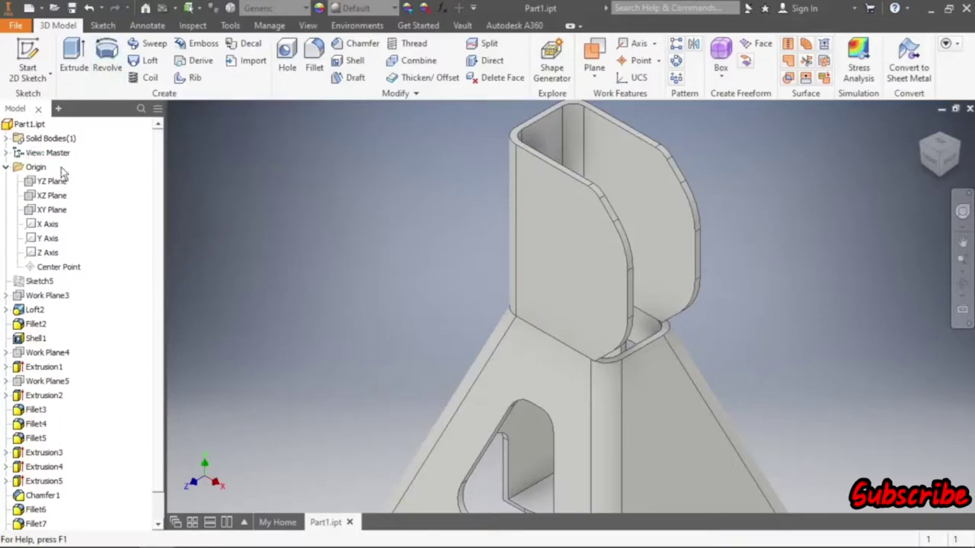
# - Start a new 2D sketch on the XY Plane
pyautogui.click(55, 210)
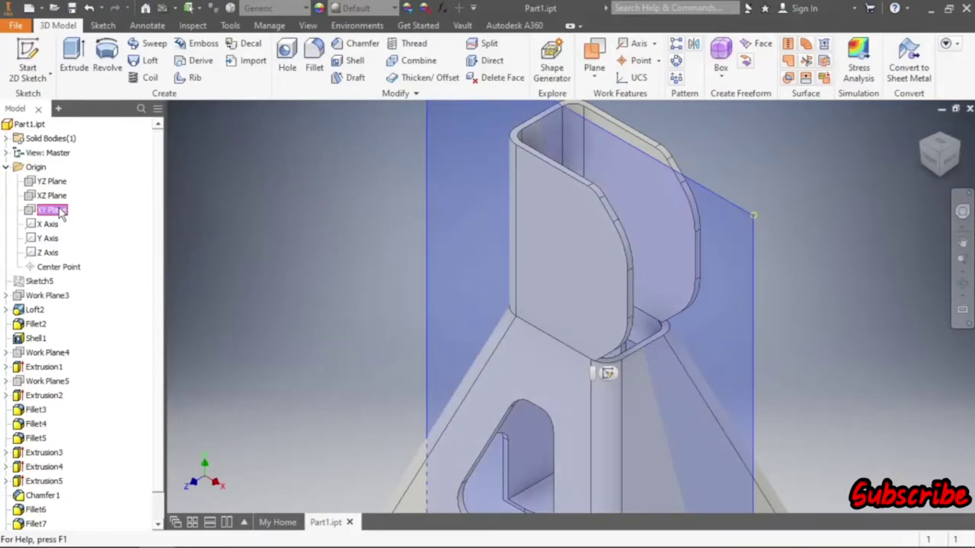
pyautogui.click(607, 373)
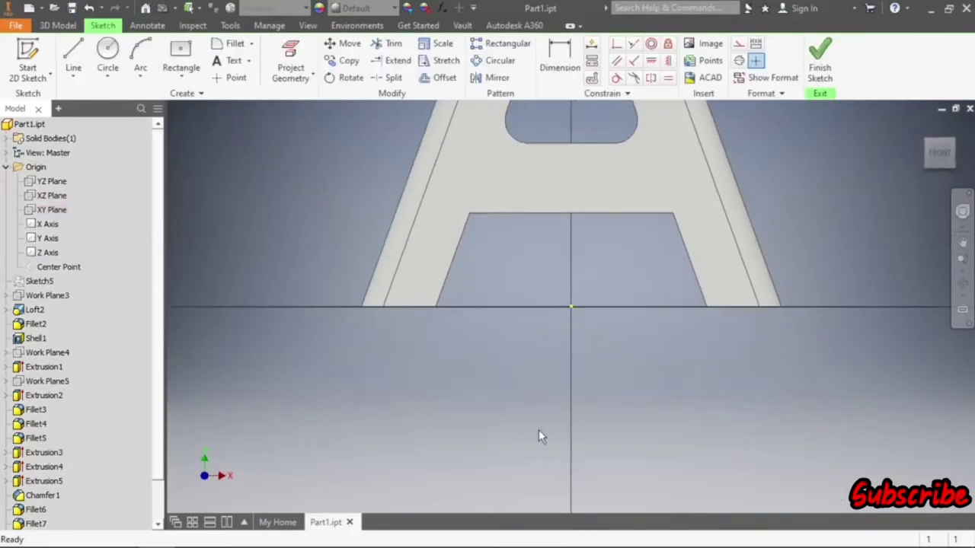
pyautogui.scroll(-5, 539, 434)
pyautogui.scroll(3, 547, 365)
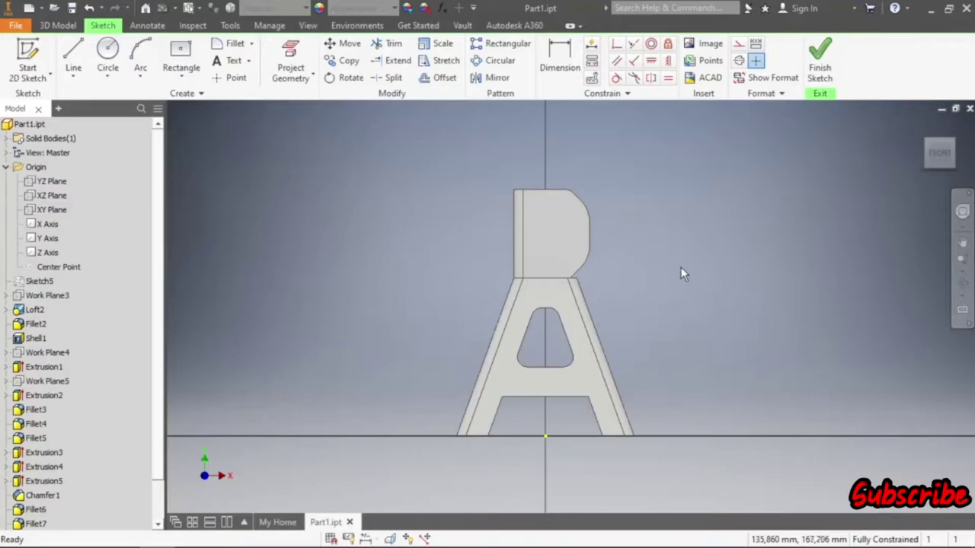
pyautogui.click(950, 148)
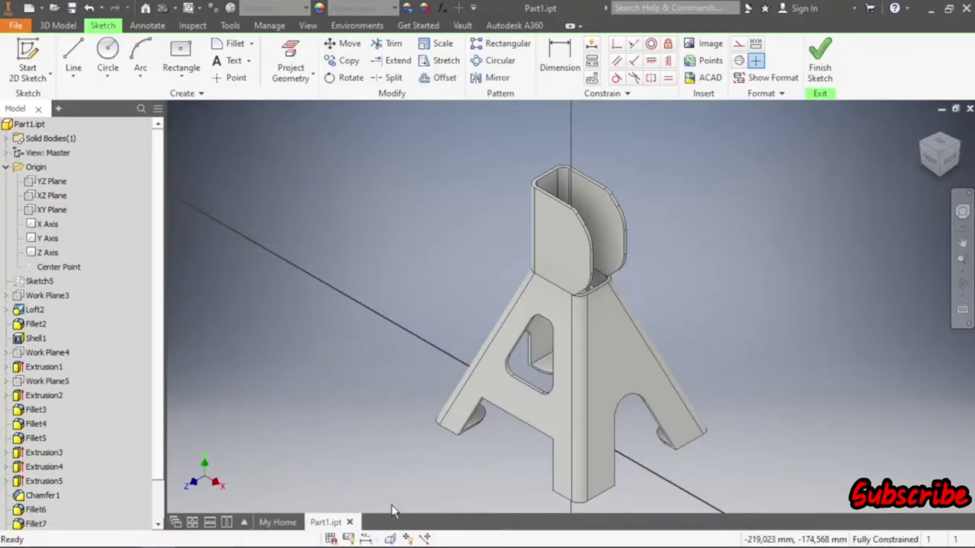
# - Slice the graphics at the sketch plane and view it from the front, zoomed to the post
pyautogui.click(390, 538)
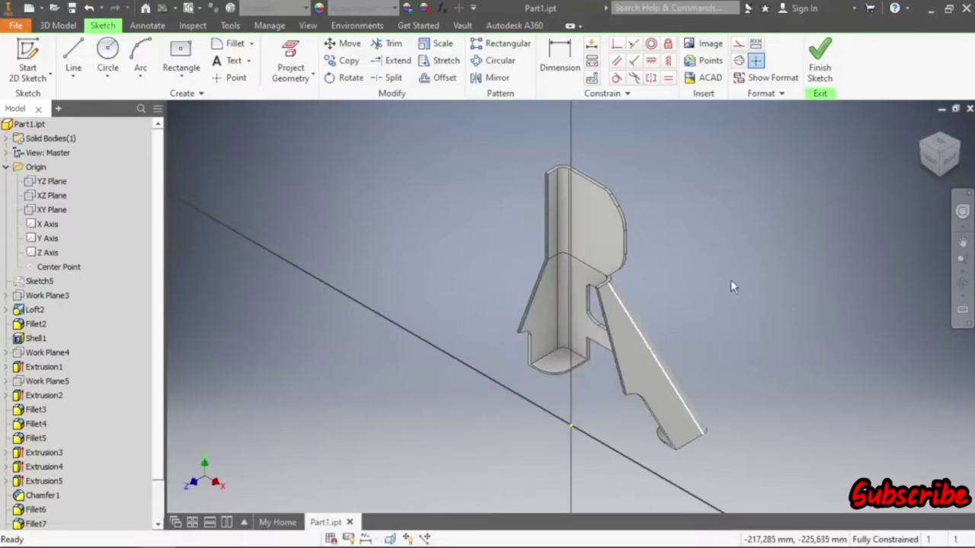
pyautogui.click(931, 156)
pyautogui.scroll(-1, 630, 166)
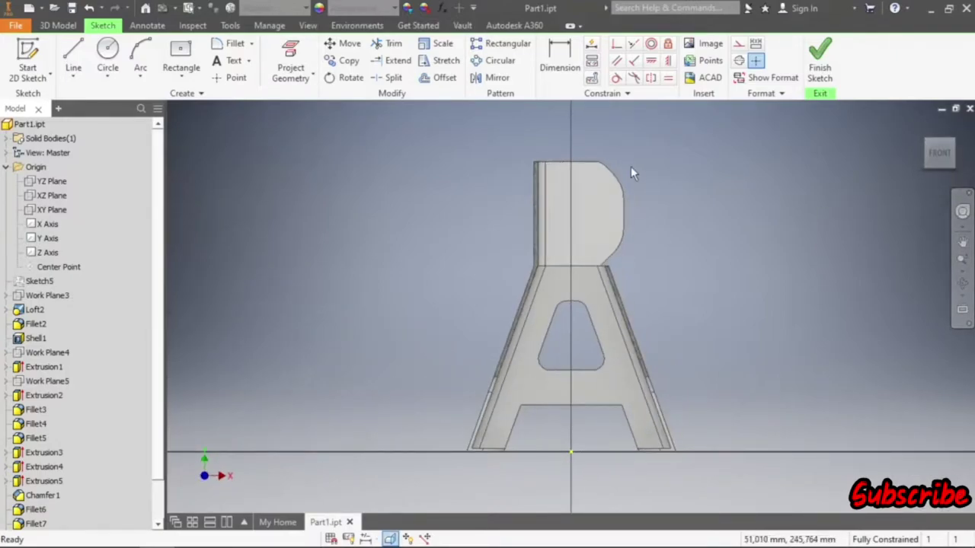
pyautogui.scroll(-2, 615, 195)
pyautogui.scroll(-2, 525, 259)
pyautogui.scroll(2, 576, 281)
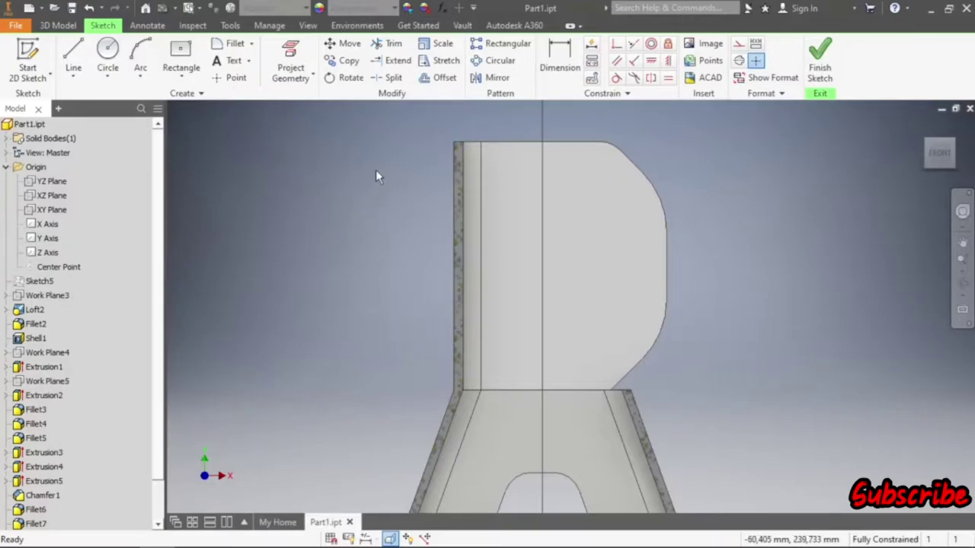
# - Draw a stepped line from the origin: 6 mm across, 3 mm up, then 22 mm across
pyautogui.click(73, 57)
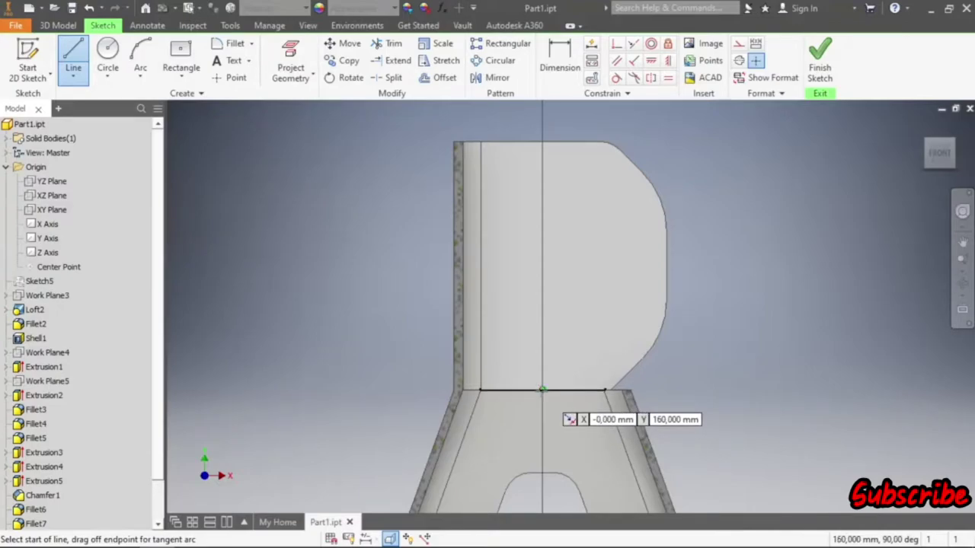
pyautogui.click(542, 390)
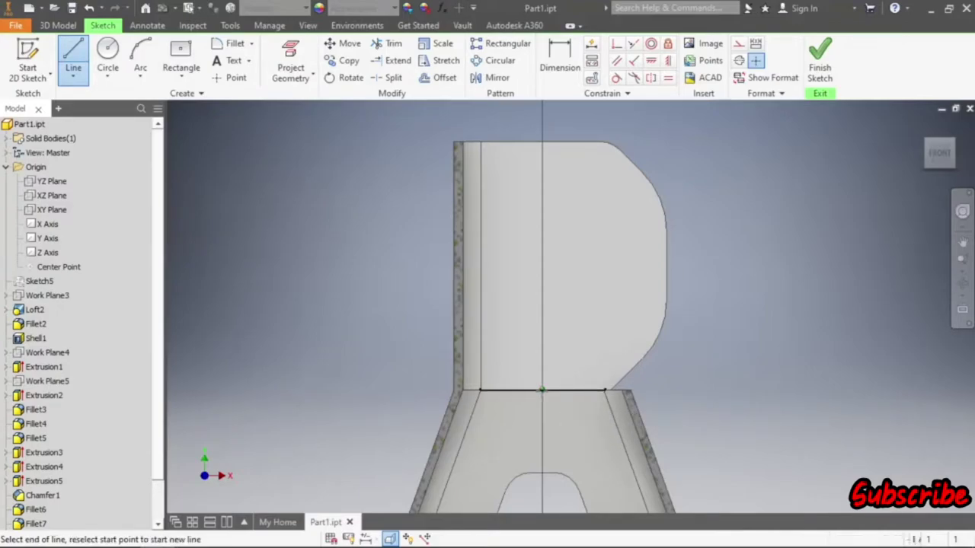
pyautogui.write('6')
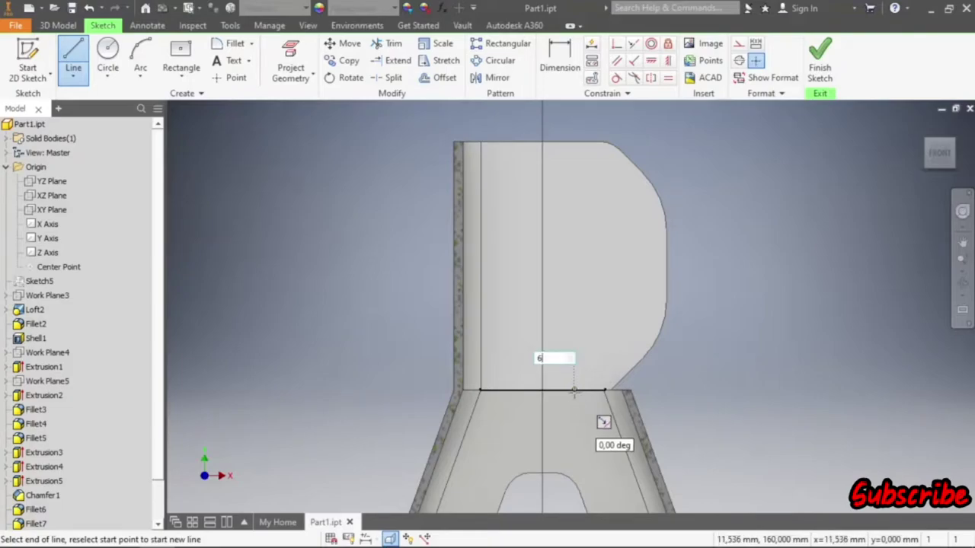
pyautogui.press('Return')
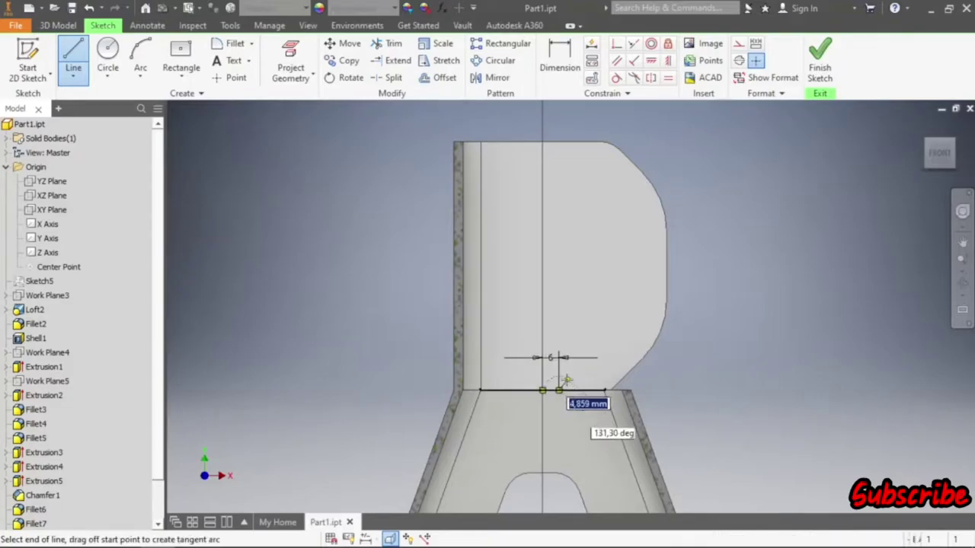
pyautogui.scroll(-2, 560, 373)
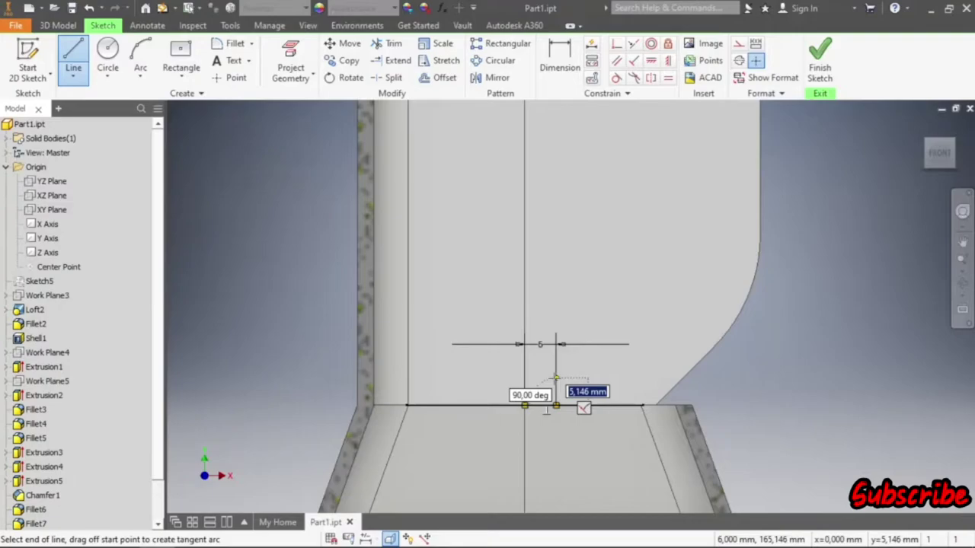
pyautogui.write('3')
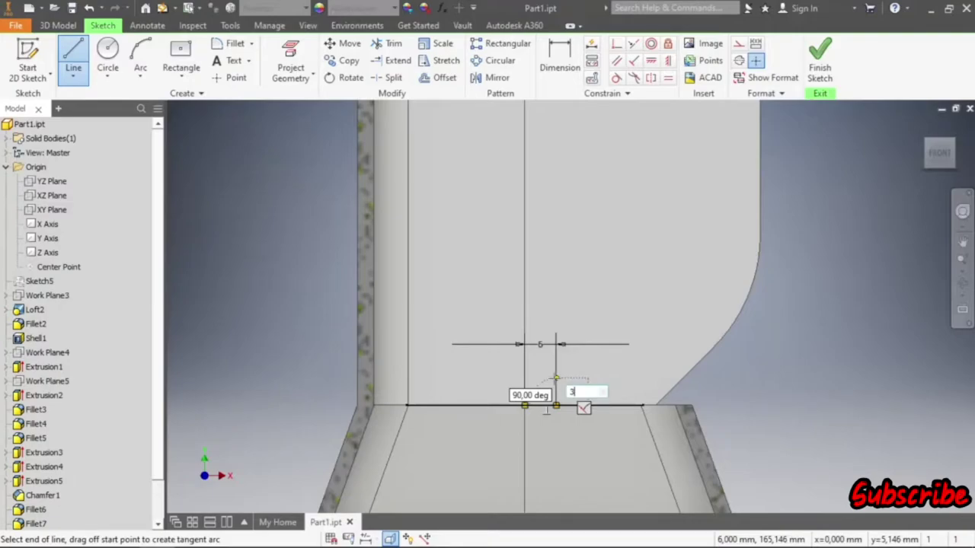
pyautogui.press('Return')
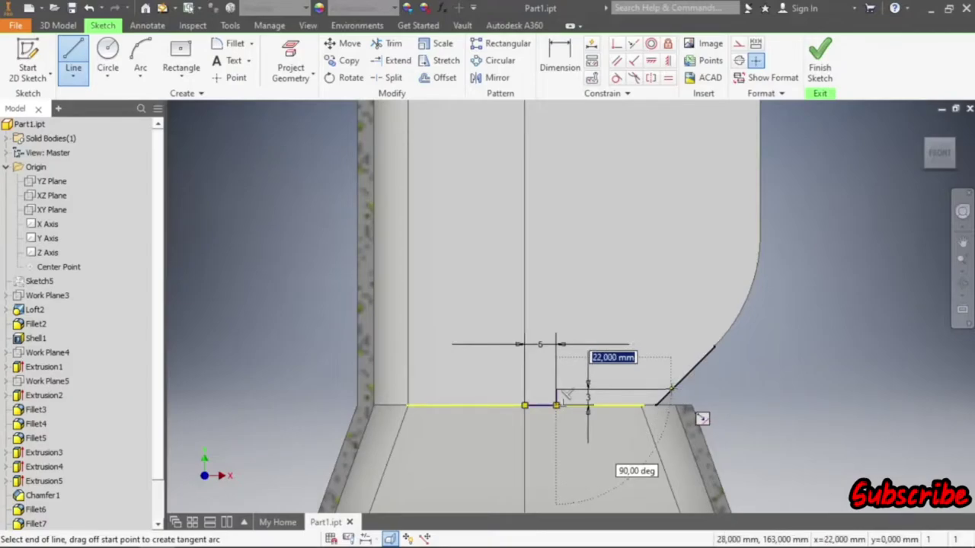
pyautogui.press('Return')
pyautogui.rightClick(790, 377)
pyautogui.click(775, 388)
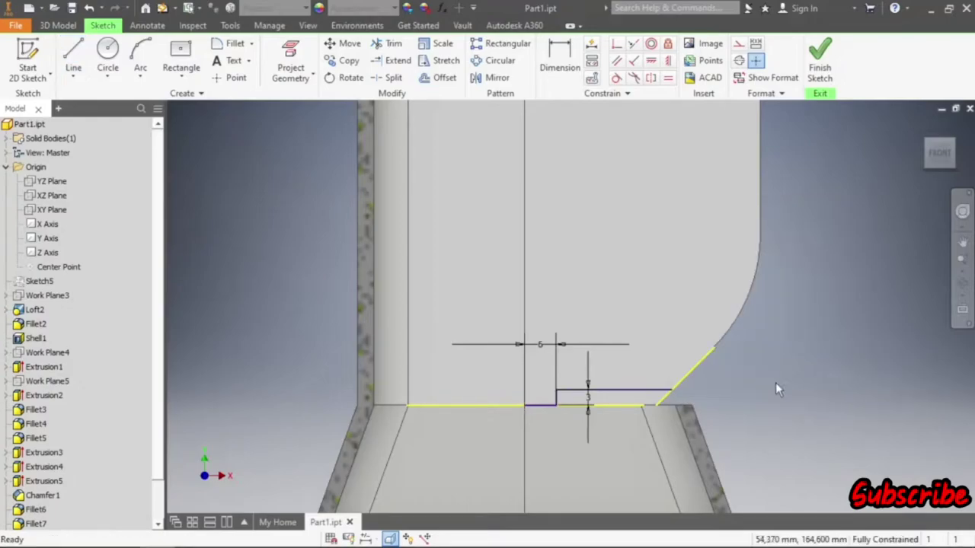
pyautogui.scroll(-1, 689, 384)
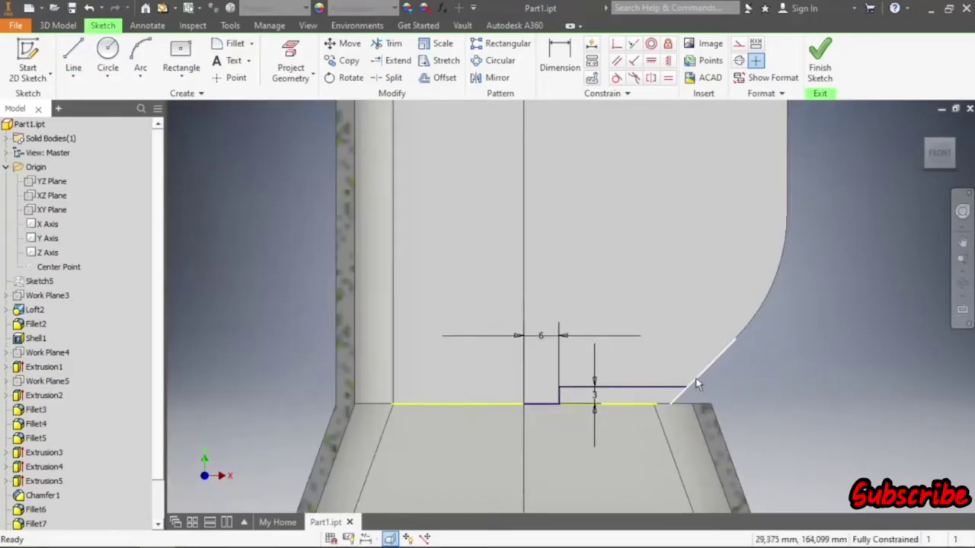
pyautogui.scroll(-3, 653, 391)
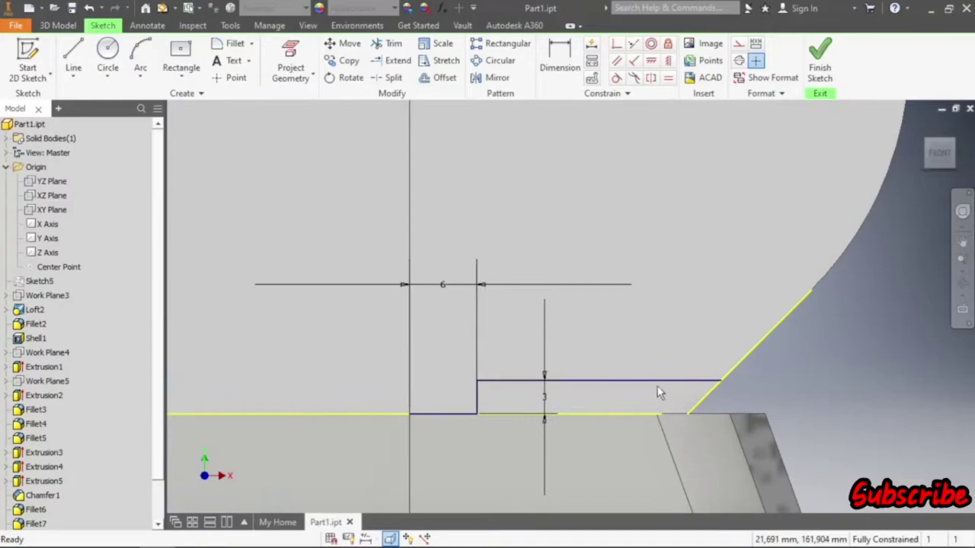
# - Keep the 3 mm step dimension, discard a redundant 22 dimension, and move the 3 beside the step
pyautogui.click(560, 57)
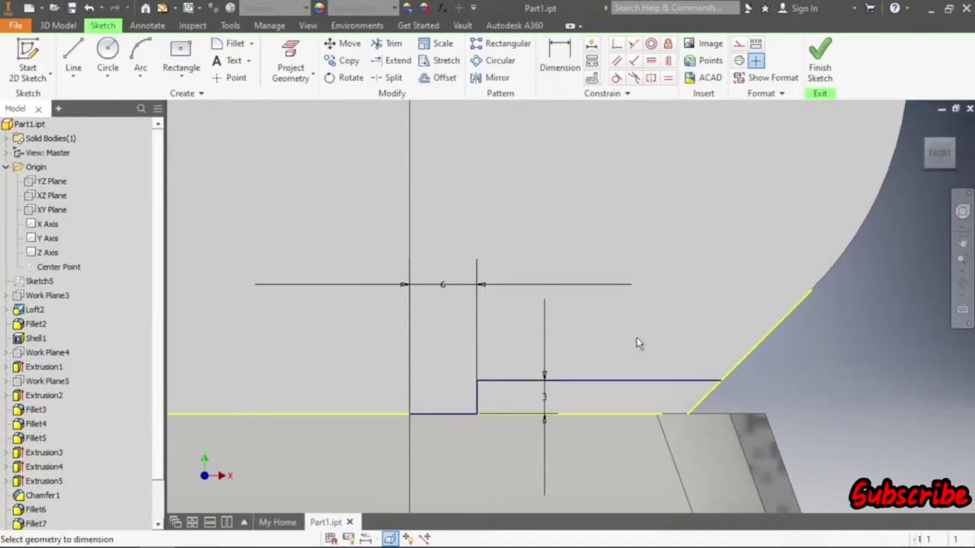
pyautogui.click(645, 380)
pyautogui.click(617, 344)
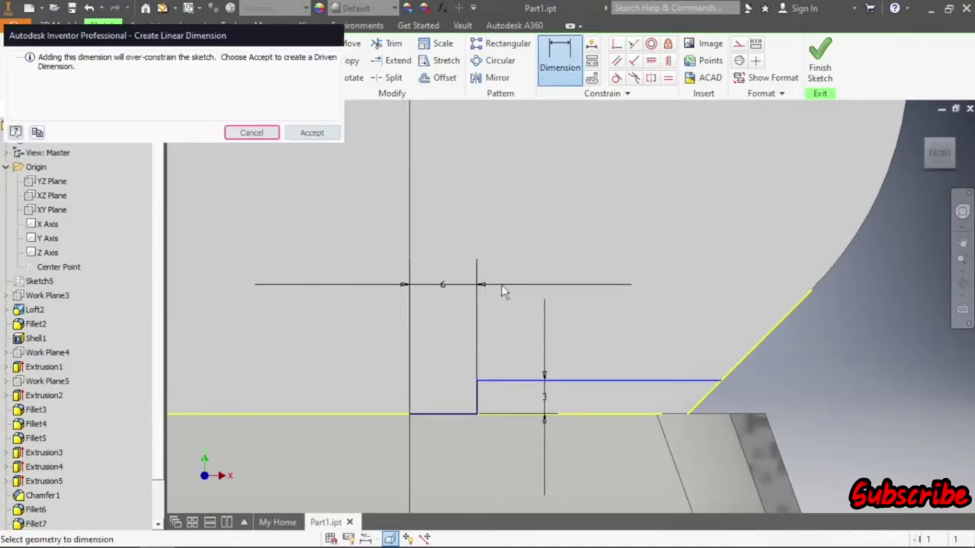
pyautogui.click(251, 133)
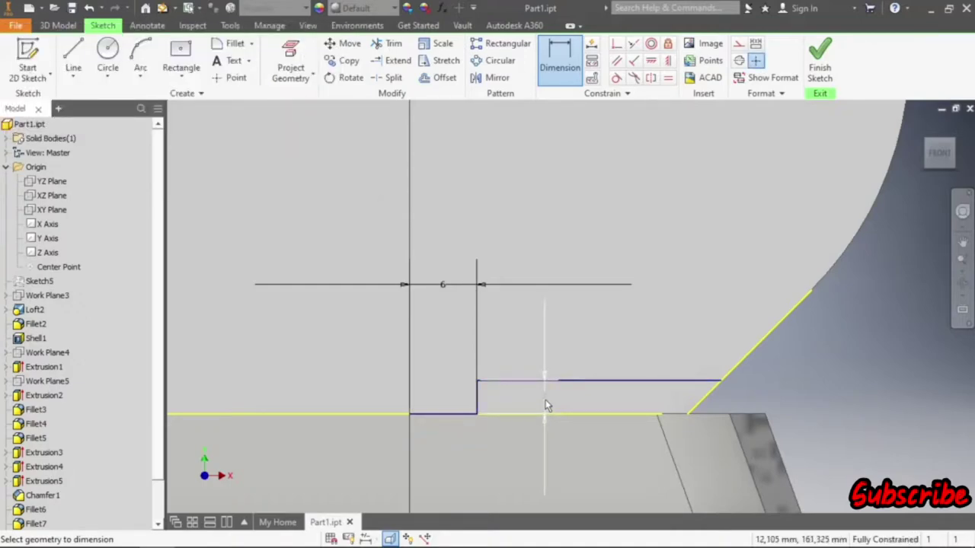
pyautogui.click(546, 405)
pyautogui.click(596, 453)
pyautogui.click(545, 399)
pyautogui.click(594, 432)
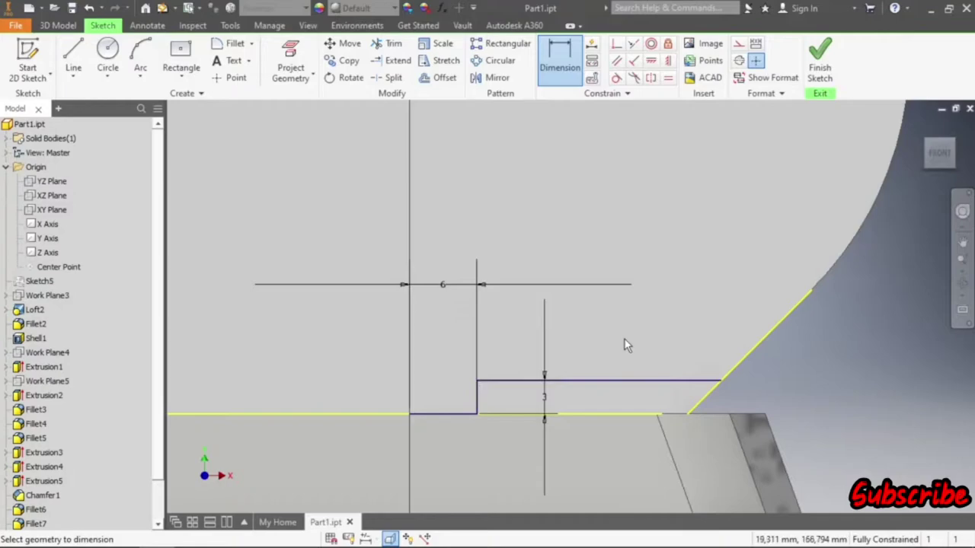
pyautogui.rightClick(626, 343)
pyautogui.click(674, 337)
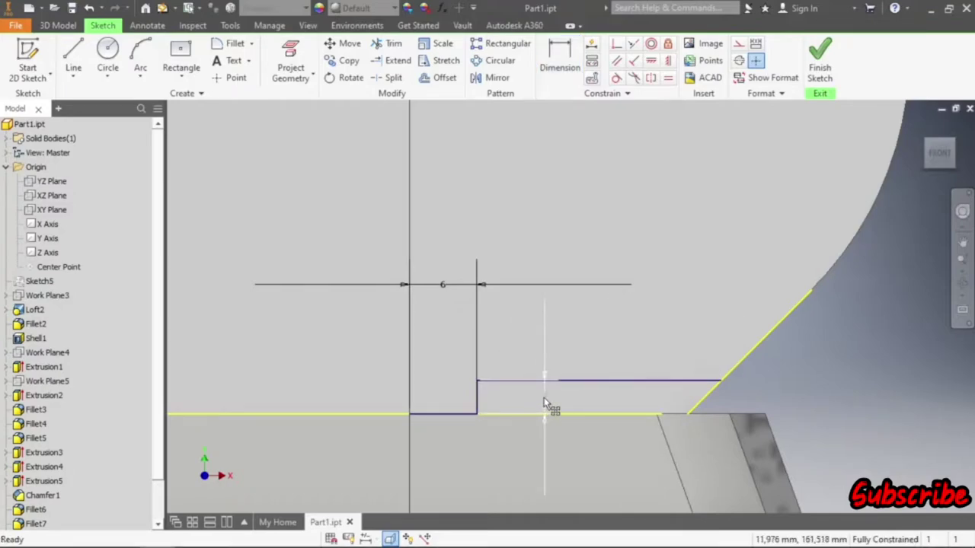
pyautogui.moveTo(543, 398); pyautogui.dragTo(459, 394)
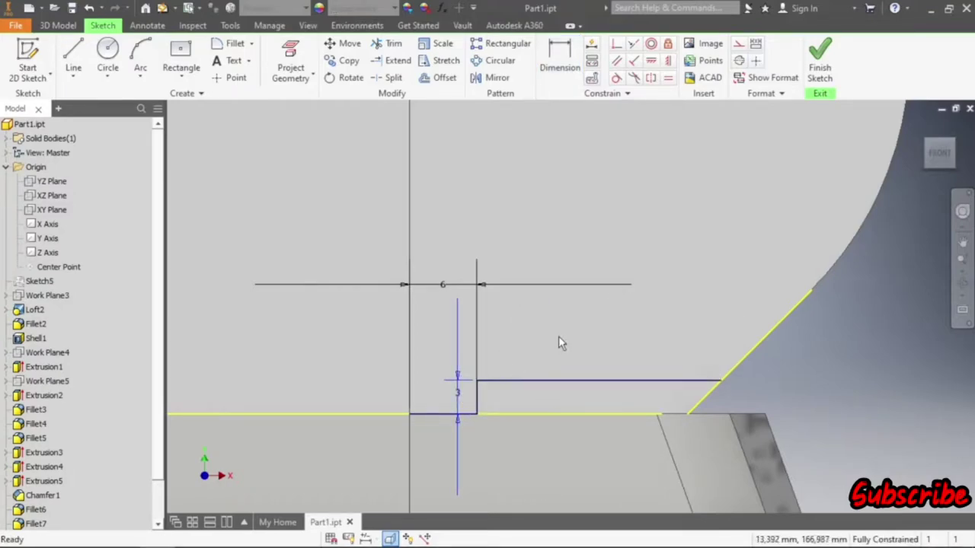
# - Close the outline with a bottom line to the base corner and a 135° line to the sloped edge
pyautogui.click(65, 59)
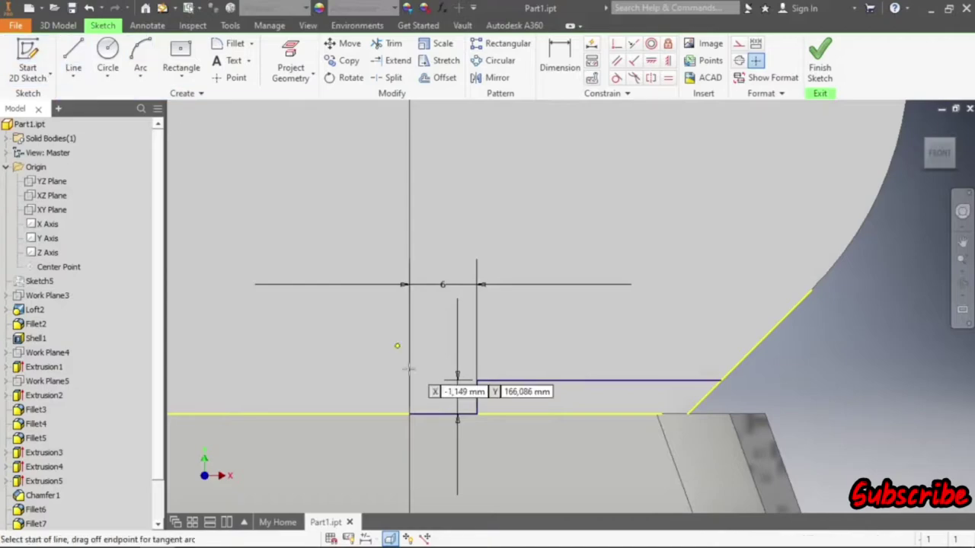
pyautogui.click(476, 414)
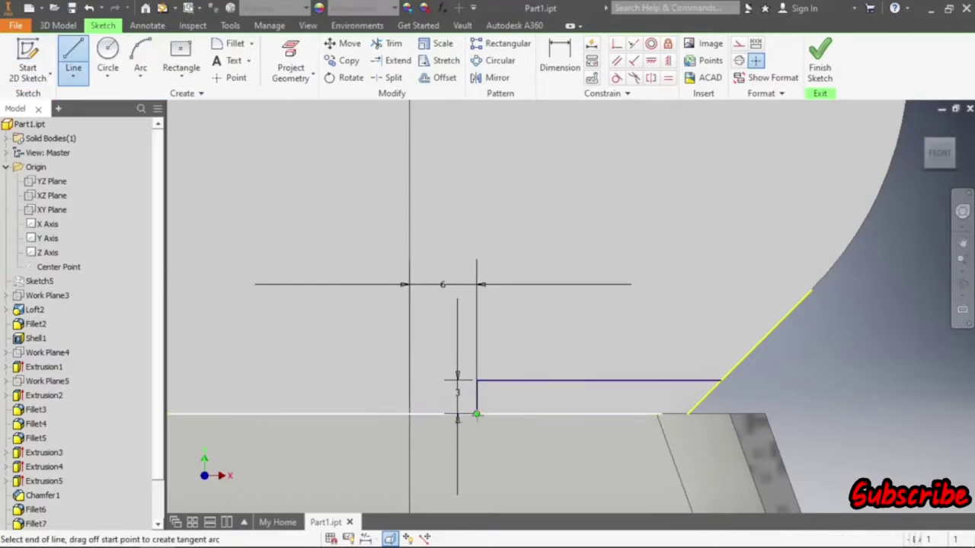
pyautogui.click(689, 414)
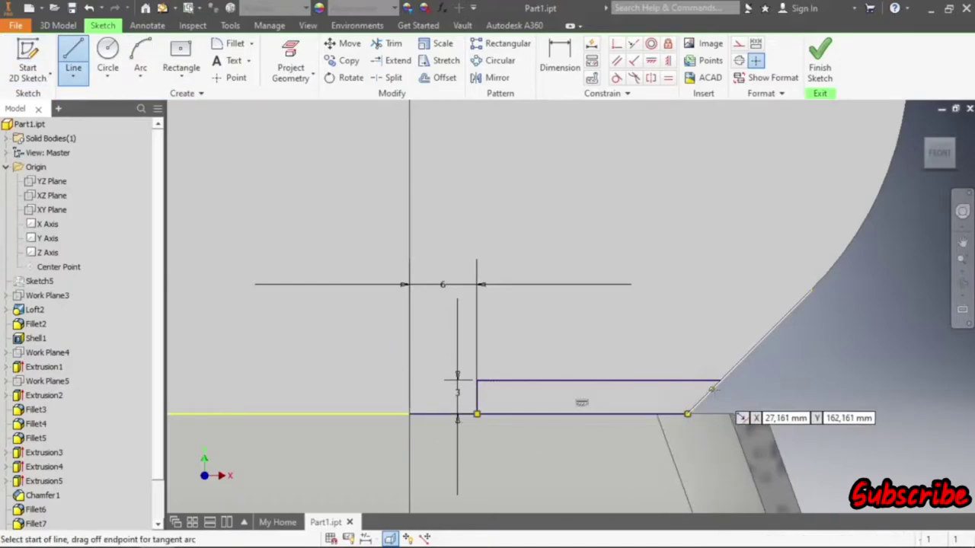
pyautogui.click(687, 414)
pyautogui.click(719, 381)
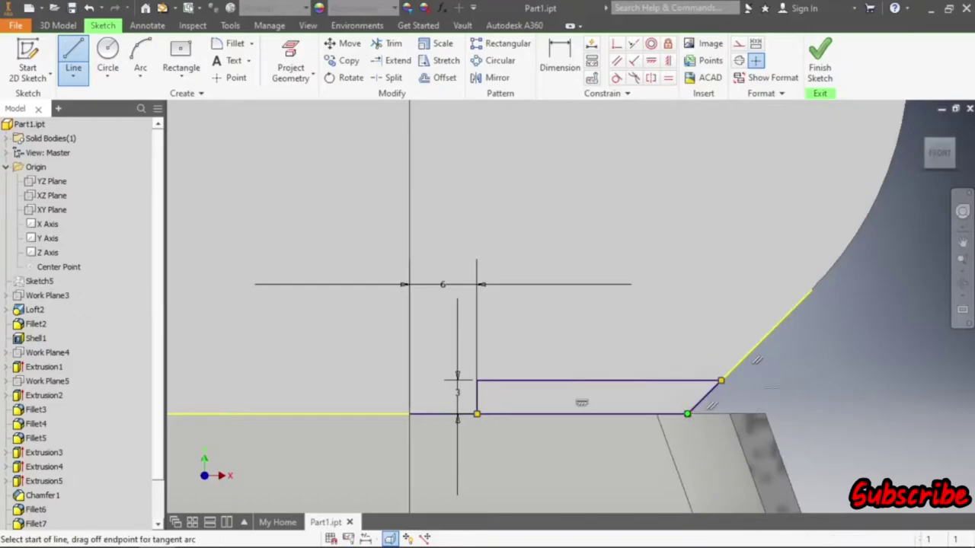
pyautogui.rightClick(820, 373)
pyautogui.click(744, 373)
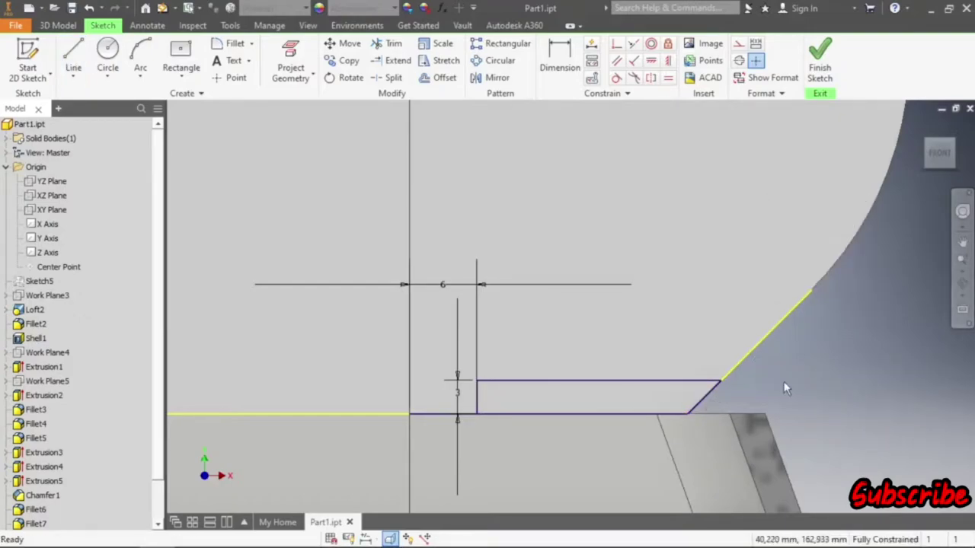
pyautogui.scroll(-3, 567, 391)
pyautogui.scroll(-2, 557, 391)
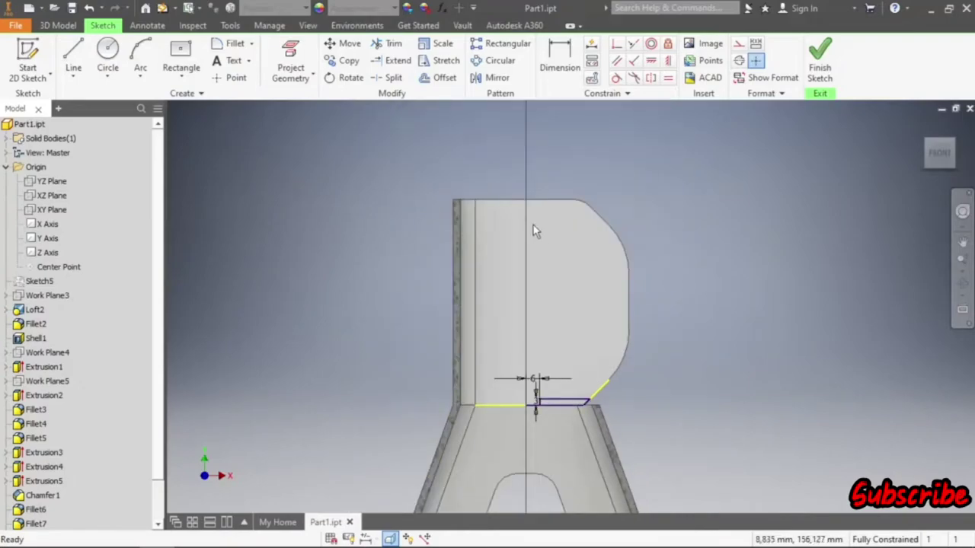
# - Draw a 6 mm line along the post's top edge, then abandon and undo a misplaced 15 dimension
pyautogui.scroll(3, 531, 211)
pyautogui.click(85, 50)
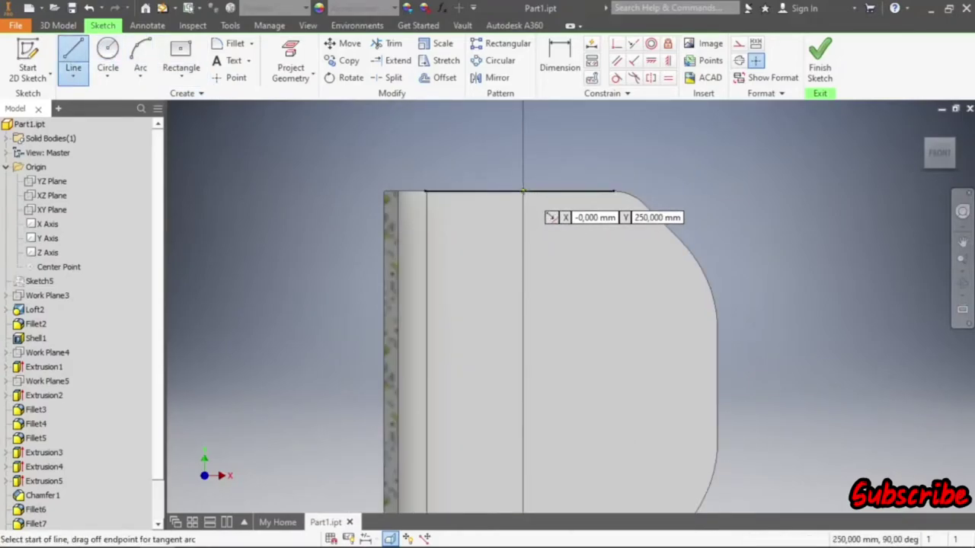
pyautogui.scroll(2, 520, 191)
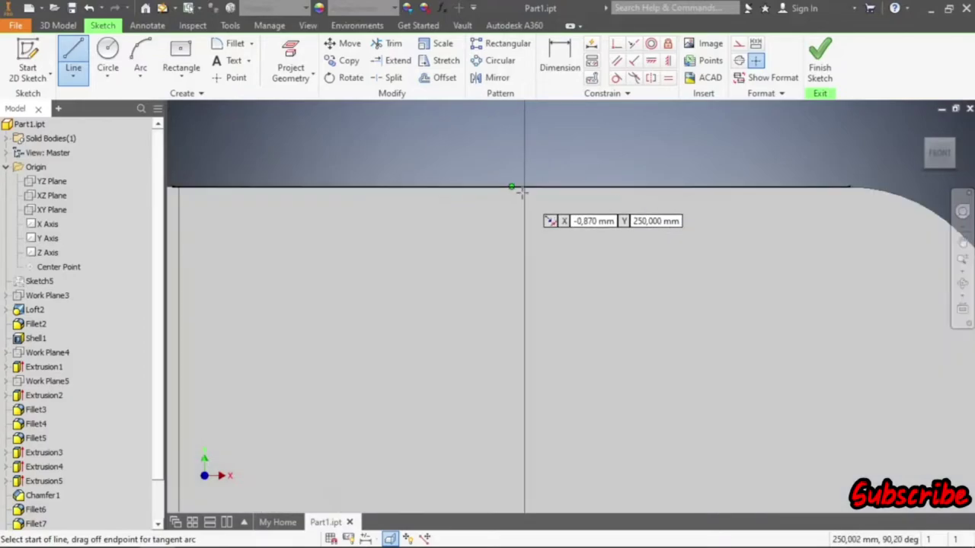
pyautogui.click(524, 187)
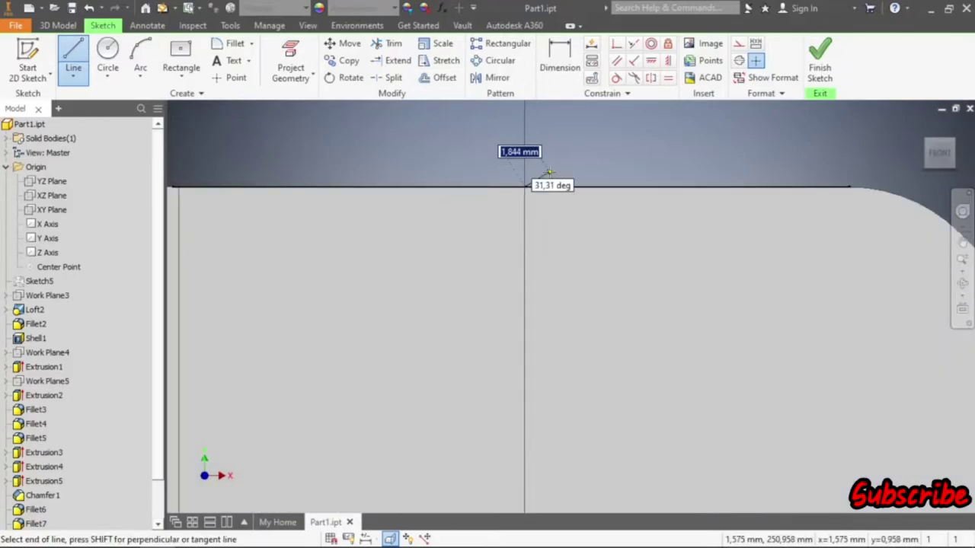
pyautogui.scroll(-2, 537, 190)
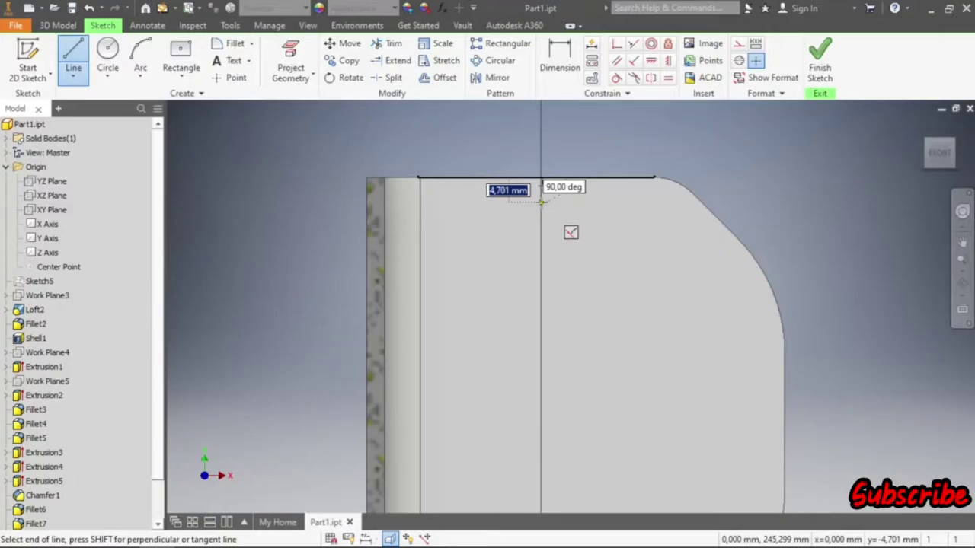
pyautogui.scroll(2, 564, 192)
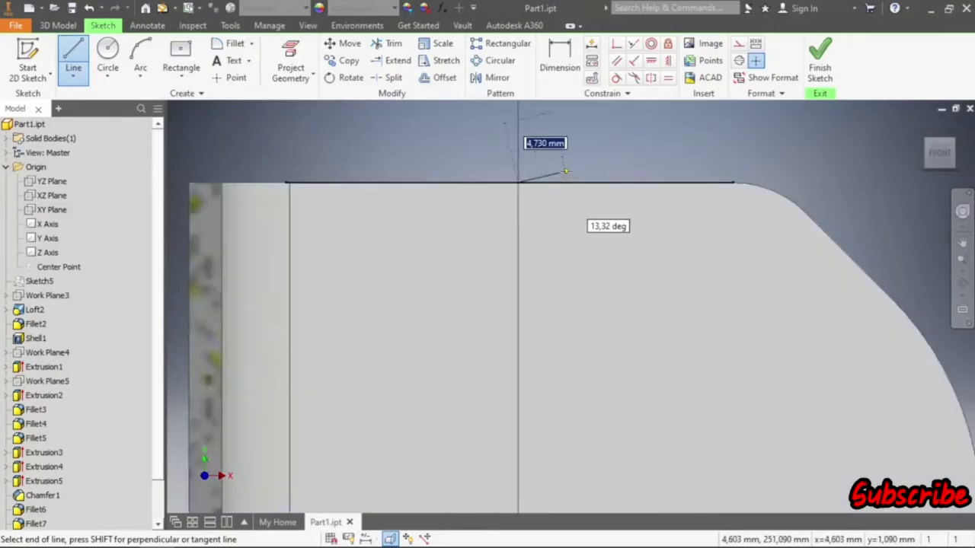
pyautogui.write('6')
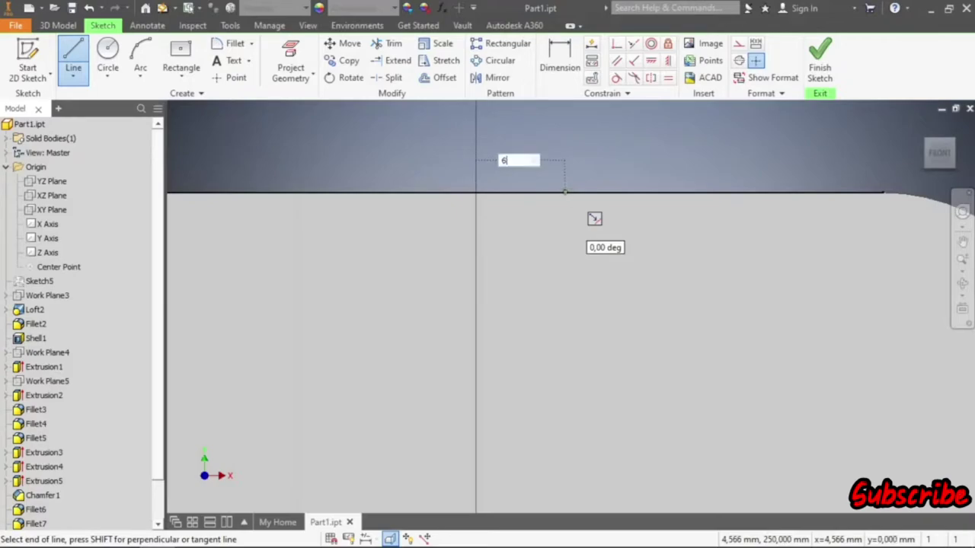
pyautogui.press('Return')
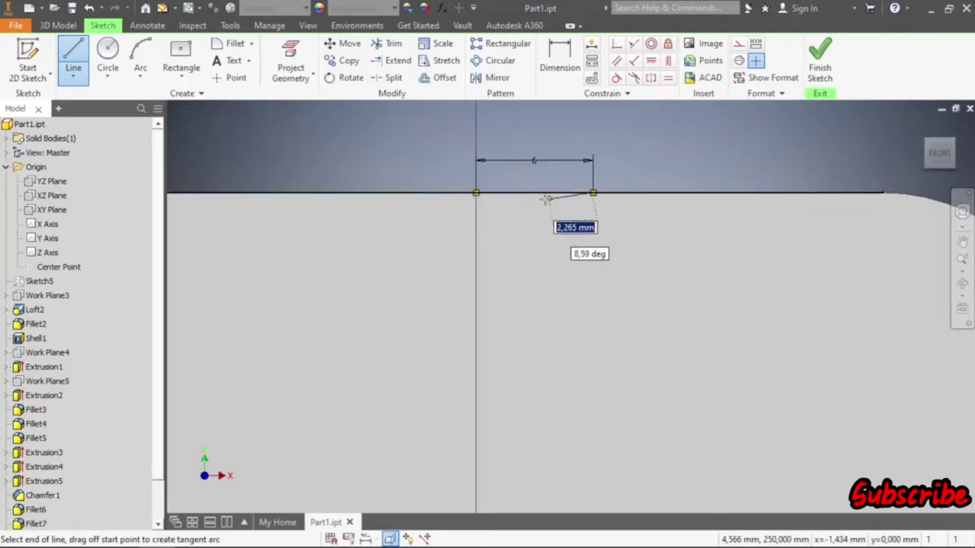
pyautogui.scroll(-3, 578, 209)
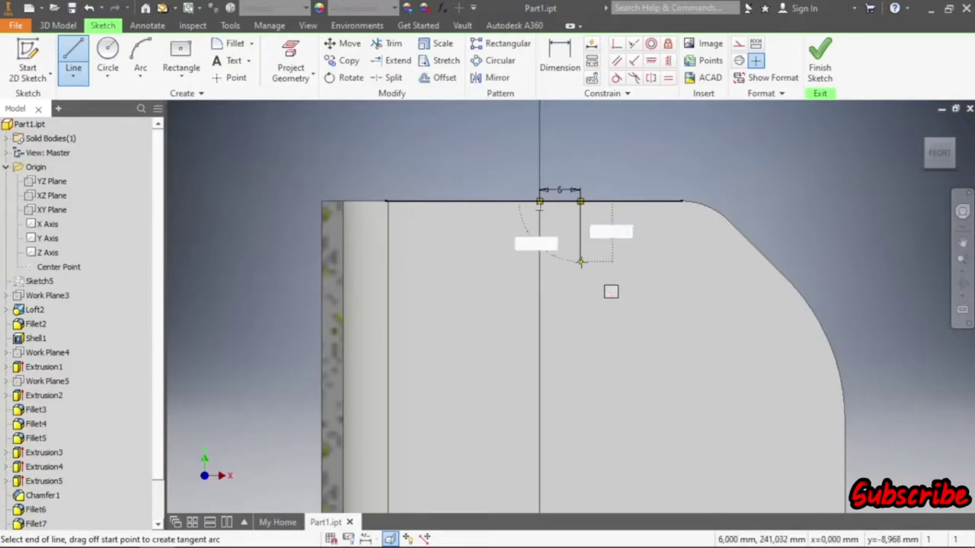
pyautogui.write('15')
pyautogui.press('Tab')
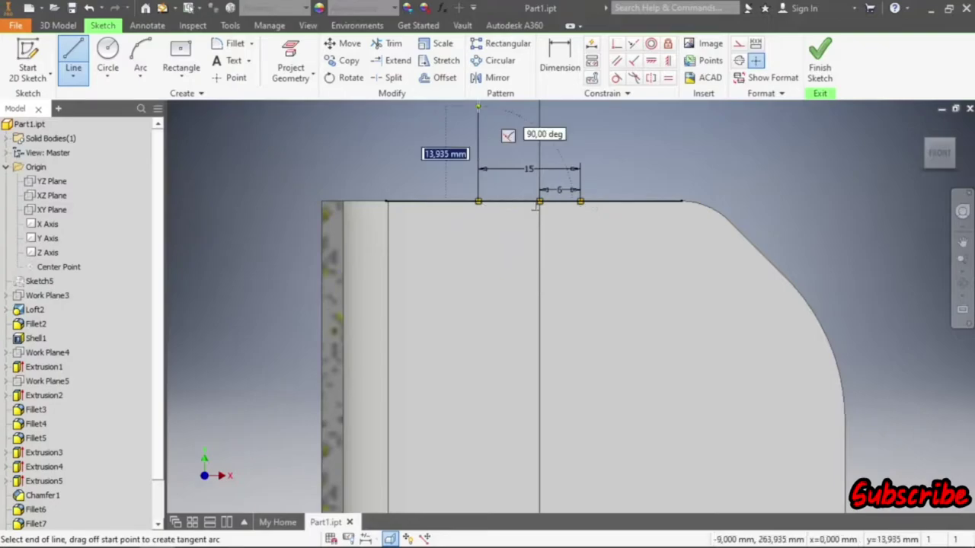
pyautogui.rightClick(466, 171)
pyautogui.click(373, 163)
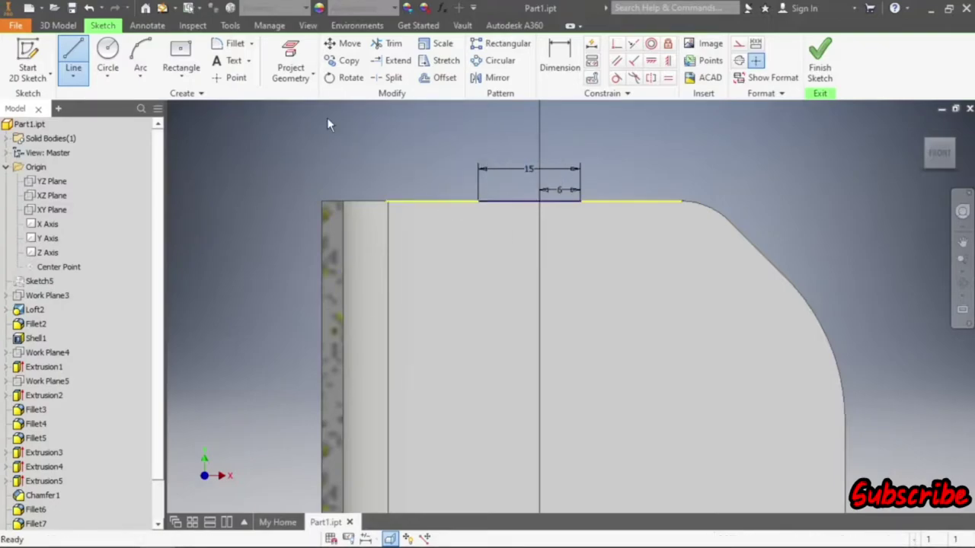
pyautogui.click(89, 7)
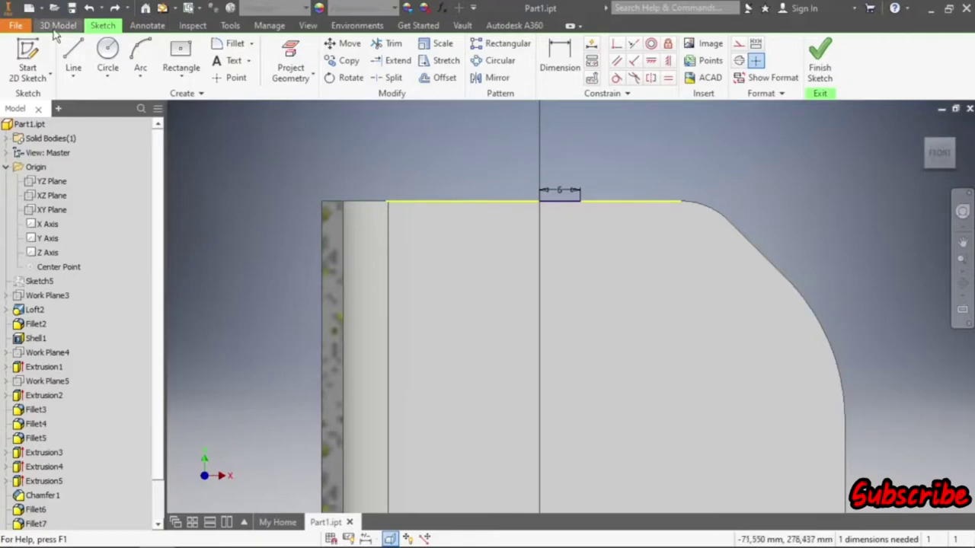
# - Draw the slot from the top edge: 15 mm down, 3 mm across, 12 mm up
pyautogui.click(73, 54)
pyautogui.click(580, 201)
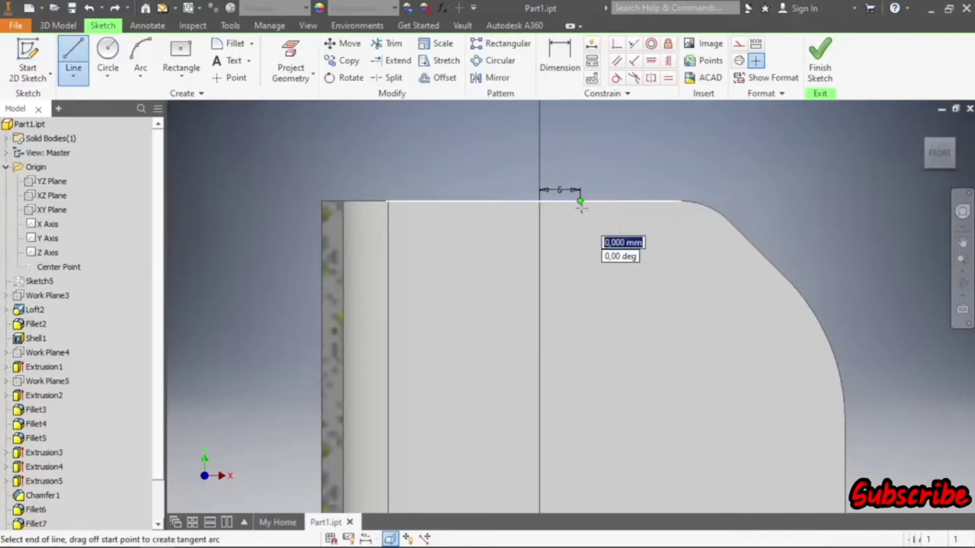
pyautogui.write('15')
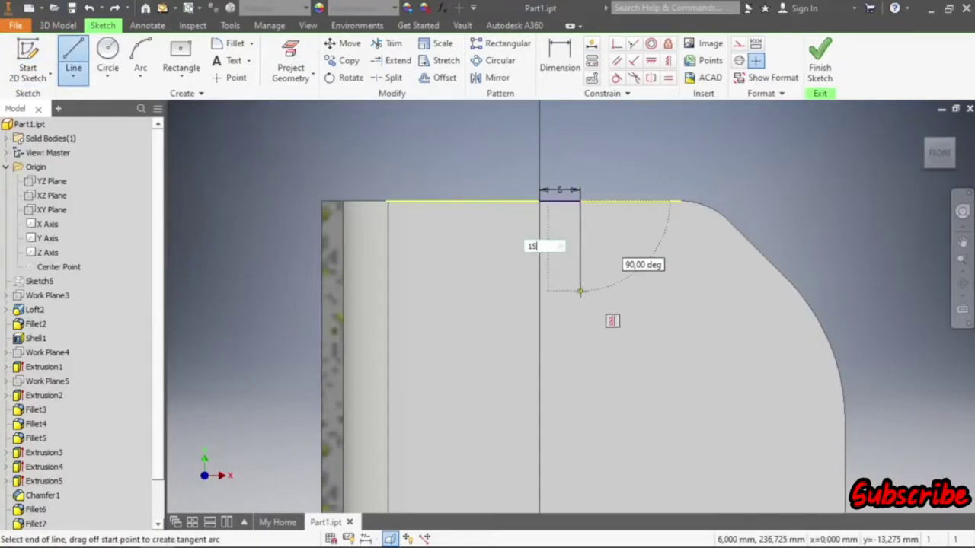
pyautogui.press('Return')
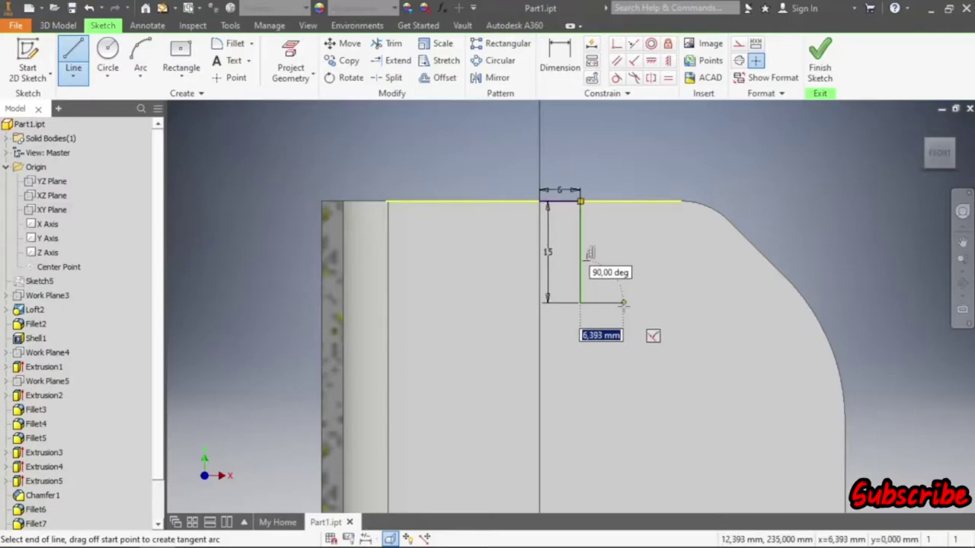
pyautogui.write('3')
pyautogui.press('Return')
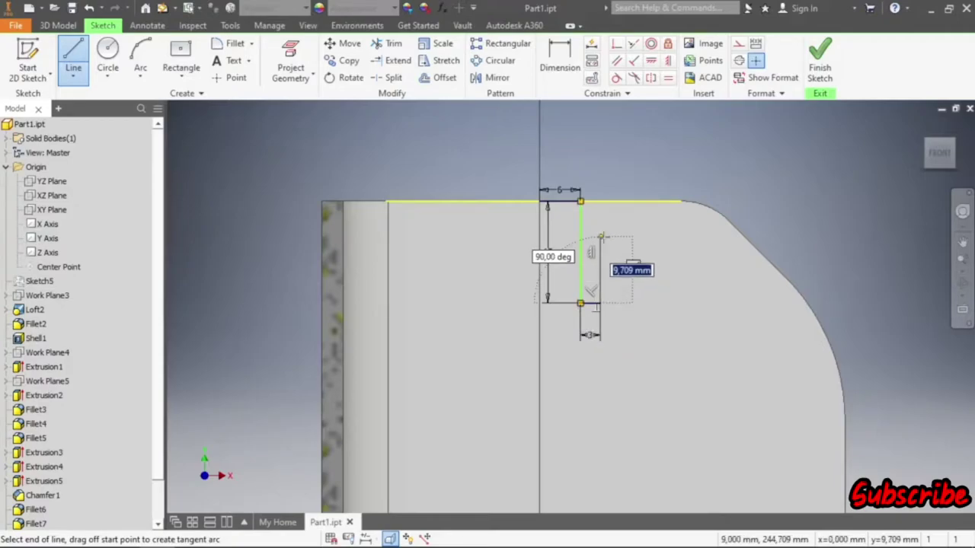
pyautogui.write('12')
pyautogui.press('Return')
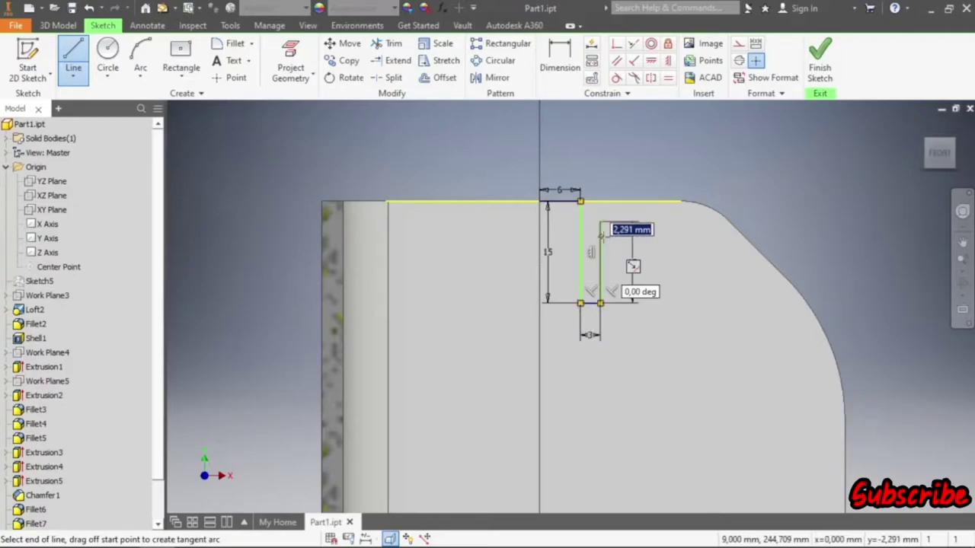
pyautogui.rightClick(680, 174)
pyautogui.click(723, 174)
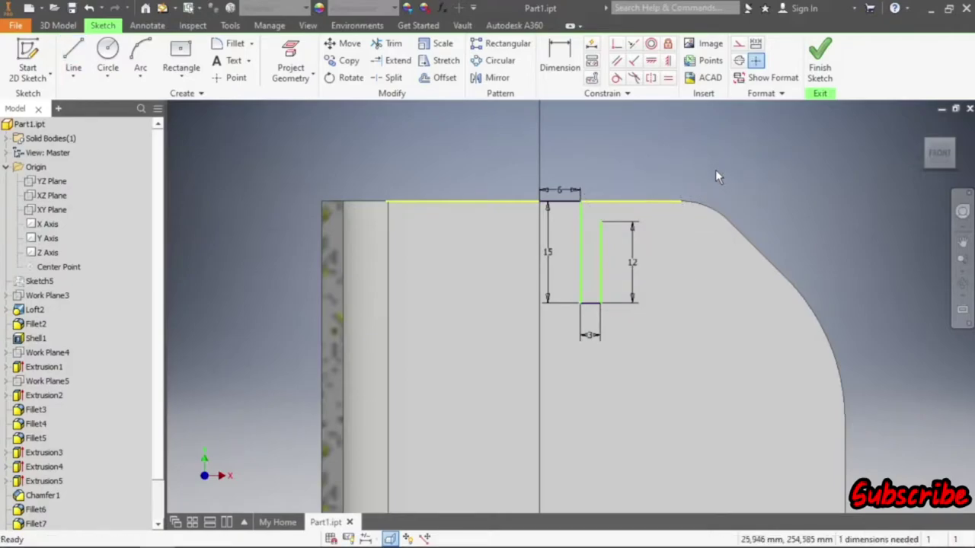
pyautogui.scroll(3, 707, 208)
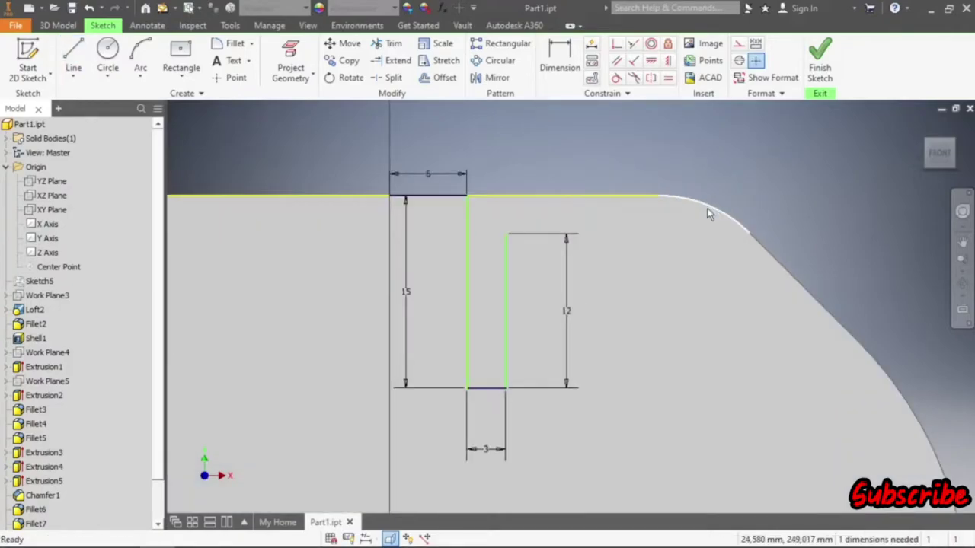
pyautogui.rightClick(638, 198)
pyautogui.click(649, 111)
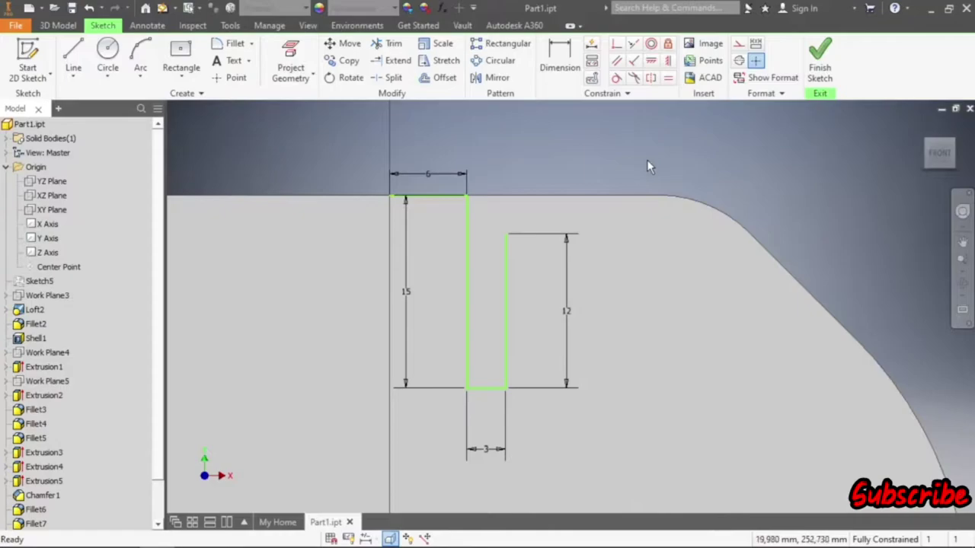
pyautogui.scroll(-3, 647, 159)
# - Project the rounded top-right corner arc into the sketch and select it for offsetting
pyautogui.click(290, 61)
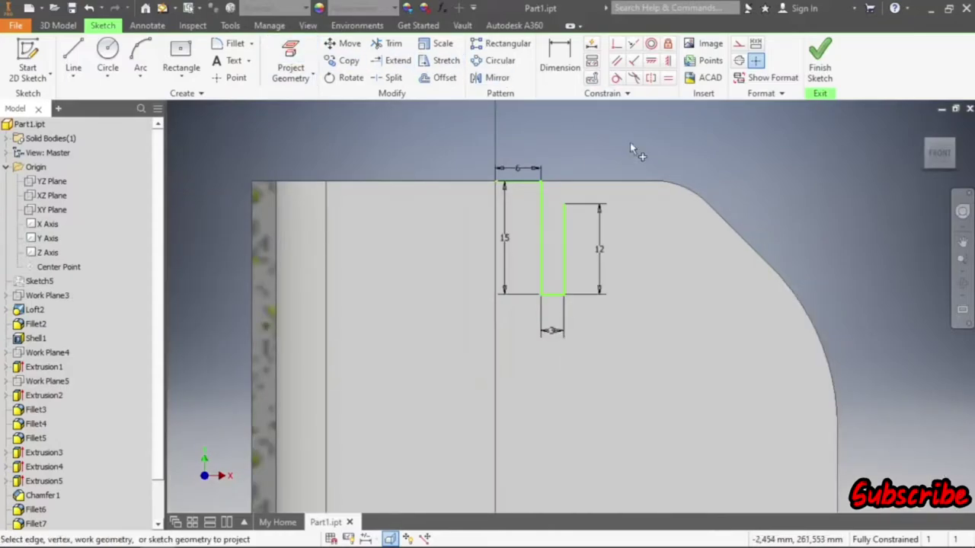
pyautogui.click(680, 189)
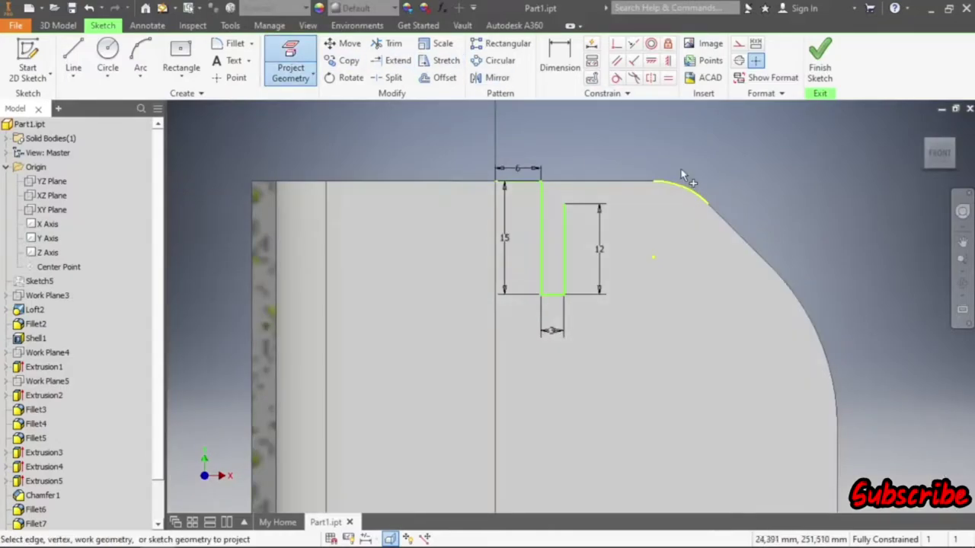
pyautogui.click(438, 78)
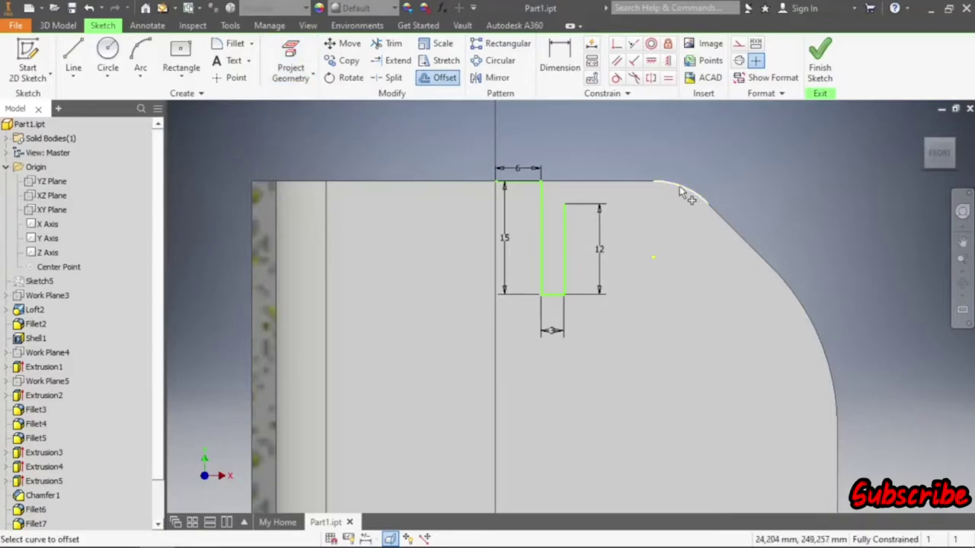
pyautogui.click(680, 190)
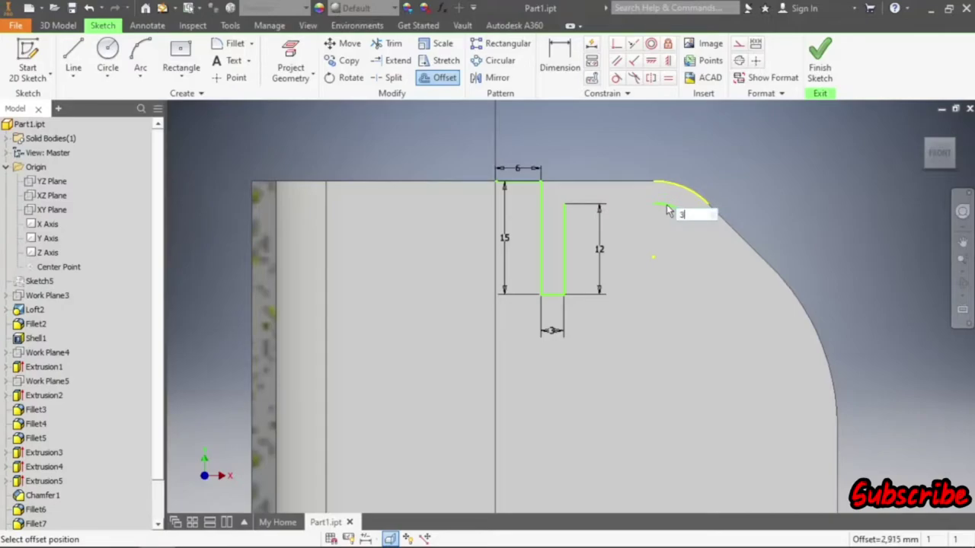
# - Offset the corner arc by 3 mm
pyautogui.write('3')
pyautogui.press('Return')
pyautogui.rightClick(761, 144)
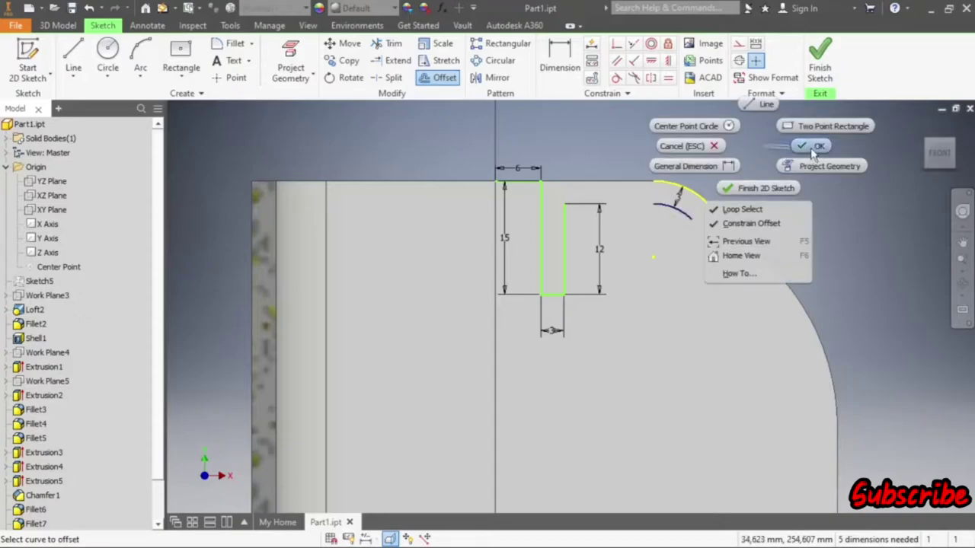
pyautogui.click(810, 146)
# - Draw a line from the offset arc's end to the top of the slot wall
pyautogui.click(67, 59)
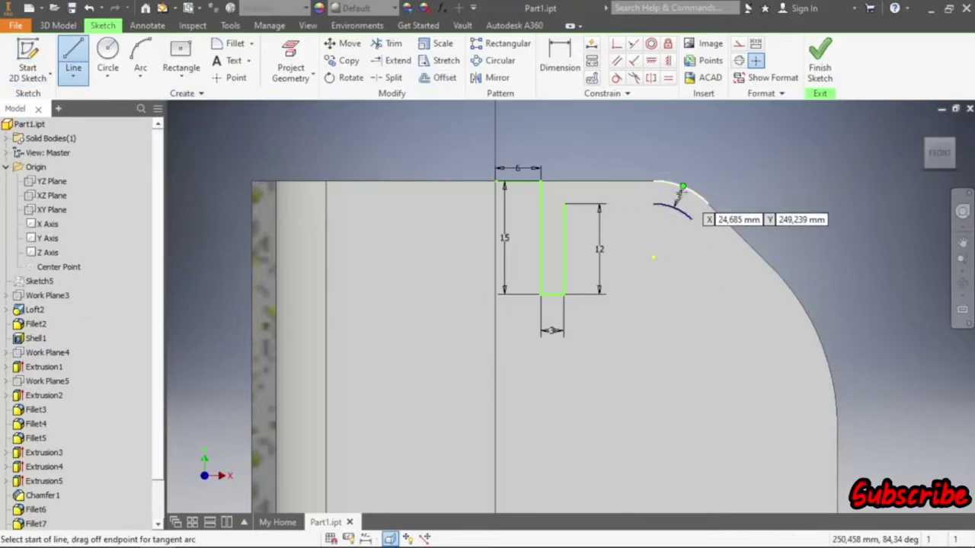
pyautogui.scroll(2, 681, 192)
pyautogui.scroll(2, 662, 211)
pyautogui.click(593, 216)
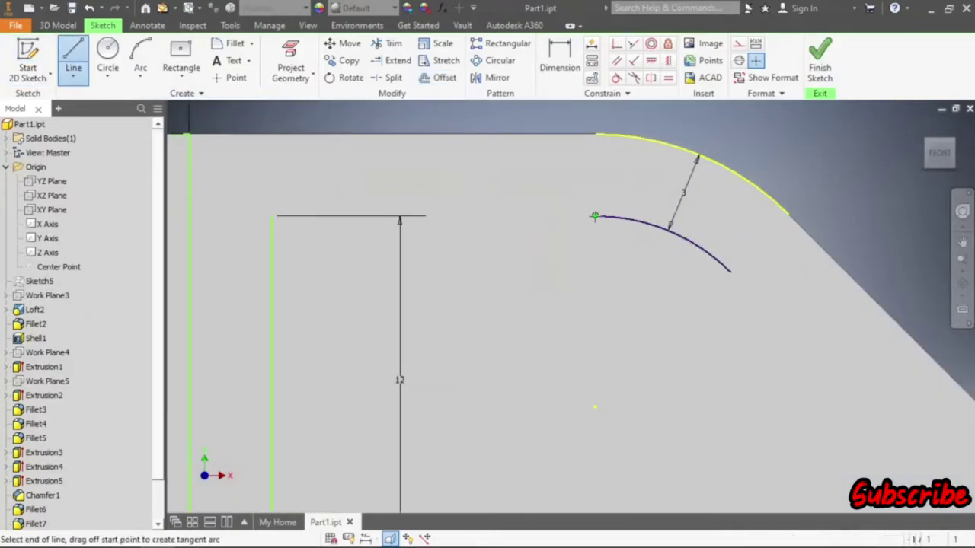
pyautogui.click(272, 218)
pyautogui.rightClick(379, 176)
pyautogui.click(435, 175)
pyautogui.scroll(-3, 479, 164)
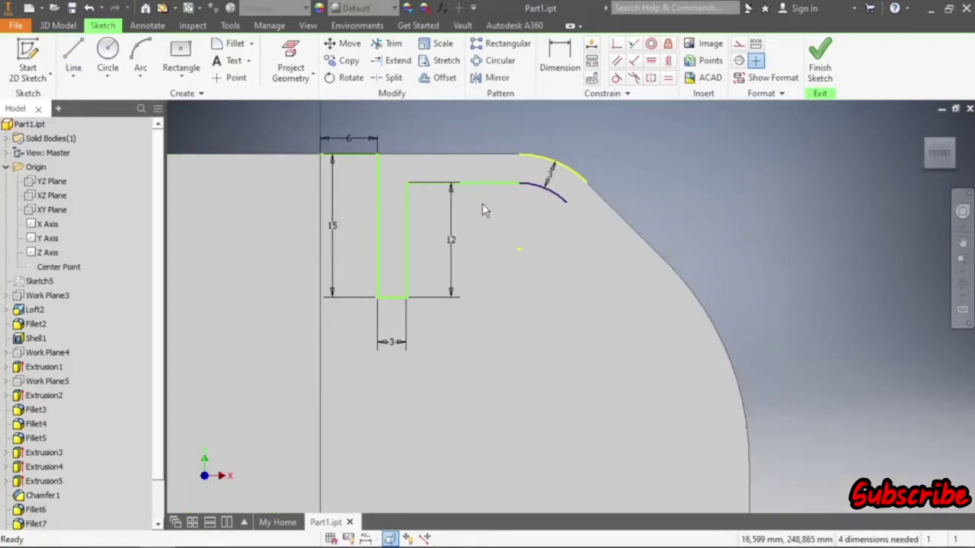
# - Draw a line from the outer arc's end to the inner arc, closing the tooth
pyautogui.click(73, 57)
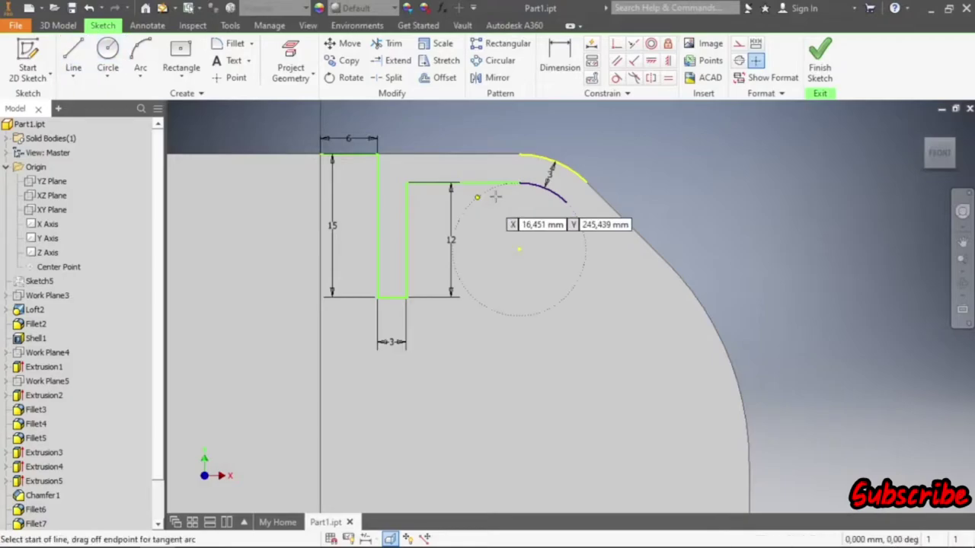
pyautogui.scroll(2, 588, 178)
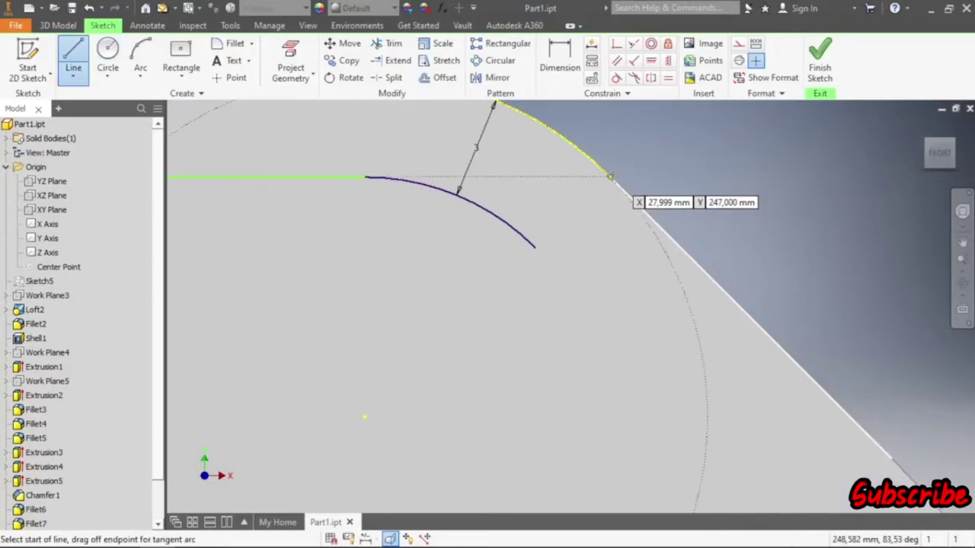
pyautogui.click(608, 175)
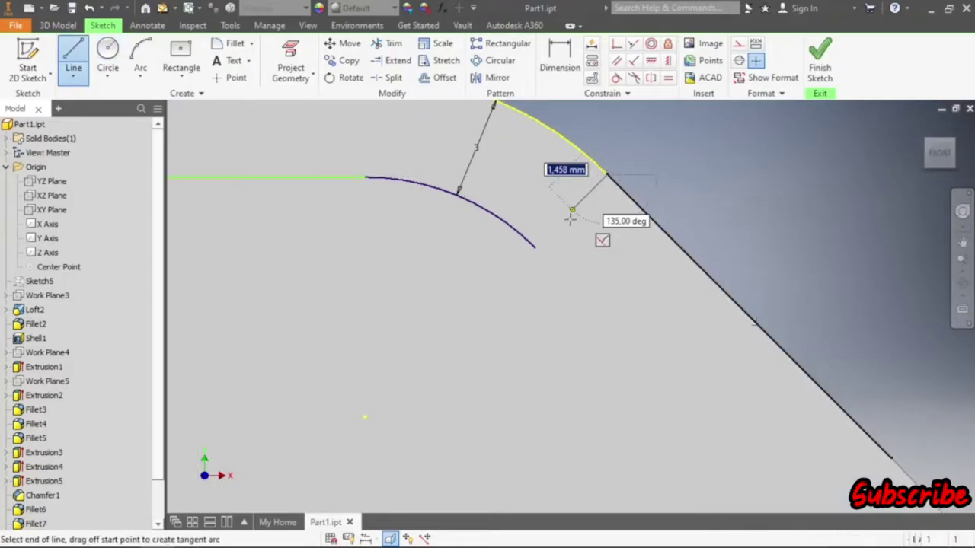
pyautogui.click(536, 247)
pyautogui.rightClick(718, 188)
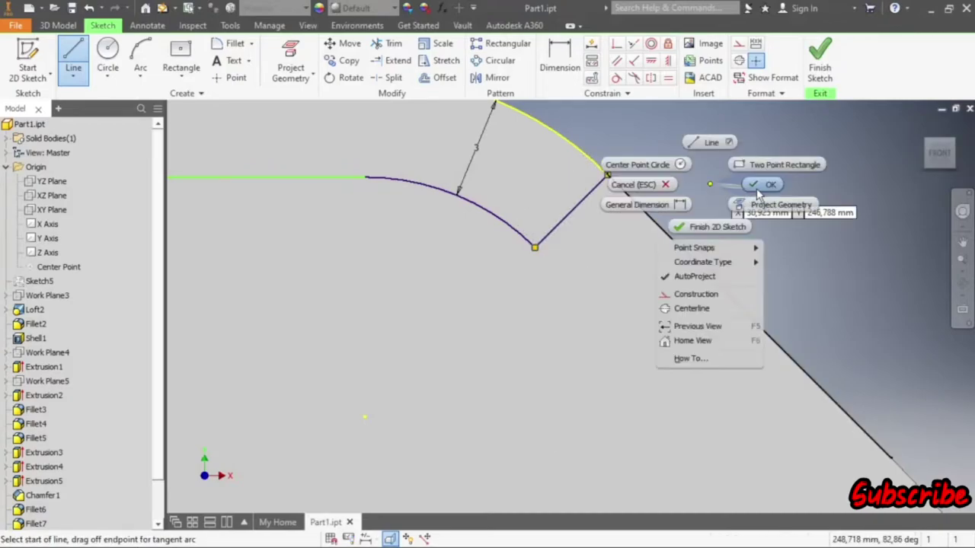
pyautogui.click(707, 144)
pyautogui.scroll(-5, 588, 288)
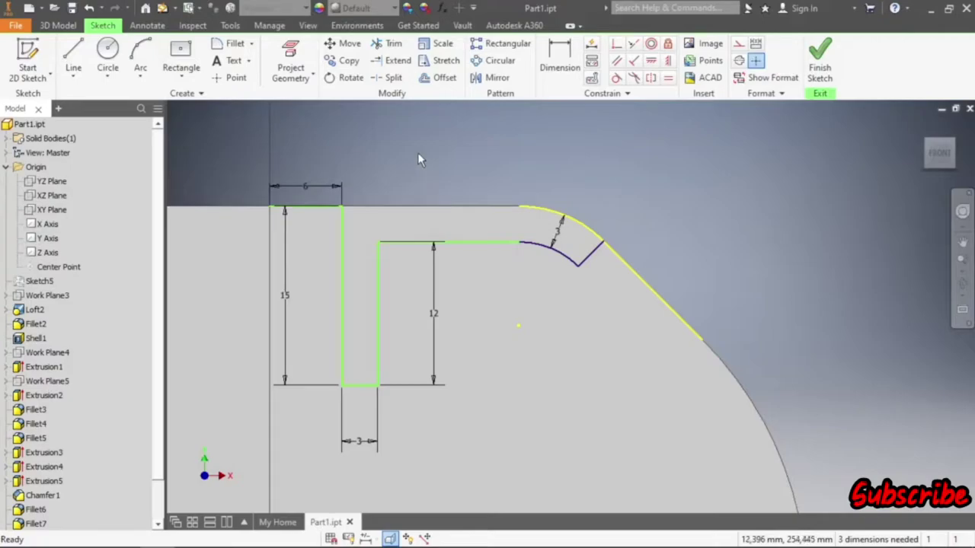
# - Draw the top-edge line from the slot corner to the rounded corner, then finish the sketch
pyautogui.scroll(3, 363, 202)
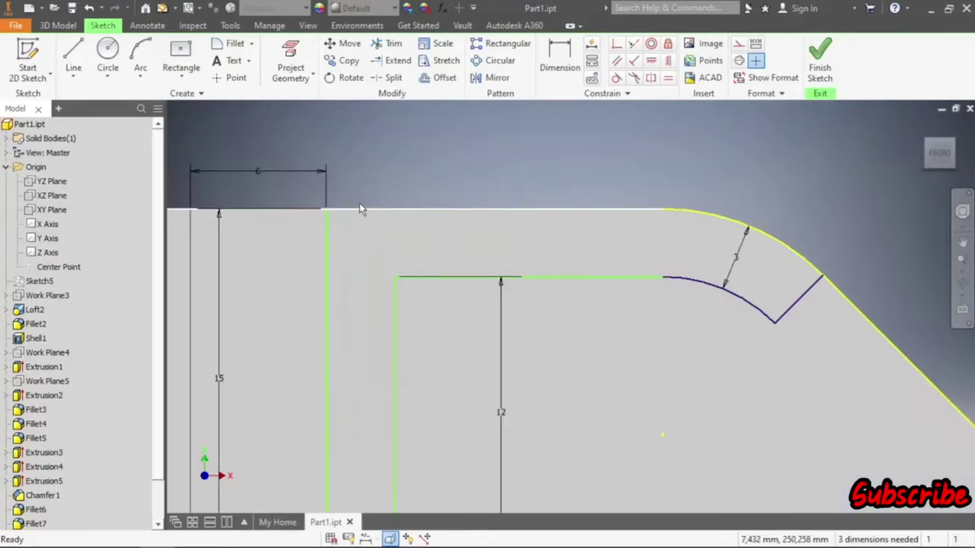
pyautogui.click(73, 57)
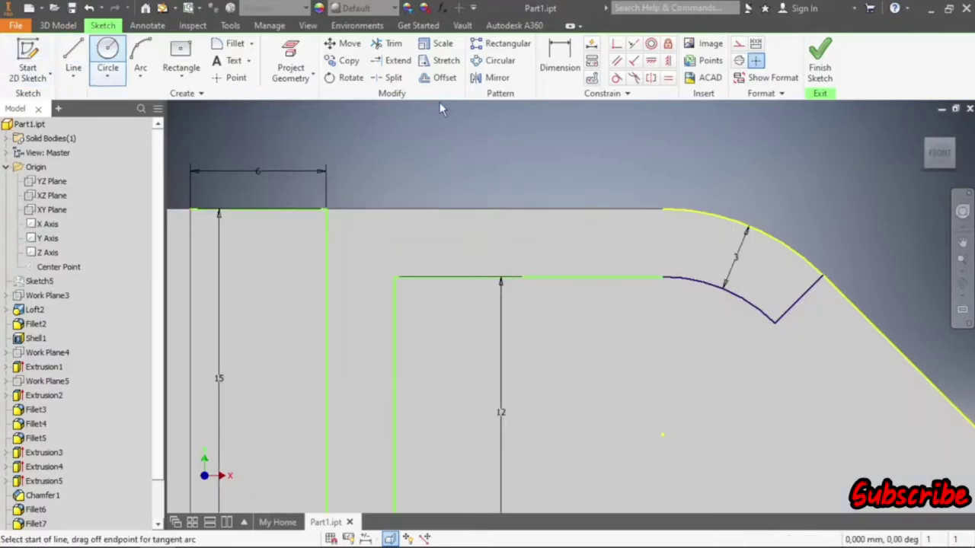
pyautogui.click(326, 208)
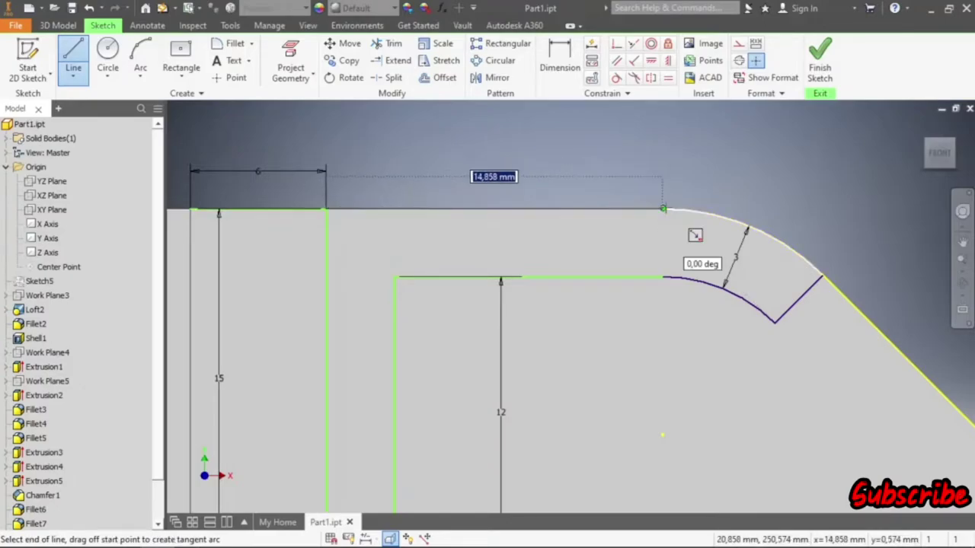
pyautogui.click(662, 208)
pyautogui.rightClick(702, 175)
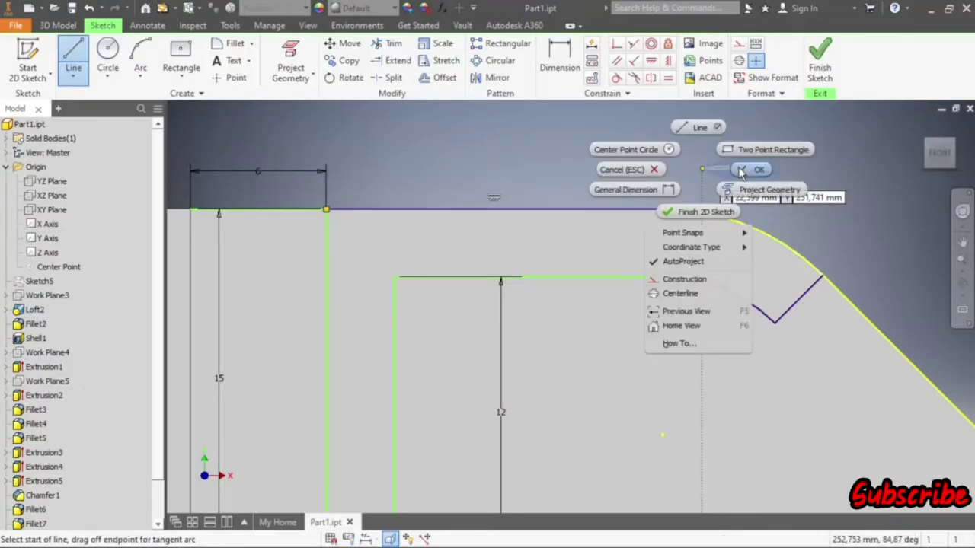
pyautogui.click(720, 177)
pyautogui.click(820, 69)
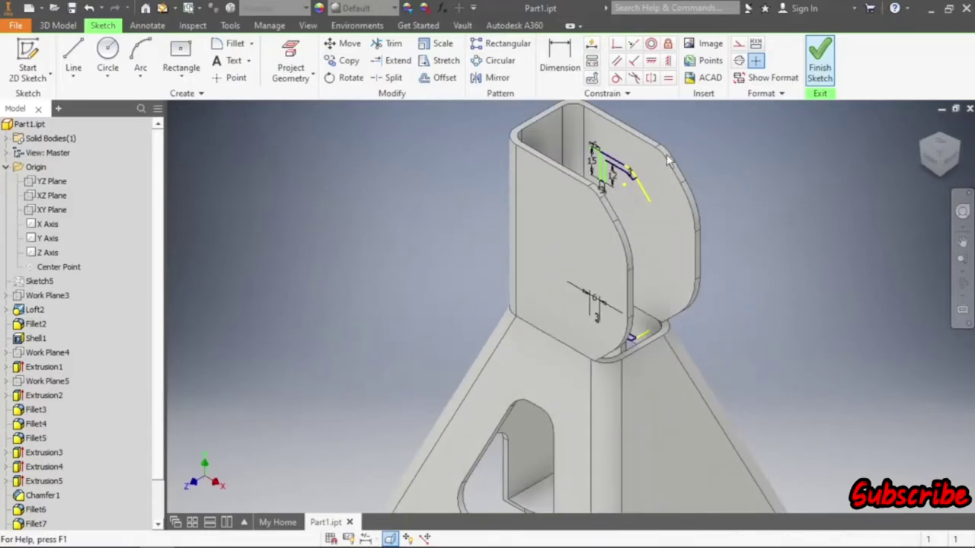
# - Extrude both tooth profiles as a symmetric cut with extents set to All
pyautogui.press('e')
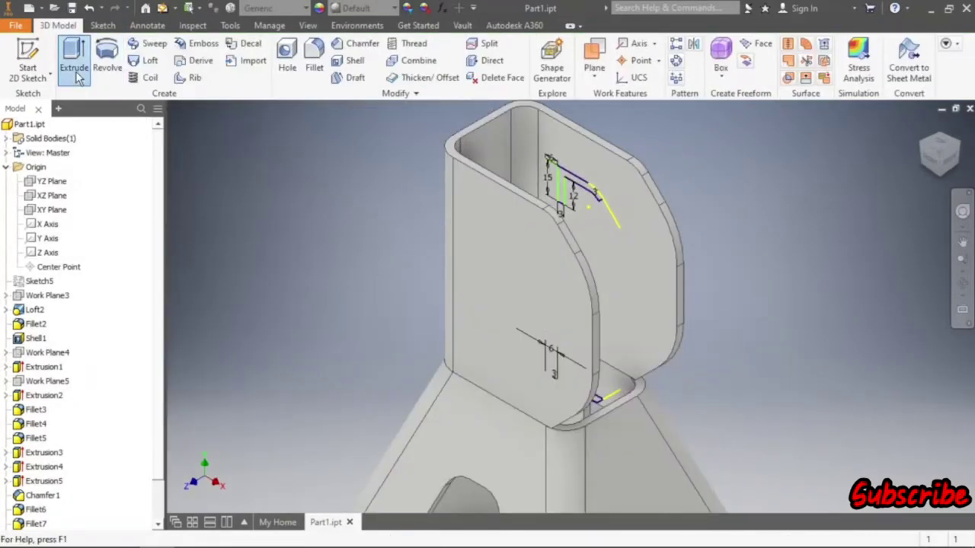
pyautogui.click(576, 187)
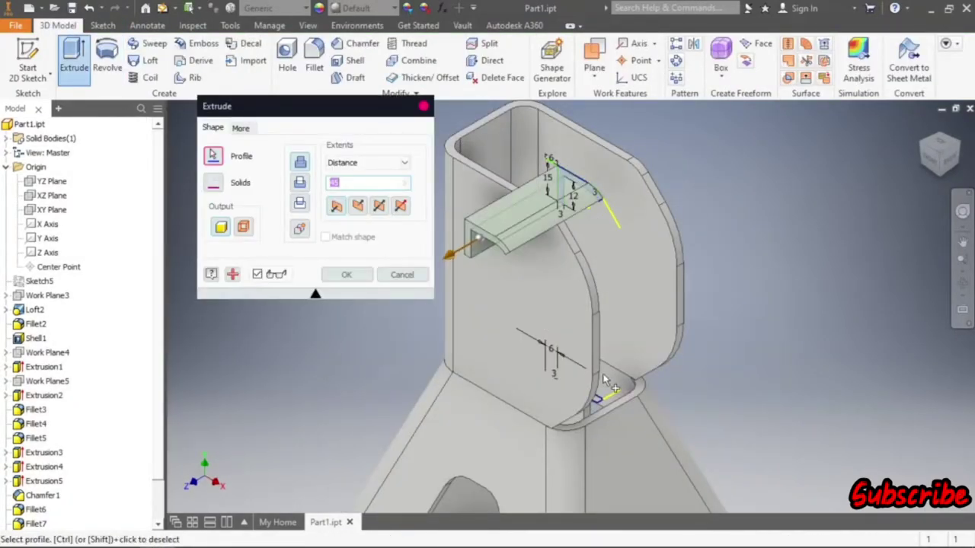
pyautogui.click(599, 405)
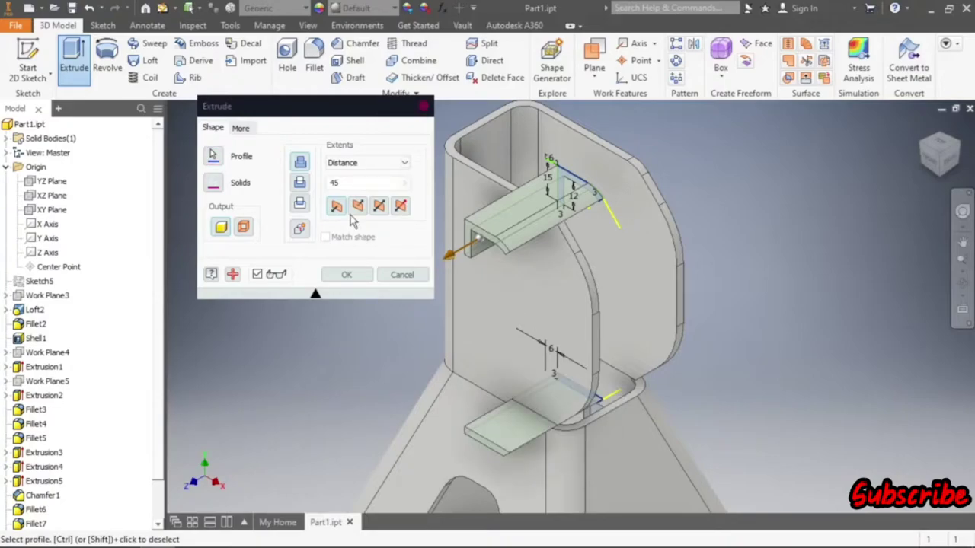
pyautogui.click(380, 207)
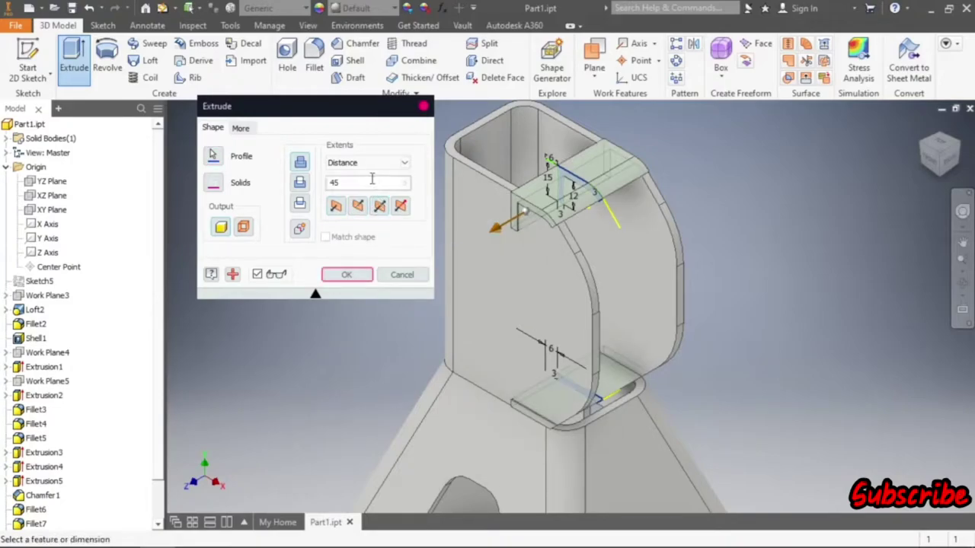
pyautogui.click(369, 163)
pyautogui.click(352, 214)
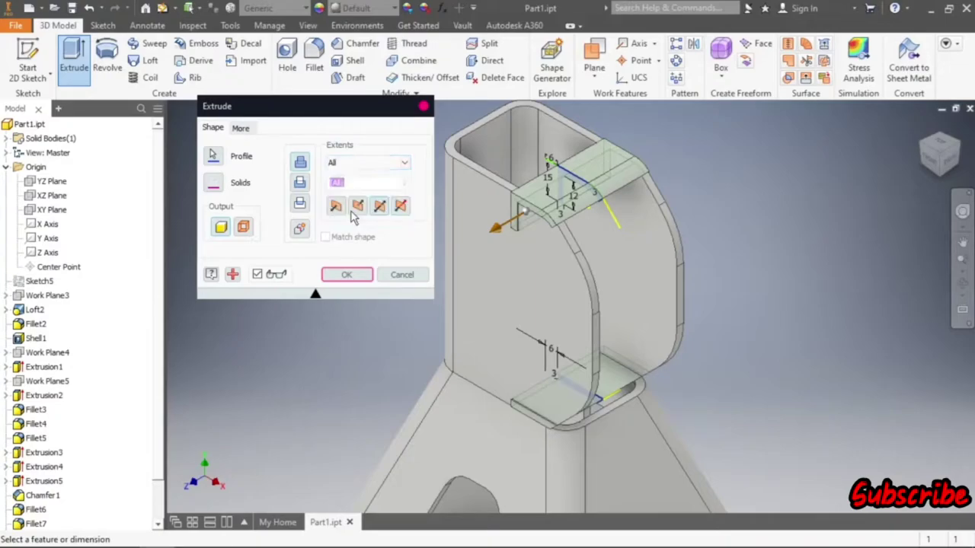
pyautogui.click(346, 275)
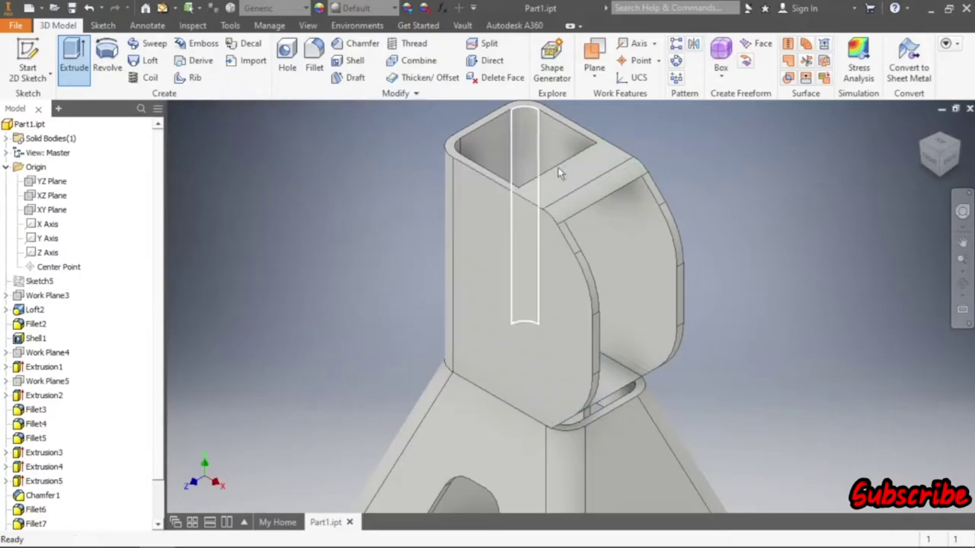
# - Round the slot's inner top edge with a 5 mm fillet
pyautogui.scroll(3, 728, 141)
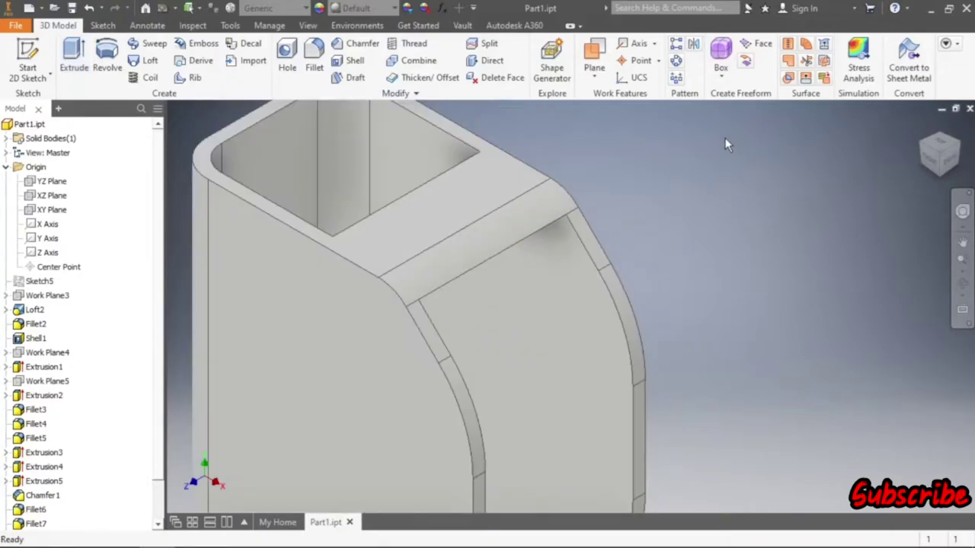
pyautogui.scroll(-3, 704, 195)
pyautogui.click(314, 67)
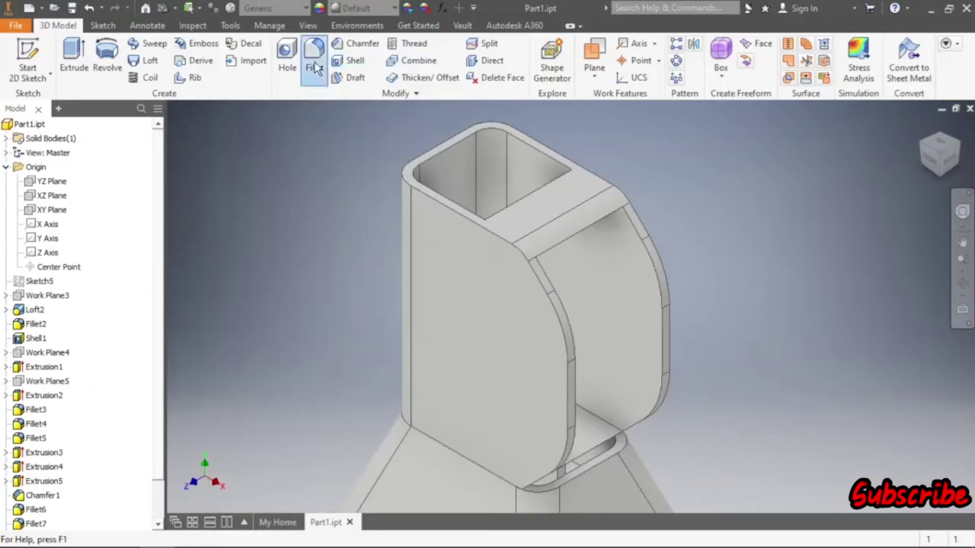
pyautogui.scroll(3, 532, 163)
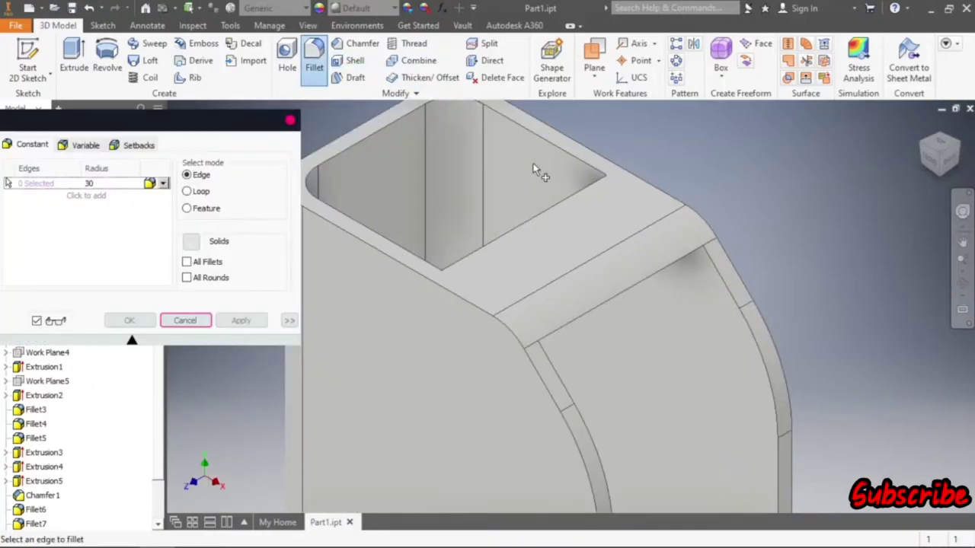
pyautogui.click(555, 203)
pyautogui.click(110, 185)
pyautogui.write('5')
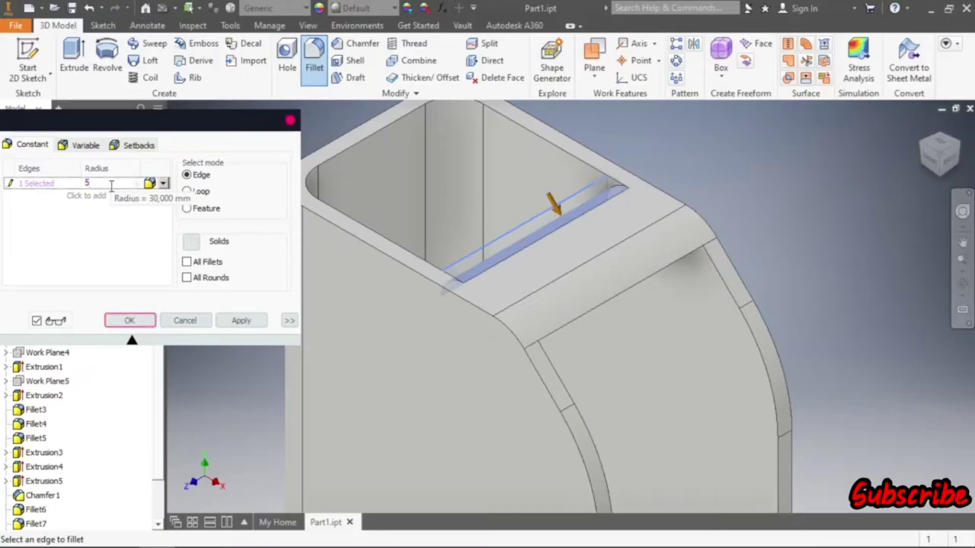
pyautogui.click(240, 320)
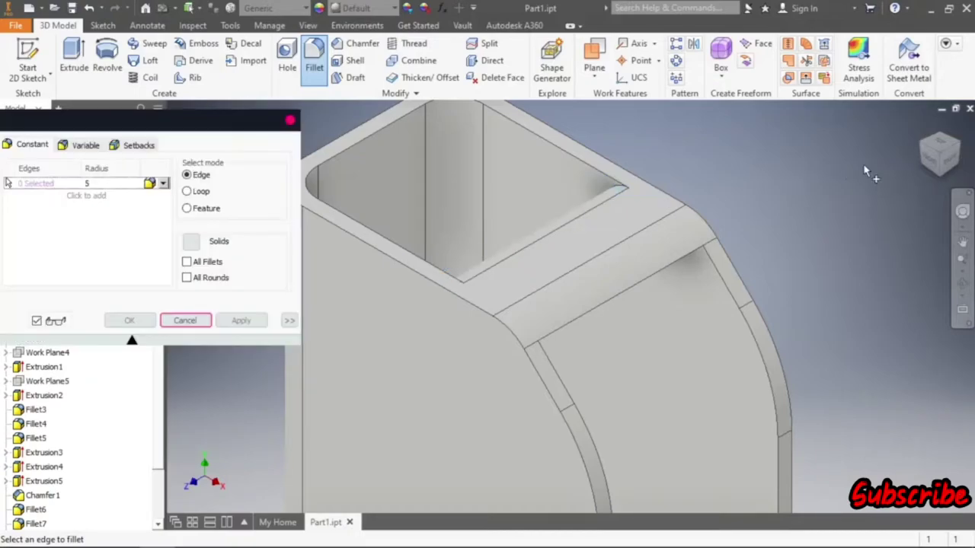
# - In the side view, round the horizontal edge with a 2 mm fillet
pyautogui.click(948, 173)
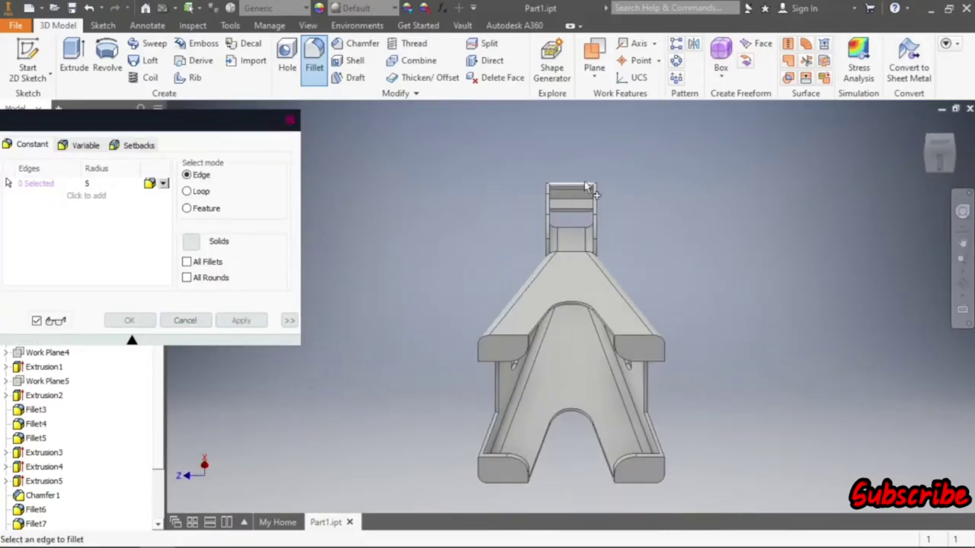
pyautogui.click(577, 216)
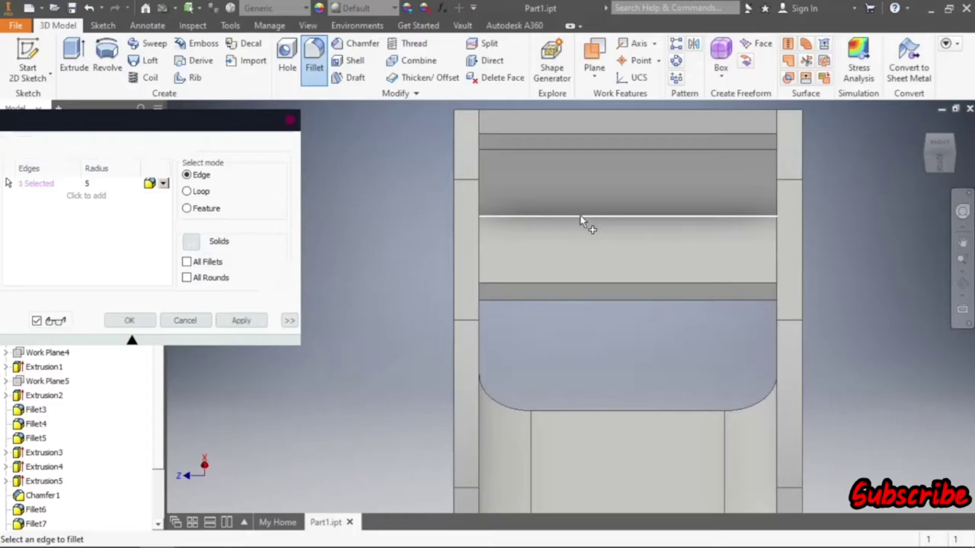
pyautogui.click(95, 197)
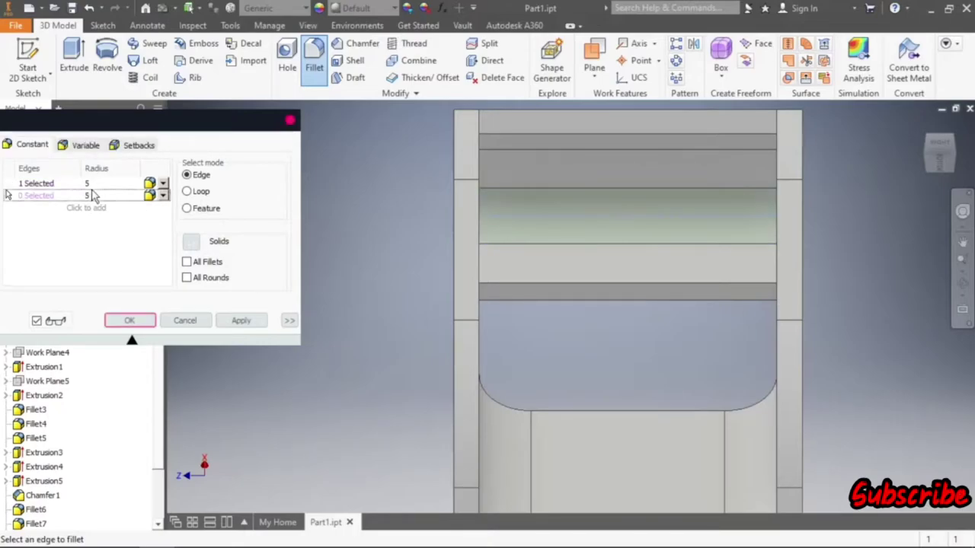
pyautogui.click(290, 124)
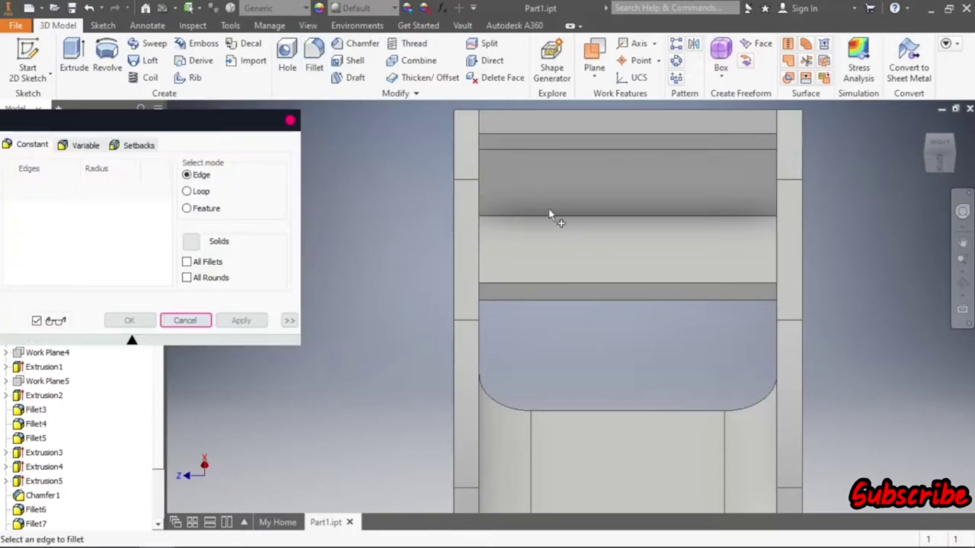
pyautogui.click(554, 217)
pyautogui.click(93, 184)
pyautogui.write('2')
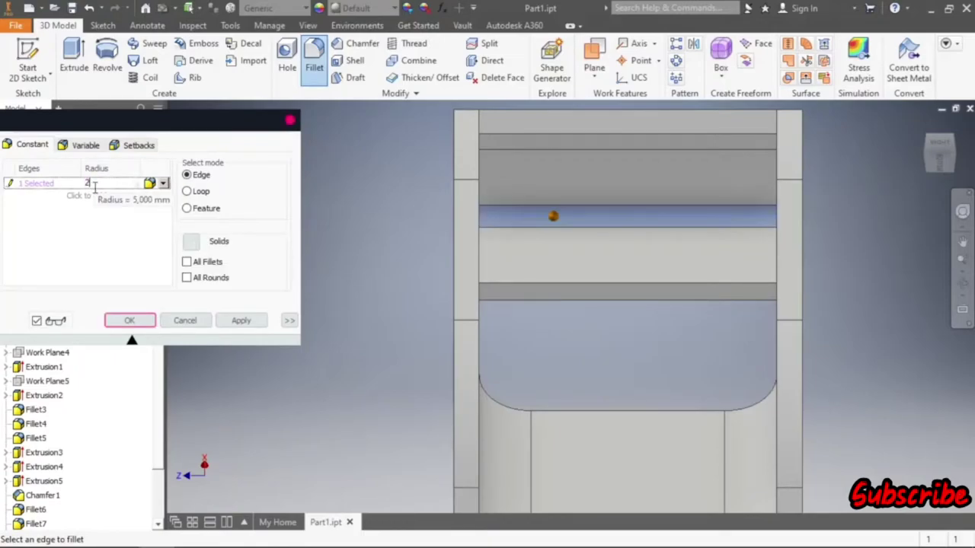
pyautogui.click(233, 326)
# - Close the fillet settings, view the jack stand from several angles, and expand the Origin planes
pyautogui.click(289, 121)
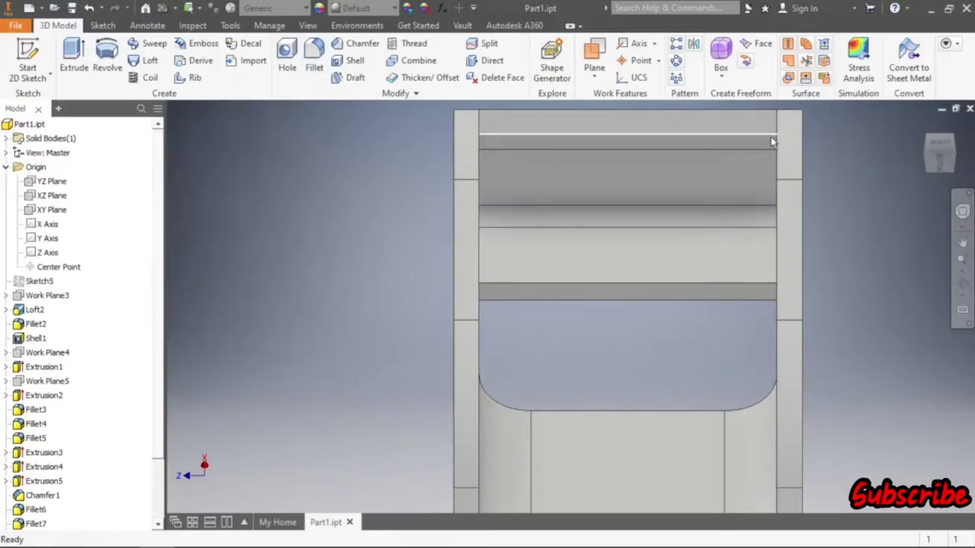
pyautogui.click(941, 146)
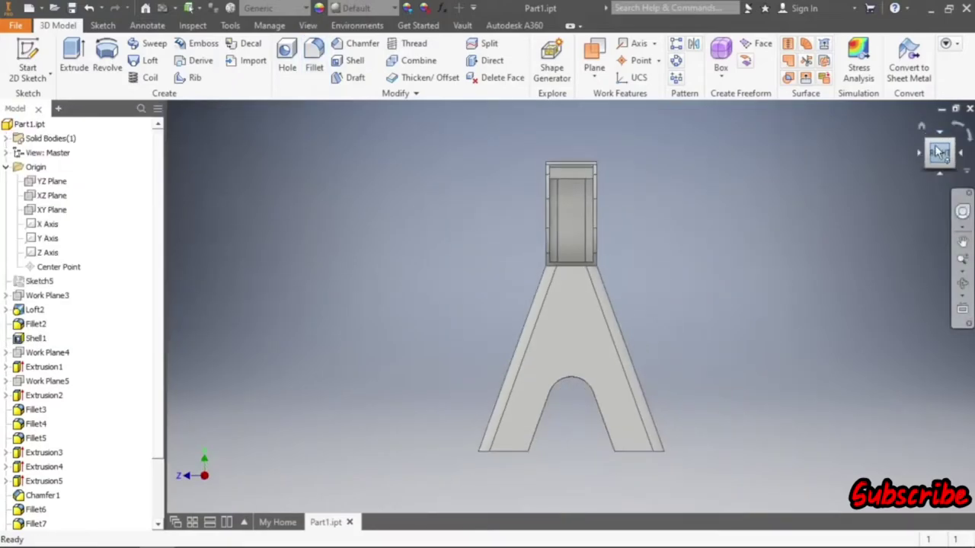
pyautogui.click(928, 147)
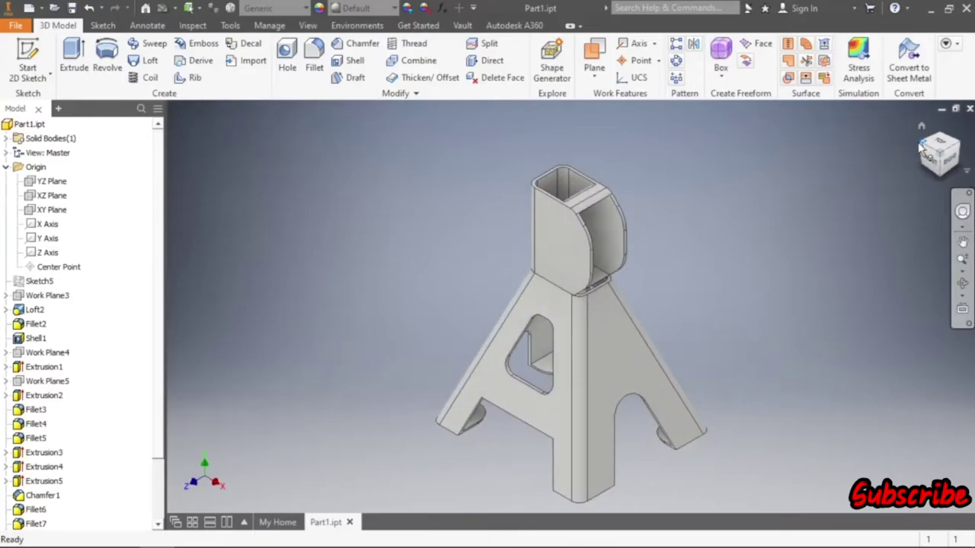
pyautogui.scroll(5, 597, 185)
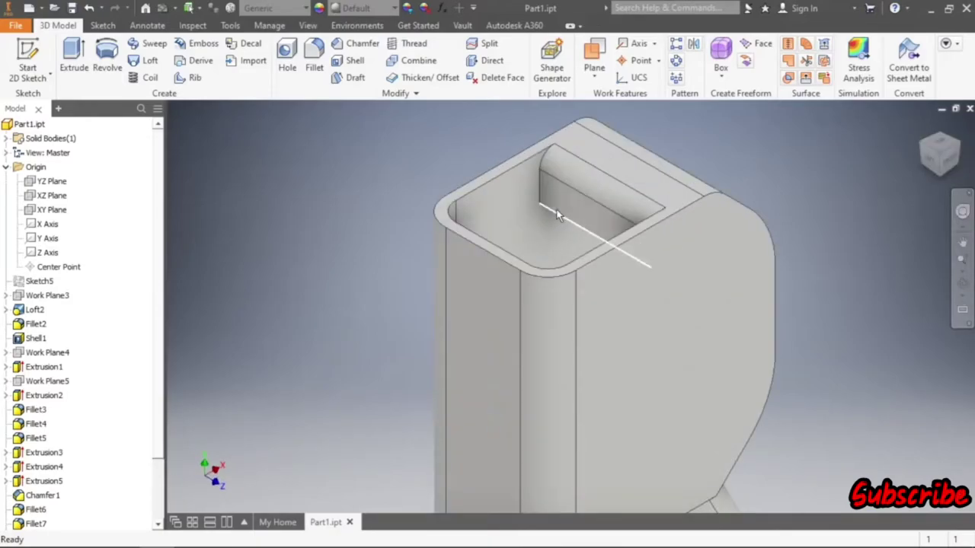
pyautogui.scroll(-3, 556, 216)
pyautogui.click(944, 154)
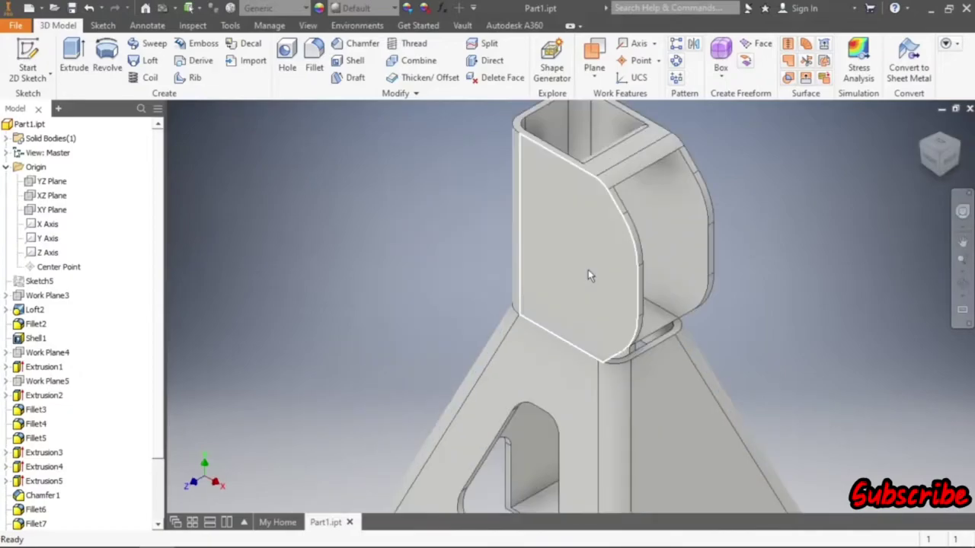
pyautogui.scroll(-5, 588, 270)
pyautogui.scroll(4, 587, 277)
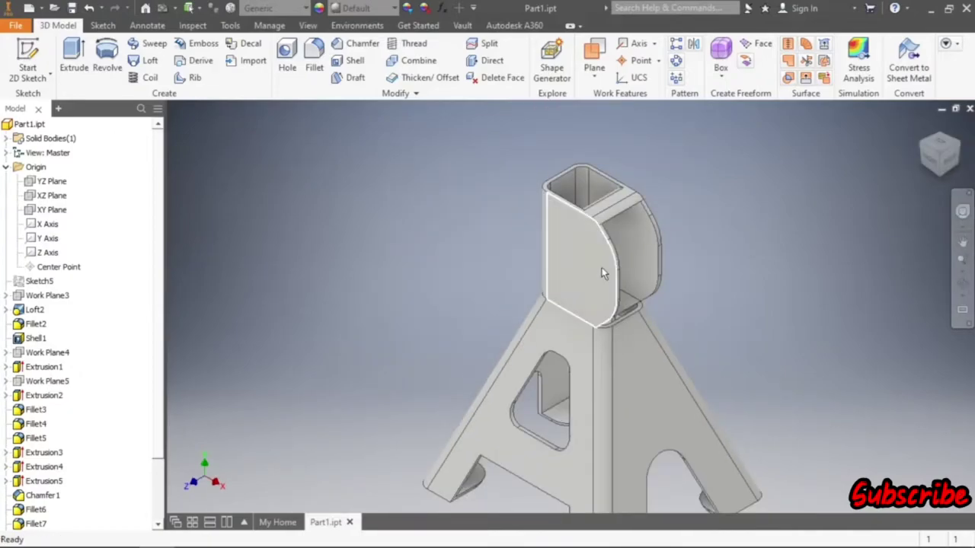
pyautogui.click(60, 196)
# - Start a new 2D sketch on the XY Plane
pyautogui.click(61, 212)
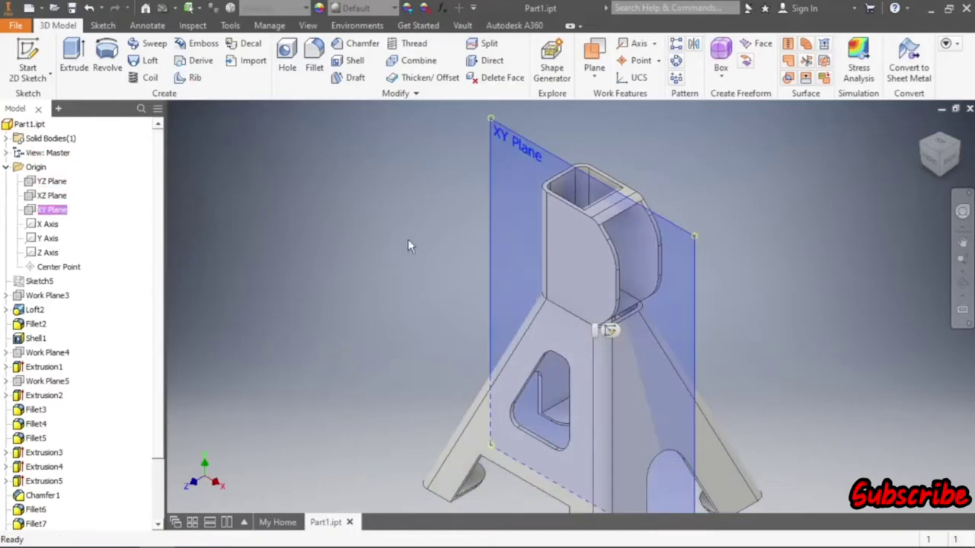
pyautogui.press('s')
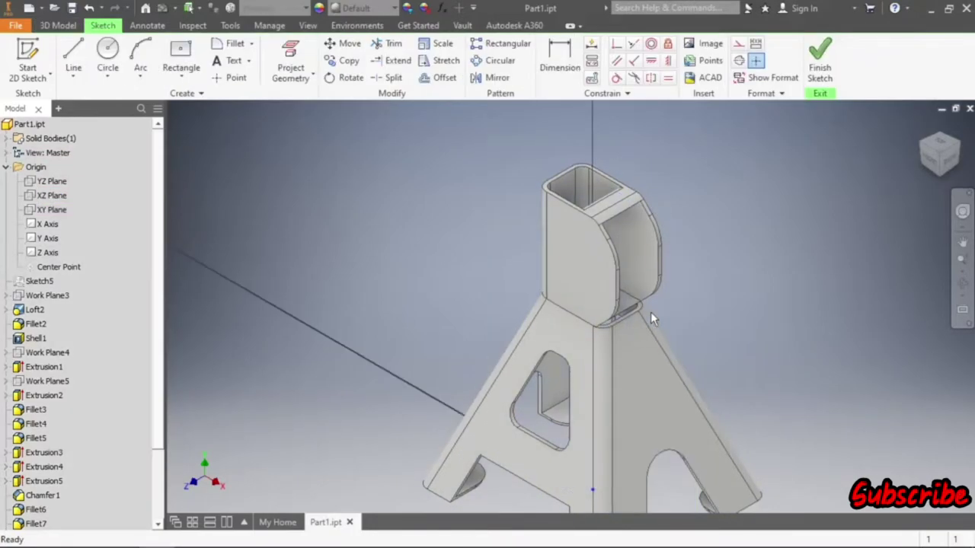
pyautogui.scroll(5, 578, 242)
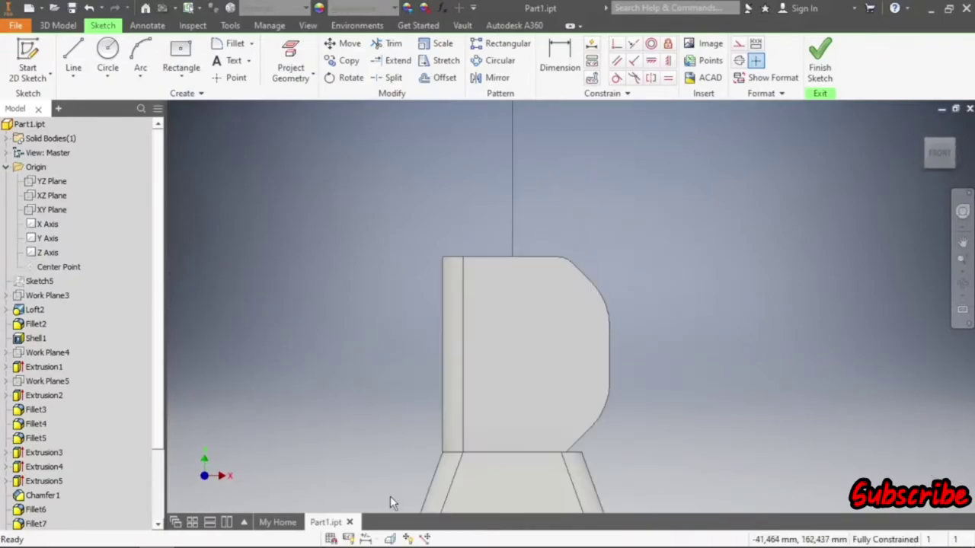
pyautogui.scroll(2, 456, 489)
pyautogui.scroll(2, 501, 429)
pyautogui.scroll(-2, 538, 329)
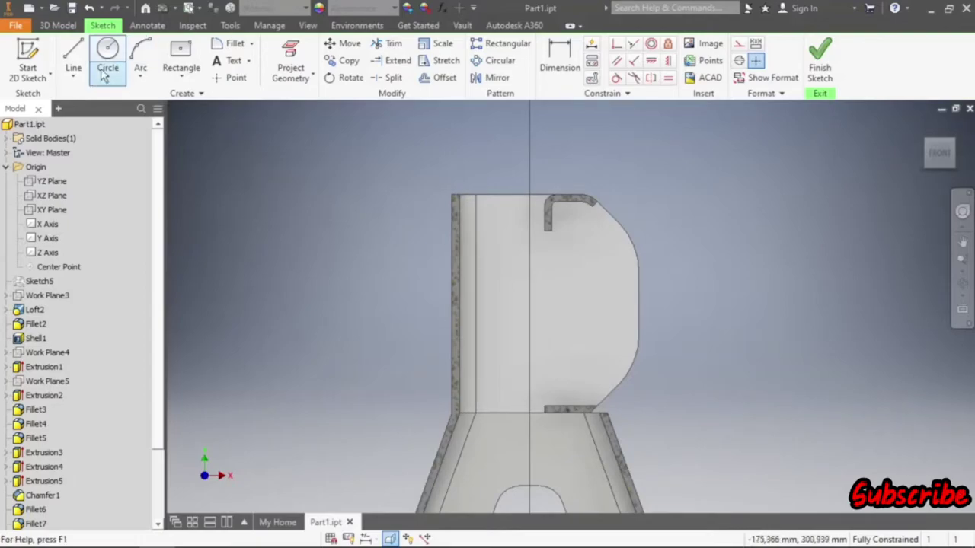
# - Draw a 50 mm line from the base of the stand's head
pyautogui.click(73, 52)
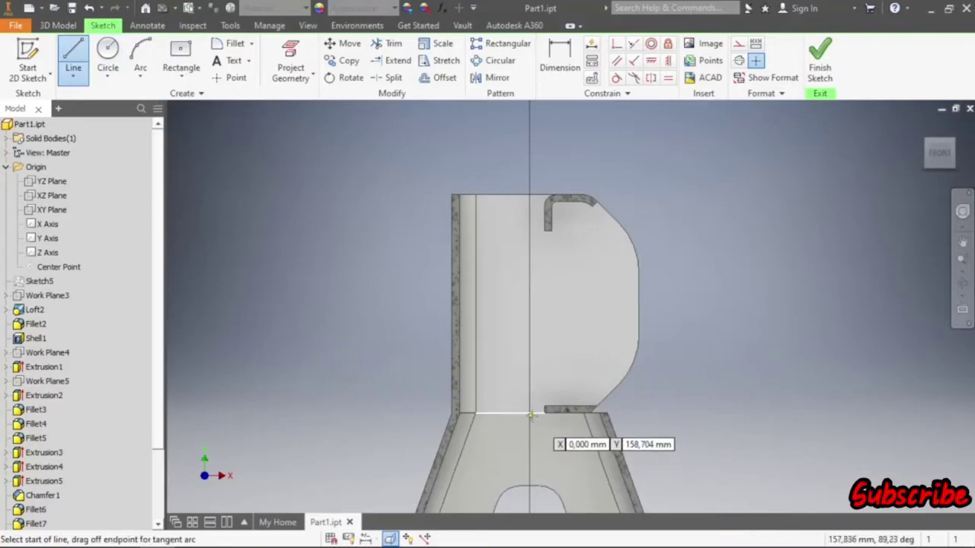
pyautogui.scroll(3, 529, 413)
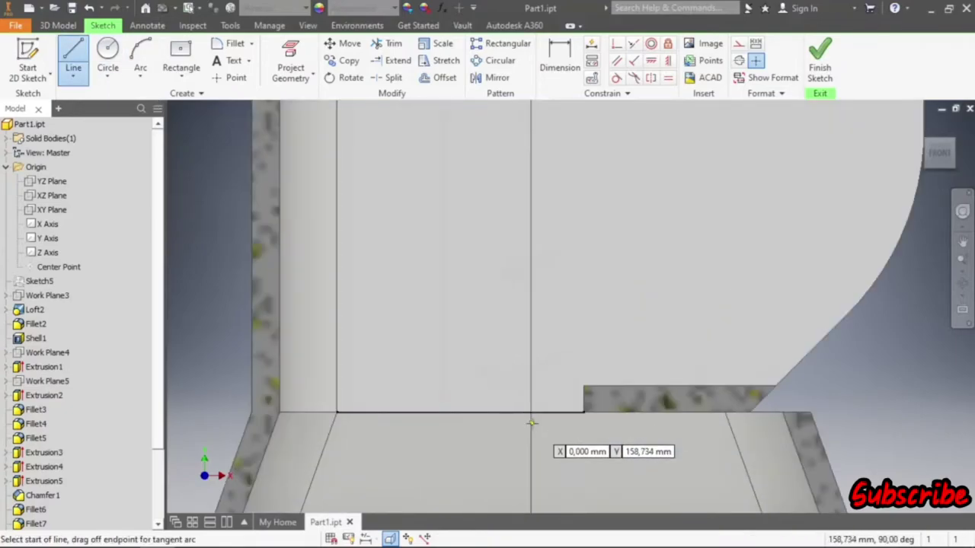
pyautogui.click(531, 412)
pyautogui.scroll(-3, 530, 412)
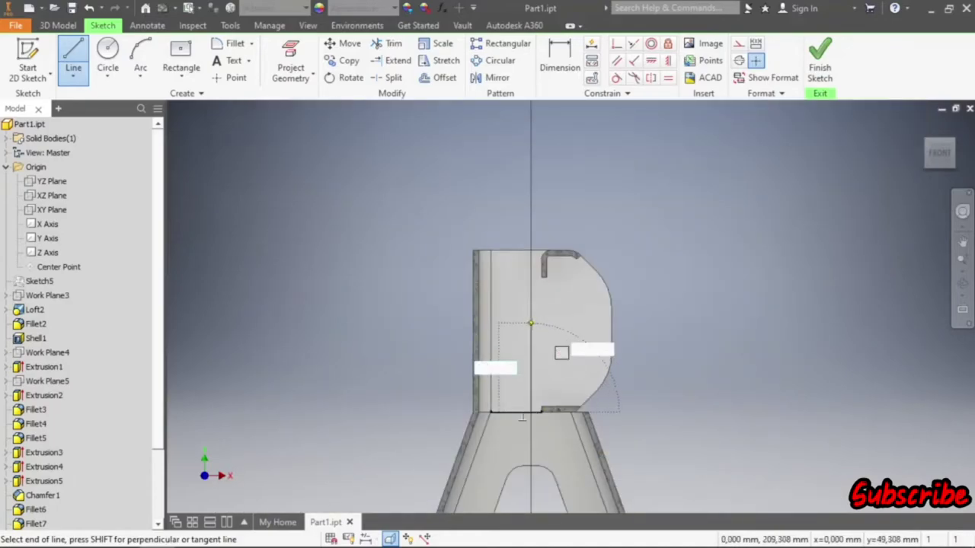
pyautogui.write('50')
pyautogui.press('Return')
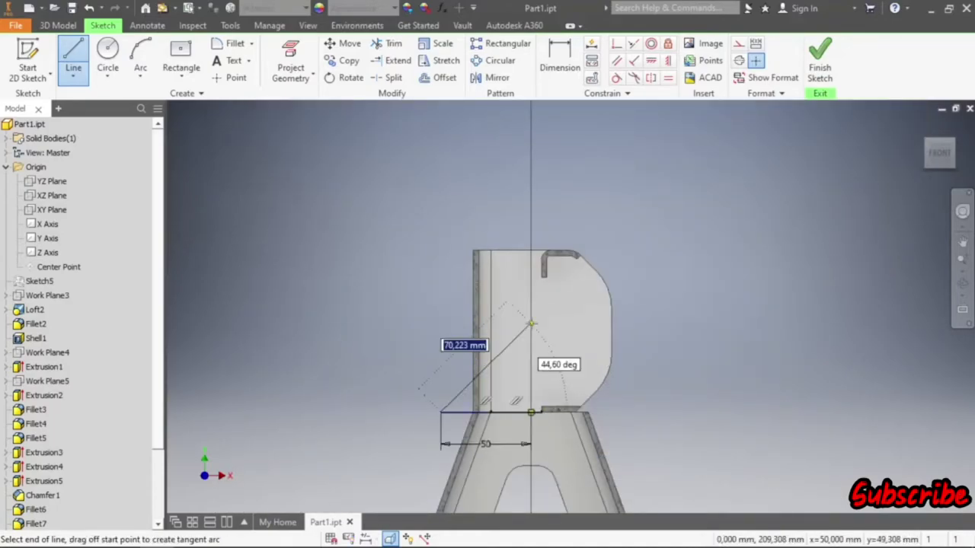
pyautogui.press('Escape')
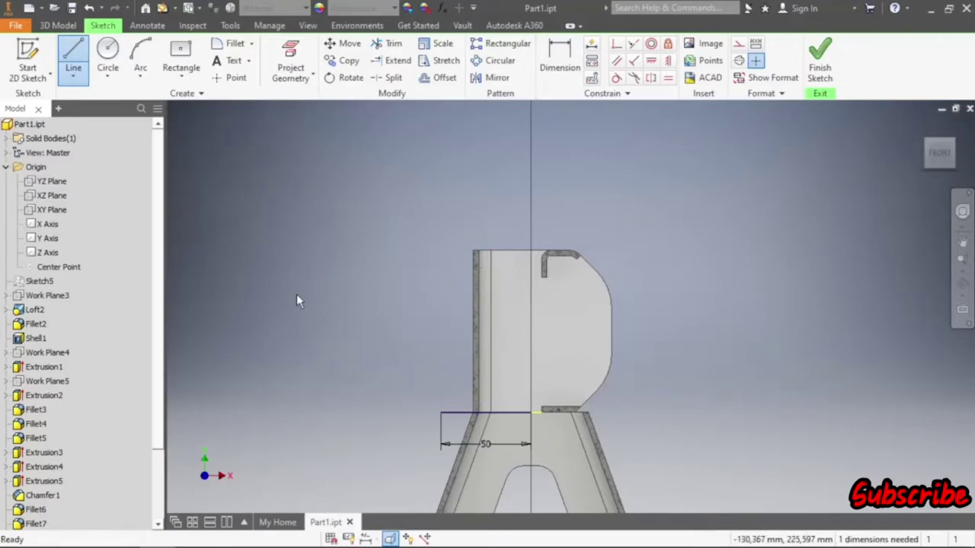
# - Draw reference lines up the head, dimensioned 50 mm high and 25 mm across
pyautogui.click(74, 53)
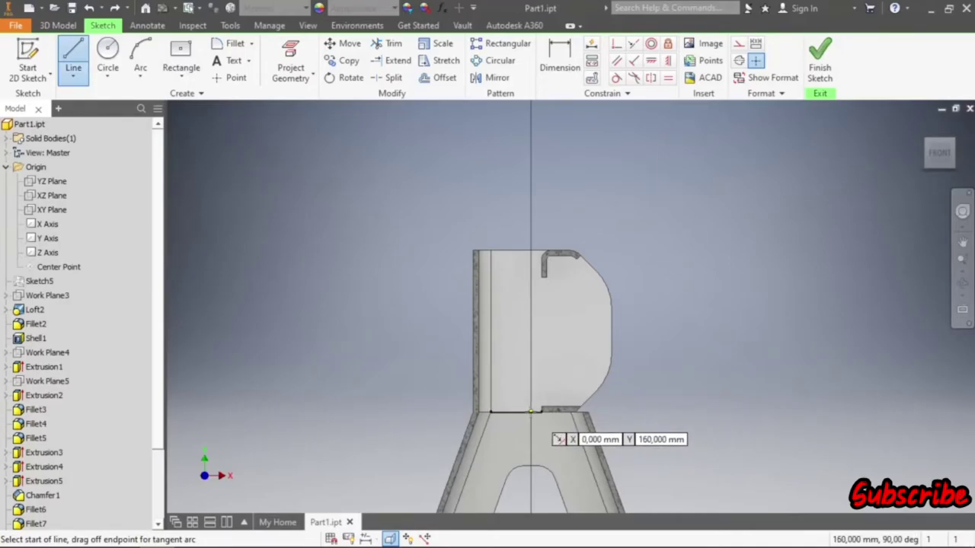
pyautogui.click(531, 411)
pyautogui.click(531, 323)
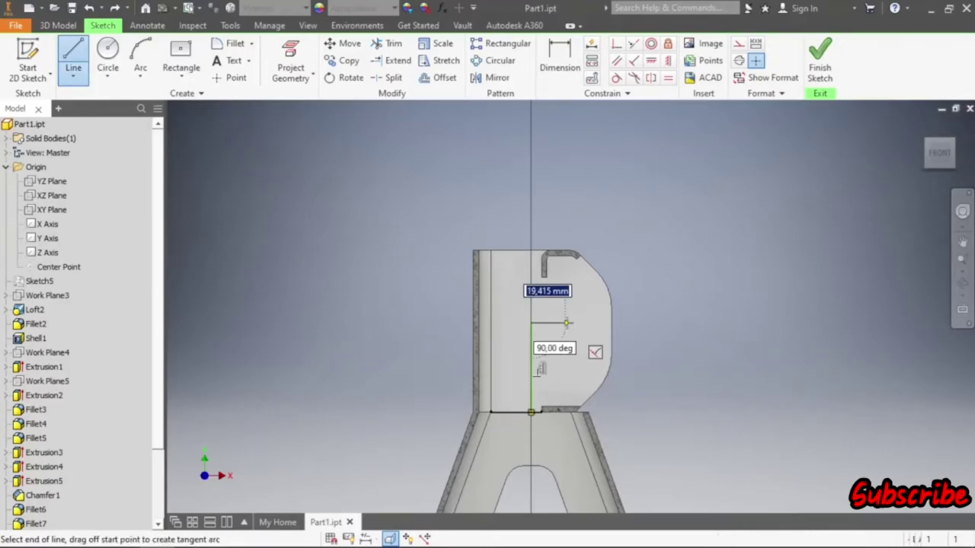
pyautogui.press('d')
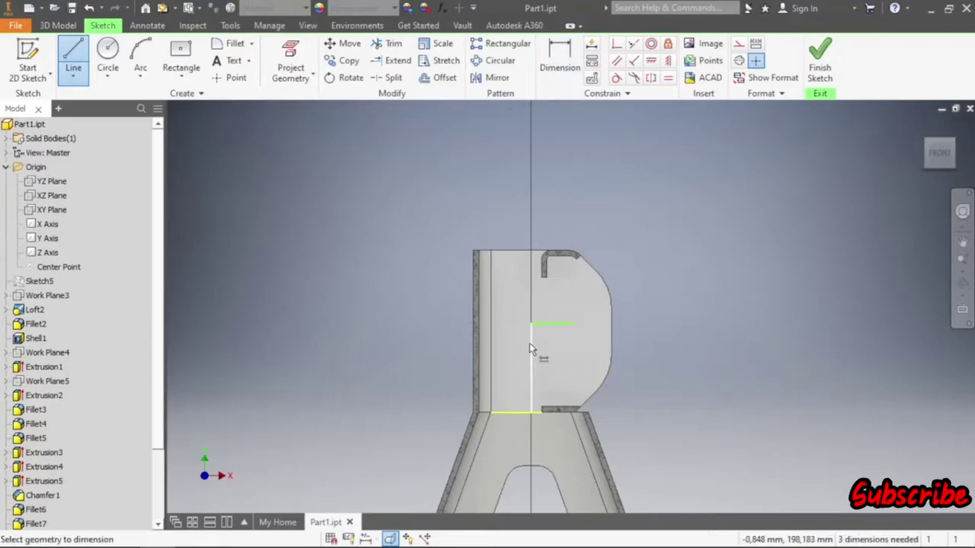
pyautogui.click(531, 358)
pyautogui.click(510, 364)
pyautogui.write('50')
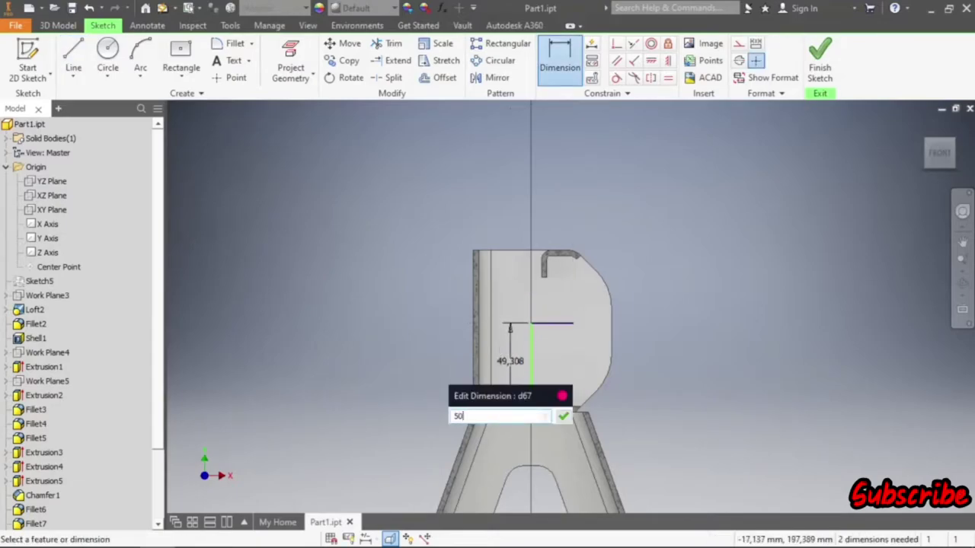
pyautogui.press('Return')
pyautogui.click(552, 323)
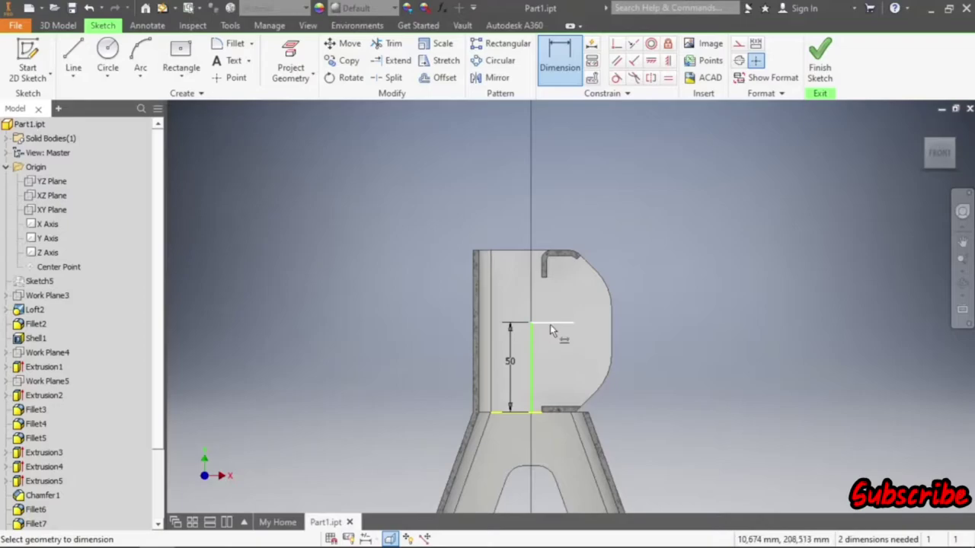
pyautogui.click(554, 312)
pyautogui.write('25')
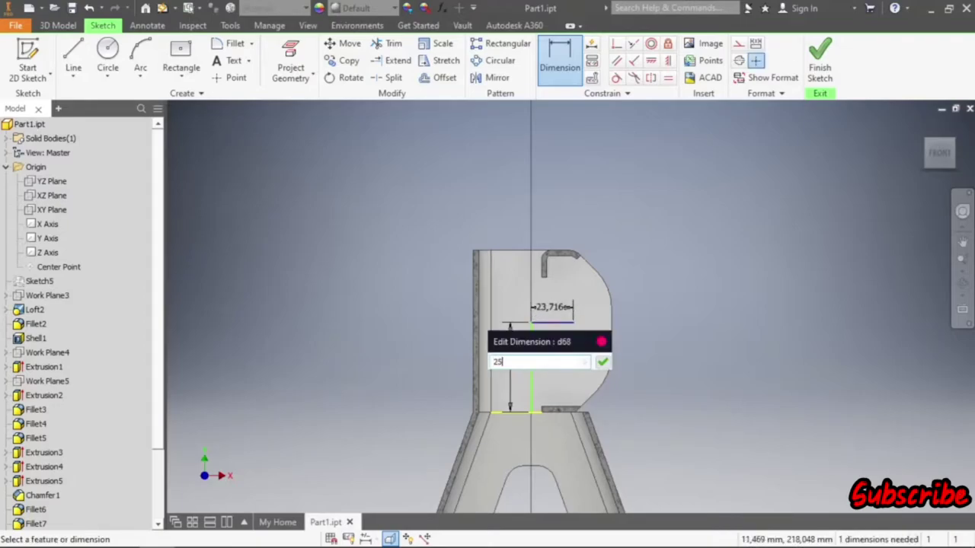
pyautogui.press('Return')
# - Add a 16 mm circle at the horizontal line's end, make that line construction, and finish
pyautogui.scroll(3, 599, 318)
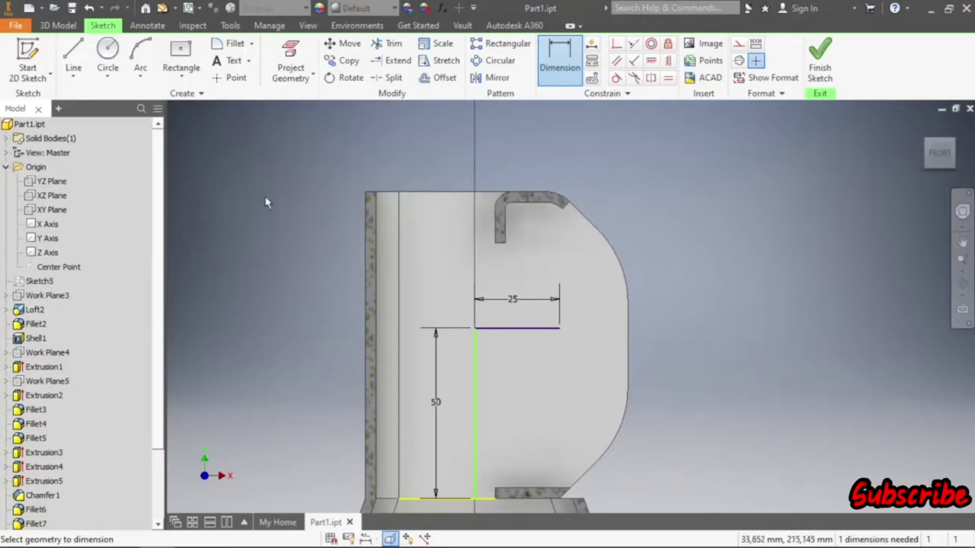
pyautogui.click(107, 65)
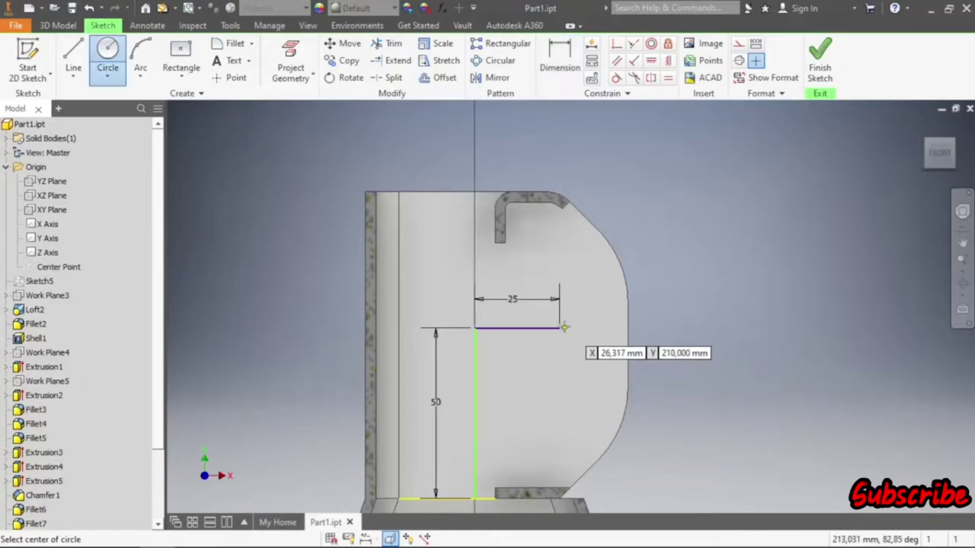
pyautogui.click(560, 328)
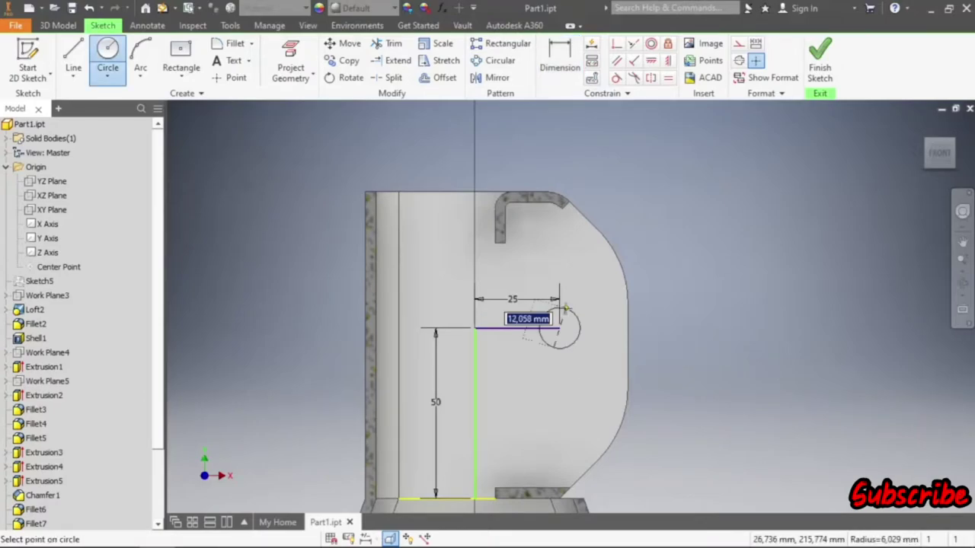
pyautogui.write('16')
pyautogui.press('Return')
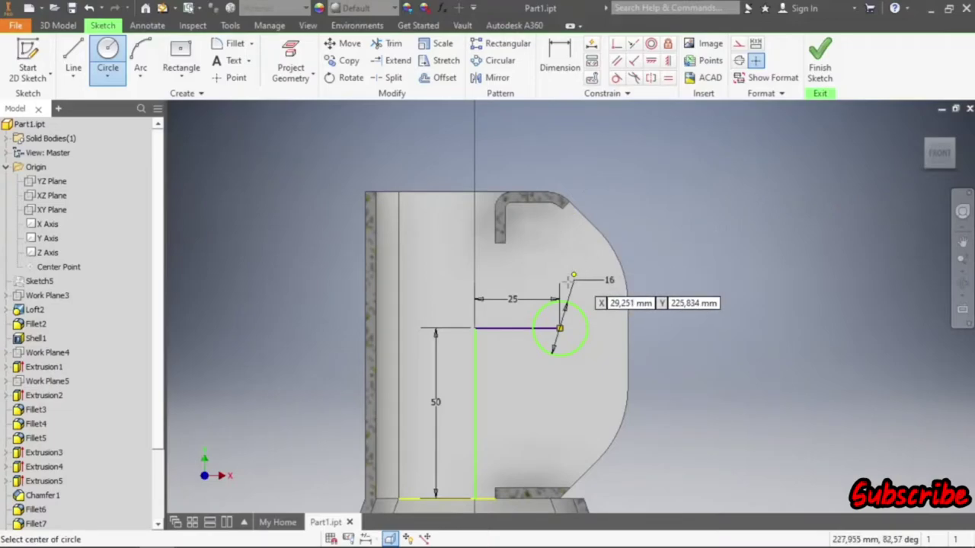
pyautogui.press('Escape')
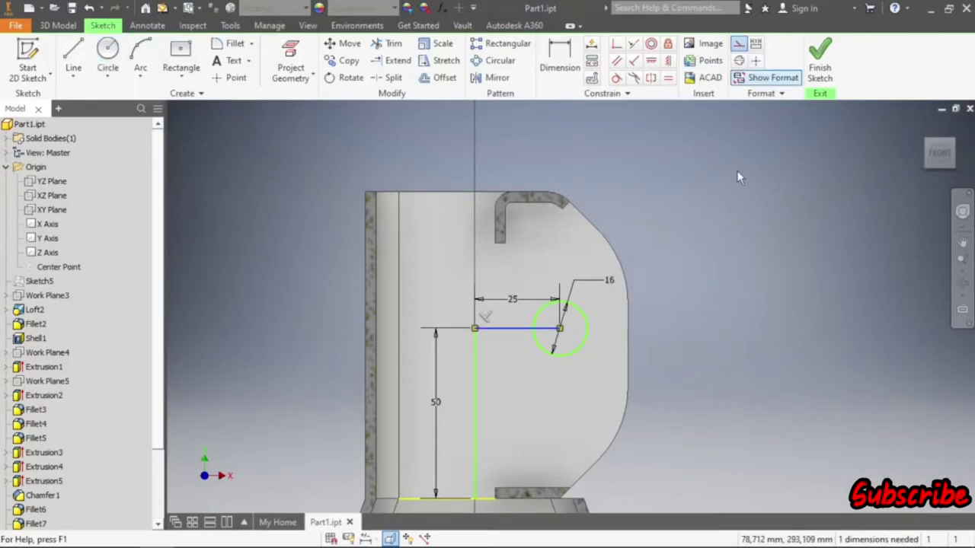
pyautogui.click(738, 43)
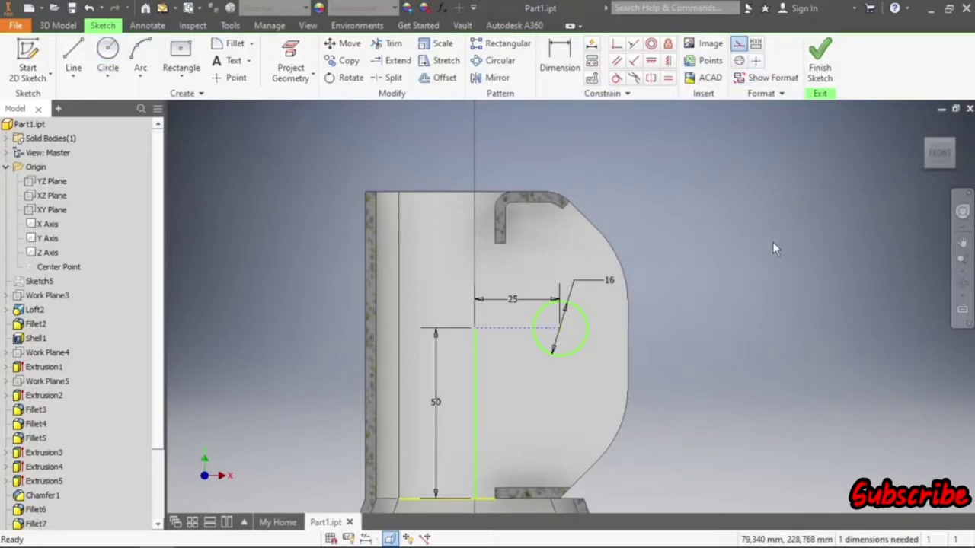
pyautogui.click(820, 61)
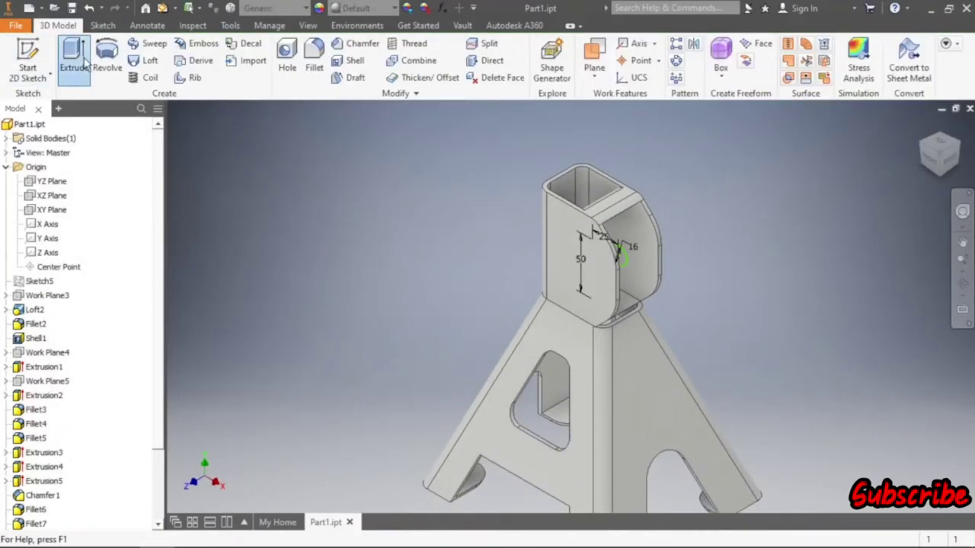
# - Extrude the 16 mm circle as a cut with extents set to All
pyautogui.click(73, 61)
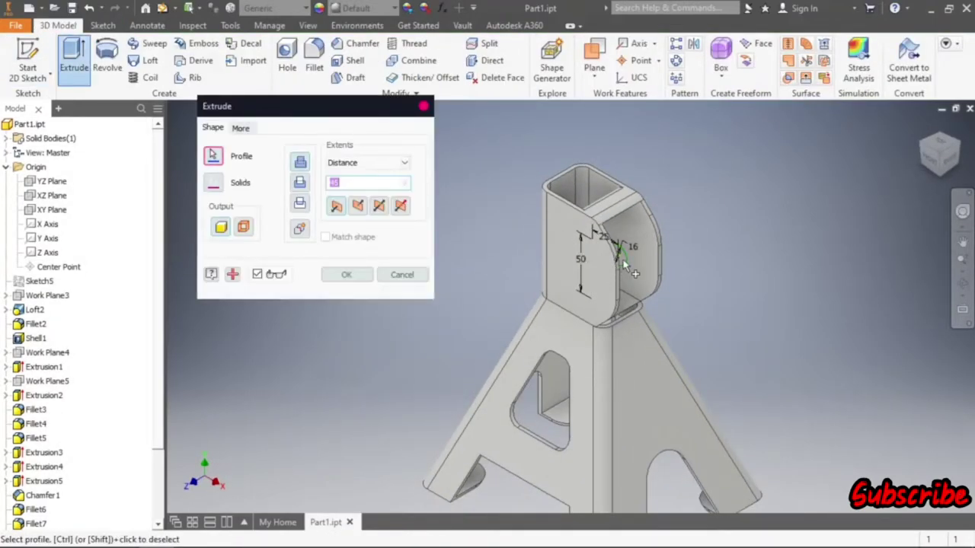
pyautogui.click(625, 262)
pyautogui.click(389, 188)
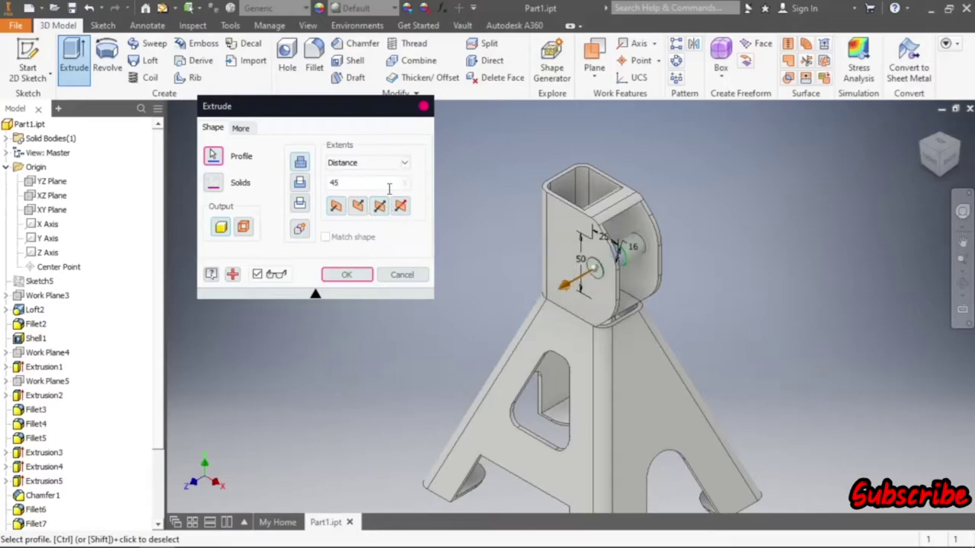
pyautogui.click(398, 162)
pyautogui.click(372, 214)
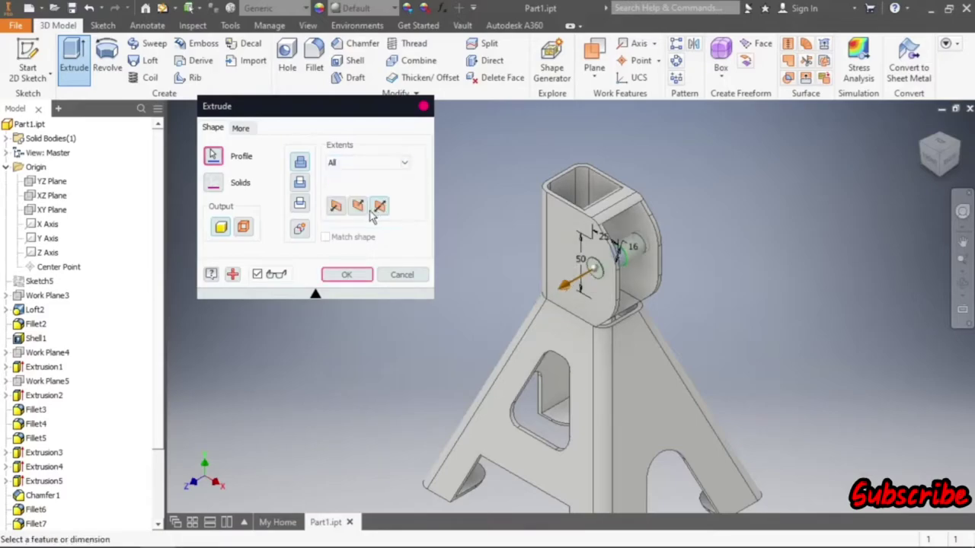
pyautogui.click(299, 182)
pyautogui.click(345, 275)
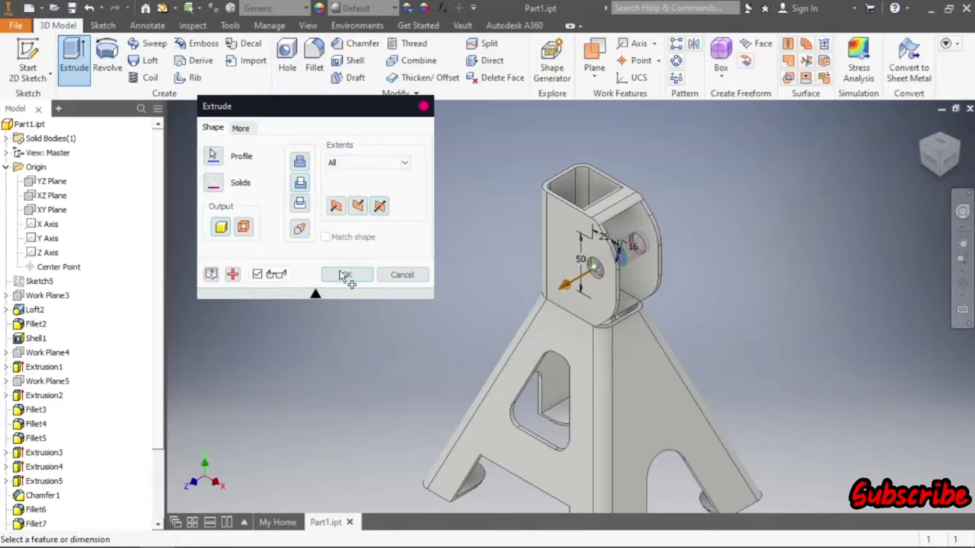
# - Confirm the through-hole cut, sketch on the front lug face, and project the hole's edge
pyautogui.click(593, 257)
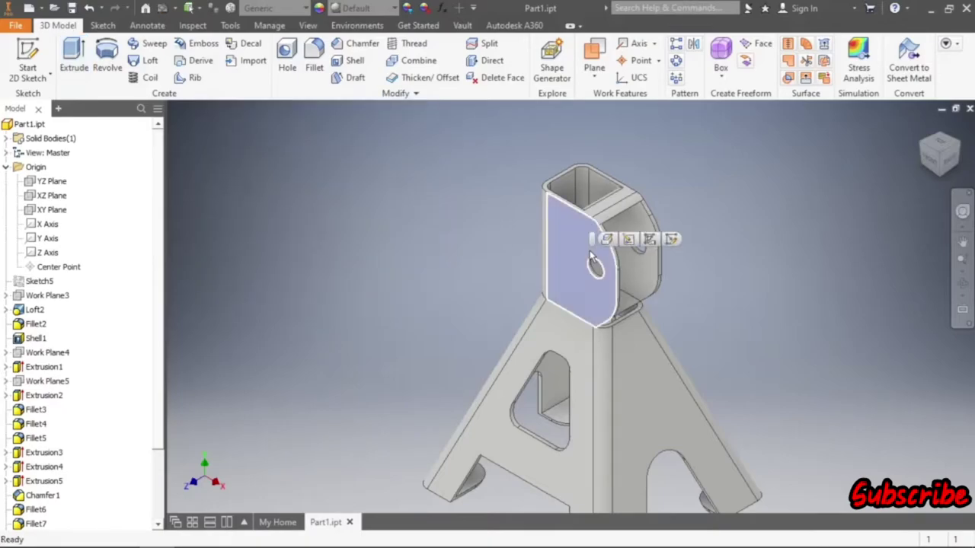
pyautogui.scroll(-3, 592, 259)
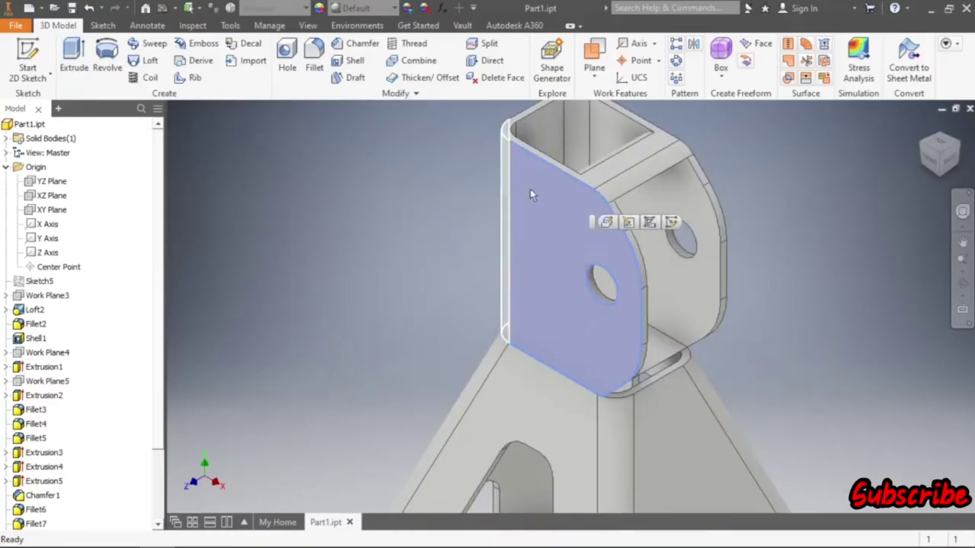
pyautogui.click(671, 222)
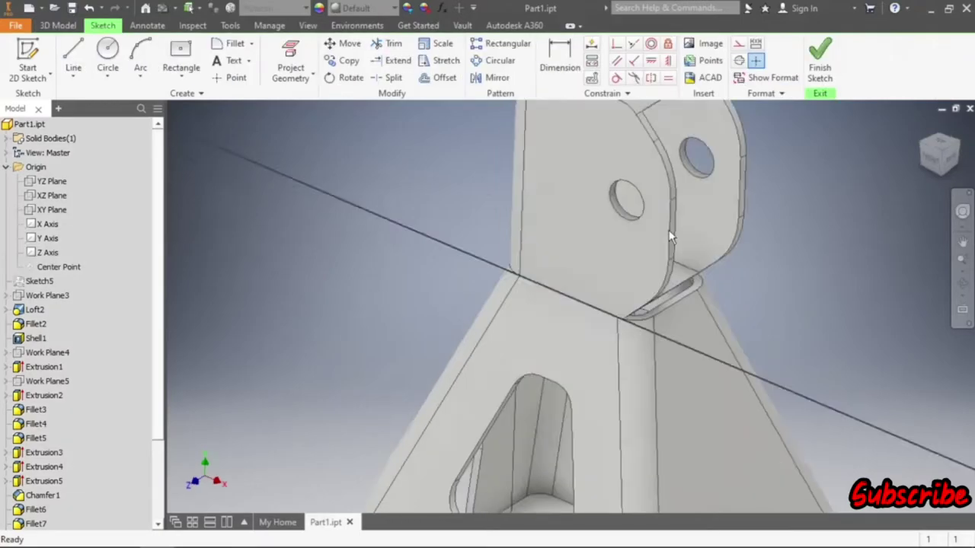
pyautogui.scroll(-5, 562, 274)
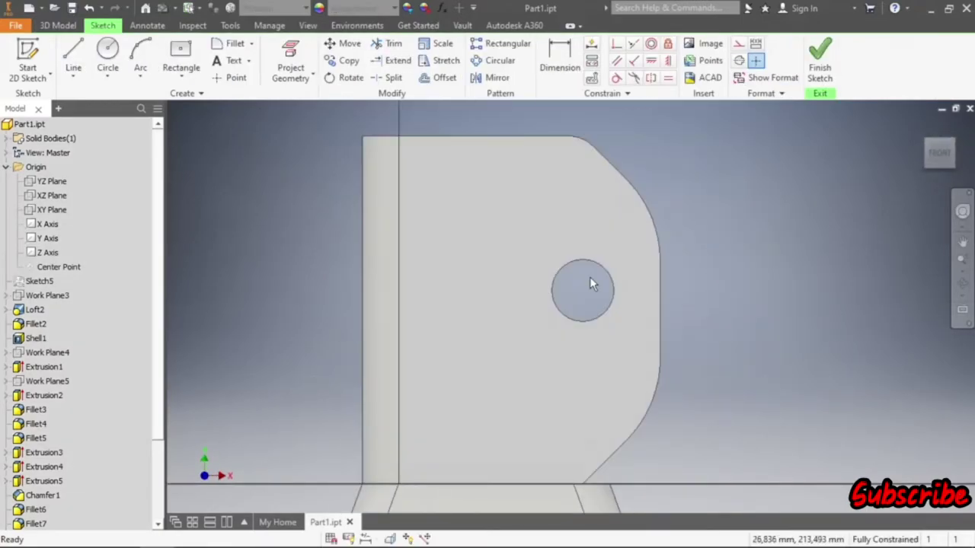
pyautogui.click(294, 67)
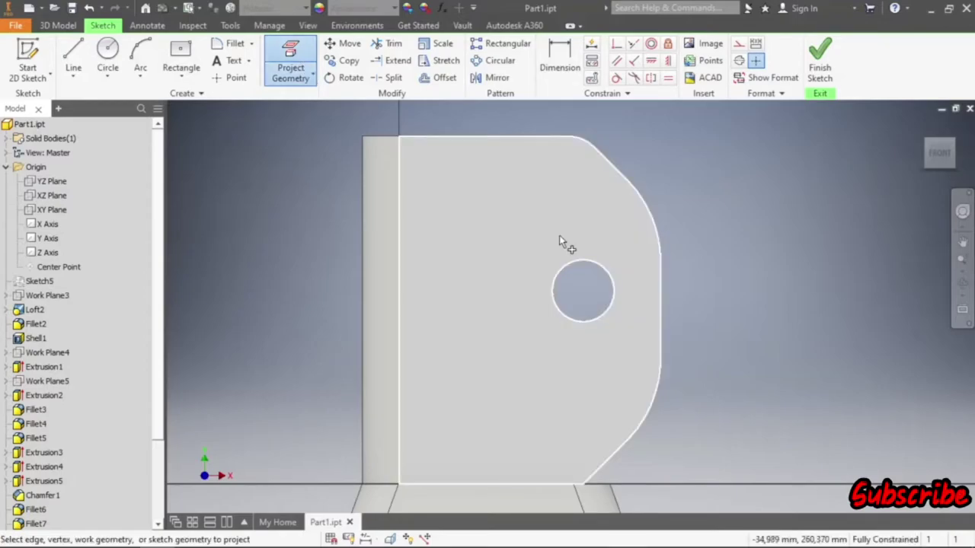
pyautogui.click(605, 272)
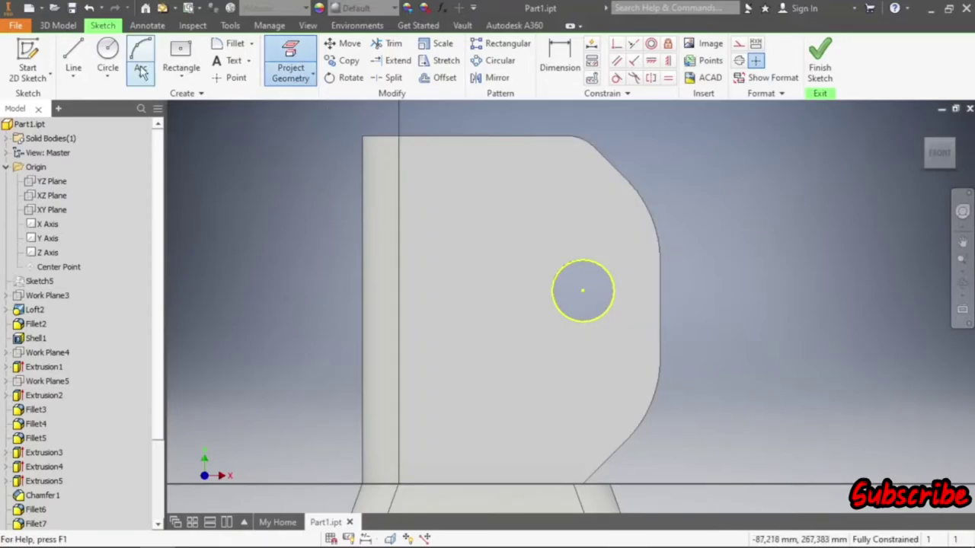
# - Draw a 26 mm circle centred on the hole and finish the sketch
pyautogui.click(108, 51)
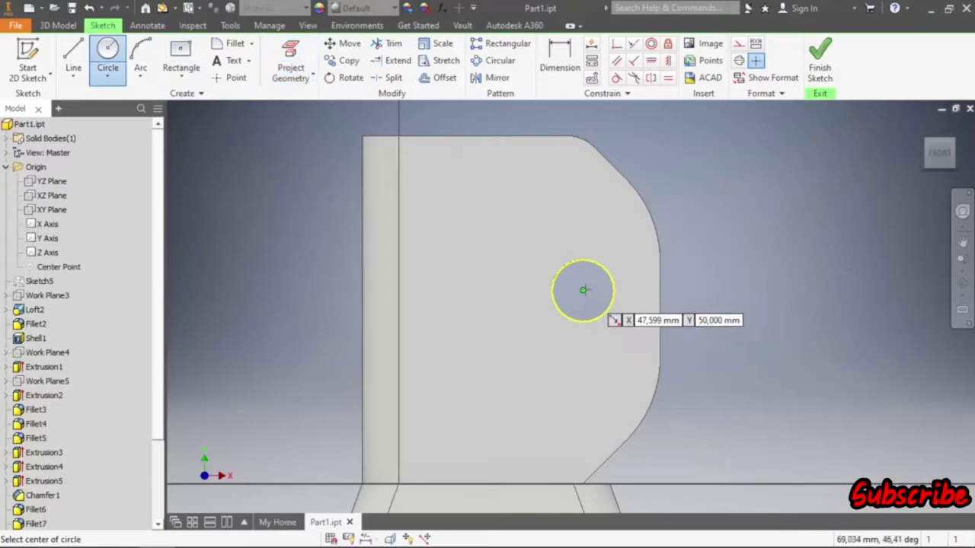
pyautogui.click(582, 290)
pyautogui.write('2')
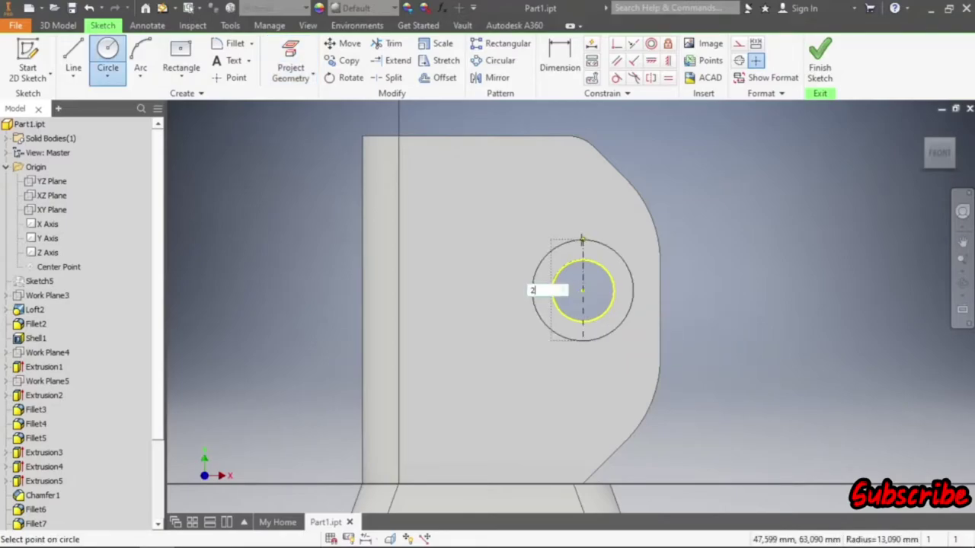
pyautogui.write('6')
pyautogui.press('Return')
pyautogui.click(814, 61)
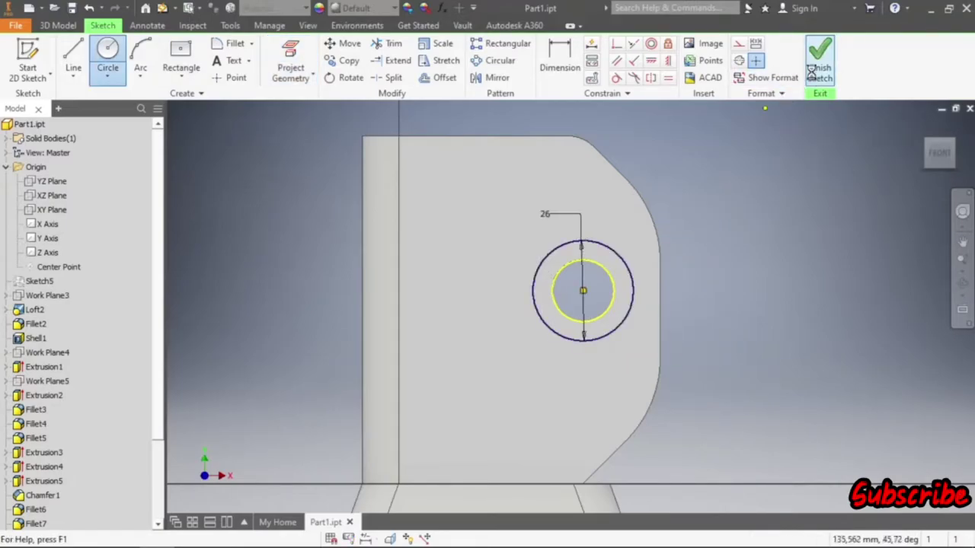
# - Extrude the ring between the two circles 3 mm
pyautogui.click(77, 59)
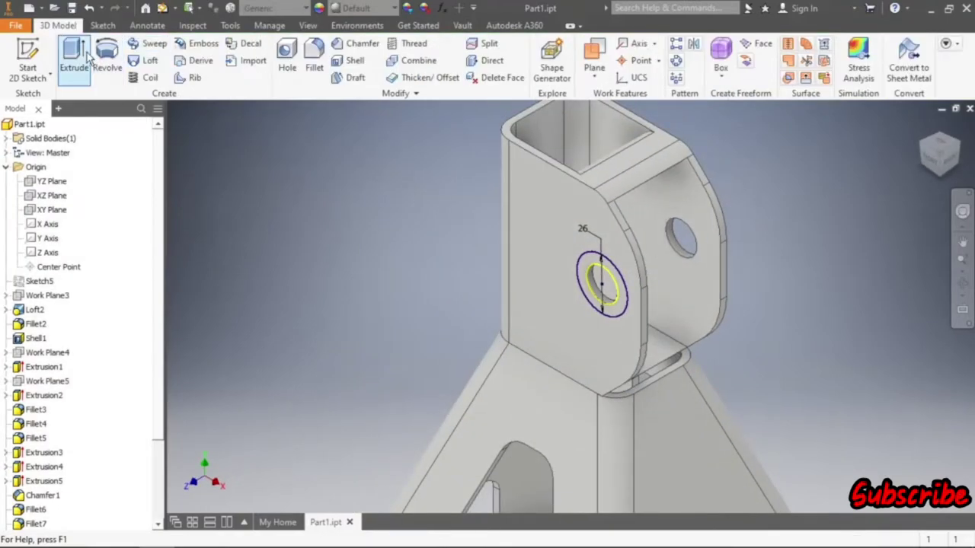
pyautogui.click(591, 268)
pyautogui.write('3')
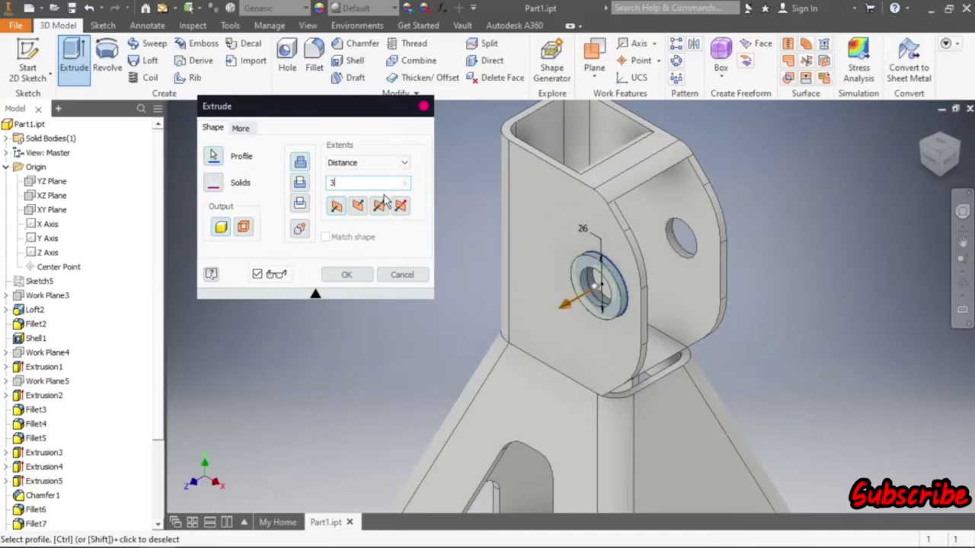
pyautogui.click(347, 274)
pyautogui.scroll(2, 529, 227)
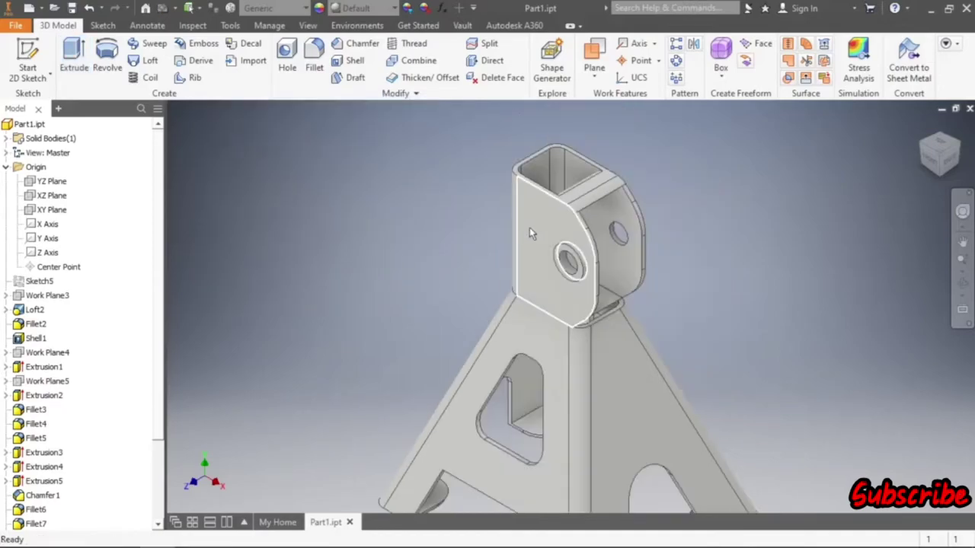
pyautogui.scroll(-1, 76, 457)
pyautogui.scroll(-1, 73, 467)
# - Select Extrusion8 and start a work plane on the XY Plane, then cancel it
pyautogui.scroll(-1, 73, 467)
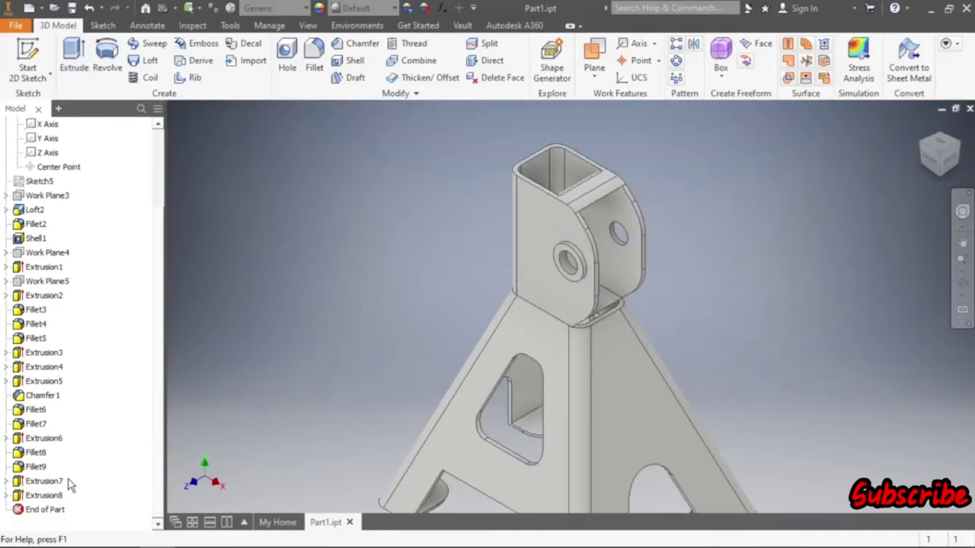
pyautogui.click(61, 495)
pyautogui.scroll(3, 145, 263)
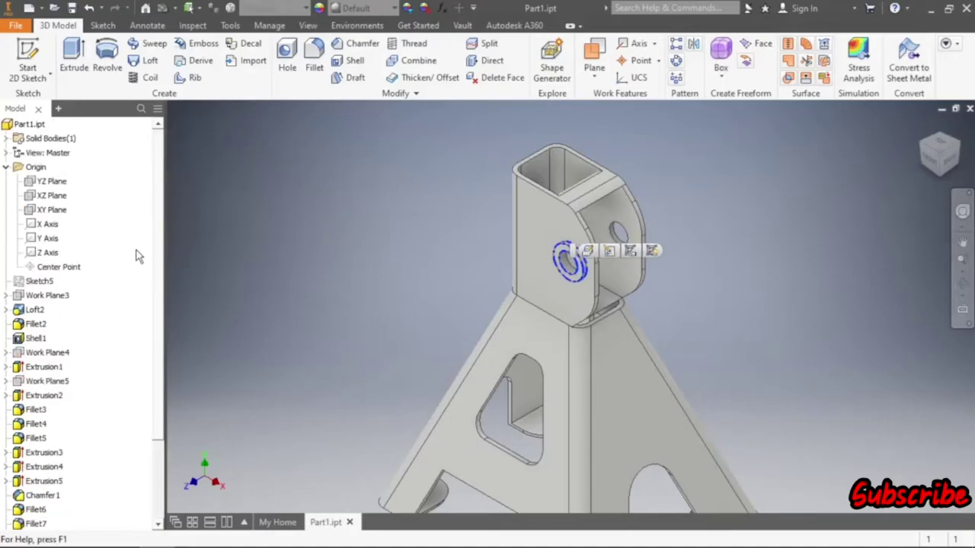
pyautogui.click(594, 61)
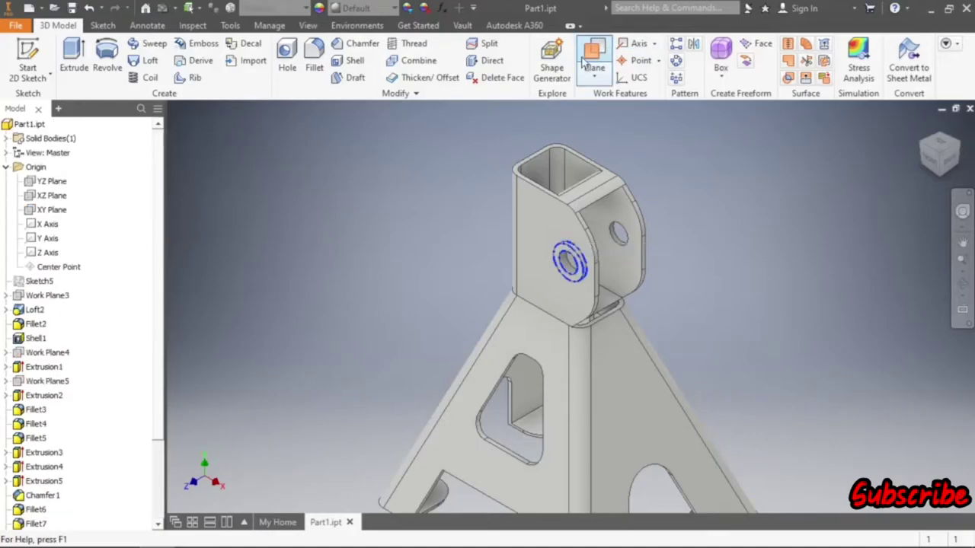
pyautogui.click(54, 217)
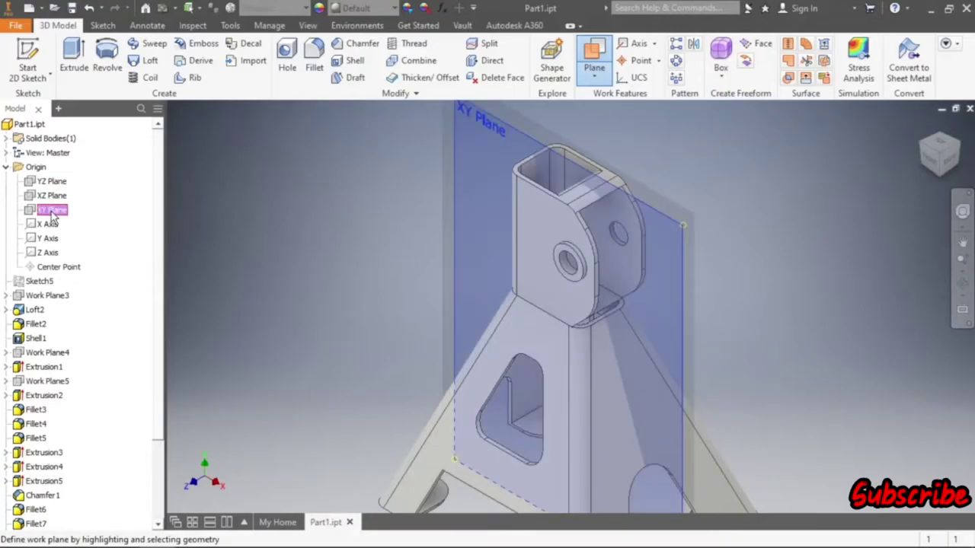
pyautogui.press('Escape')
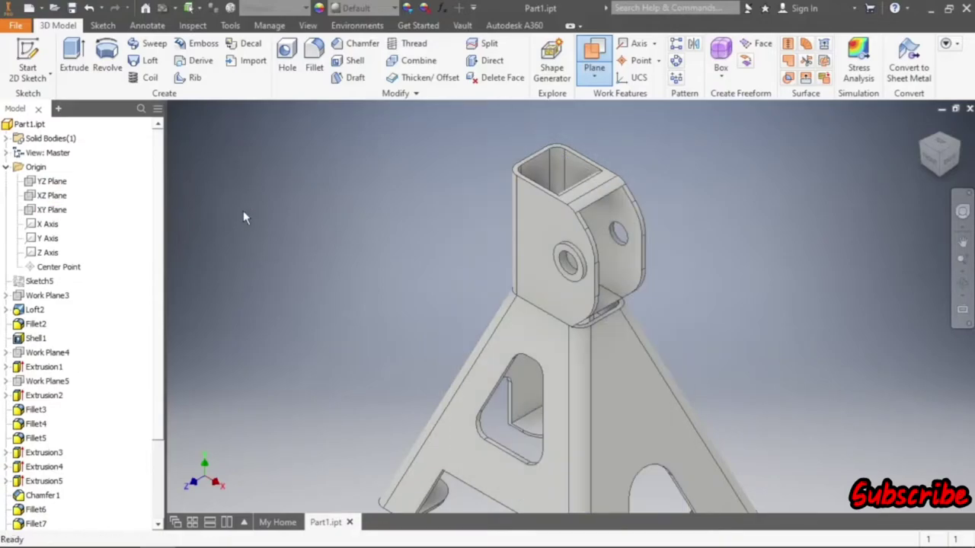
# - Mirror the Extrusion8 ring boss across the XY Plane
pyautogui.click(696, 44)
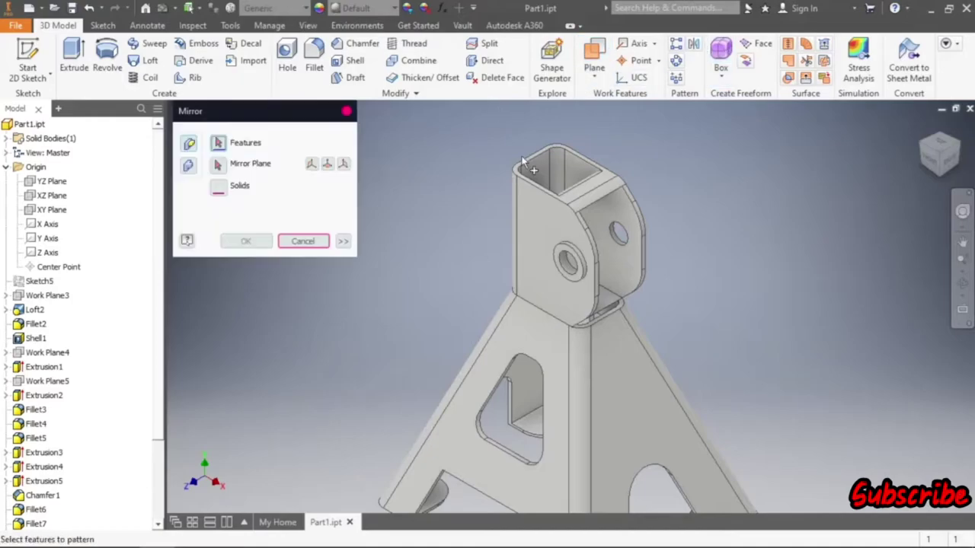
pyautogui.scroll(-3, 53, 427)
pyautogui.click(51, 496)
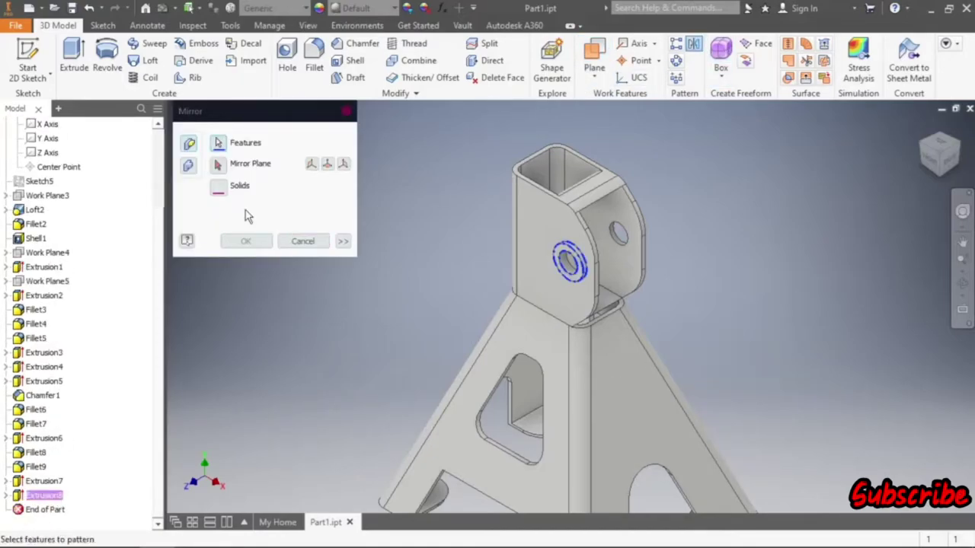
pyautogui.click(218, 165)
pyautogui.scroll(3, 76, 229)
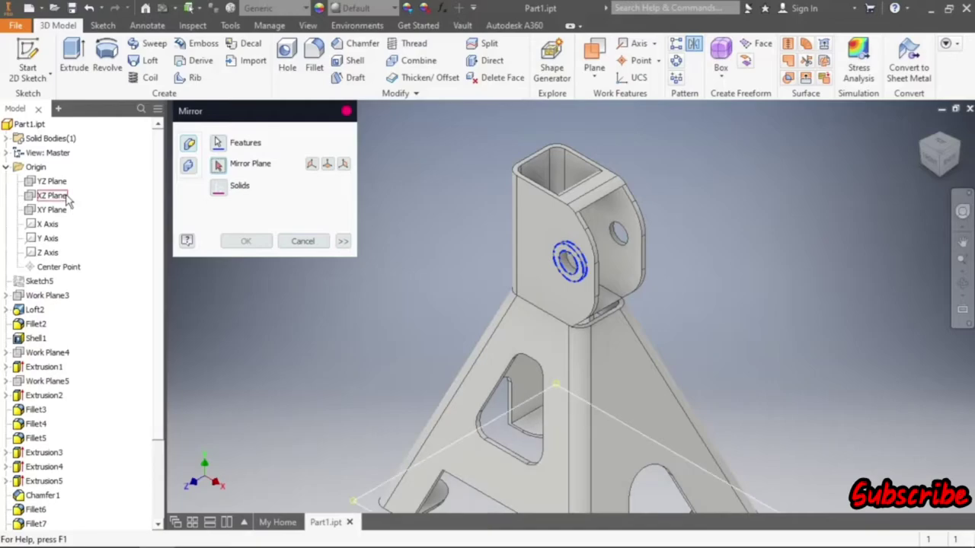
pyautogui.click(53, 210)
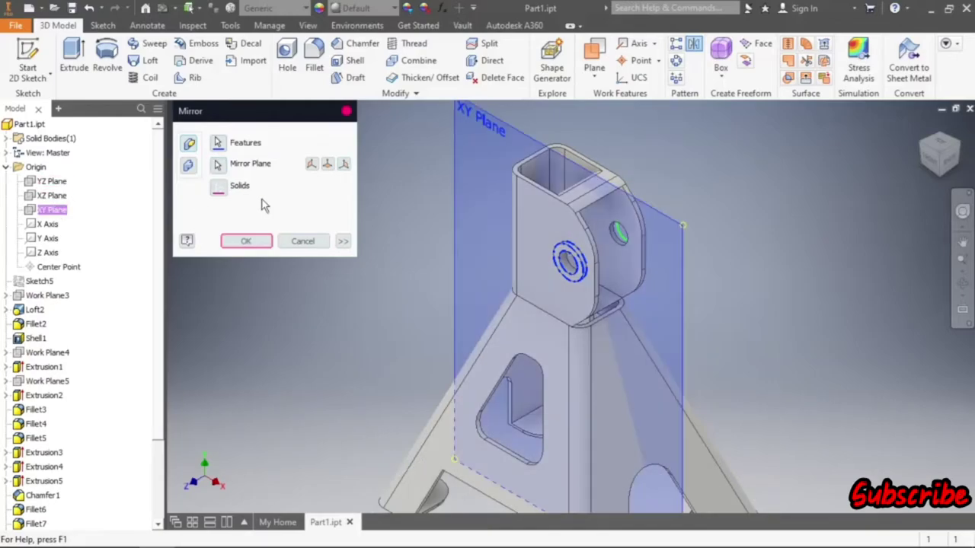
pyautogui.click(267, 242)
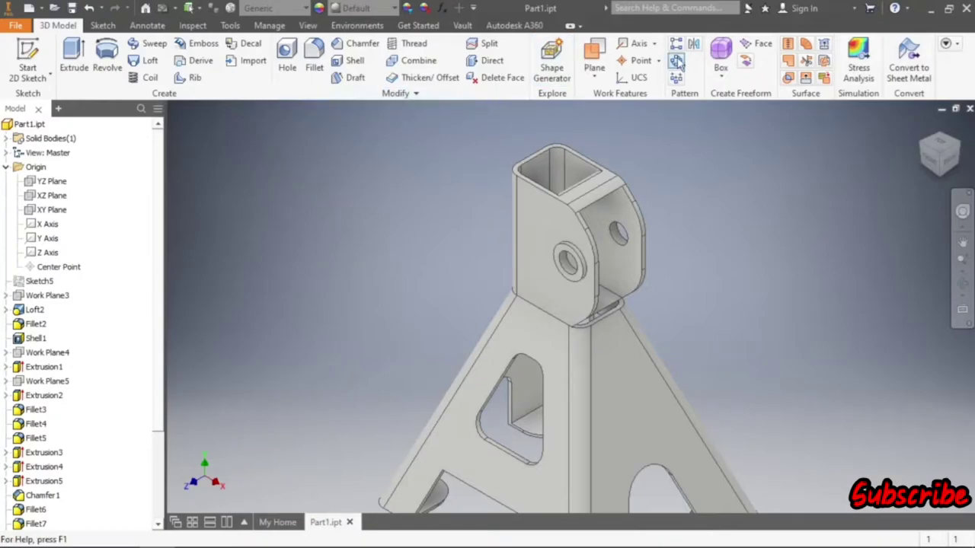
# - Apply a 2 mm fillet to the front and rear ring bosses' outer edges
pyautogui.click(314, 61)
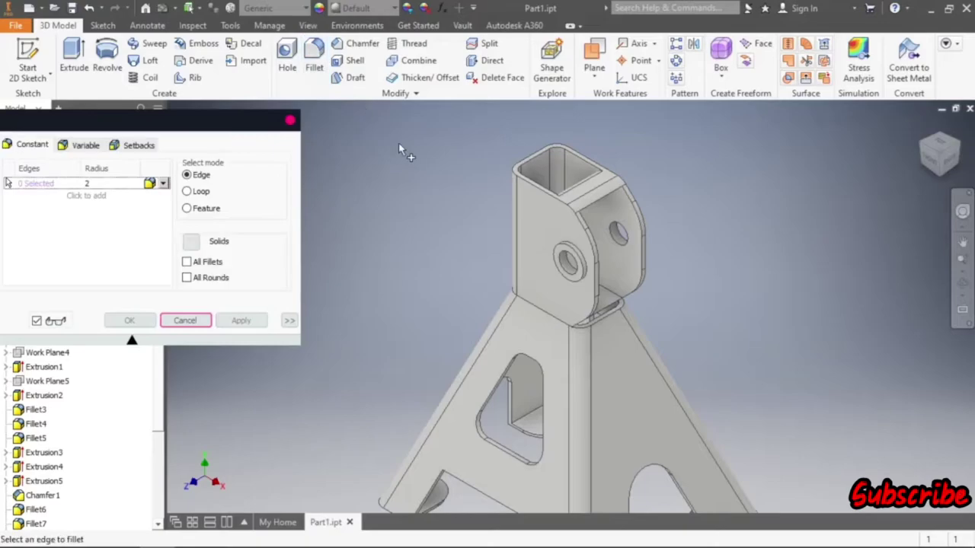
pyautogui.scroll(3, 548, 270)
pyautogui.scroll(3, 548, 270)
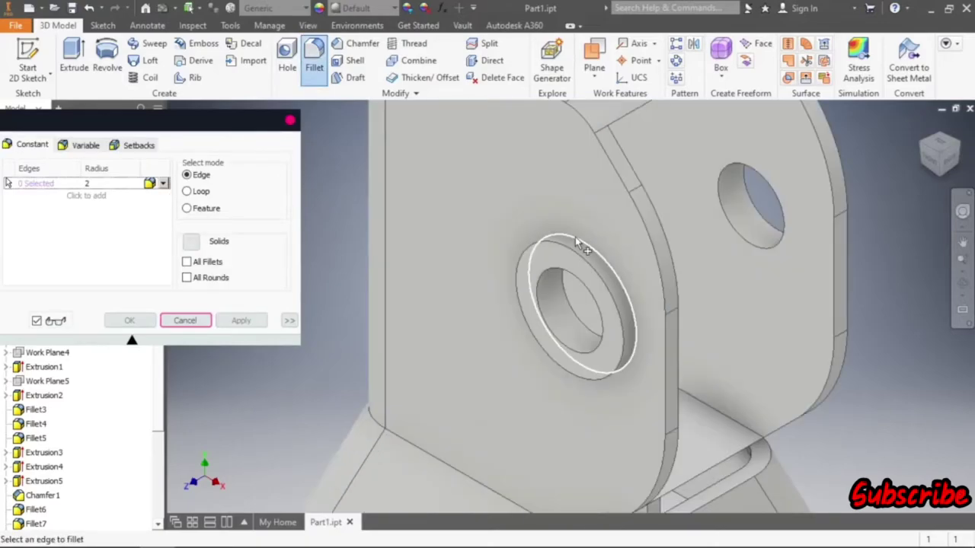
pyautogui.click(651, 226)
pyautogui.moveTo(940, 151)
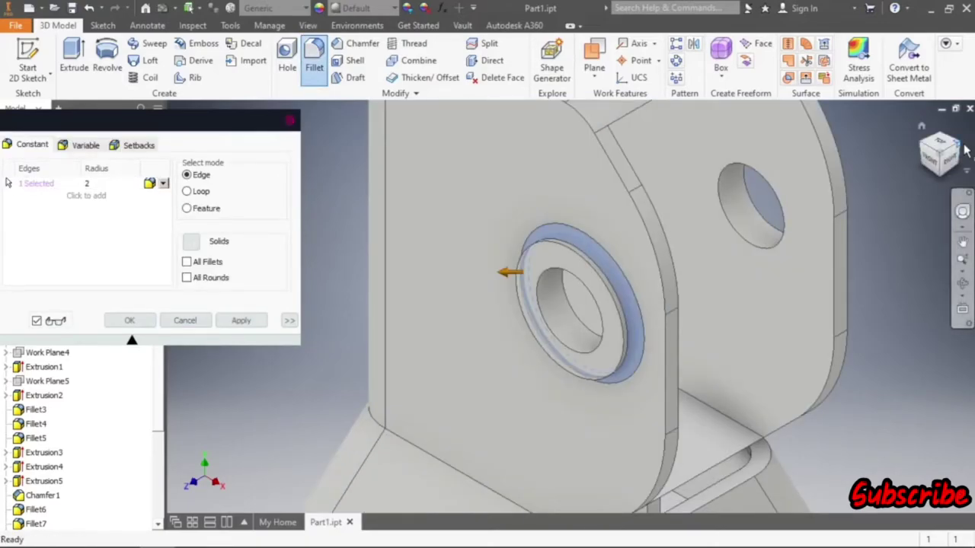
pyautogui.click(966, 150)
pyautogui.scroll(5, 573, 230)
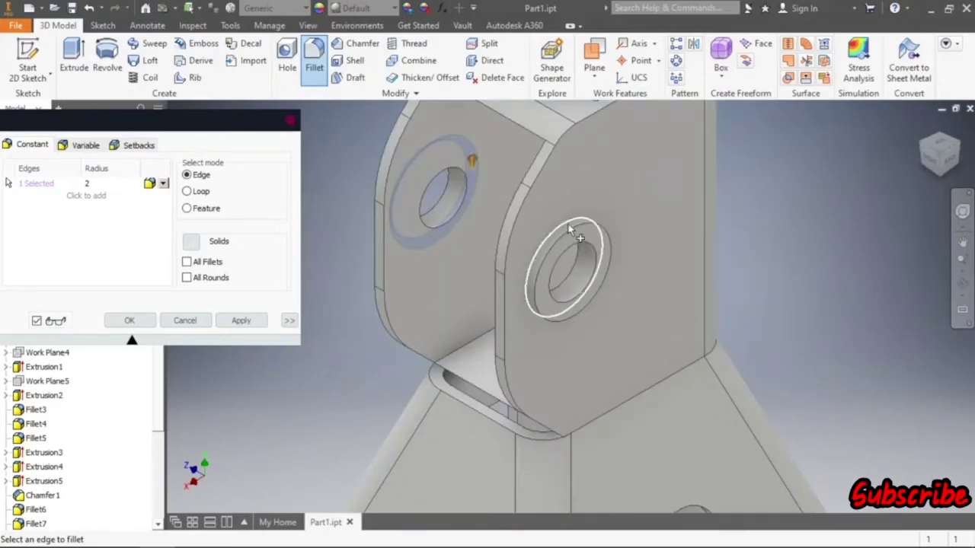
pyautogui.click(599, 218)
pyautogui.click(245, 320)
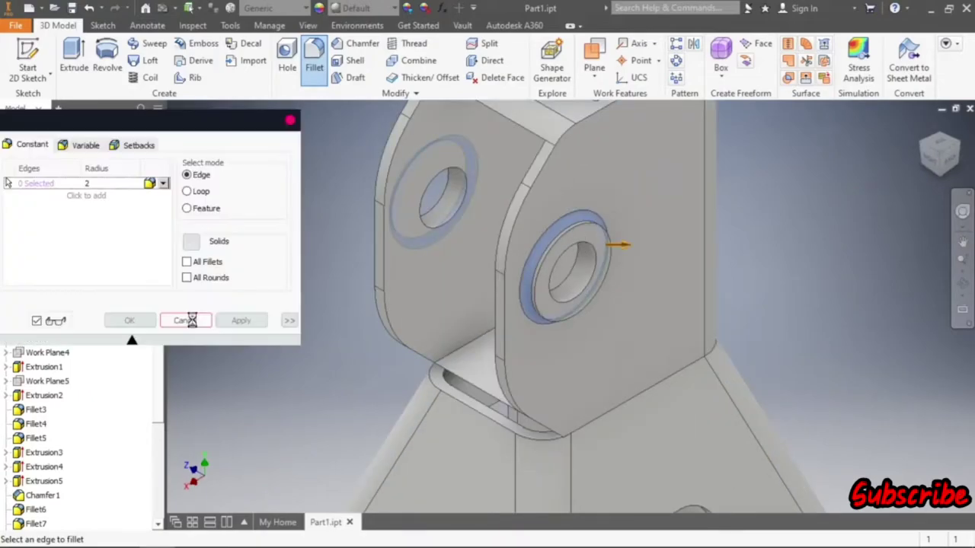
pyautogui.click(185, 320)
pyautogui.scroll(-4, 550, 259)
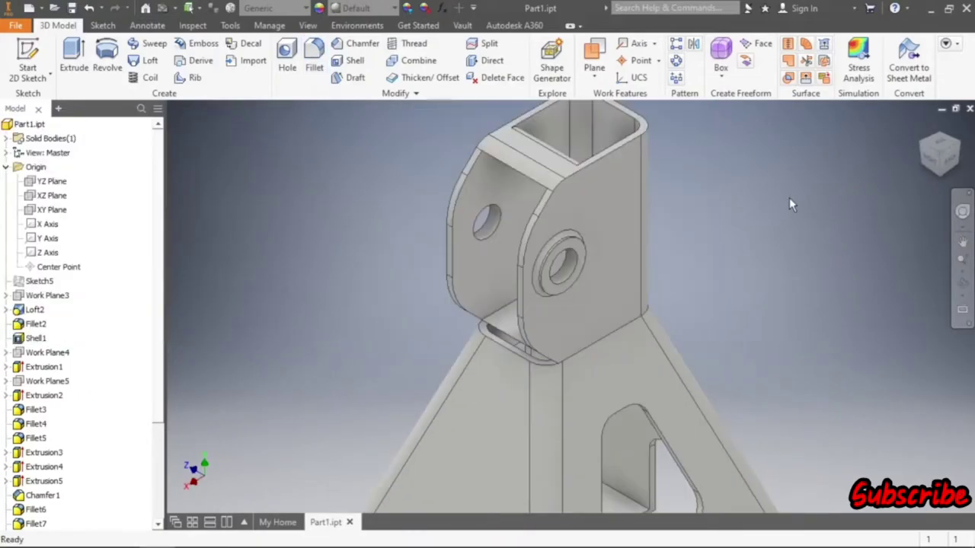
pyautogui.click(923, 148)
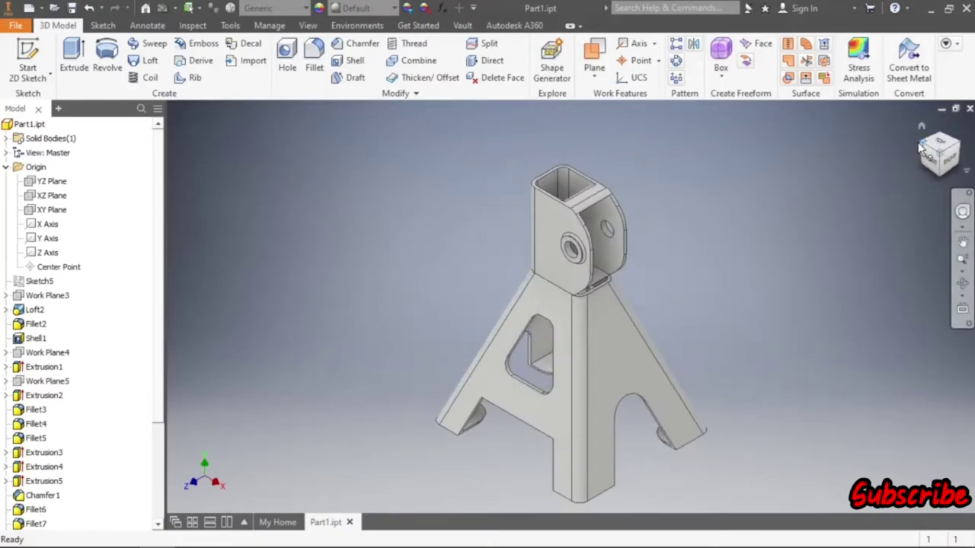
pyautogui.scroll(3, 593, 191)
pyautogui.scroll(-2, 600, 199)
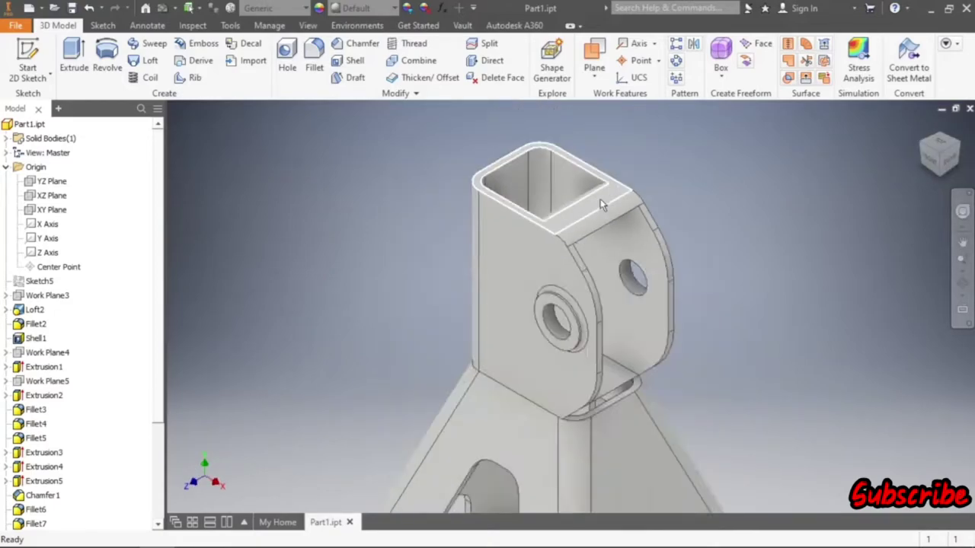
pyautogui.scroll(-1, 609, 207)
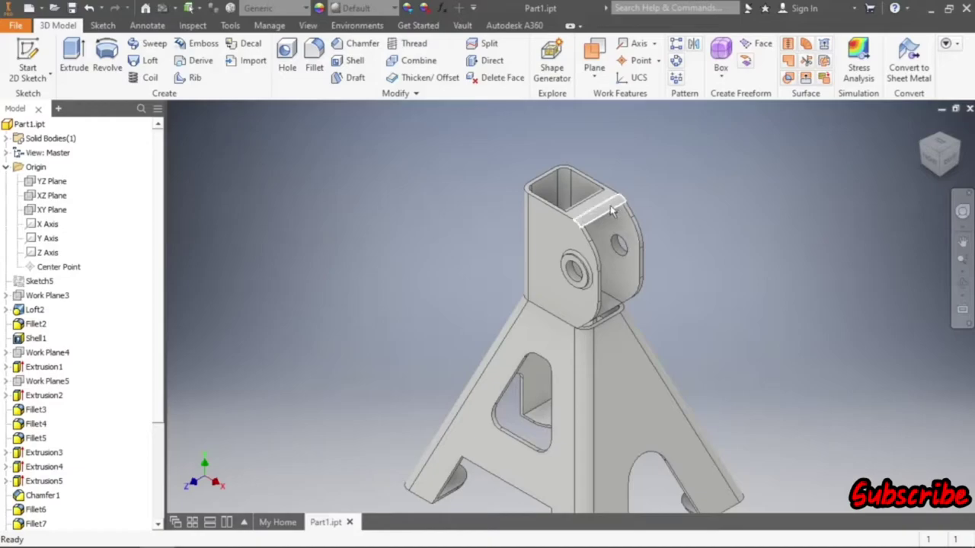
pyautogui.scroll(-2, 545, 246)
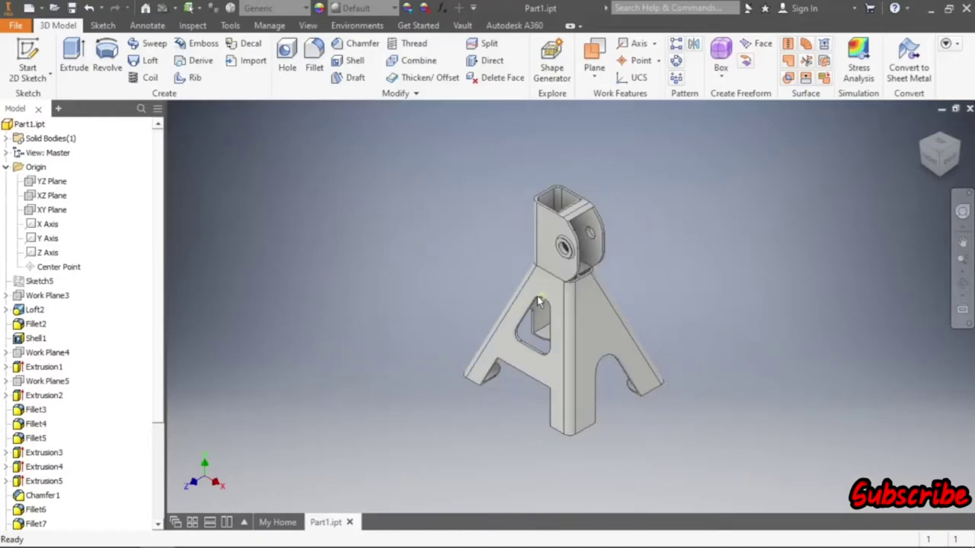
pyautogui.scroll(3, 594, 319)
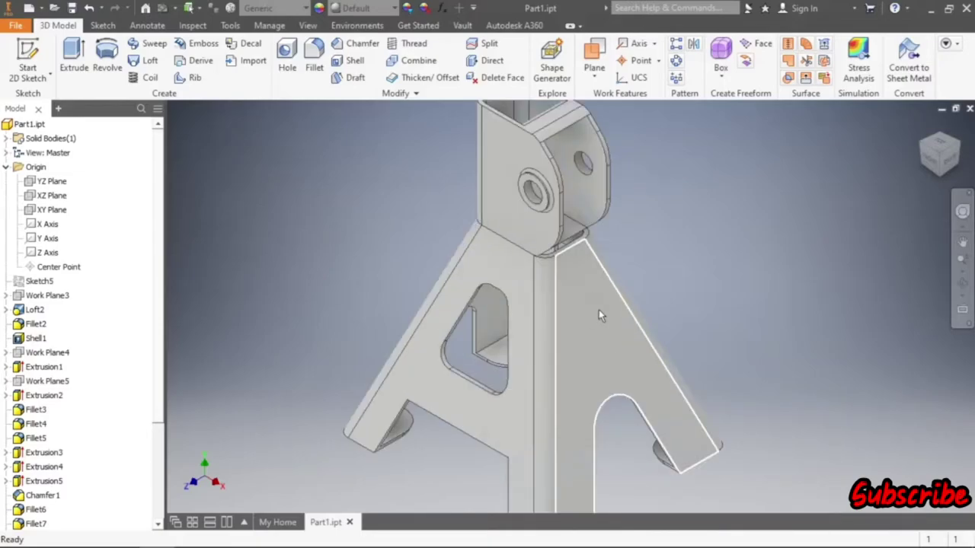
pyautogui.scroll(-4, 598, 309)
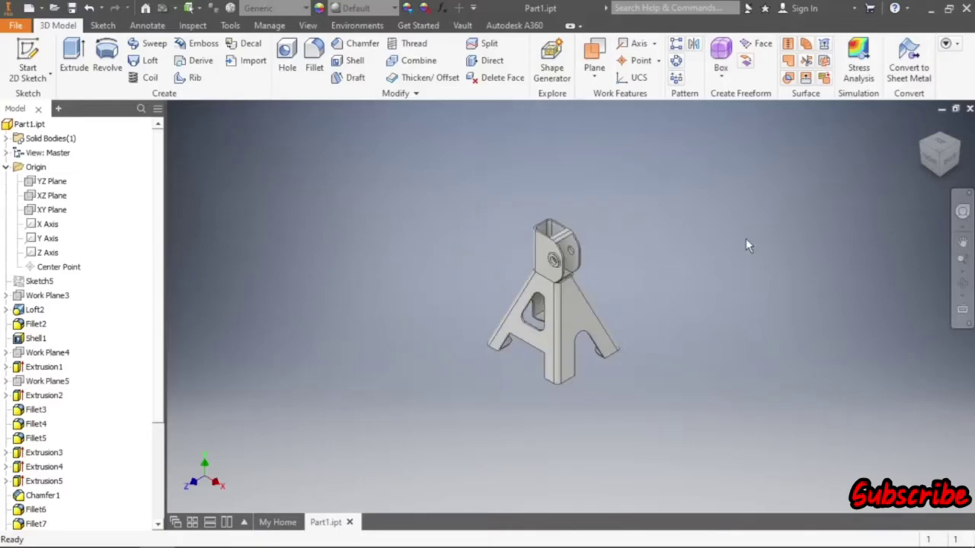
pyautogui.click(925, 148)
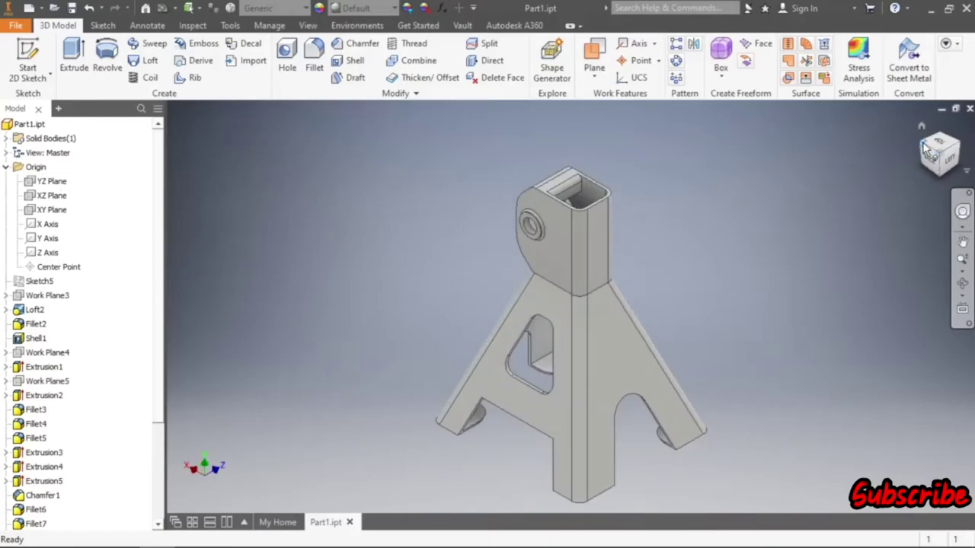
pyautogui.click(925, 148)
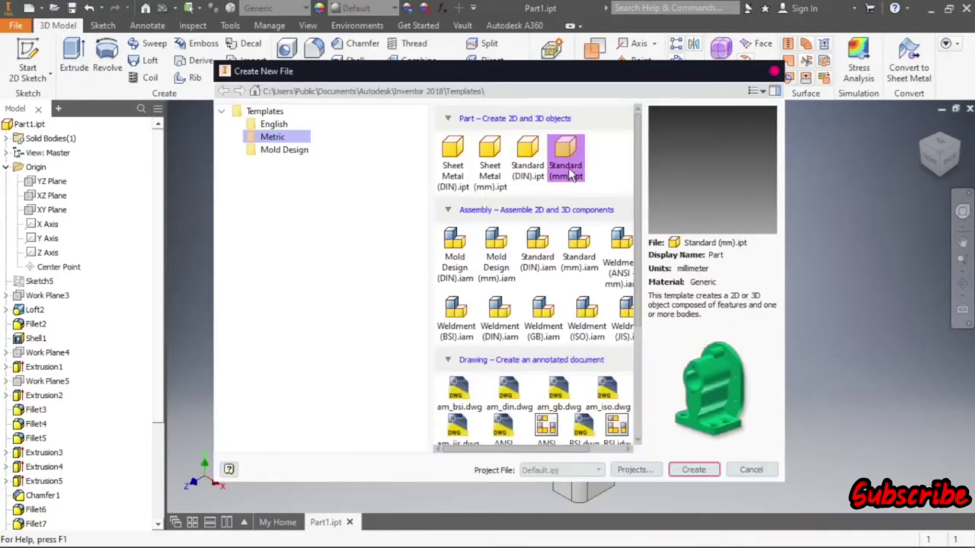
# - Create Part12 from the Standard (mm) template and start a 2D sketch
pyautogui.click(695, 471)
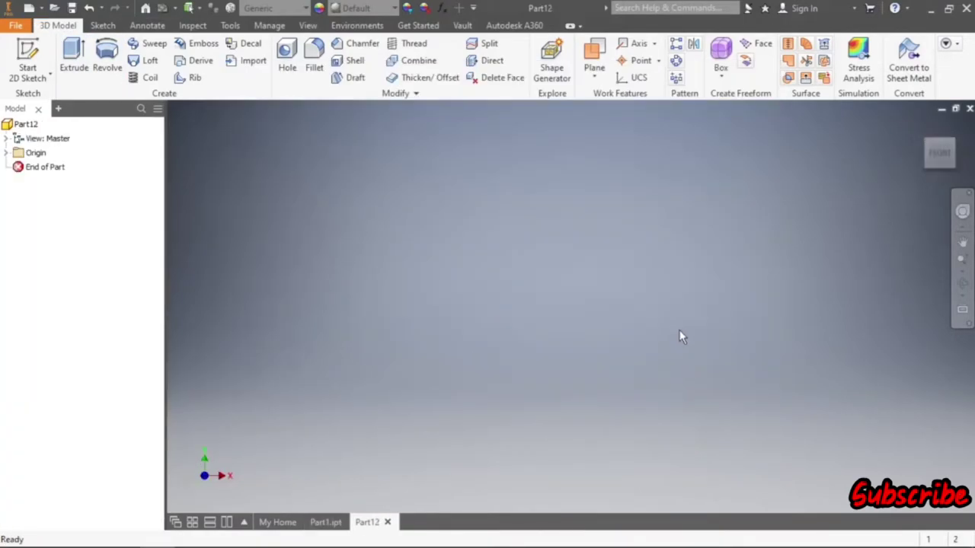
pyautogui.click(27, 53)
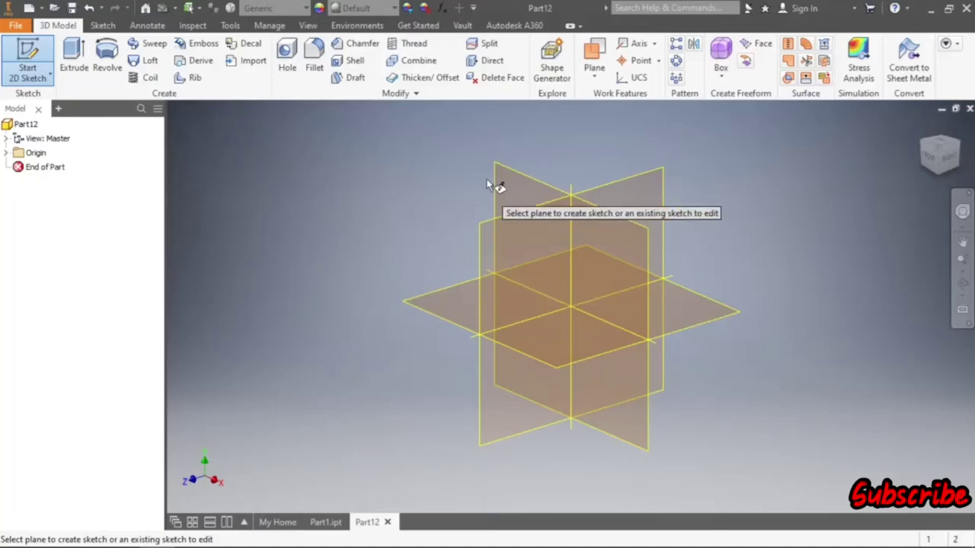
# - Start Sketch1 on the front plane and draw trial 34 mm and 230 mm lines, dimensioning the 34
pyautogui.click(506, 185)
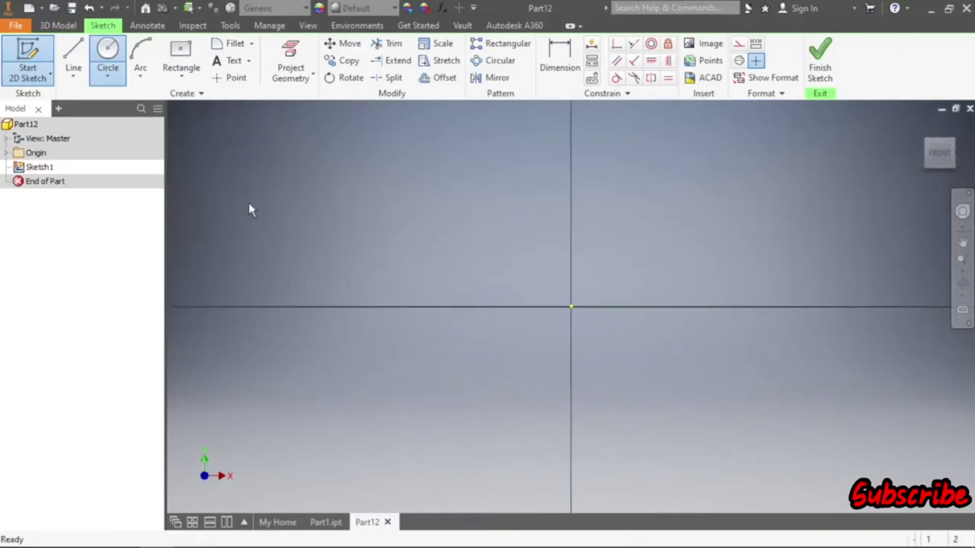
pyautogui.click(73, 57)
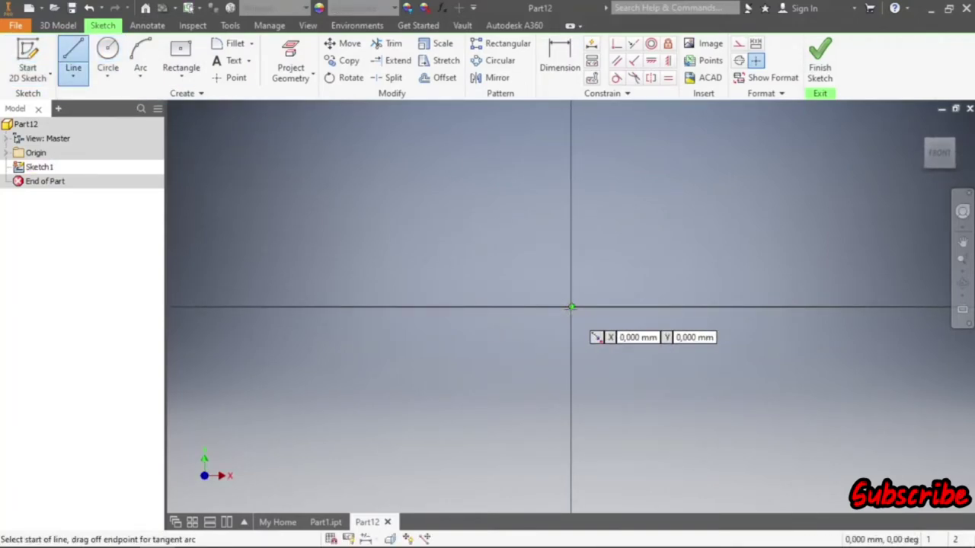
pyautogui.click(571, 307)
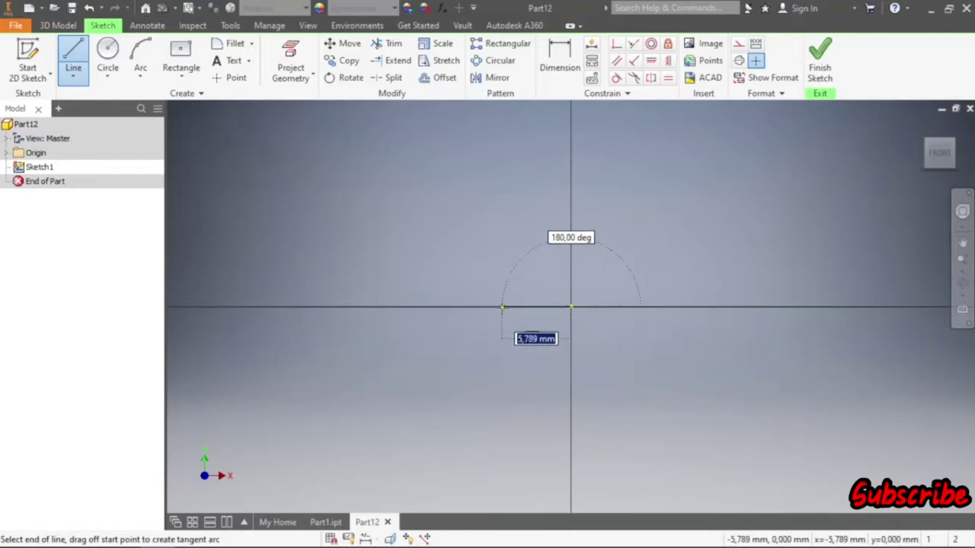
pyautogui.write('34')
pyautogui.press('Return')
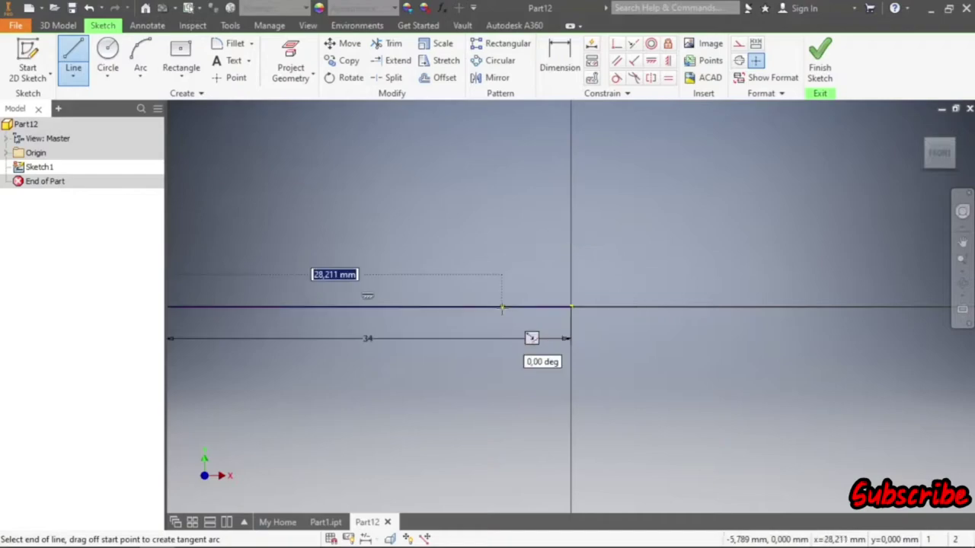
pyautogui.scroll(-5, 569, 359)
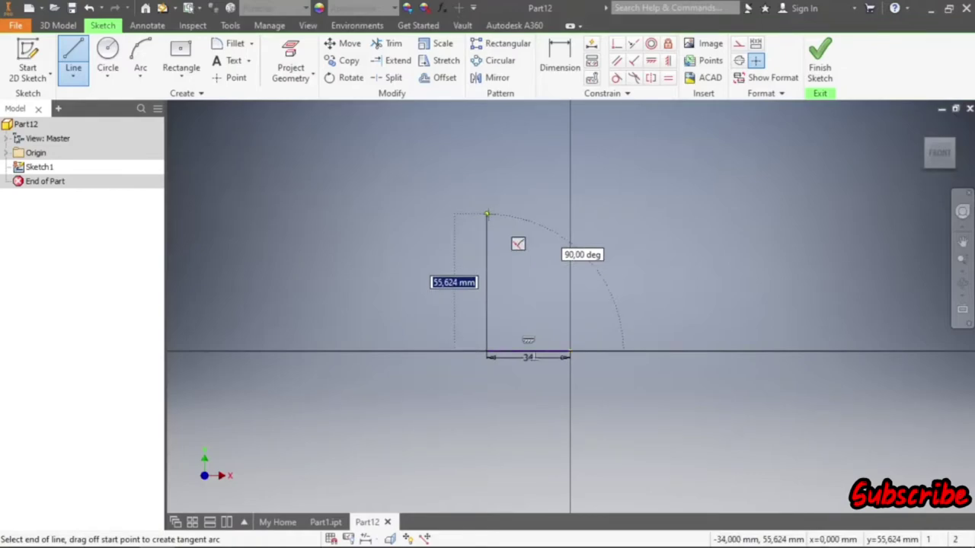
pyautogui.write('230')
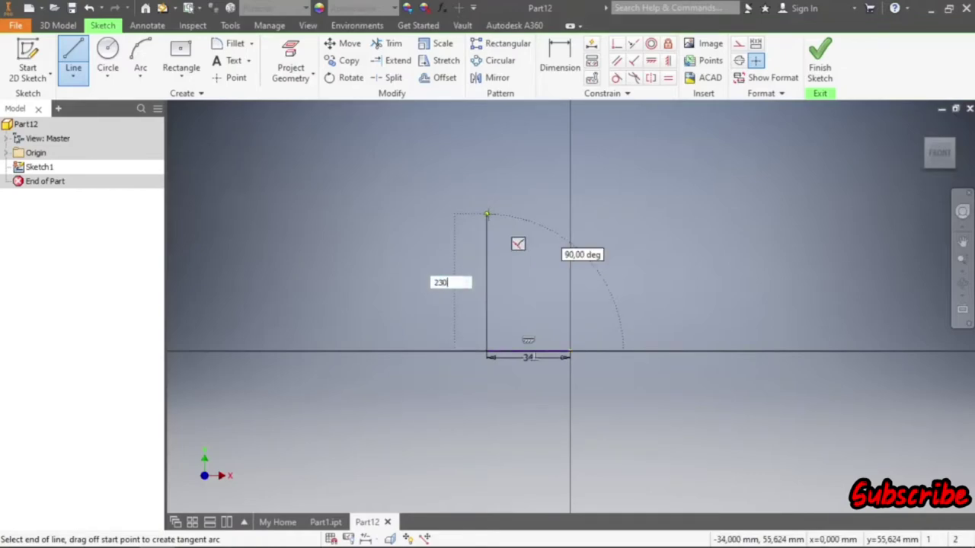
pyautogui.press('Return')
pyautogui.scroll(3, 521, 327)
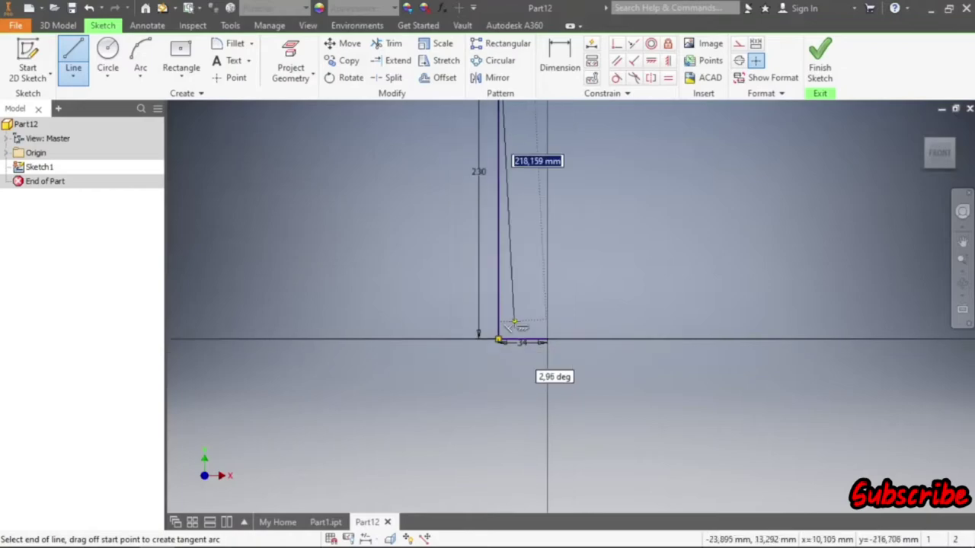
pyautogui.scroll(2, 518, 320)
pyautogui.press('Escape')
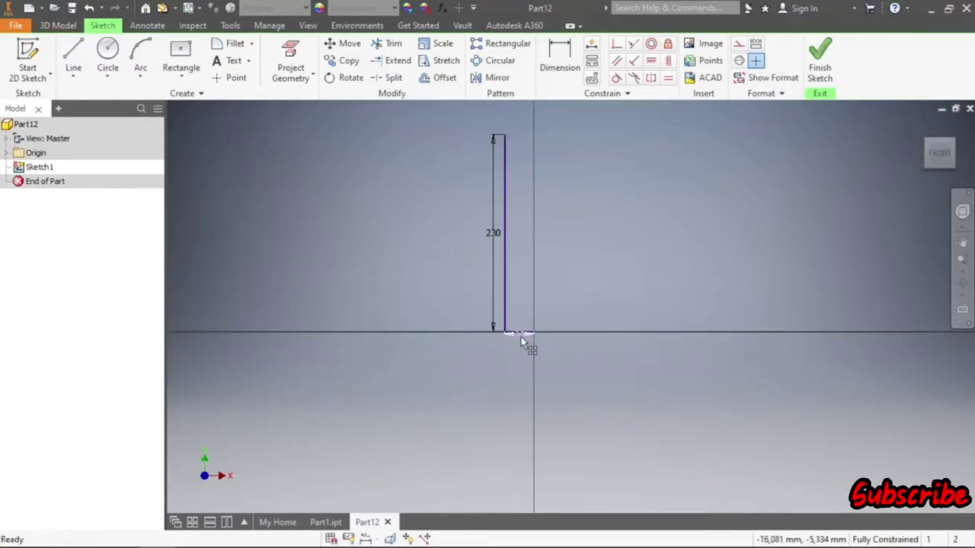
pyautogui.moveTo(520, 337); pyautogui.dragTo(525, 347)
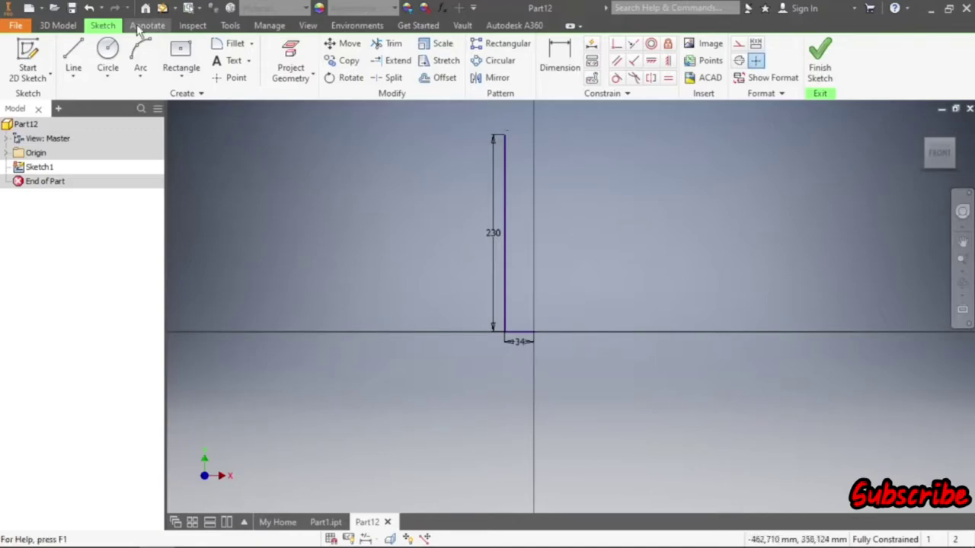
# - Add a 44 mm vertical line, then undo all the trial lines and dimensions
pyautogui.click(73, 55)
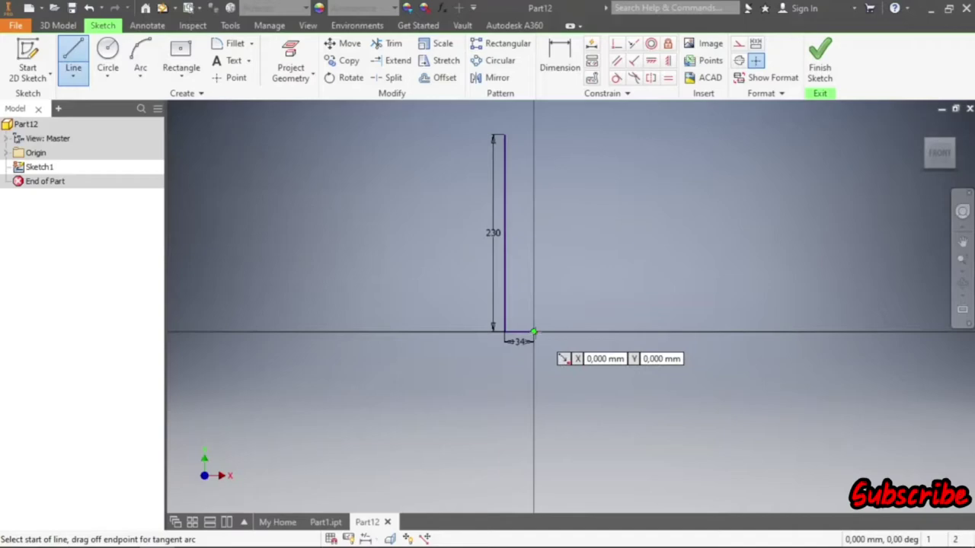
pyautogui.click(533, 332)
pyautogui.write('44')
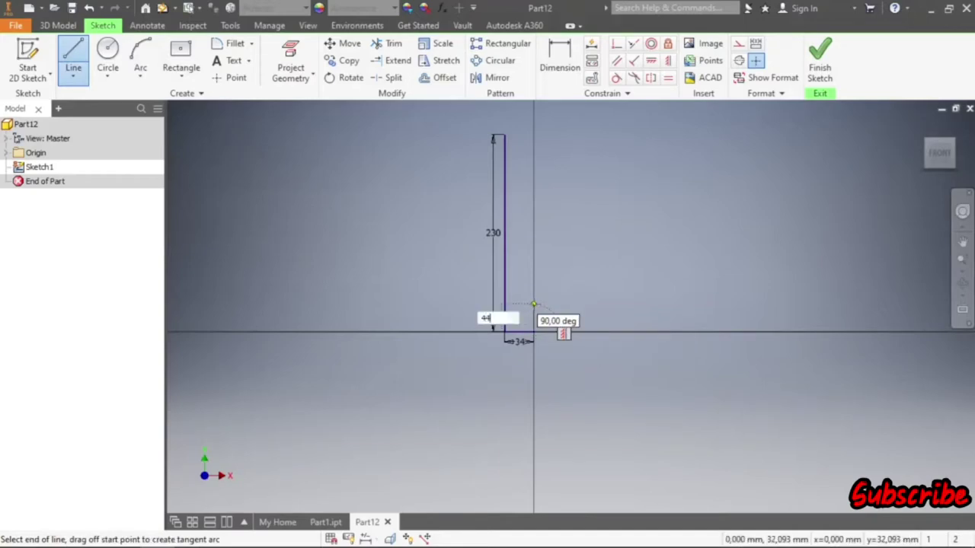
pyautogui.press('Return')
pyautogui.scroll(-3, 587, 232)
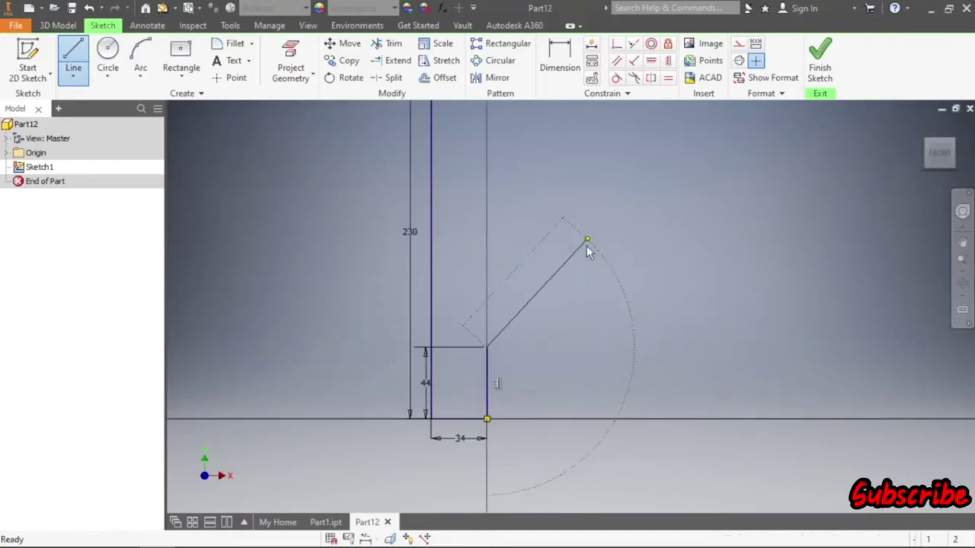
pyautogui.press('Escape')
pyautogui.scroll(3, 527, 368)
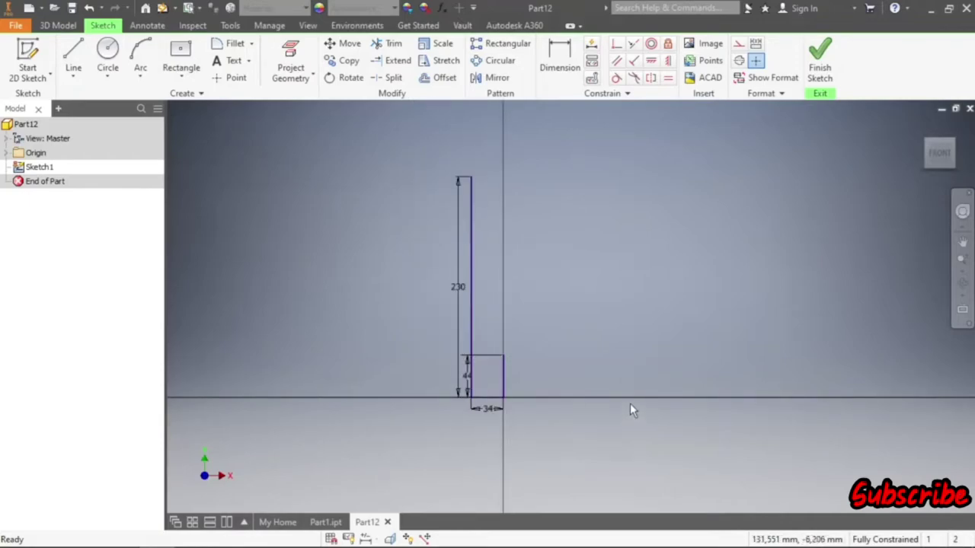
pyautogui.hotkey('ctrl', 'z')
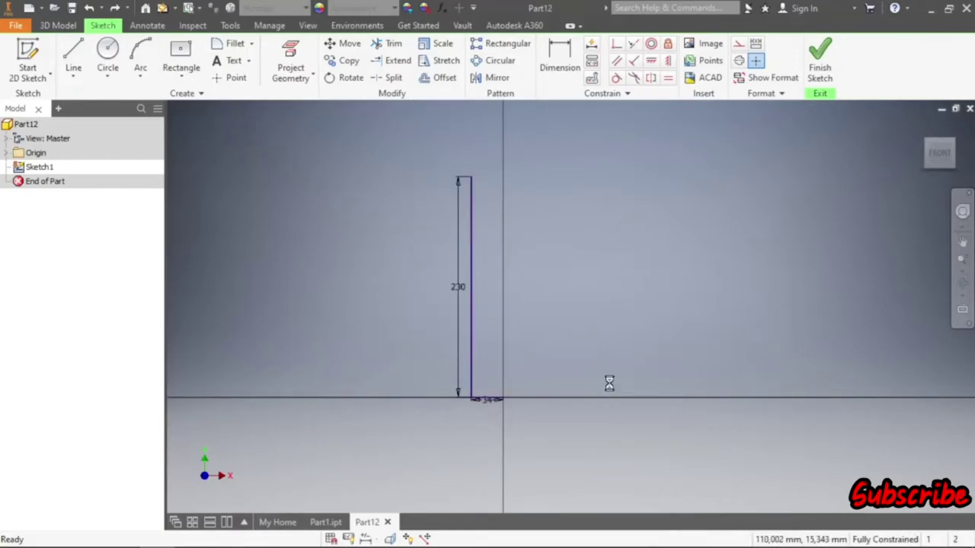
pyautogui.hotkey('ctrl', 'z')
pyautogui.hotkey('ctrl', 'z')
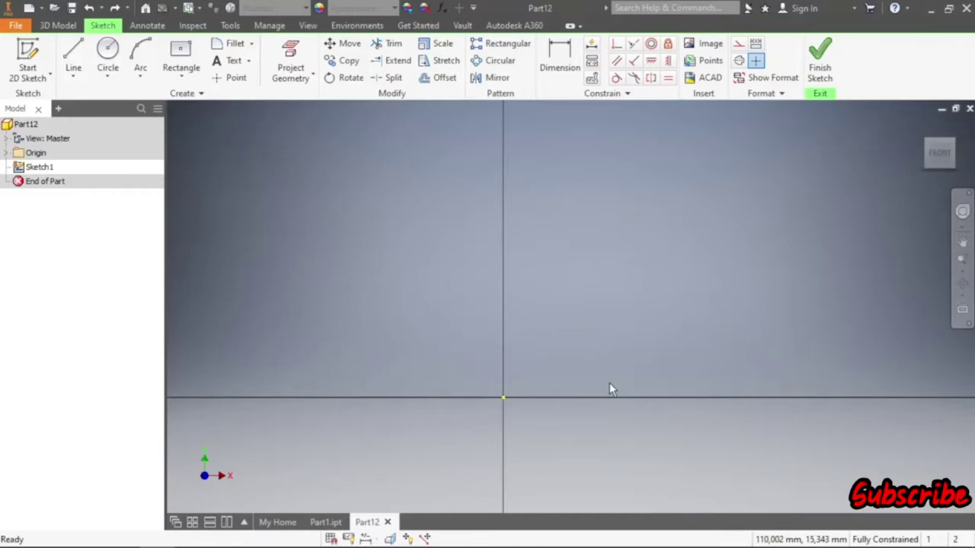
# - Draw a 34 × 230 mm two-point-centre rectangle centred on the sketch origin
pyautogui.press('Home')
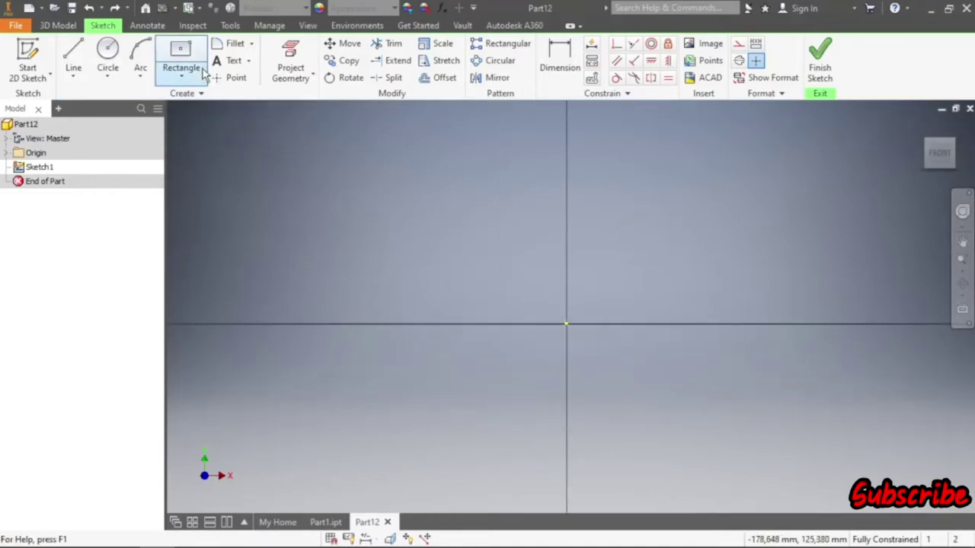
pyautogui.click(182, 72)
pyautogui.click(202, 157)
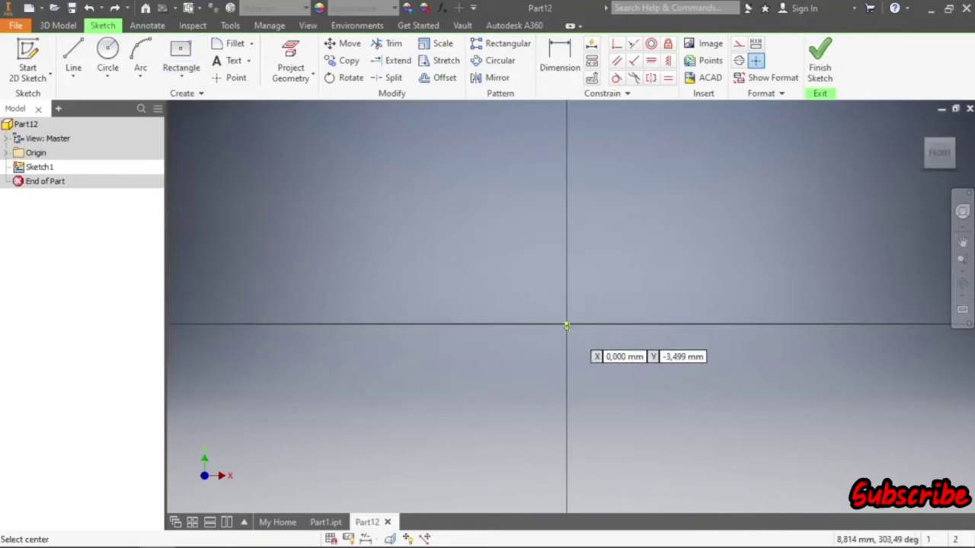
pyautogui.click(566, 324)
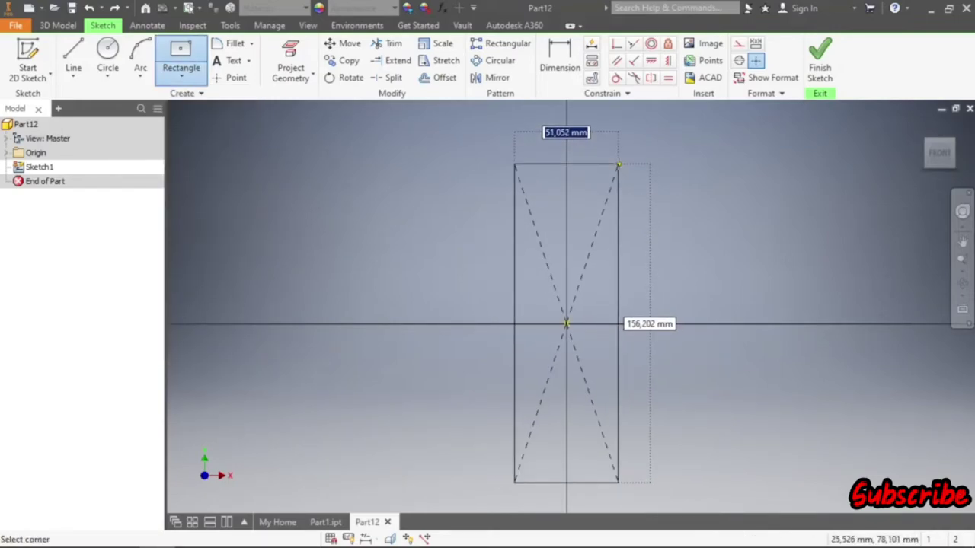
pyautogui.write('34')
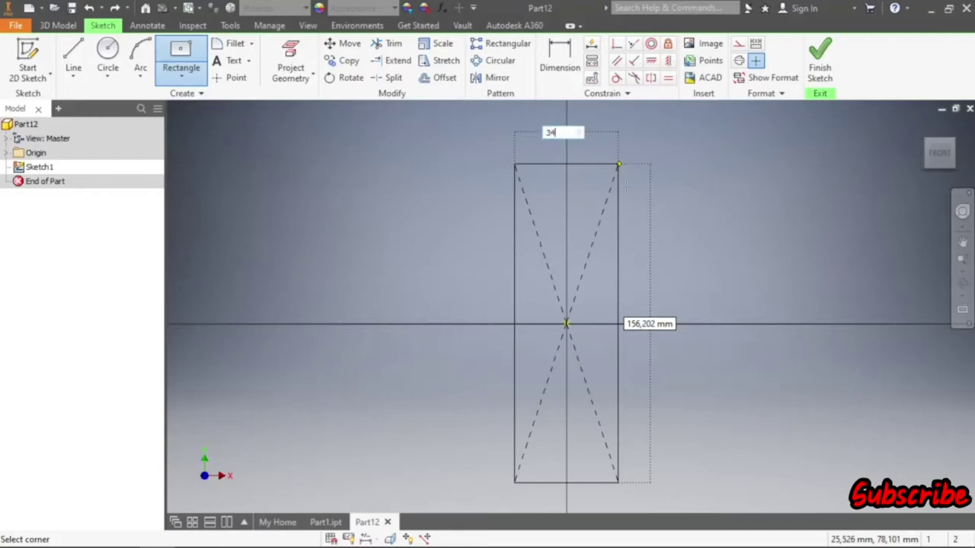
pyautogui.press('Tab')
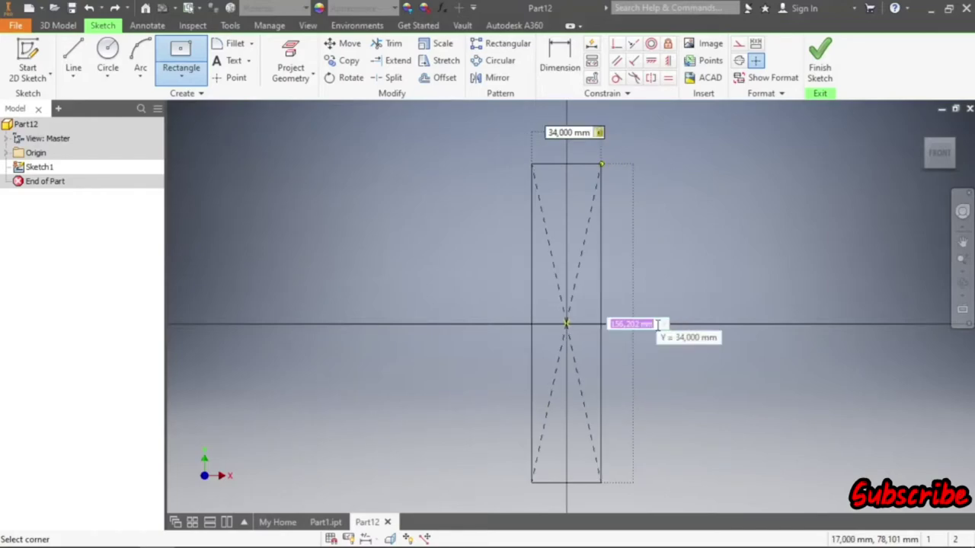
pyautogui.write('230')
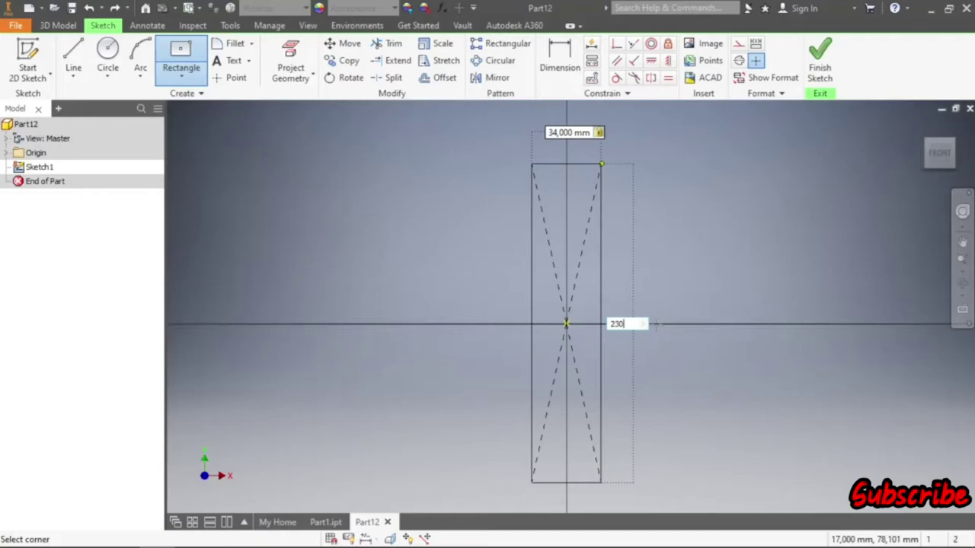
pyautogui.press('Return')
# - End the rectangle tool and finish Sketch1
pyautogui.scroll(-3, 631, 322)
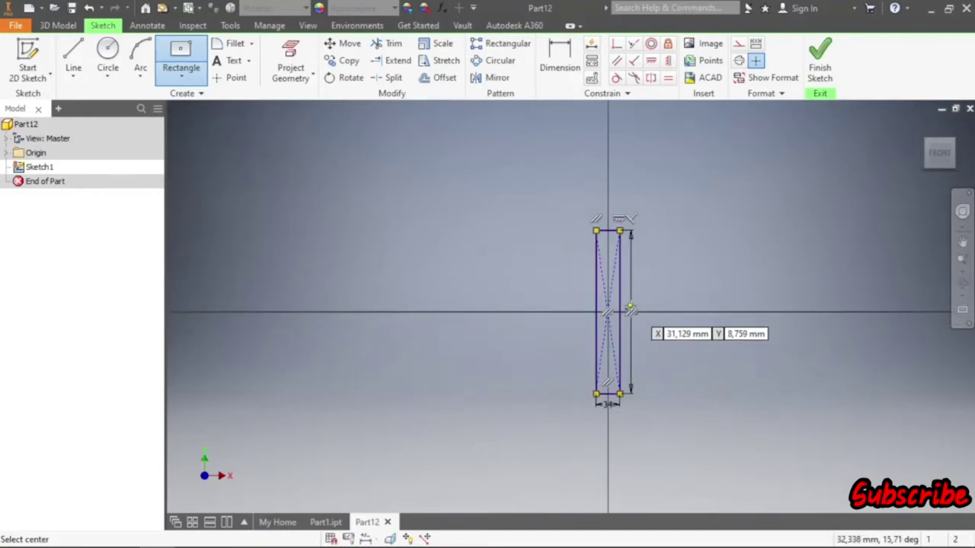
pyautogui.rightClick(683, 268)
pyautogui.click(723, 275)
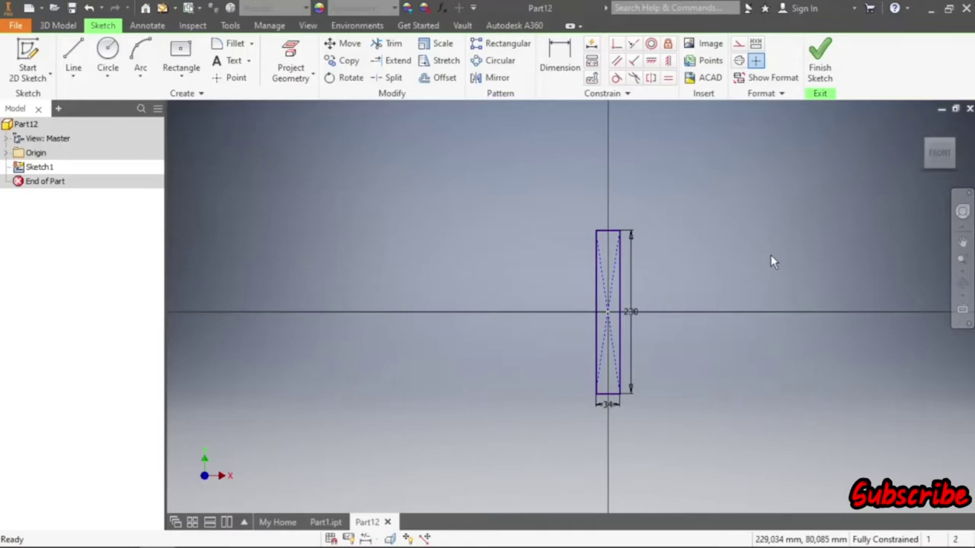
pyautogui.click(820, 58)
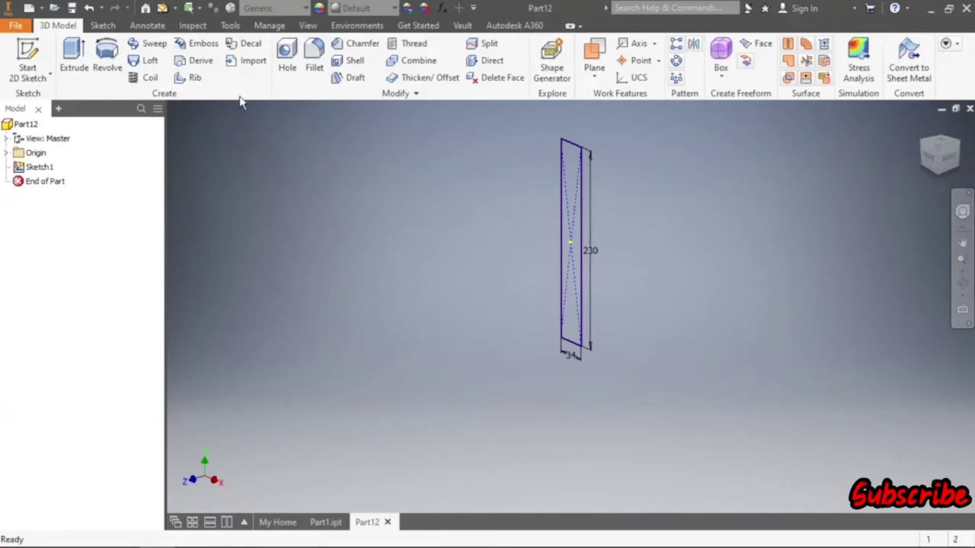
# - Extrude the 34 × 230 rectangle 36 mm into a solid bar
pyautogui.click(74, 61)
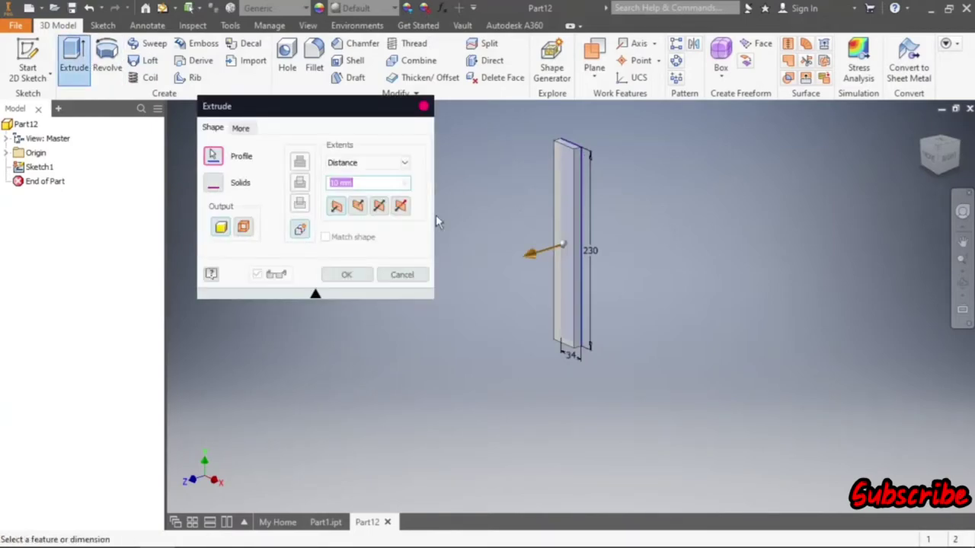
pyautogui.click(379, 205)
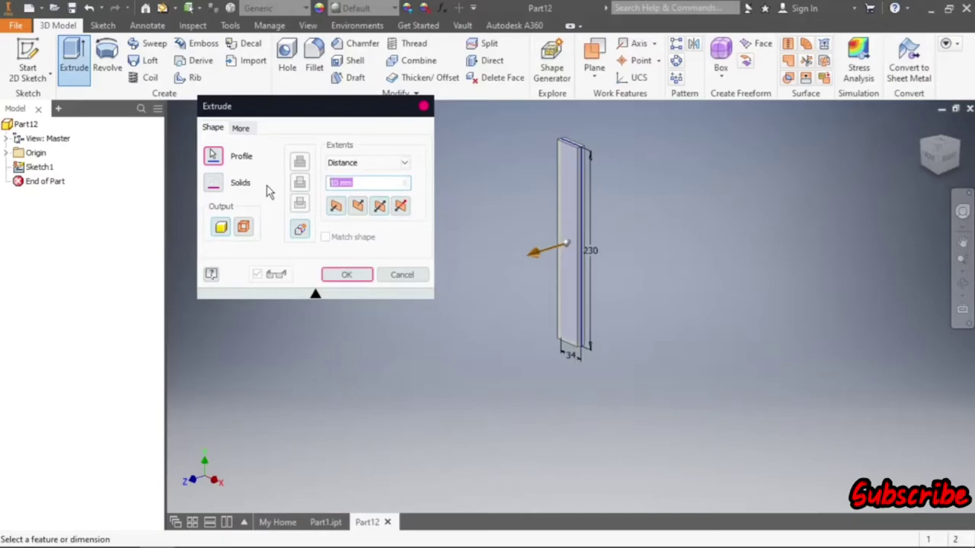
pyautogui.write('36')
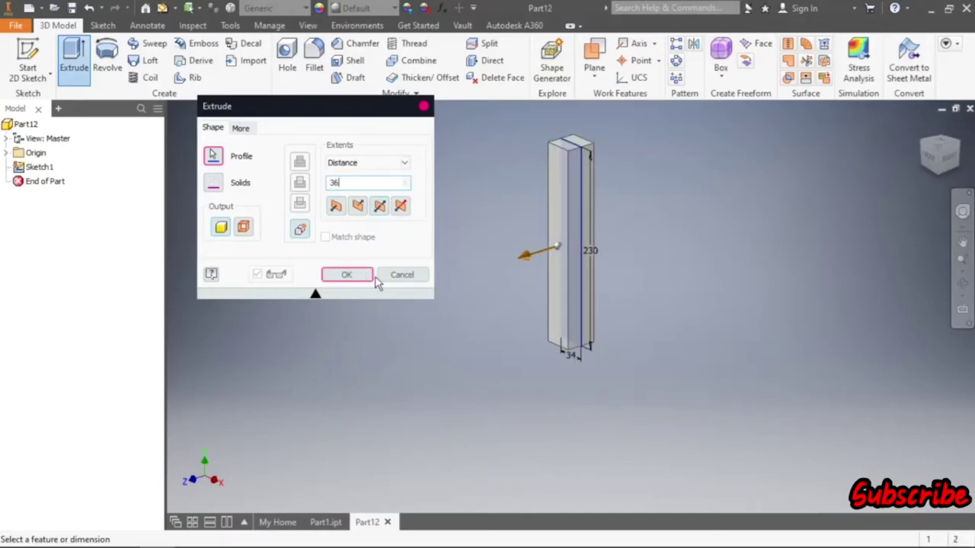
pyautogui.click(346, 275)
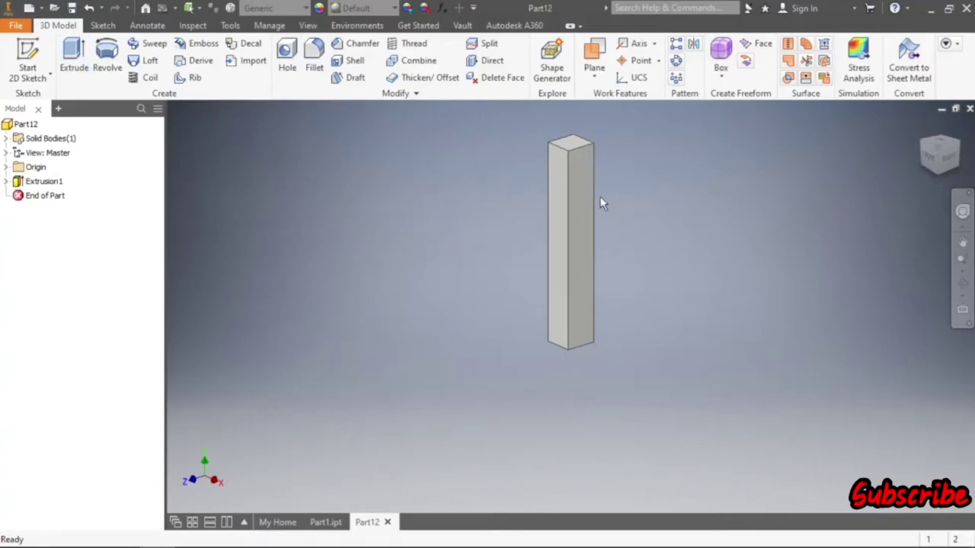
pyautogui.scroll(3, 599, 195)
pyautogui.scroll(-2, 590, 237)
# - Start Sketch2 on the XY Plane with Slice Graphics and project the post's bottom edge
pyautogui.click(6, 168)
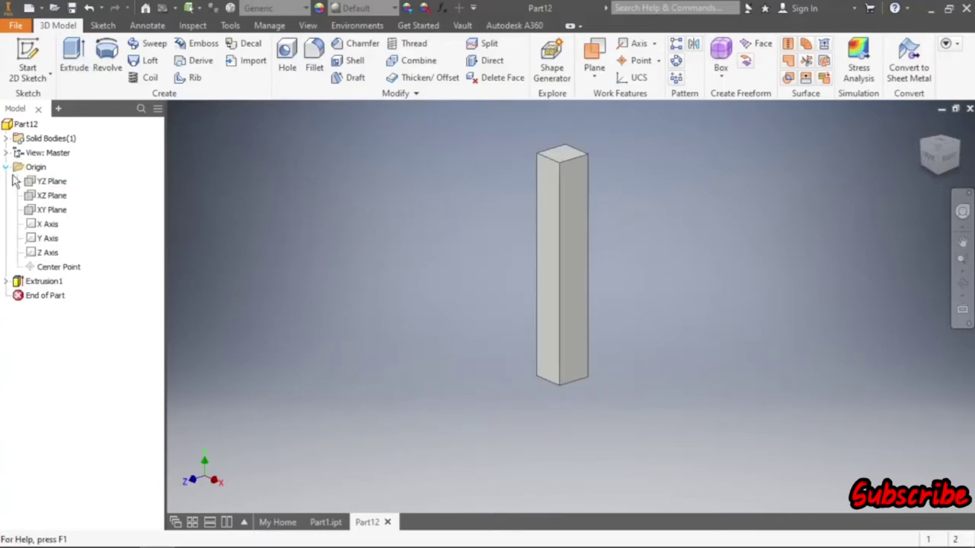
pyautogui.click(50, 210)
pyautogui.press('s')
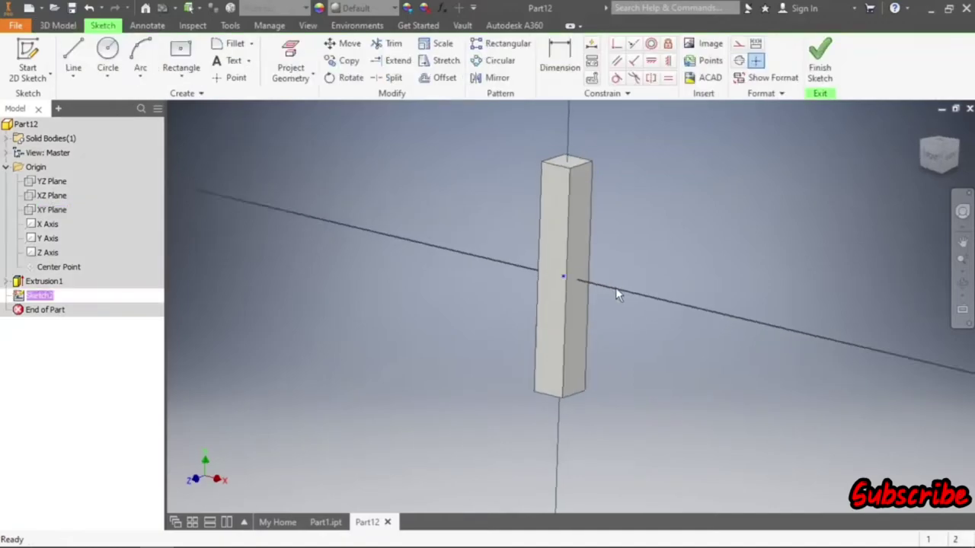
pyautogui.click(390, 539)
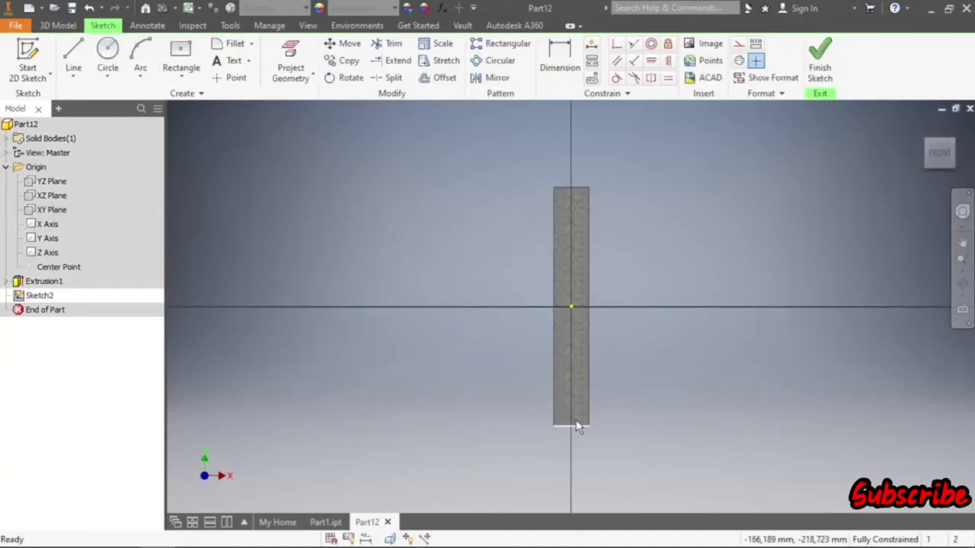
pyautogui.scroll(3, 596, 401)
pyautogui.scroll(3, 578, 413)
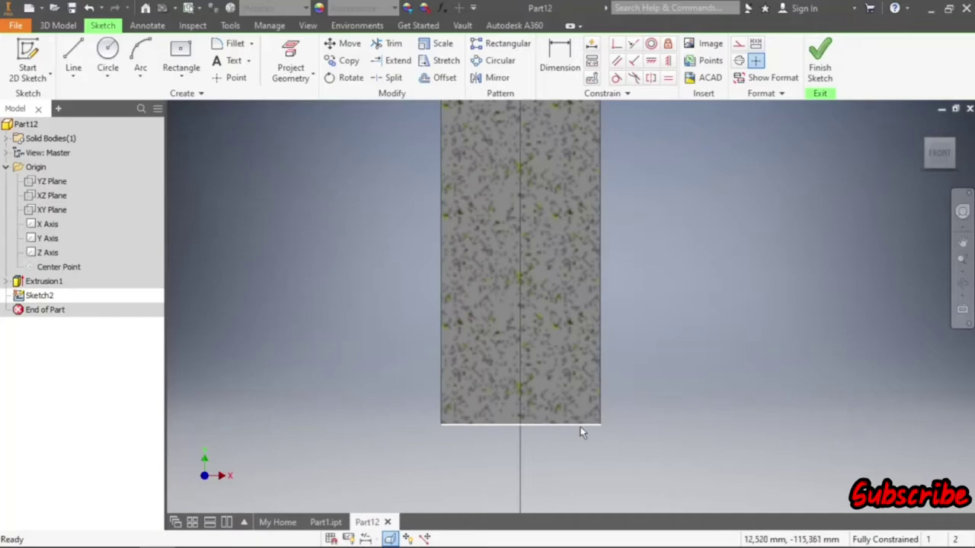
pyautogui.scroll(-2, 583, 426)
pyautogui.click(290, 67)
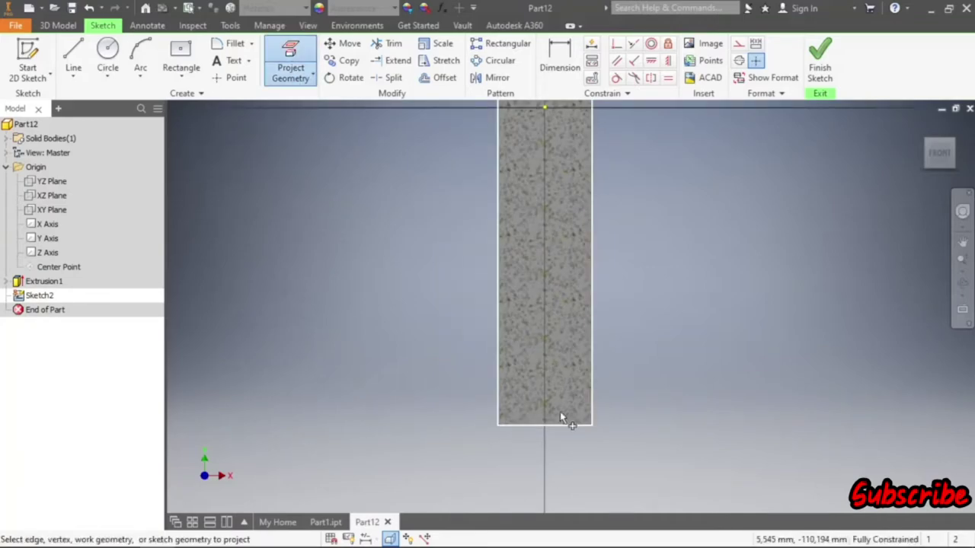
pyautogui.click(571, 424)
# - Draw a 44 mm vertical line up the right edge and place its dimension
pyautogui.click(73, 57)
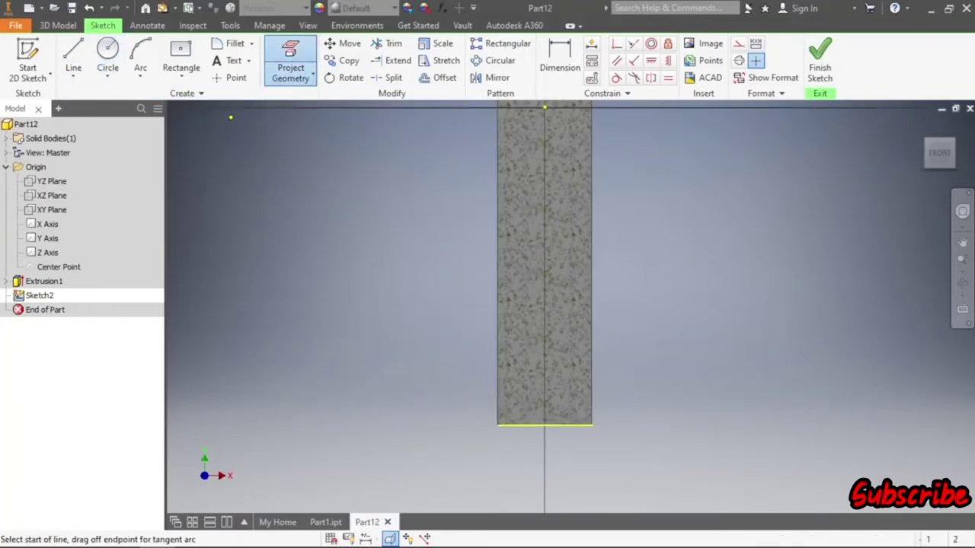
pyautogui.click(591, 424)
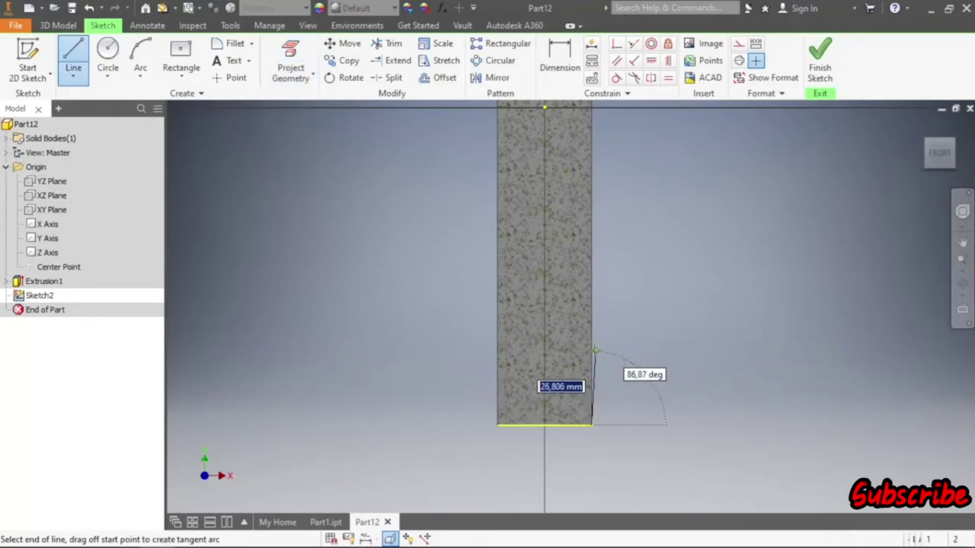
pyautogui.write('44')
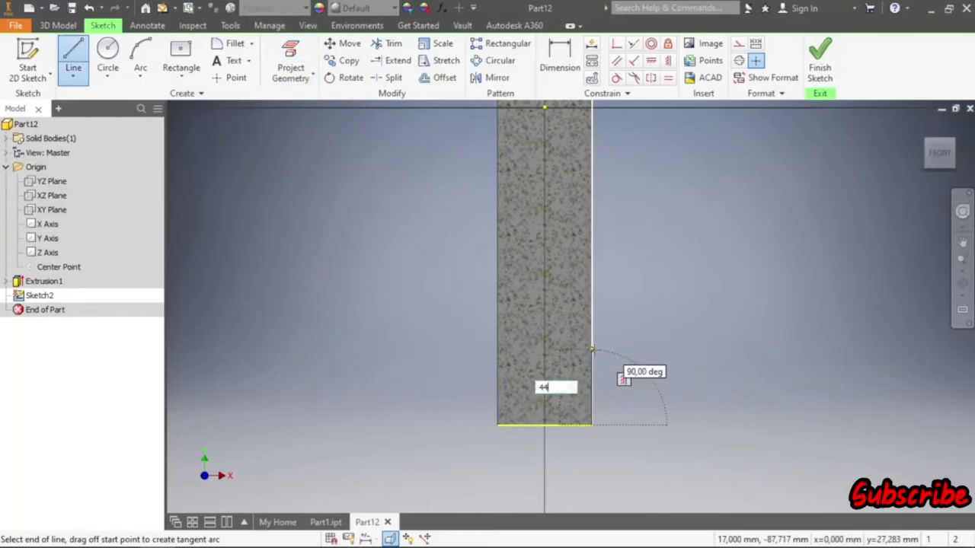
pyautogui.press('Return')
pyautogui.scroll(-3, 600, 305)
pyautogui.scroll(-2, 610, 303)
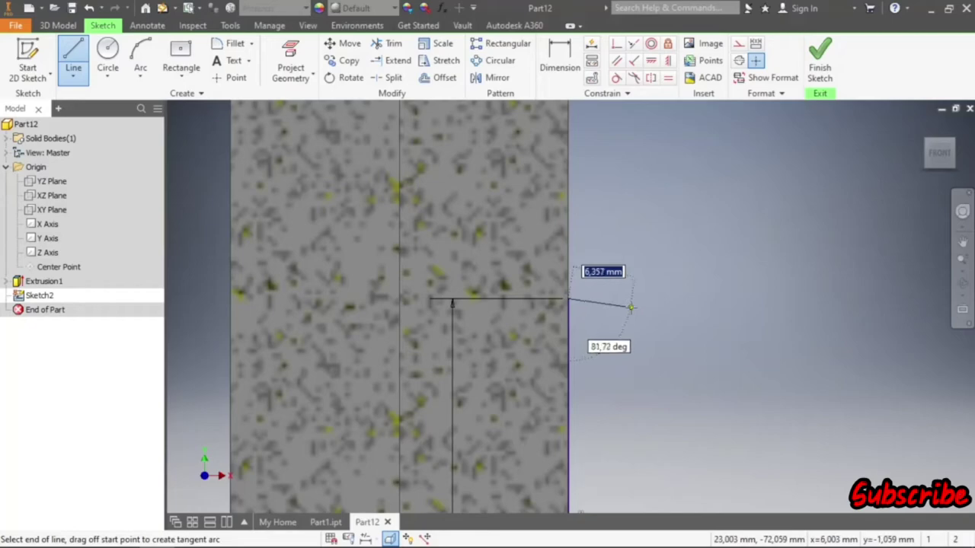
pyautogui.scroll(2, 631, 297)
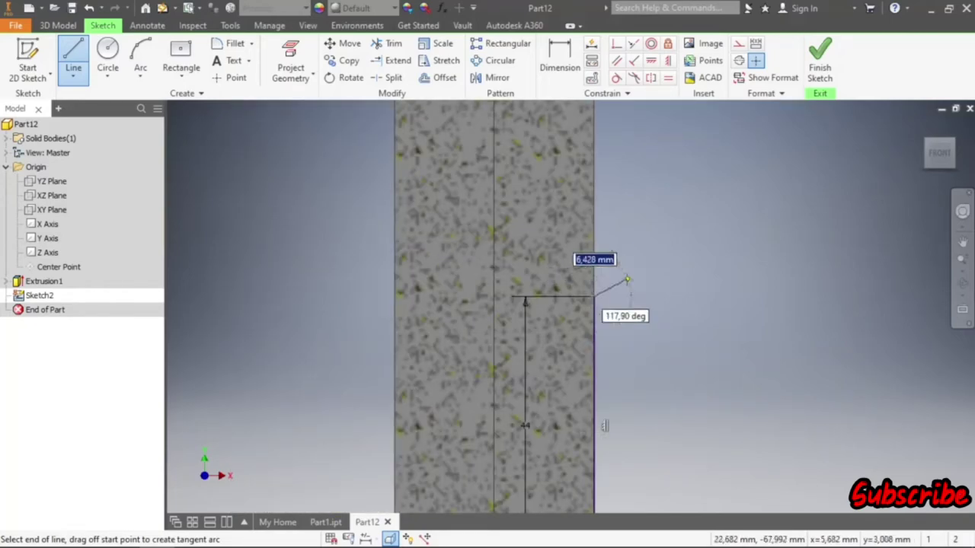
pyautogui.press('Escape')
pyautogui.scroll(2, 613, 346)
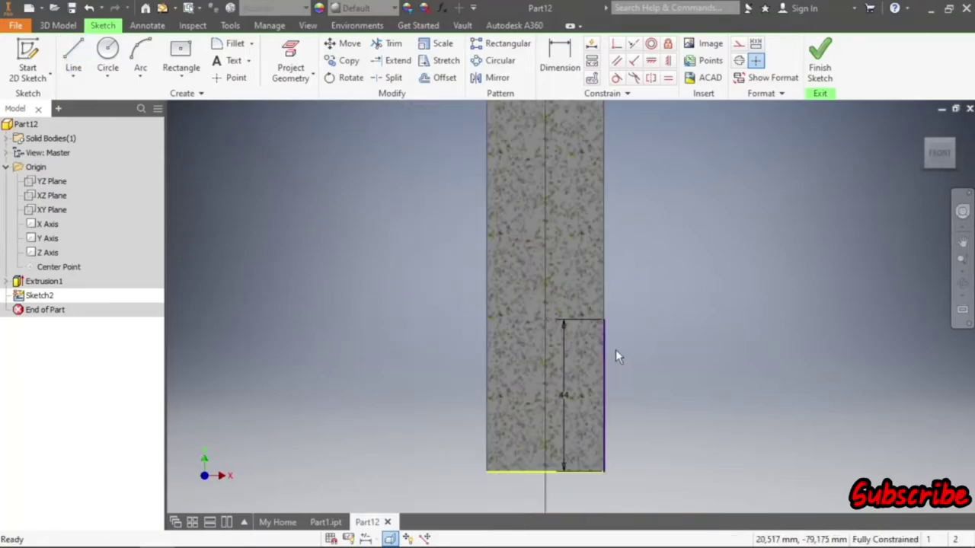
pyautogui.moveTo(567, 404); pyautogui.dragTo(623, 395)
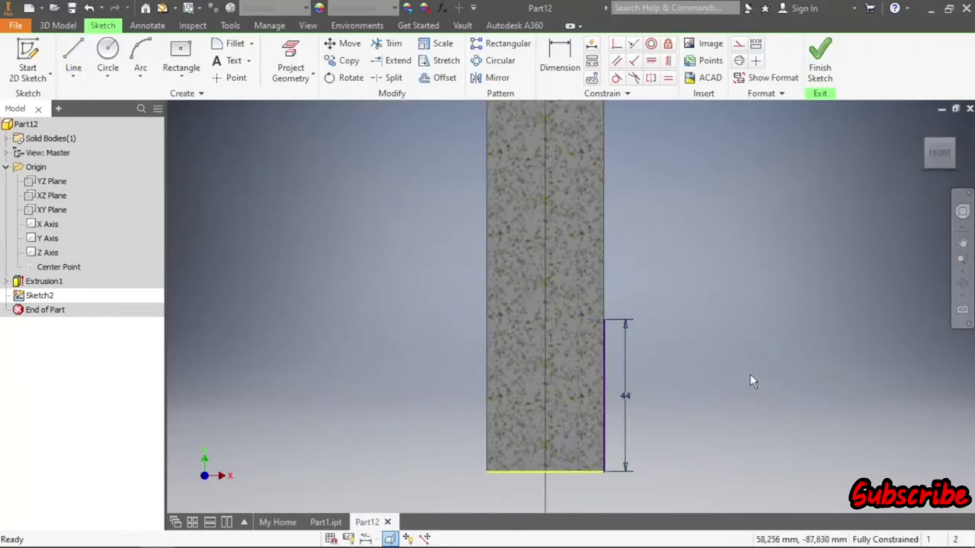
# - Add a short horizontal ledge atop the 44 mm line, undoing a stray slanted line
pyautogui.click(73, 55)
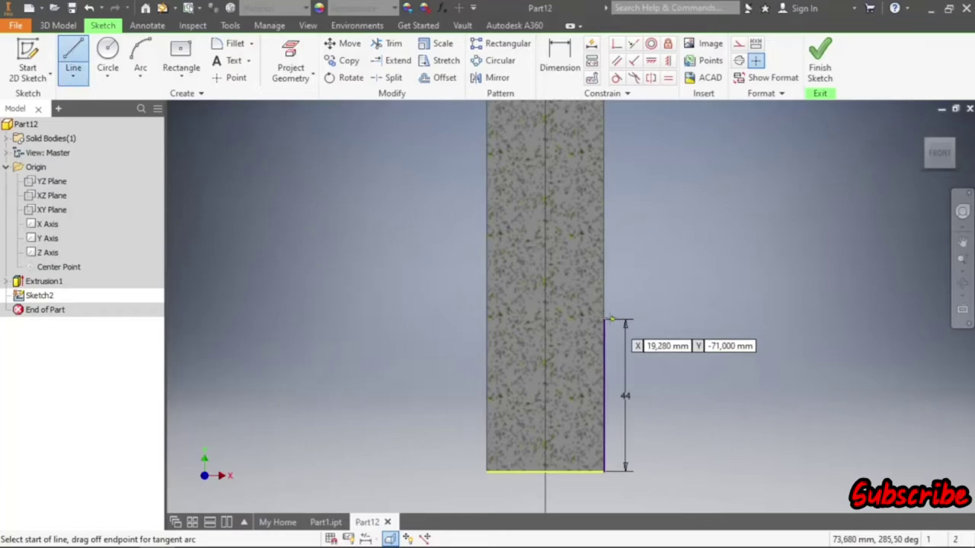
pyautogui.click(603, 319)
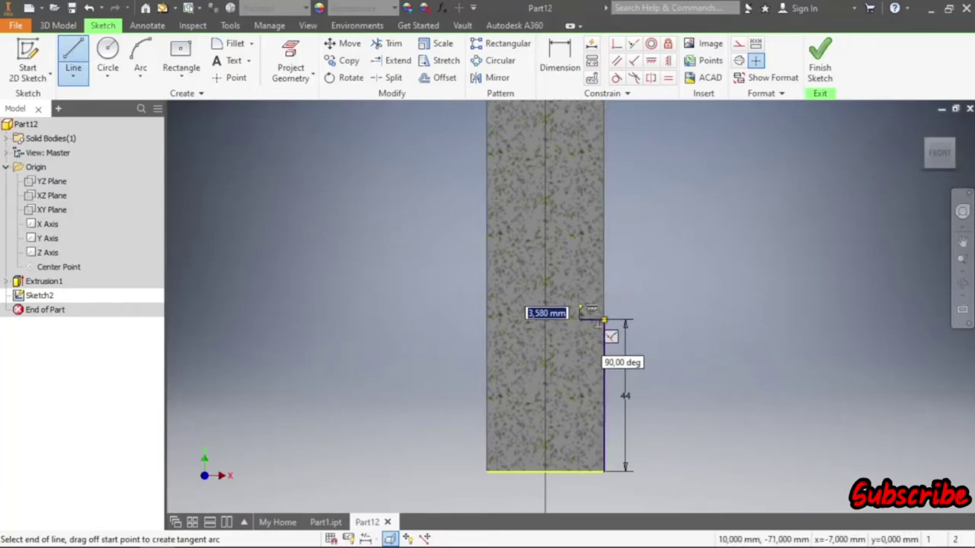
pyautogui.doubleClick(580, 319)
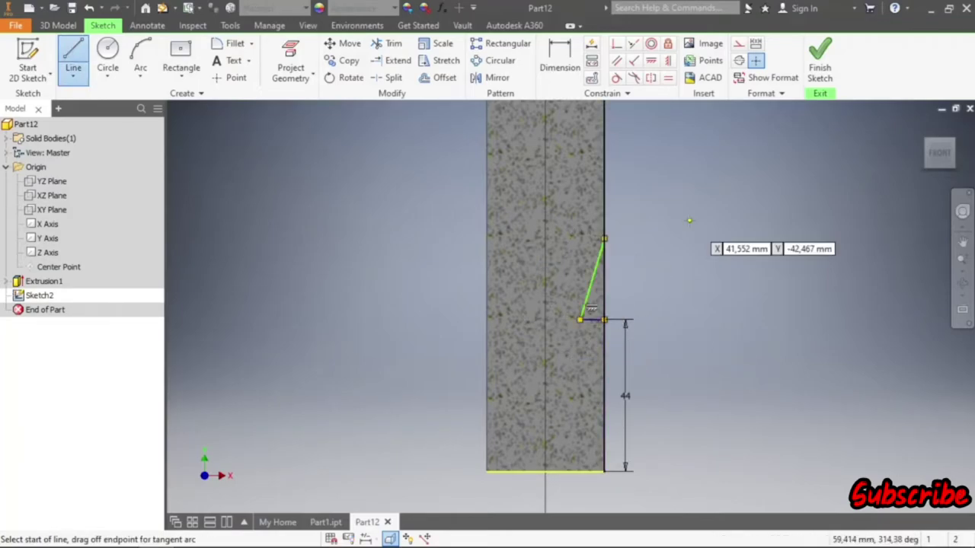
pyautogui.press('Escape')
pyautogui.click(559, 61)
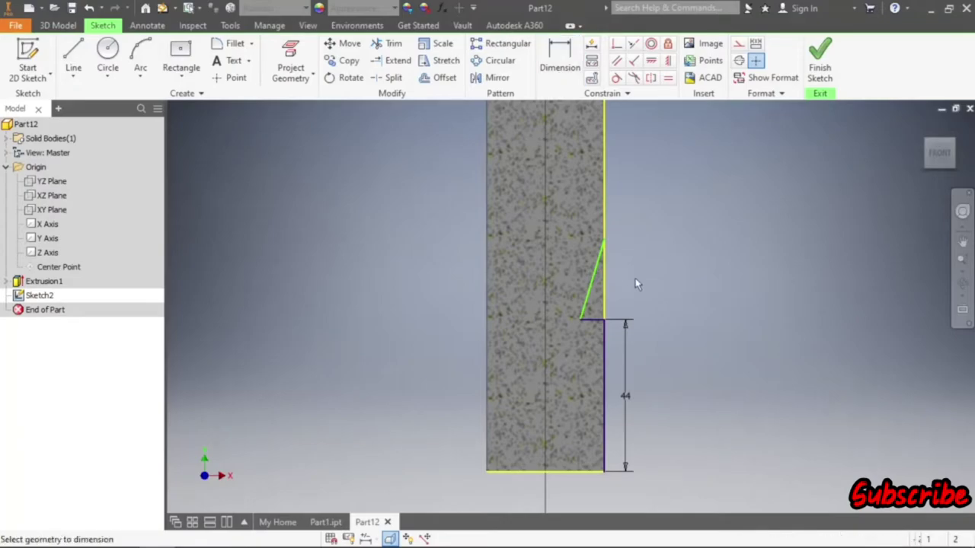
pyautogui.scroll(-3, 572, 354)
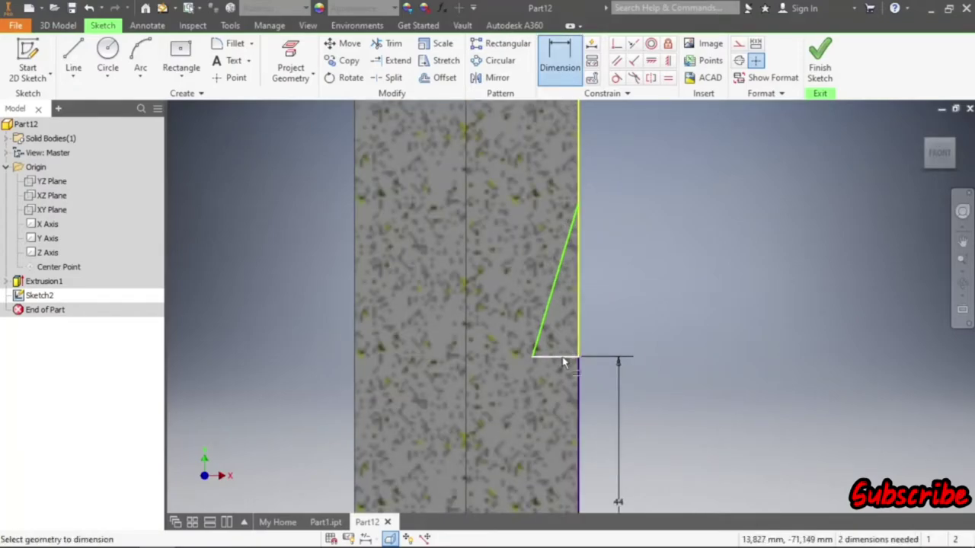
pyautogui.scroll(2, 655, 289)
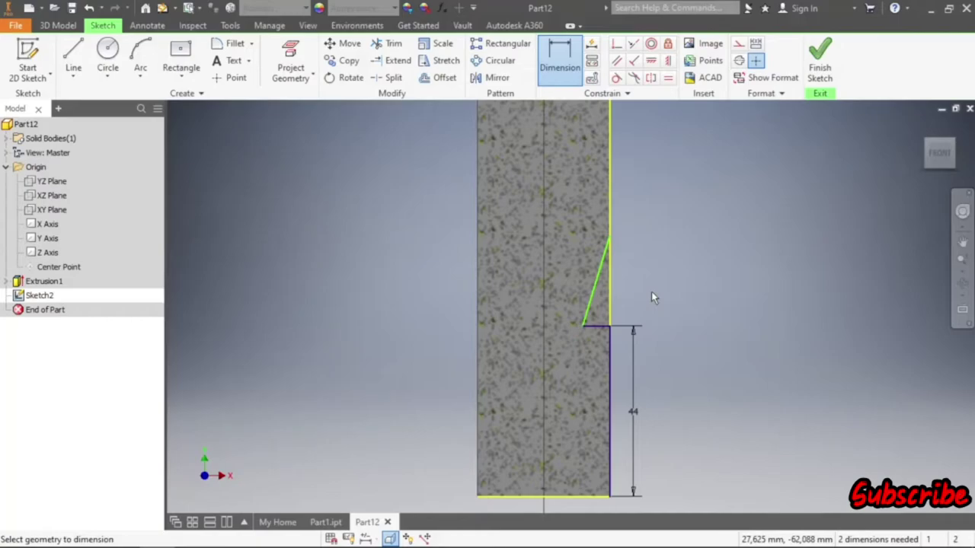
pyautogui.hotkey('ctrl', 'z')
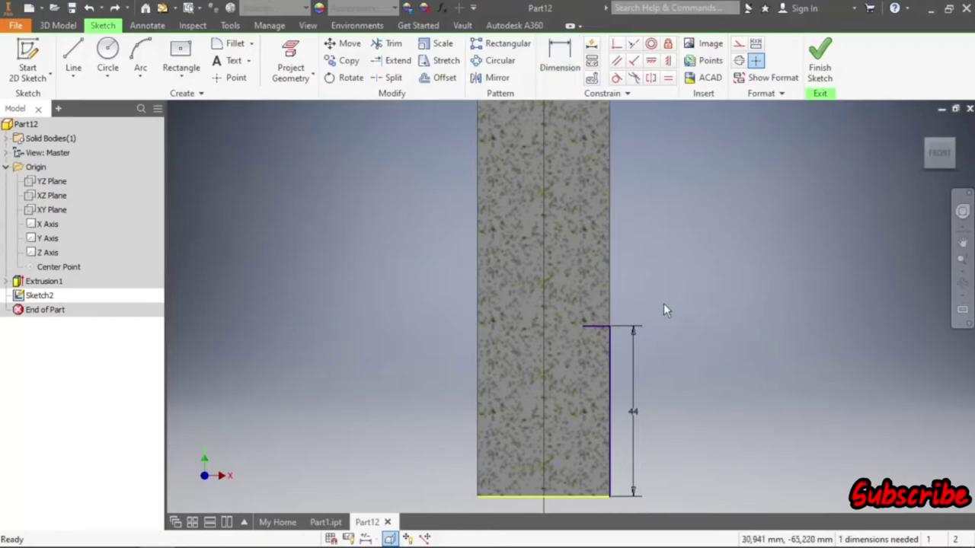
# - Draw the slanted tooth face with its closing line and dimension its height to 12 mm
pyautogui.click(73, 54)
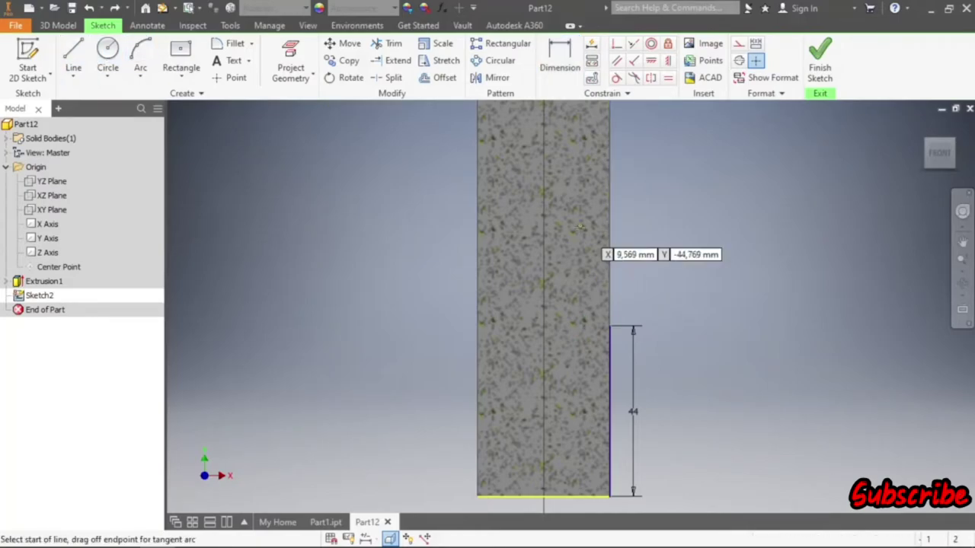
pyautogui.click(609, 327)
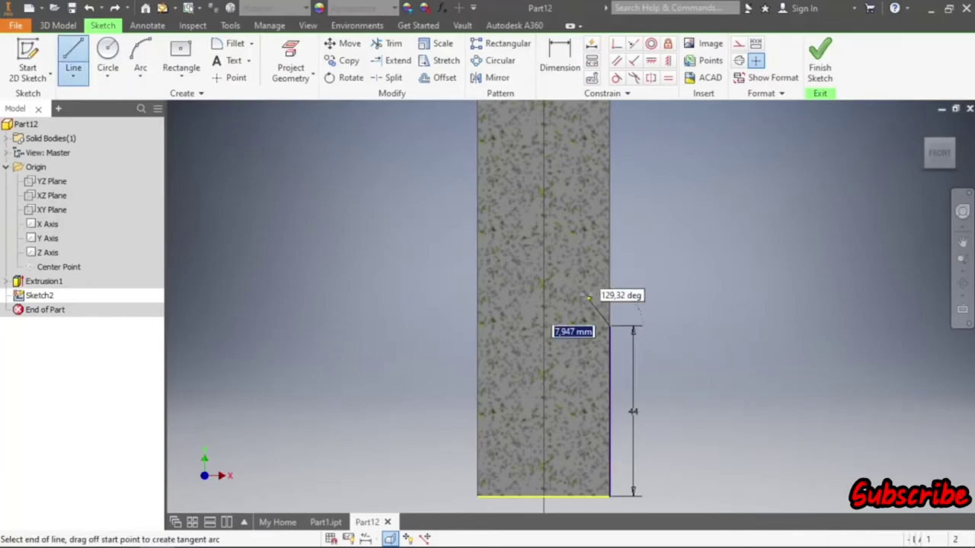
pyautogui.click(577, 228)
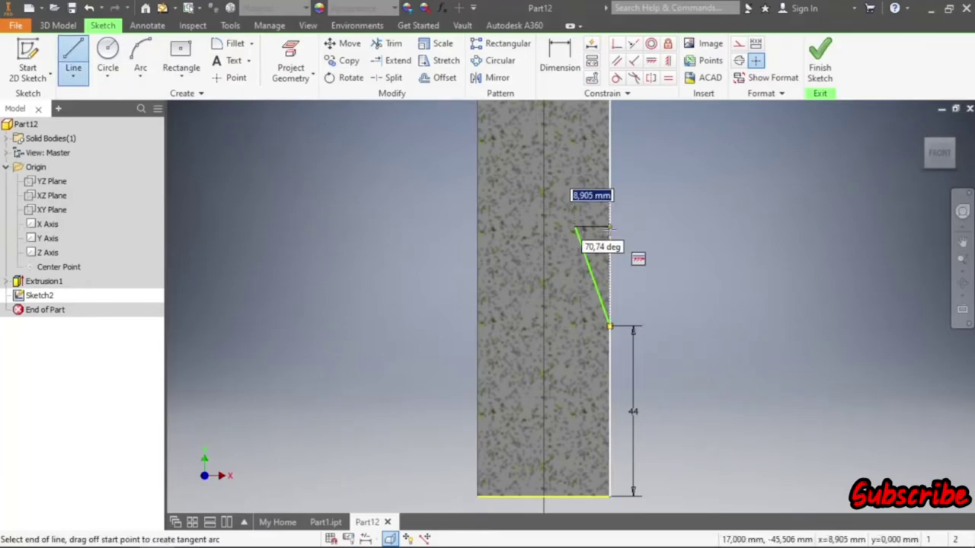
pyautogui.doubleClick(609, 229)
pyautogui.press('d')
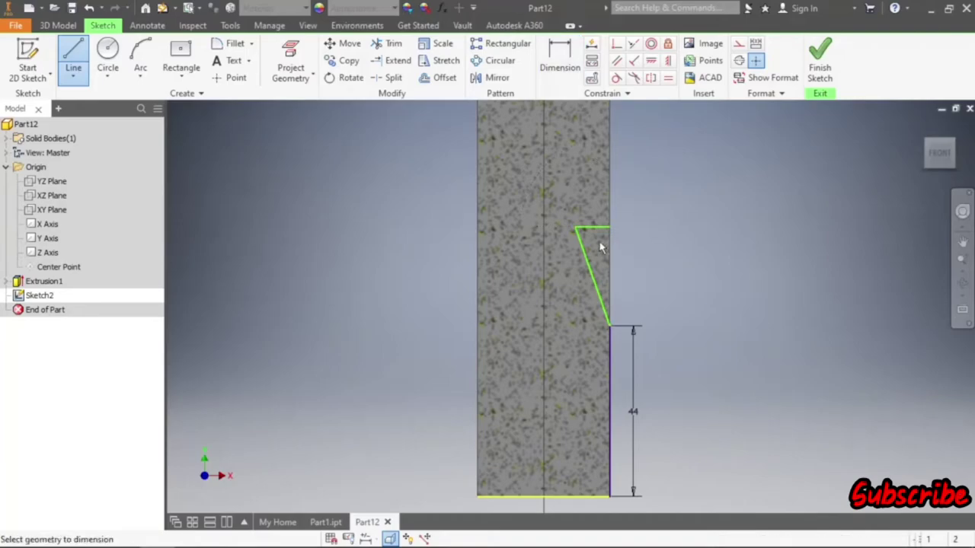
pyautogui.click(587, 268)
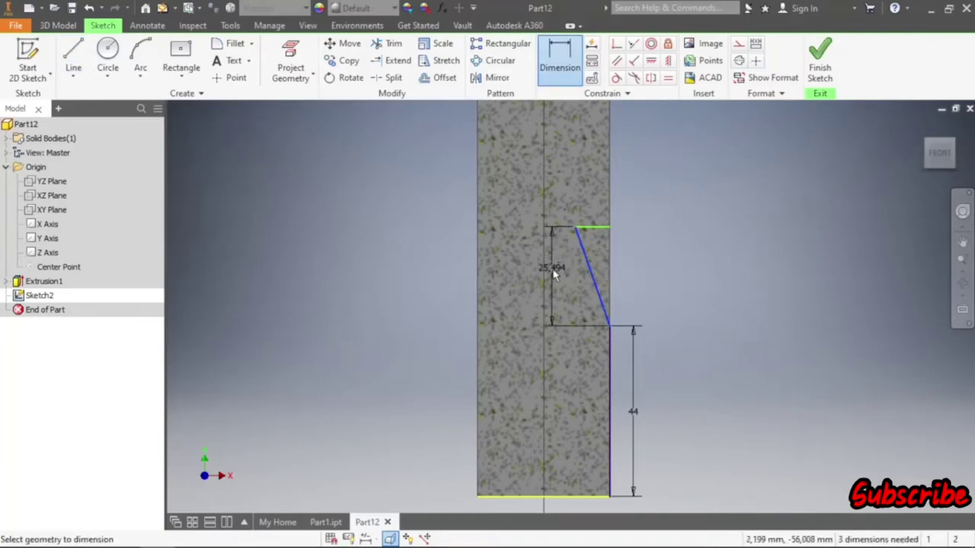
pyautogui.click(554, 274)
pyautogui.write('12')
pyautogui.press('Return')
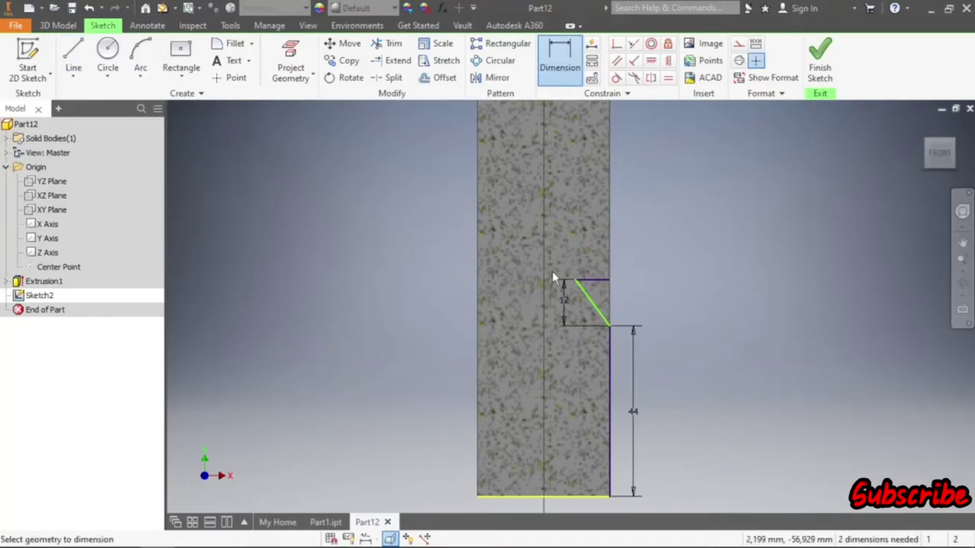
# - Dimension the tooth's top edge to 6 mm and constrain its corner vertically to the lower corner
pyautogui.click(592, 285)
pyautogui.click(590, 261)
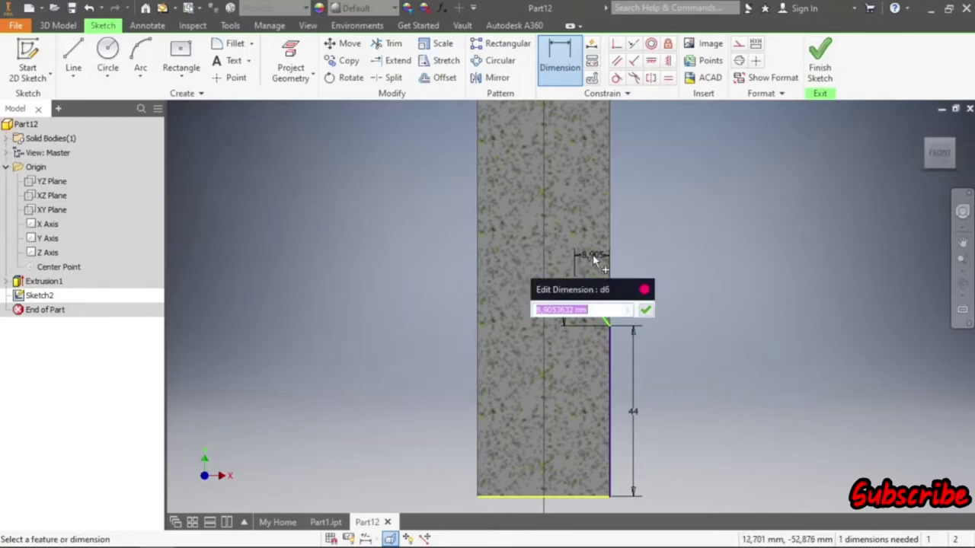
pyautogui.write('6')
pyautogui.press('Return')
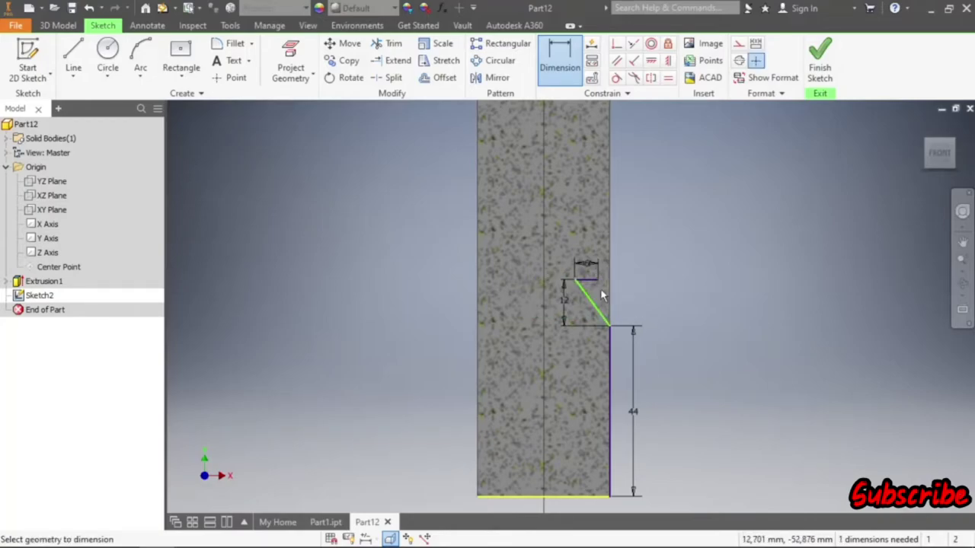
pyautogui.scroll(3, 600, 290)
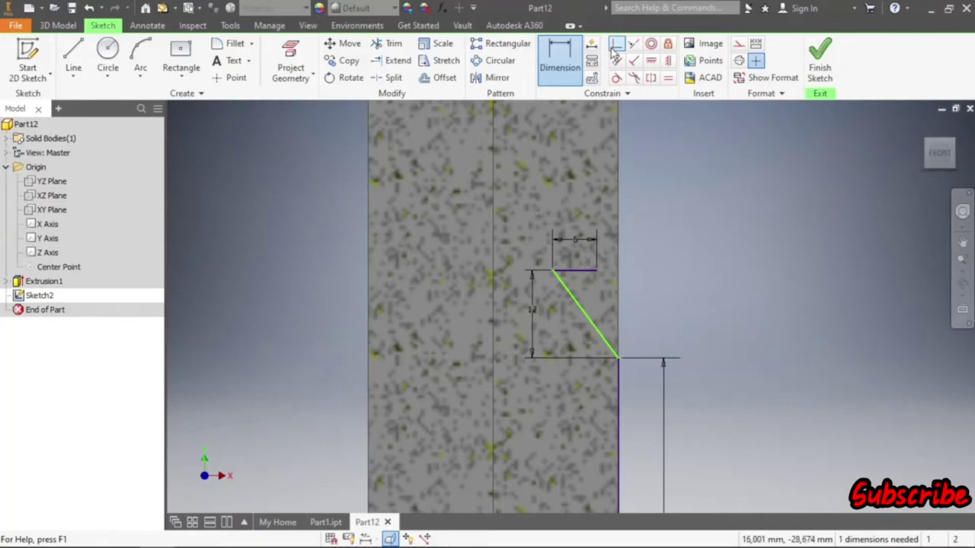
pyautogui.press(']')
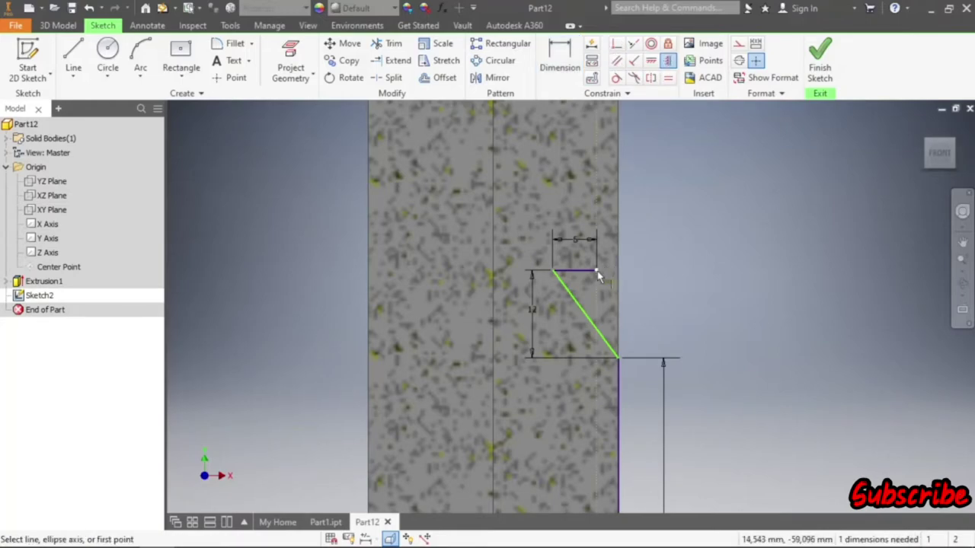
pyautogui.click(596, 270)
pyautogui.click(619, 358)
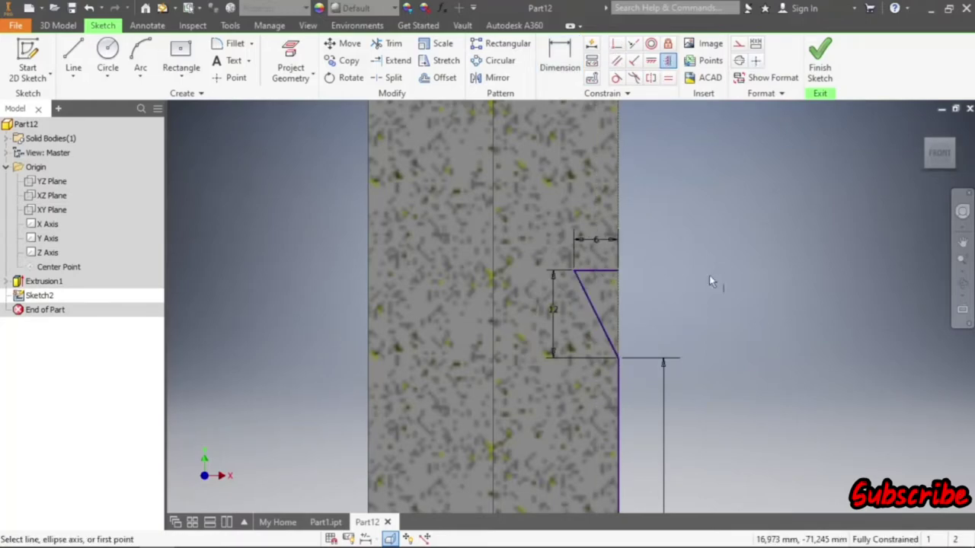
pyautogui.rightClick(724, 268)
pyautogui.click(767, 273)
# - Draw the vertical closing line along the block's side to close the profile
pyautogui.click(73, 61)
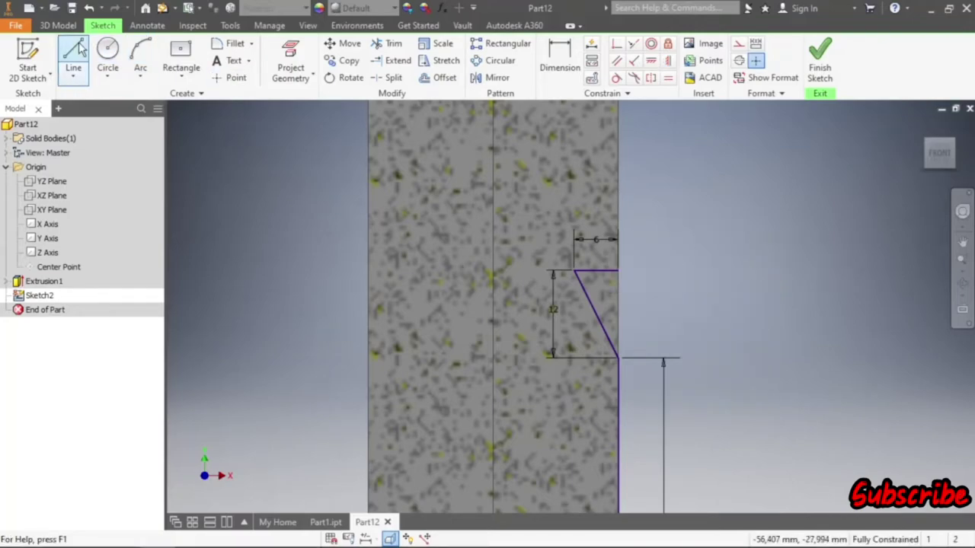
pyautogui.click(618, 358)
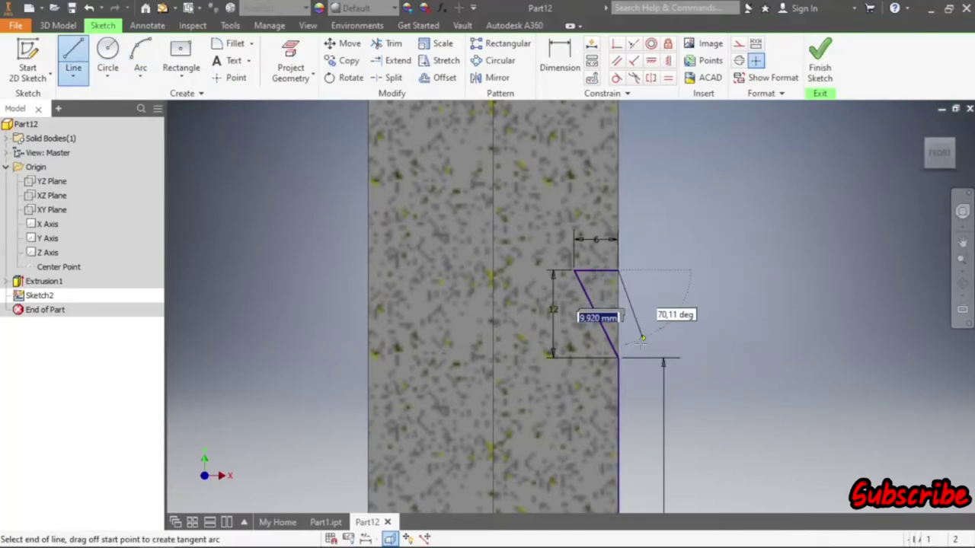
pyautogui.click(618, 487)
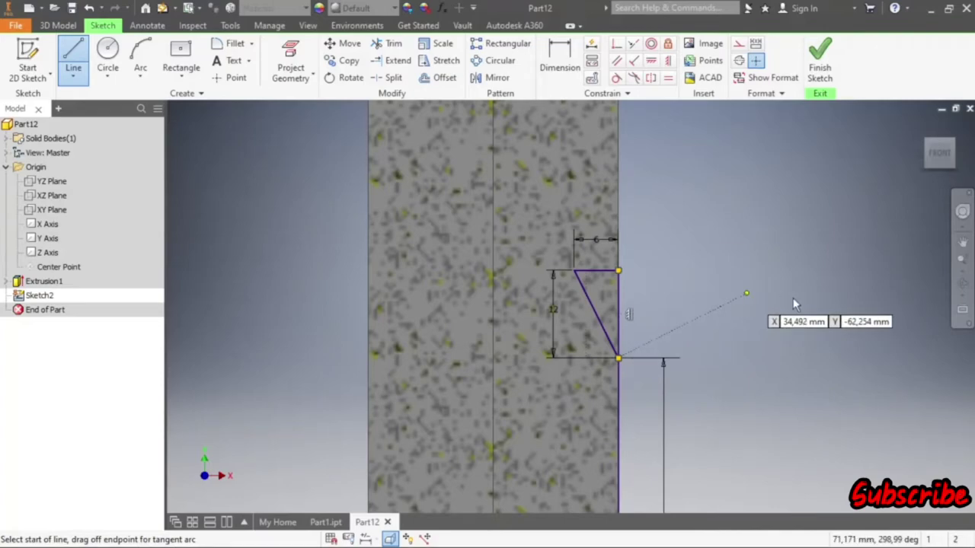
pyautogui.press('Escape')
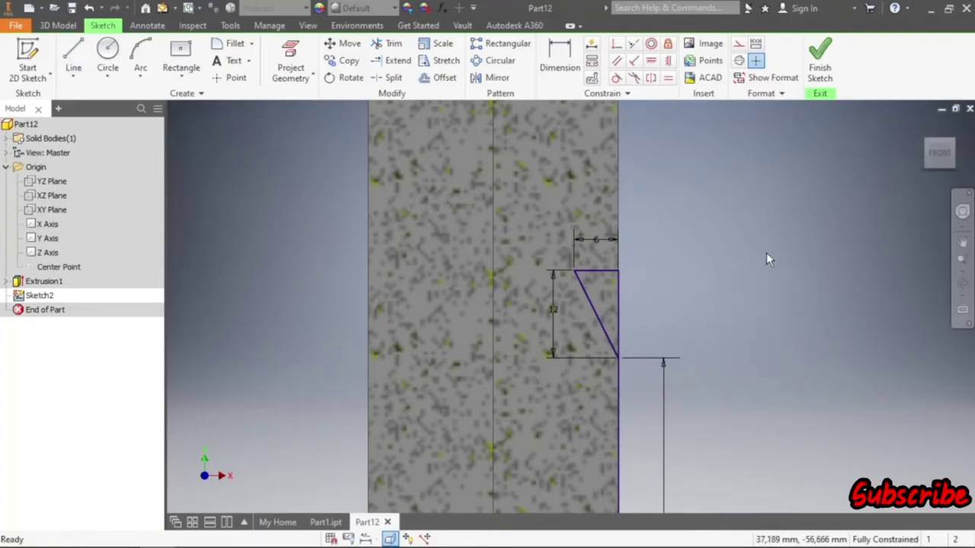
# - Finish Sketch2 and extrude the tooth profile as a symmetric cut through the post
pyautogui.click(819, 61)
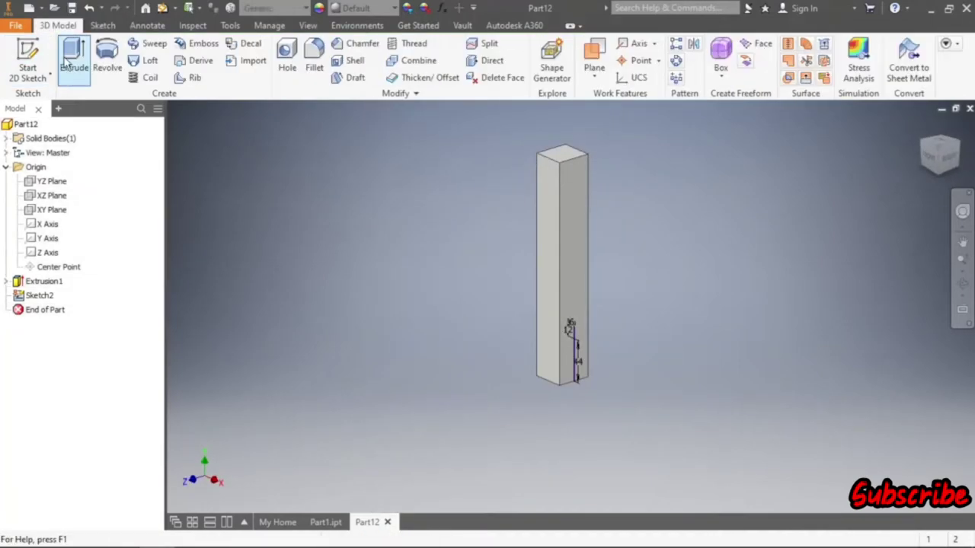
pyautogui.click(74, 61)
pyautogui.scroll(-5, 572, 342)
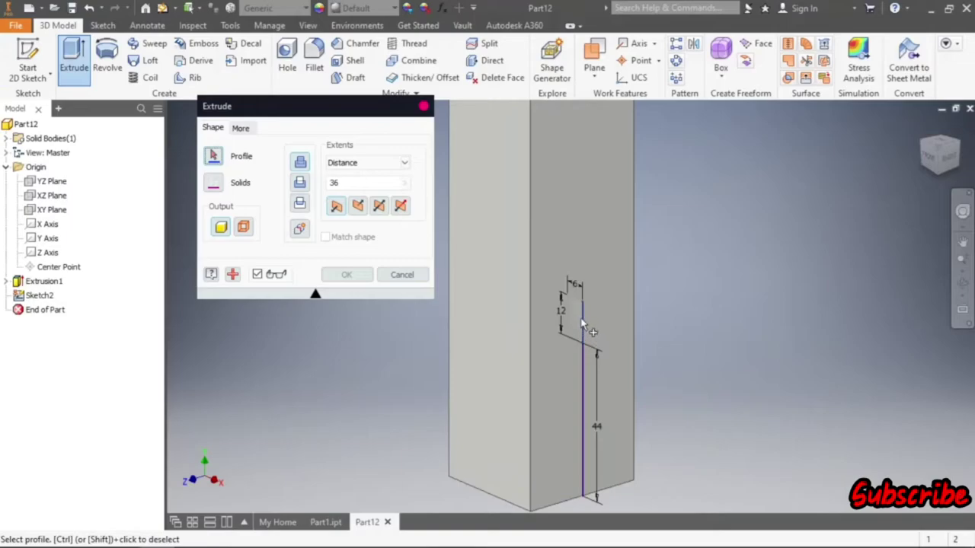
pyautogui.click(565, 317)
pyautogui.click(379, 205)
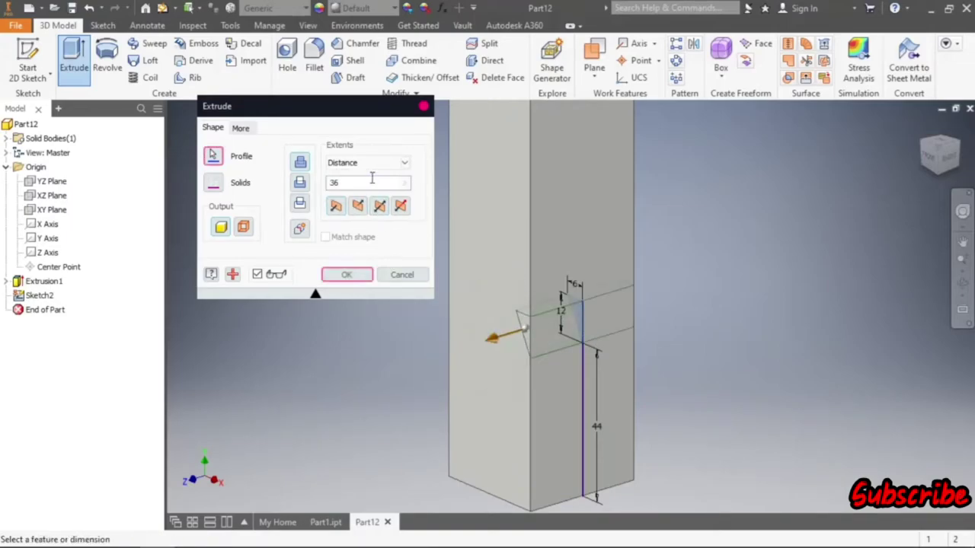
pyautogui.click(300, 183)
pyautogui.click(347, 274)
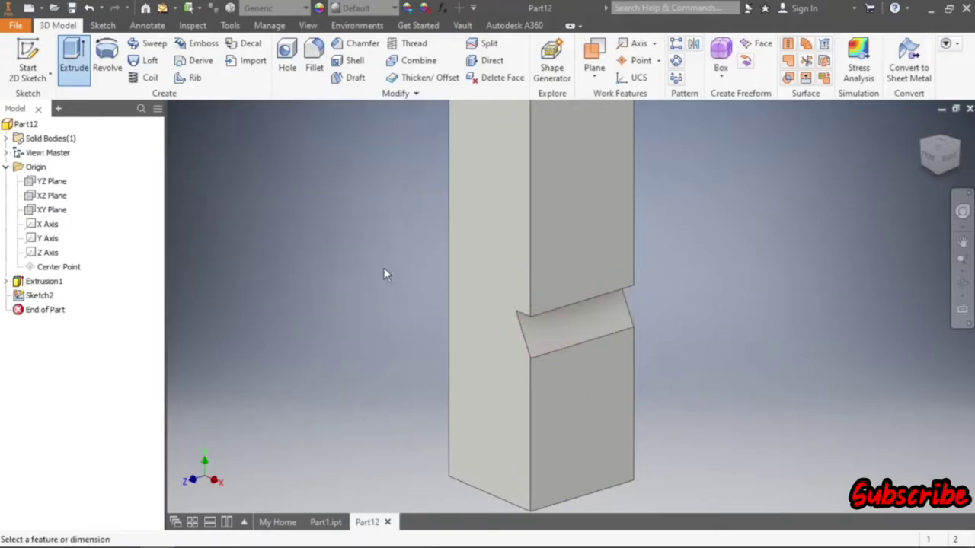
pyautogui.scroll(3, 640, 309)
pyautogui.scroll(2, 639, 313)
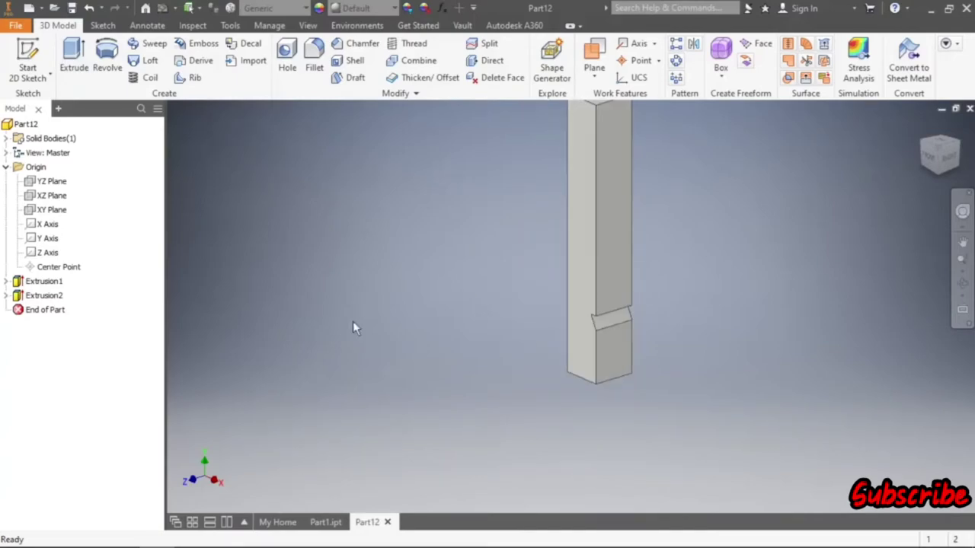
# - Rectangular-pattern Extrusion2 along the vertical edge: 10 copies at 18 mm spacing
pyautogui.click(52, 299)
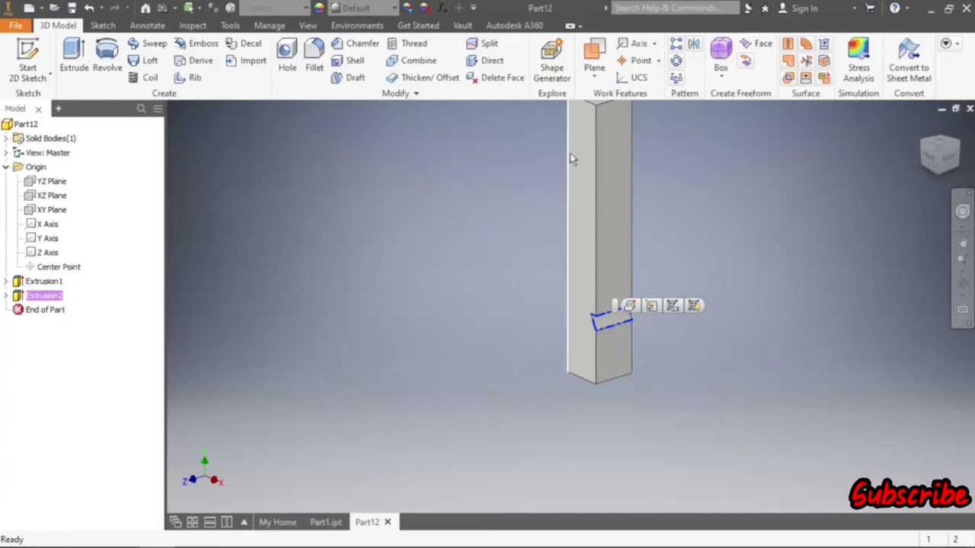
pyautogui.click(675, 46)
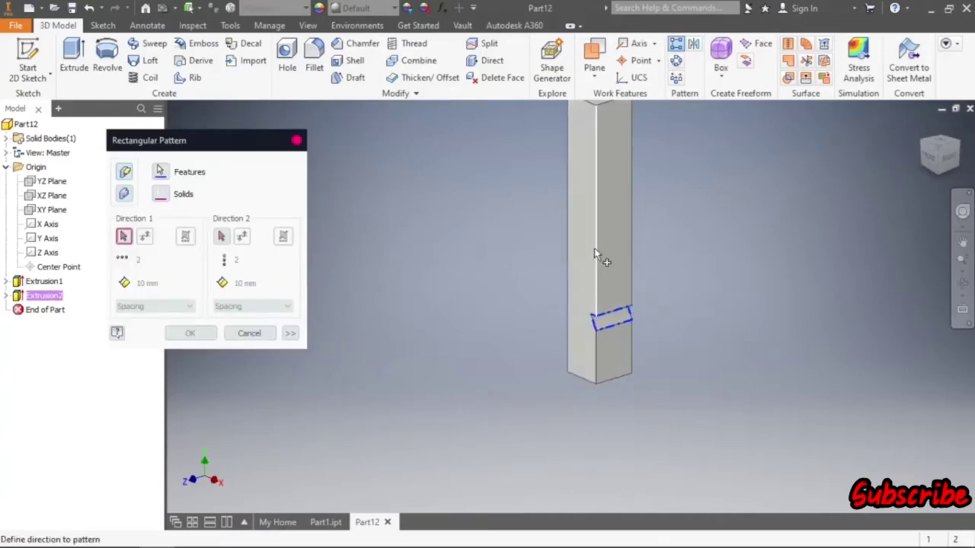
pyautogui.click(596, 255)
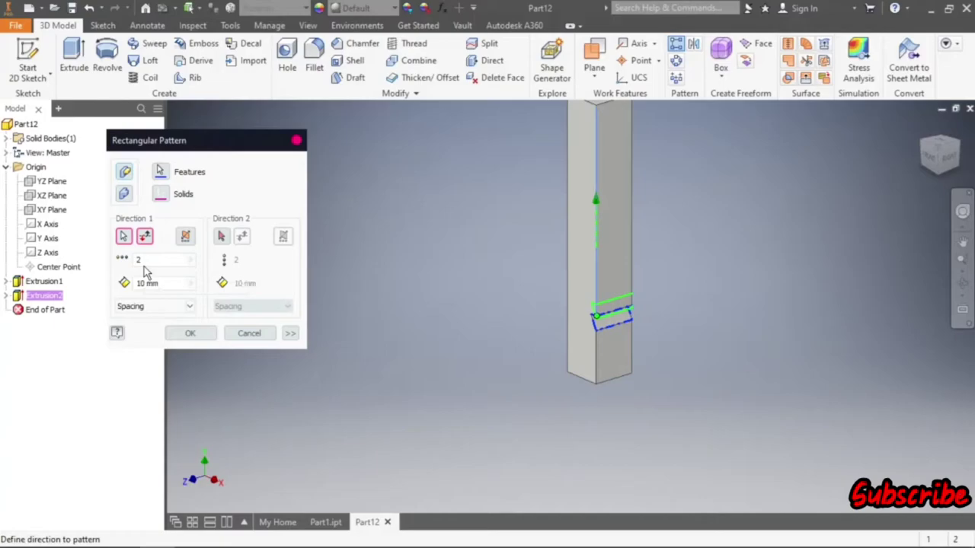
pyautogui.click(144, 266)
pyautogui.press('Tab')
pyautogui.write('18')
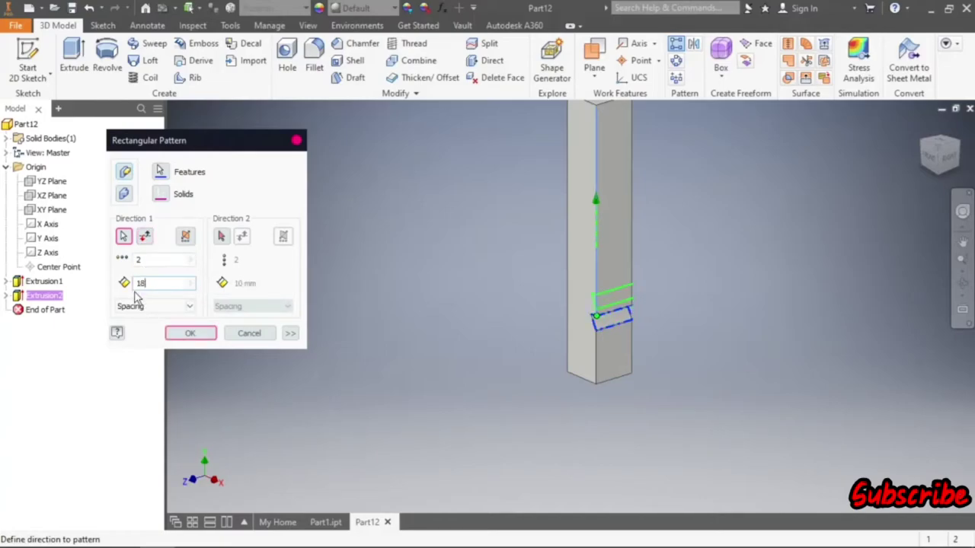
pyautogui.click(153, 260)
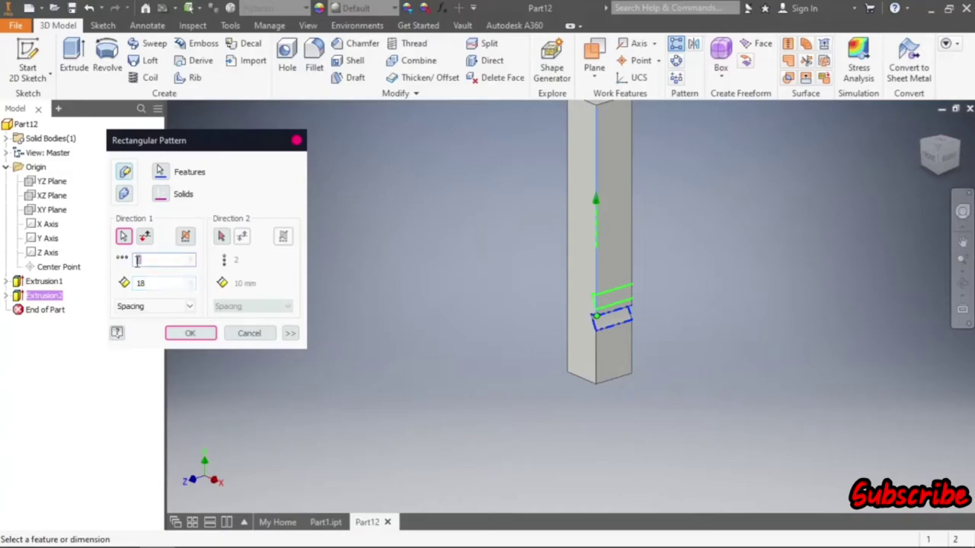
pyautogui.doubleClick(139, 260)
pyautogui.write('10')
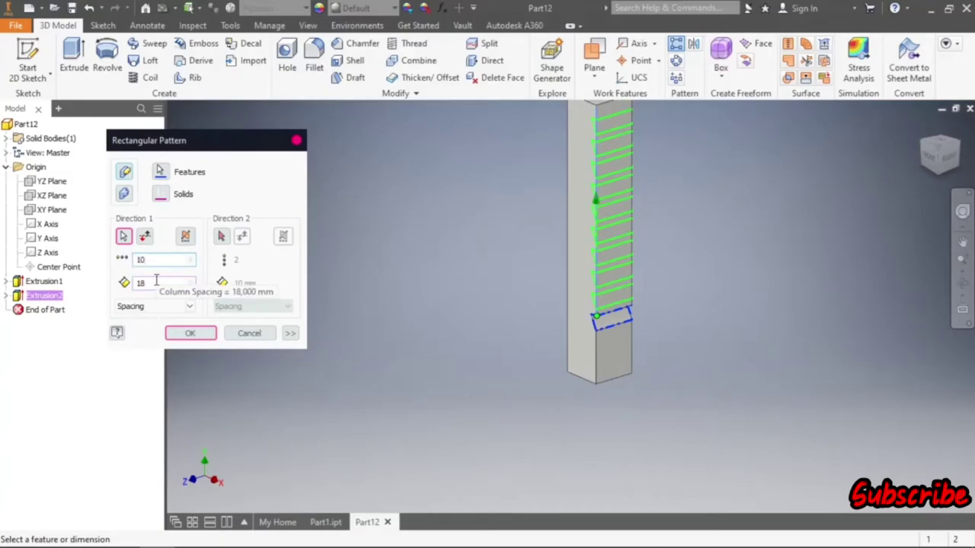
pyautogui.scroll(-3, 612, 260)
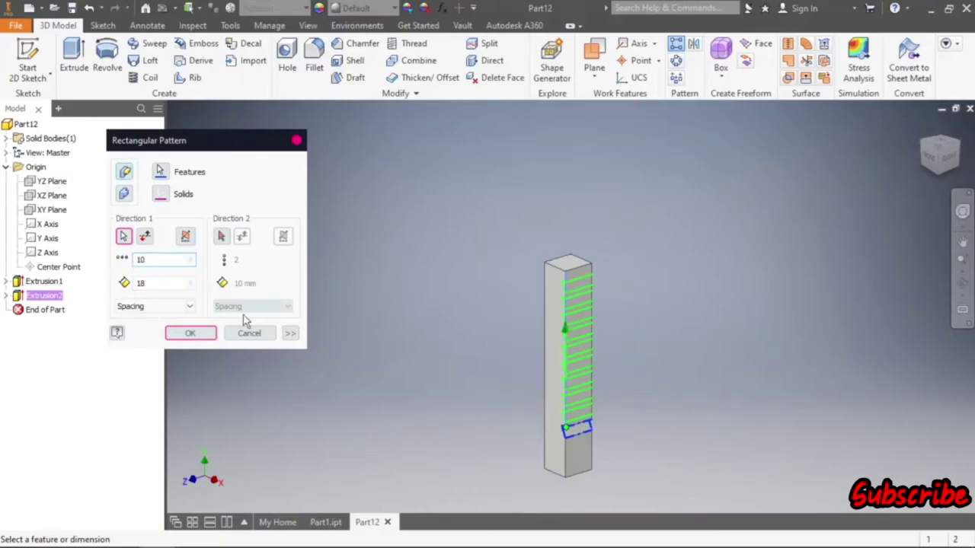
pyautogui.click(192, 333)
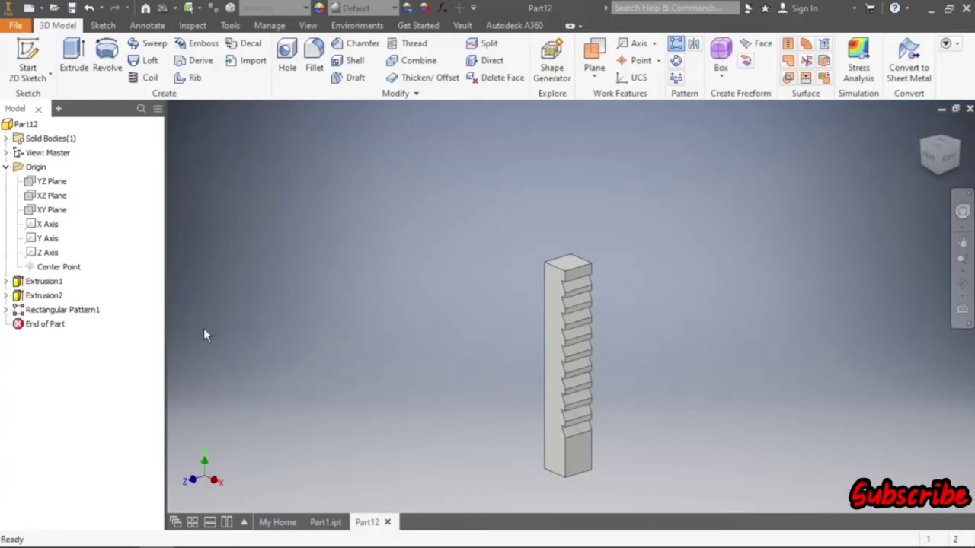
pyautogui.click(936, 161)
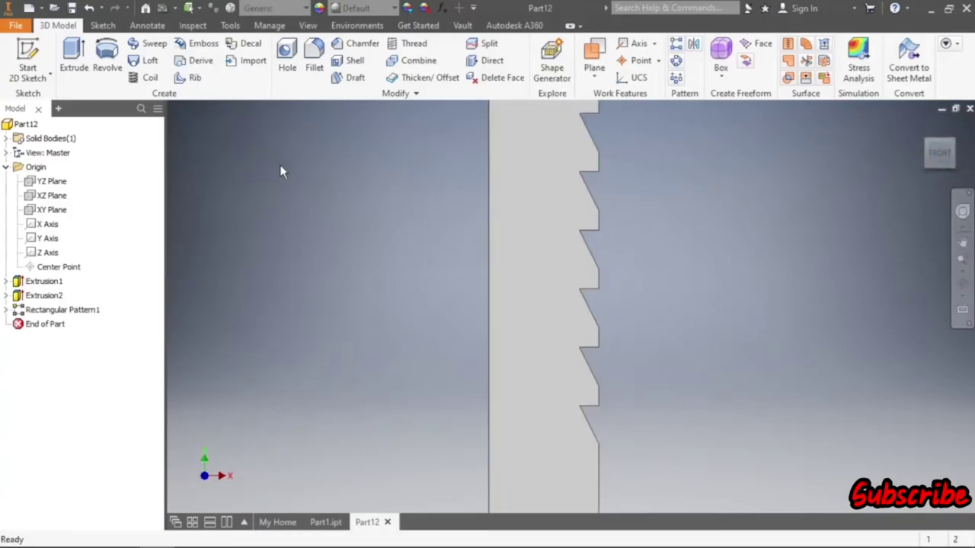
pyautogui.click(192, 26)
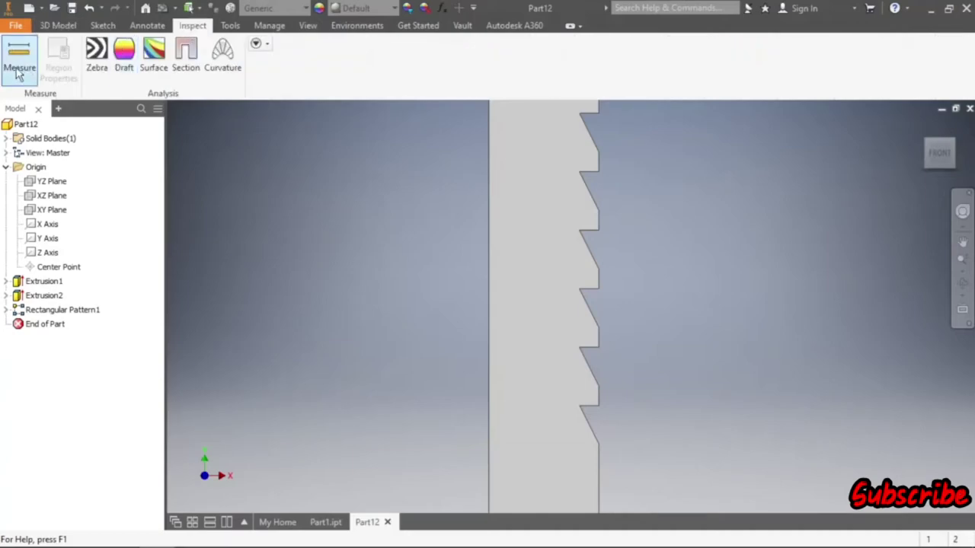
pyautogui.scroll(3, 599, 392)
pyautogui.click(598, 391)
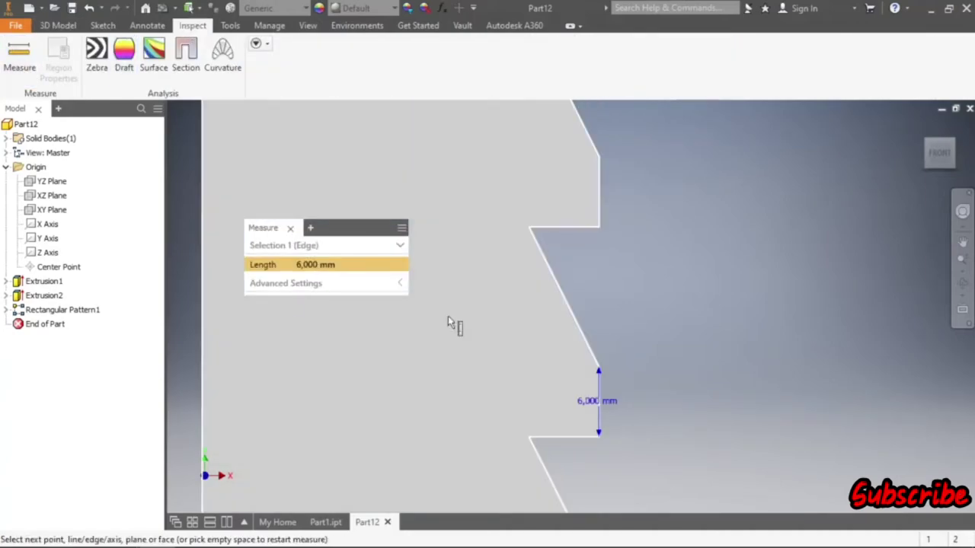
pyautogui.click(291, 227)
pyautogui.scroll(-5, 570, 259)
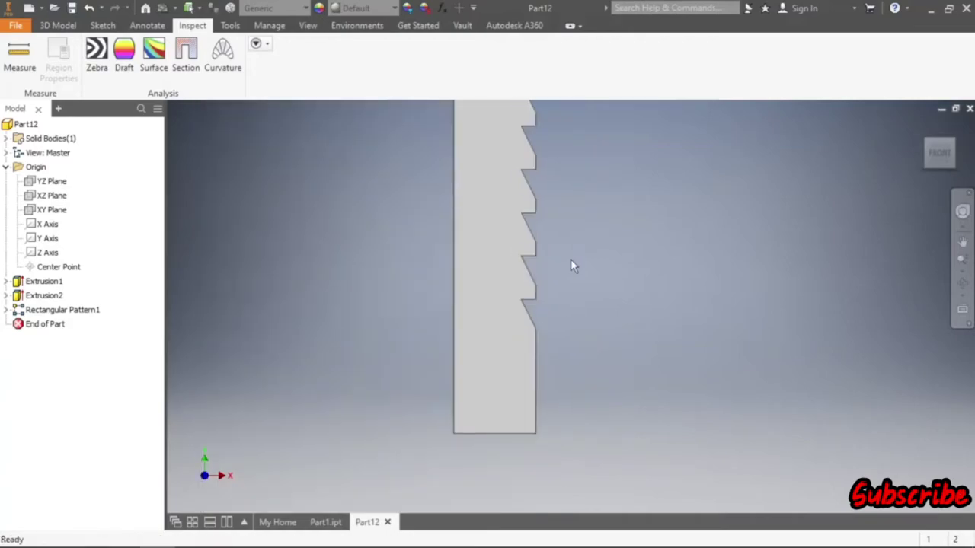
pyautogui.click(61, 25)
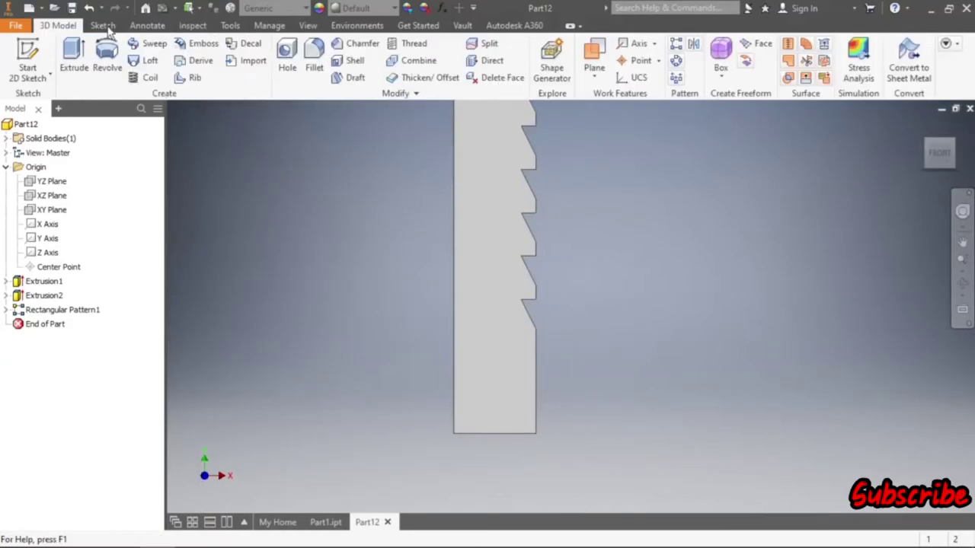
pyautogui.click(956, 149)
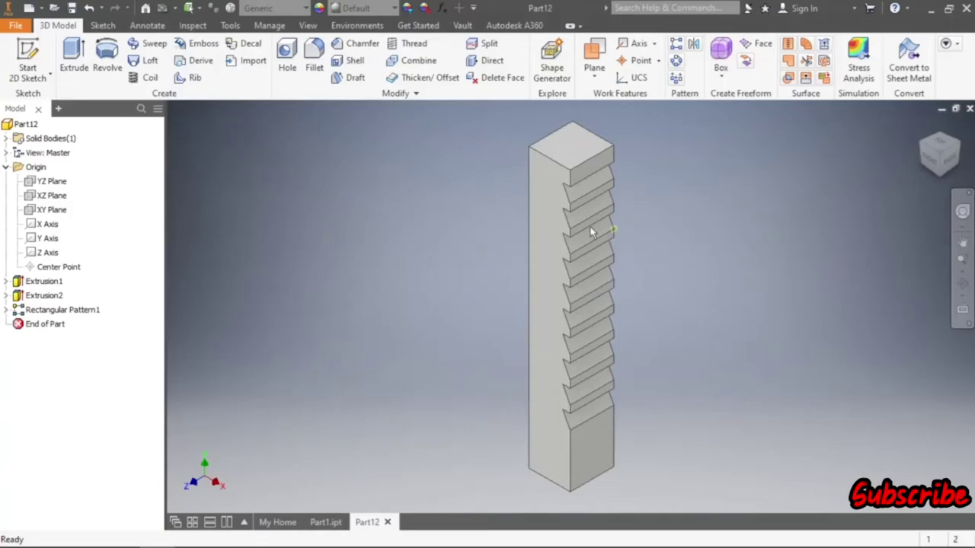
# - Start Sketch3 on the post's side face and project its toothed outline
pyautogui.click(554, 209)
pyautogui.press('s')
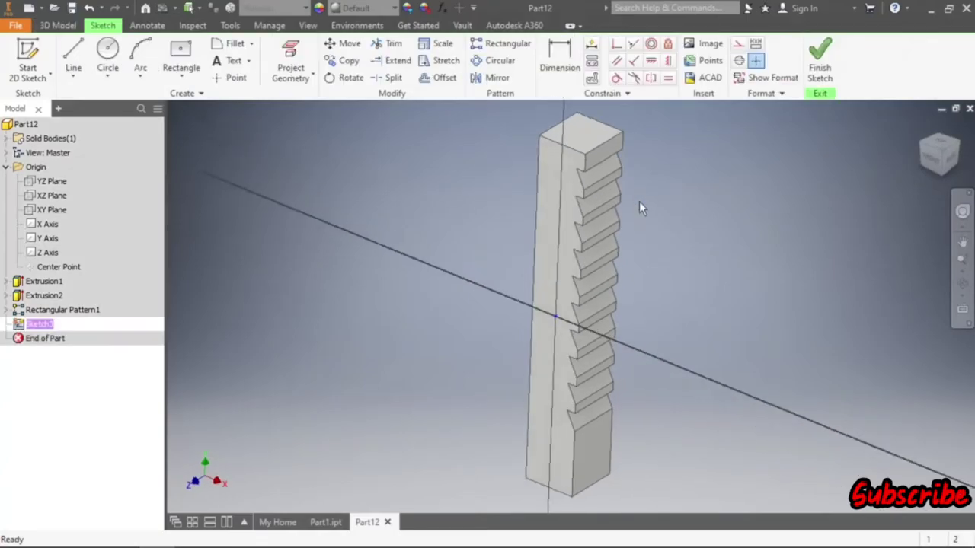
pyautogui.click(303, 52)
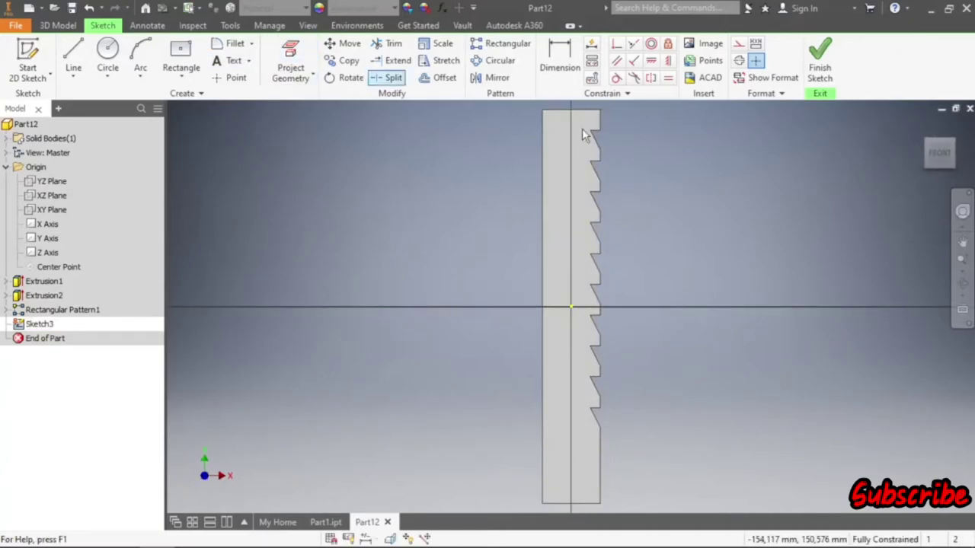
pyautogui.click(598, 141)
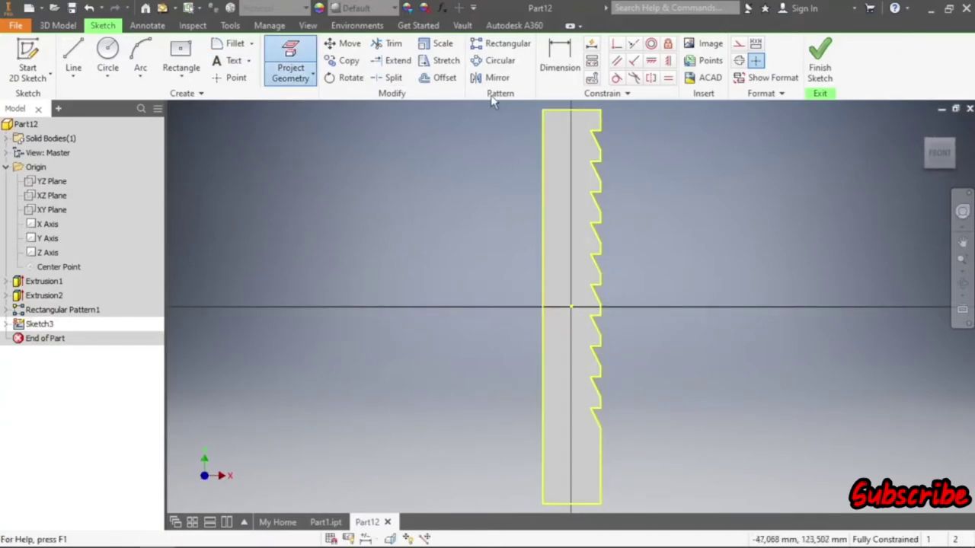
# - Offset the projected toothed outline inward into an inner zigzag profile
pyautogui.click(440, 77)
pyautogui.click(543, 141)
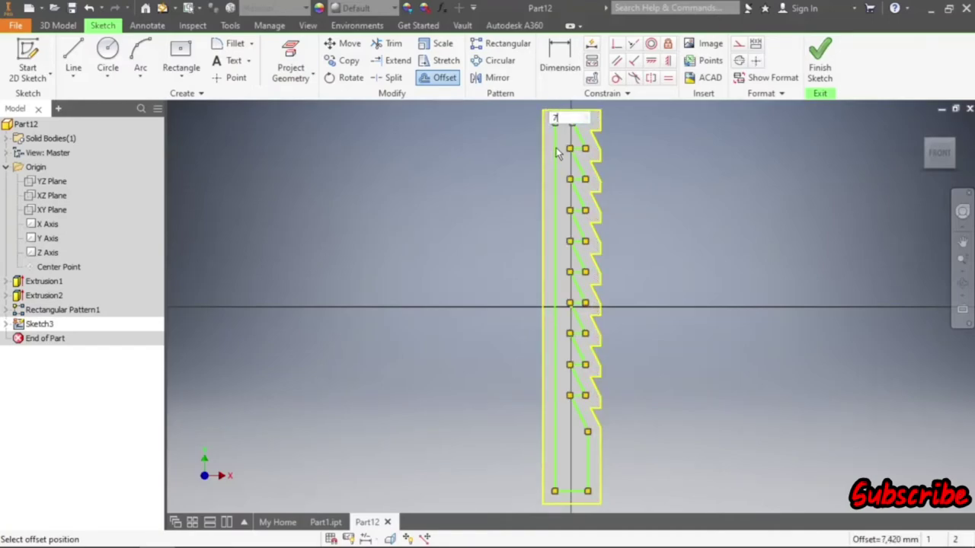
pyautogui.write('1')
pyautogui.press('Return')
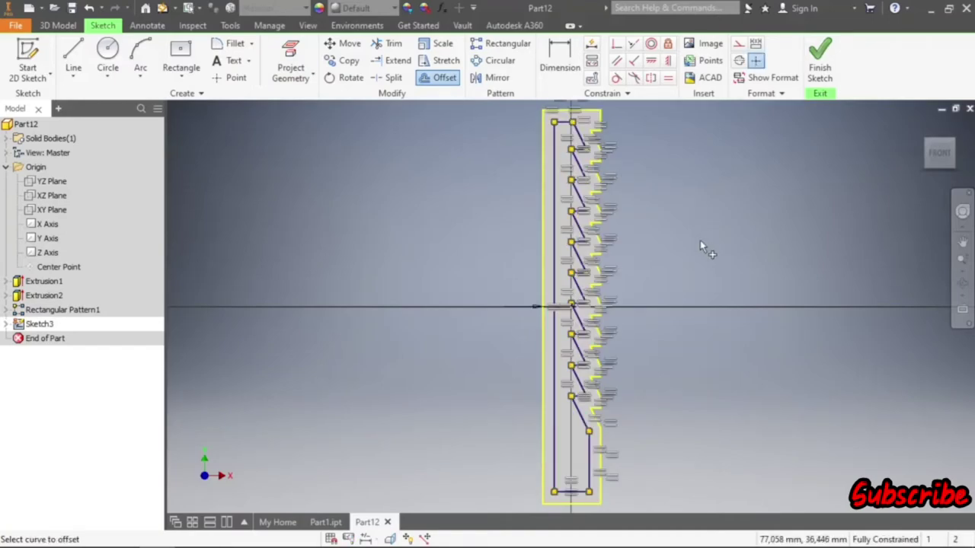
pyautogui.scroll(-2, 642, 230)
pyautogui.scroll(4, 641, 230)
pyautogui.scroll(-3, 669, 229)
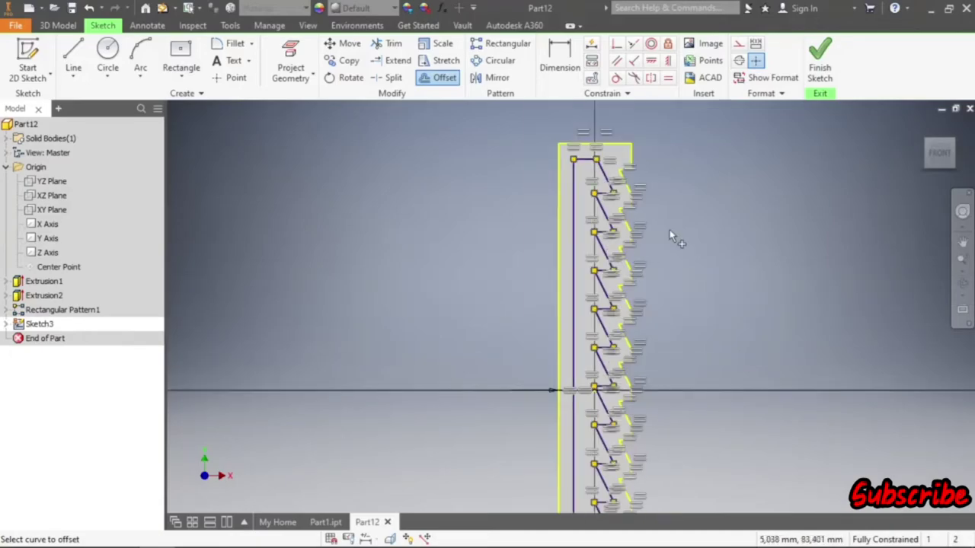
pyautogui.rightClick(673, 214)
pyautogui.click(719, 216)
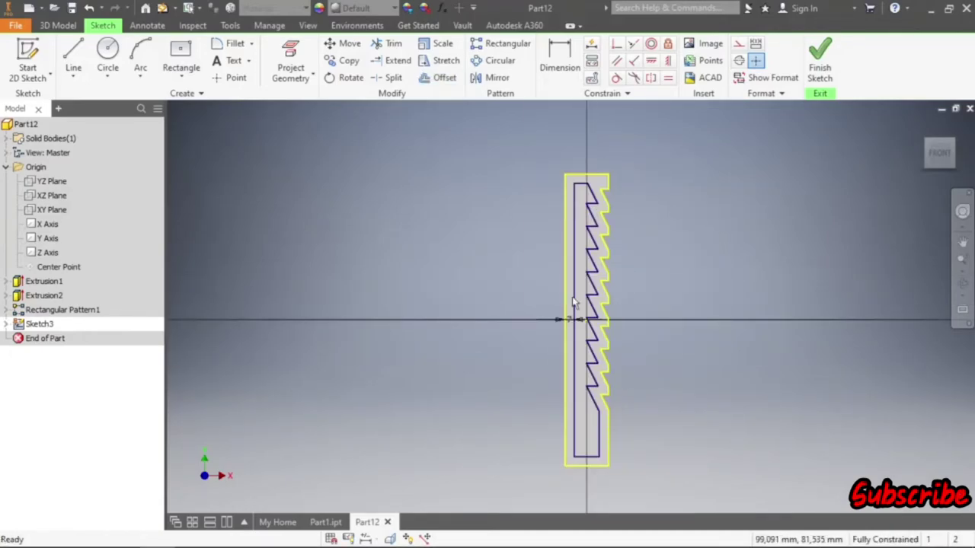
pyautogui.scroll(5, 564, 321)
# - Set the spacing dimension between the two outlines to 8 mm
pyautogui.doubleClick(587, 320)
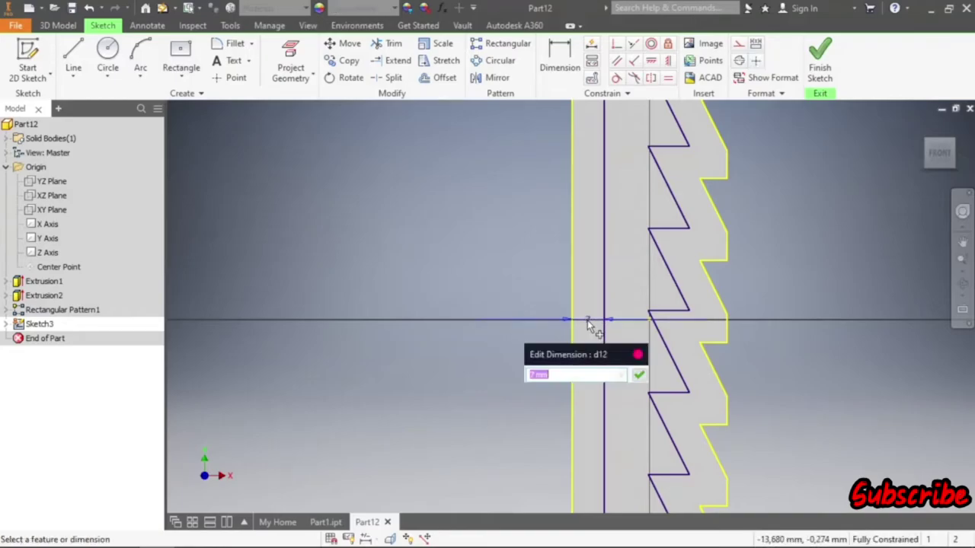
pyautogui.write('8')
pyautogui.press('Return')
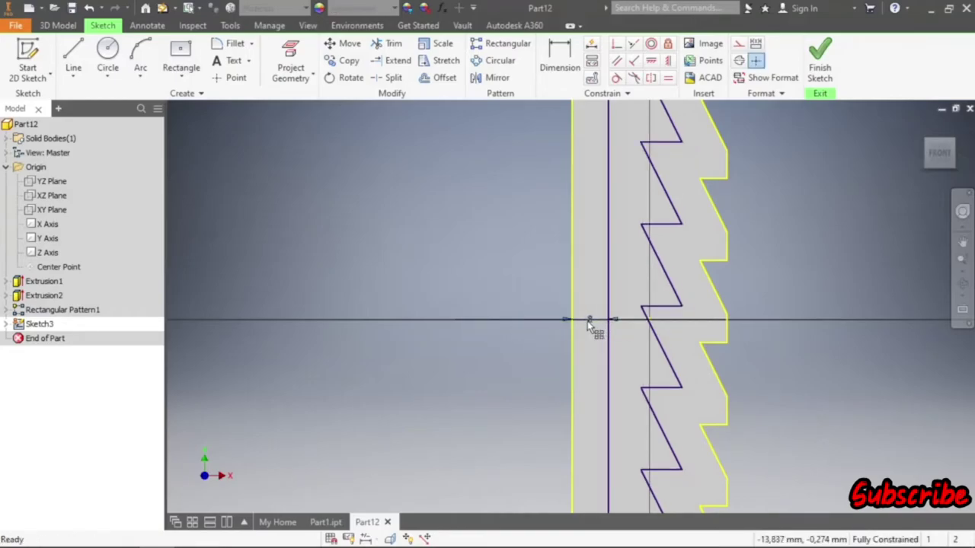
pyautogui.scroll(-3, 587, 323)
pyautogui.scroll(2, 584, 322)
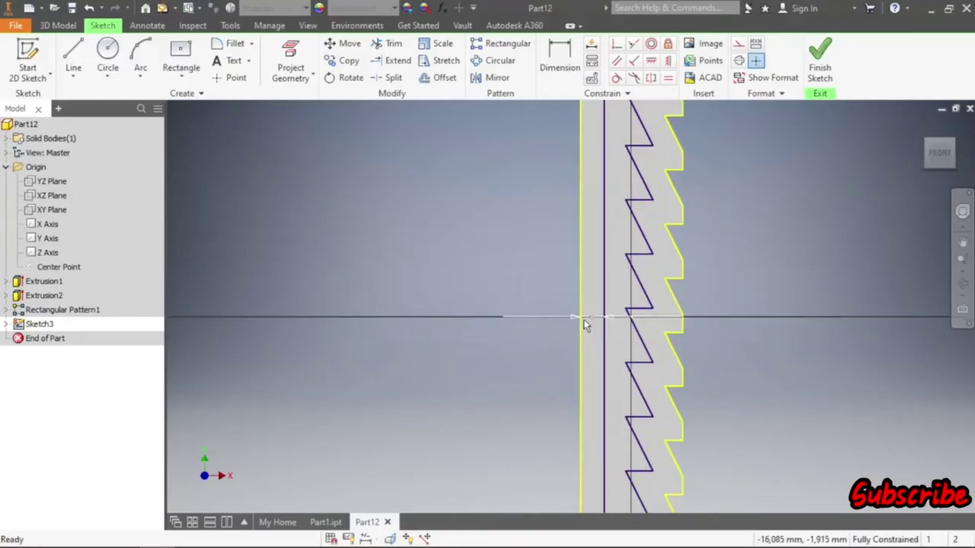
pyautogui.scroll(-3, 584, 324)
# - Finish Sketch3 and cut the zigzag profile 7 mm into the post's face, flipped inward
pyautogui.click(819, 58)
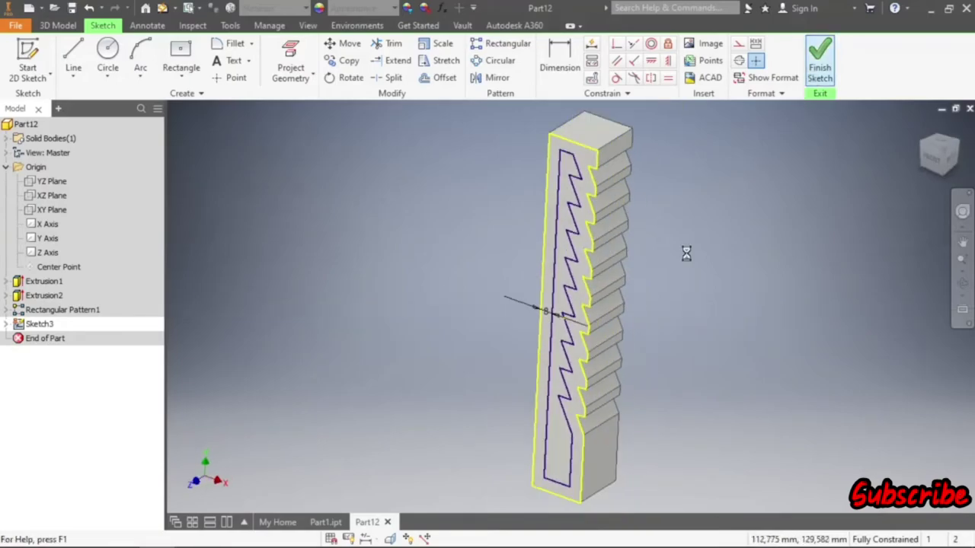
pyautogui.click(74, 61)
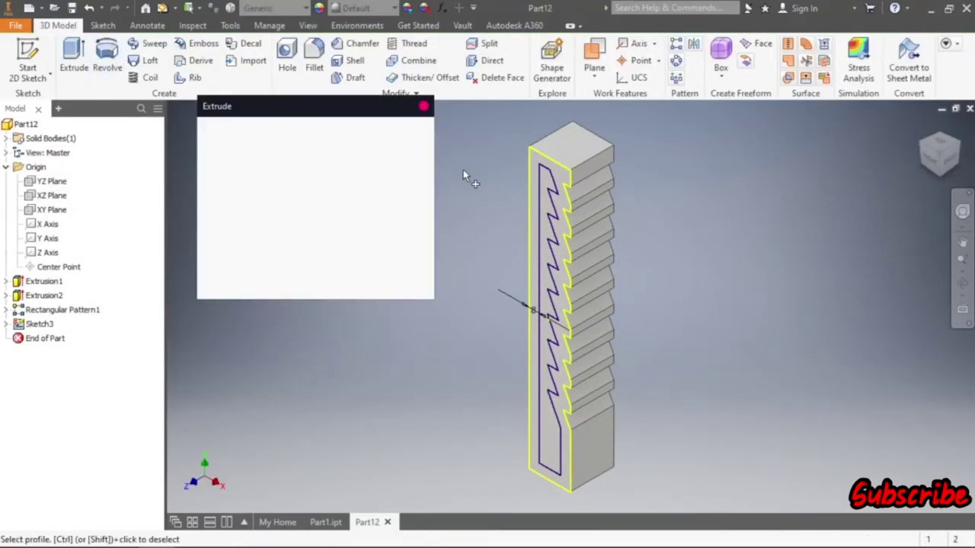
pyautogui.click(548, 194)
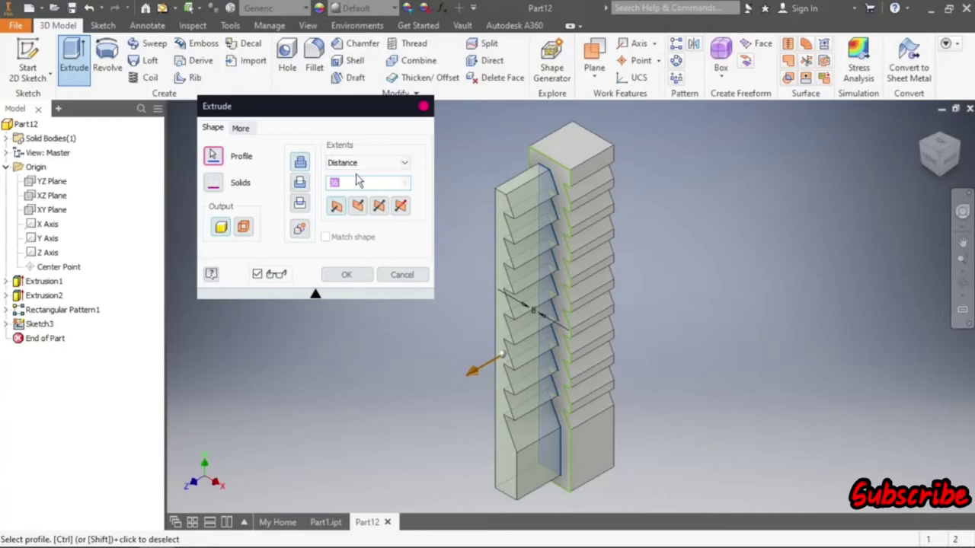
pyautogui.click(300, 182)
pyautogui.write('7')
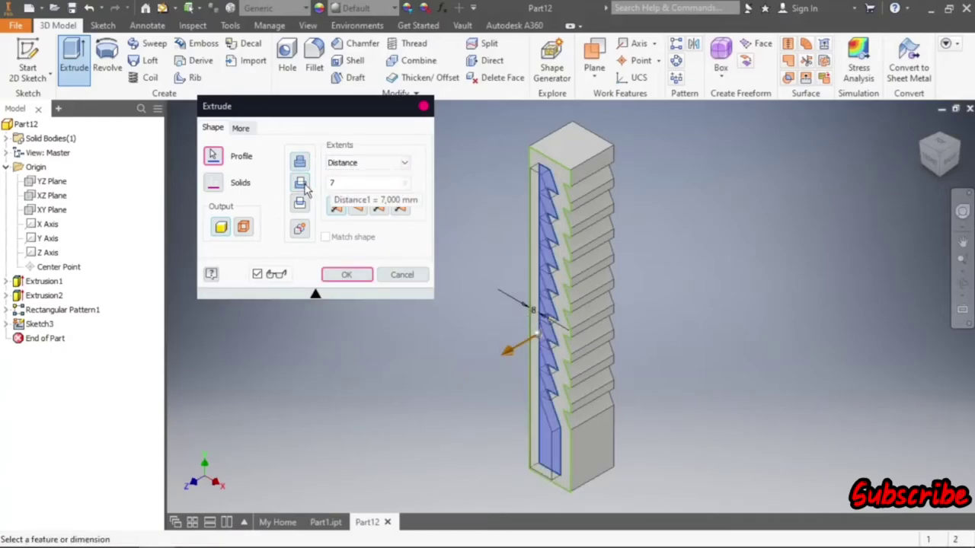
pyautogui.click(357, 206)
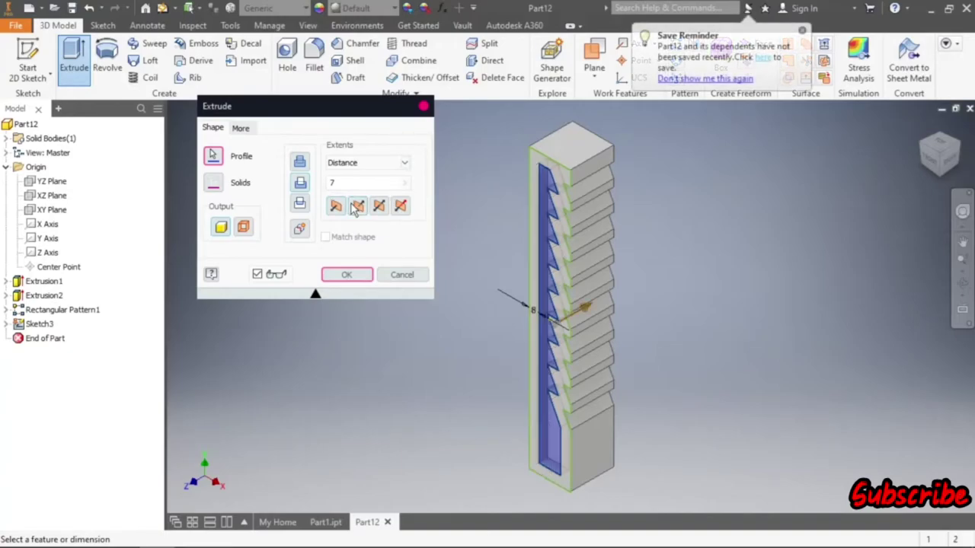
pyautogui.click(351, 274)
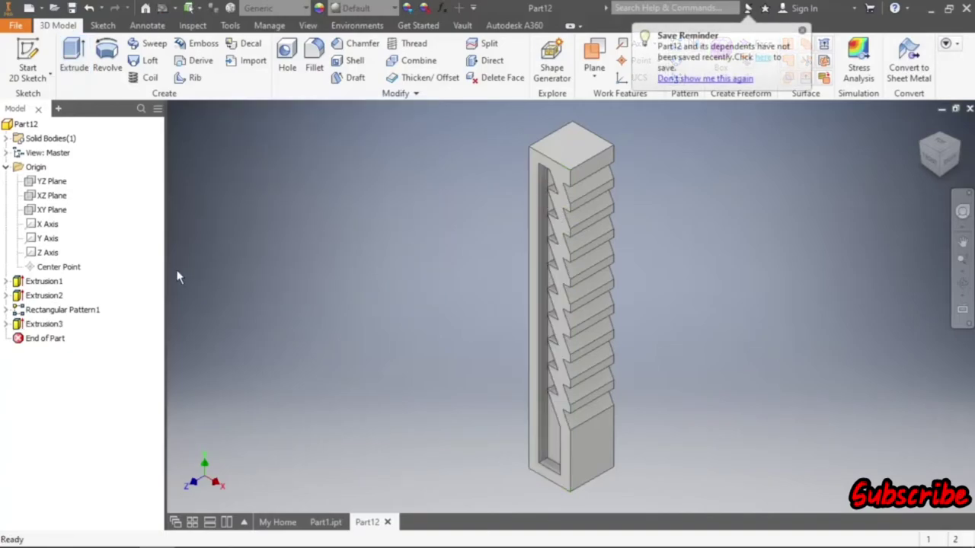
pyautogui.click(46, 324)
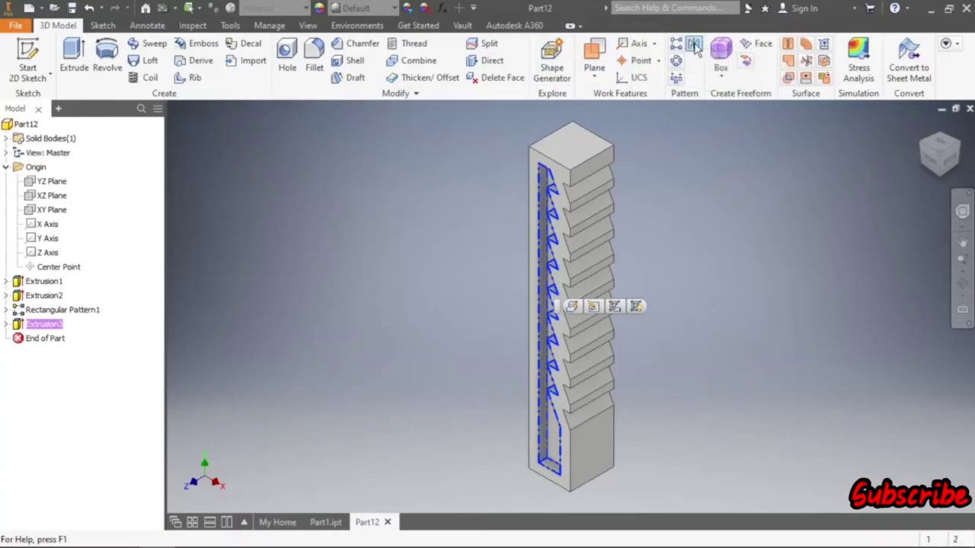
# - Mirror Extrusion3 across the XY Plane, then rotate the view to check the mirrored slot
pyautogui.click(695, 48)
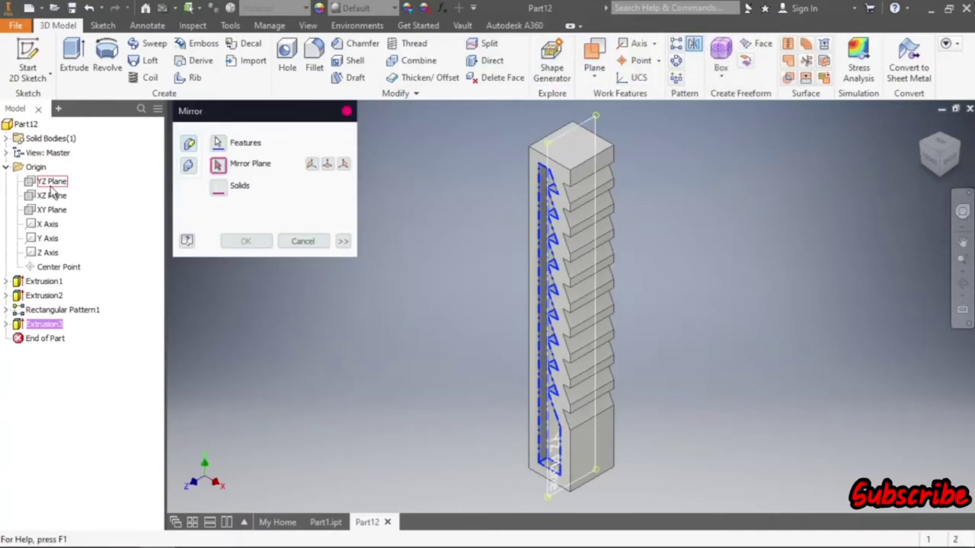
pyautogui.click(52, 209)
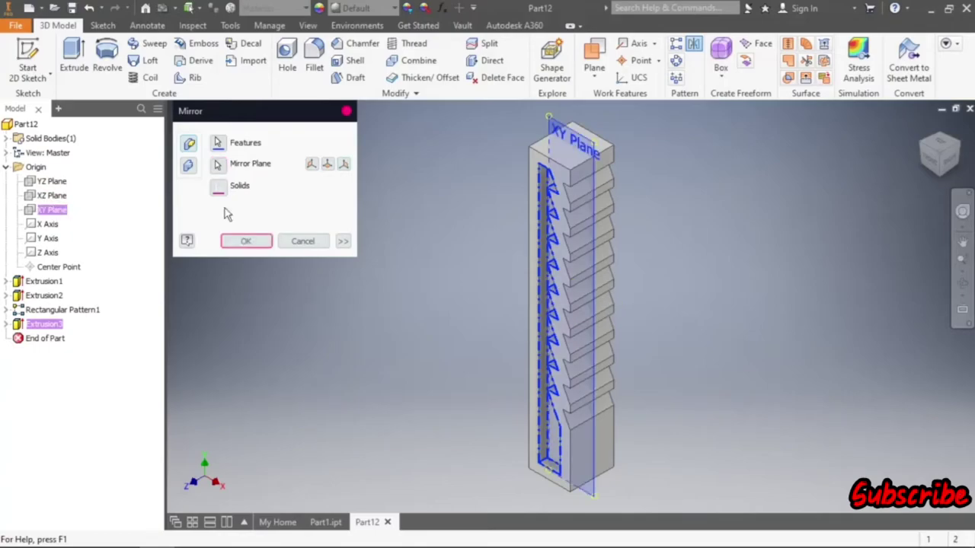
pyautogui.click(242, 241)
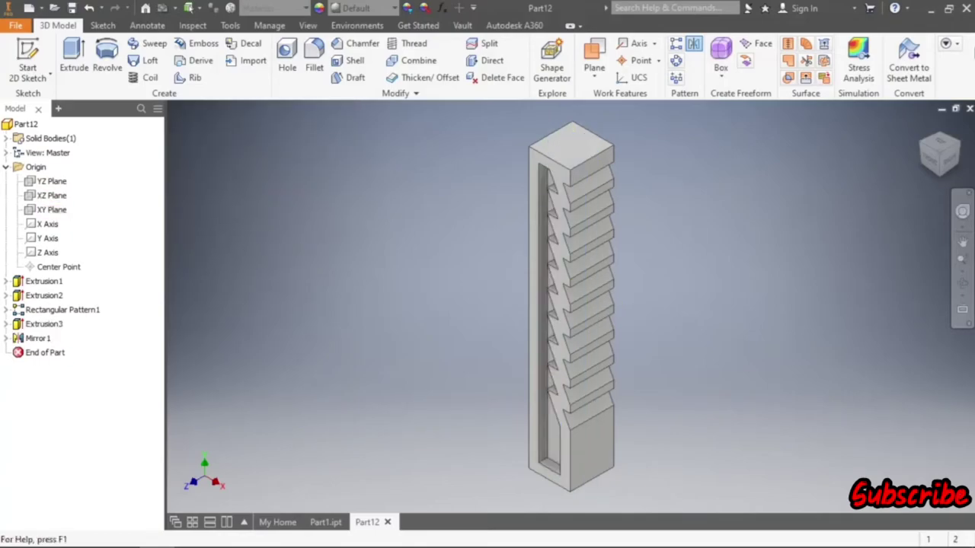
pyautogui.click(964, 146)
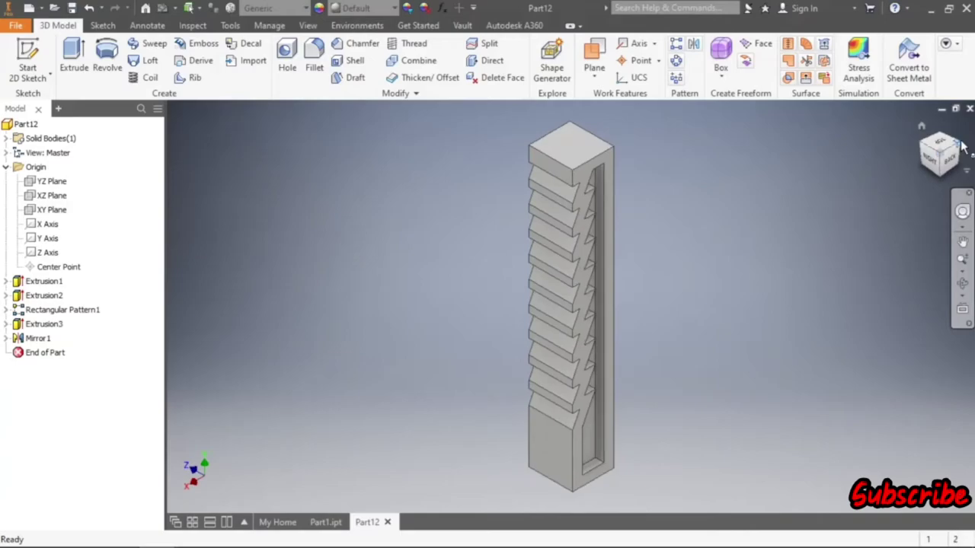
pyautogui.click(963, 146)
pyautogui.click(963, 146)
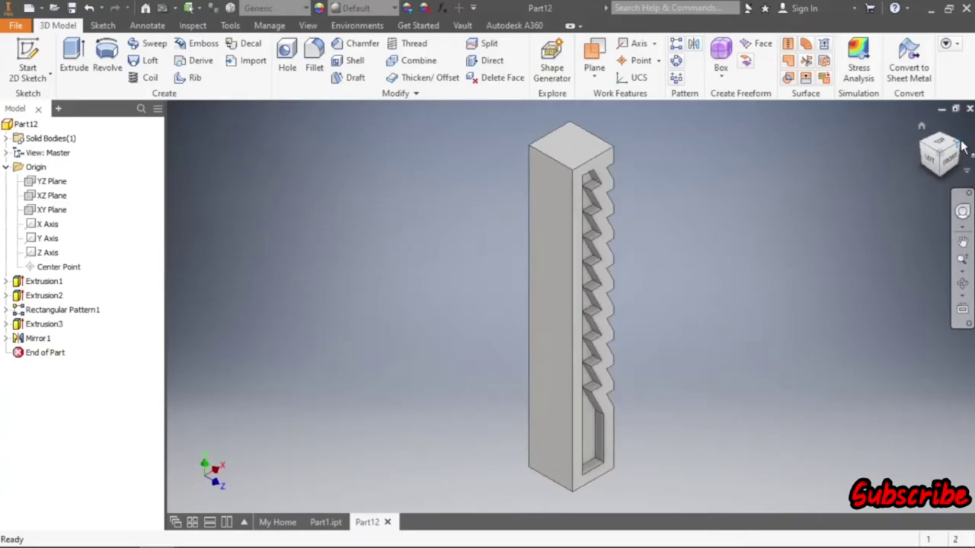
# - Fillet the two long vertical edges of the post with a 6 mm radius
pyautogui.click(313, 60)
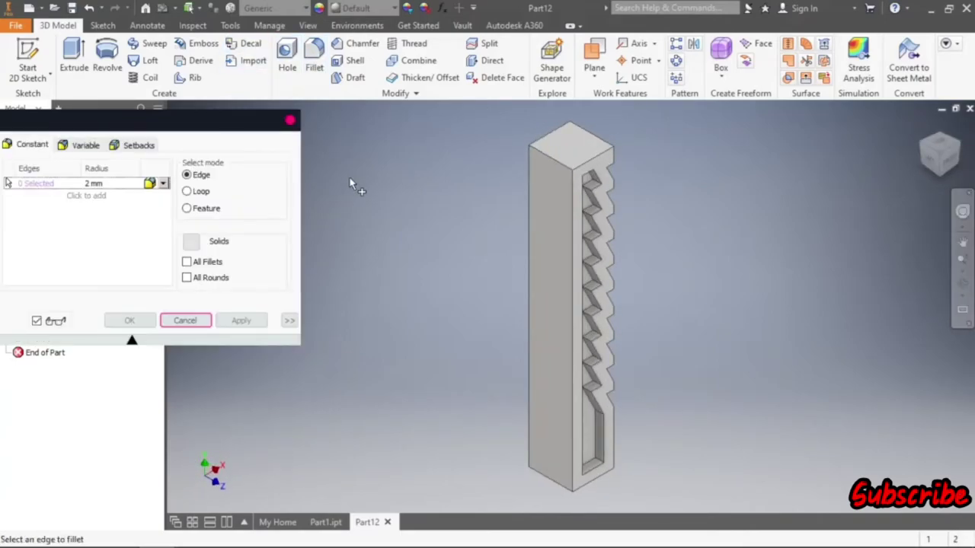
pyautogui.doubleClick(101, 183)
pyautogui.write('5')
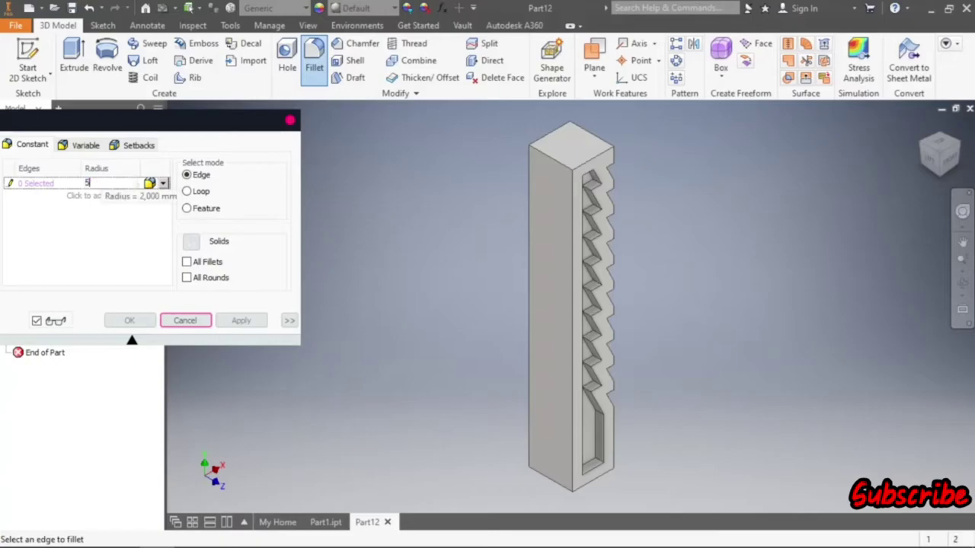
pyautogui.click(530, 177)
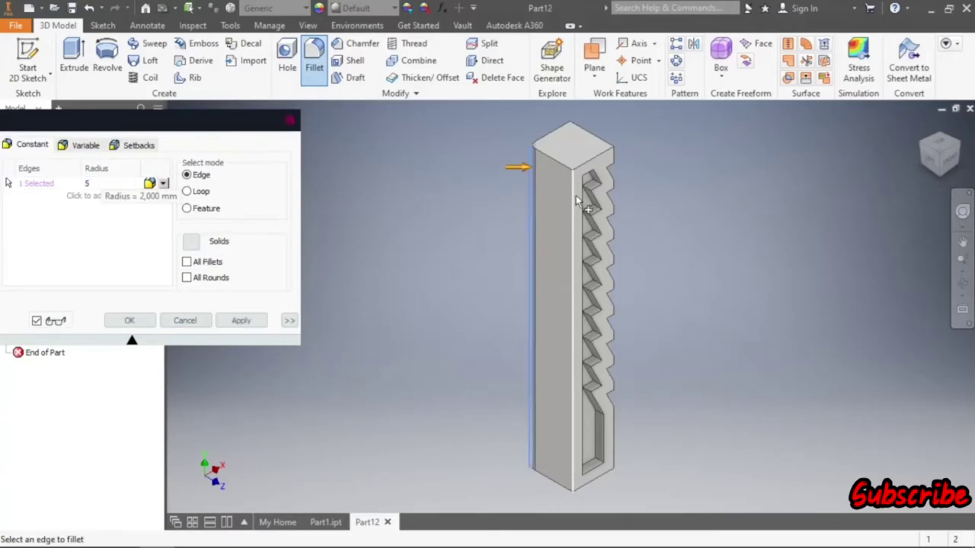
pyautogui.click(577, 201)
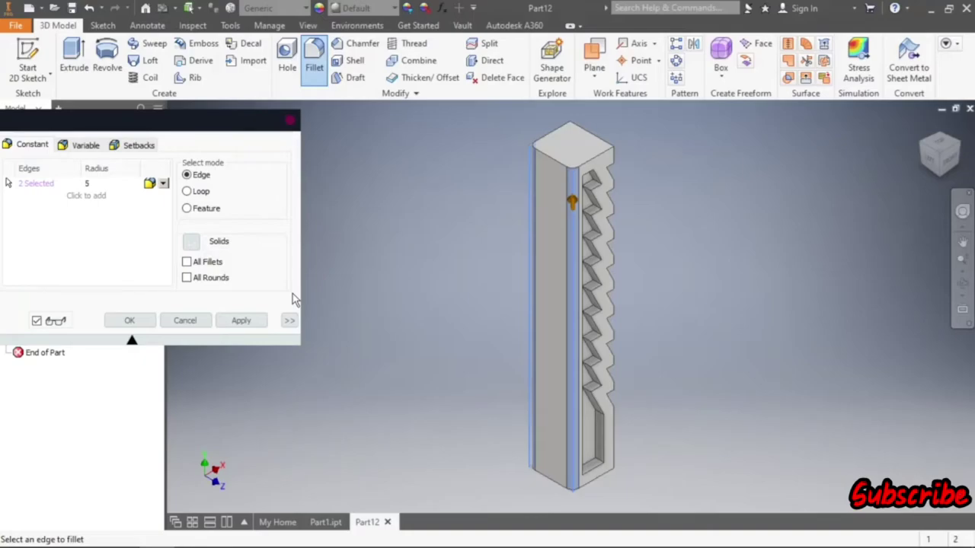
pyautogui.click(87, 184)
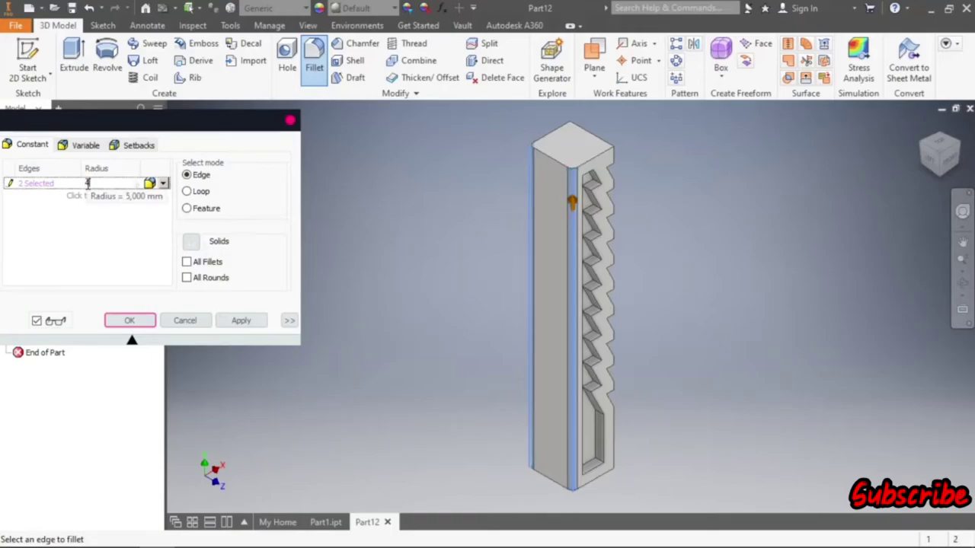
pyautogui.write('6')
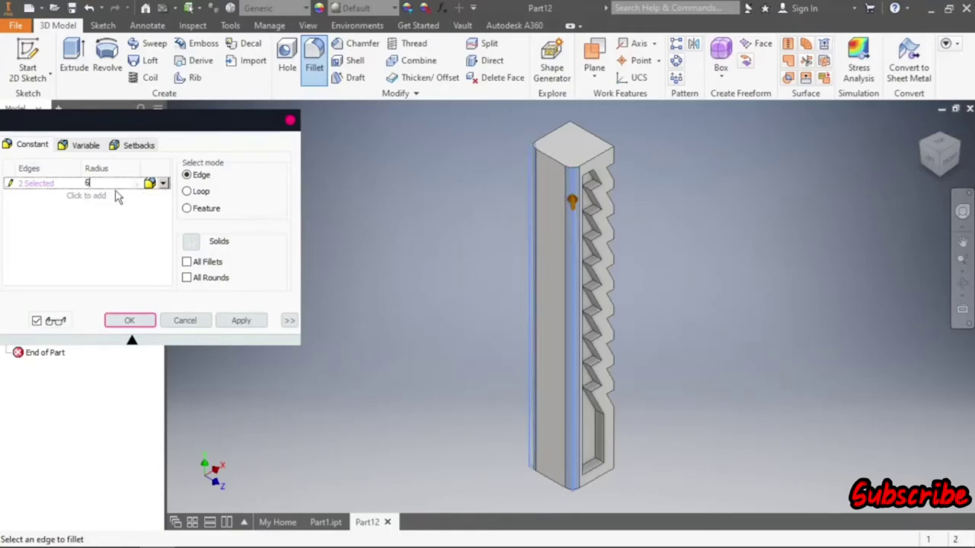
pyautogui.click(252, 321)
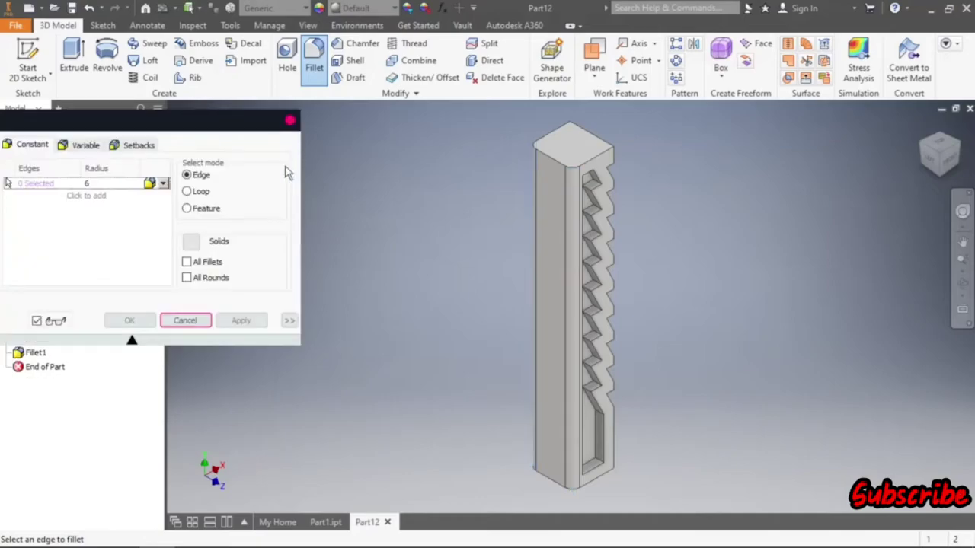
pyautogui.click(205, 214)
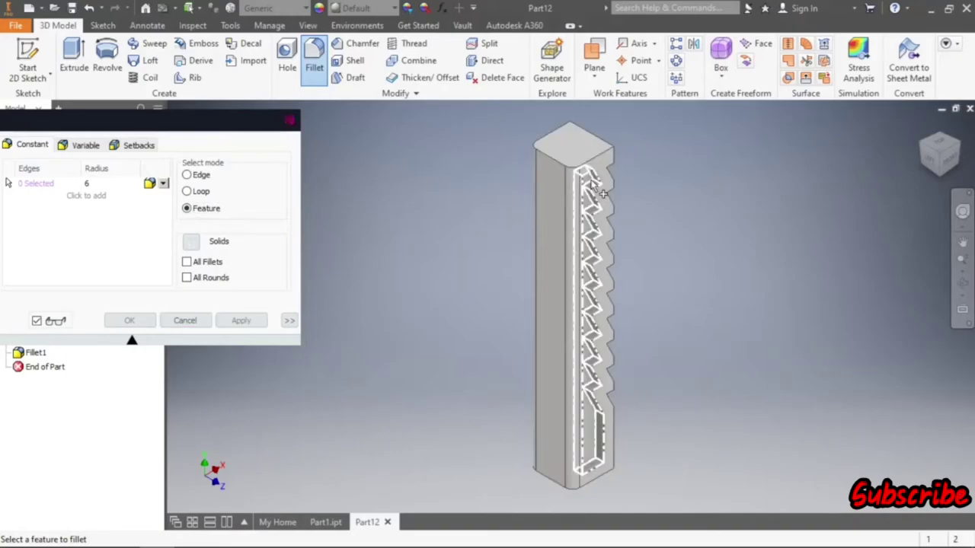
# - Fillet the edges of the toothed slot features at 1 mm radius, creating Fillet2
pyautogui.click(607, 161)
pyautogui.click(106, 184)
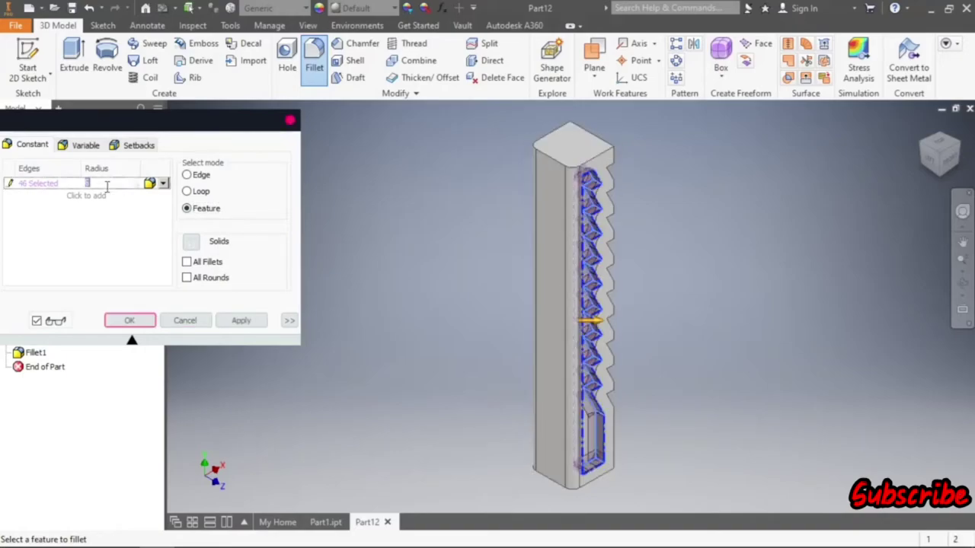
pyautogui.write('1')
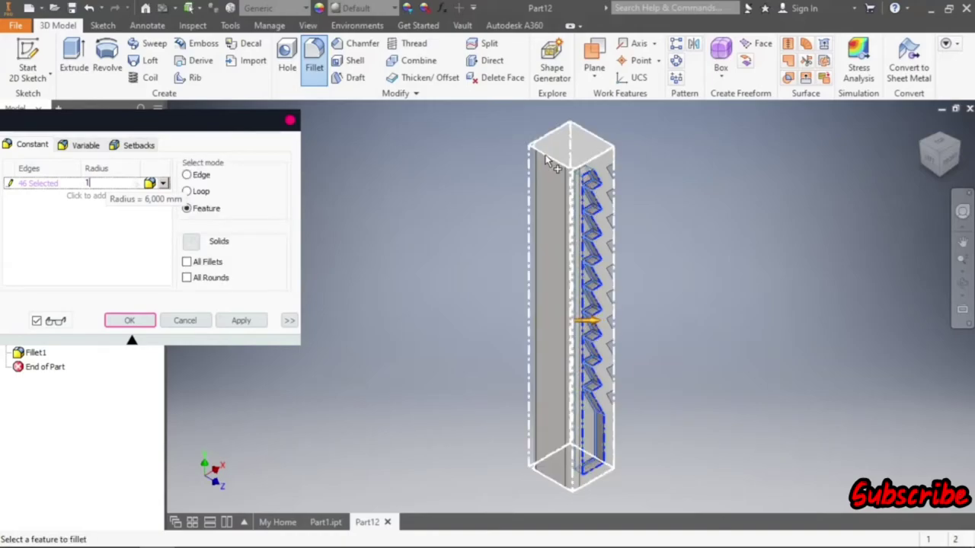
pyautogui.click(545, 160)
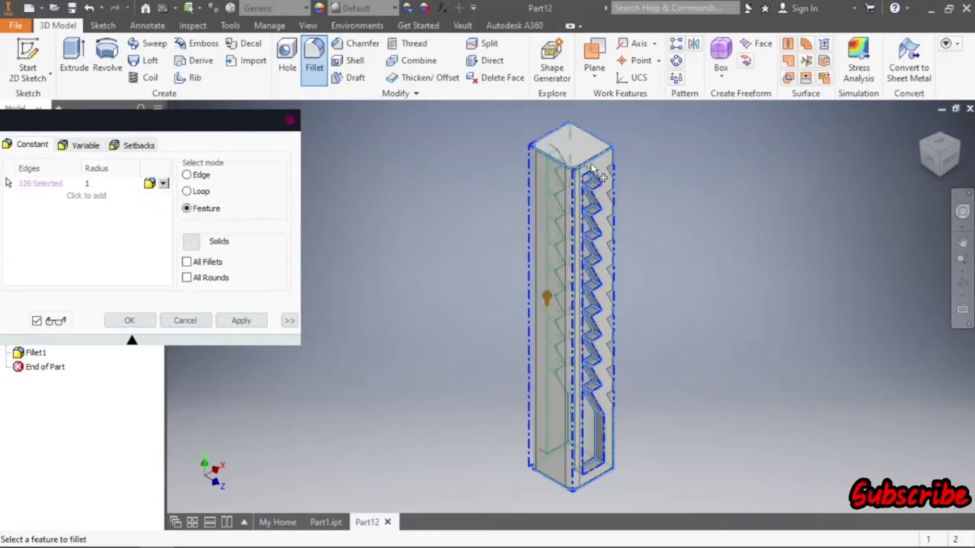
pyautogui.click(618, 184)
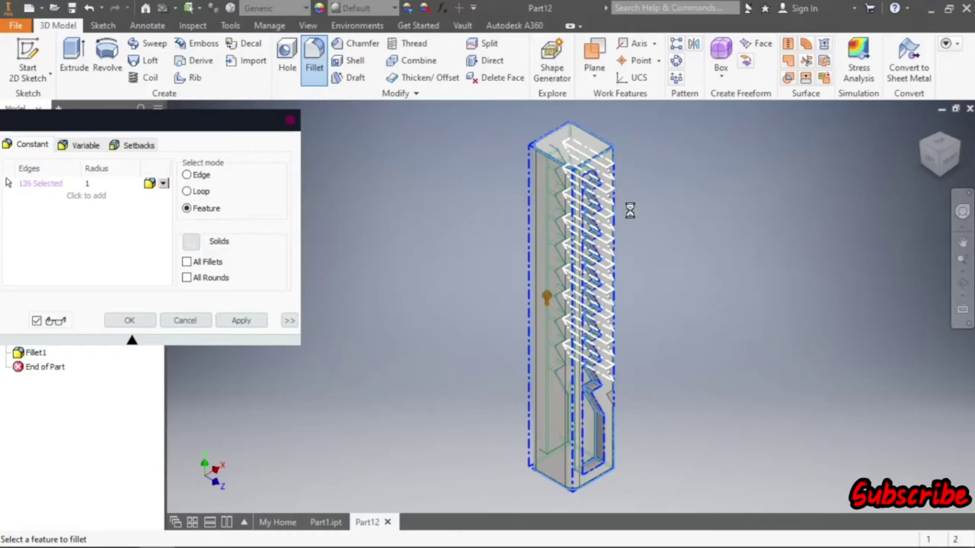
pyautogui.click(619, 403)
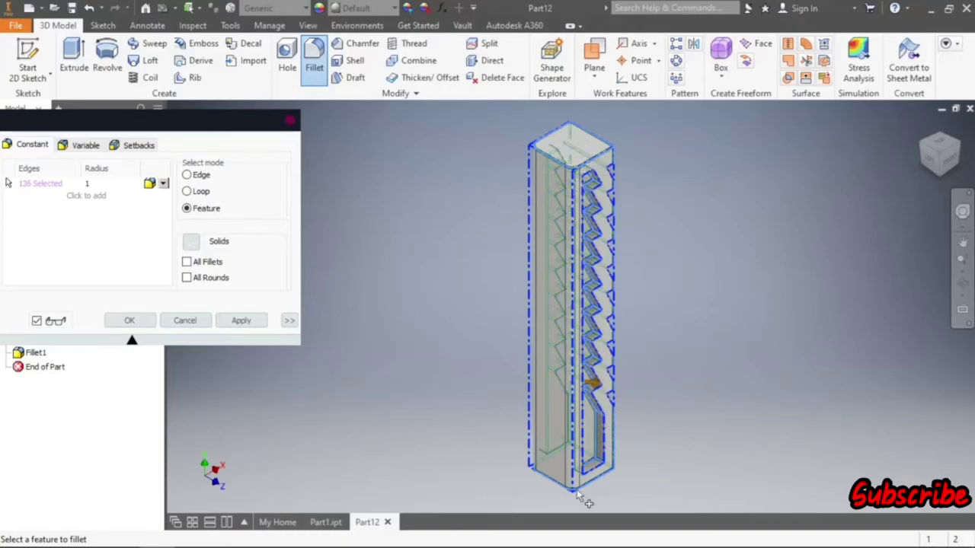
pyautogui.click(958, 149)
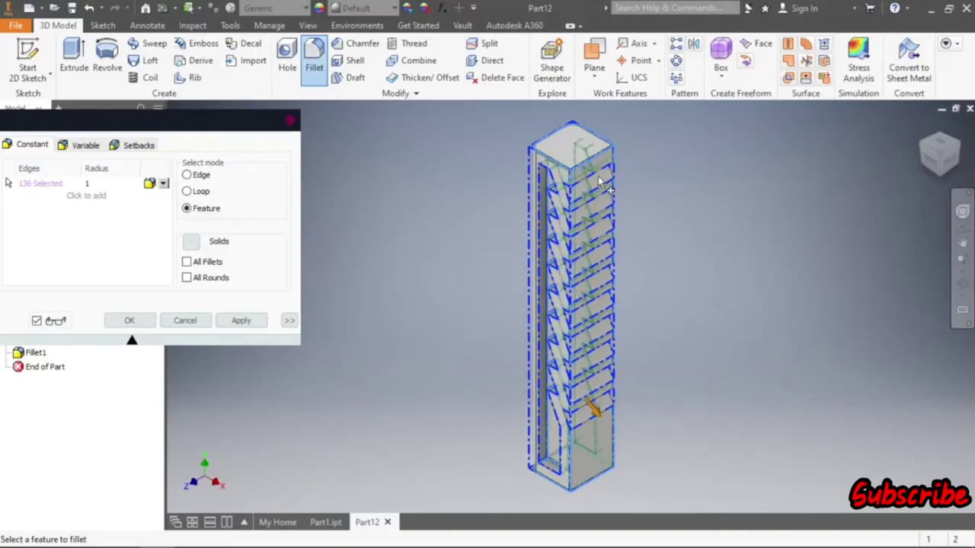
pyautogui.click(240, 321)
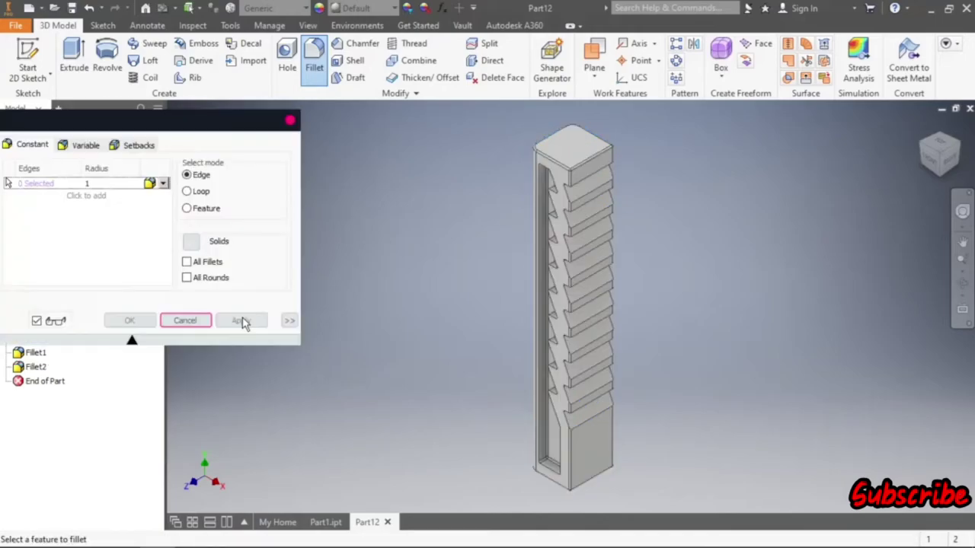
# - Fillet the inner slot loop and the toothed side loop at 1 mm radius using Loop selection
pyautogui.click(290, 120)
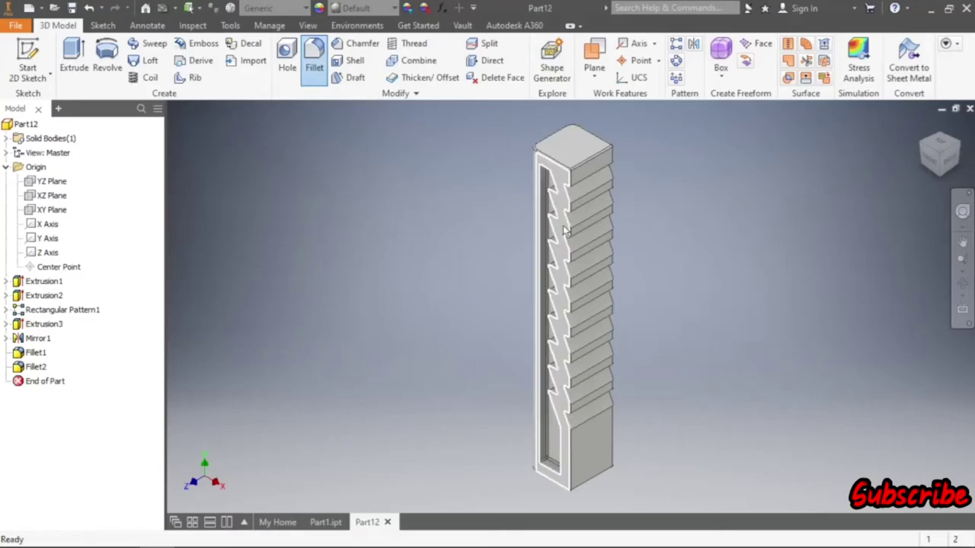
pyautogui.scroll(5, 576, 239)
pyautogui.scroll(-5, 576, 239)
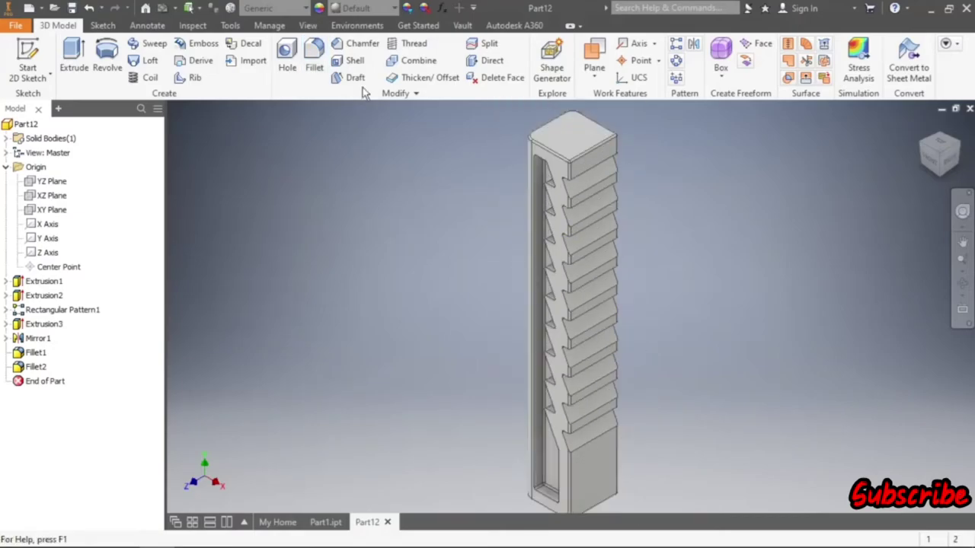
pyautogui.click(314, 60)
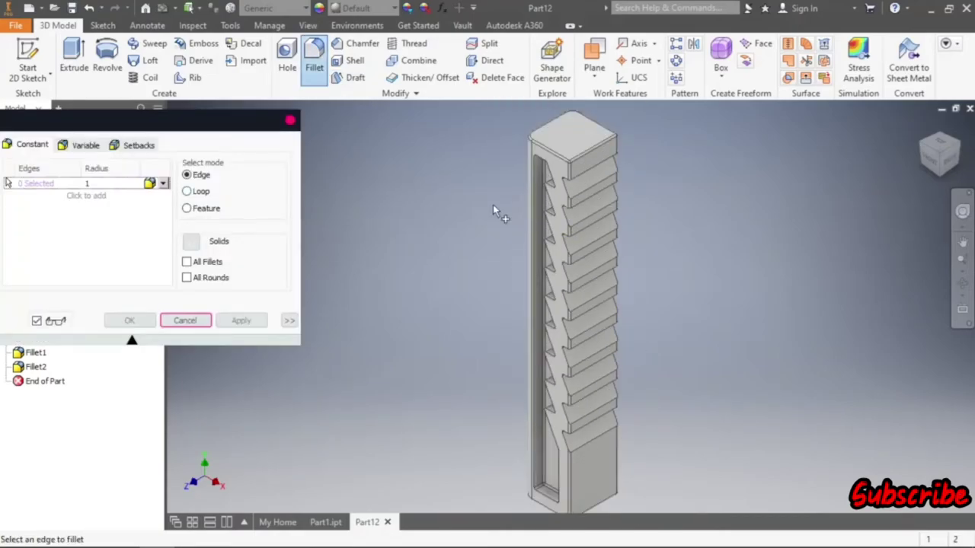
pyautogui.click(200, 192)
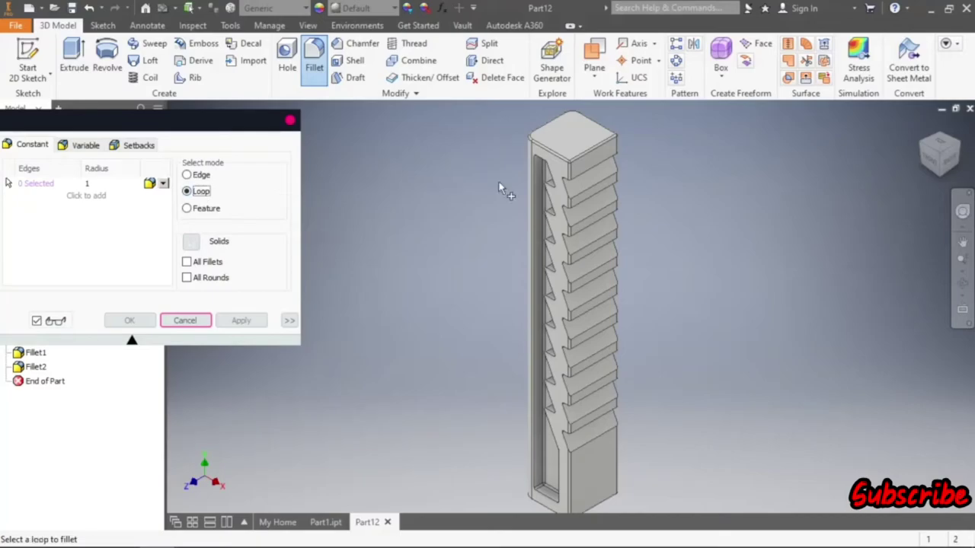
pyautogui.click(547, 169)
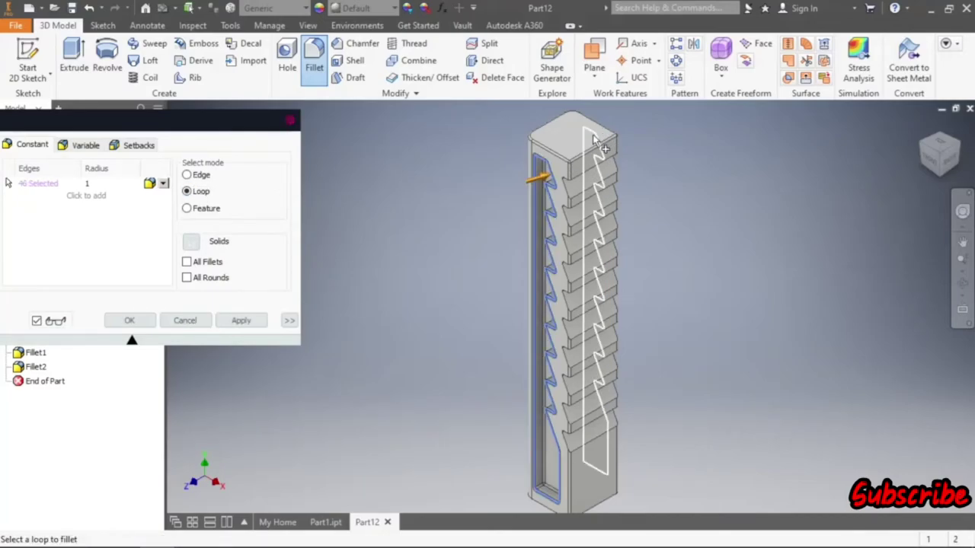
pyautogui.click(595, 140)
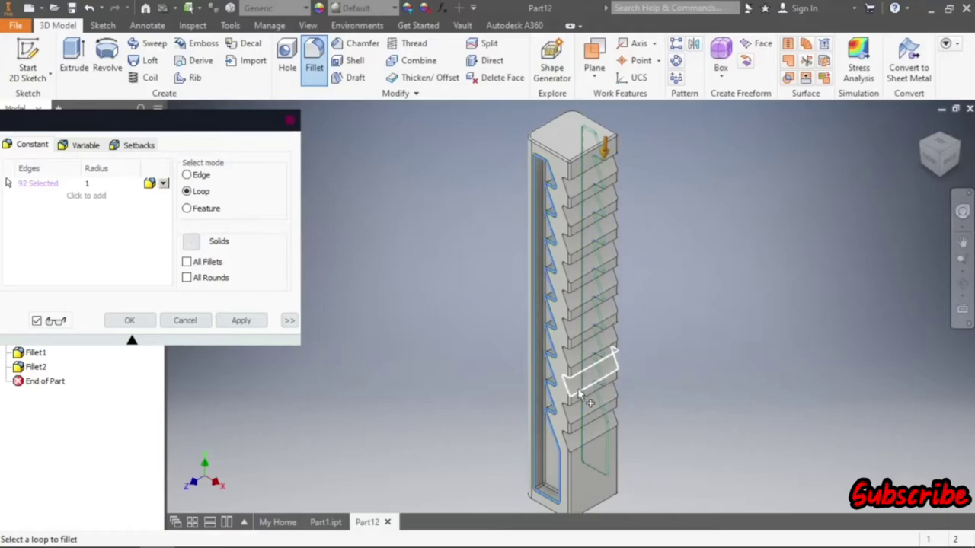
pyautogui.click(237, 322)
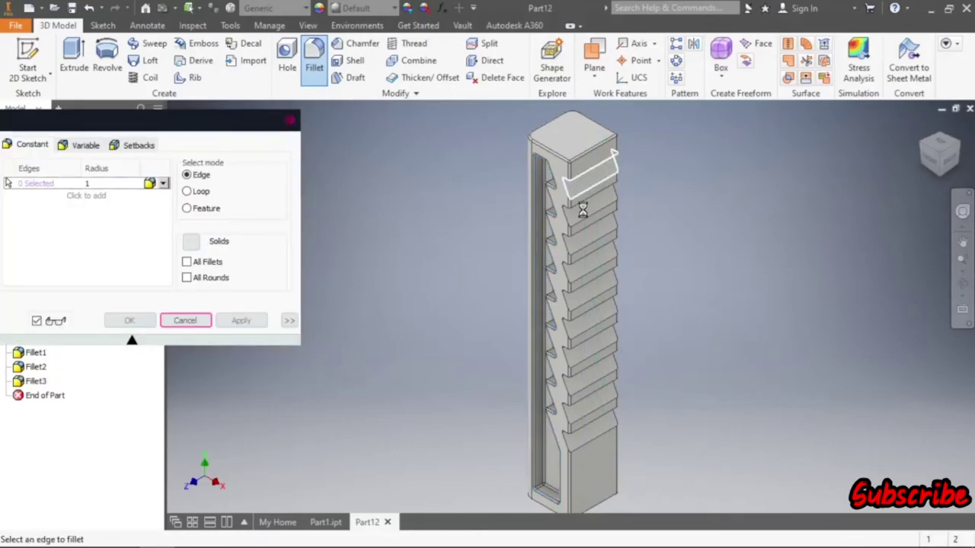
# - Fillet the front edges of every tooth, top to bottom, at 1 mm radius as Fillet4
pyautogui.click(584, 198)
pyautogui.click(586, 219)
pyautogui.click(586, 288)
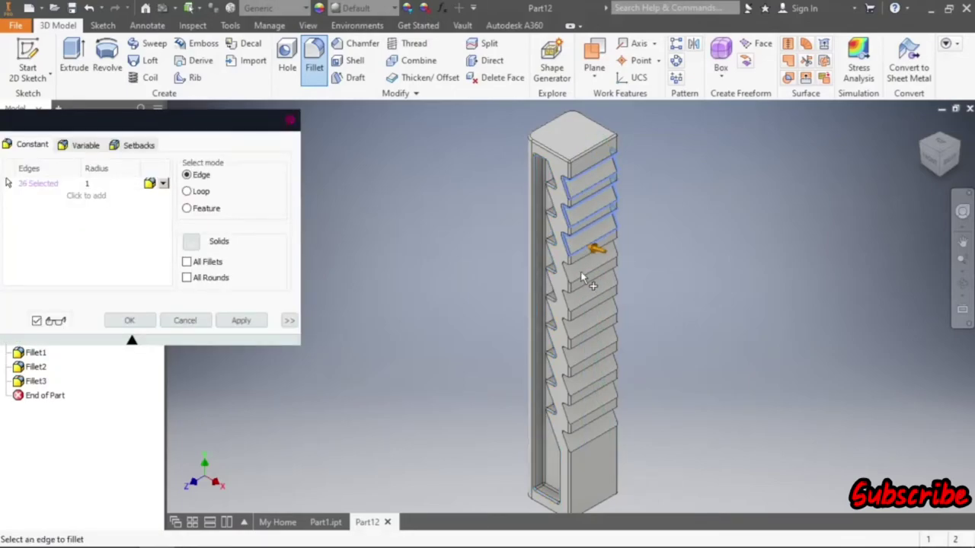
pyautogui.click(584, 288)
pyautogui.click(591, 313)
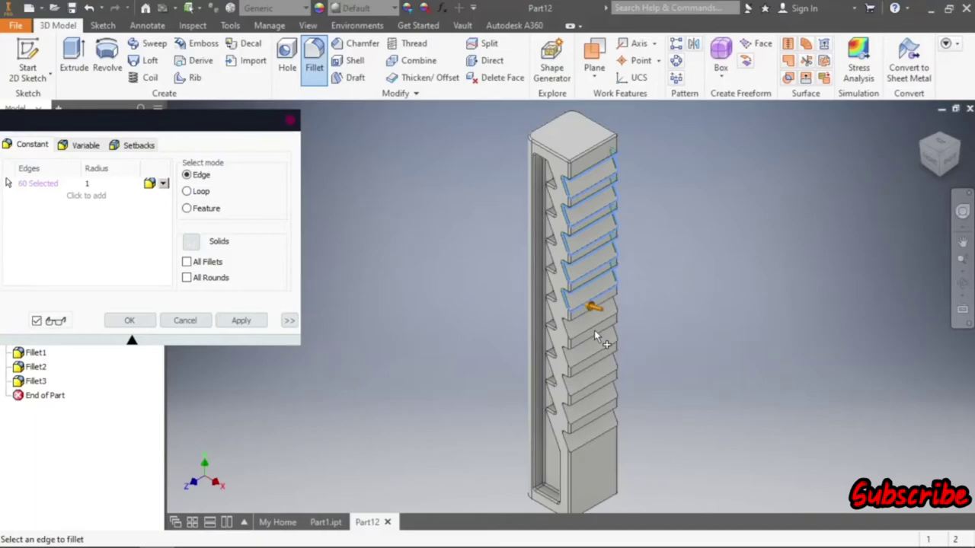
pyautogui.click(593, 335)
pyautogui.click(587, 358)
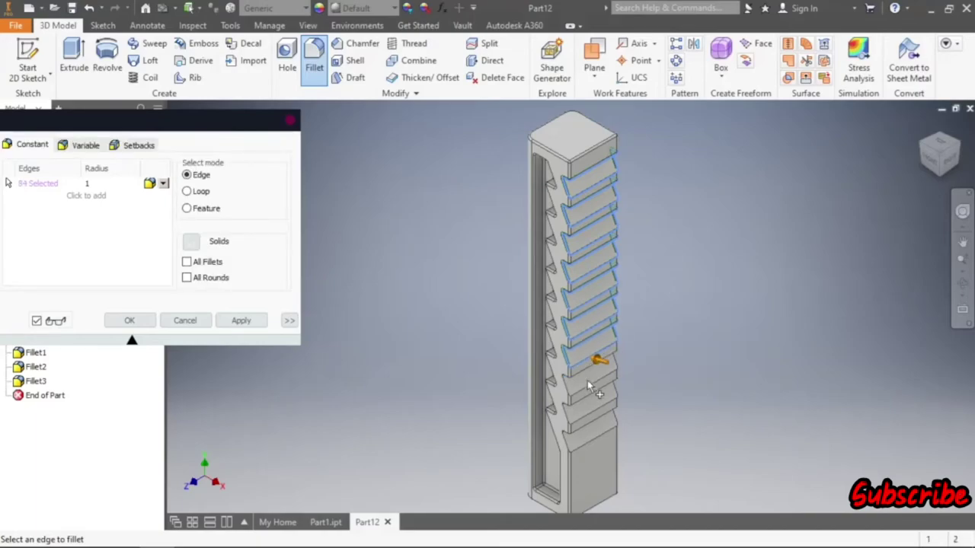
pyautogui.click(588, 388)
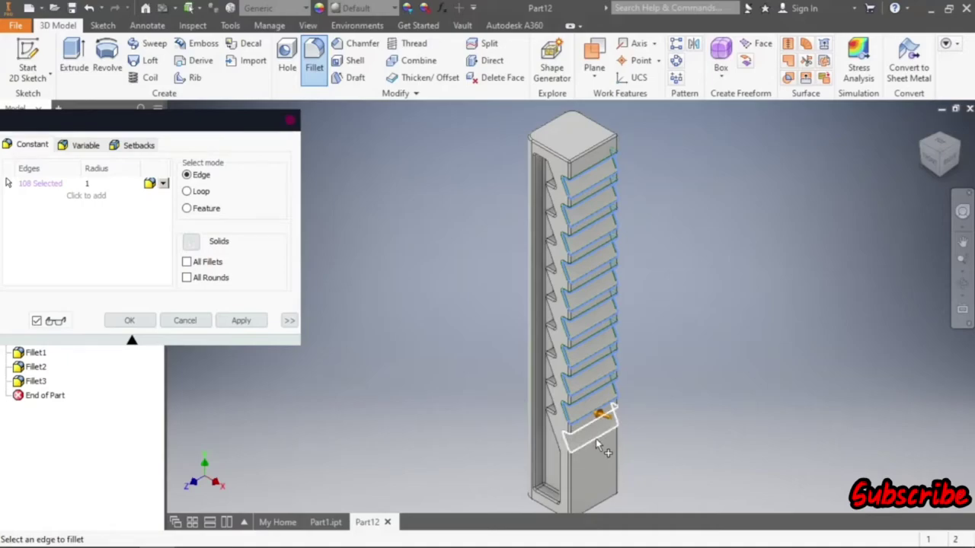
pyautogui.click(596, 442)
pyautogui.click(239, 323)
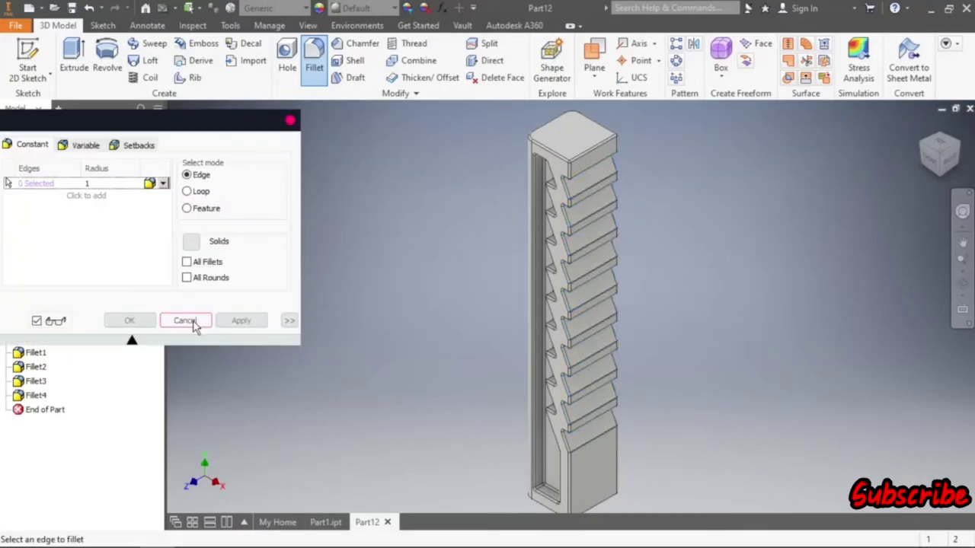
# - Close the Fillet command, reopen it, and cancel without making changes
pyautogui.click(191, 320)
pyautogui.scroll(3, 633, 280)
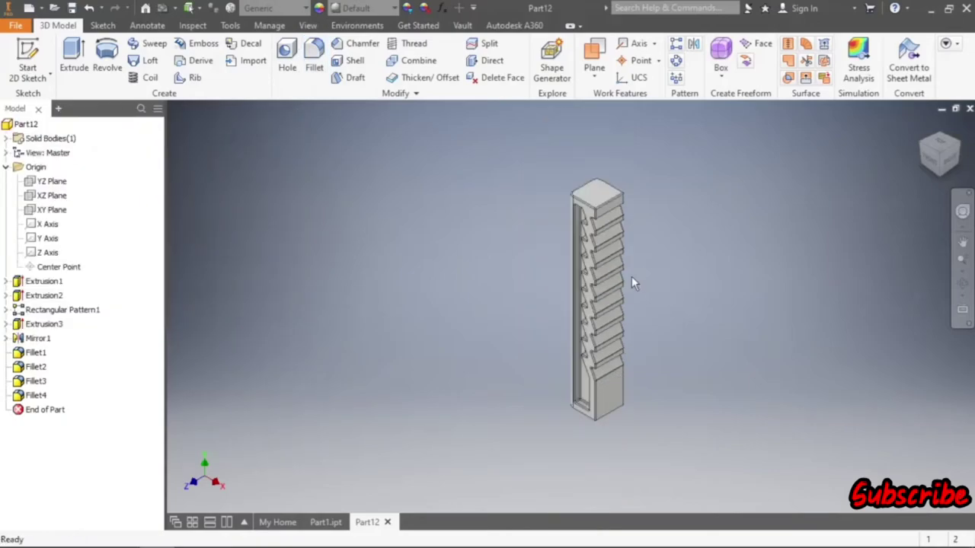
pyautogui.click(313, 67)
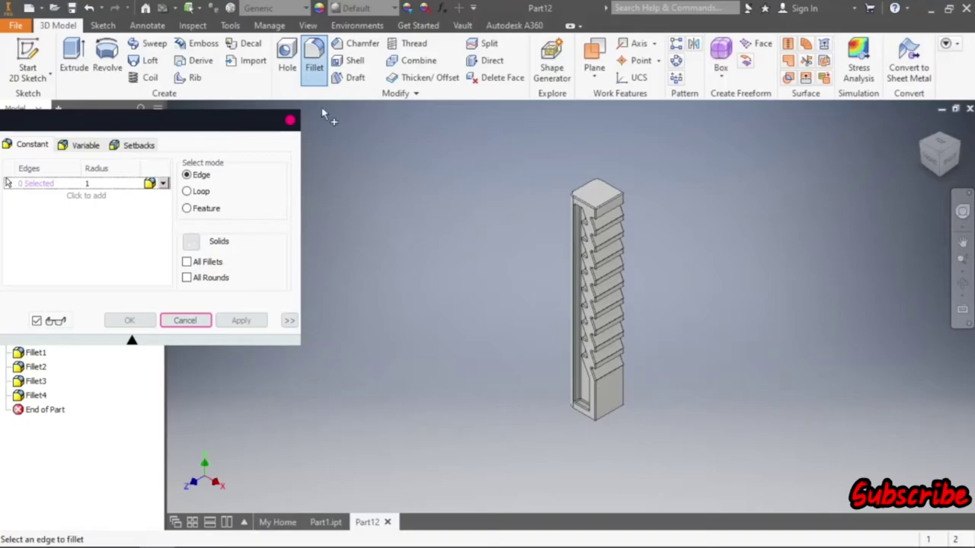
pyautogui.click(290, 121)
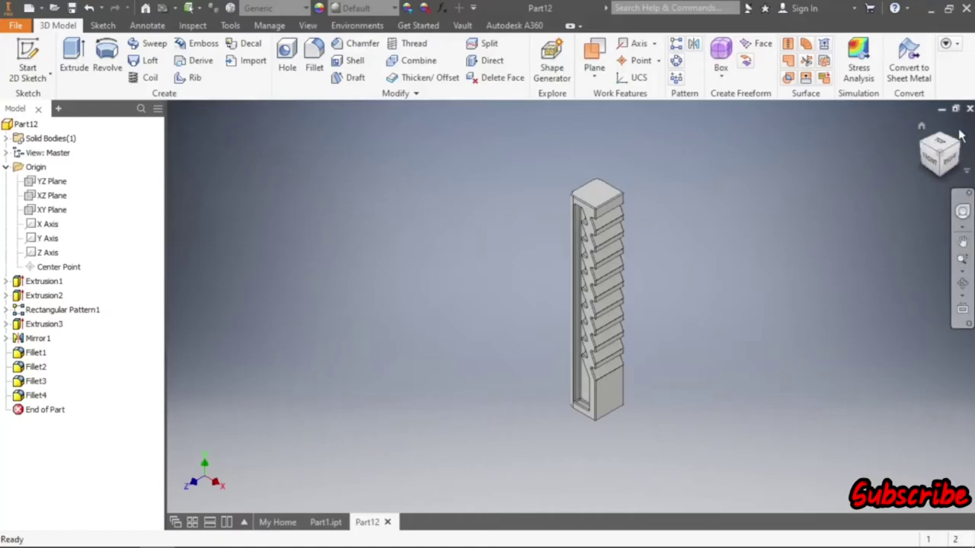
# - Rotate the model to inspect the slotted side and collapse the Origin folder
pyautogui.click(920, 126)
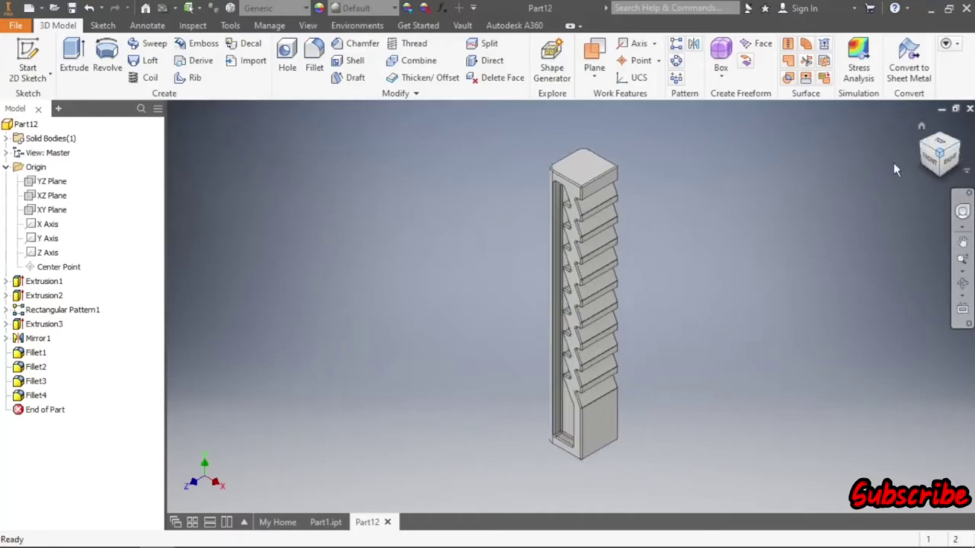
pyautogui.click(959, 150)
pyautogui.click(960, 150)
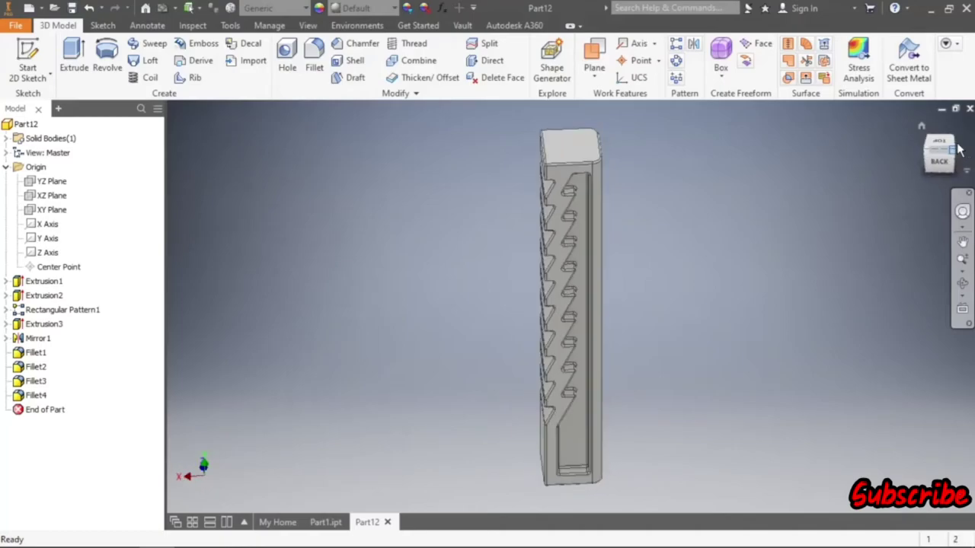
pyautogui.click(959, 150)
pyautogui.click(959, 150)
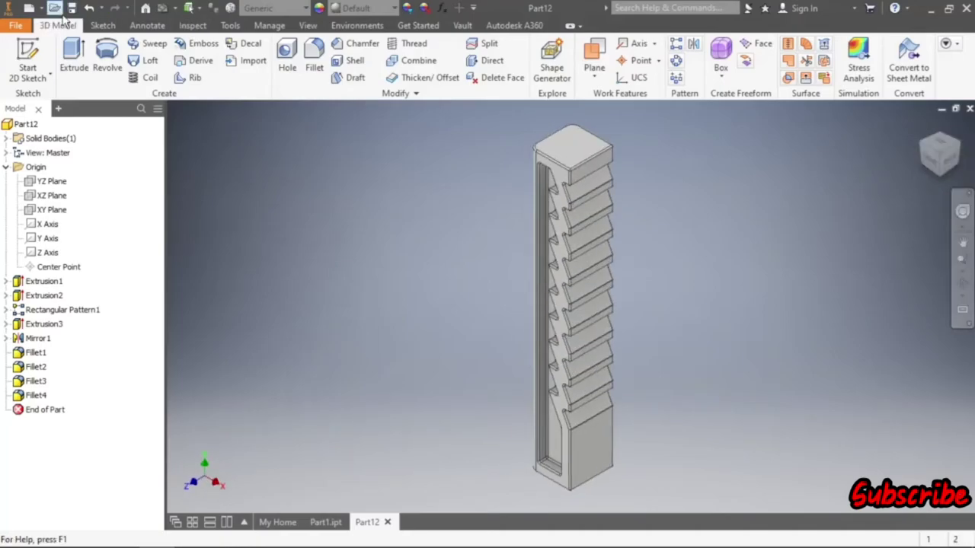
pyautogui.click(6, 167)
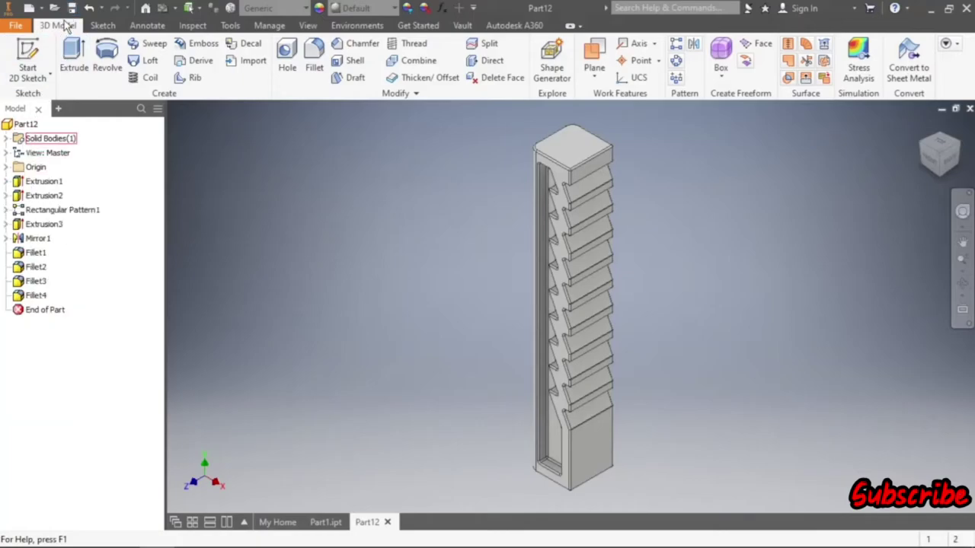
# - Save the part under the new name Part2.ipt
pyautogui.click(72, 8)
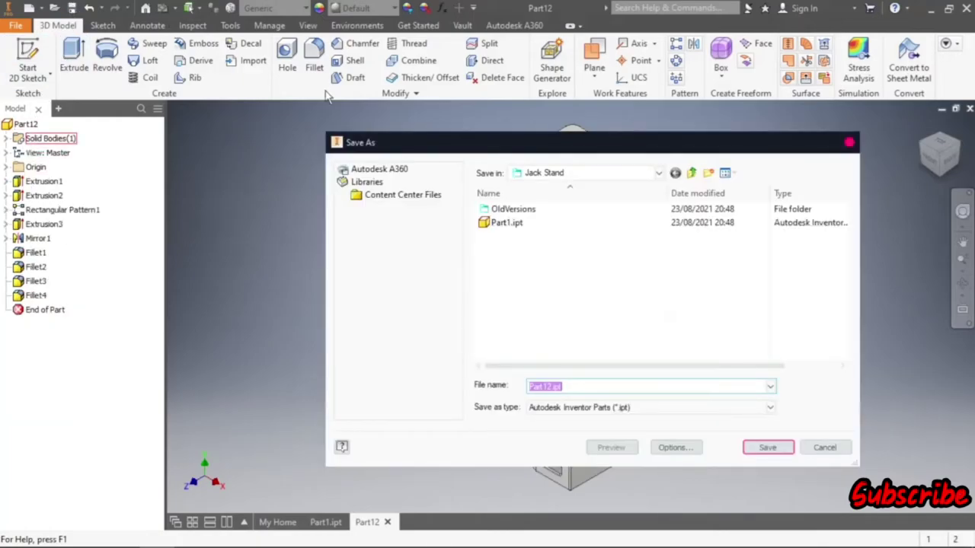
pyautogui.click(543, 386)
pyautogui.click(768, 448)
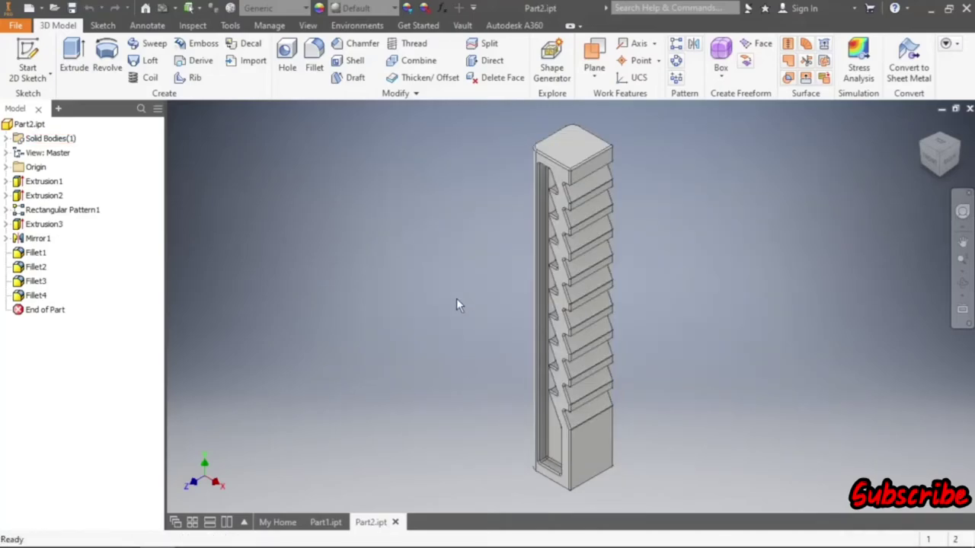
# - Sketch a 14 mm circle centred on the post's top face and finish the sketch
pyautogui.click(572, 143)
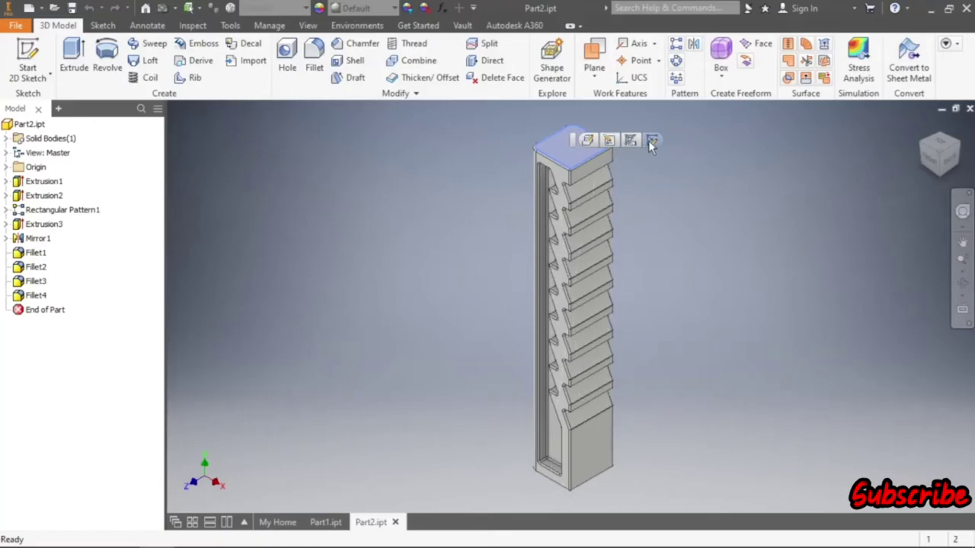
pyautogui.click(652, 142)
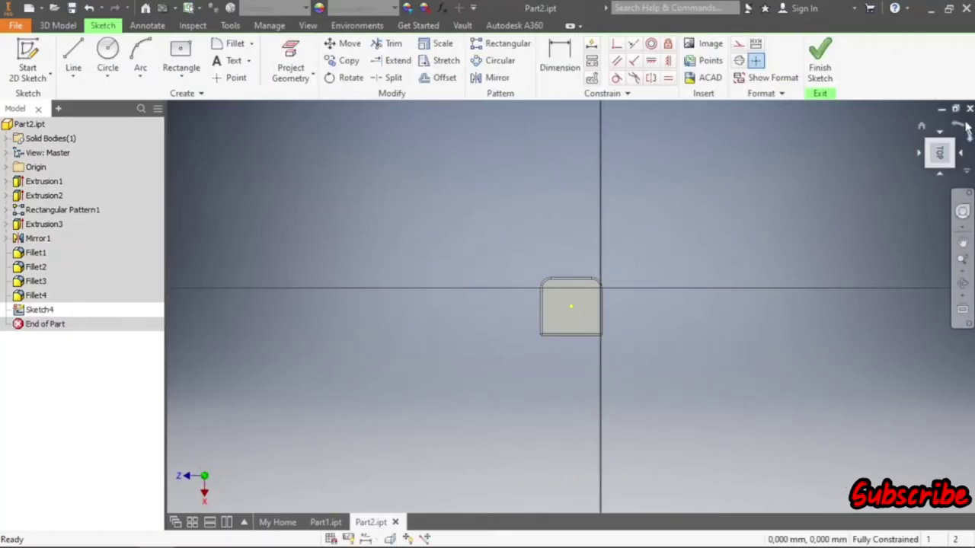
pyautogui.click(966, 128)
pyautogui.scroll(3, 603, 307)
pyautogui.scroll(3, 573, 310)
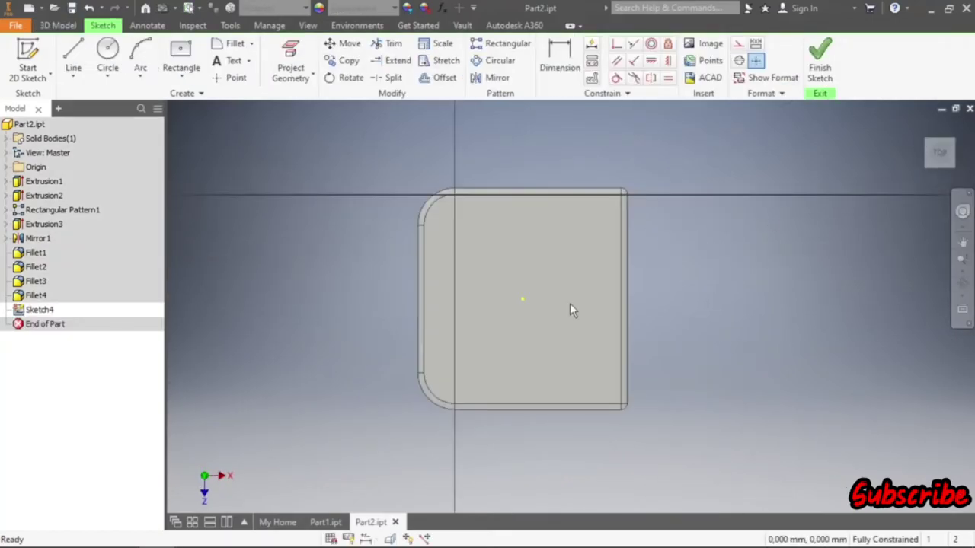
pyautogui.click(108, 51)
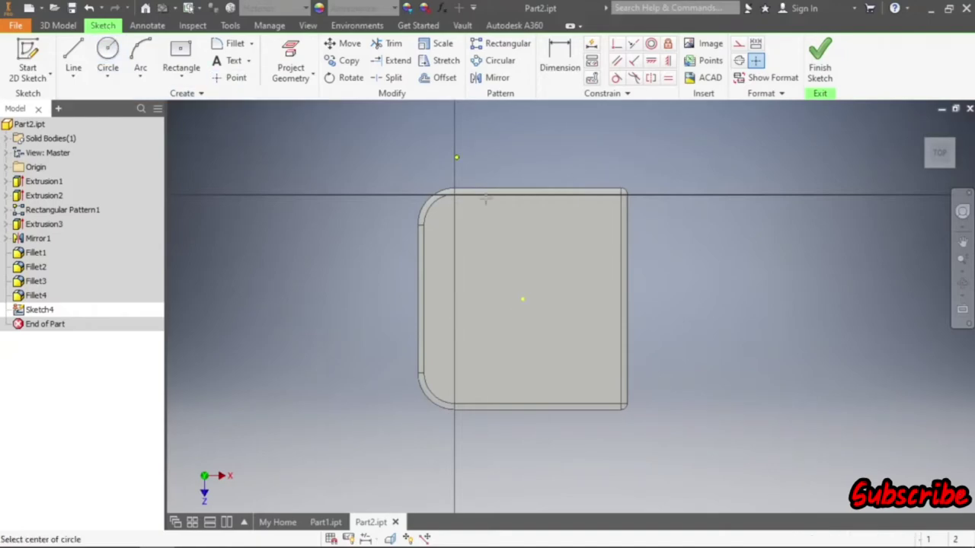
pyautogui.click(523, 298)
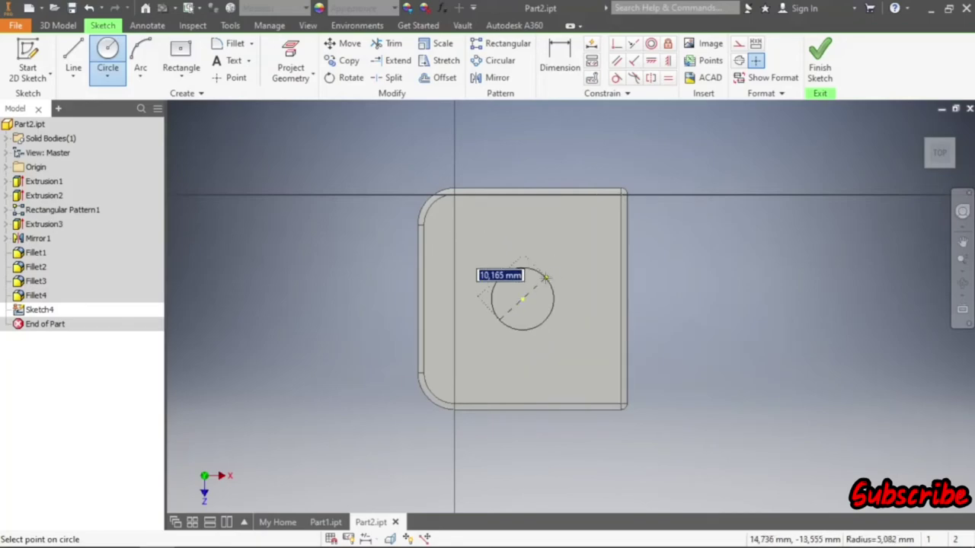
pyautogui.write('1')
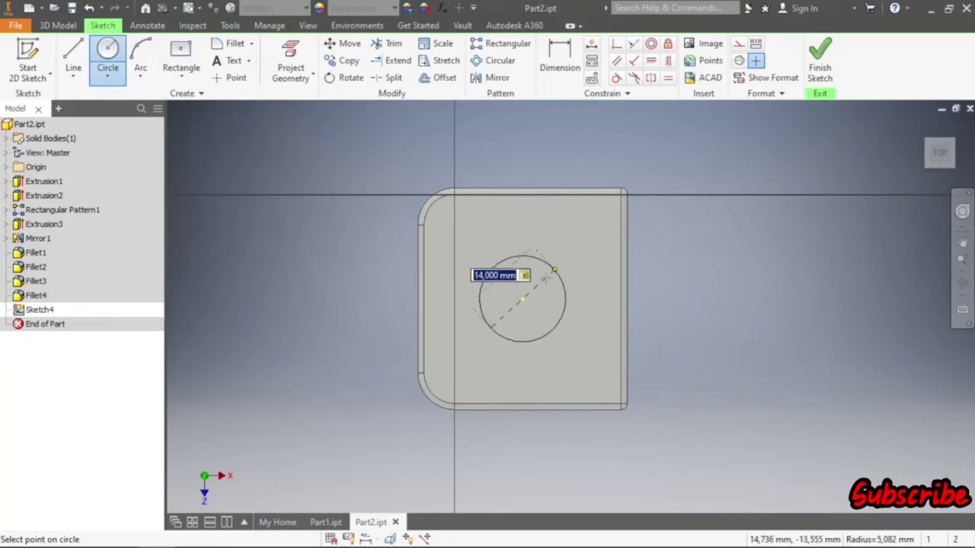
pyautogui.press('Return')
pyautogui.rightClick(655, 205)
pyautogui.click(689, 210)
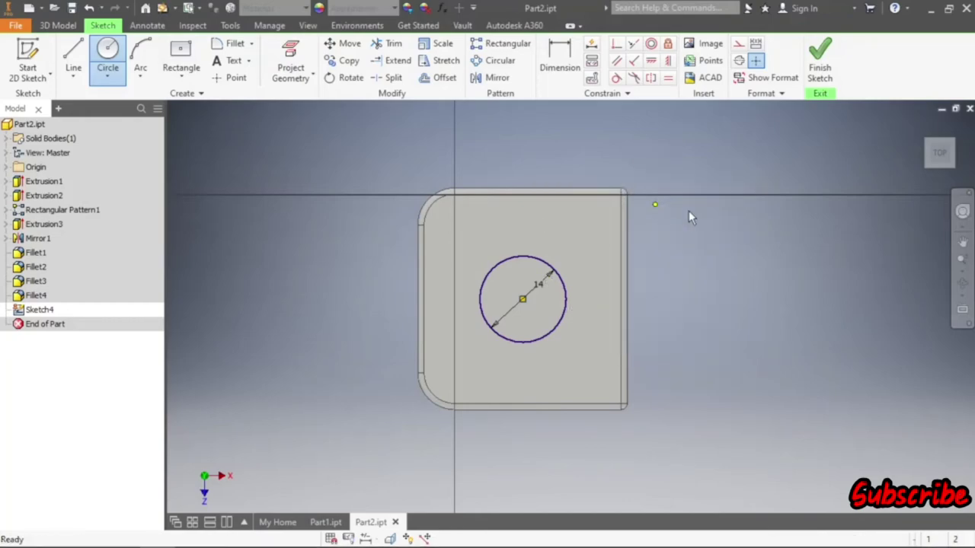
pyautogui.click(819, 70)
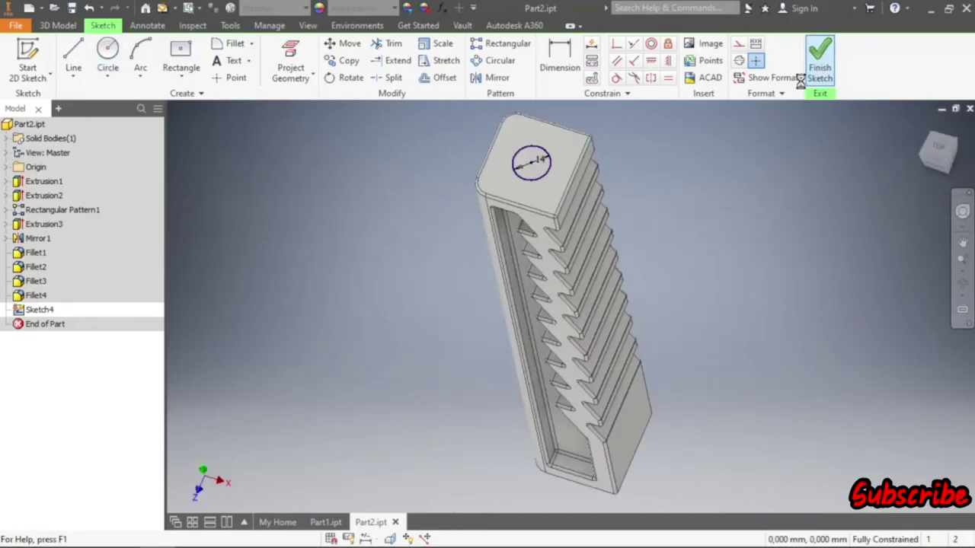
# - Extrude the circle as a 30 mm deep cut into the top face
pyautogui.click(74, 65)
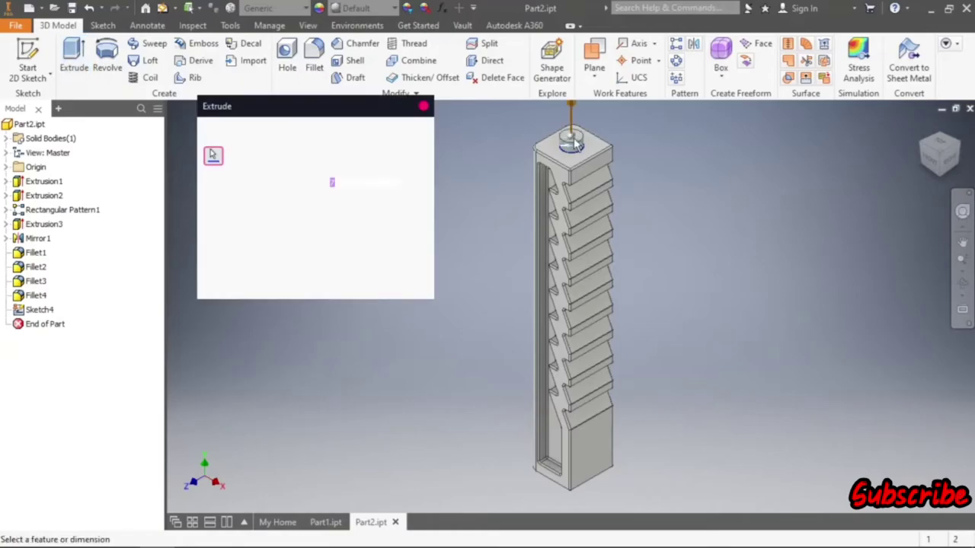
pyautogui.scroll(2, 581, 132)
pyautogui.scroll(3, 582, 132)
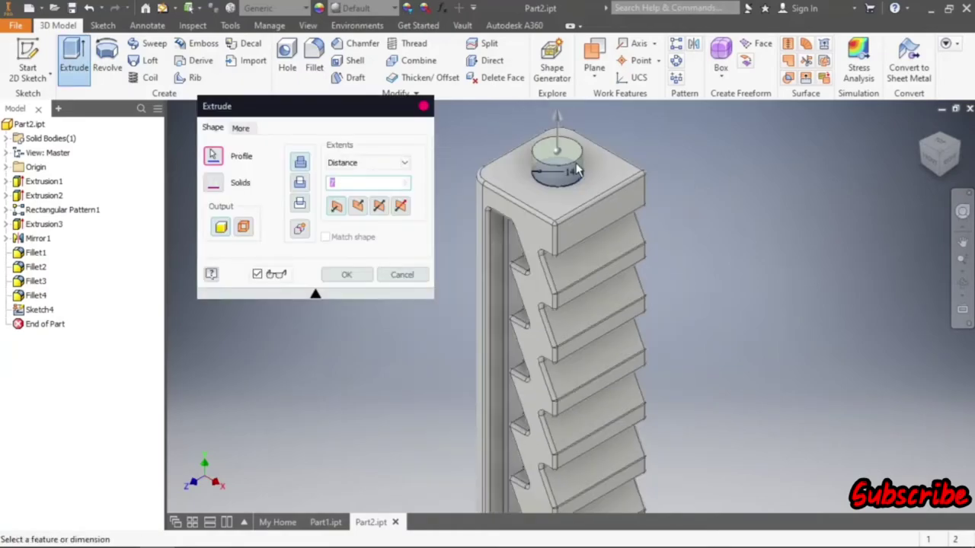
pyautogui.click(358, 206)
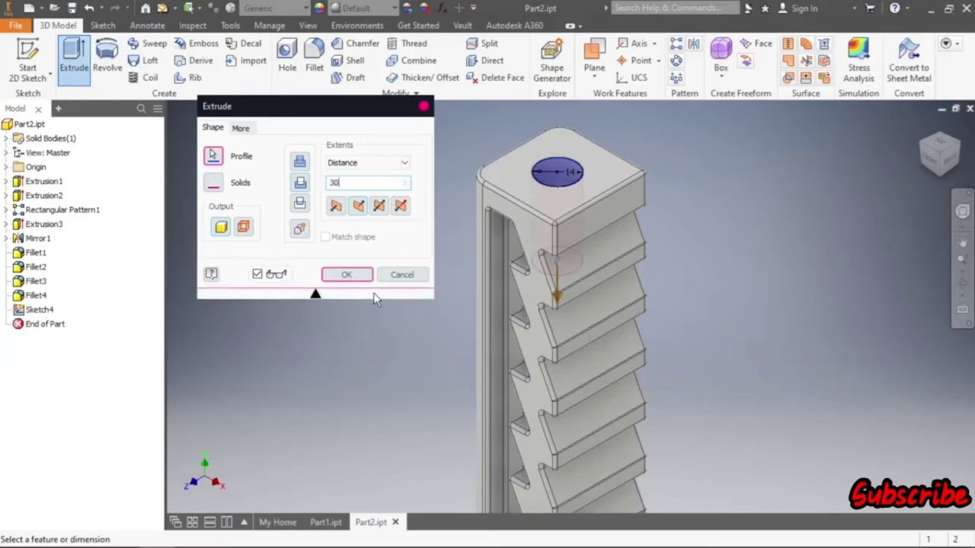
pyautogui.click(346, 274)
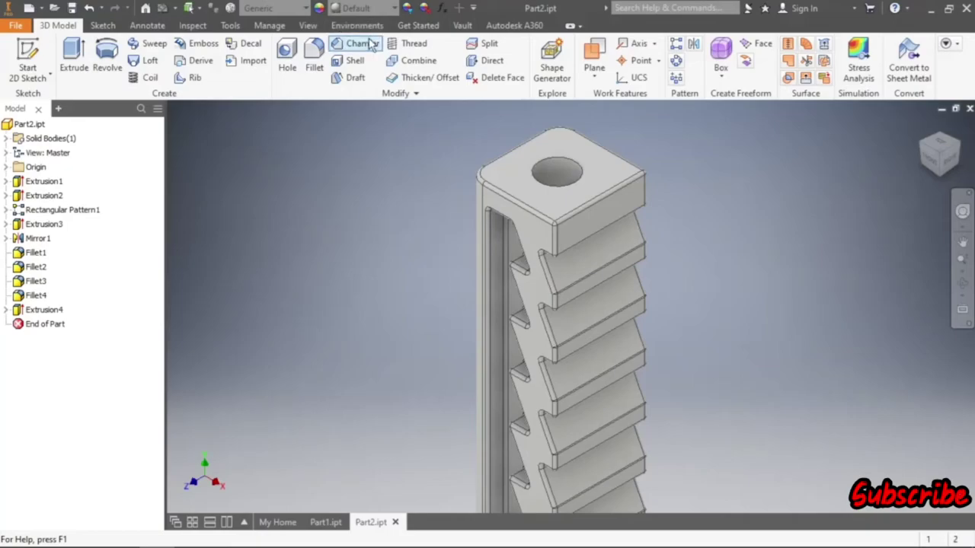
# - Chamfer the hole's top edge at 1.5 mm, creating Chamfer1
pyautogui.click(358, 43)
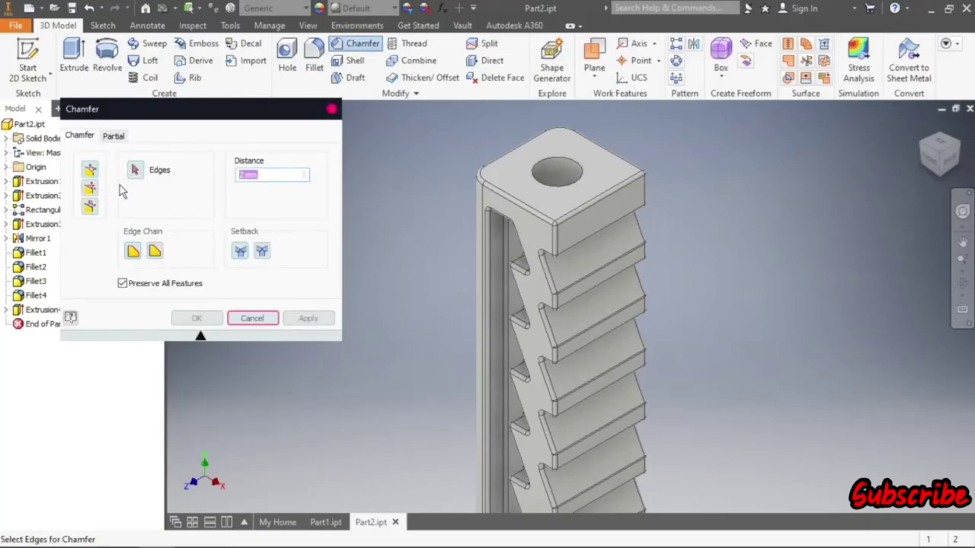
pyautogui.write('1.5')
pyautogui.click(575, 159)
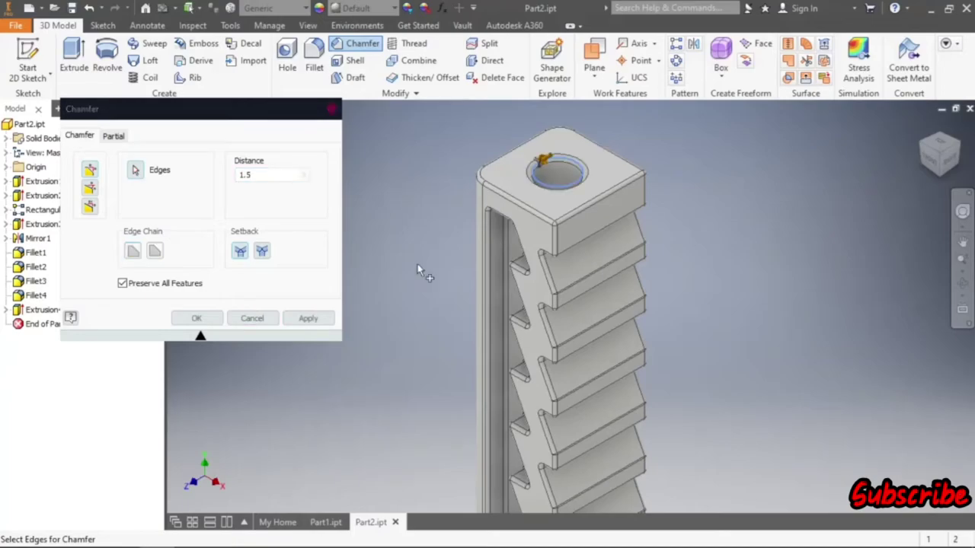
pyautogui.click(307, 319)
pyautogui.click(252, 318)
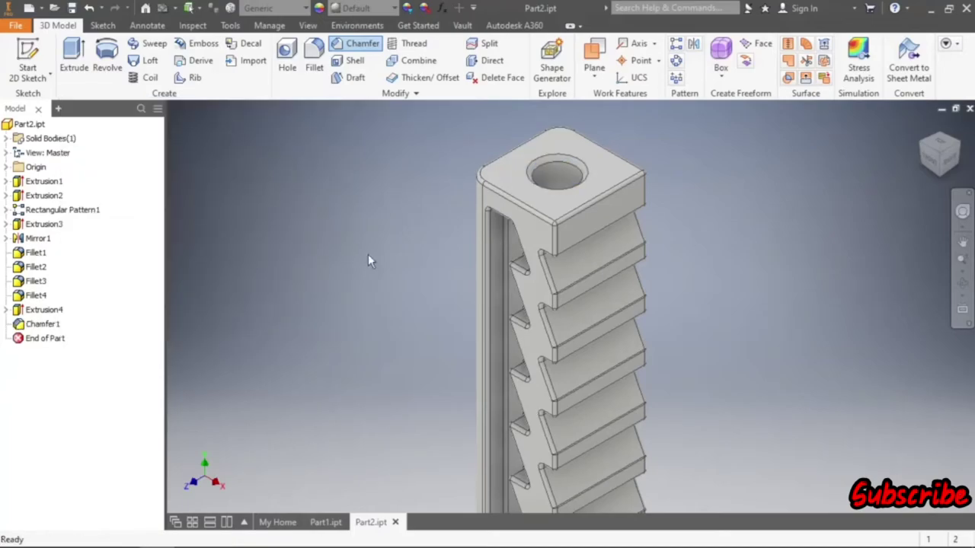
pyautogui.scroll(3, 571, 179)
pyautogui.scroll(-3, 564, 182)
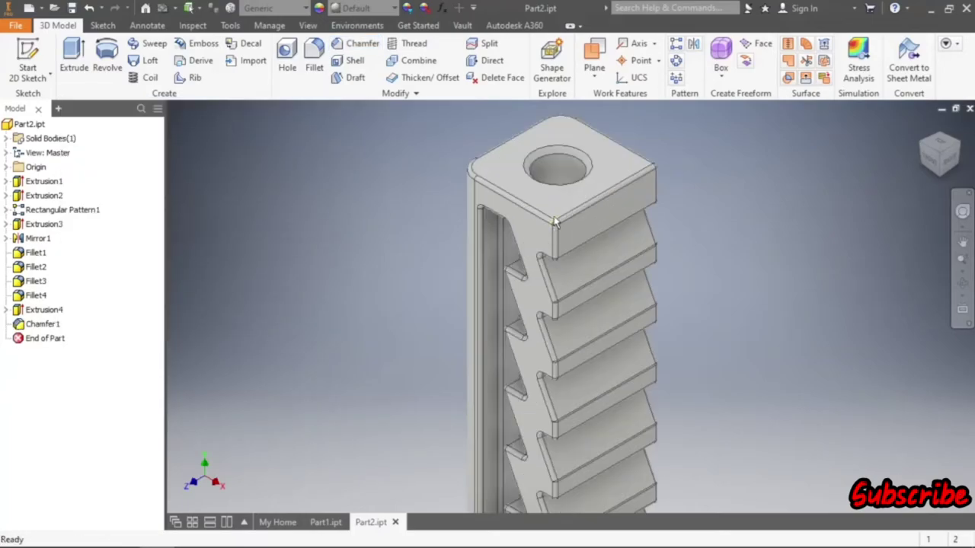
pyautogui.scroll(2, 557, 188)
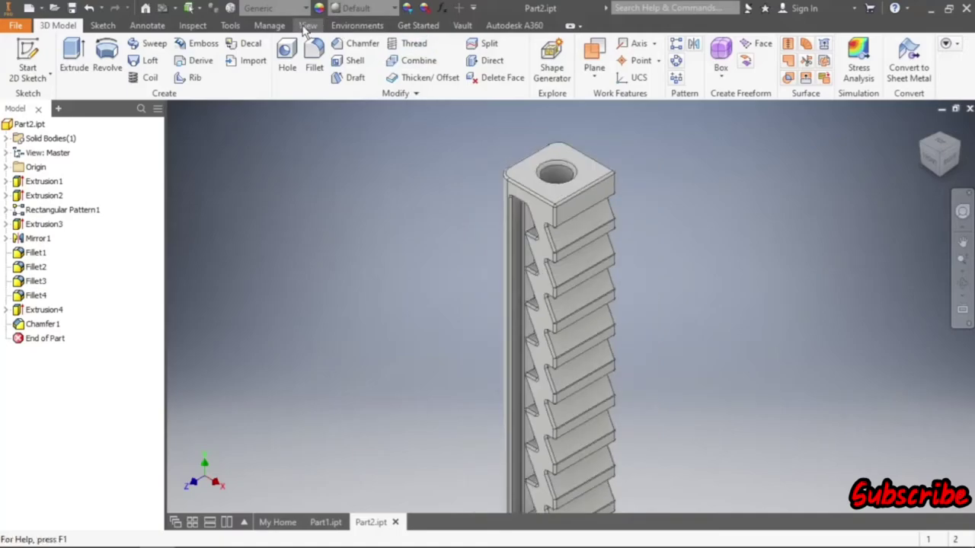
# - Thread the hole's inner face as ISO Metric profile M14x2, class 6H
pyautogui.click(415, 47)
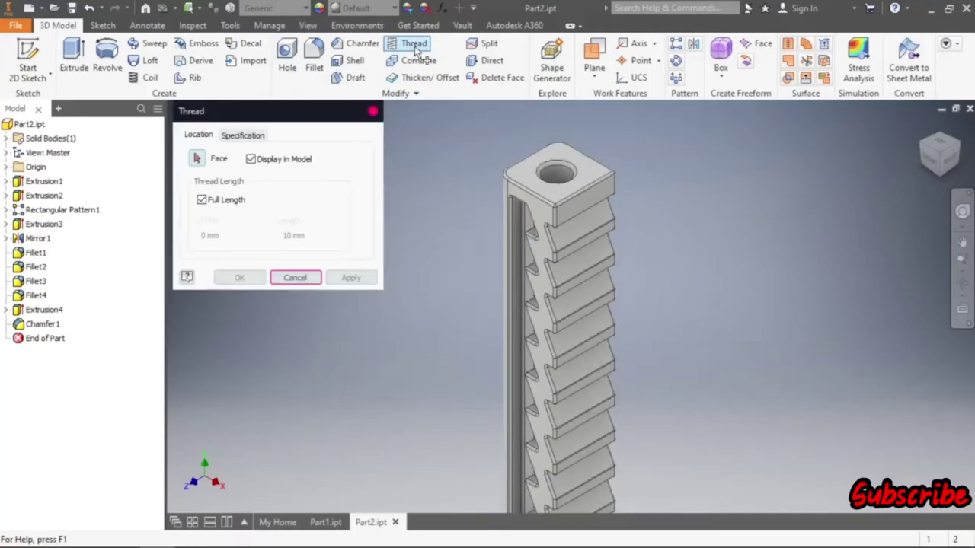
pyautogui.click(241, 134)
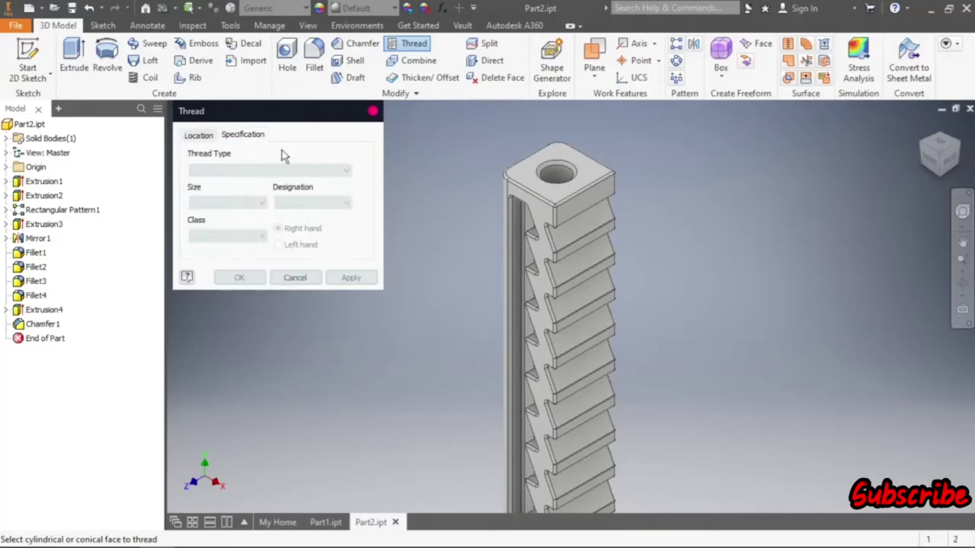
pyautogui.click(559, 176)
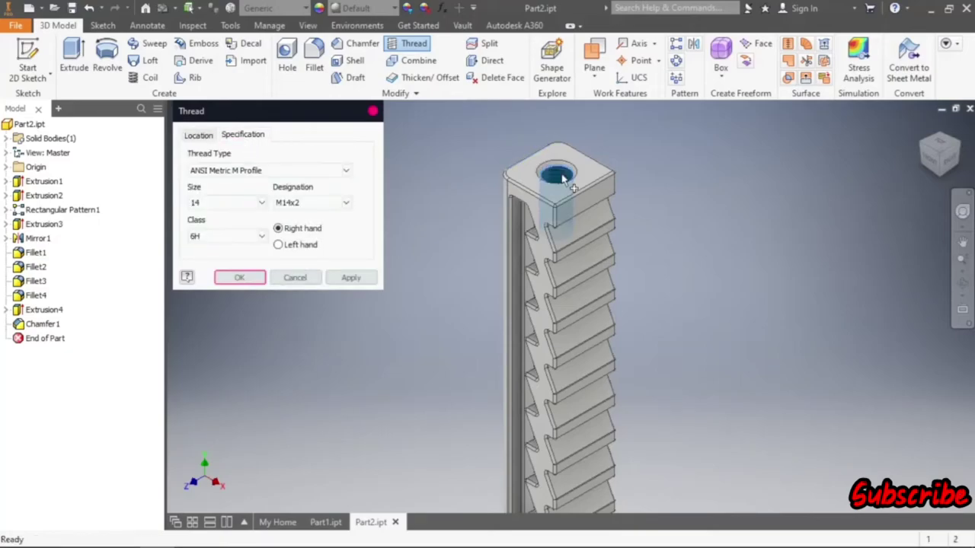
pyautogui.click(295, 206)
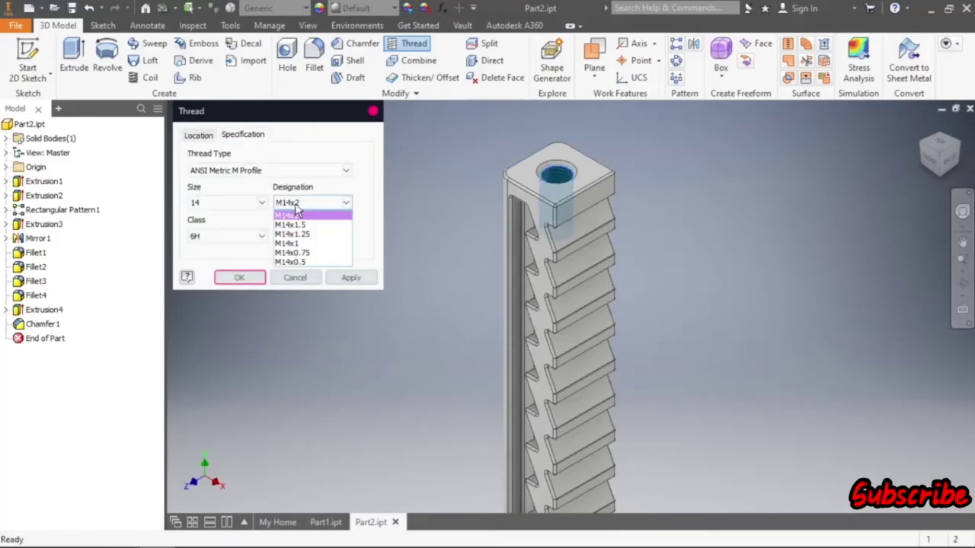
pyautogui.click(295, 214)
pyautogui.click(259, 170)
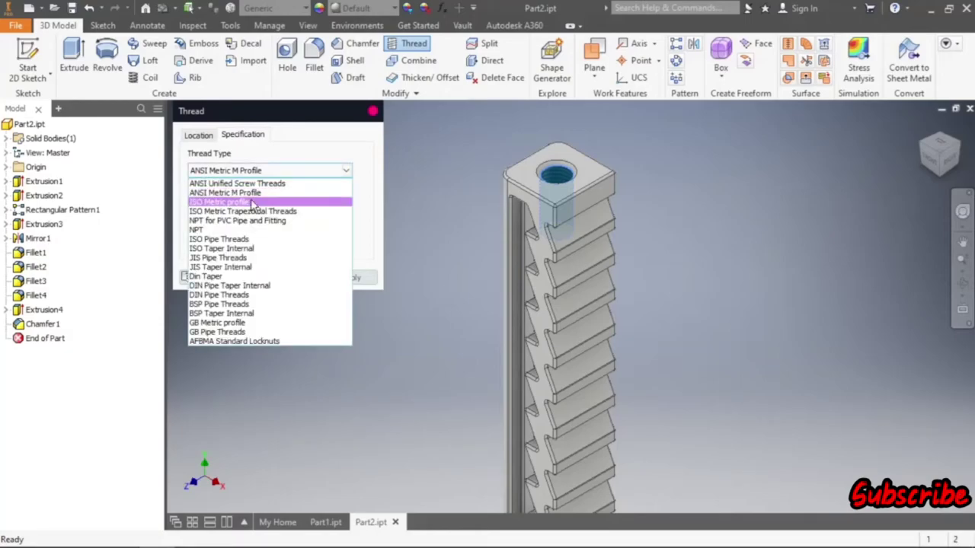
pyautogui.click(253, 202)
pyautogui.click(349, 277)
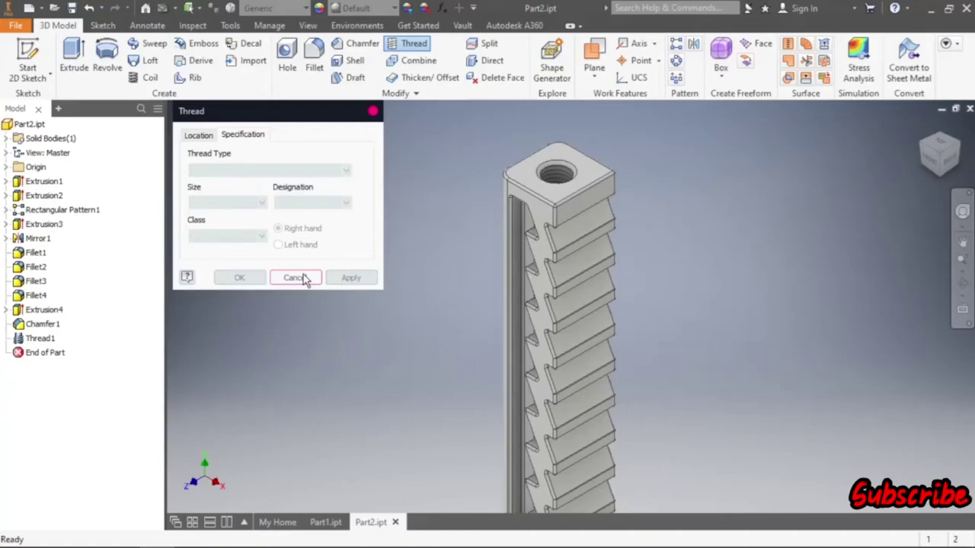
pyautogui.click(303, 278)
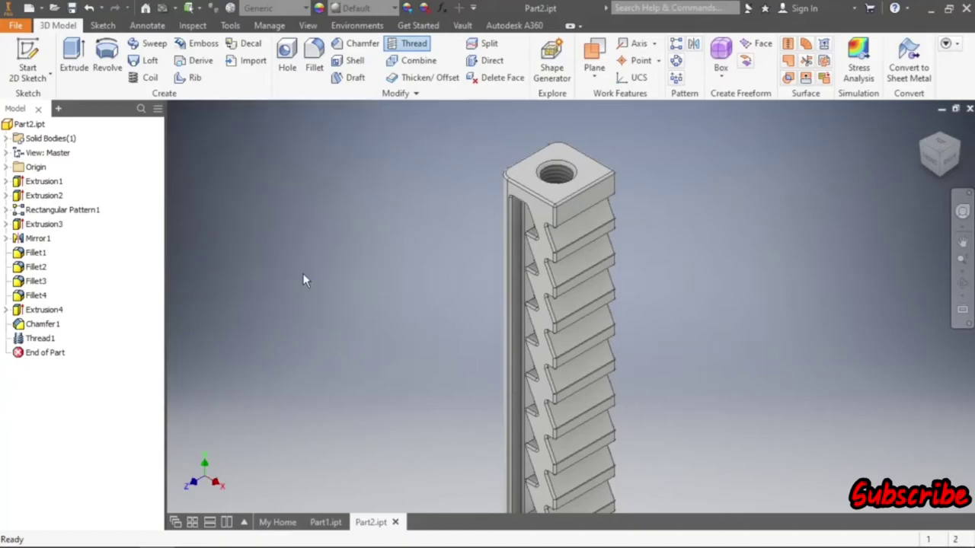
# - Edit Thread1 to make it a left-hand thread
pyautogui.doubleClick(45, 340)
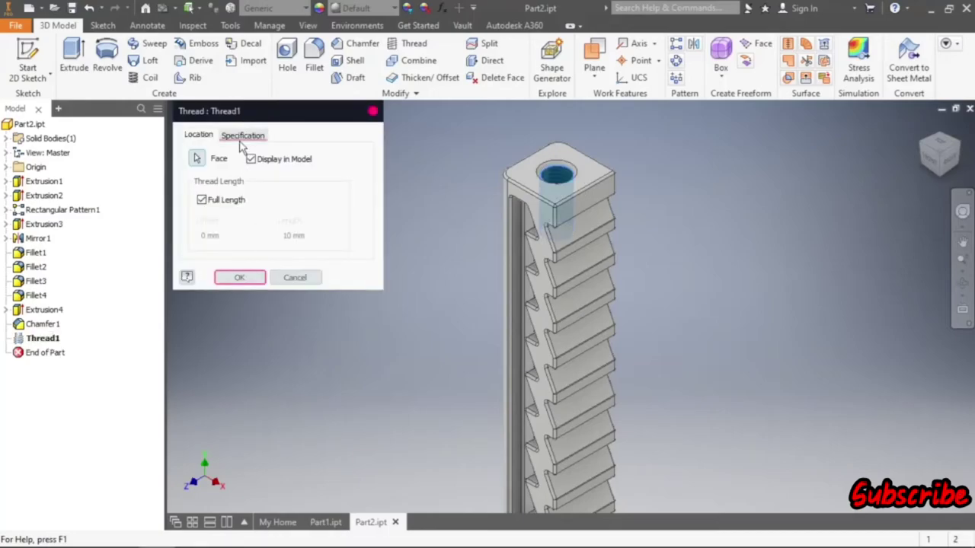
pyautogui.click(242, 136)
pyautogui.click(299, 246)
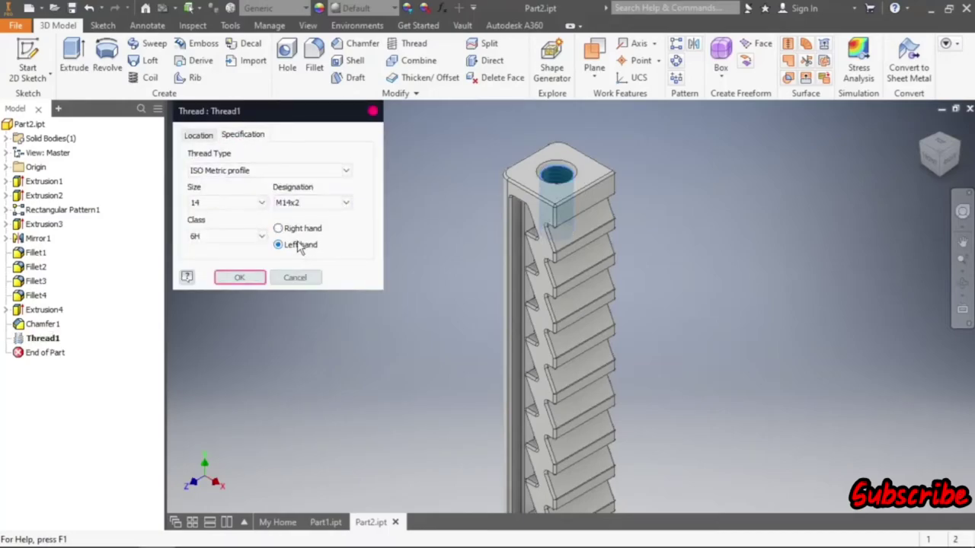
pyautogui.click(297, 247)
pyautogui.click(238, 278)
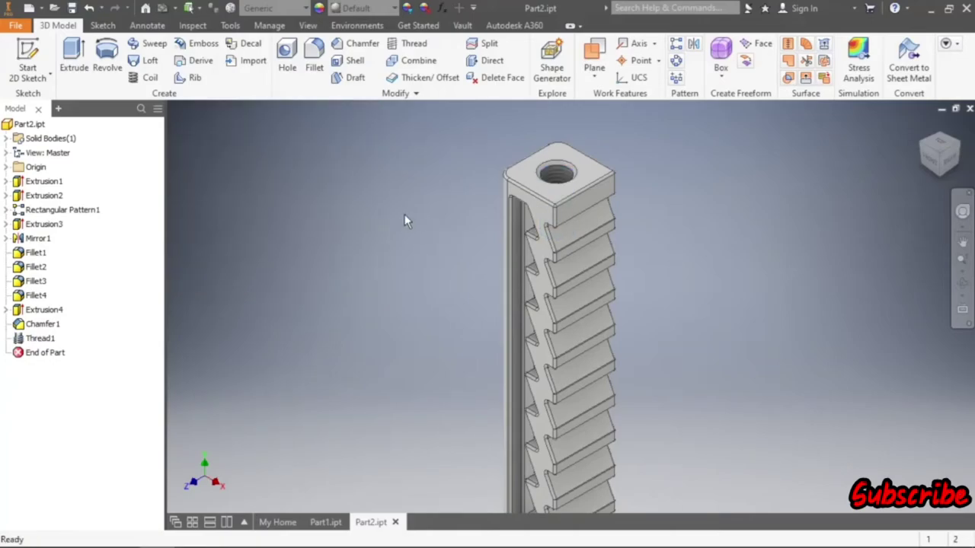
pyautogui.scroll(-2, 601, 156)
pyautogui.scroll(3, 576, 164)
# - Return to the home isometric view and save Part2.ipt
pyautogui.scroll(-3, 575, 164)
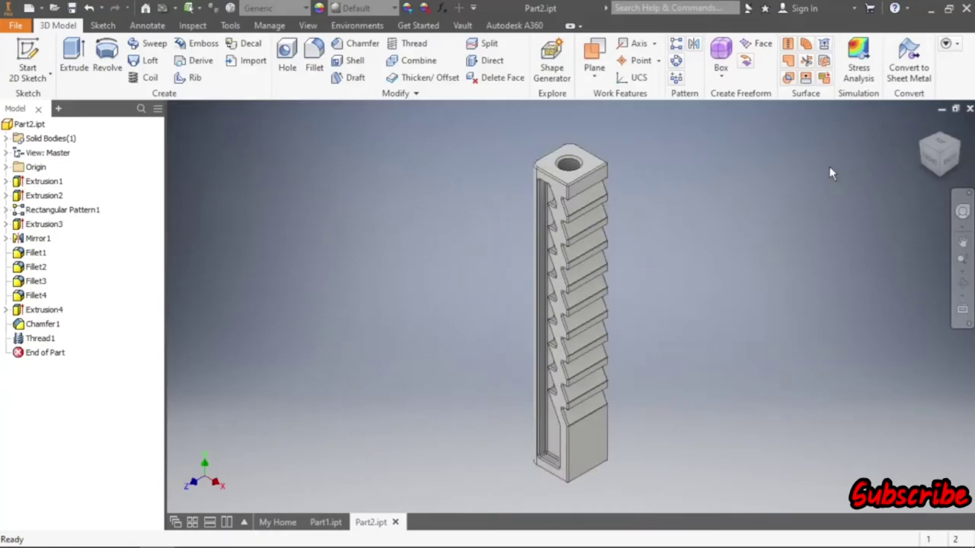
pyautogui.click(941, 160)
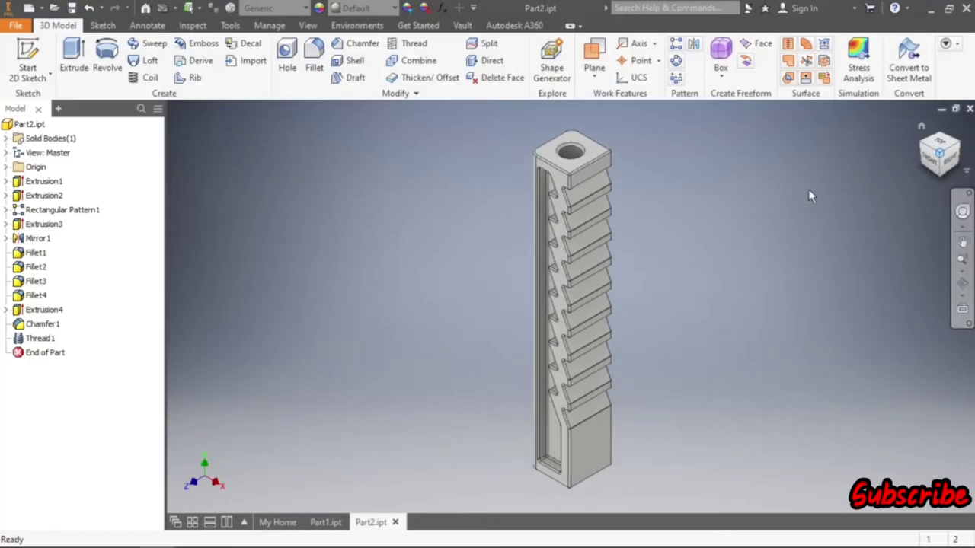
pyautogui.click(67, 9)
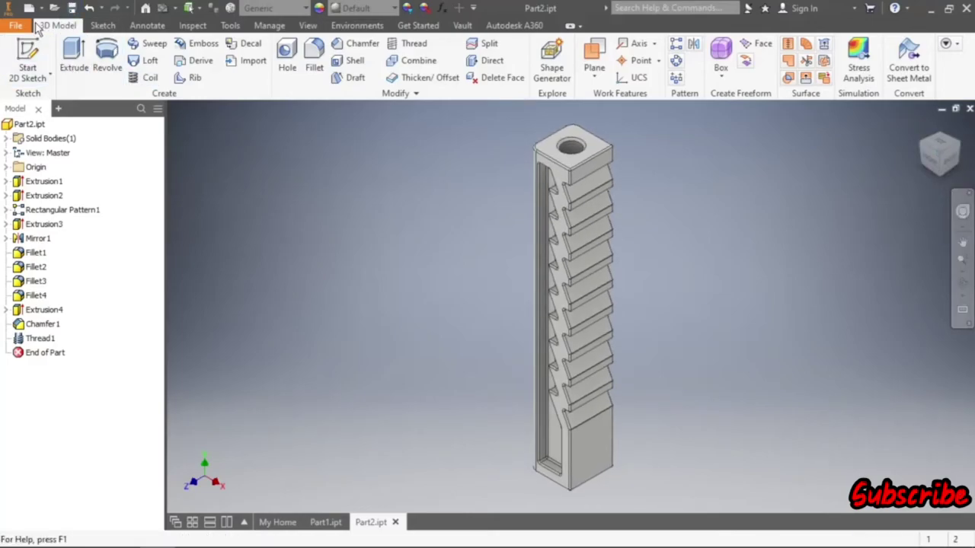
# - Create a new Standard (mm) part and start a 2D sketch on its front origin plane
pyautogui.click(28, 8)
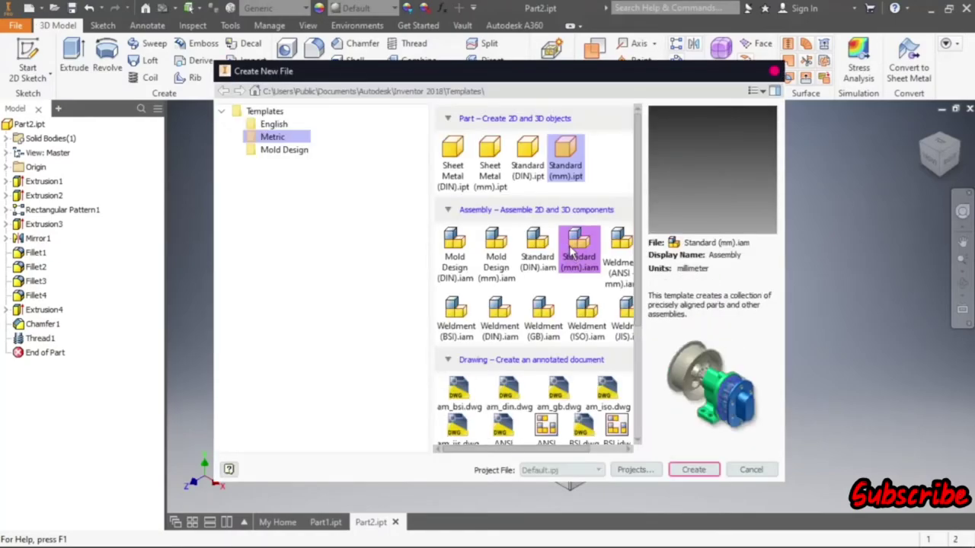
pyautogui.click(705, 471)
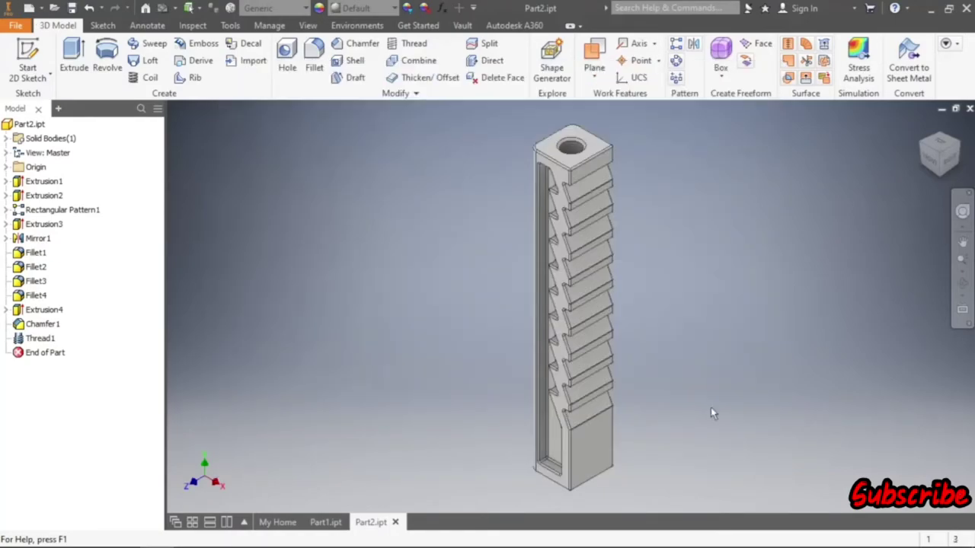
pyautogui.click(27, 61)
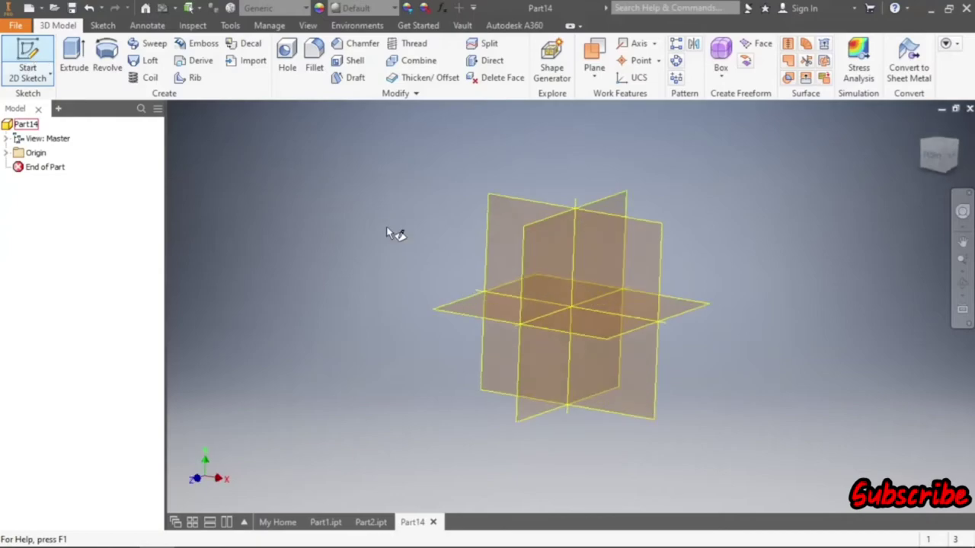
pyautogui.click(527, 222)
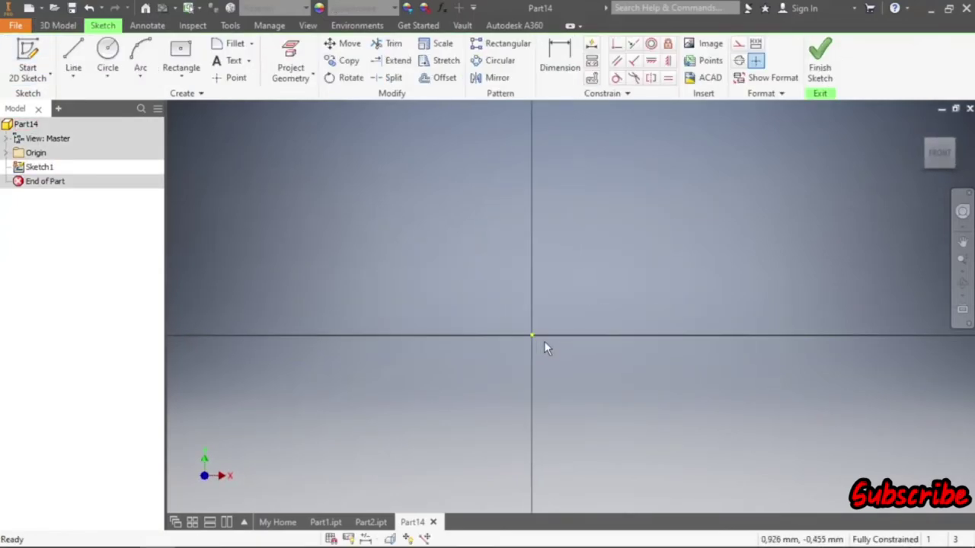
pyautogui.click(73, 57)
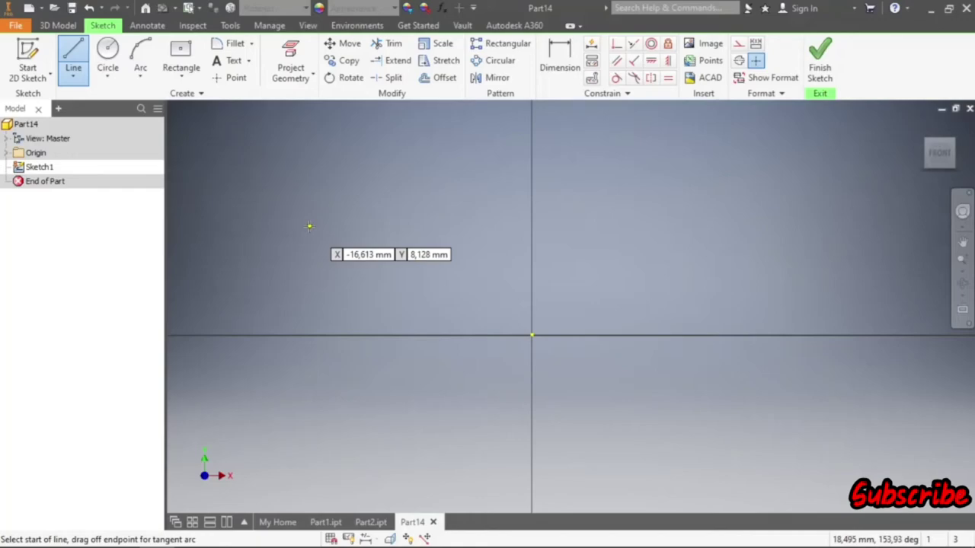
# - Draw a 7 mm base line from the origin with a 25 mm vertical line rising from its end
pyautogui.click(532, 335)
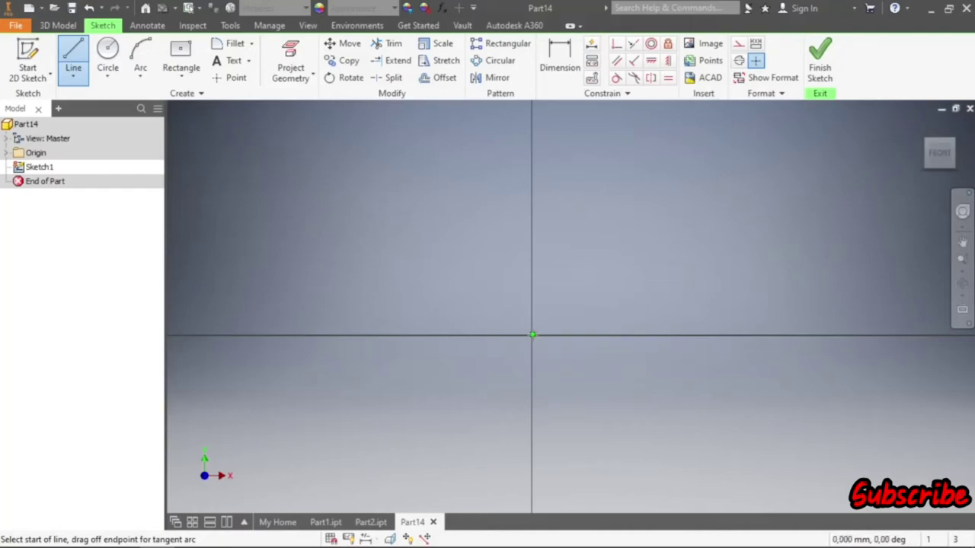
pyautogui.click(532, 335)
pyautogui.write('7')
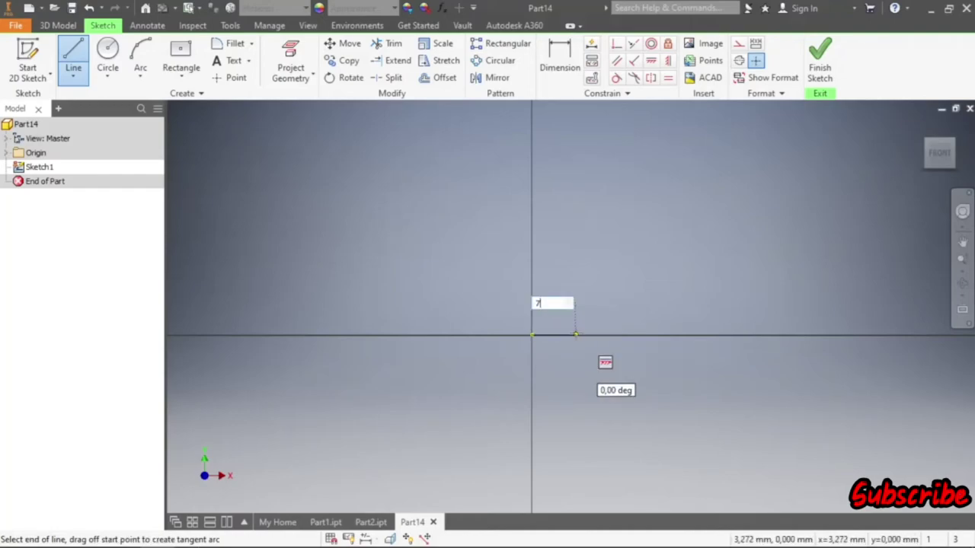
pyautogui.press('Return')
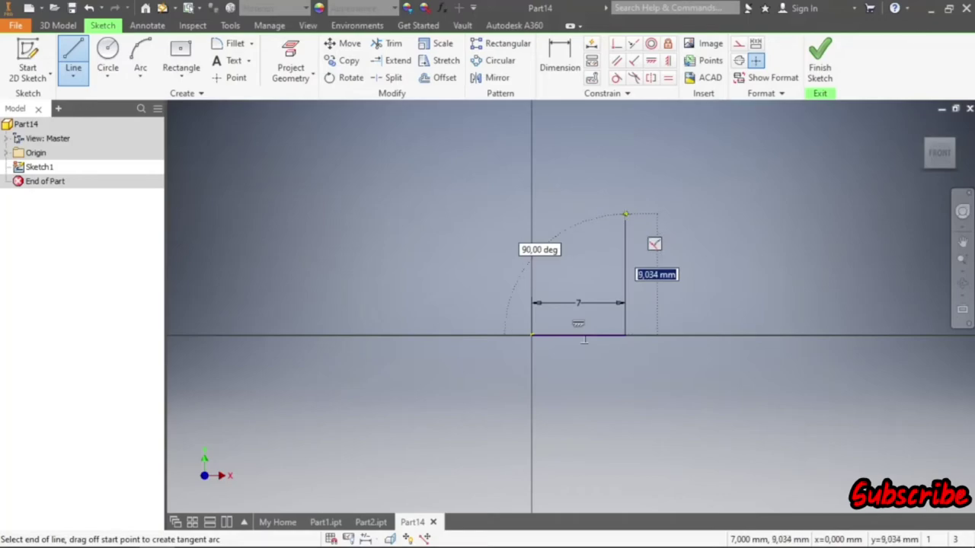
pyautogui.write('25')
pyautogui.press('Return')
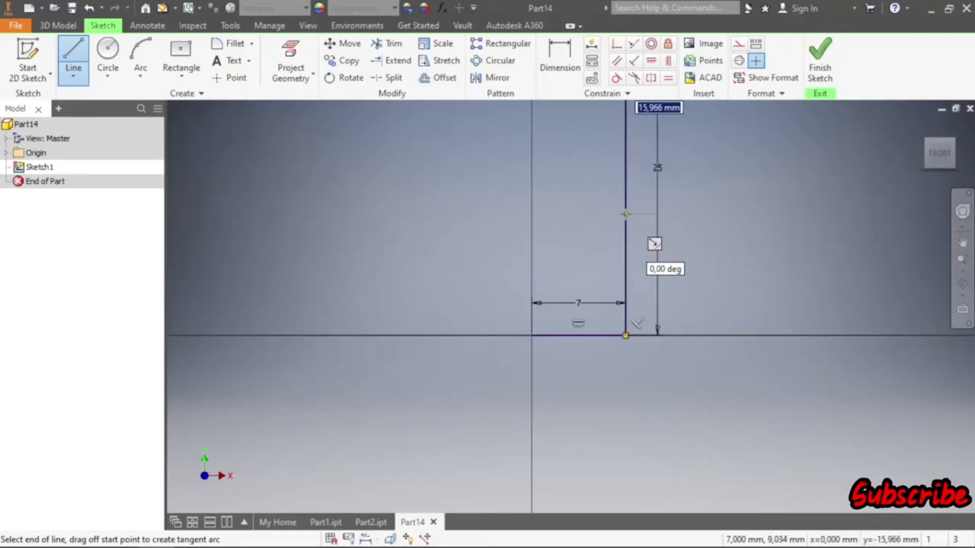
pyautogui.scroll(-3, 601, 338)
pyautogui.scroll(3, 654, 198)
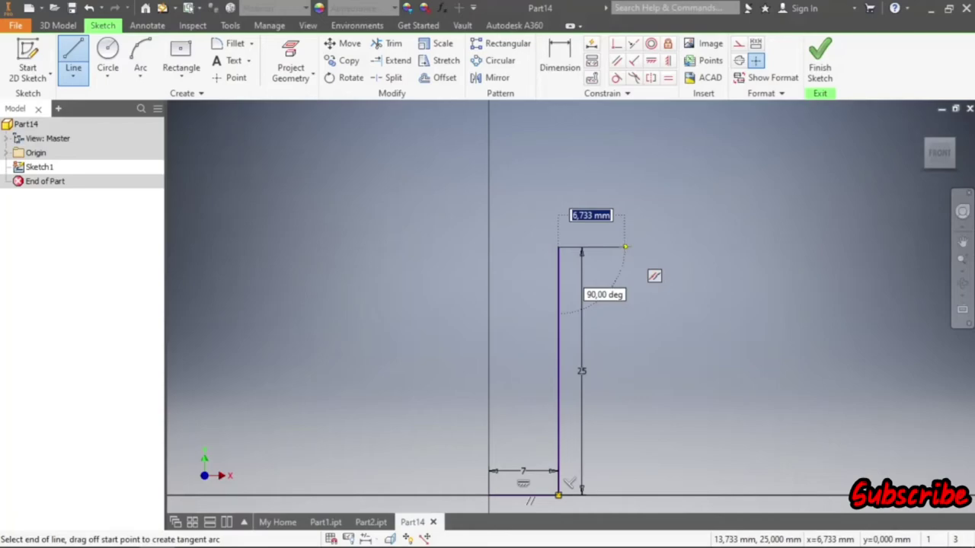
pyautogui.rightClick(624, 246)
pyautogui.click(675, 246)
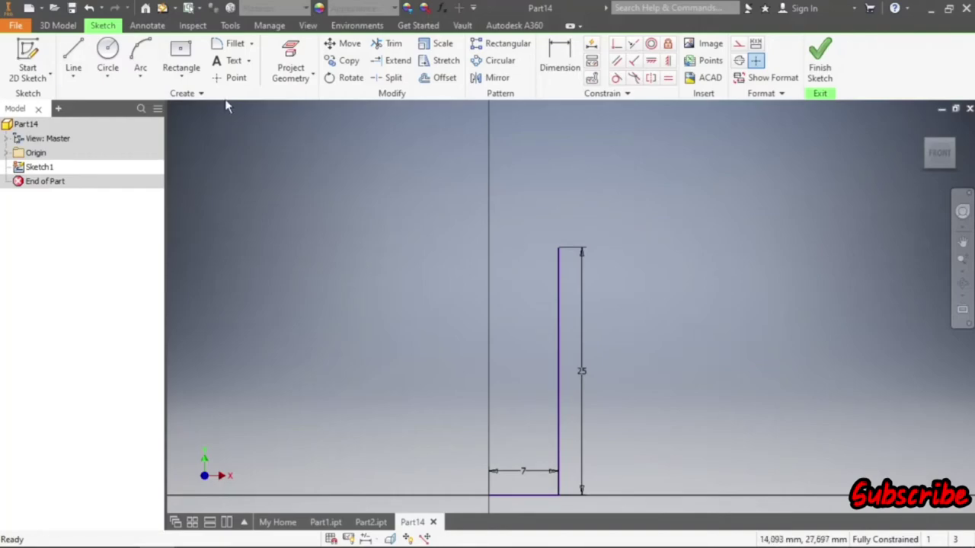
# - Draw a 44 mm upright line from the origin and a 40 mm top line
pyautogui.click(73, 55)
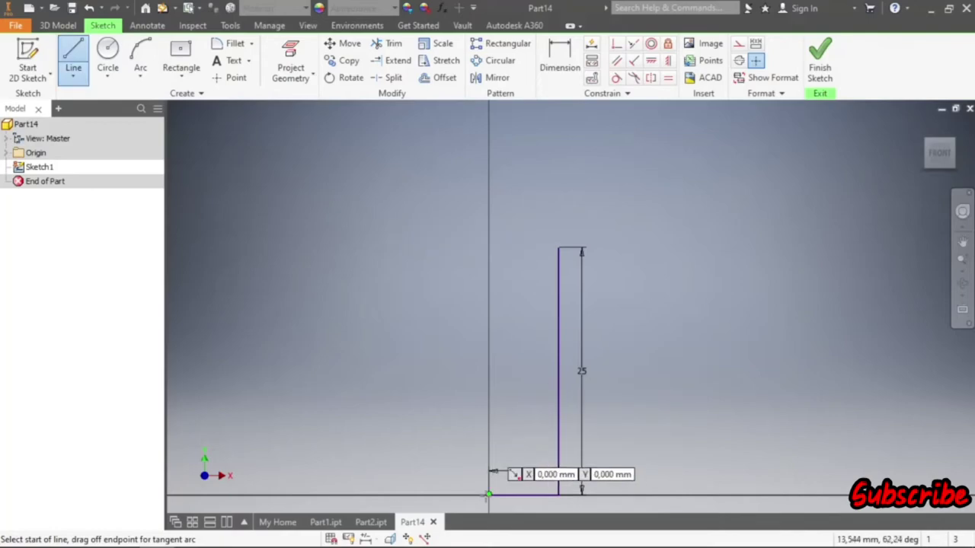
pyautogui.click(488, 495)
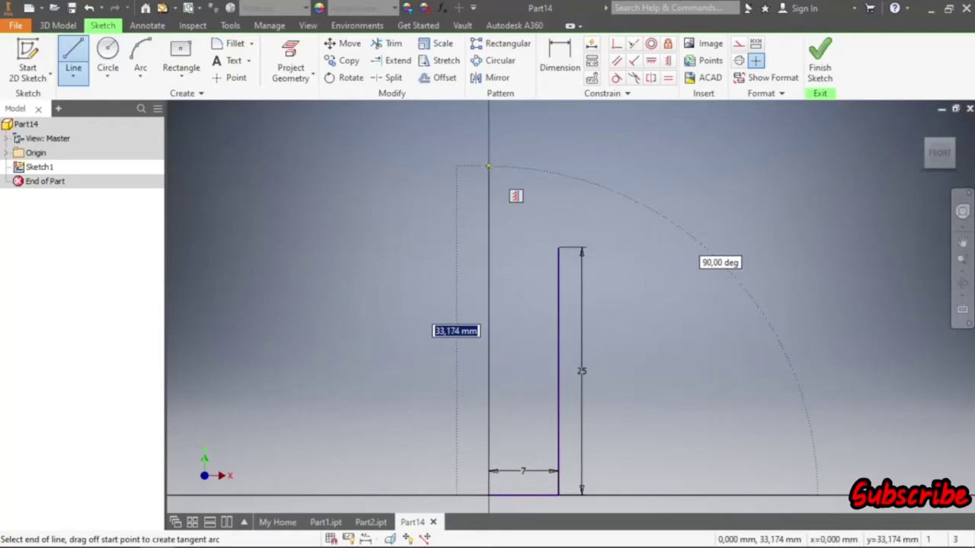
pyautogui.write('44')
pyautogui.press('Return')
pyautogui.scroll(-2, 488, 189)
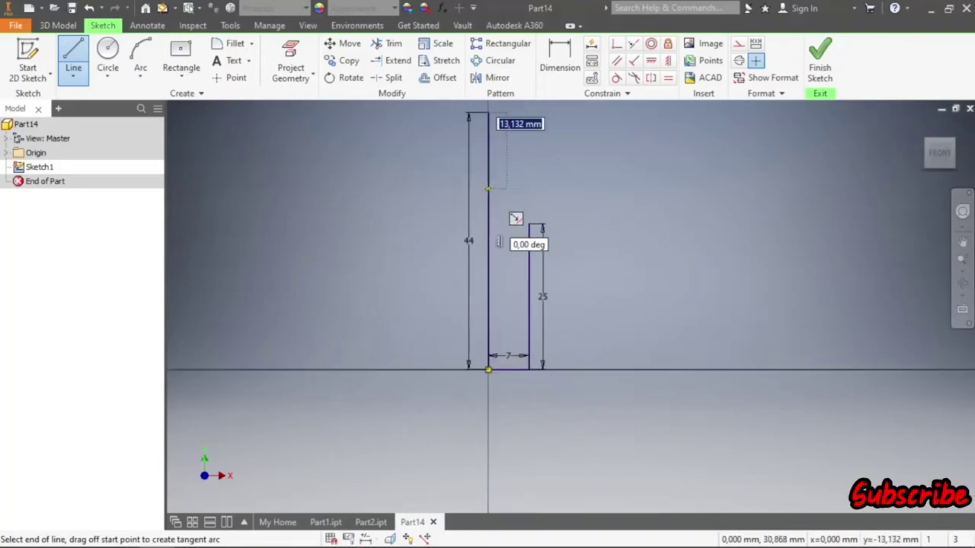
pyautogui.scroll(-2, 488, 188)
pyautogui.scroll(3, 495, 160)
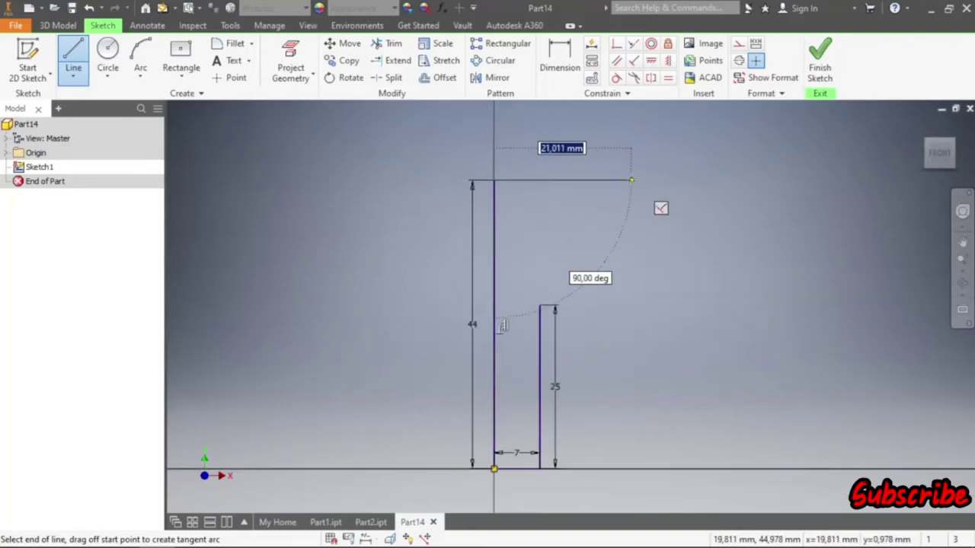
pyautogui.write('40')
pyautogui.press('Return')
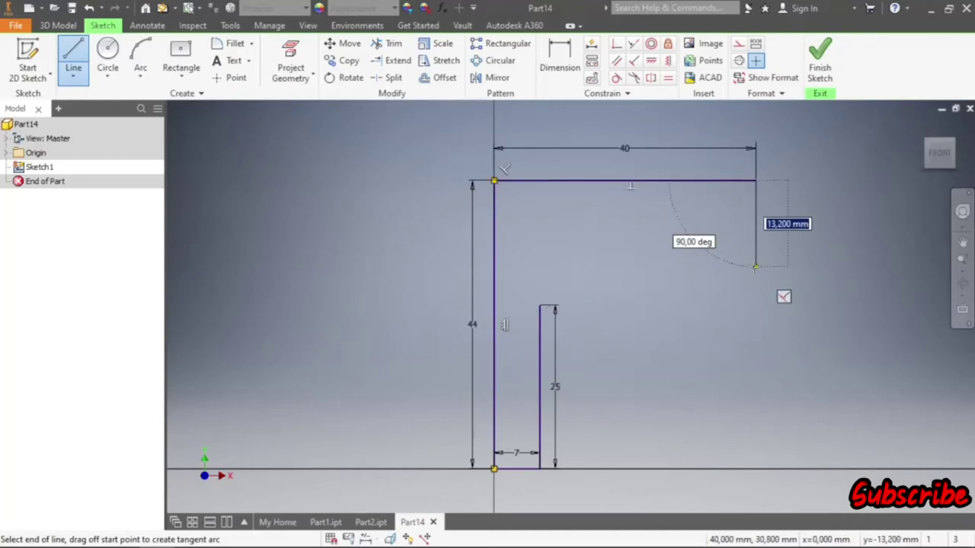
# - Add the 18 mm downward and 25 mm return lines, closing the outline at the short upright
pyautogui.write('18')
pyautogui.press('Return')
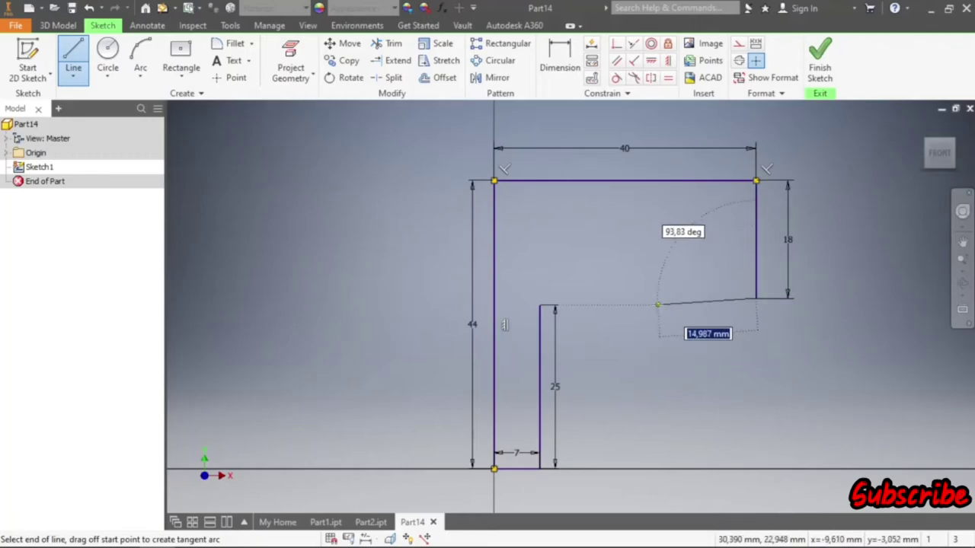
pyautogui.write('25')
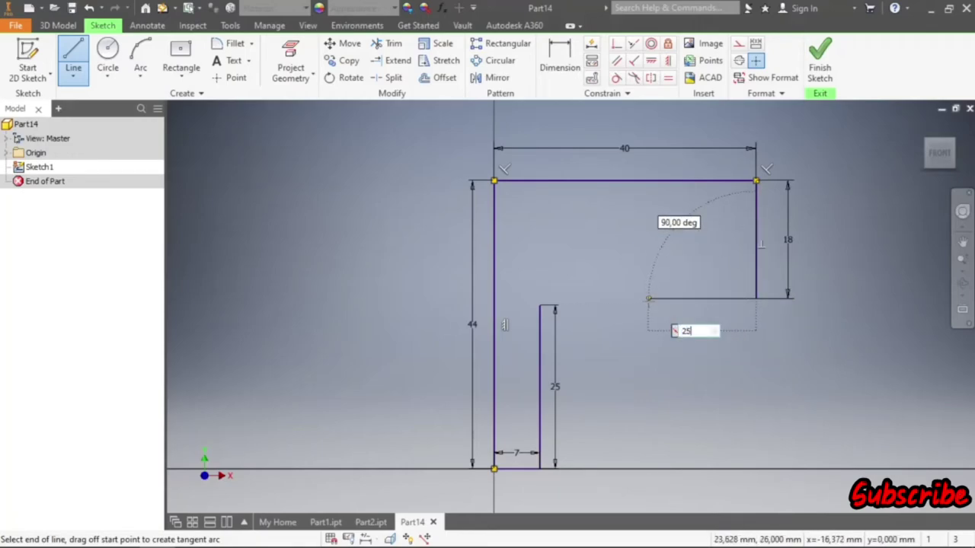
pyautogui.press('Return')
pyautogui.scroll(5, 670, 305)
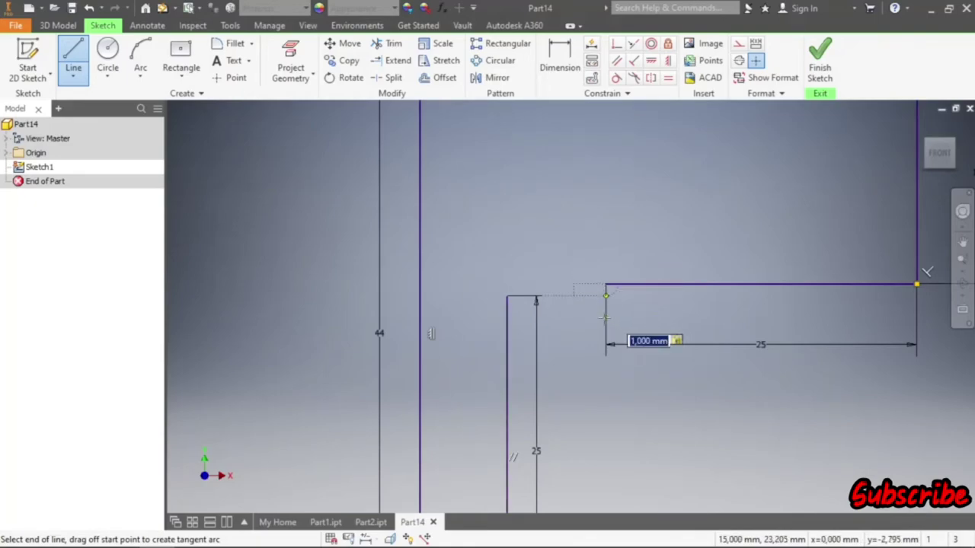
pyautogui.click(506, 296)
pyautogui.rightClick(536, 225)
pyautogui.click(592, 224)
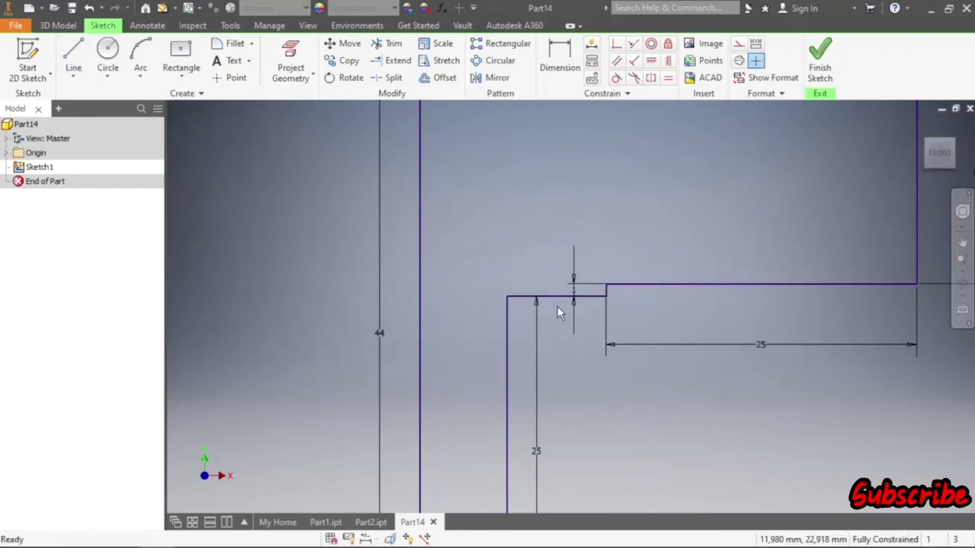
pyautogui.scroll(3, 552, 343)
pyautogui.click(541, 387)
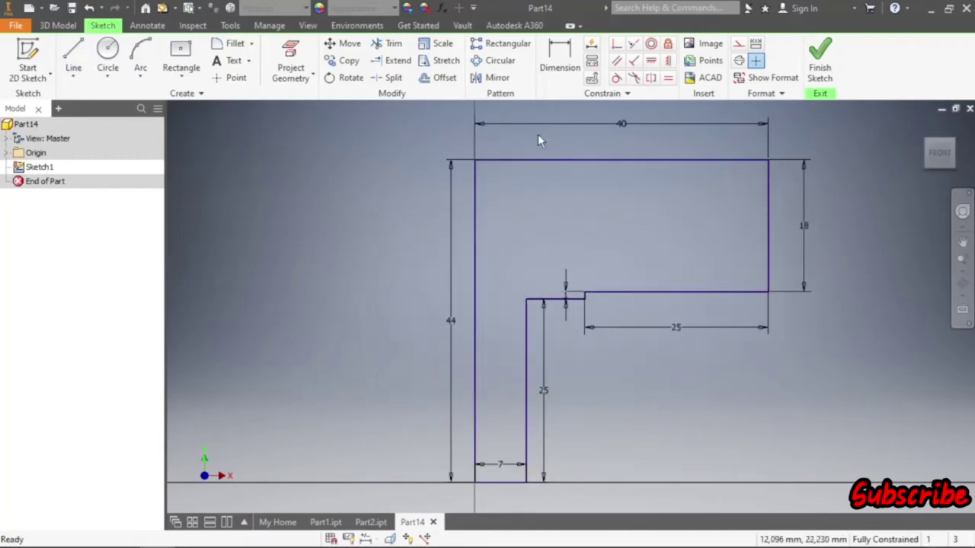
# - Cancel the extra dimension on the short step and finish Sketch1 to return to 3D modelling
pyautogui.click(558, 299)
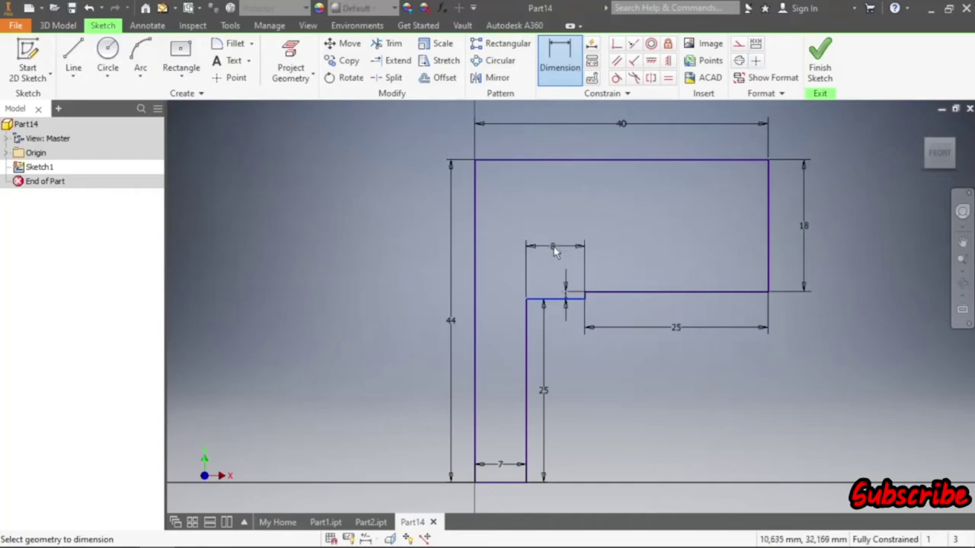
pyautogui.rightClick(556, 250)
pyautogui.click(508, 246)
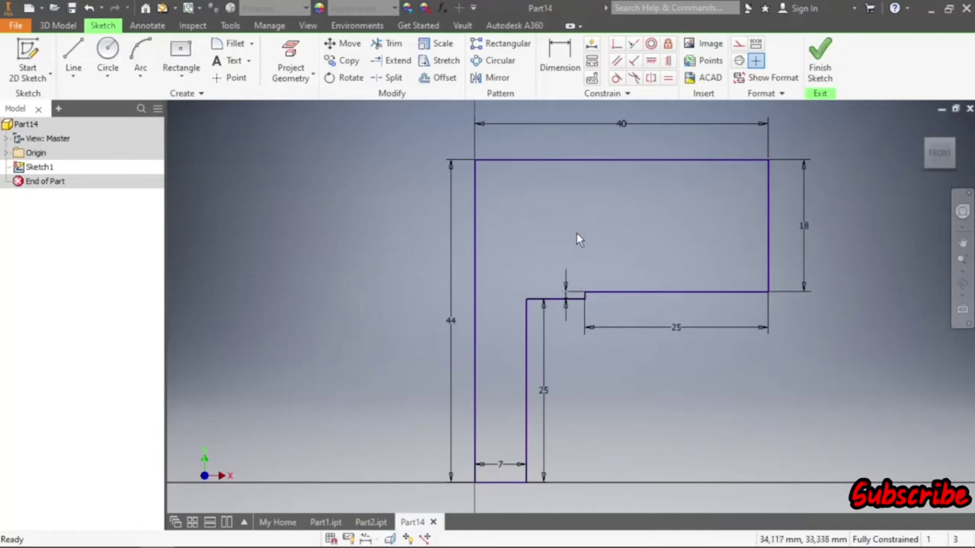
pyautogui.scroll(2, 574, 235)
pyautogui.scroll(-3, 574, 236)
pyautogui.scroll(3, 592, 234)
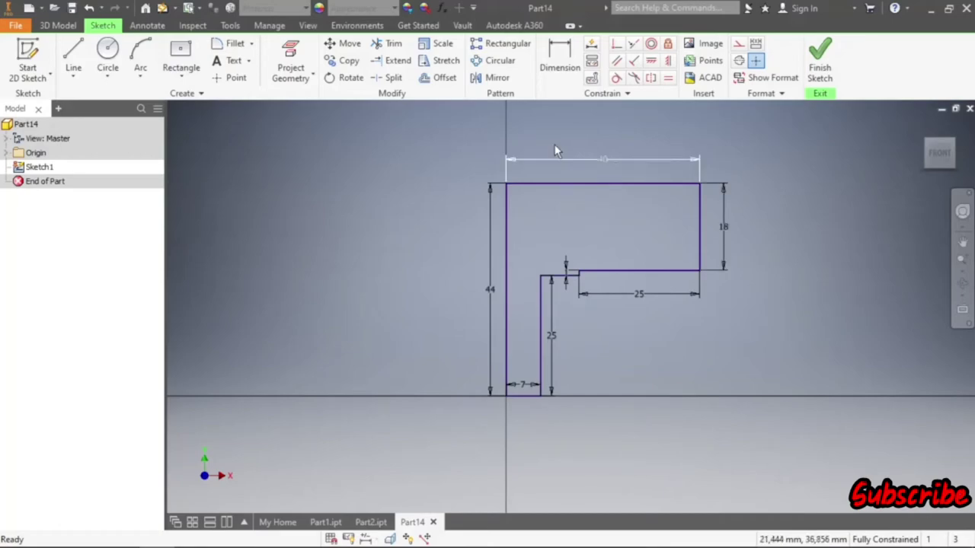
pyautogui.click(820, 56)
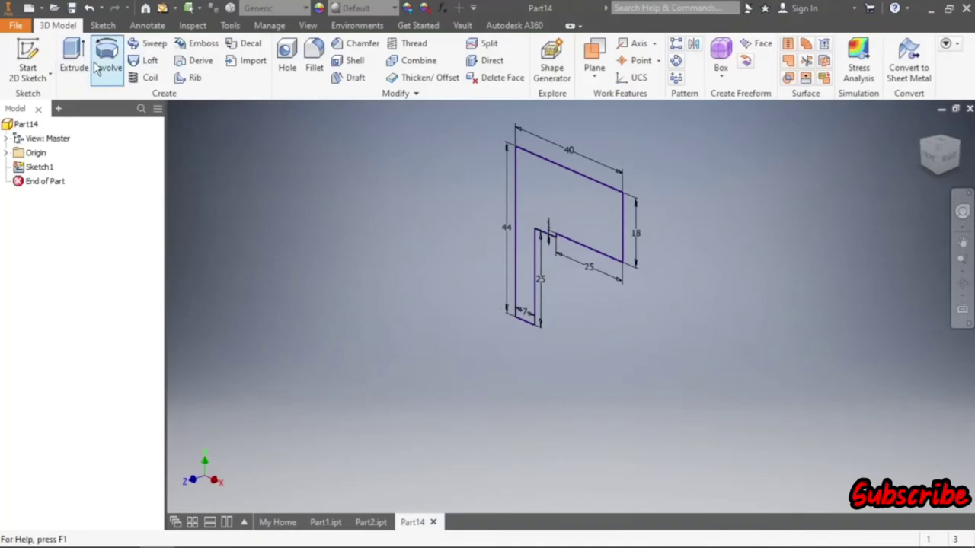
# - Revolve the profile fully around the upright line into a solid pin
pyautogui.click(106, 59)
pyautogui.click(517, 190)
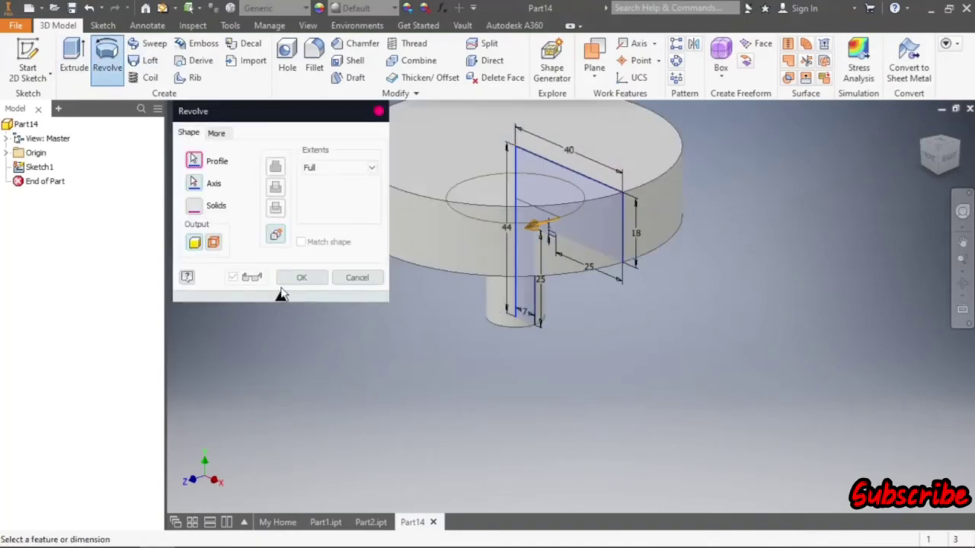
pyautogui.click(284, 279)
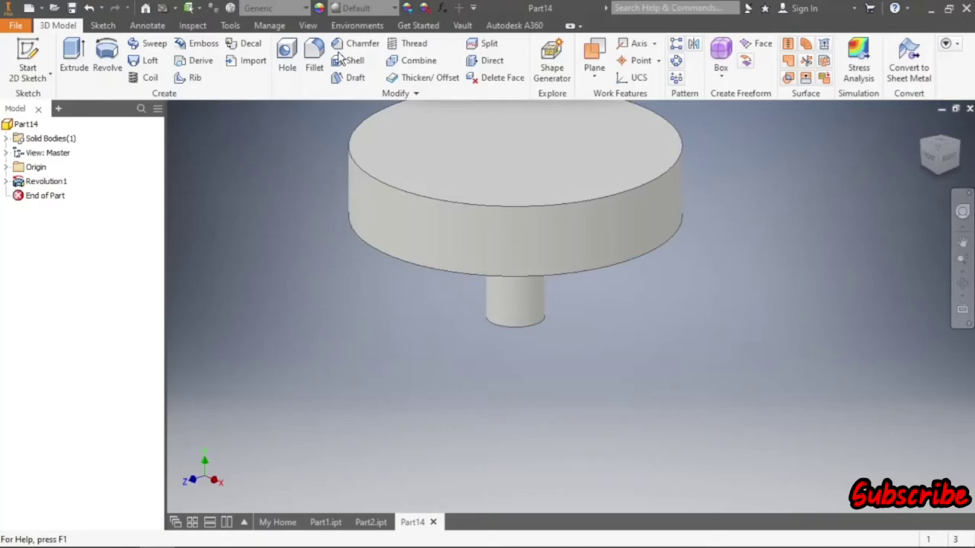
# - Chamfer the disc head's top edge by 5 mm and the shaft's bottom edge by 1.5 mm
pyautogui.click(355, 44)
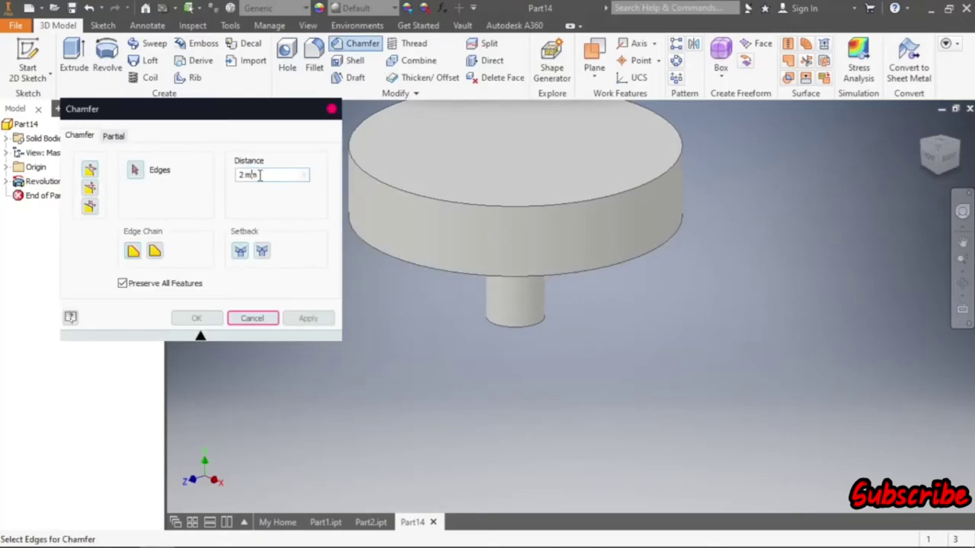
pyautogui.moveTo(260, 175); pyautogui.dragTo(219, 185)
pyautogui.write('5')
pyautogui.click(371, 176)
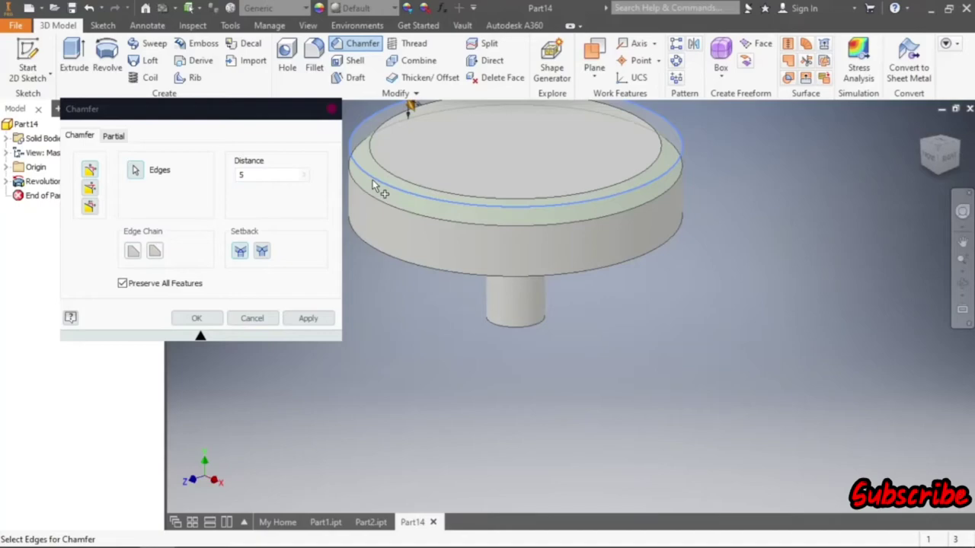
pyautogui.click(305, 320)
pyautogui.click(256, 179)
pyautogui.write('1.')
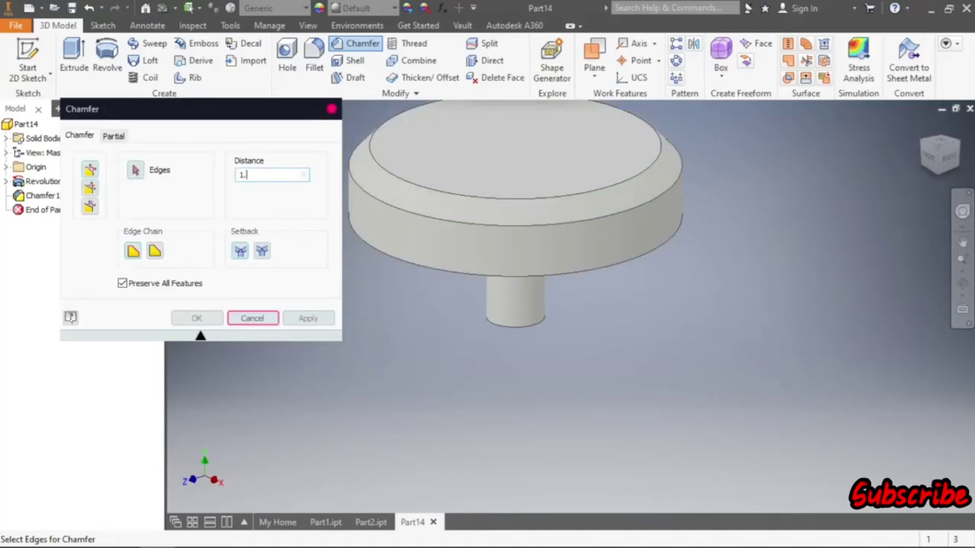
pyautogui.write('5')
pyautogui.click(518, 326)
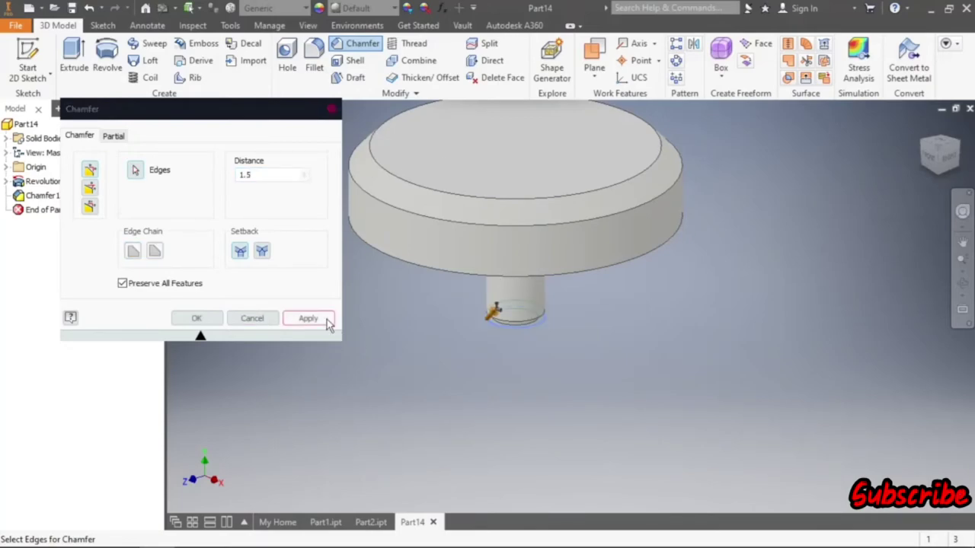
pyautogui.click(324, 318)
pyautogui.click(251, 319)
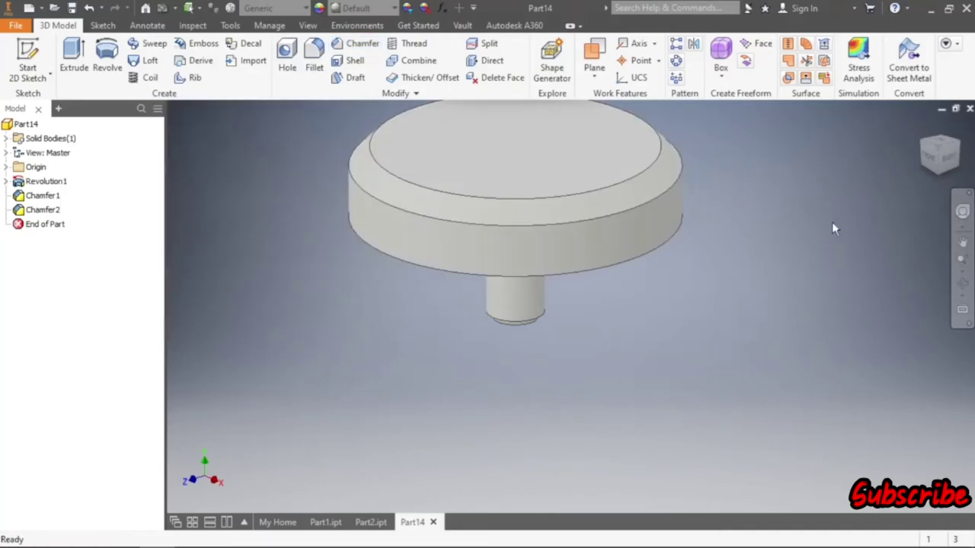
# - Round the outer edge of the disc head's underside with a 2 mm fillet
pyautogui.click(940, 174)
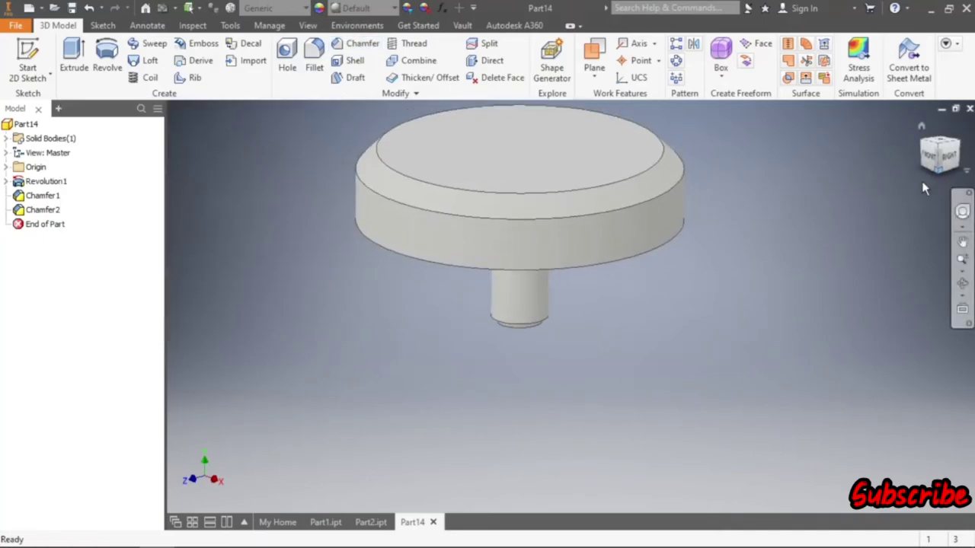
pyautogui.click(316, 54)
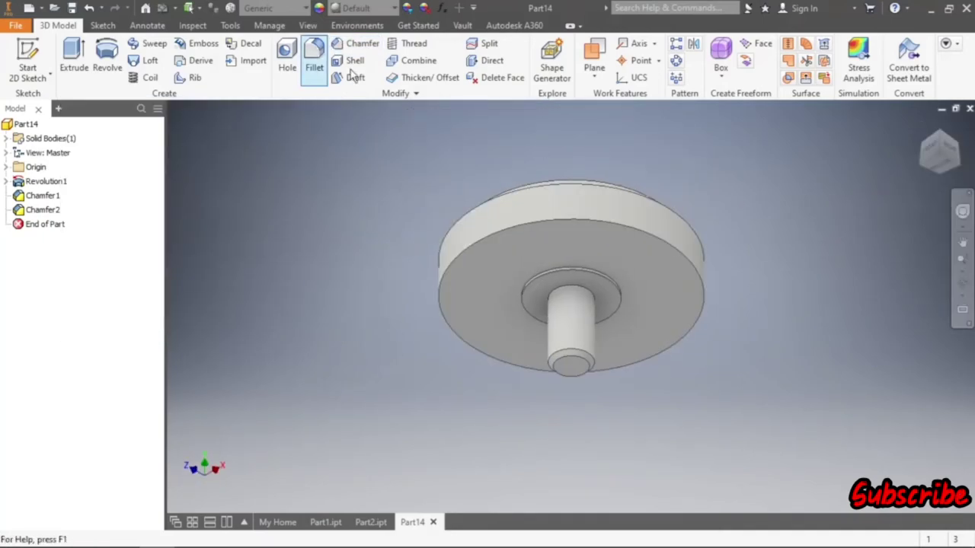
pyautogui.click(481, 242)
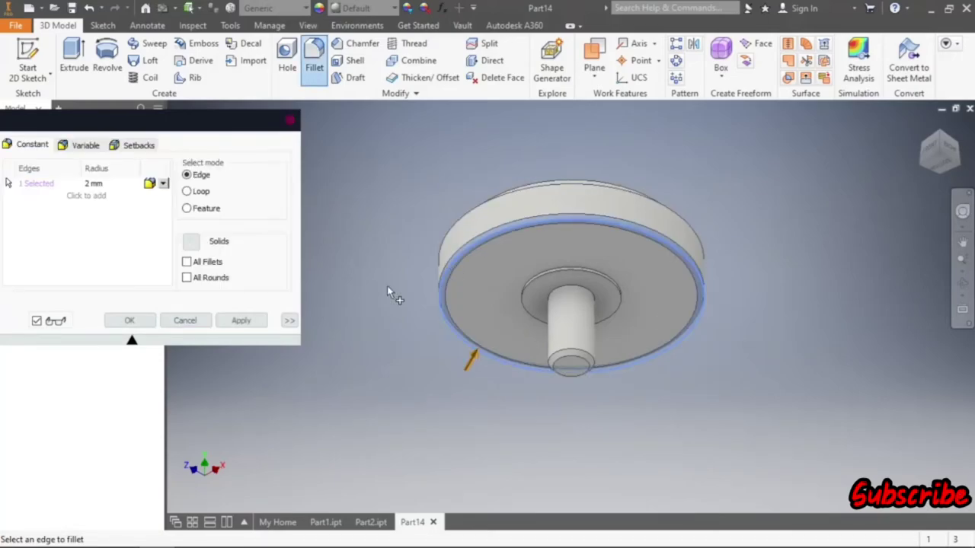
pyautogui.click(248, 322)
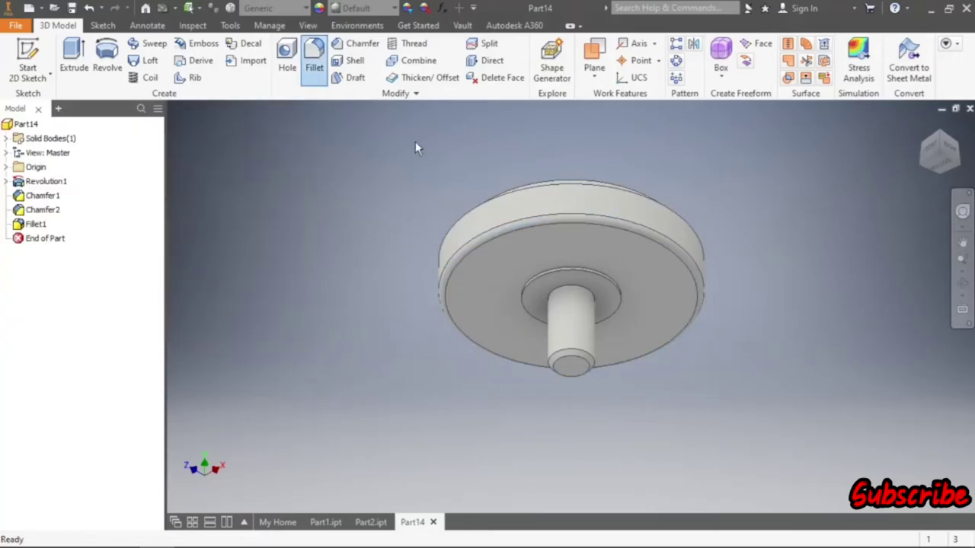
pyautogui.click(290, 121)
# - Inspect the part from the front, then the top, then the front view again
pyautogui.click(939, 143)
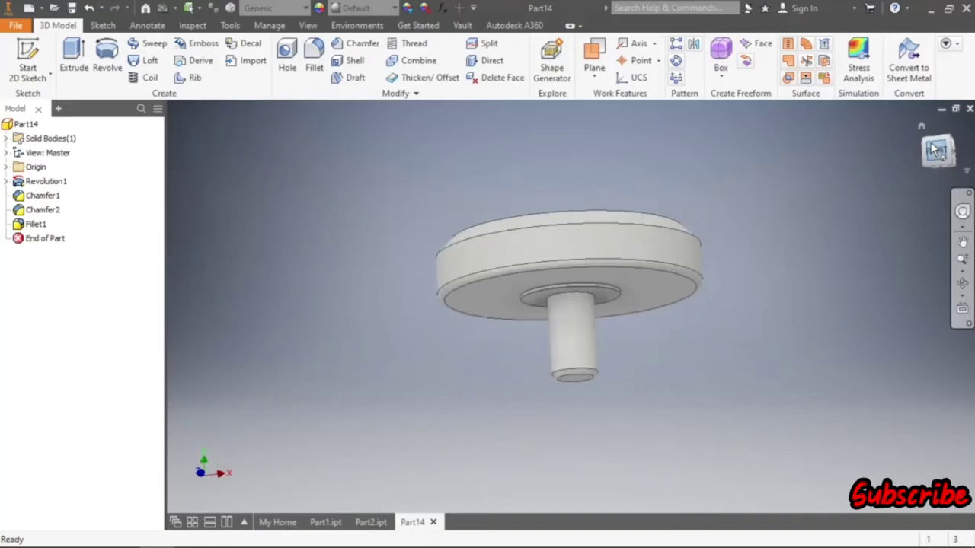
pyautogui.click(939, 134)
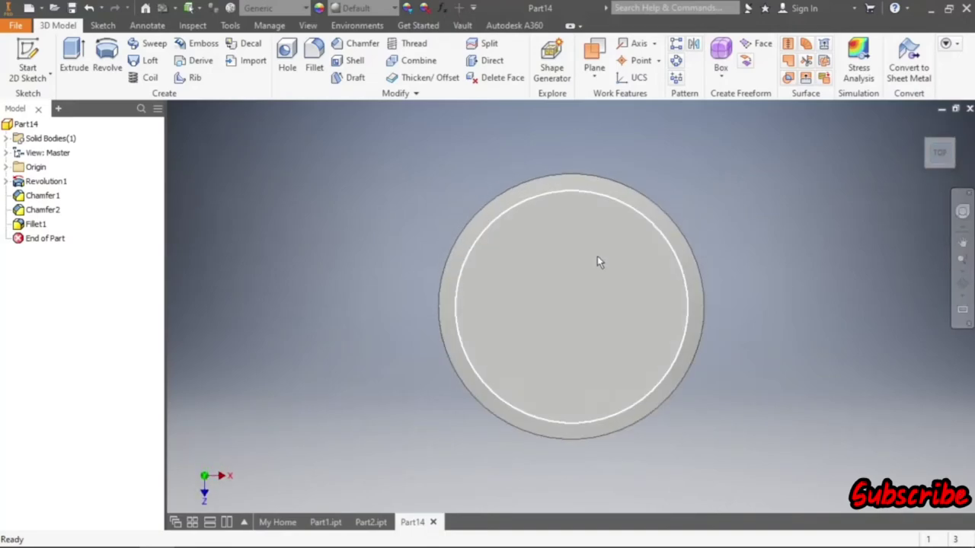
pyautogui.click(941, 175)
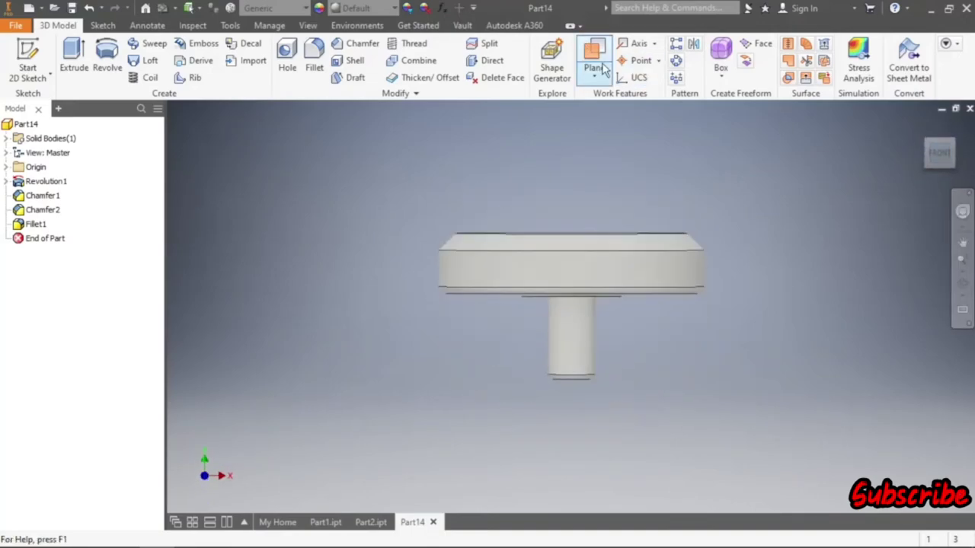
# - Add Work Plane1 on the head's top face with 0 offset
pyautogui.click(956, 145)
pyautogui.click(596, 263)
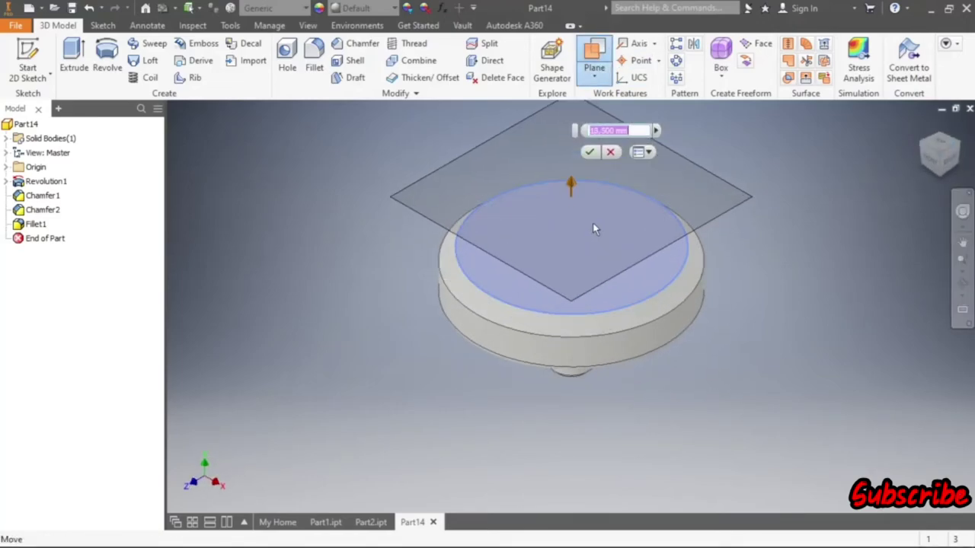
pyautogui.write('0')
pyautogui.press('Return')
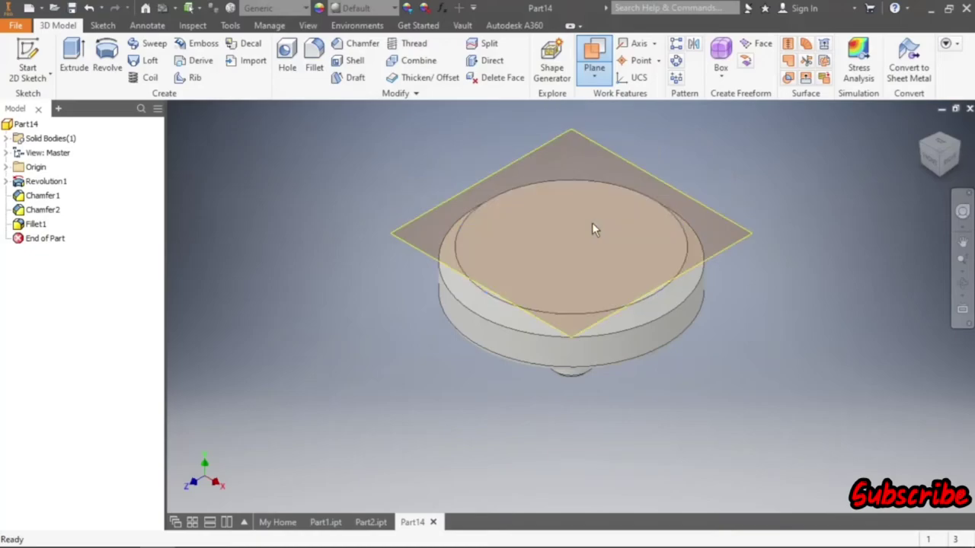
pyautogui.click(748, 232)
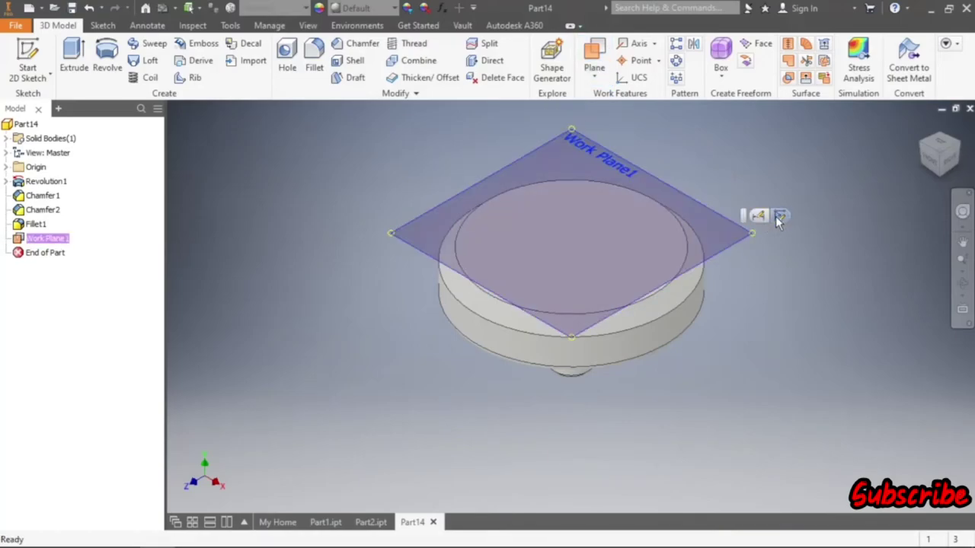
# - Start a sketch on Work Plane1 and draw a 14 mm circle centred on the origin
pyautogui.press('s')
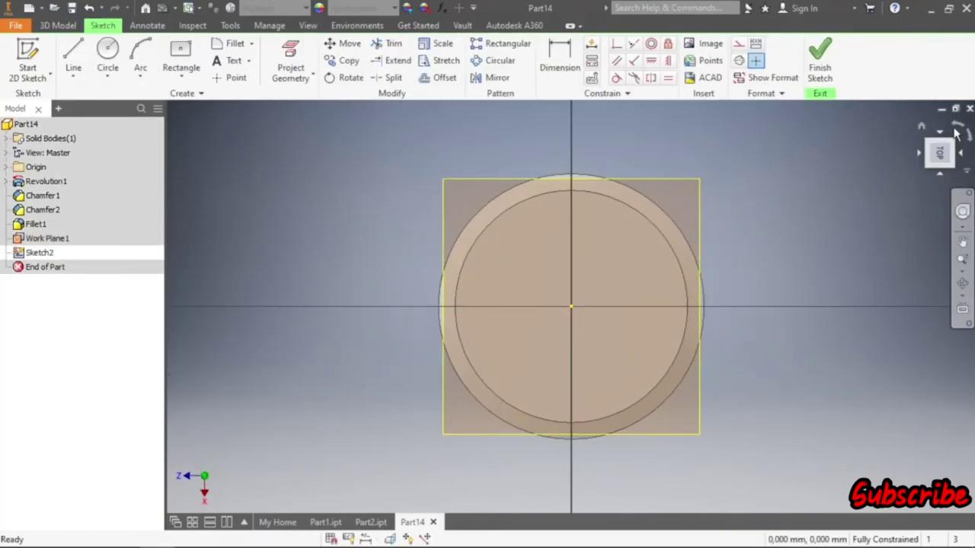
pyautogui.click(107, 55)
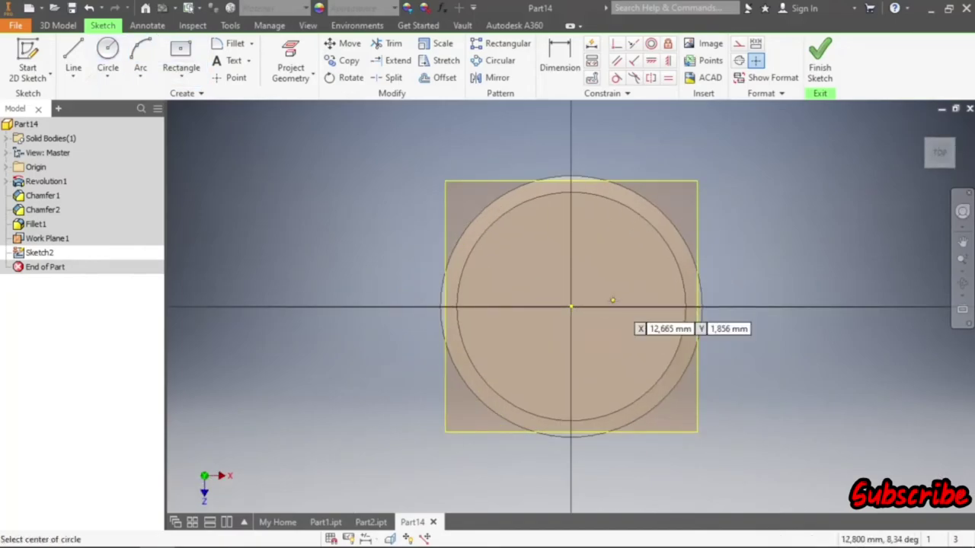
pyautogui.click(571, 307)
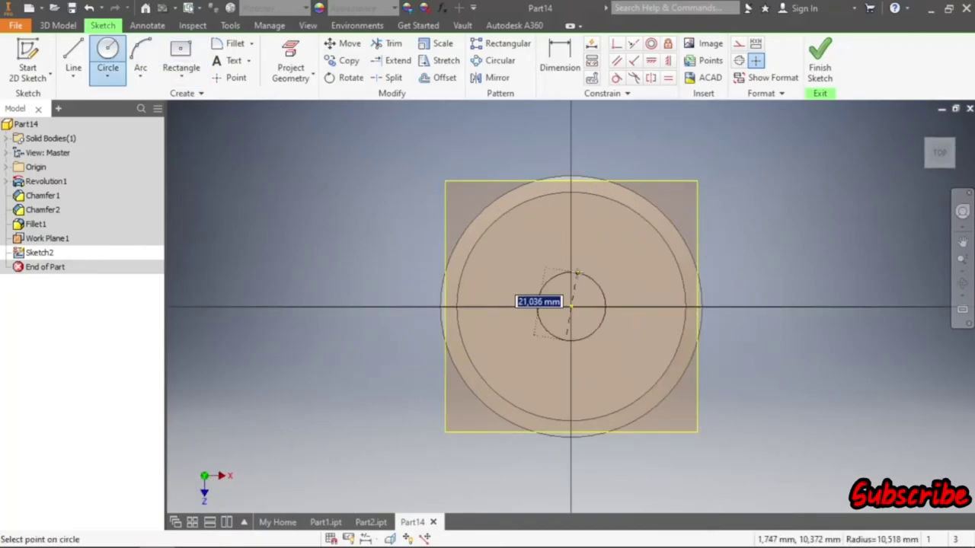
pyautogui.write('14')
pyautogui.press('Return')
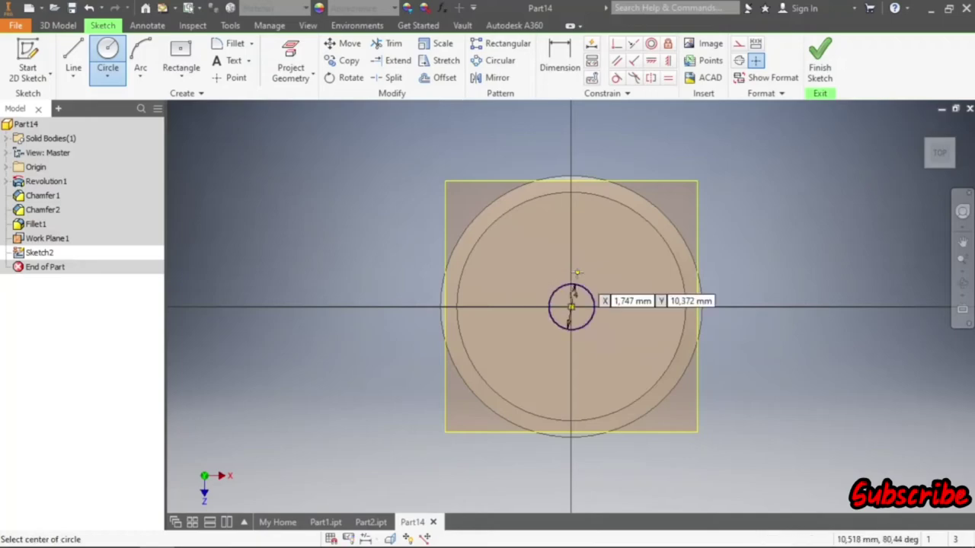
pyautogui.rightClick(813, 184)
# - Dimension the small centre circle and change its diameter to 24 mm
pyautogui.click(858, 185)
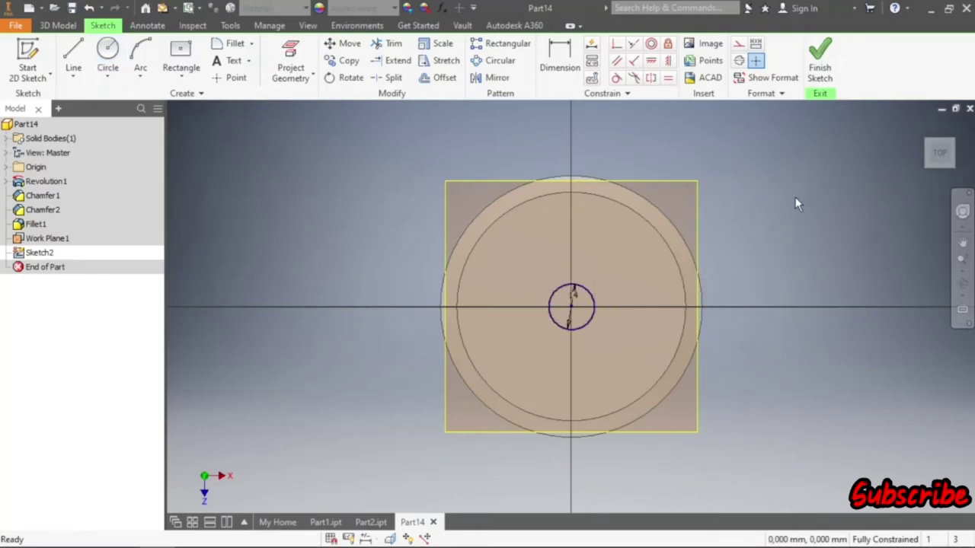
pyautogui.click(560, 57)
pyautogui.click(574, 286)
pyautogui.click(576, 301)
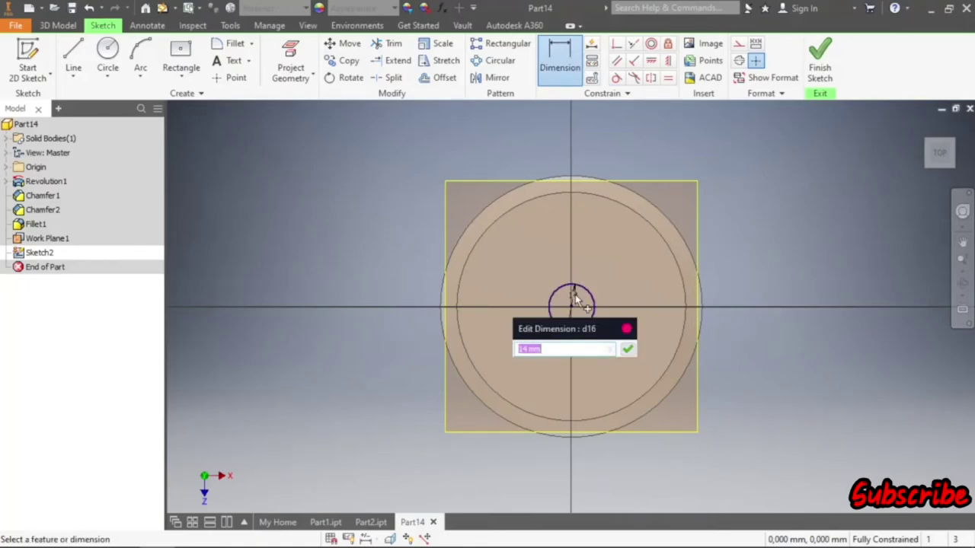
pyautogui.write('24')
pyautogui.press('Return')
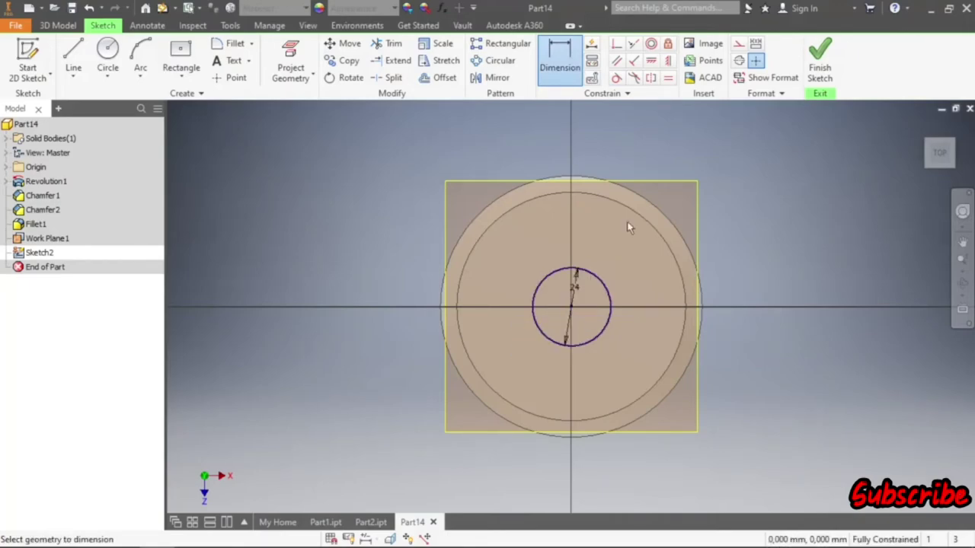
# - Offset the 24 mm circle outward by 4 mm, then 10 mm, then 4 mm into concentric rings
pyautogui.click(439, 77)
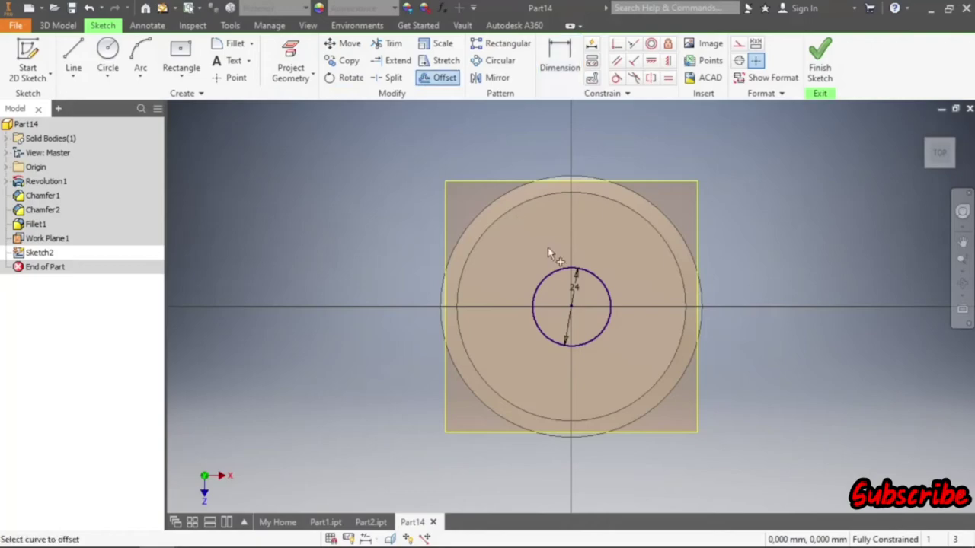
pyautogui.click(599, 281)
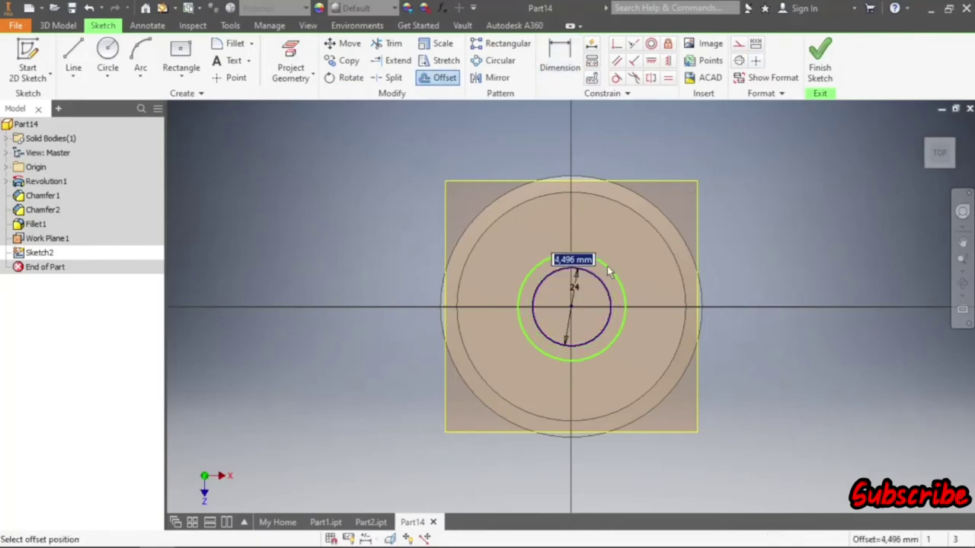
pyautogui.write('4')
pyautogui.press('Return')
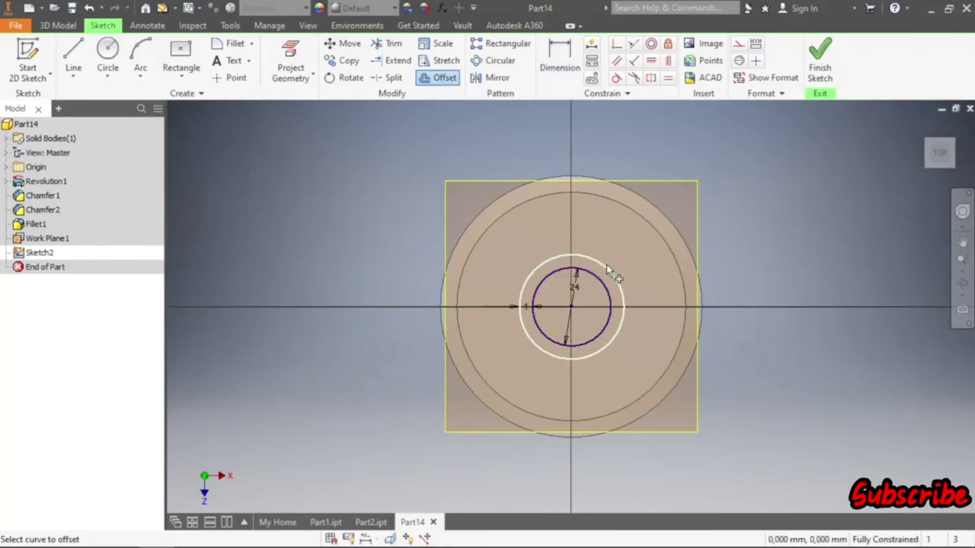
pyautogui.click(606, 266)
pyautogui.write('10')
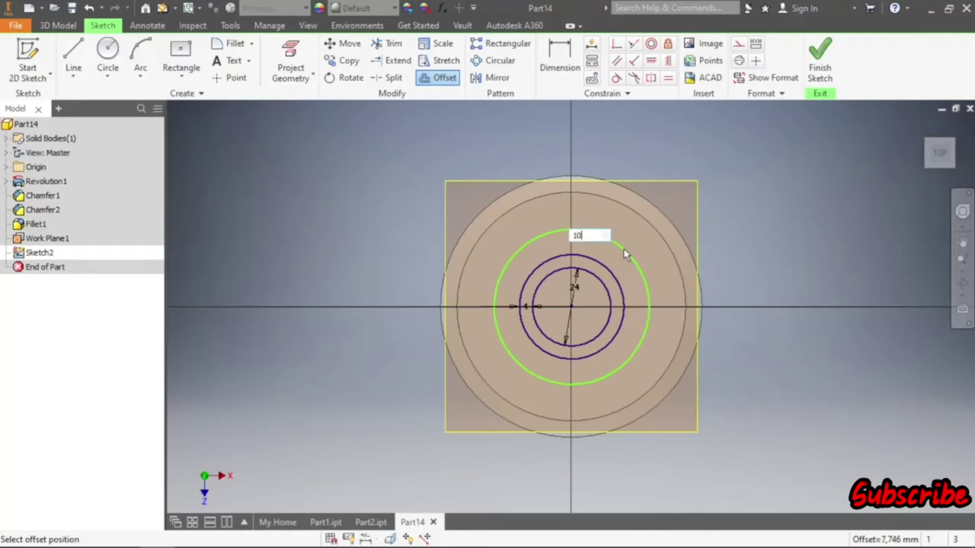
pyautogui.press('Return')
pyautogui.click(631, 245)
pyautogui.write('4')
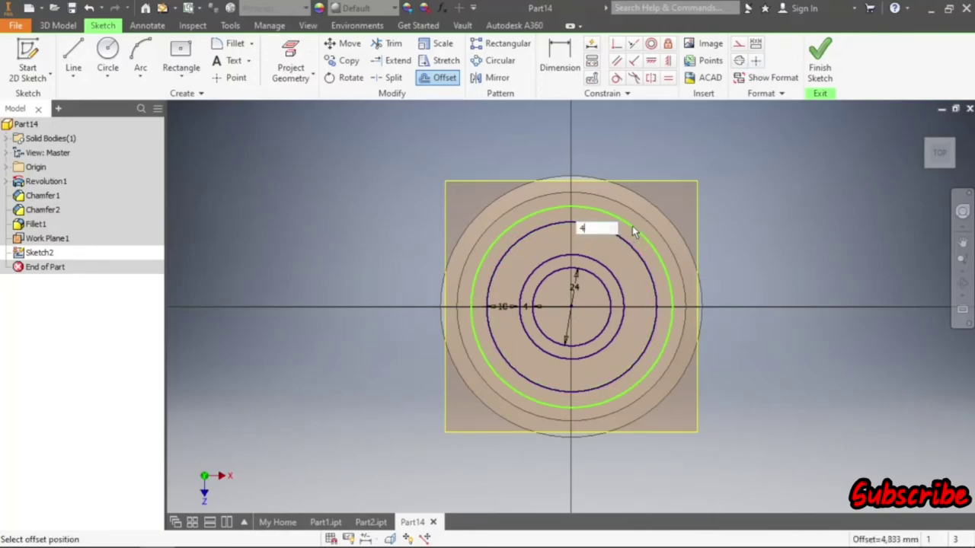
pyautogui.press('Return')
pyautogui.rightClick(772, 195)
pyautogui.click(813, 200)
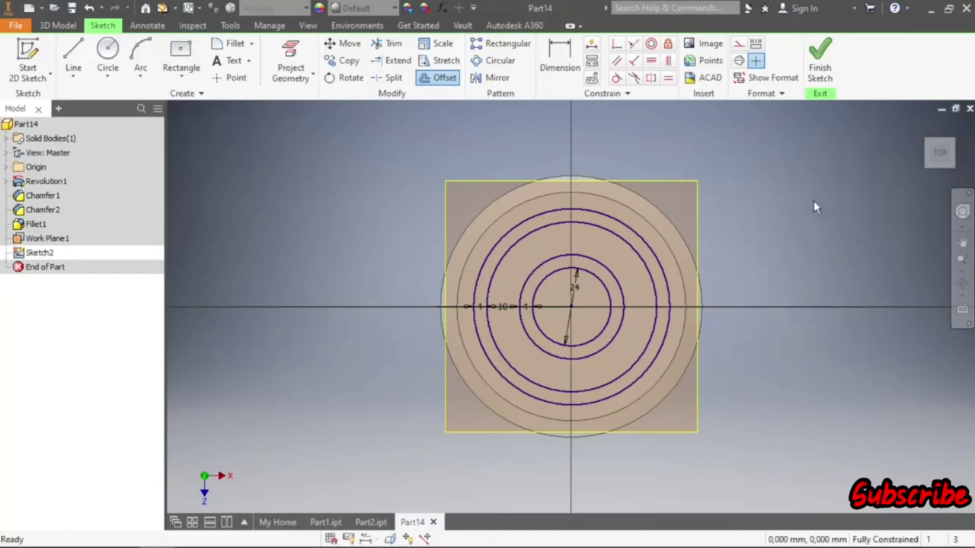
pyautogui.scroll(3, 560, 286)
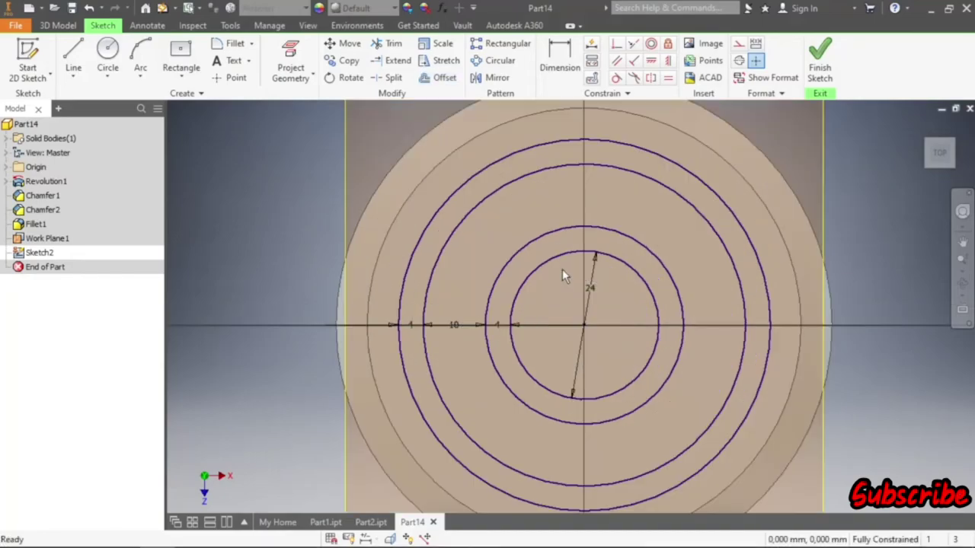
pyautogui.scroll(-2, 562, 276)
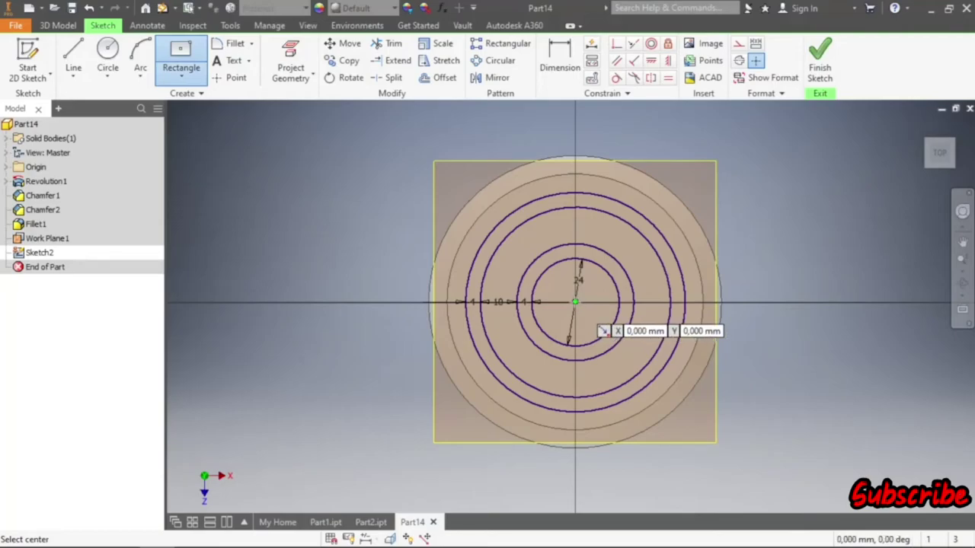
# - Draw a vertical 8 × 85 mm rectangle and a horizontal 85 × 8 mm rectangle, both centred on the origin
pyautogui.click(574, 302)
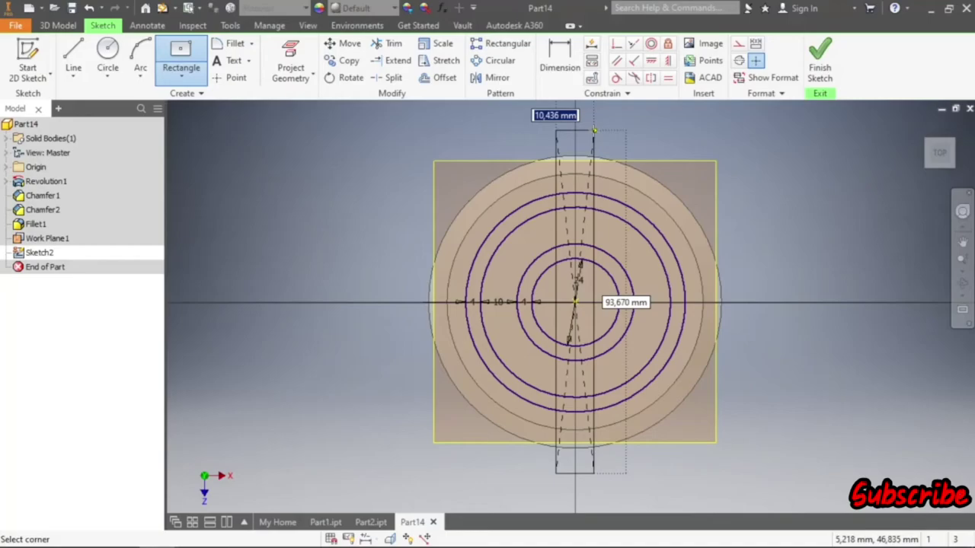
pyautogui.write('8')
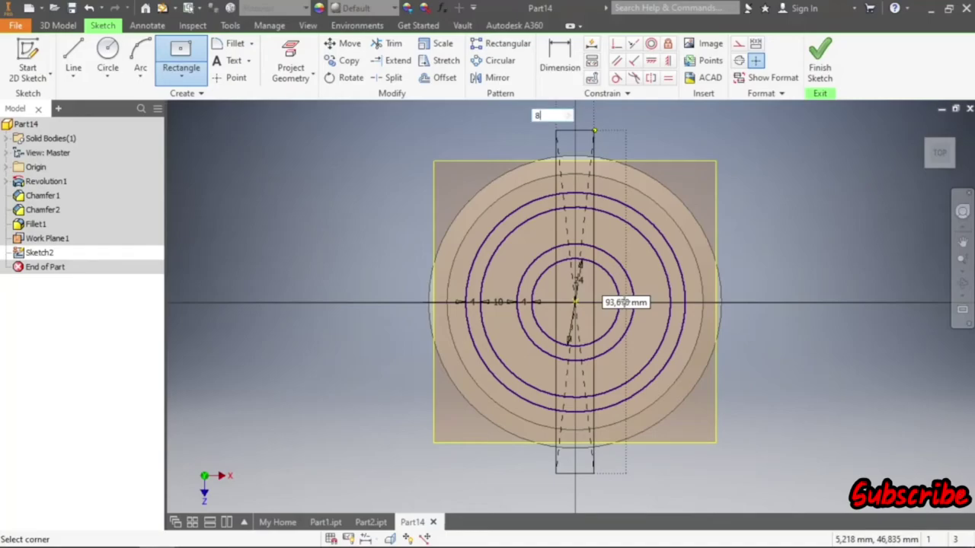
pyautogui.press('Tab')
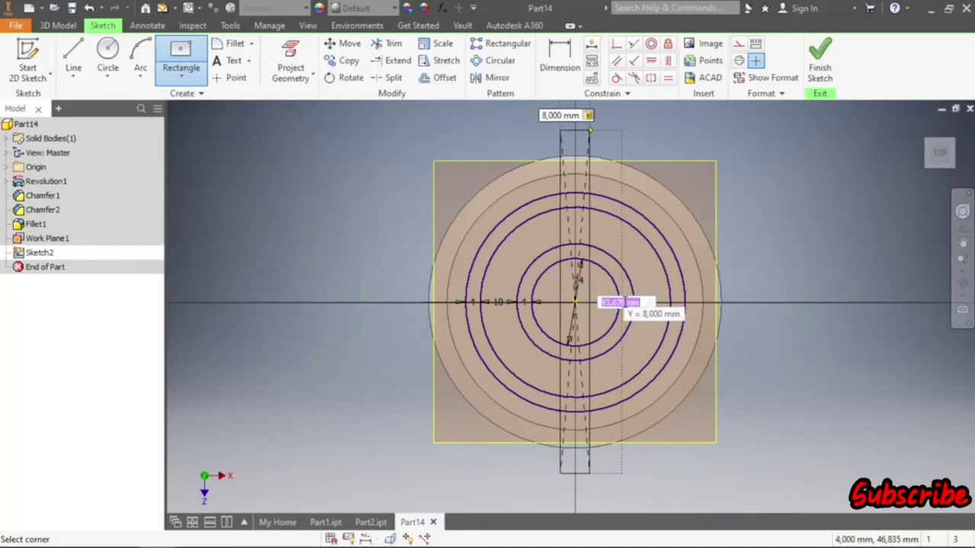
pyautogui.write('85')
pyautogui.press('Return')
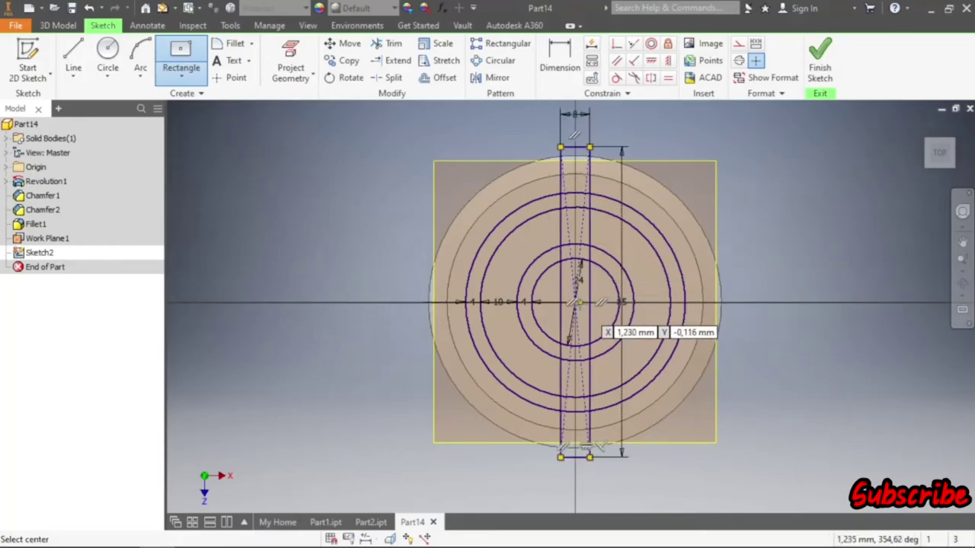
pyautogui.click(574, 302)
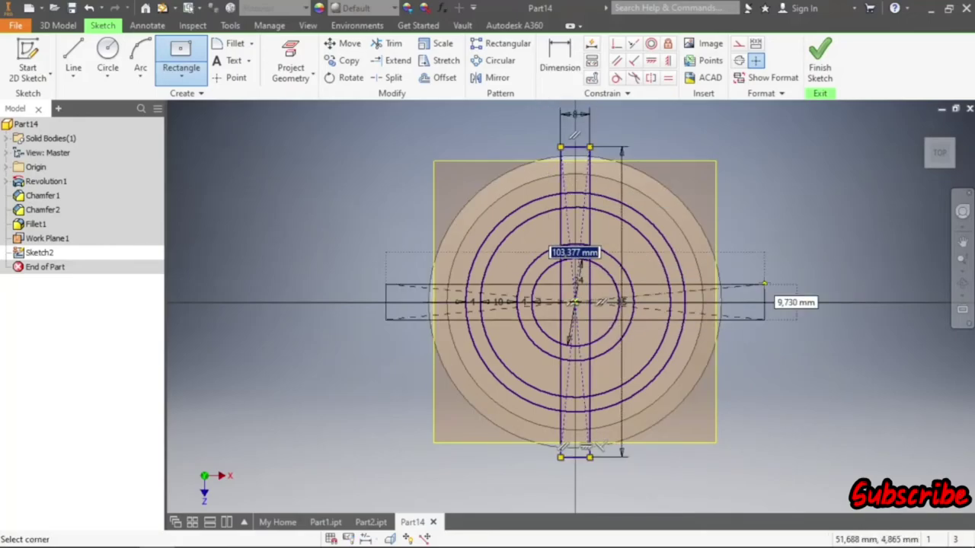
pyautogui.write('85')
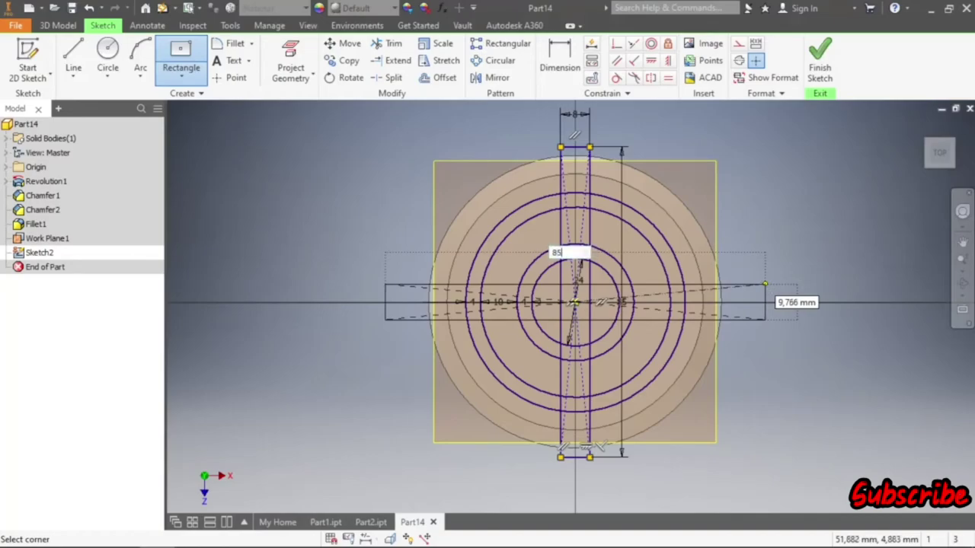
pyautogui.press('Tab')
pyautogui.write('4')
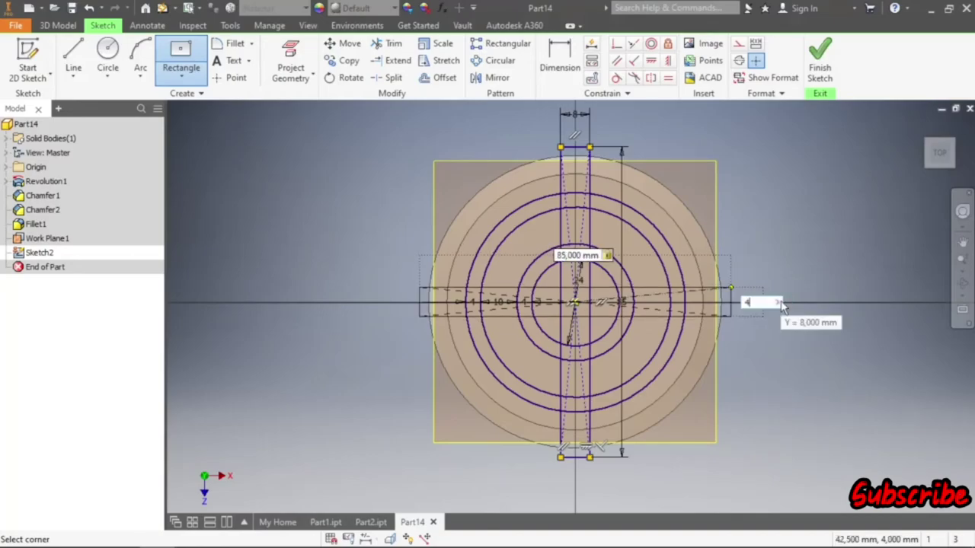
pyautogui.write('8')
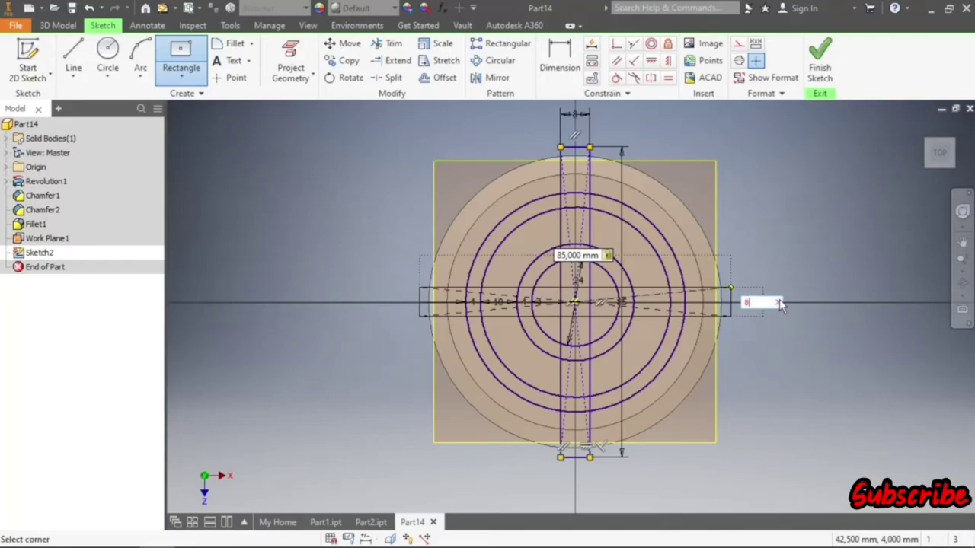
pyautogui.press('Return')
pyautogui.rightClick(784, 211)
pyautogui.click(820, 223)
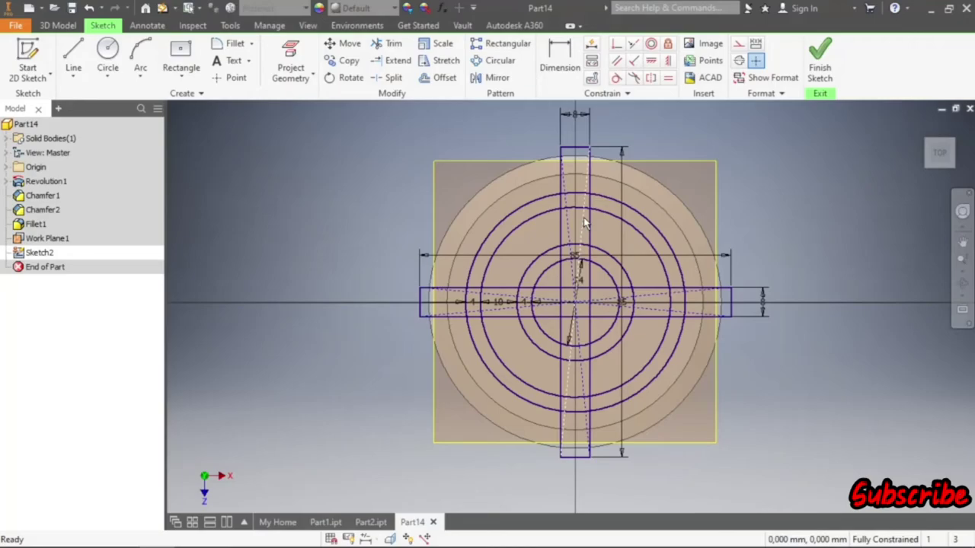
# - Release a constraint on the vertical rectangle and delete the duplicate horizontal rectangle
pyautogui.click(583, 217)
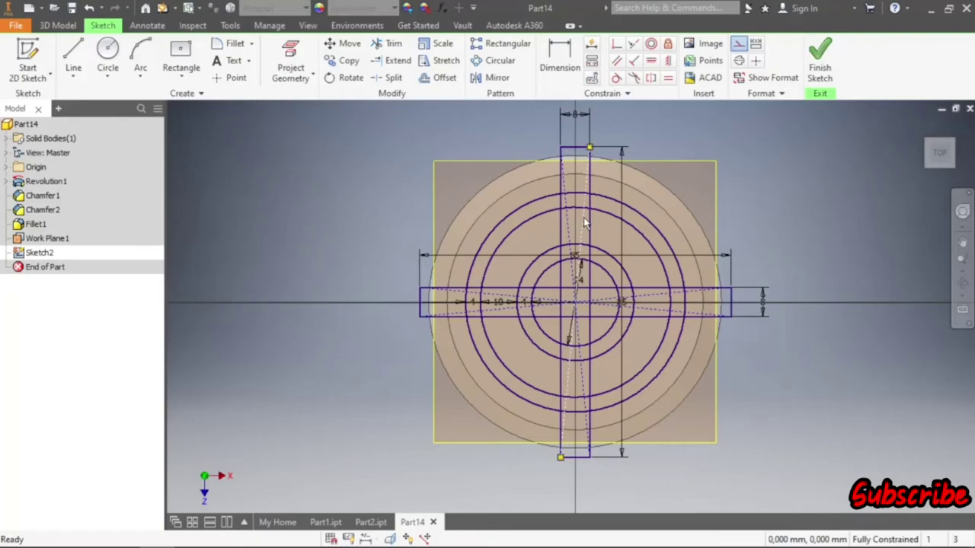
pyautogui.rightClick(570, 220)
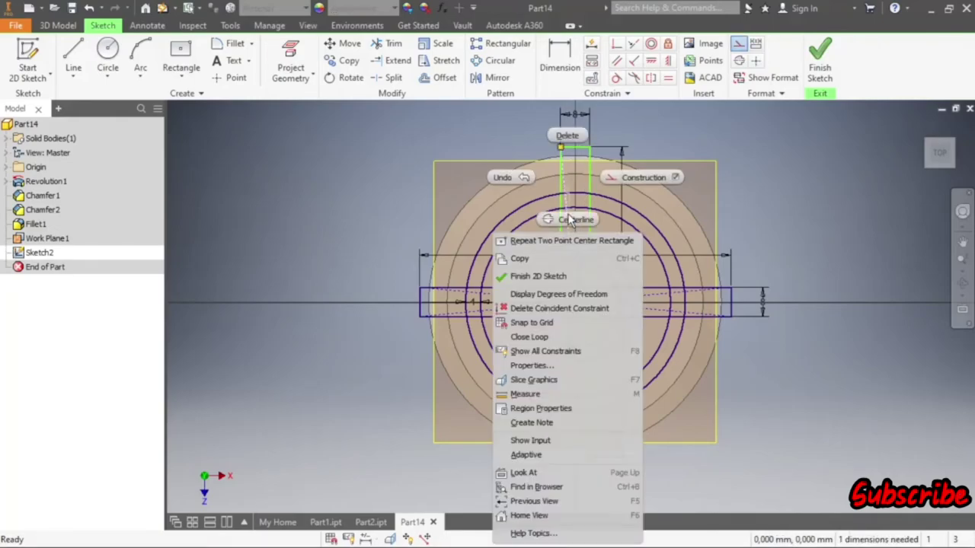
pyautogui.click(567, 140)
pyautogui.click(650, 296)
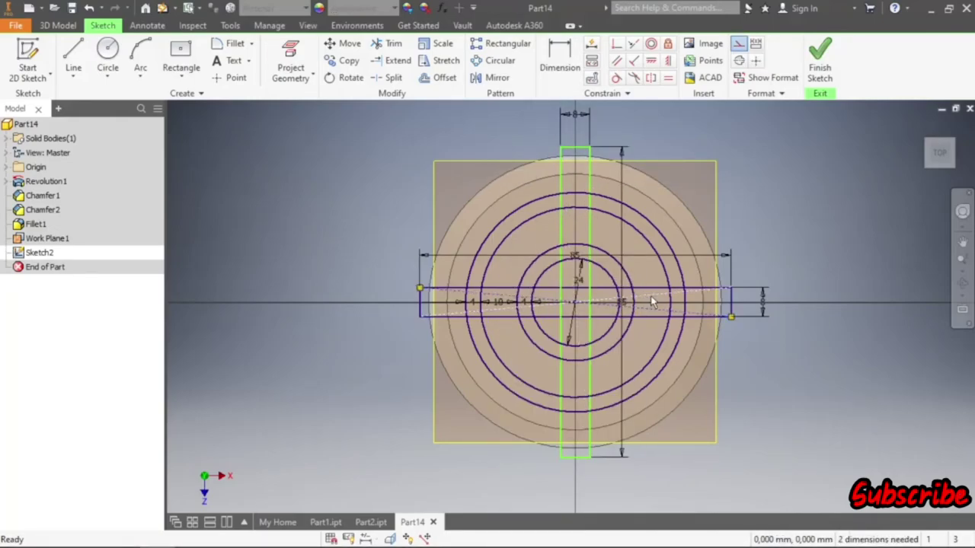
pyautogui.rightClick(650, 296)
pyautogui.click(649, 192)
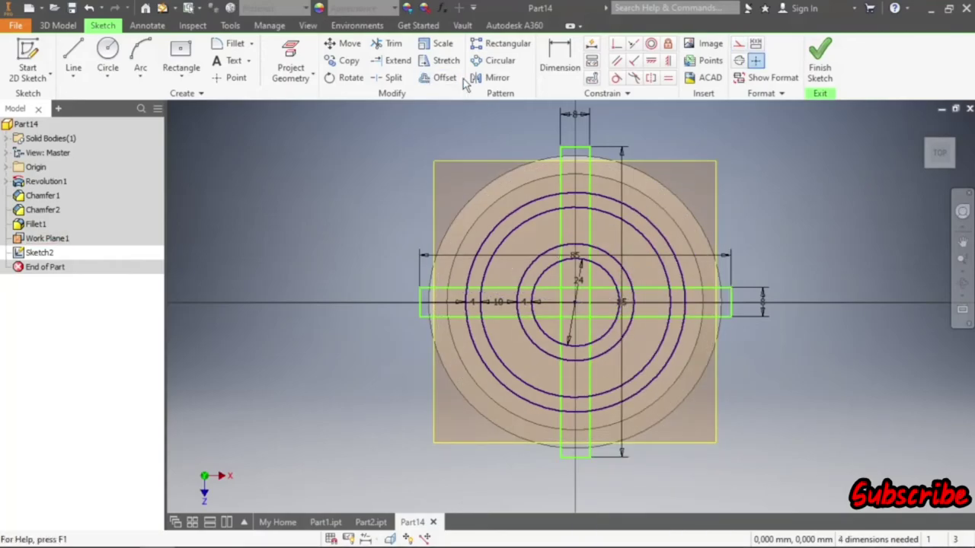
# - Trim away the circle arcs lying inside the vertical bar
pyautogui.click(402, 47)
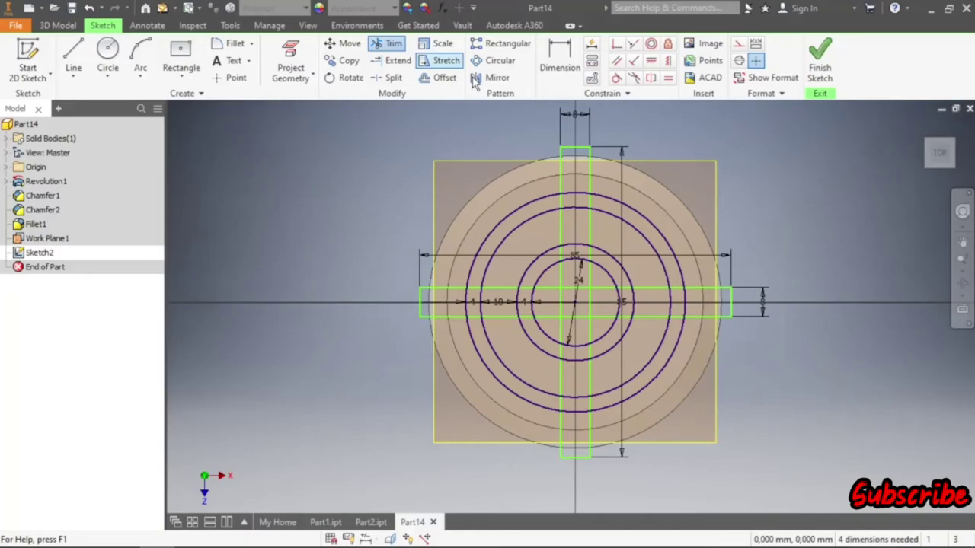
pyautogui.click(579, 206)
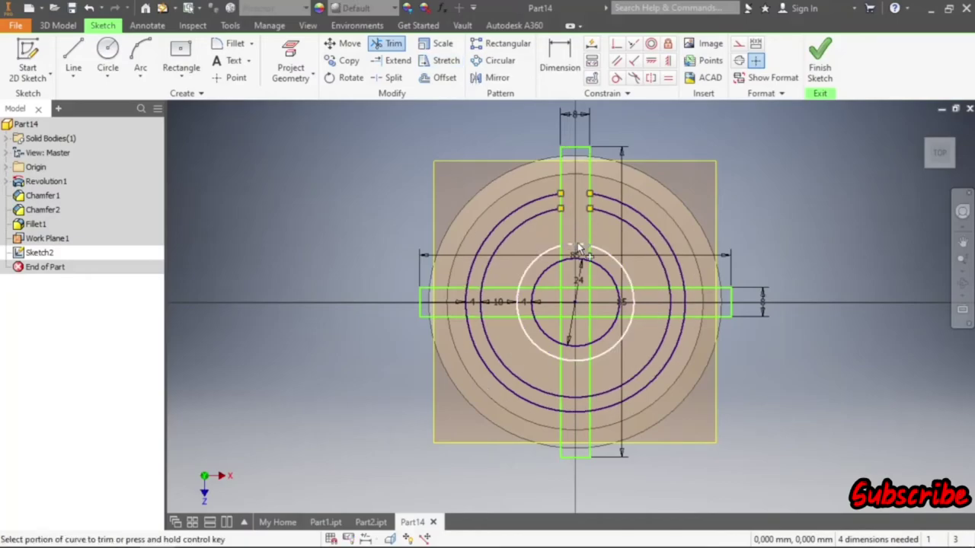
pyautogui.click(579, 249)
pyautogui.click(578, 257)
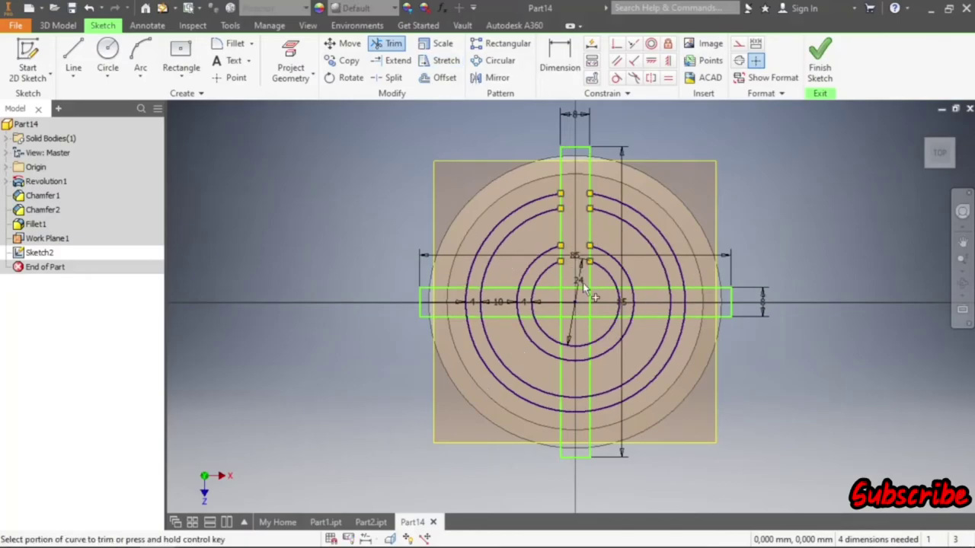
pyautogui.click(581, 288)
pyautogui.click(574, 316)
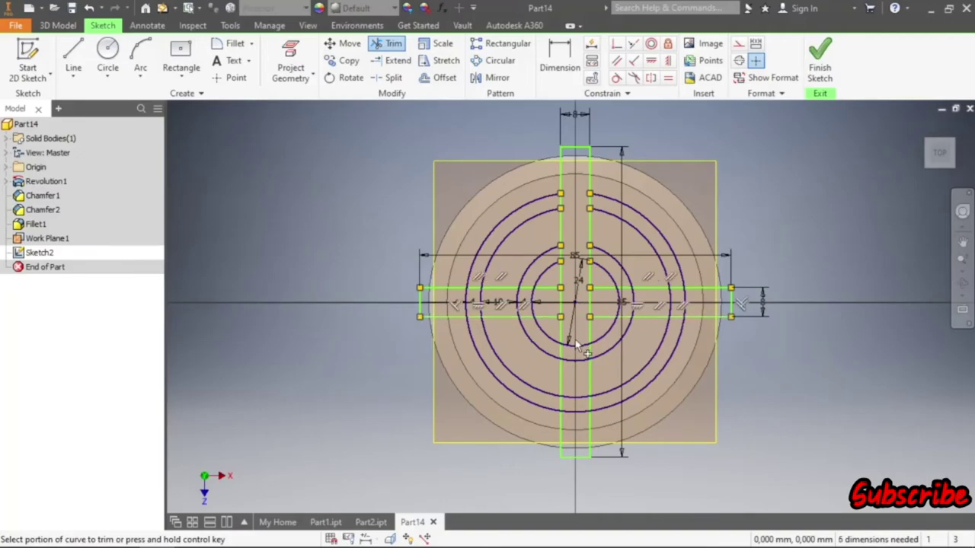
pyautogui.click(577, 346)
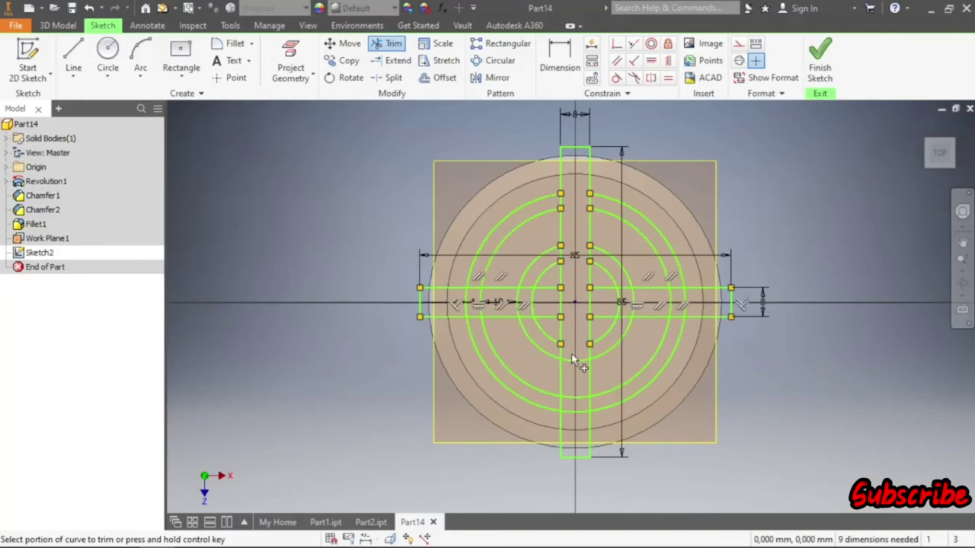
pyautogui.click(577, 359)
pyautogui.click(575, 396)
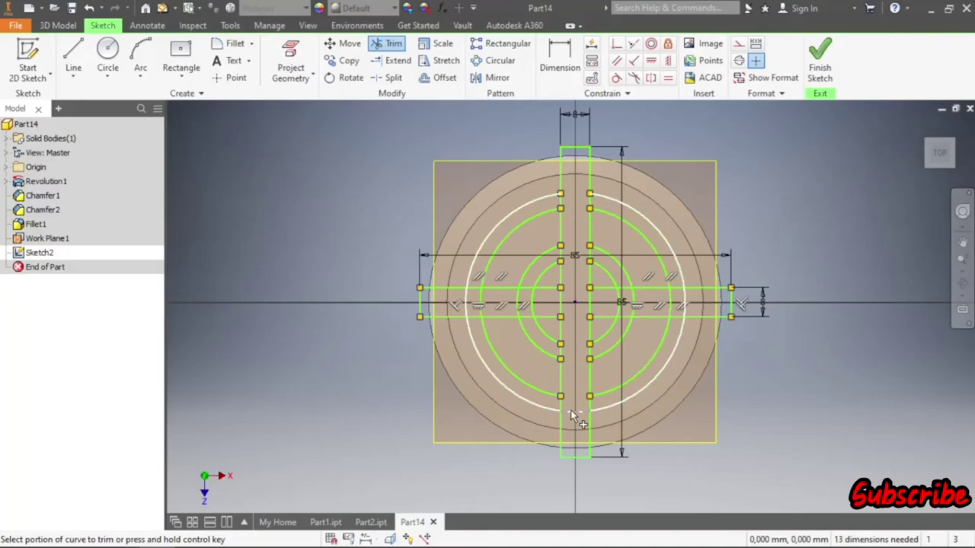
pyautogui.click(575, 412)
# - Trim the circle arcs and vertical lines crossing the horizontal bar
pyautogui.click(465, 303)
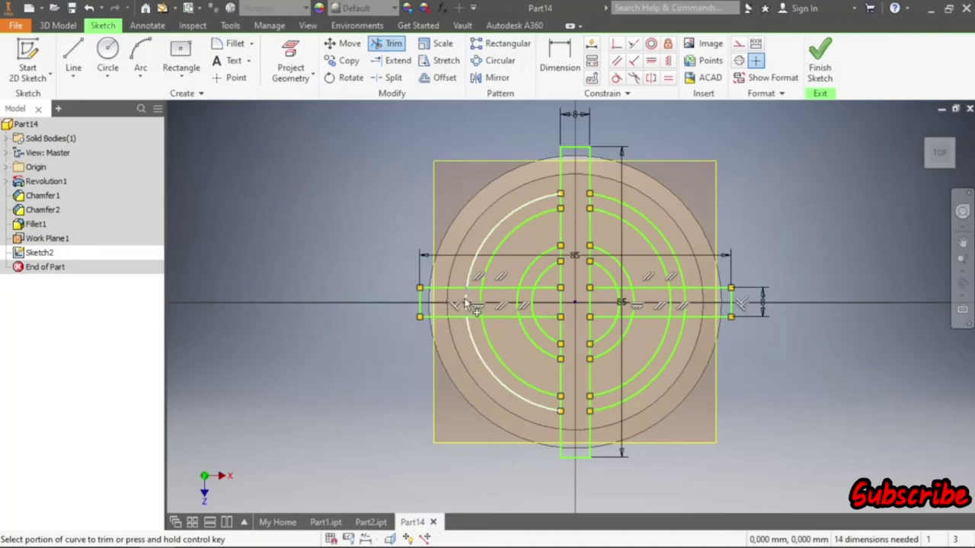
pyautogui.click(481, 303)
pyautogui.click(518, 303)
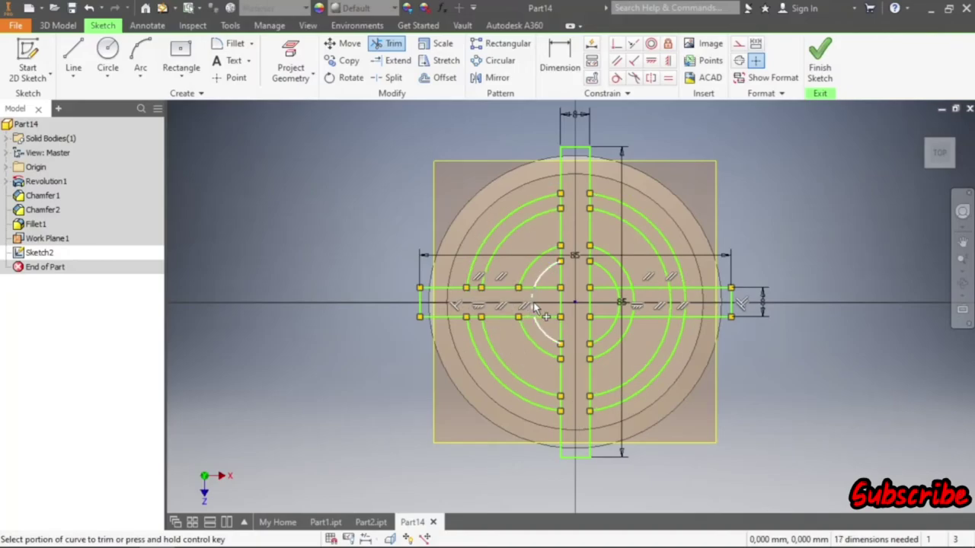
pyautogui.click(534, 303)
pyautogui.click(561, 306)
pyautogui.click(589, 303)
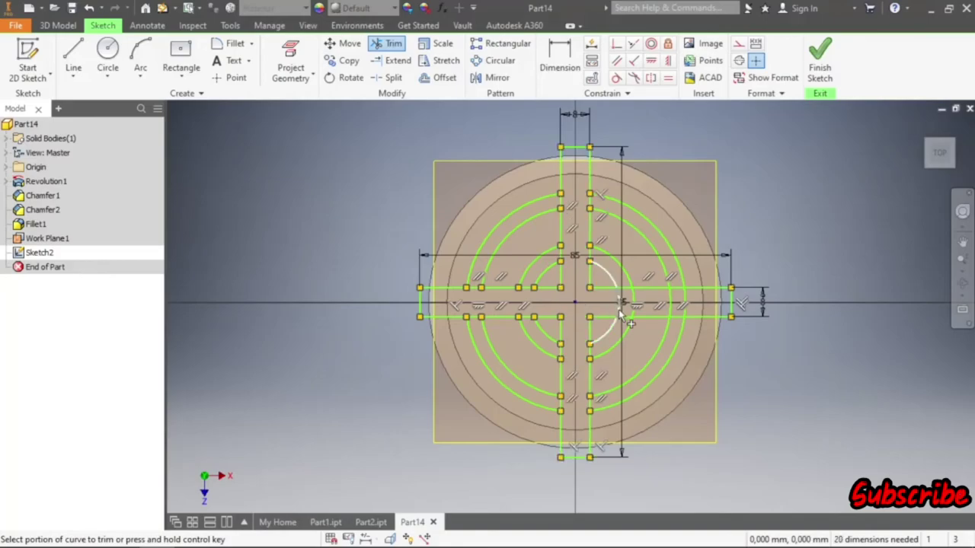
pyautogui.click(618, 303)
pyautogui.click(635, 312)
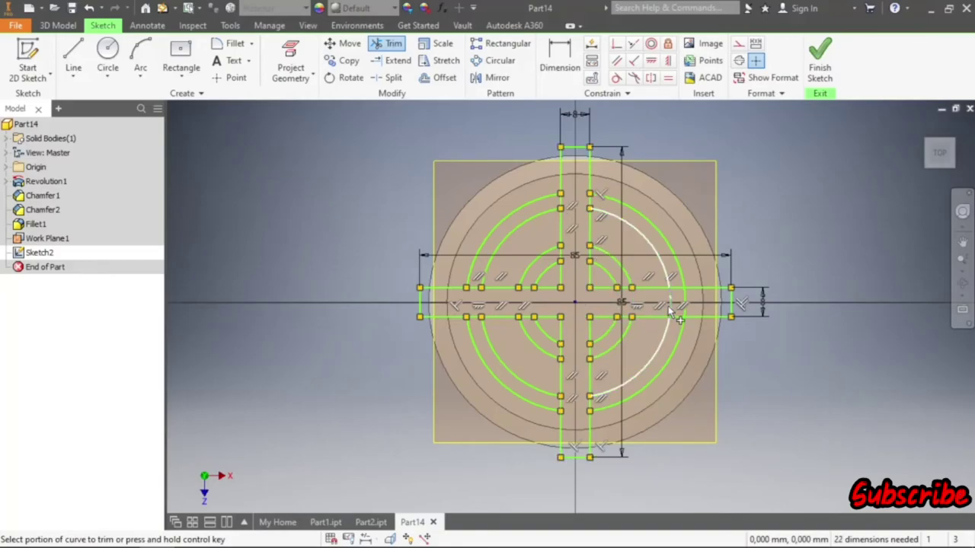
pyautogui.click(670, 309)
pyautogui.click(684, 306)
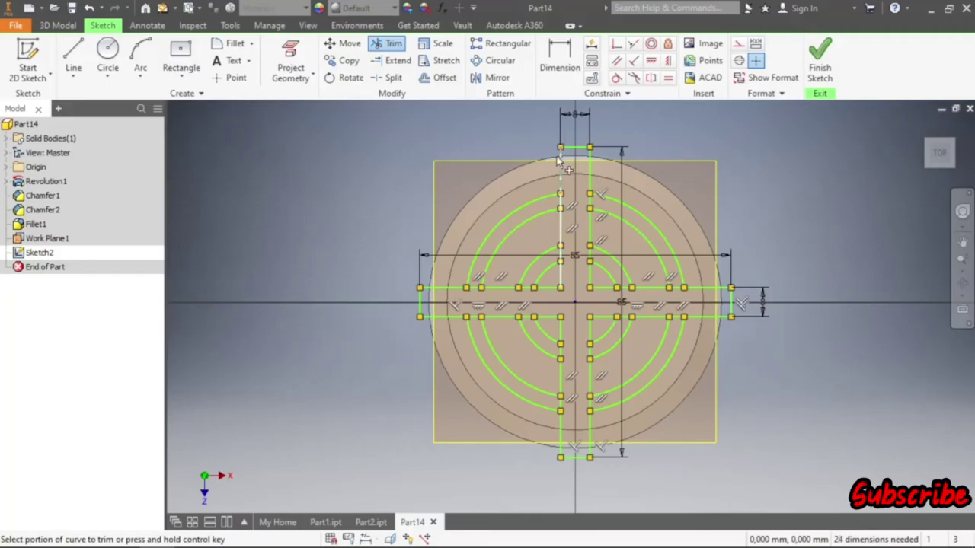
# - Trim the leftover line and arc pieces near the centre crossing and bar edges
pyautogui.click(573, 206)
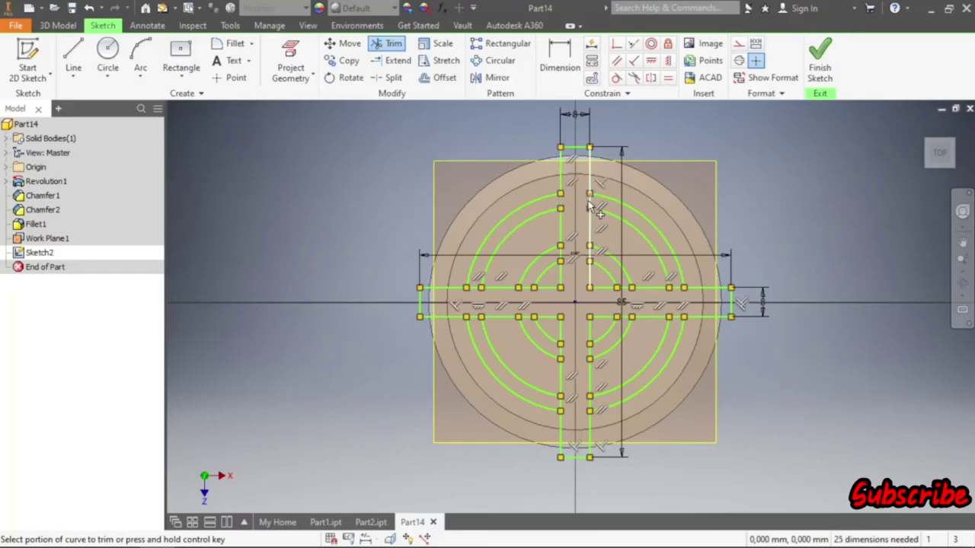
pyautogui.click(573, 259)
pyautogui.click(564, 257)
pyautogui.click(587, 263)
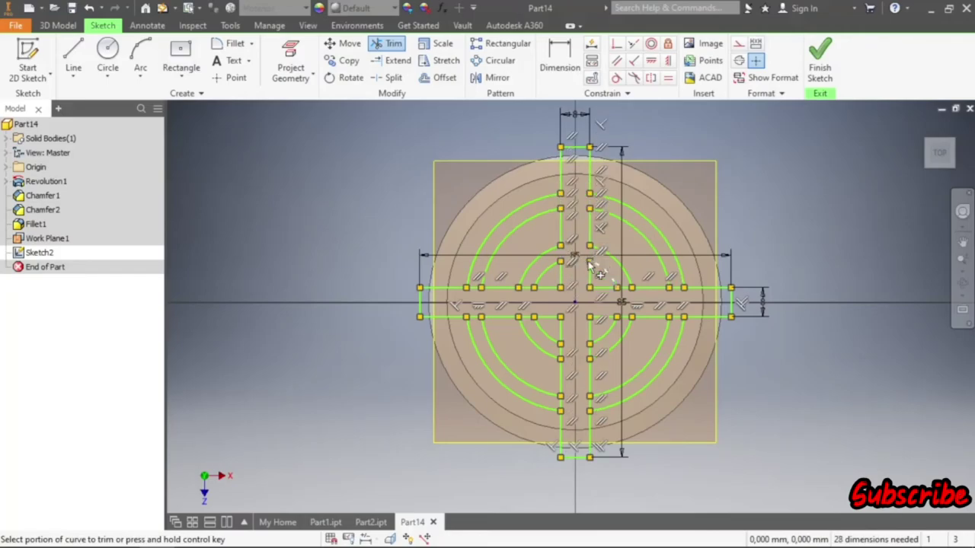
pyautogui.click(561, 335)
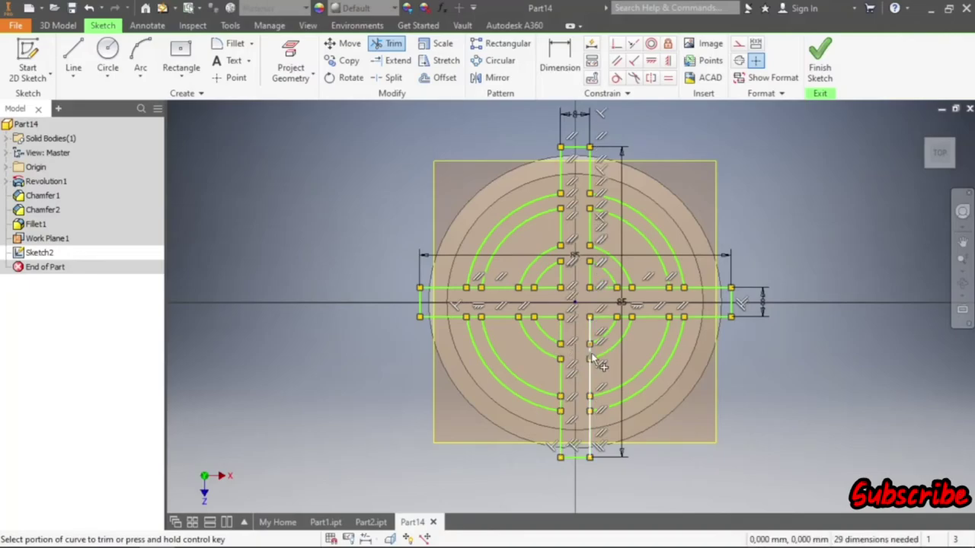
pyautogui.click(589, 401)
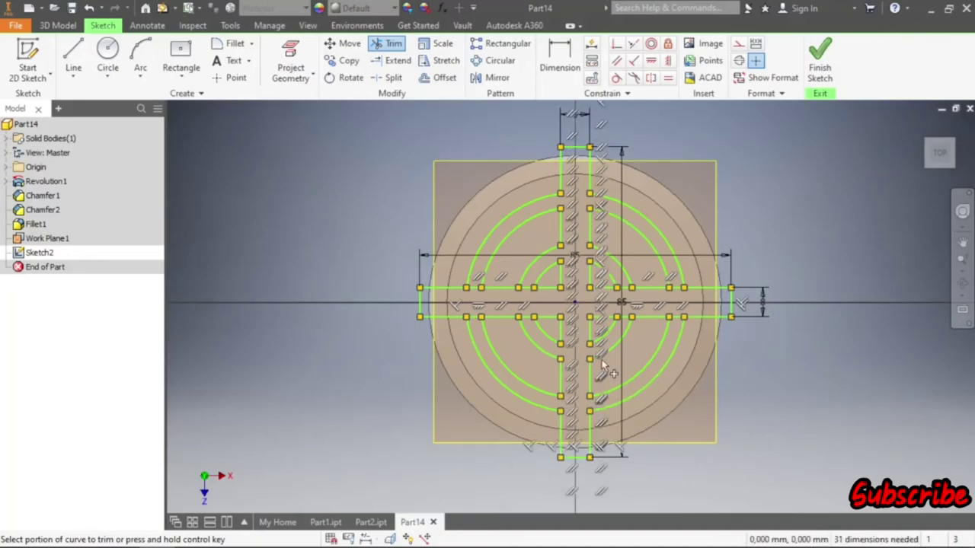
pyautogui.click(474, 288)
pyautogui.click(475, 319)
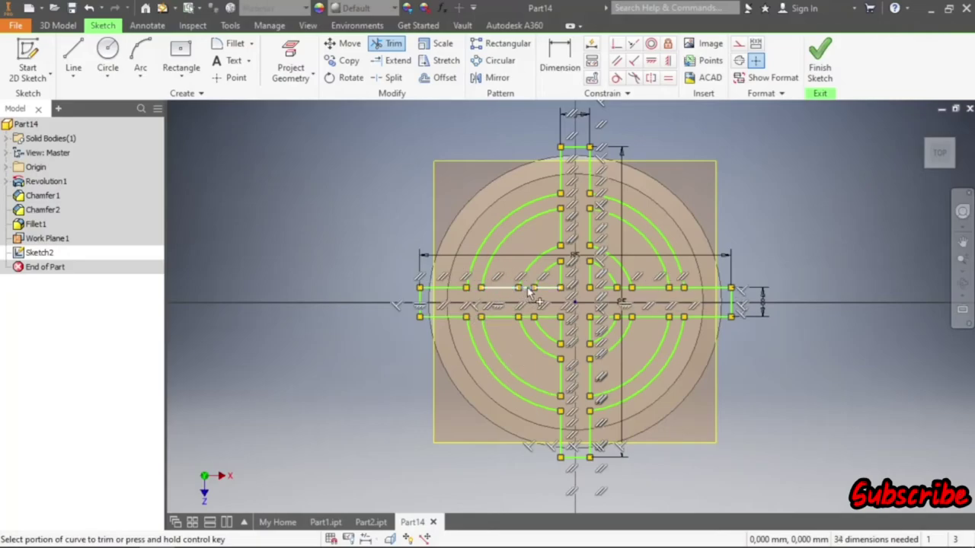
pyautogui.click(527, 287)
pyautogui.click(651, 288)
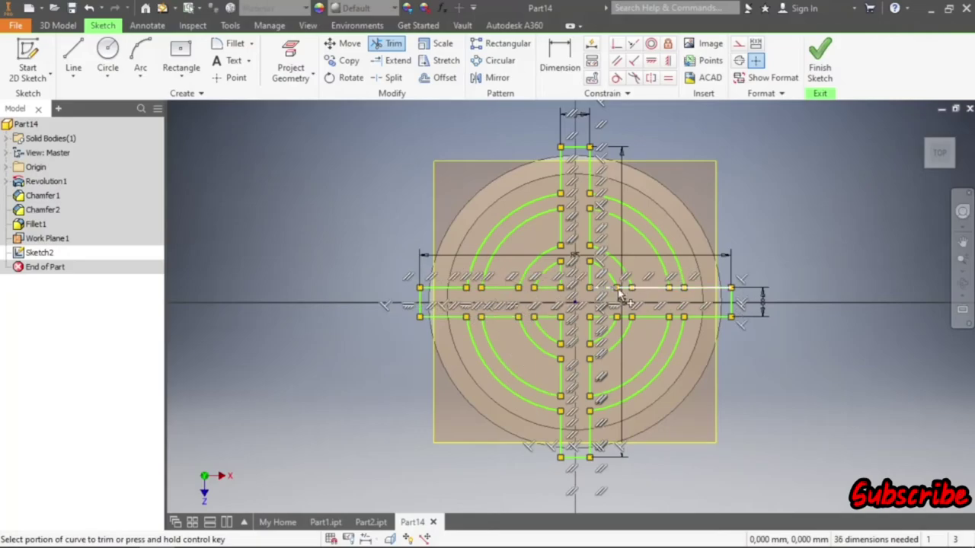
pyautogui.click(629, 289)
pyautogui.click(622, 318)
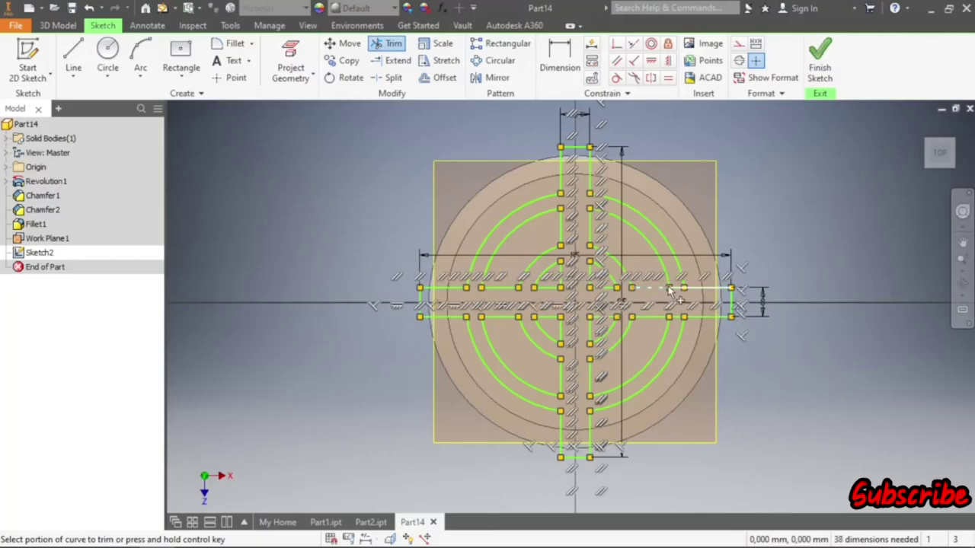
pyautogui.click(676, 287)
pyautogui.click(680, 320)
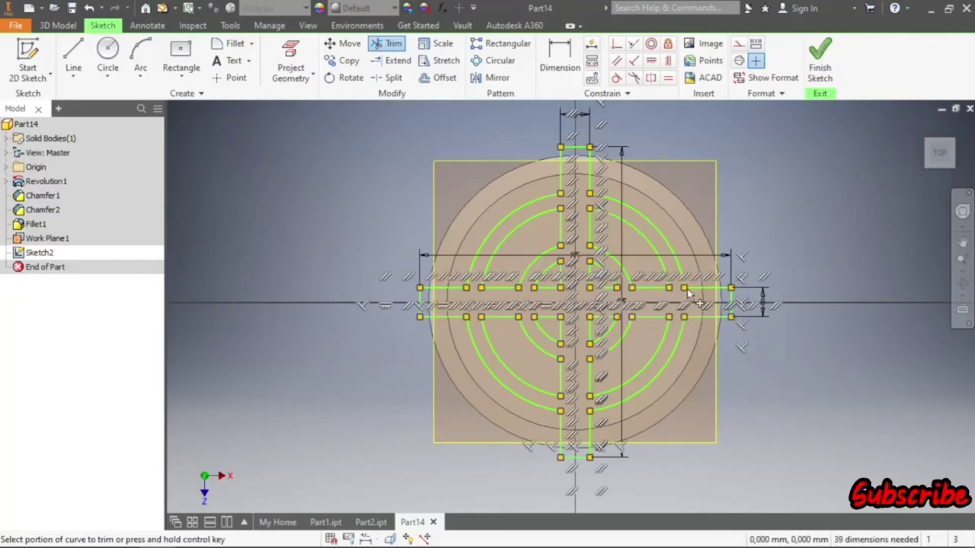
# - End trimming and finish Sketch2
pyautogui.rightClick(779, 208)
pyautogui.click(822, 217)
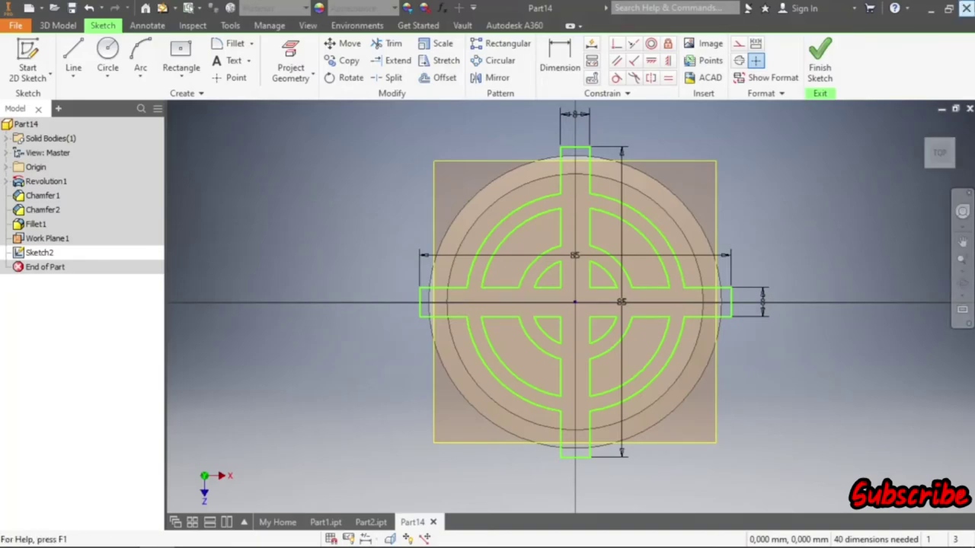
pyautogui.click(831, 66)
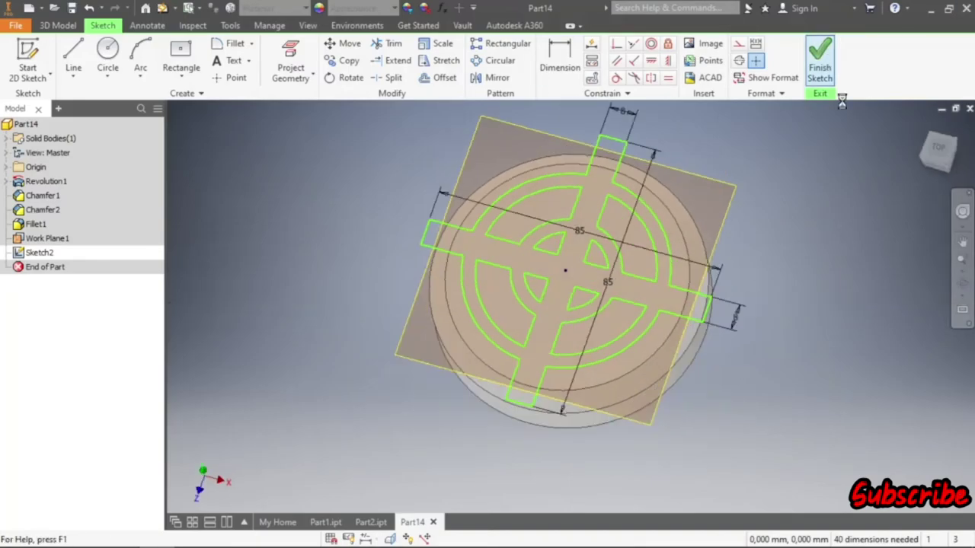
# - Extrude the cross-and-ring profile as a 12 mm cut downward into the part
pyautogui.click(74, 59)
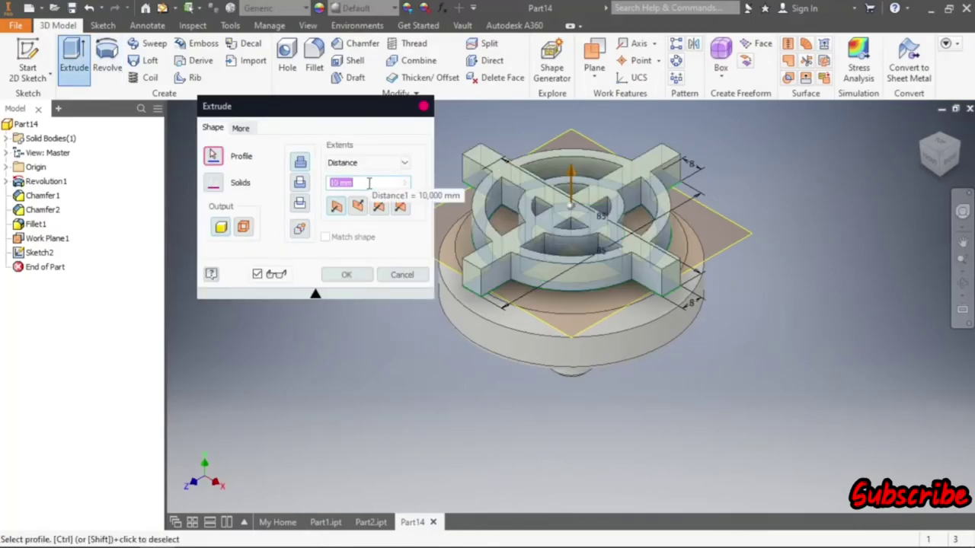
pyautogui.write('12')
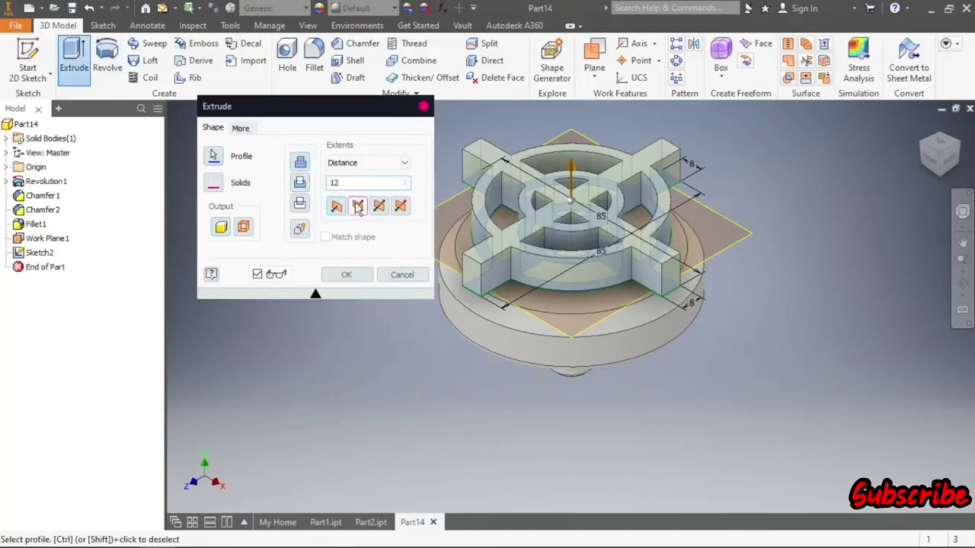
pyautogui.click(358, 206)
pyautogui.click(300, 182)
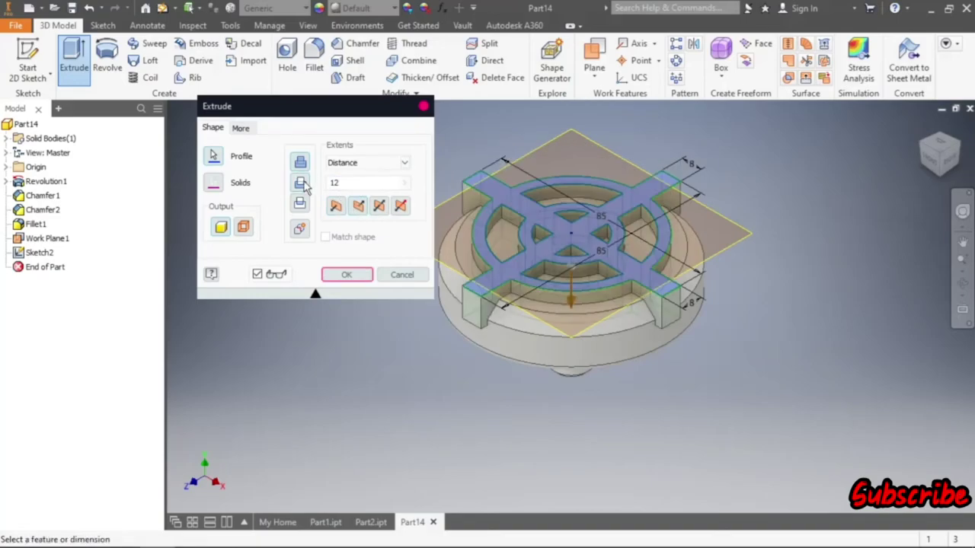
pyautogui.click(342, 277)
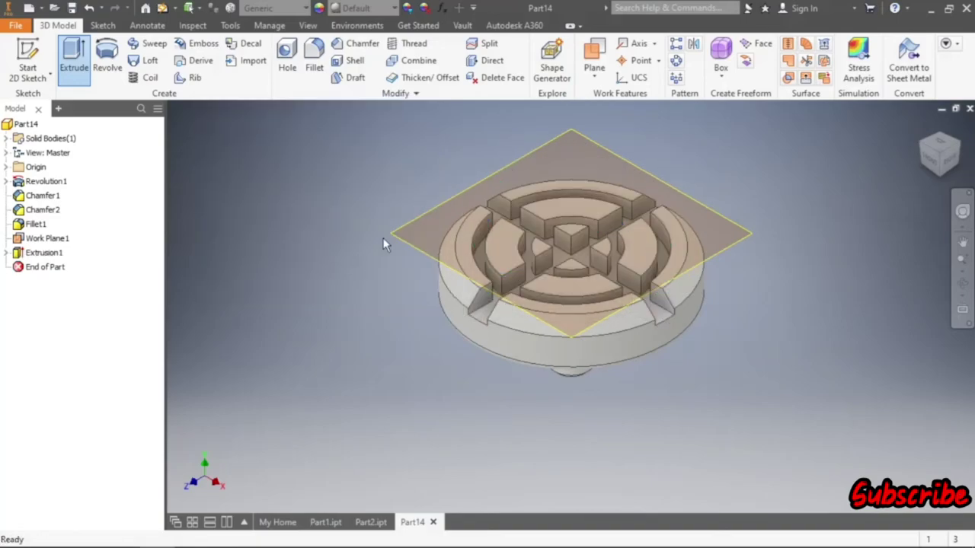
# - Hide Work Plane1 and view the part from the front and underside
pyautogui.rightClick(46, 238)
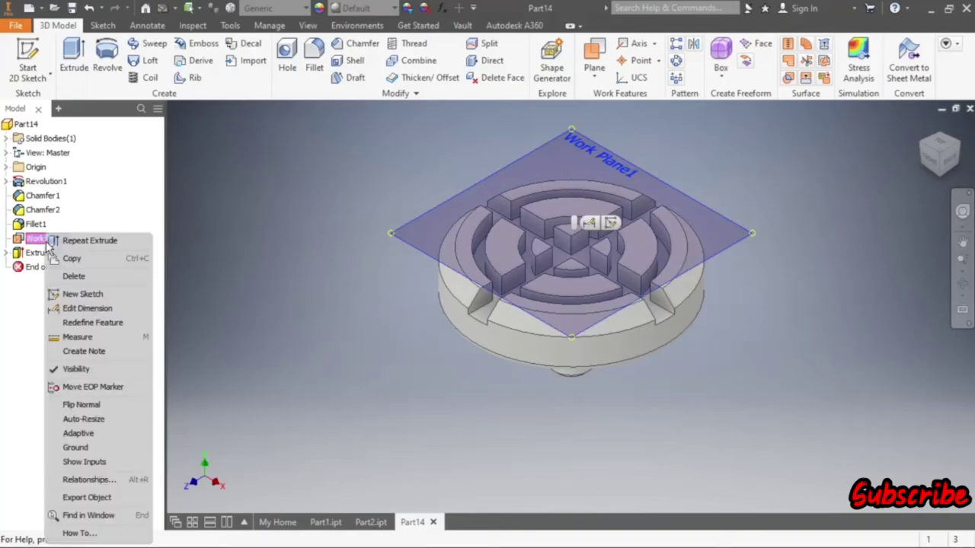
pyautogui.click(96, 369)
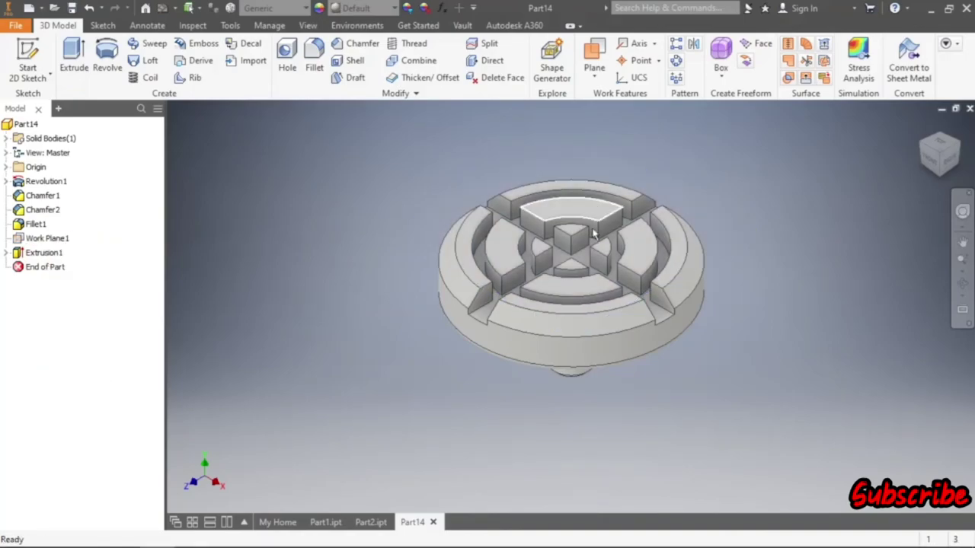
pyautogui.click(932, 158)
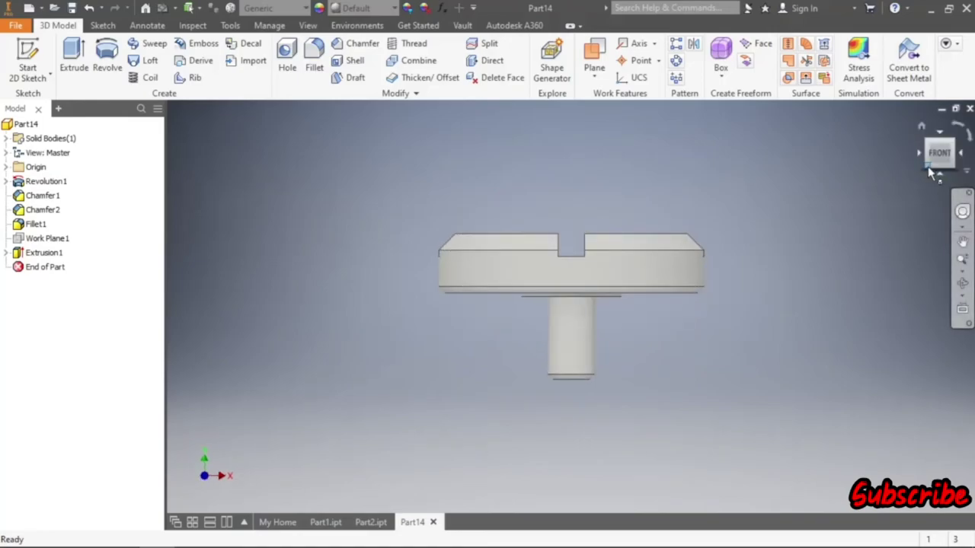
pyautogui.click(927, 166)
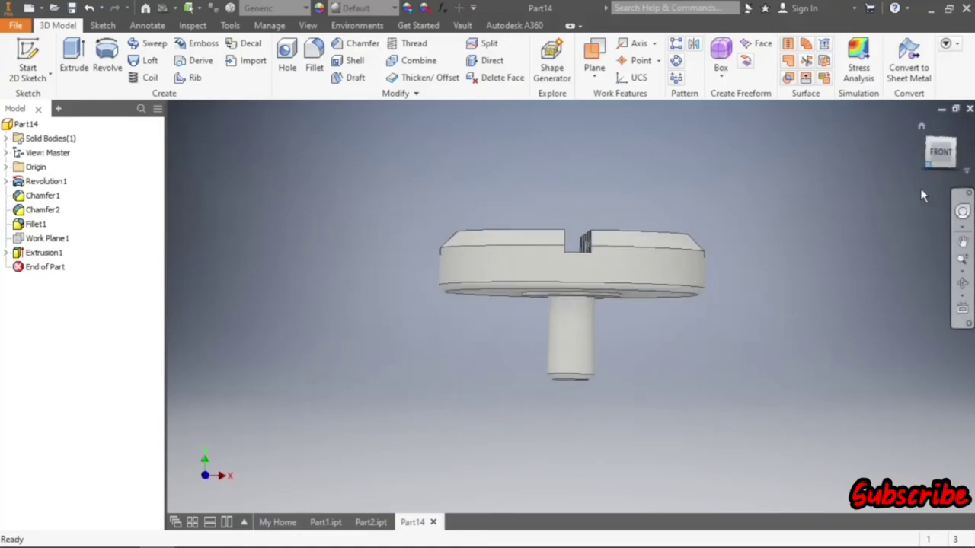
# - Thread the pin shaft with an ISO Metric profile M14x2 thread and inspect it
pyautogui.click(411, 48)
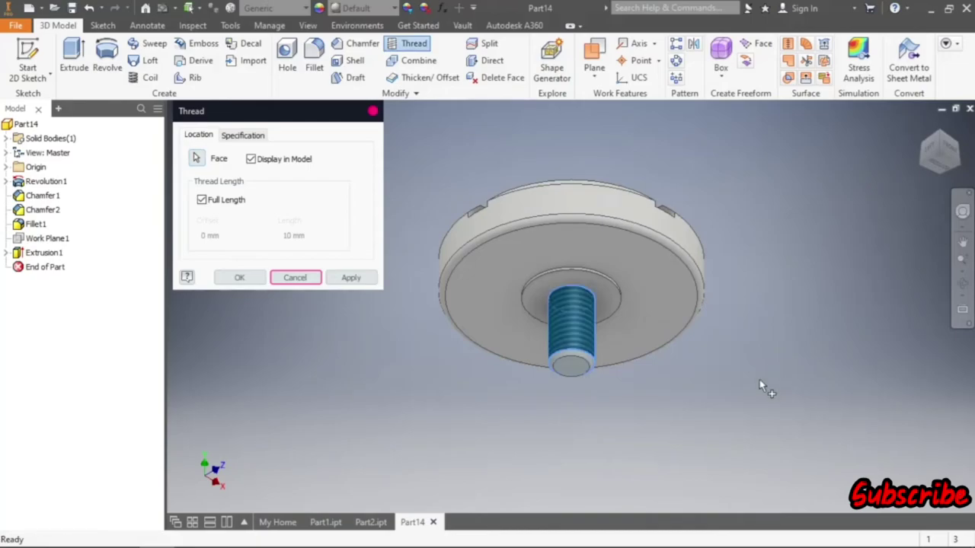
pyautogui.click(256, 136)
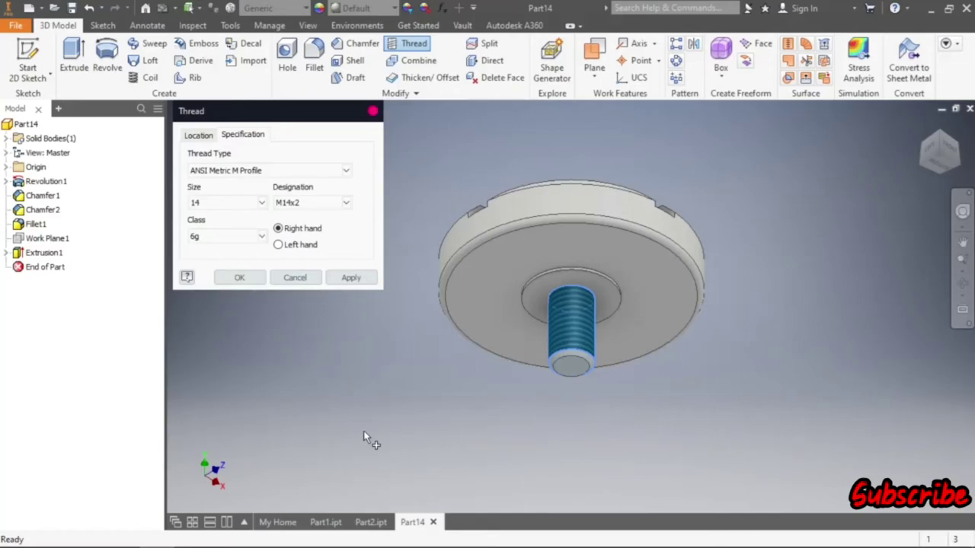
pyautogui.click(278, 170)
pyautogui.click(272, 201)
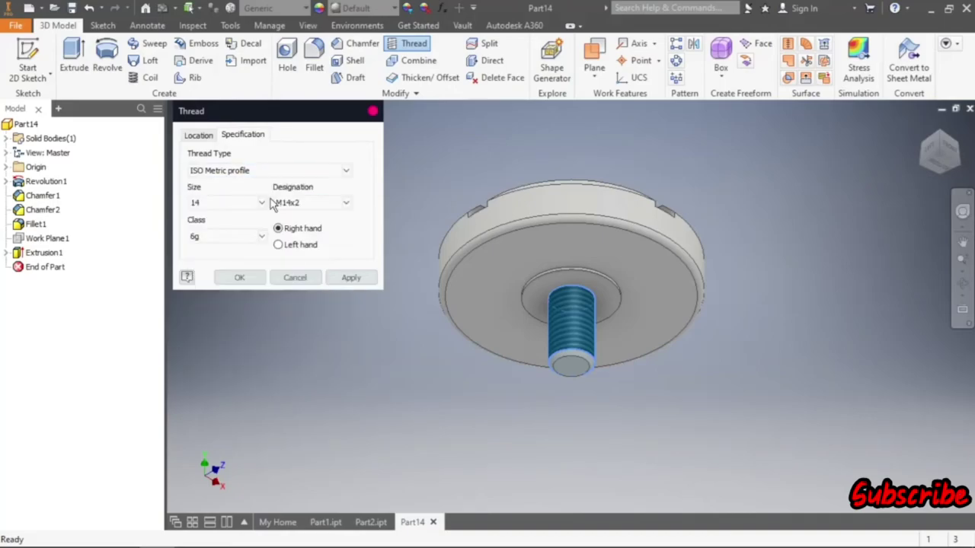
pyautogui.click(352, 277)
pyautogui.click(294, 277)
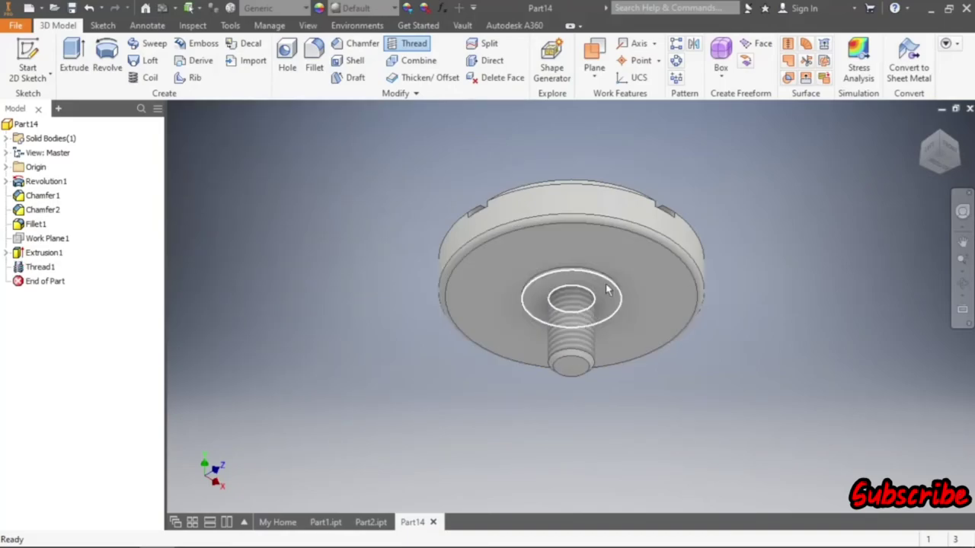
pyautogui.click(941, 137)
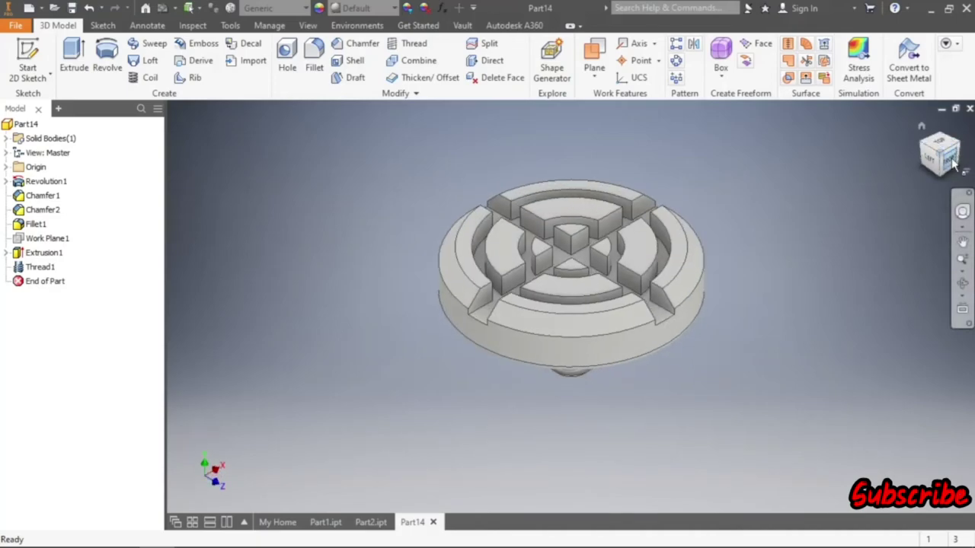
pyautogui.click(950, 160)
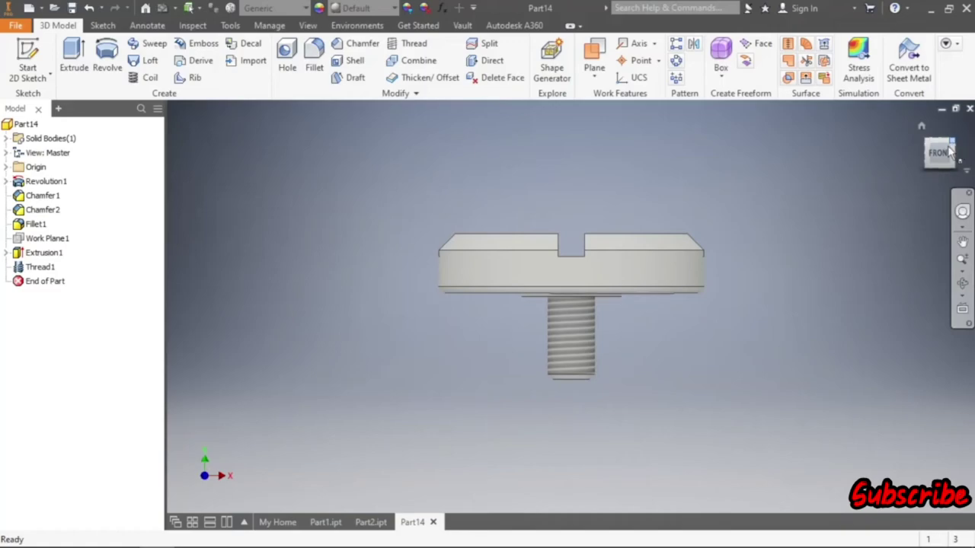
pyautogui.click(949, 152)
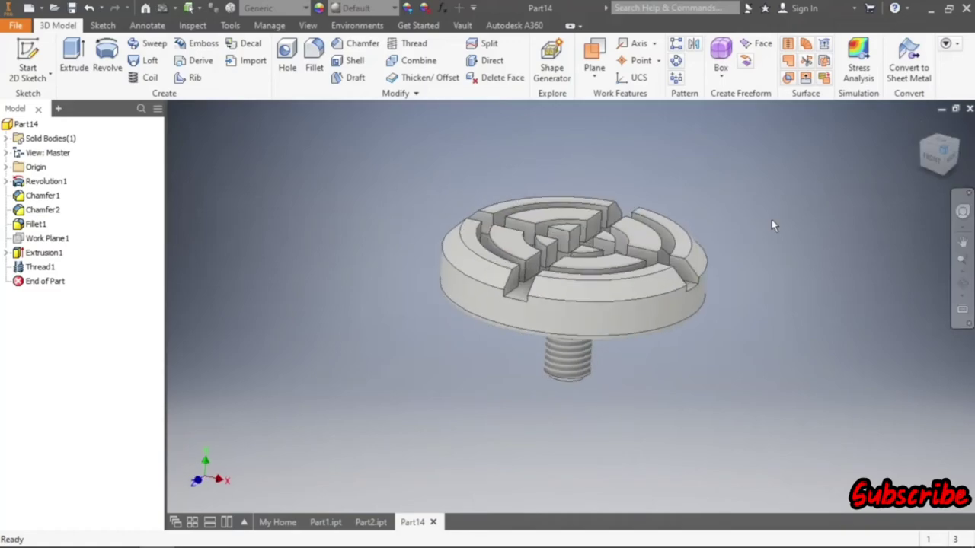
# - Save the threaded part as Part3.ipt in the Jack Stand folder
pyautogui.click(72, 9)
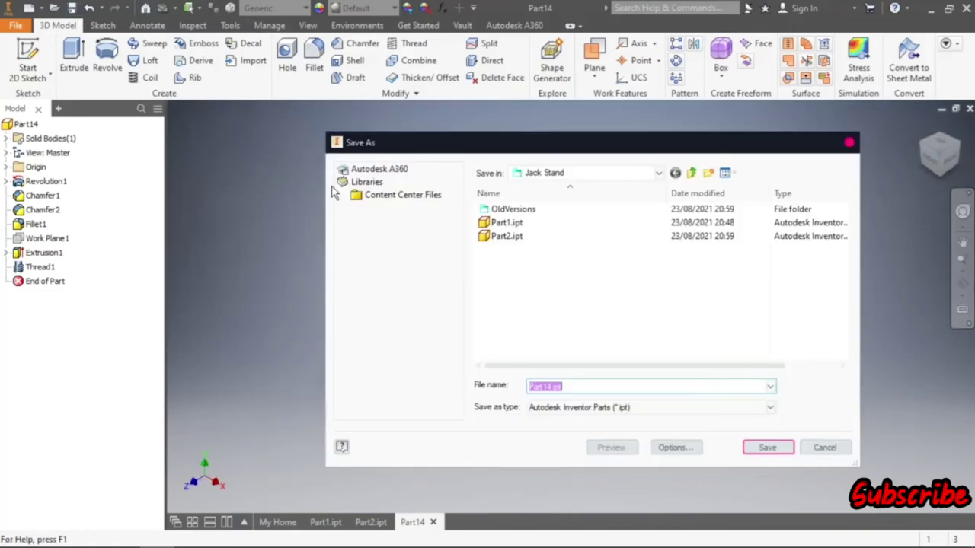
pyautogui.click(553, 387)
pyautogui.write('3')
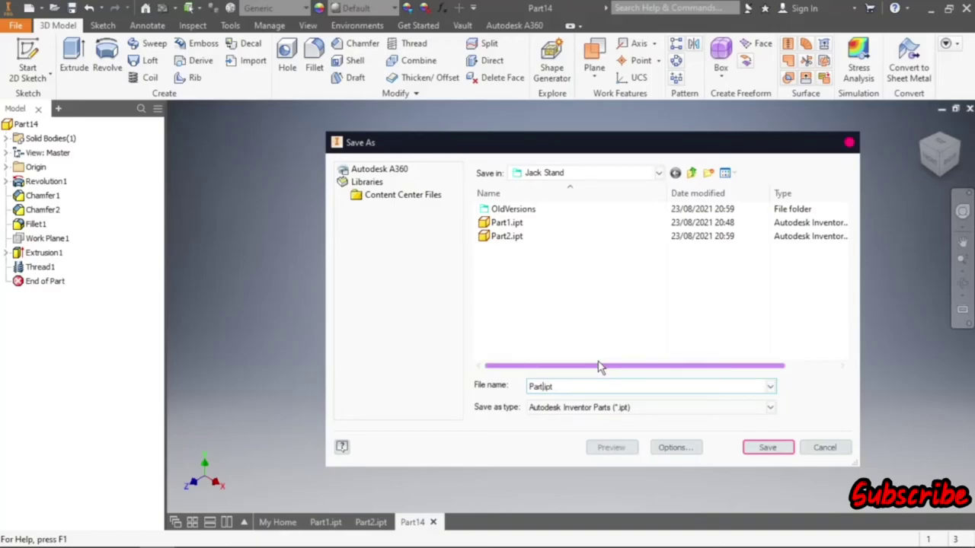
pyautogui.click(765, 448)
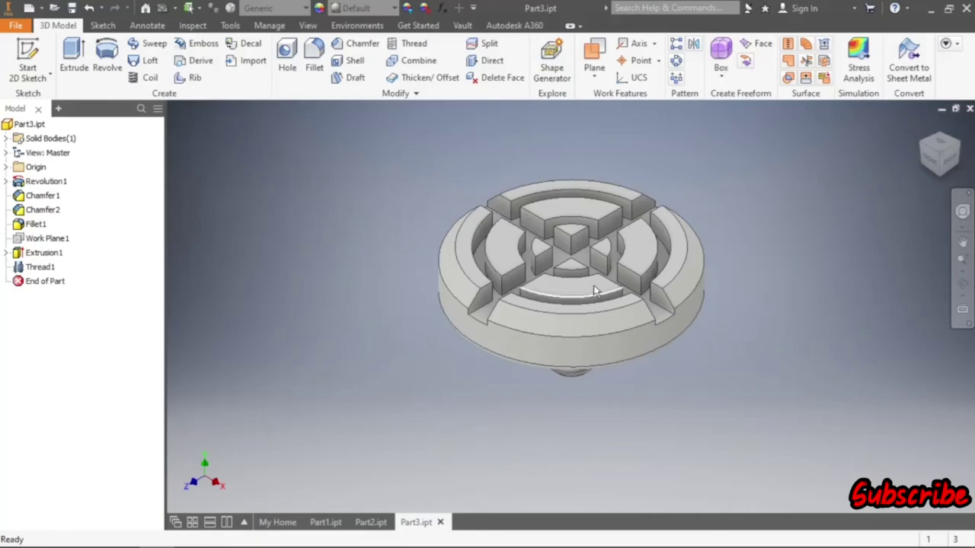
# - Create a new part from the Standard (mm).ipt template and start a 2D sketch
pyautogui.click(29, 9)
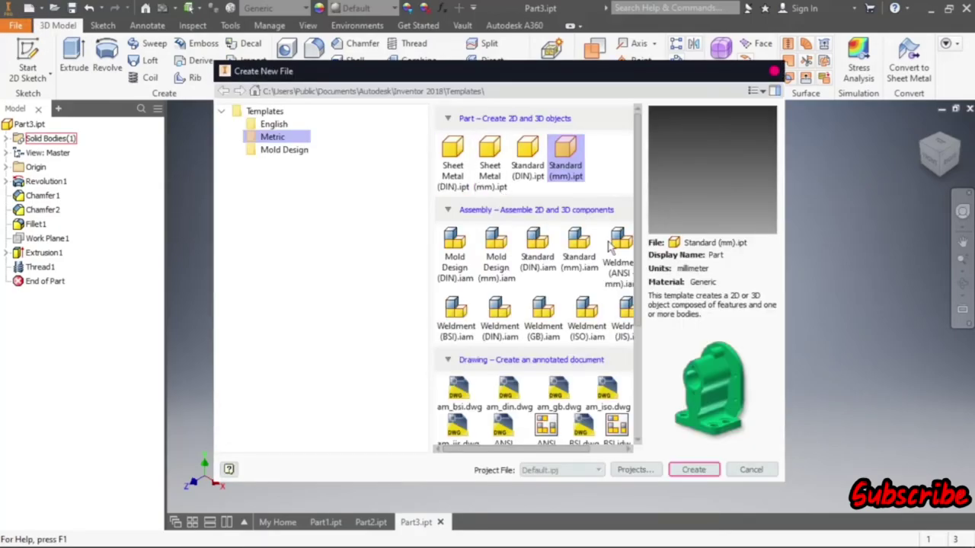
pyautogui.click(693, 469)
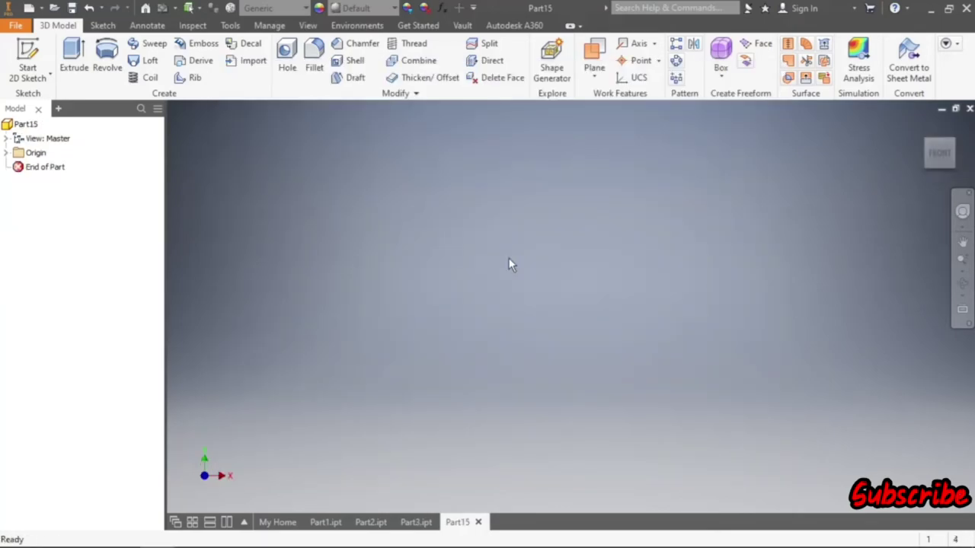
pyautogui.click(28, 57)
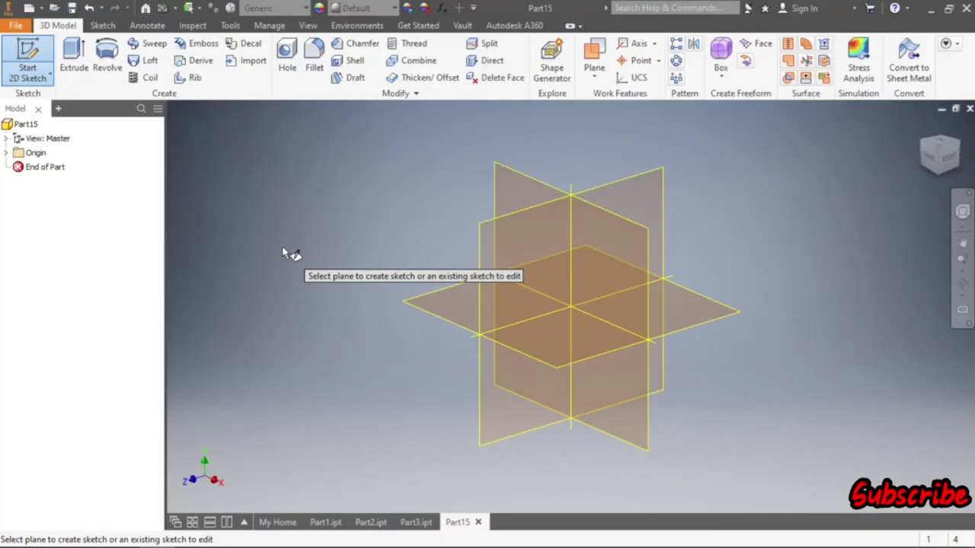
# - On the XZ plane, draw an open path of 85, 110 and 55 mm lines from the origin
pyautogui.click(432, 315)
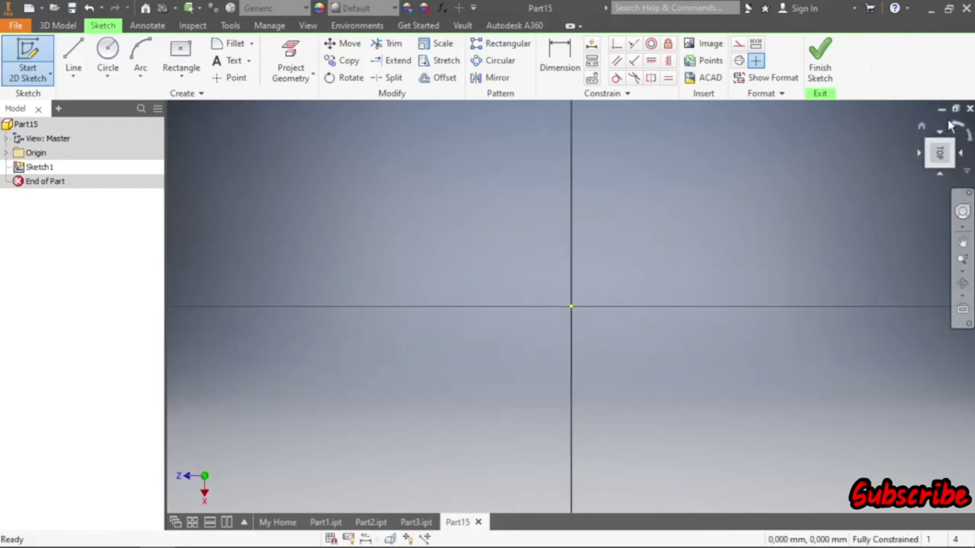
pyautogui.click(951, 126)
pyautogui.click(73, 52)
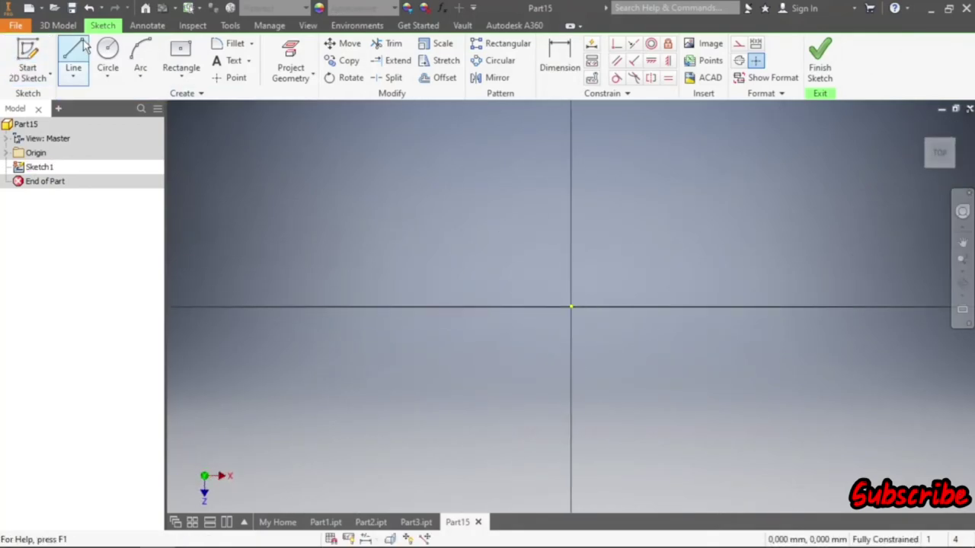
pyautogui.click(571, 307)
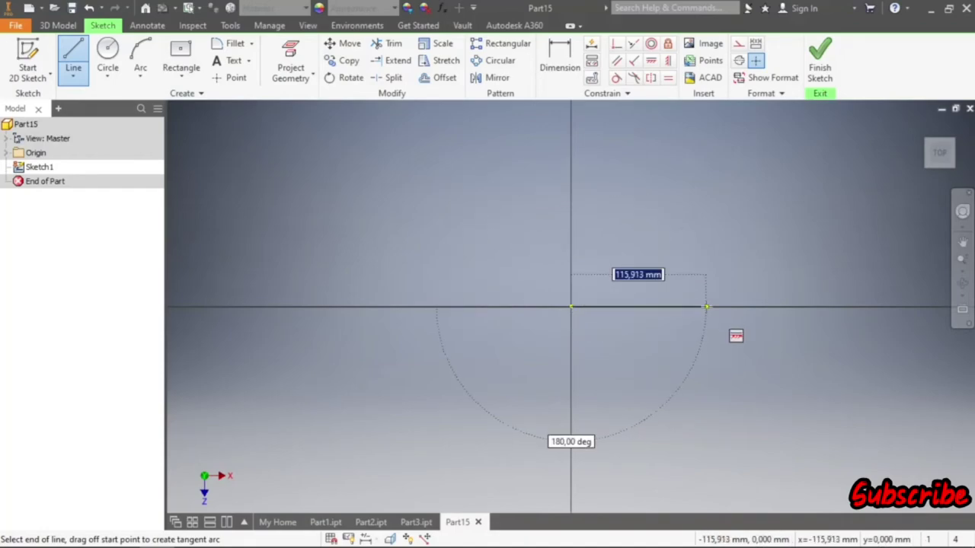
pyautogui.write('85')
pyautogui.press('Return')
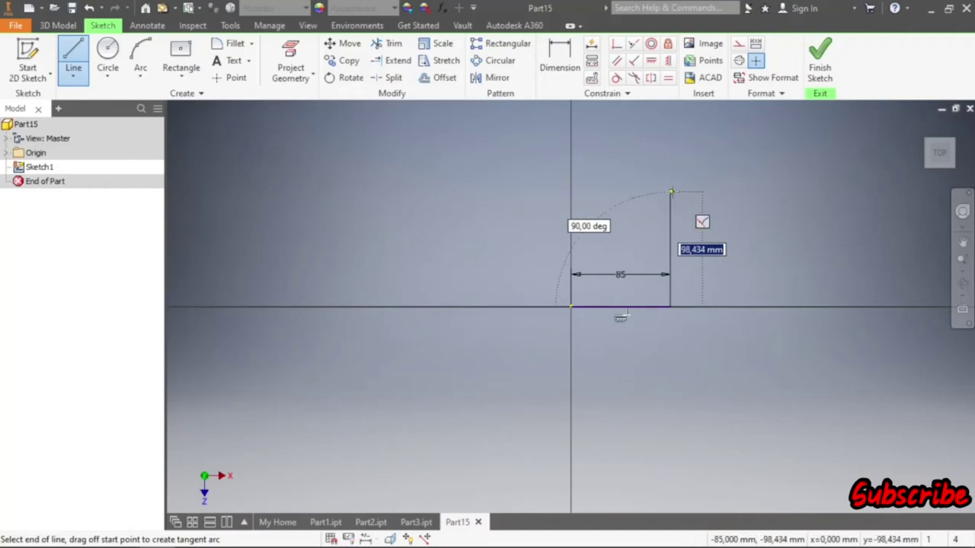
pyautogui.write('110')
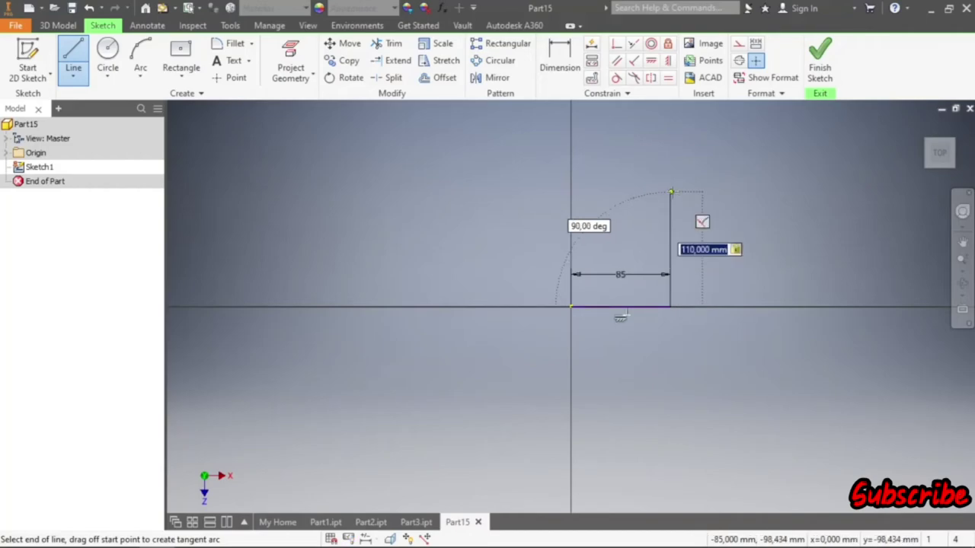
pyautogui.press('Return')
pyautogui.write('55')
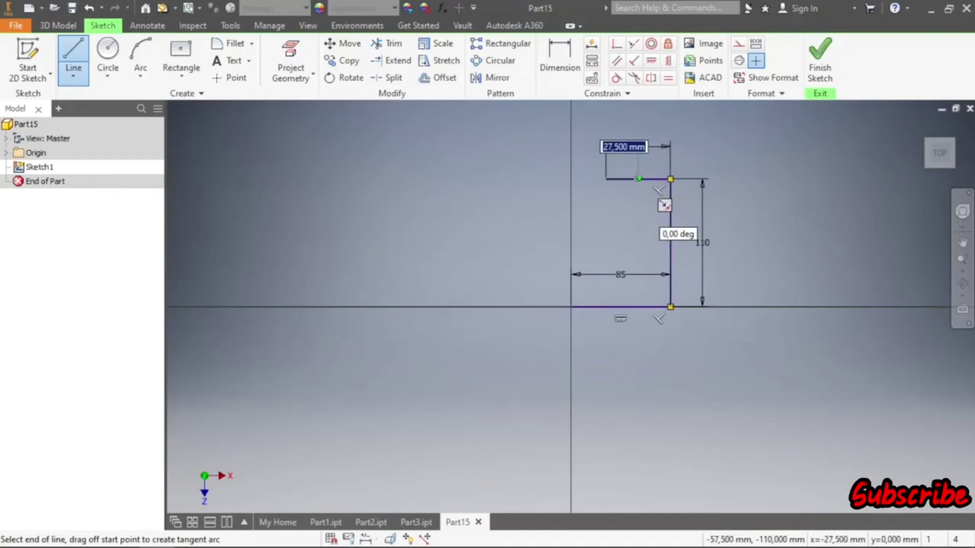
pyautogui.press('Return')
pyautogui.press('Escape')
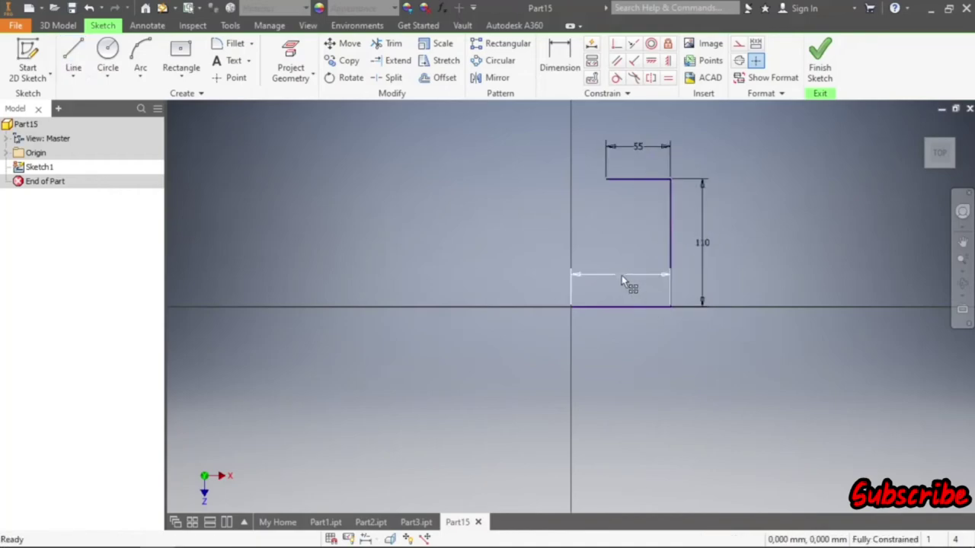
pyautogui.moveTo(621, 275); pyautogui.dragTo(621, 329)
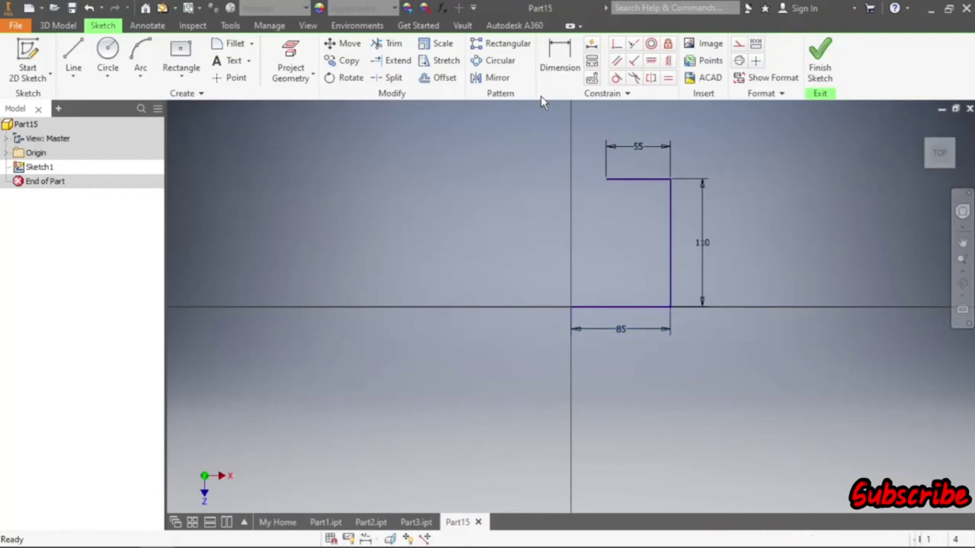
# - Round both path corners with 20 mm fillets and finish the sketch
pyautogui.click(232, 43)
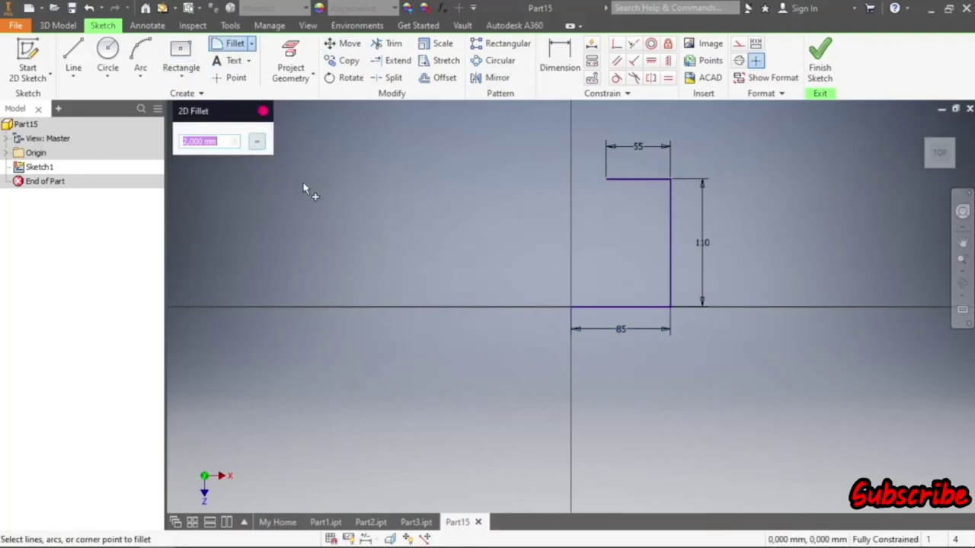
pyautogui.write('20')
pyautogui.click(661, 180)
pyautogui.click(671, 233)
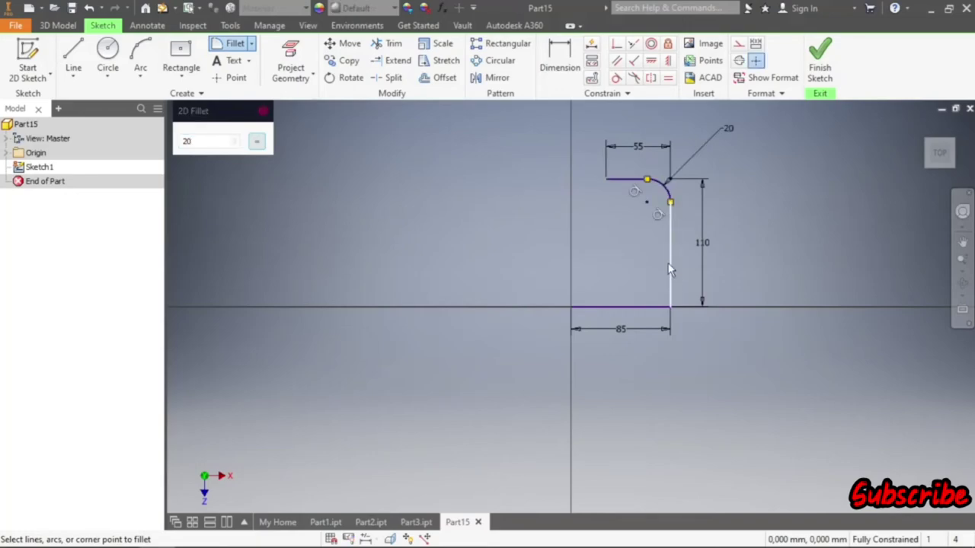
pyautogui.click(660, 315)
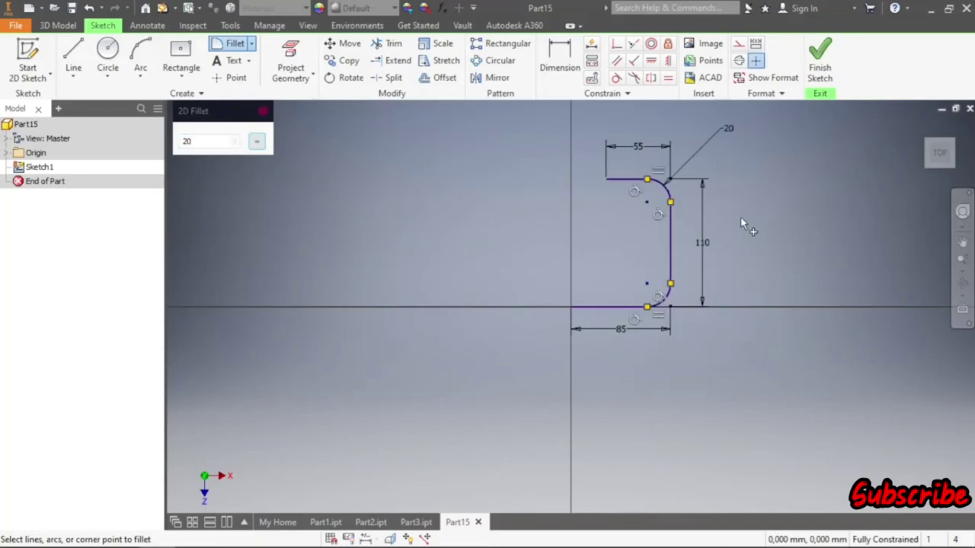
pyautogui.click(819, 76)
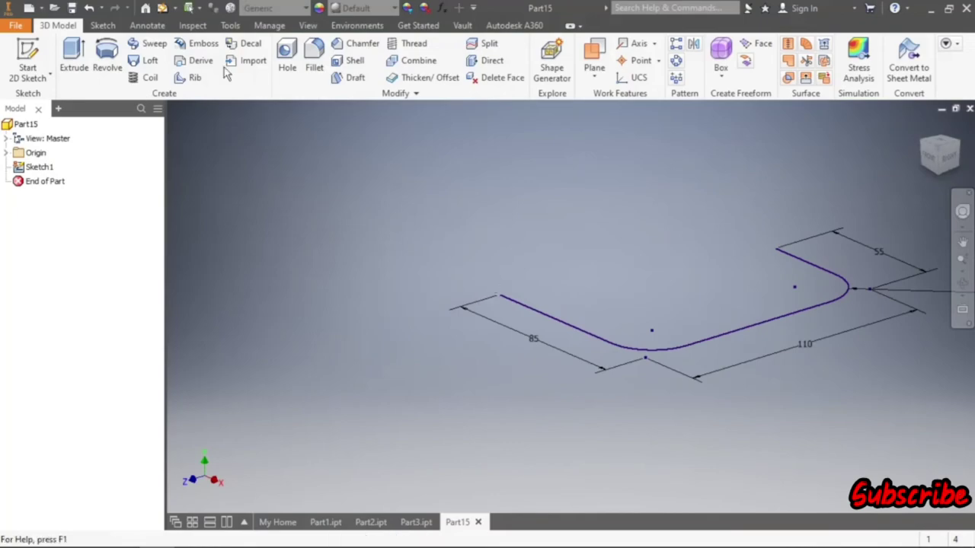
# - Create Work Plane1 at the 85 mm line's open end and sketch on it
pyautogui.click(594, 61)
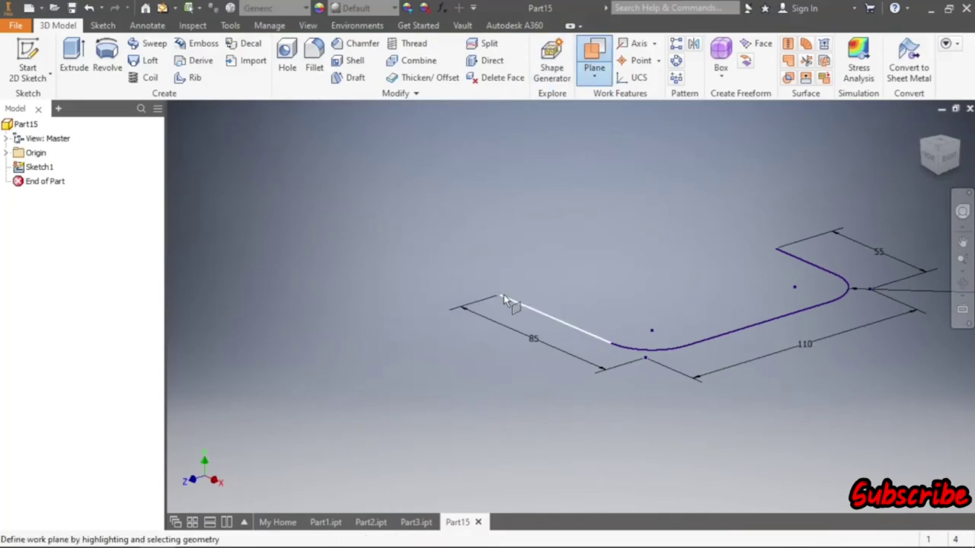
pyautogui.click(505, 298)
pyautogui.click(500, 296)
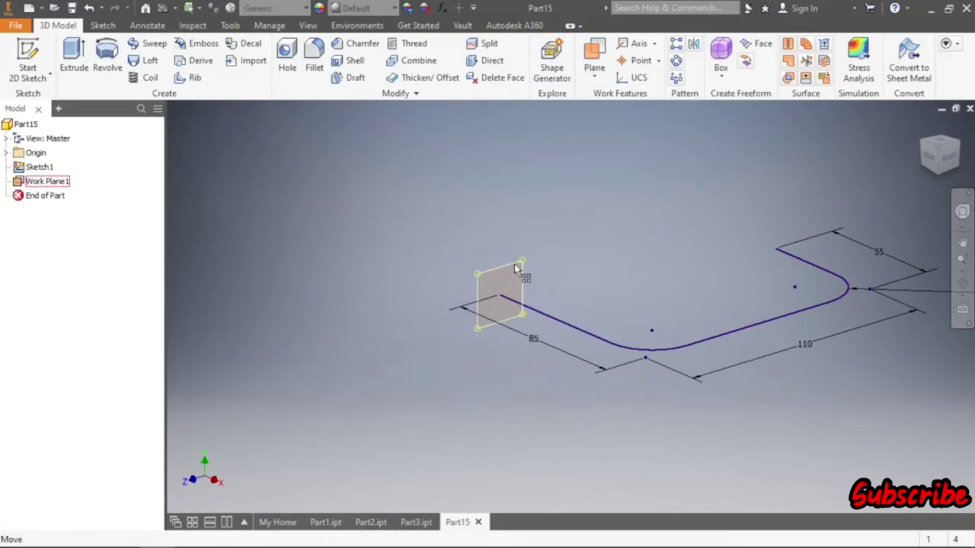
pyautogui.click(517, 268)
pyautogui.click(529, 252)
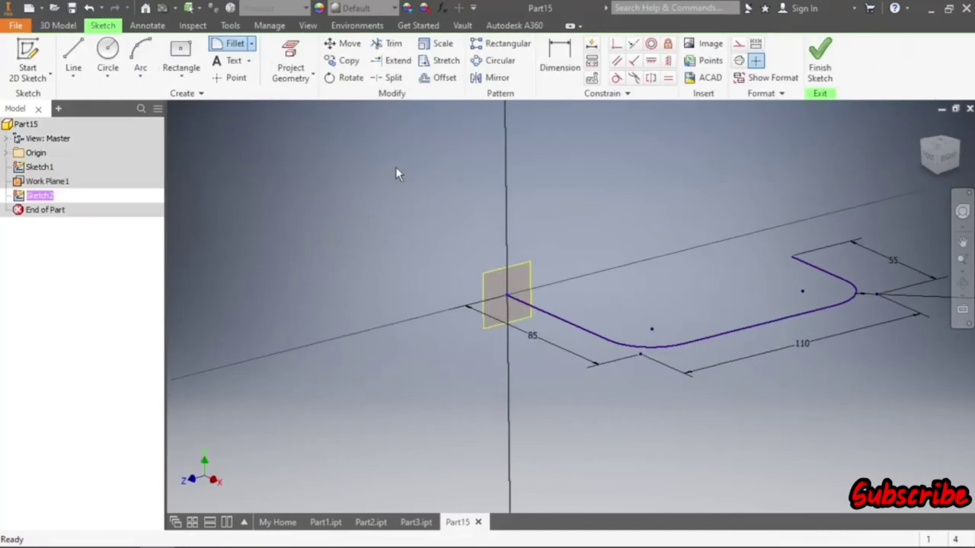
# - Draw a 16 mm circle at the origin, finish the sketch, and hide Work Plane1
pyautogui.click(111, 57)
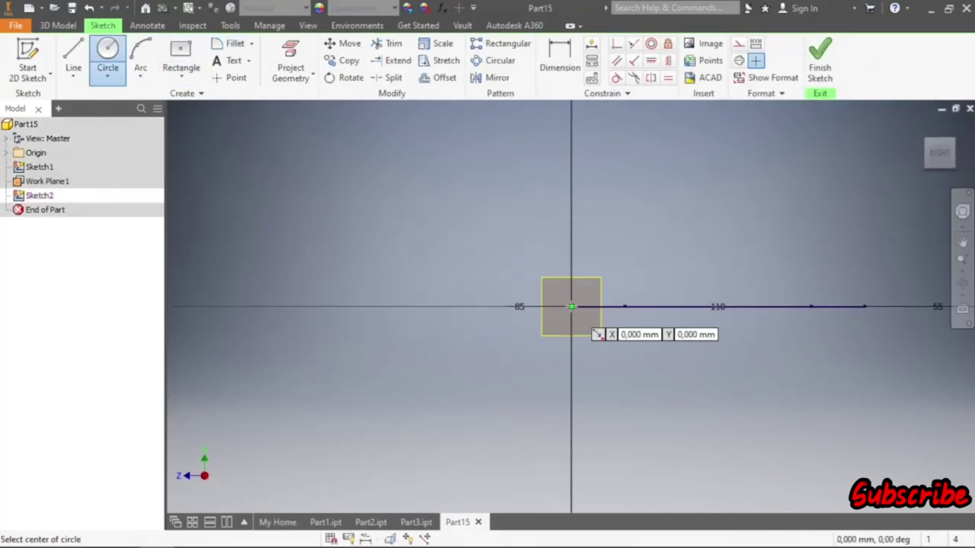
pyautogui.click(571, 306)
pyautogui.write('16')
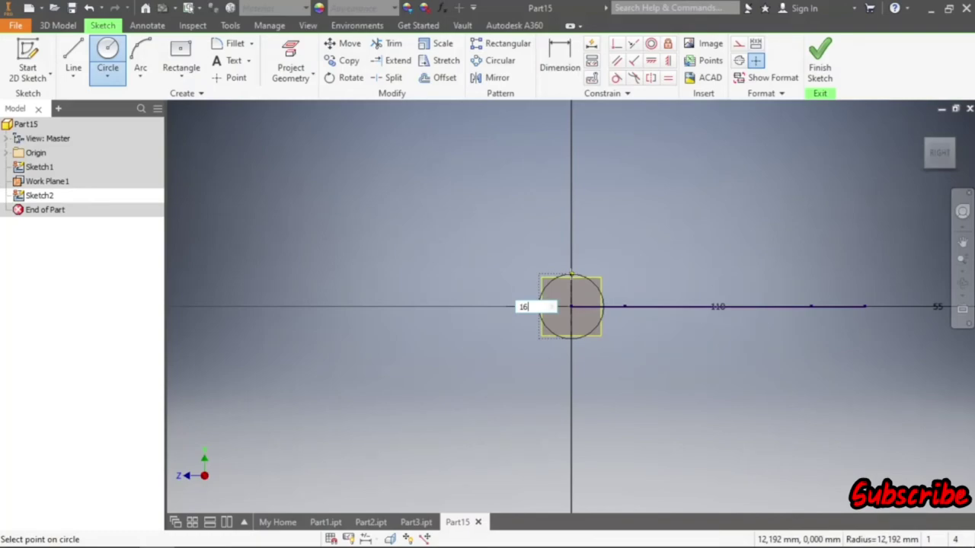
pyautogui.press('Return')
pyautogui.click(820, 61)
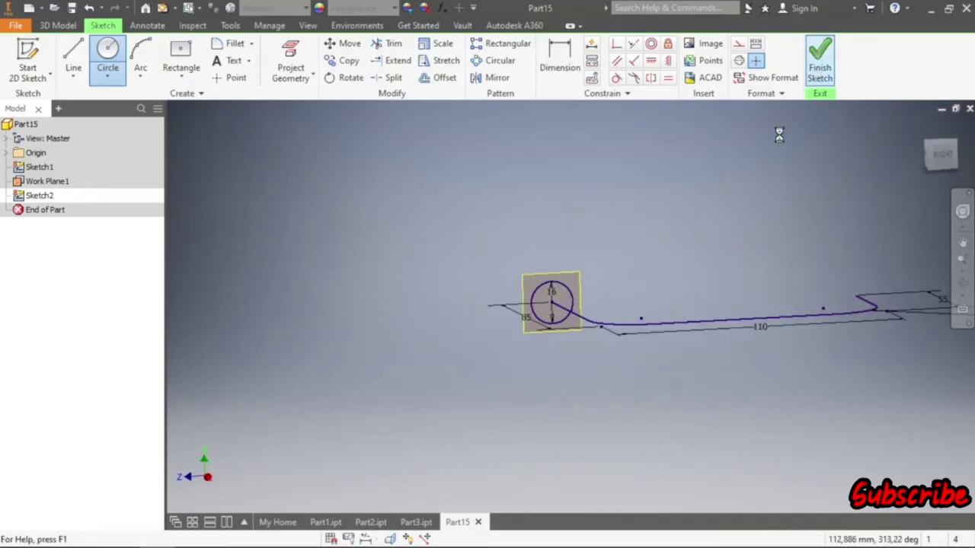
pyautogui.click(48, 182)
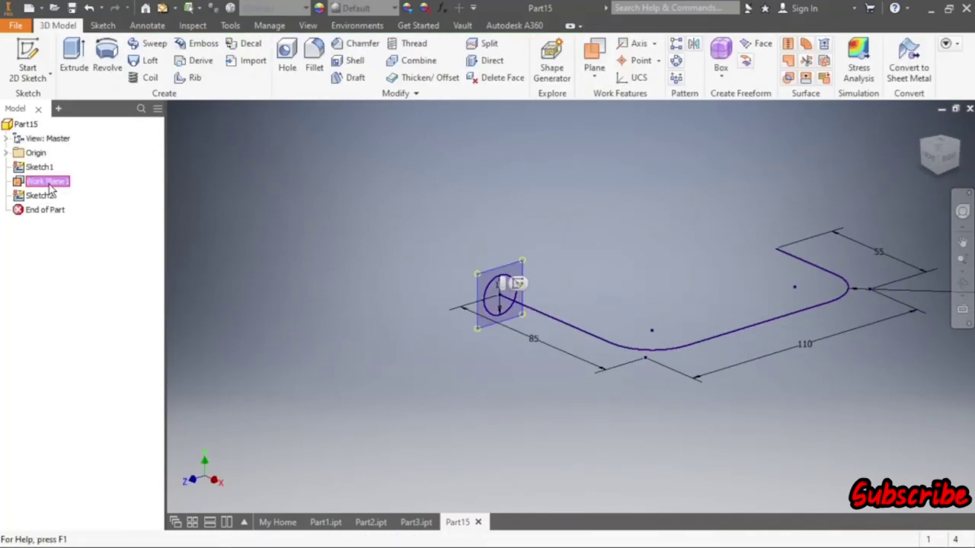
pyautogui.rightClick(50, 187)
pyautogui.click(102, 308)
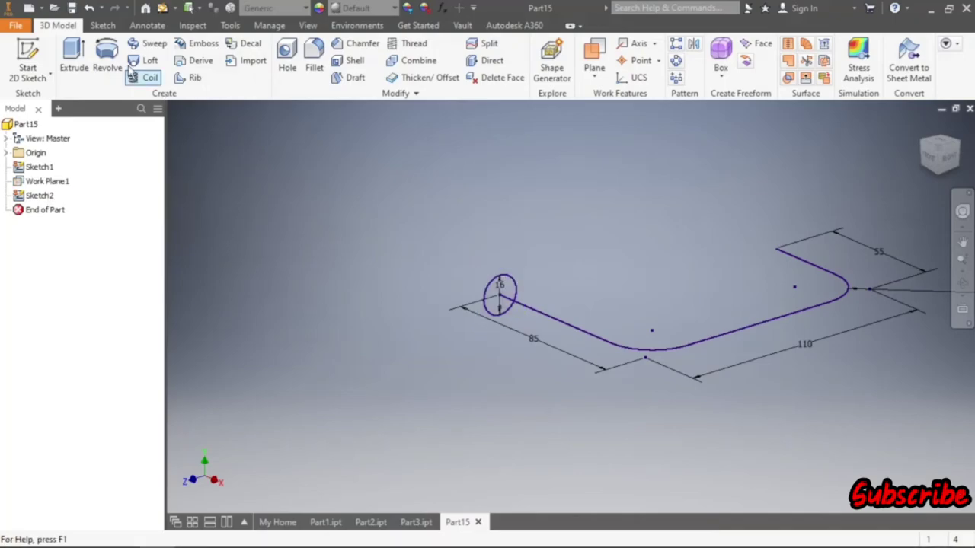
# - Sweep the 16 mm circle along the bent path to create Sweep1, a solid tube
pyautogui.click(148, 43)
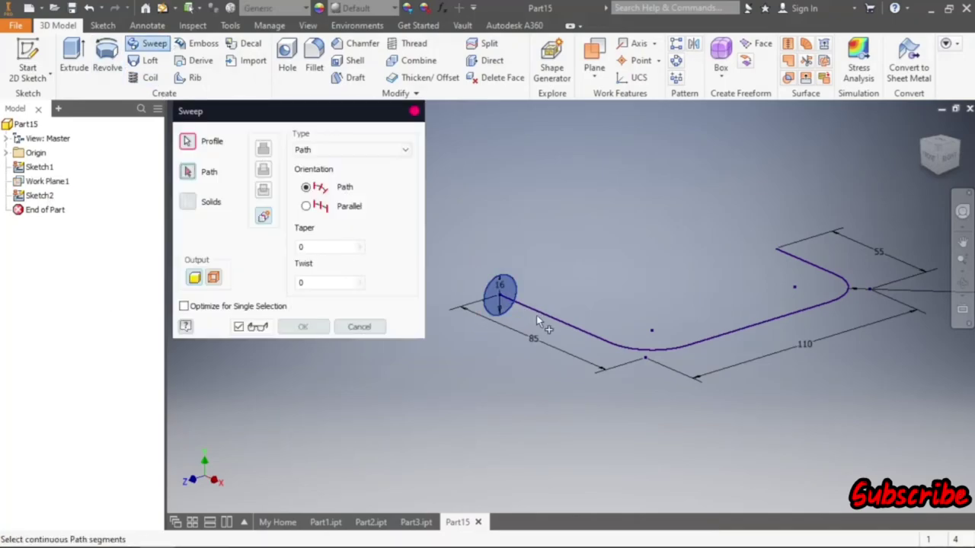
pyautogui.click(538, 318)
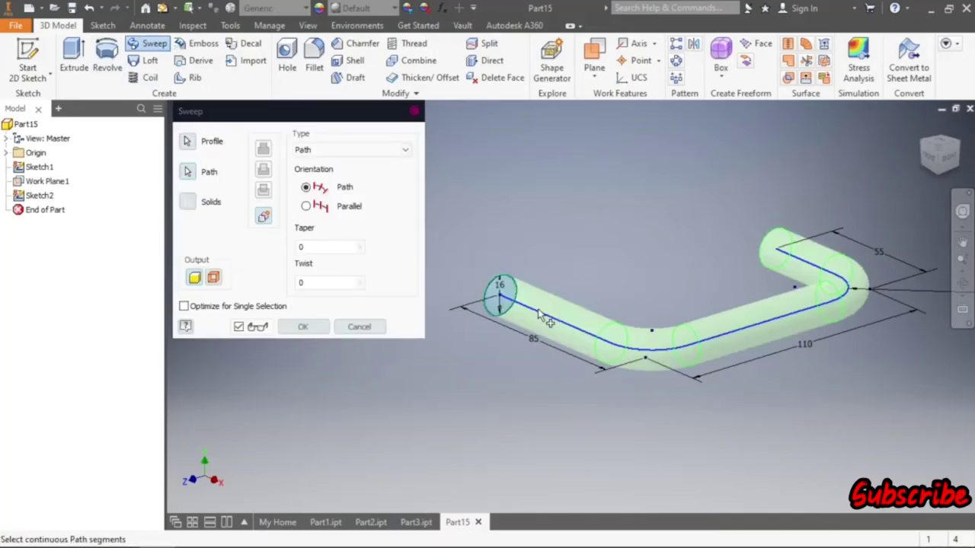
pyautogui.click(302, 326)
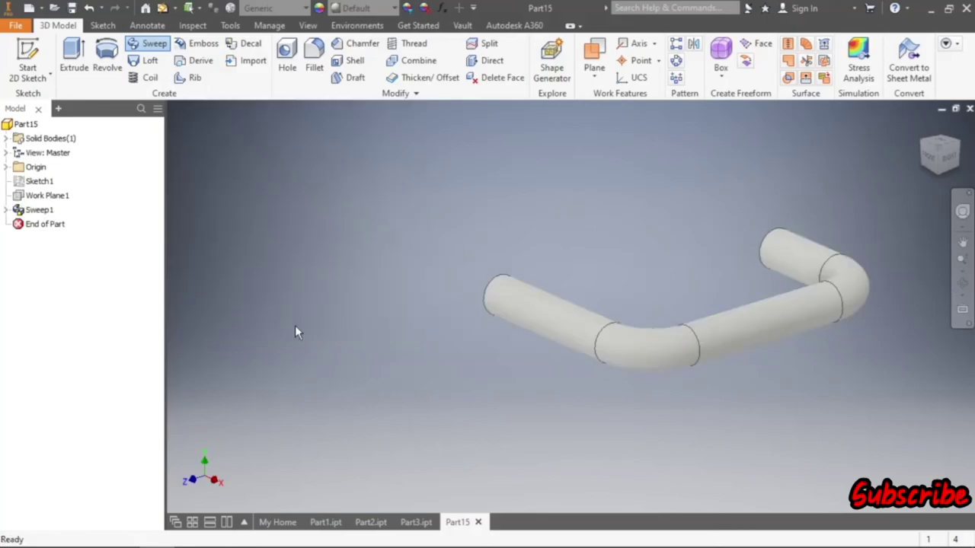
pyautogui.click(924, 149)
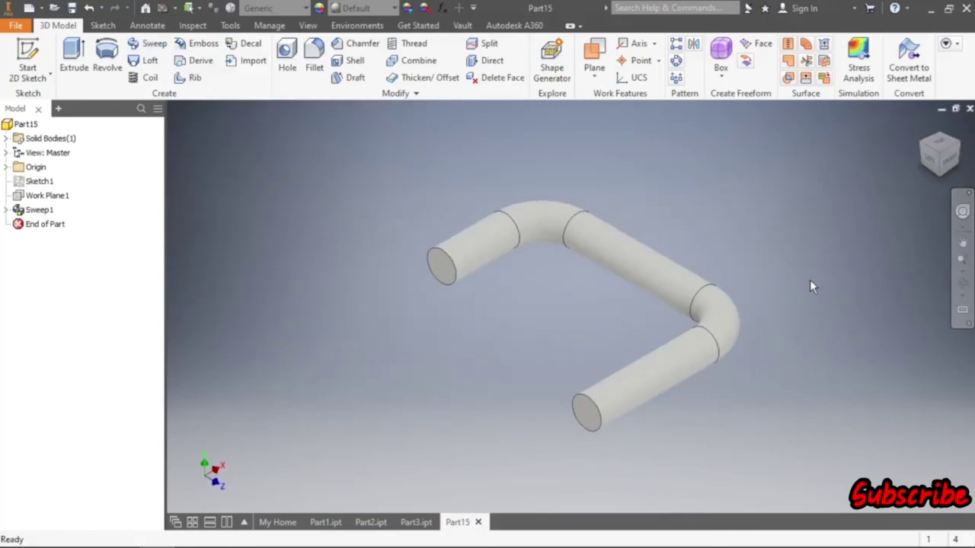
pyautogui.click(6, 167)
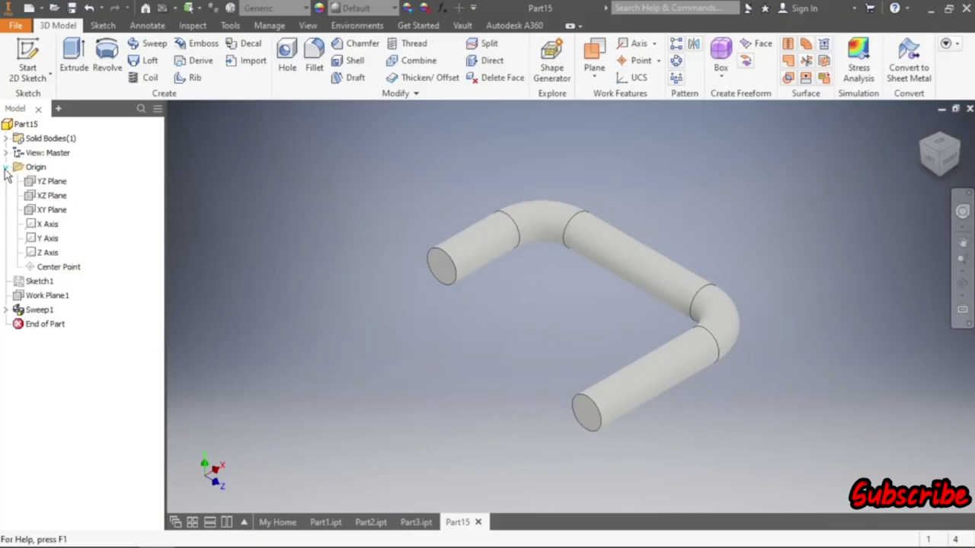
# - Start a sketch on the XY Plane, slice the graphics, and draw a size-4 circle on the tube axis
pyautogui.click(52, 210)
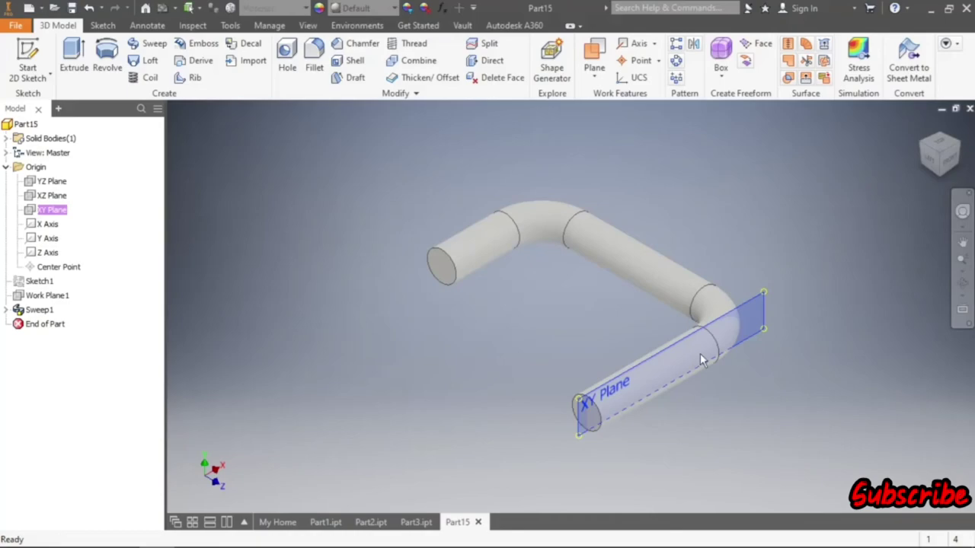
pyautogui.press('s')
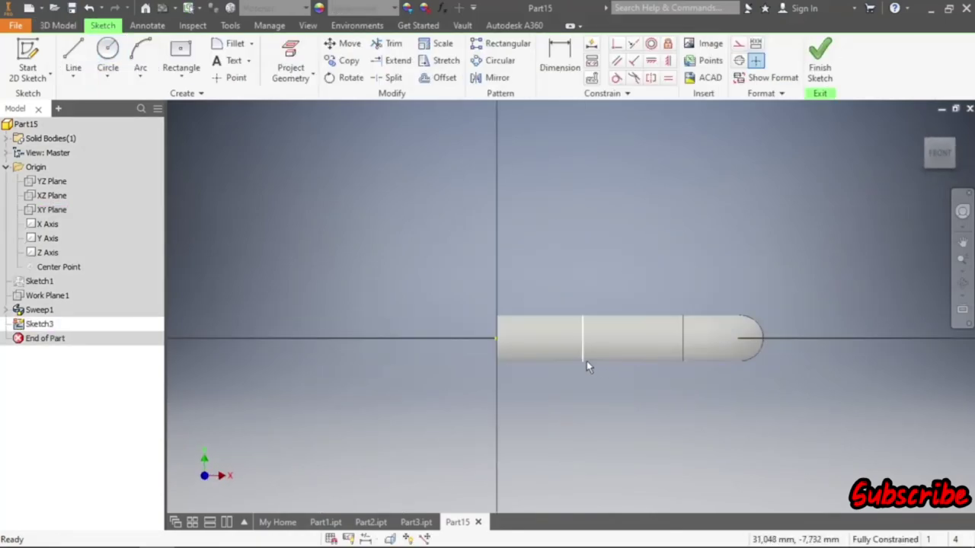
pyautogui.scroll(3, 586, 361)
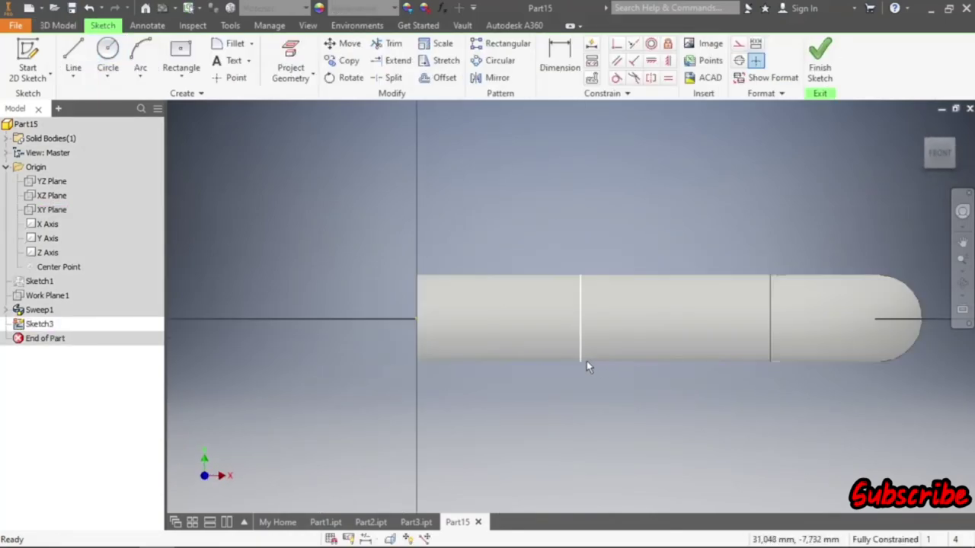
pyautogui.click(99, 56)
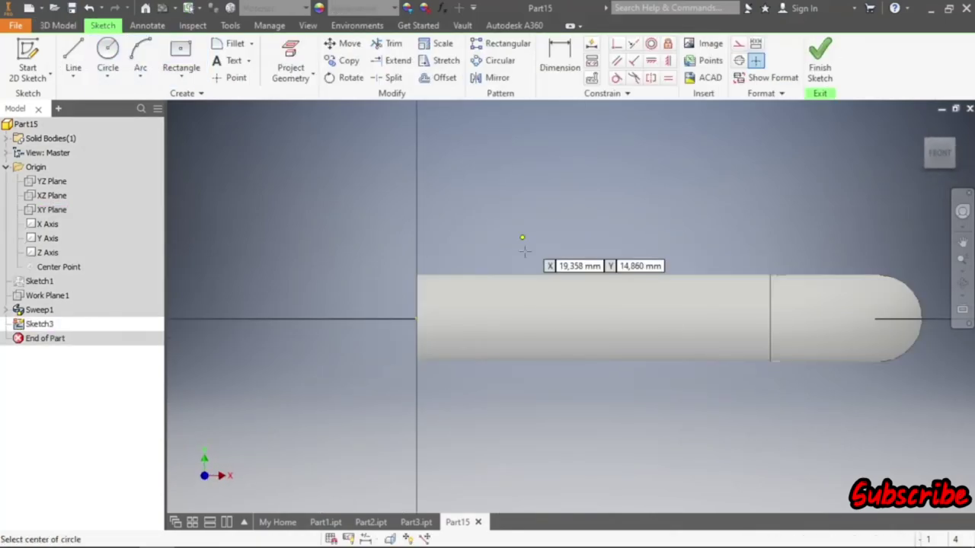
pyautogui.click(390, 539)
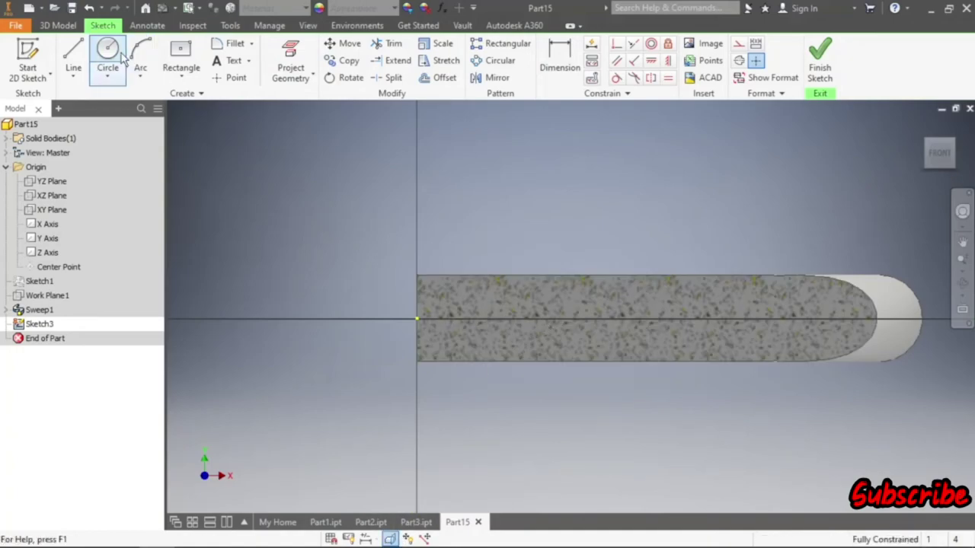
pyautogui.click(118, 60)
pyautogui.click(565, 319)
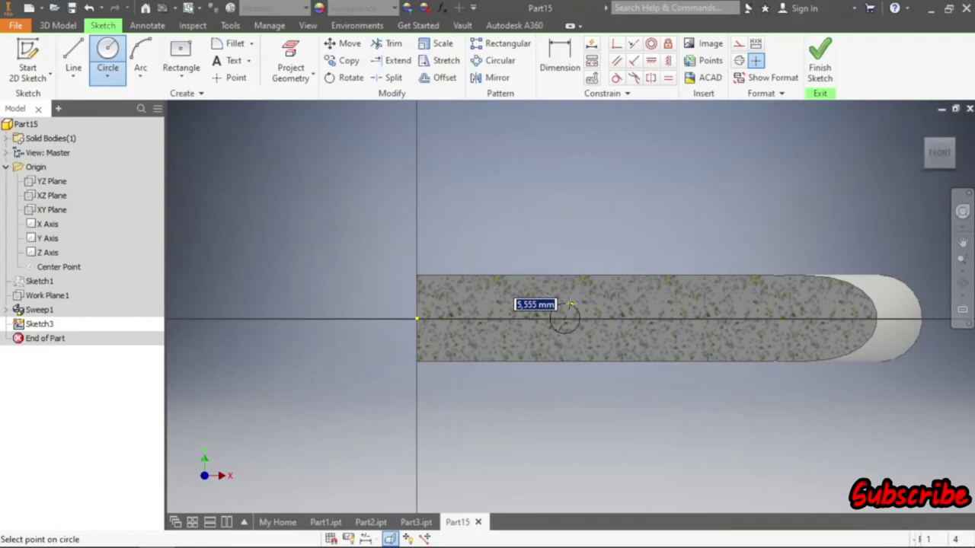
pyautogui.press('Return')
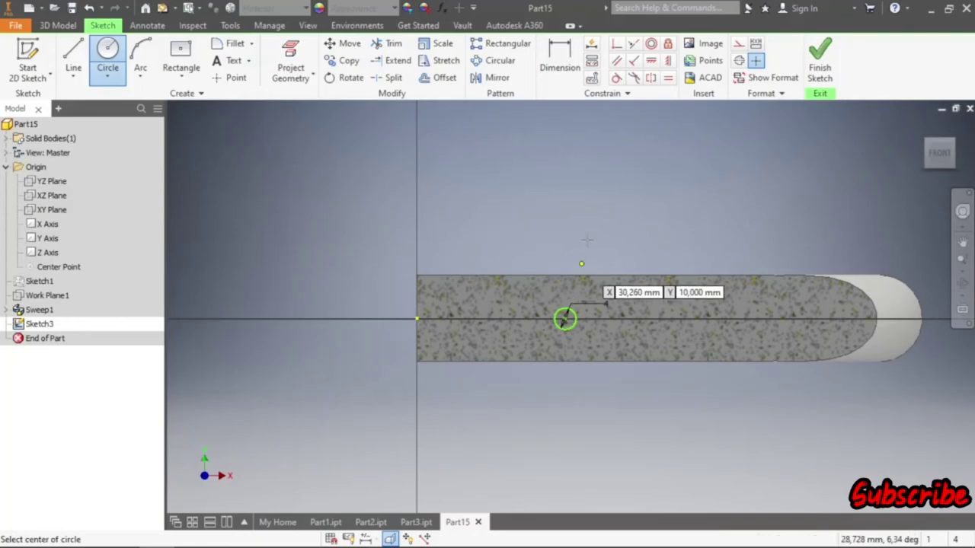
# - Dimension the circle centre 25 mm from the origin, align it horizontally, and finish the sketch
pyautogui.rightClick(609, 191)
pyautogui.click(561, 60)
pyautogui.click(562, 59)
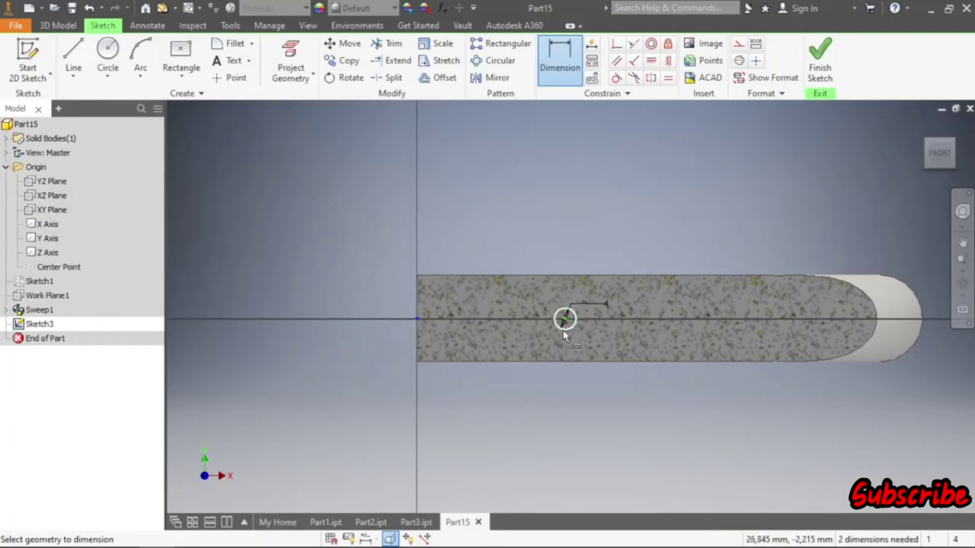
pyautogui.click(564, 318)
pyautogui.click(491, 237)
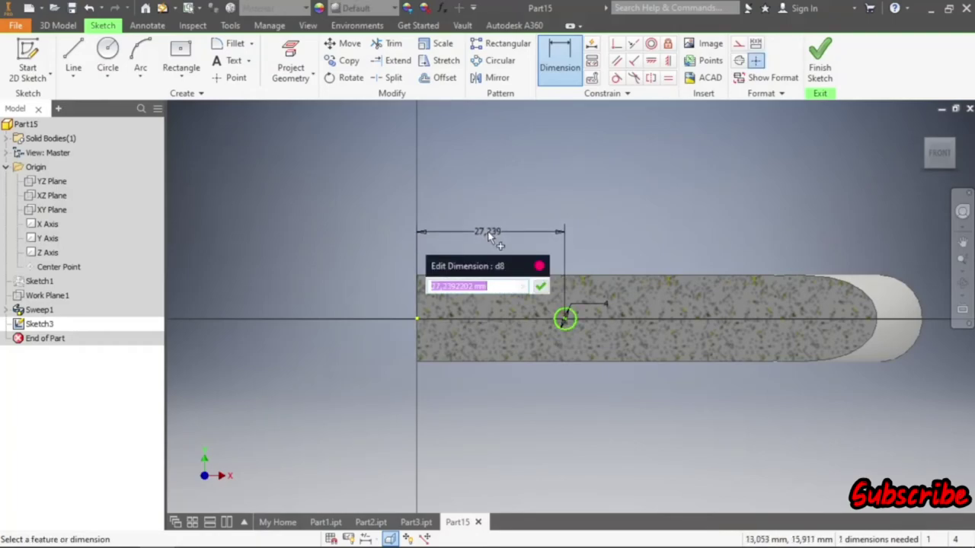
pyautogui.write('25')
pyautogui.press('Return')
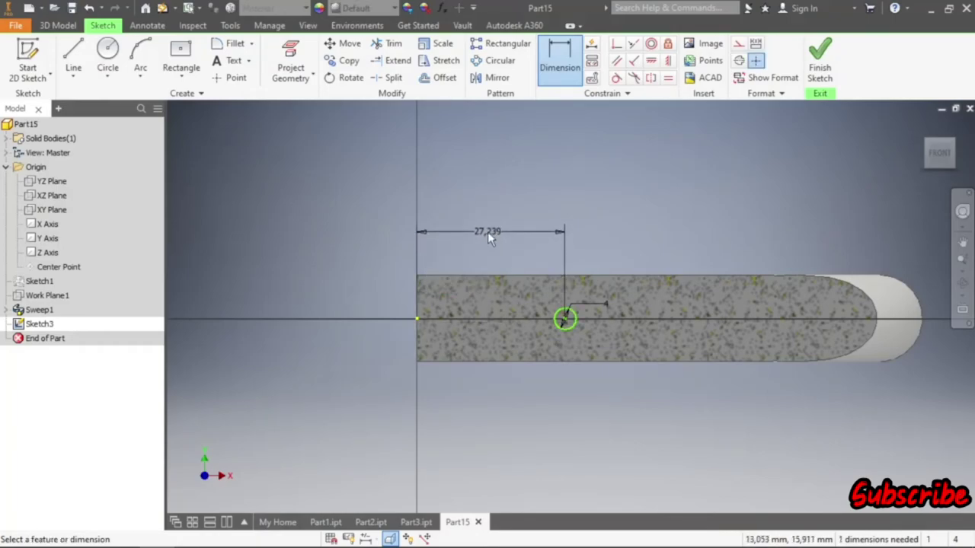
pyautogui.click(651, 60)
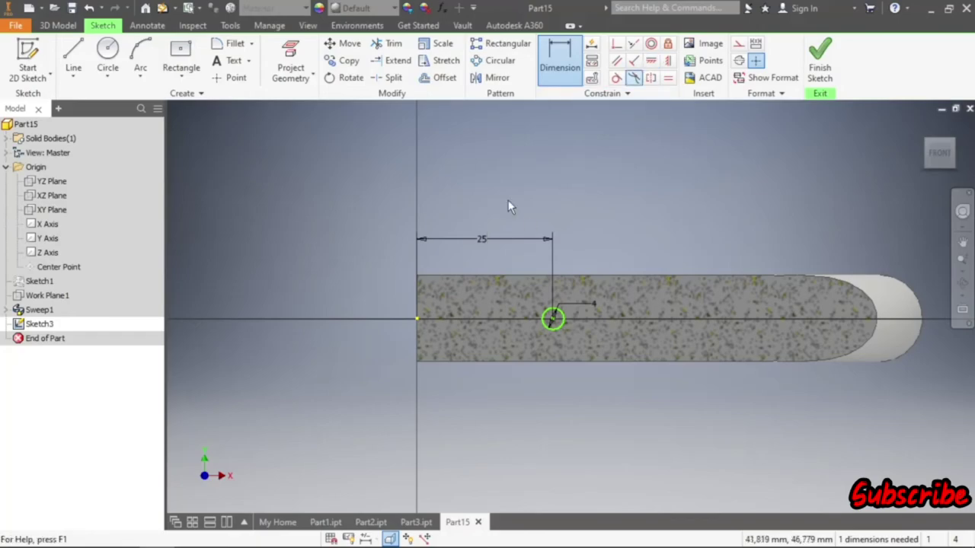
pyautogui.click(417, 319)
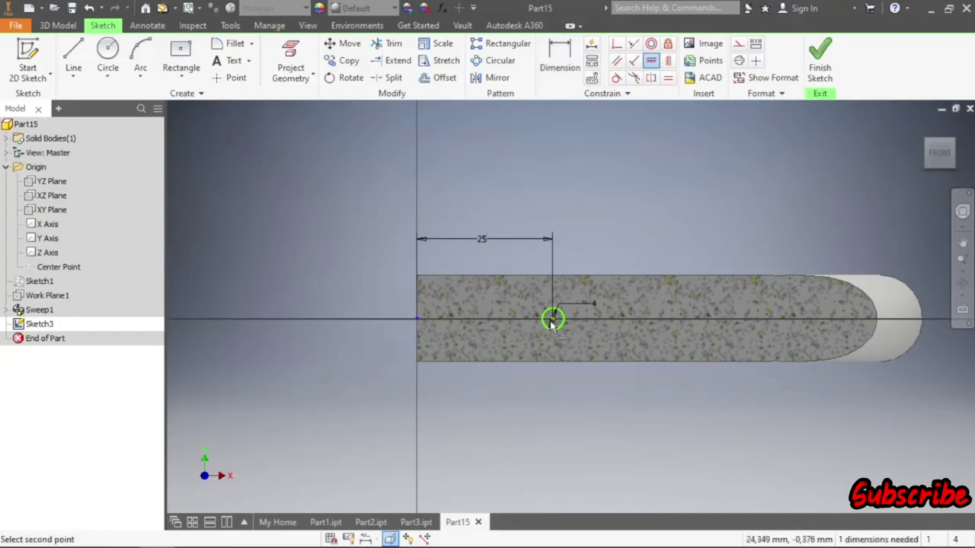
pyautogui.click(553, 321)
pyautogui.rightClick(623, 212)
pyautogui.click(674, 211)
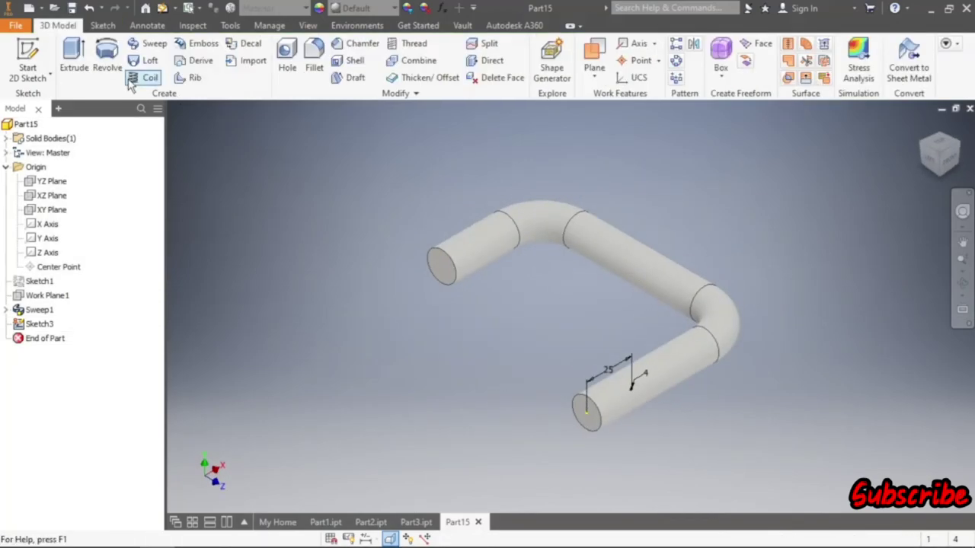
# - Cut the 4 mm circle through all of the tube to form the pin hole
pyautogui.click(74, 64)
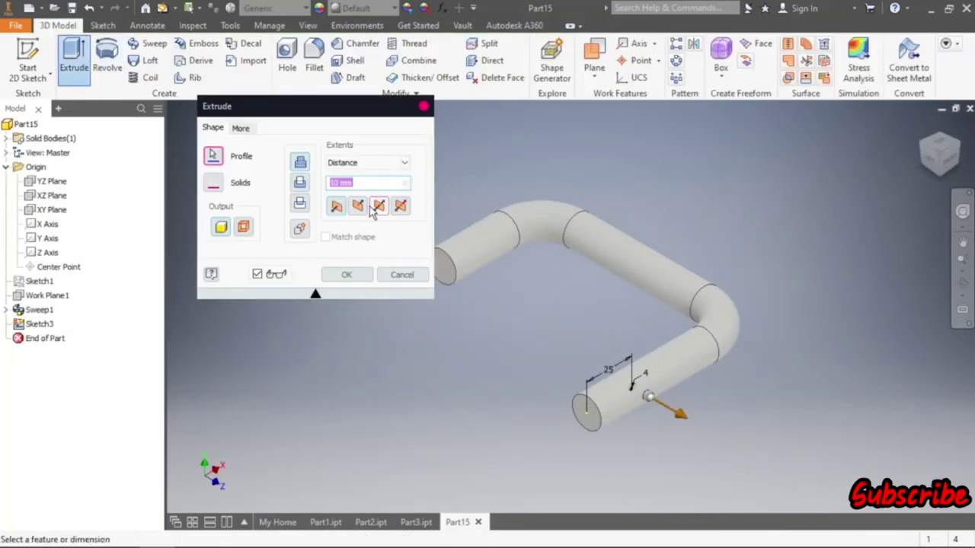
pyautogui.click(368, 162)
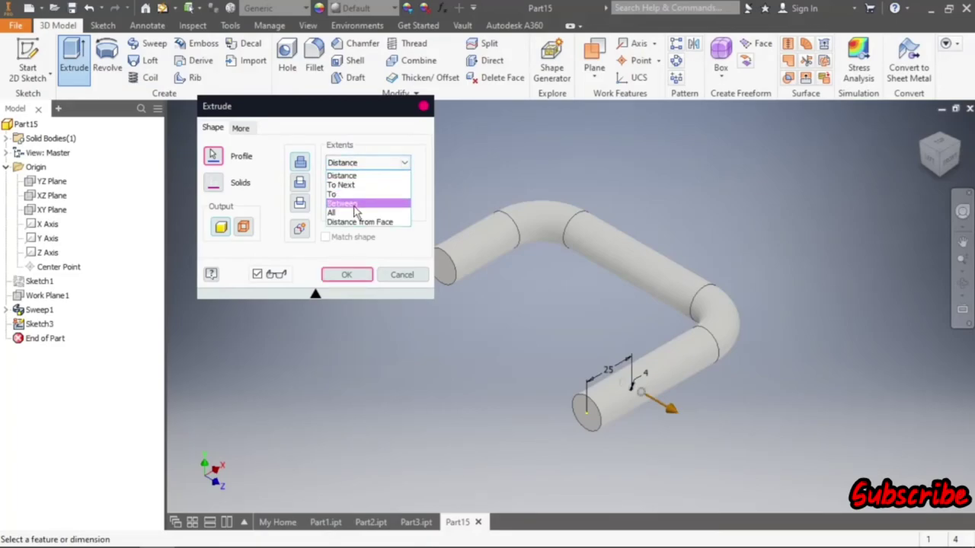
pyautogui.click(347, 209)
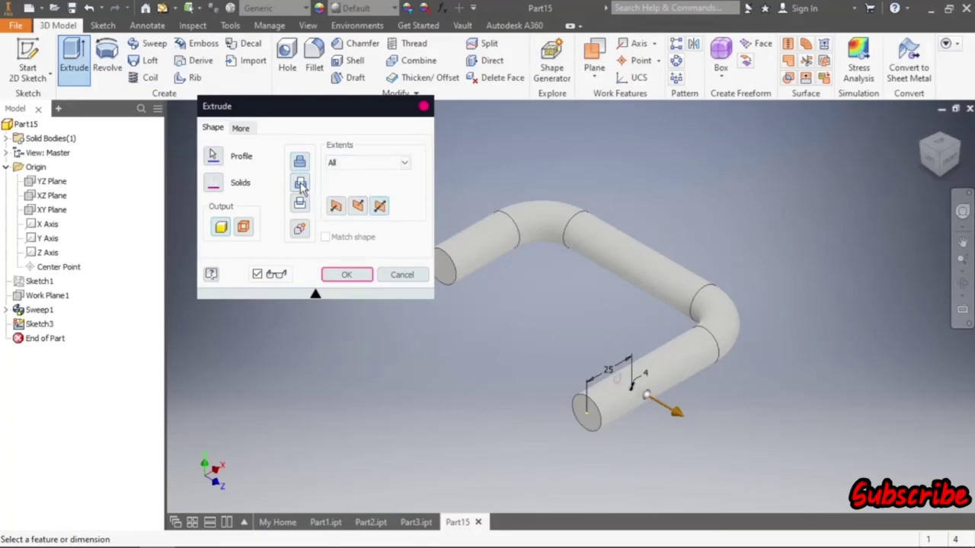
pyautogui.click(342, 277)
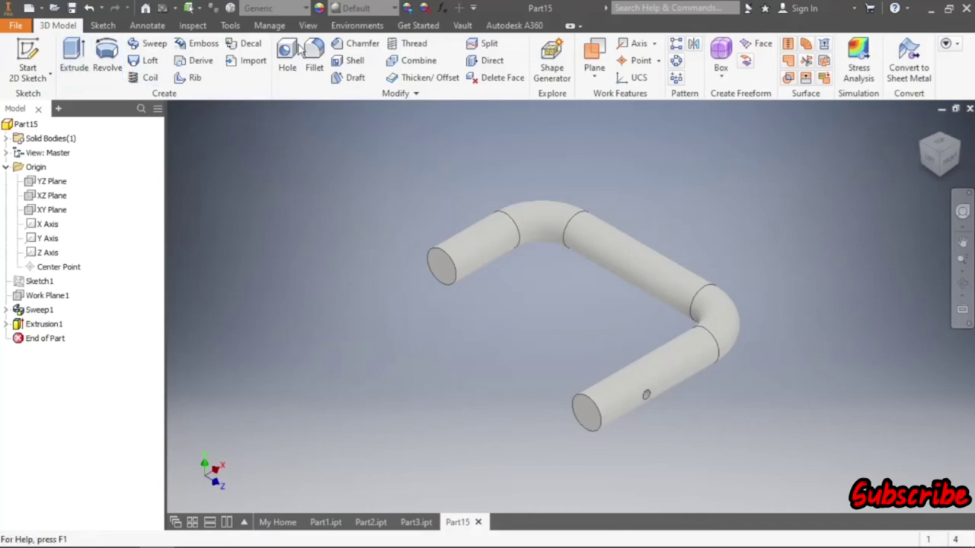
pyautogui.click(358, 43)
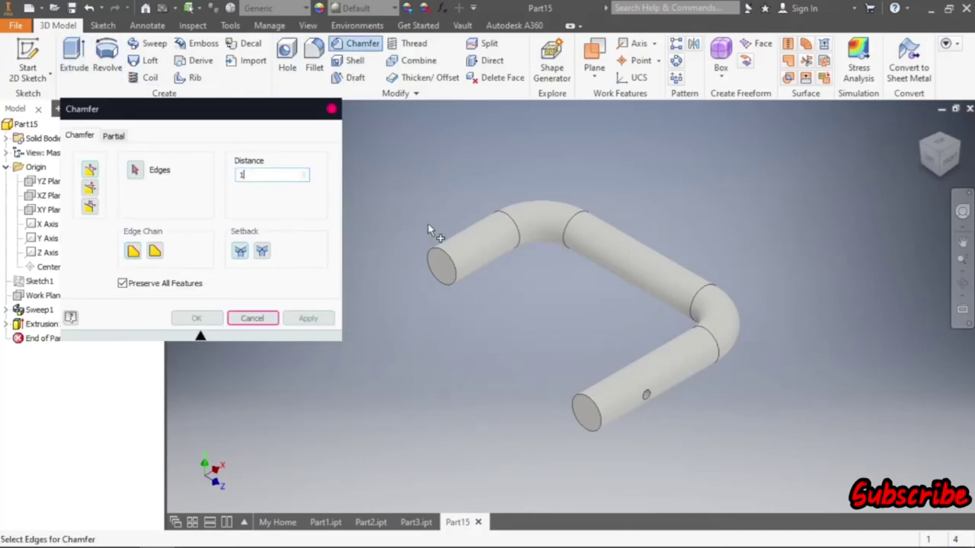
# - Chamfer the edges at both tube ends
pyautogui.click(445, 252)
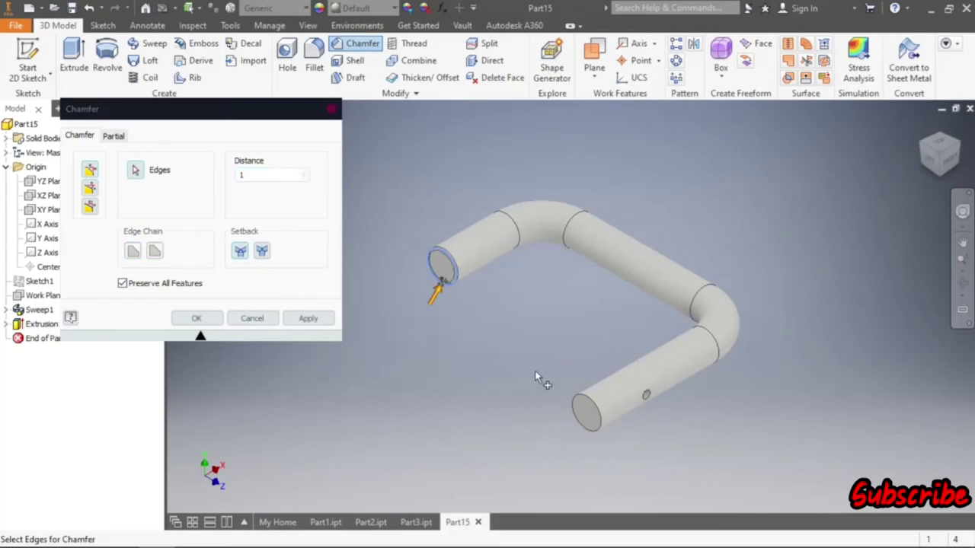
pyautogui.click(586, 398)
pyautogui.click(312, 318)
pyautogui.click(256, 319)
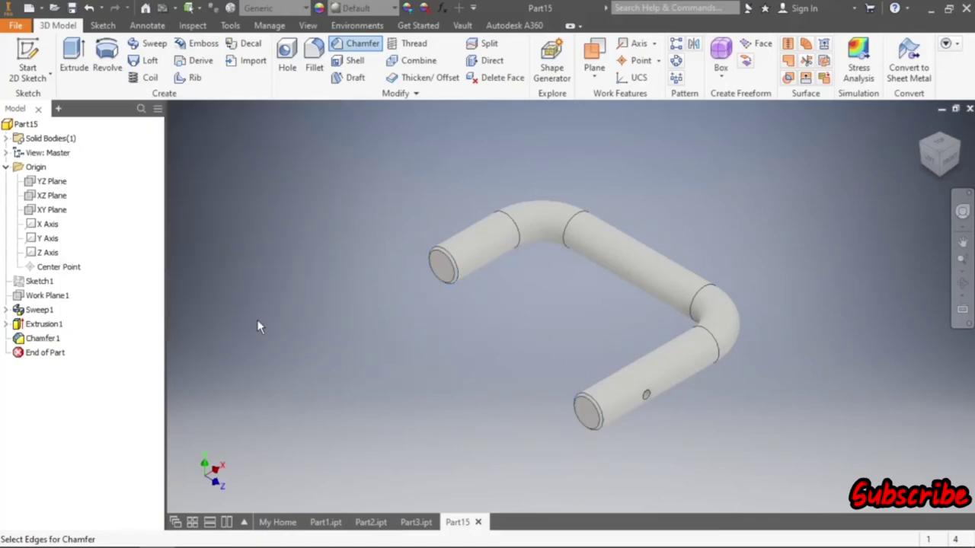
# - Save the part as Part4.ipt in the Jack Stand folder and start a new file
pyautogui.click(949, 153)
pyautogui.write('Part4.ipt')
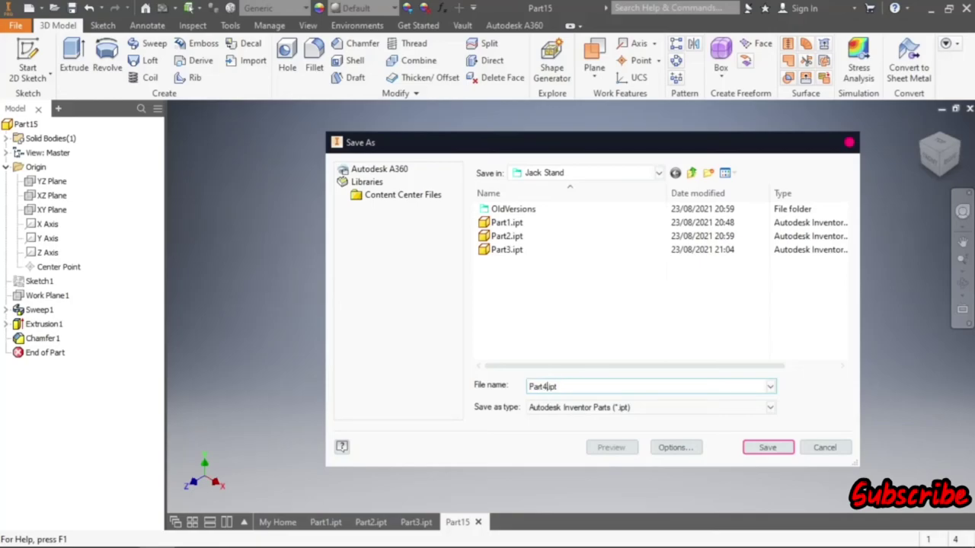
pyautogui.click(759, 448)
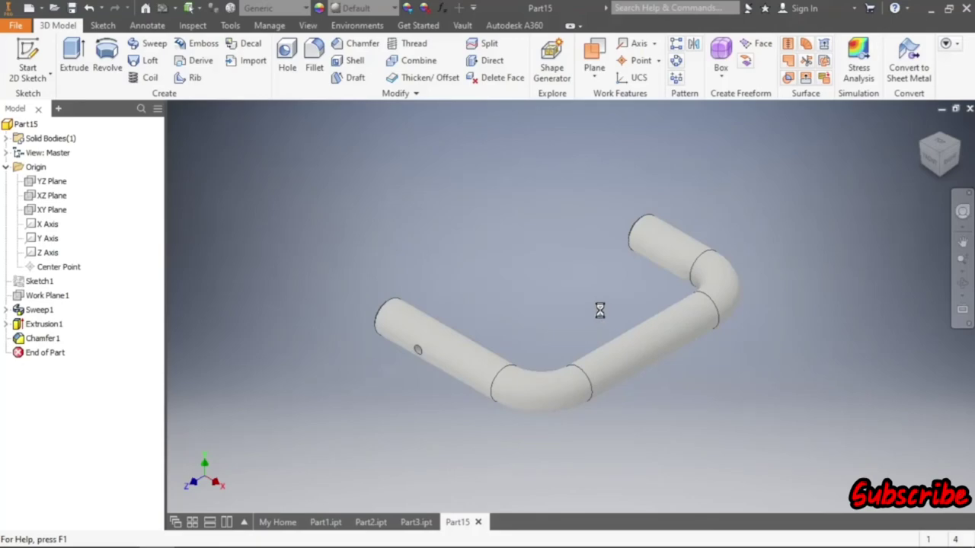
pyautogui.click(28, 8)
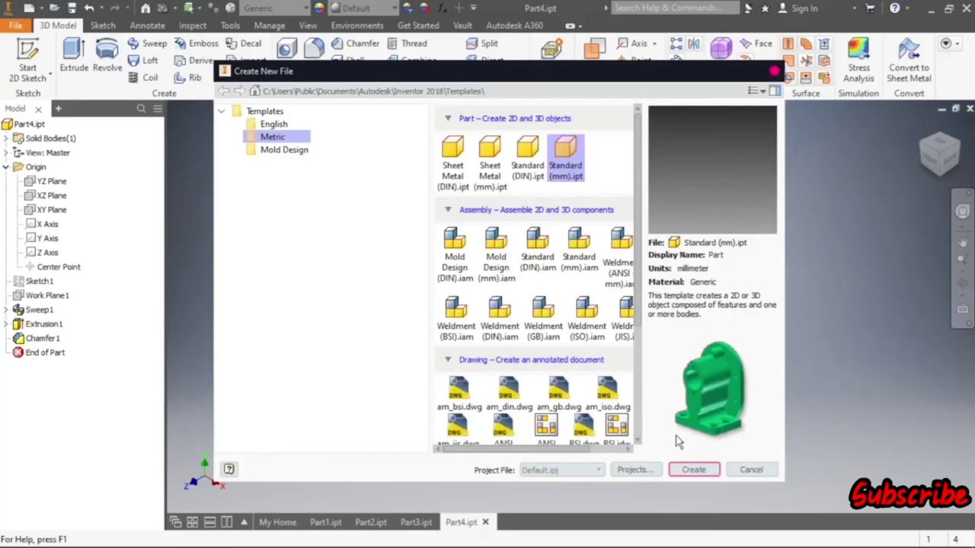
# - Create a new metric standard part and start a 2D sketch on the XY Plane
pyautogui.click(693, 469)
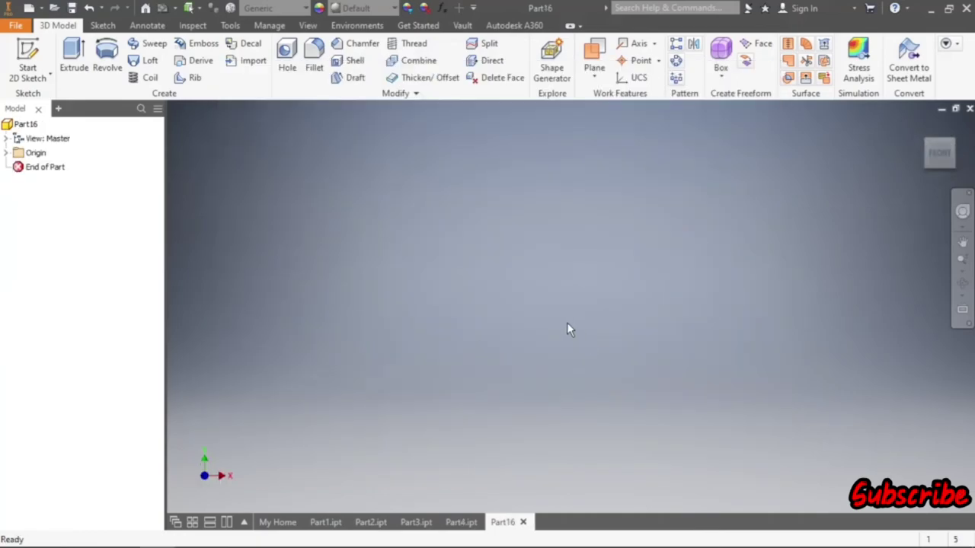
pyautogui.click(28, 55)
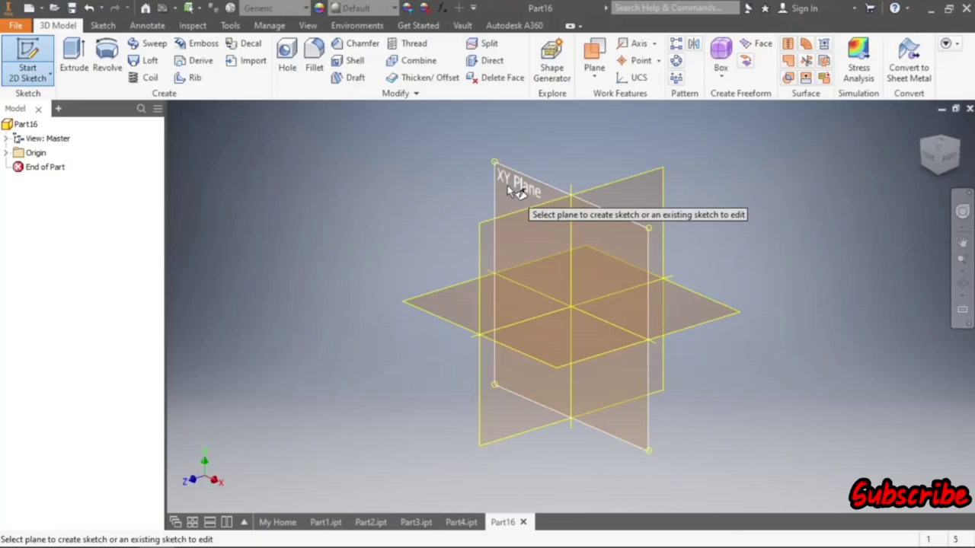
pyautogui.click(507, 186)
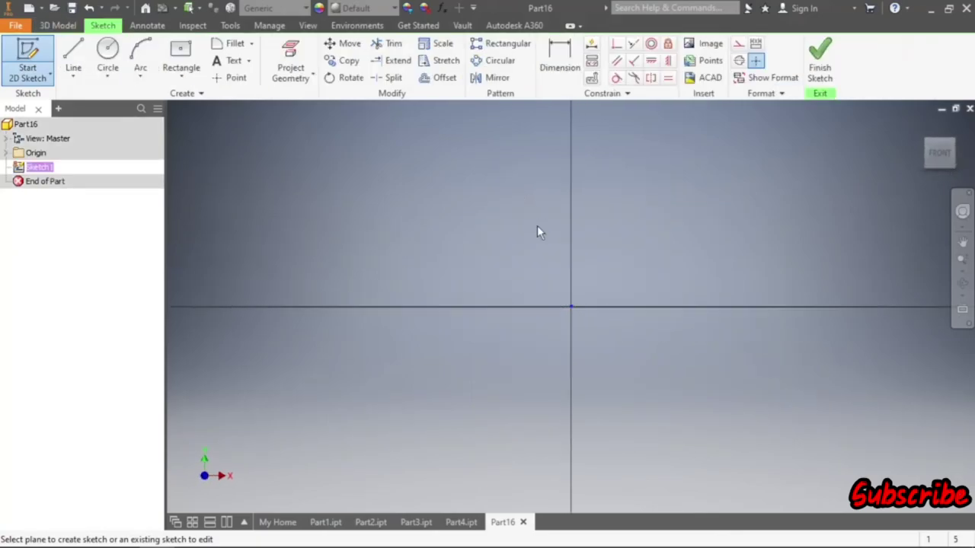
# - Draw a 16 mm diameter circle centred on the sketch origin
pyautogui.click(107, 51)
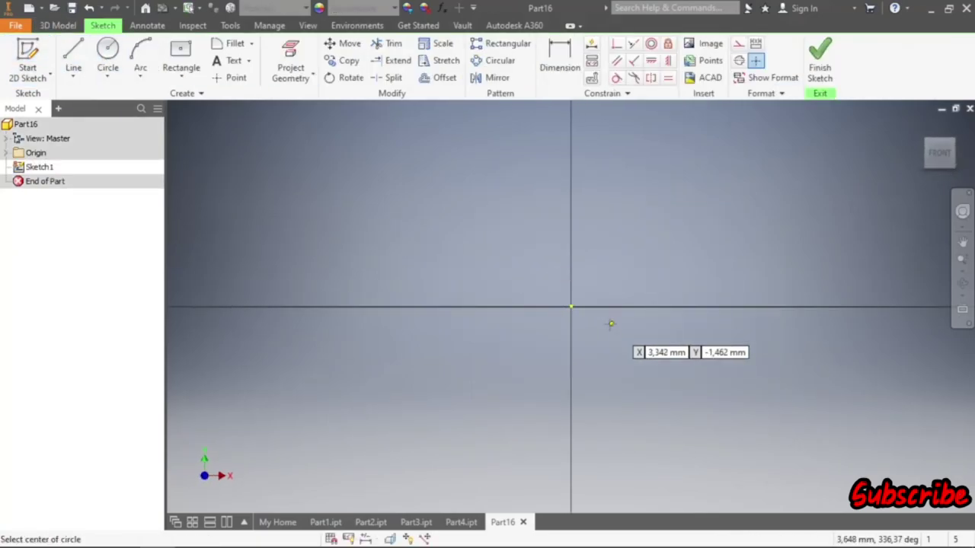
pyautogui.click(572, 307)
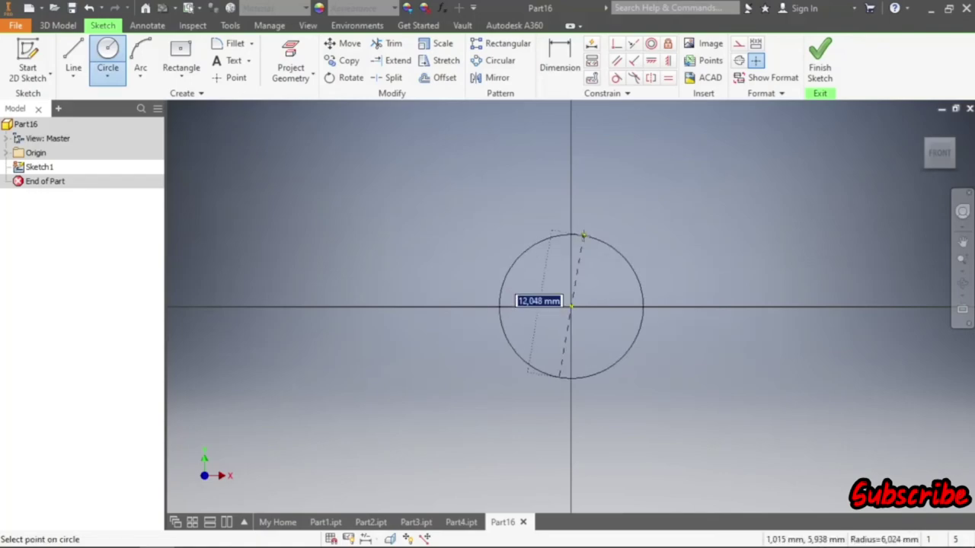
pyautogui.write('16')
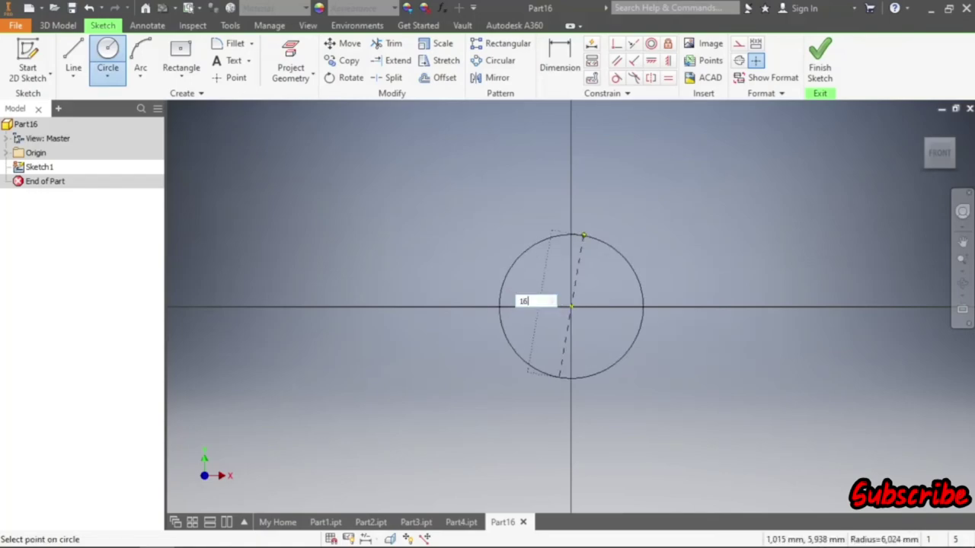
pyautogui.press('Return')
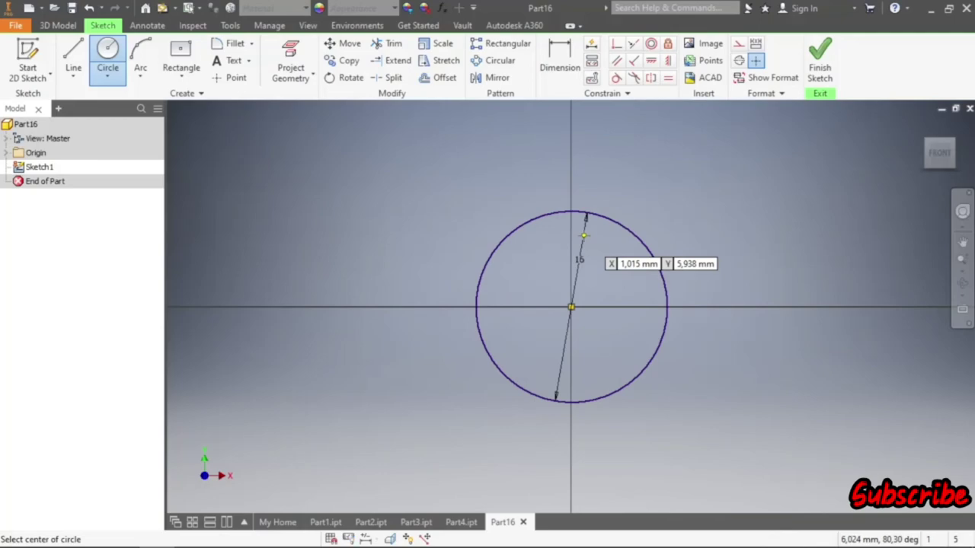
# - Offset the circle 5 mm outward into a concentric ring, return to home view, and finish the sketch
pyautogui.click(445, 77)
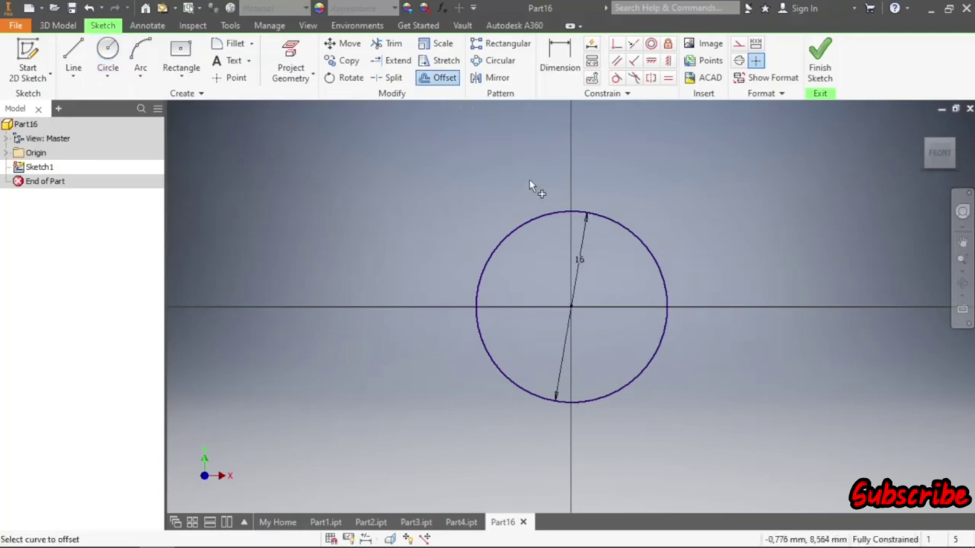
pyautogui.click(549, 213)
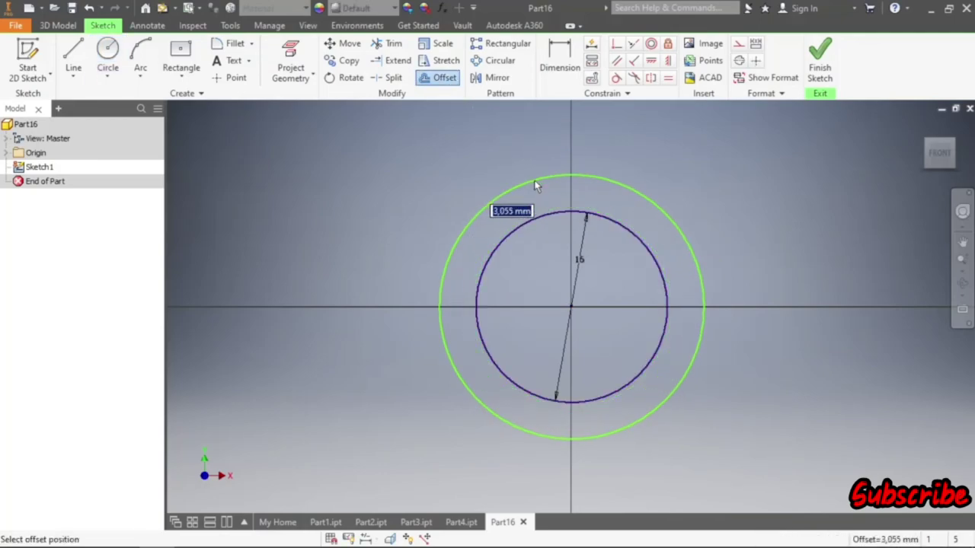
pyautogui.write('5')
pyautogui.press('Return')
pyautogui.rightClick(742, 174)
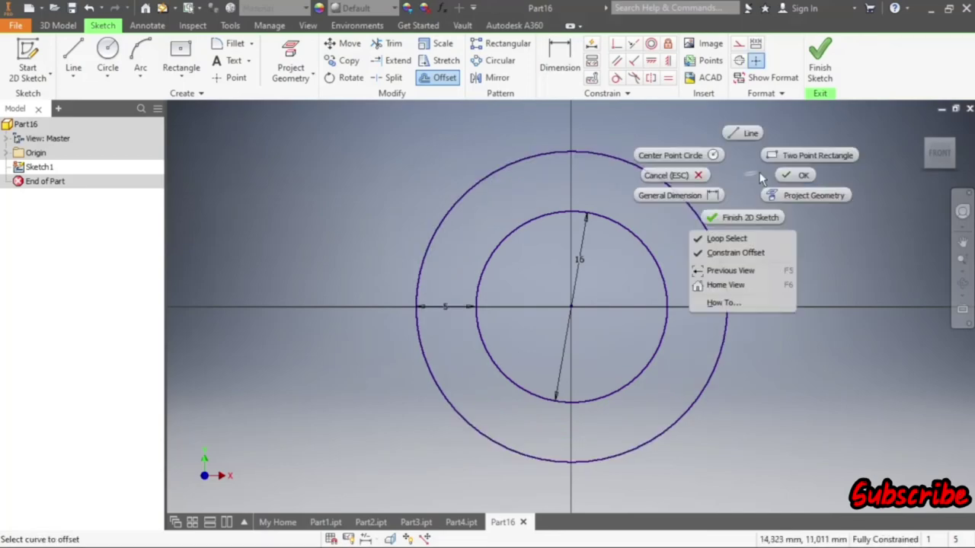
pyautogui.click(796, 175)
pyautogui.press('F6')
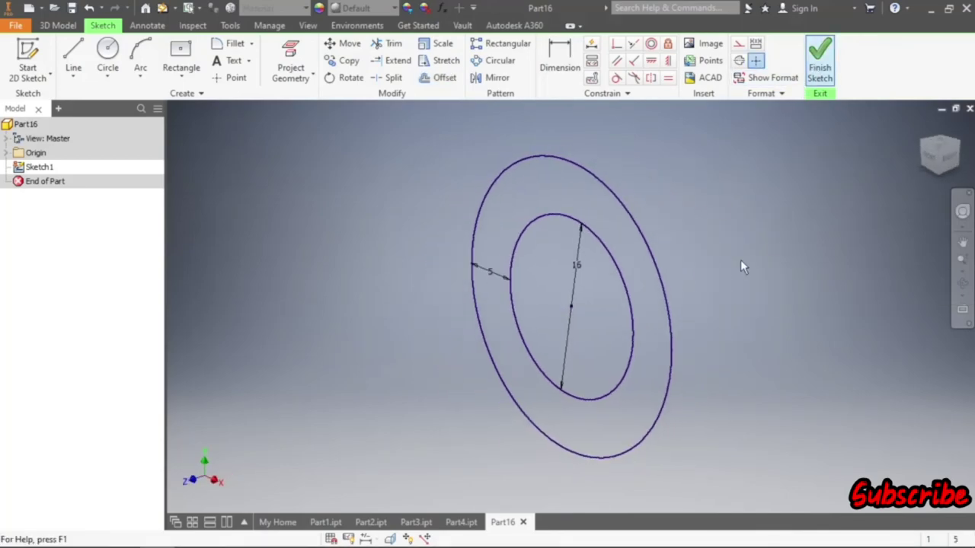
pyautogui.moveTo(740, 266); pyautogui.dragTo(582, 268, button='right')
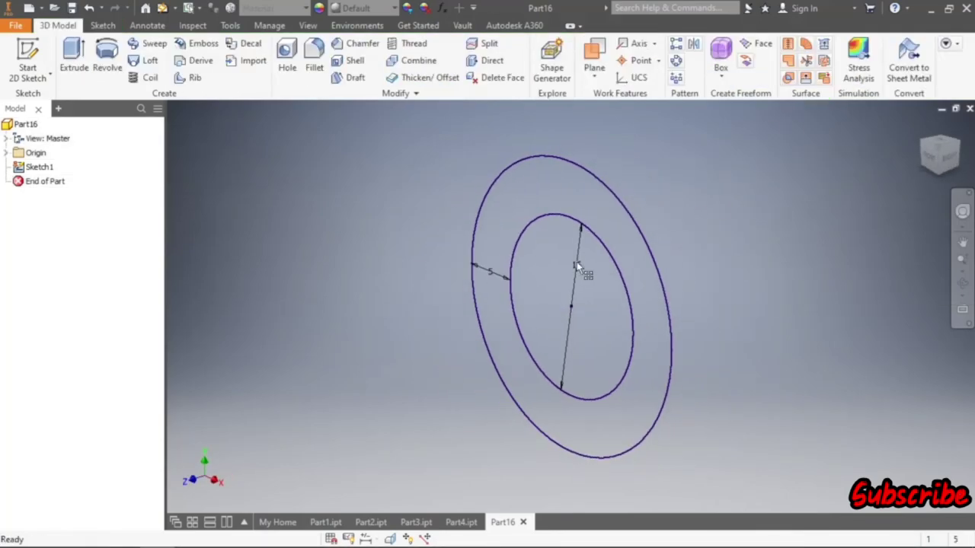
# - Extrude the ring profile symmetrically 36 mm into a hollow sleeve
pyautogui.click(73, 61)
pyautogui.click(530, 203)
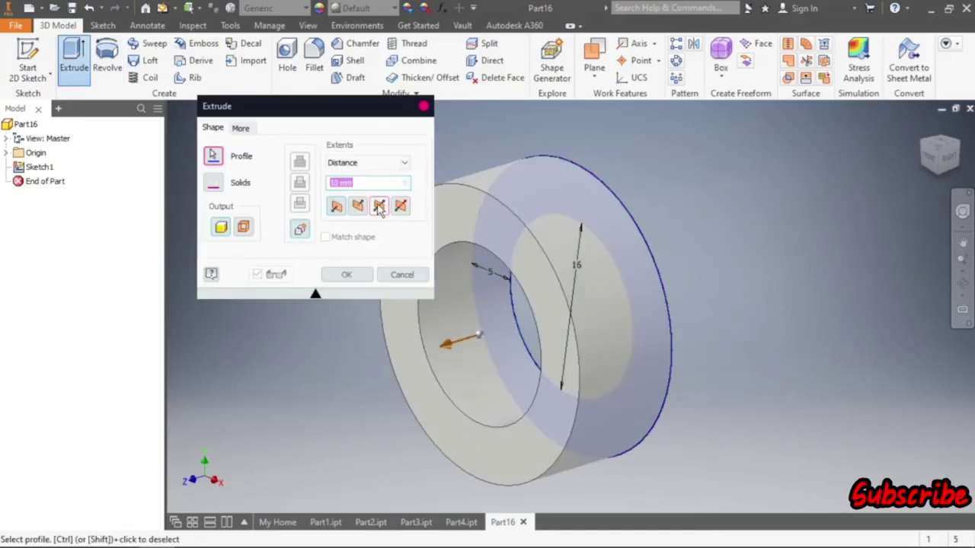
pyautogui.click(379, 205)
pyautogui.click(356, 183)
pyautogui.write('36')
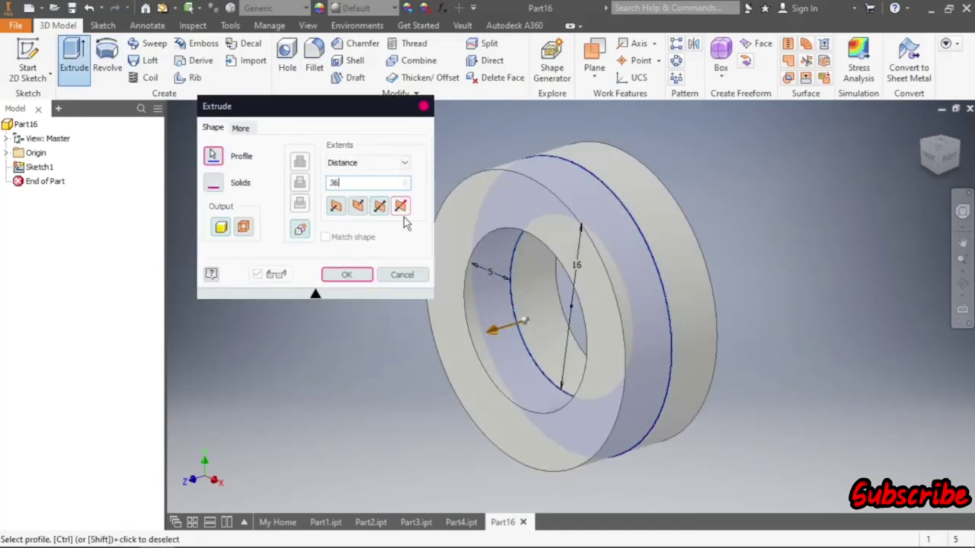
pyautogui.click(347, 274)
pyautogui.scroll(-3, 542, 292)
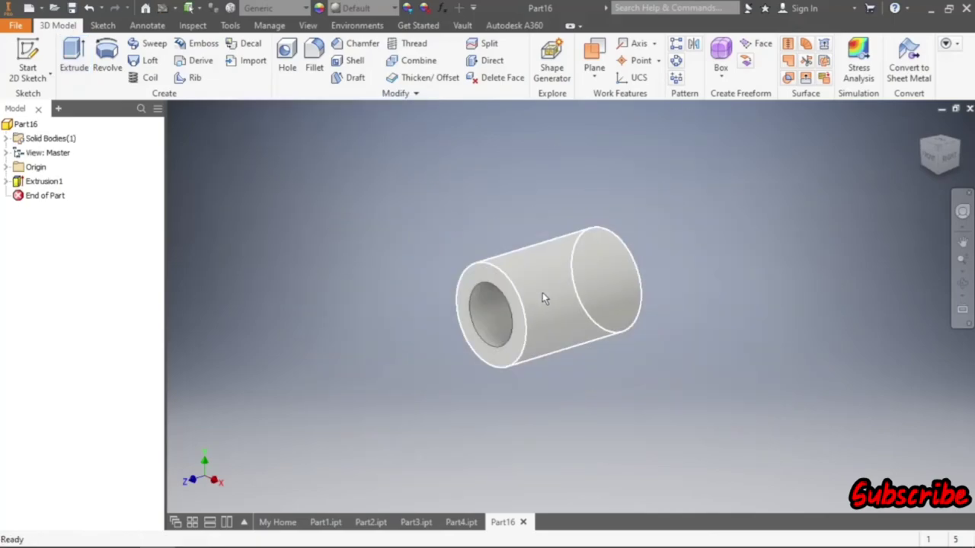
pyautogui.click(6, 168)
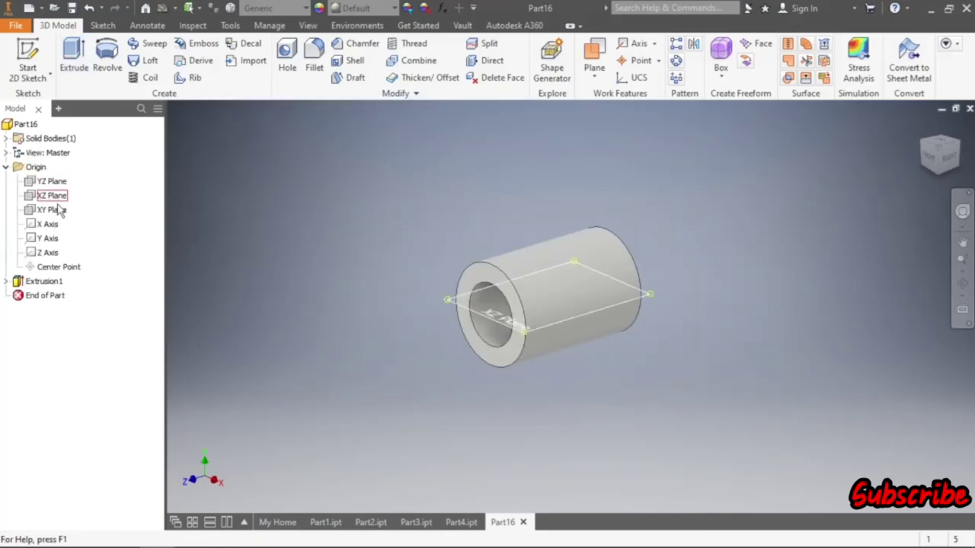
# - Create Sketch2 on the Origin XY Plane, facing the sleeve's ring end
pyautogui.click(52, 209)
pyautogui.click(567, 296)
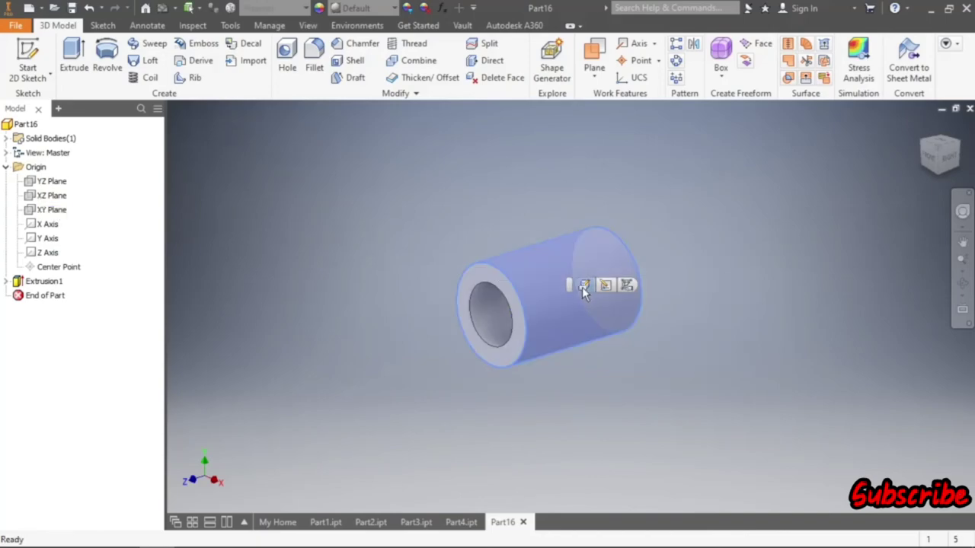
pyautogui.click(59, 212)
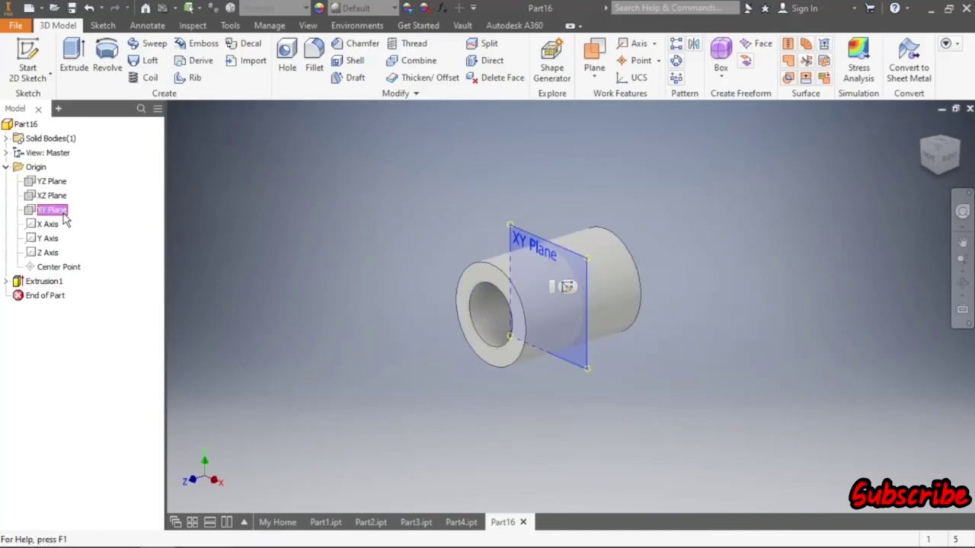
pyautogui.click(567, 289)
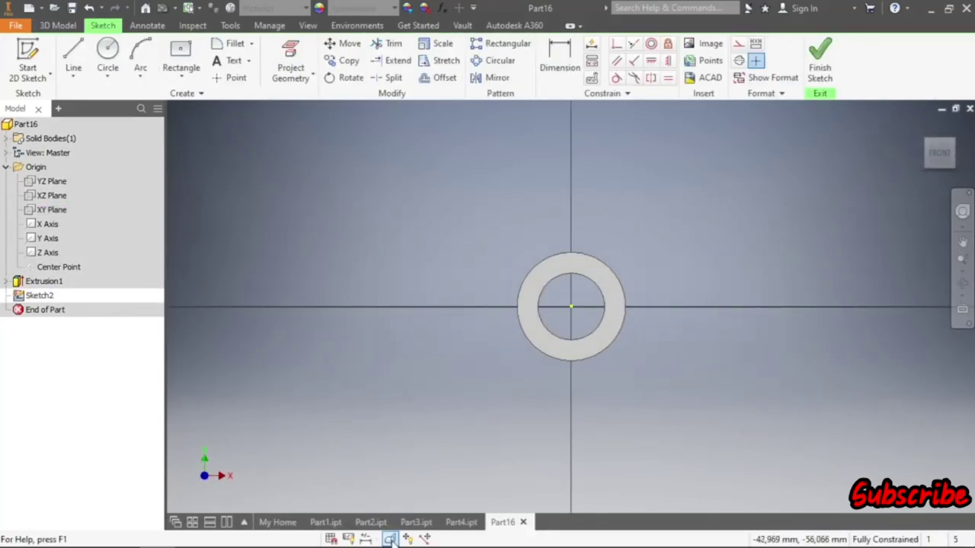
pyautogui.scroll(-3, 585, 264)
pyautogui.scroll(2, 608, 264)
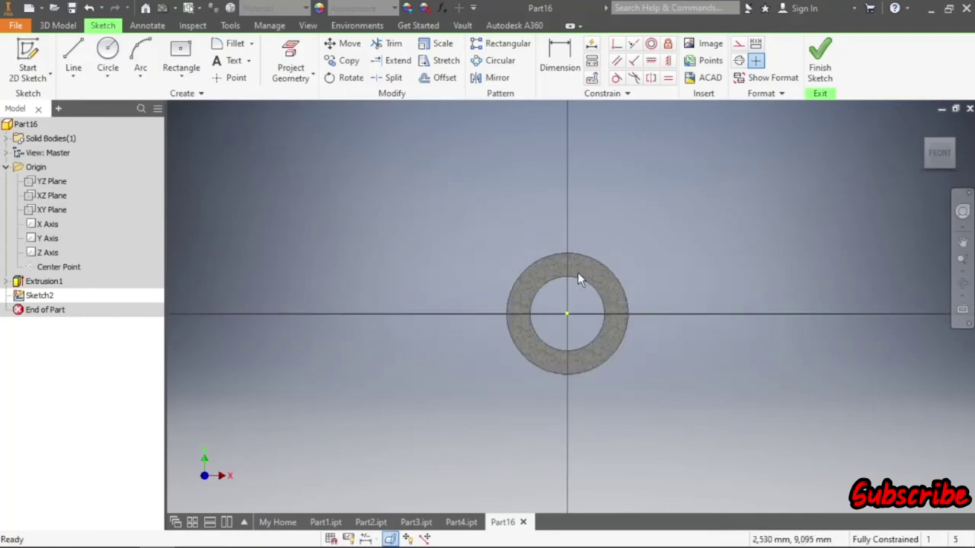
pyautogui.scroll(-3, 578, 272)
# - Project the tube's outer circle and draw a 29 mm line above the ring
pyautogui.click(289, 73)
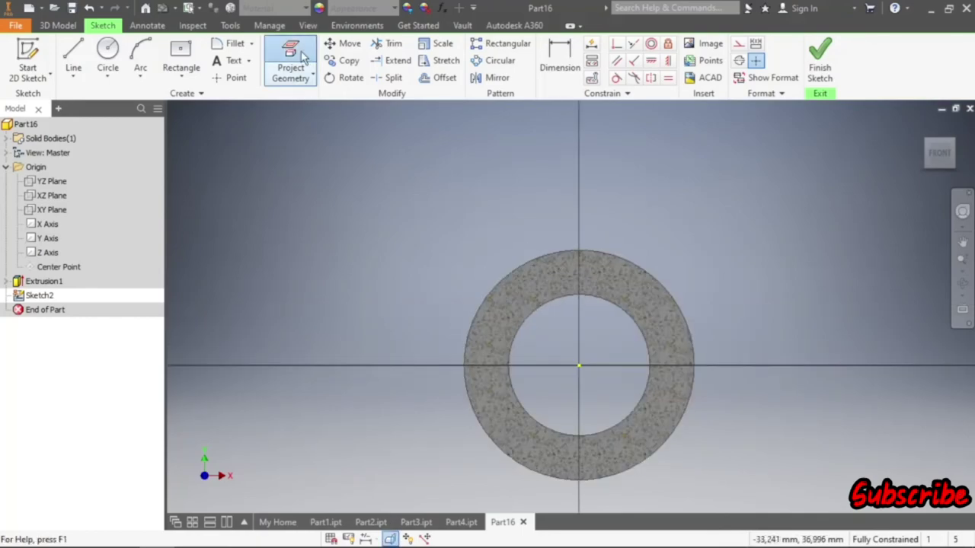
pyautogui.click(504, 274)
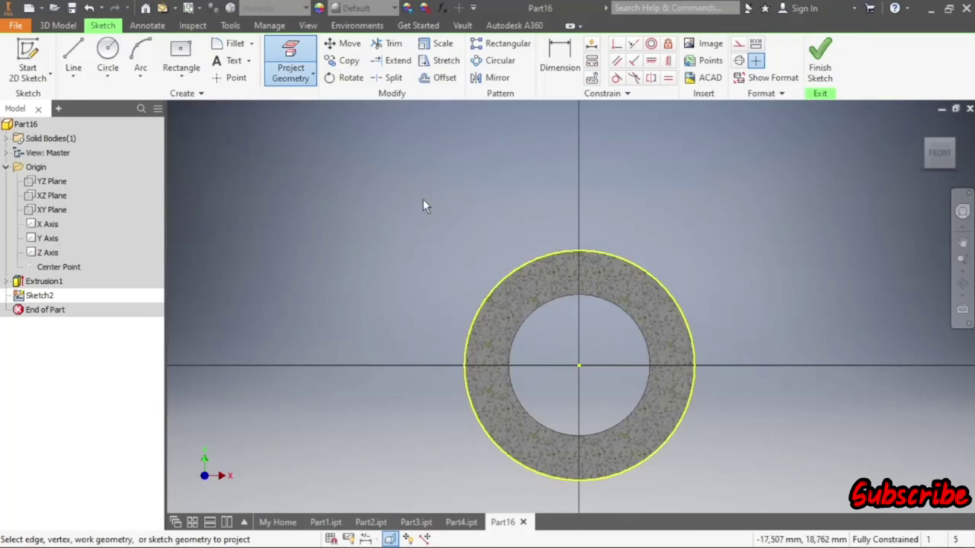
pyautogui.click(74, 54)
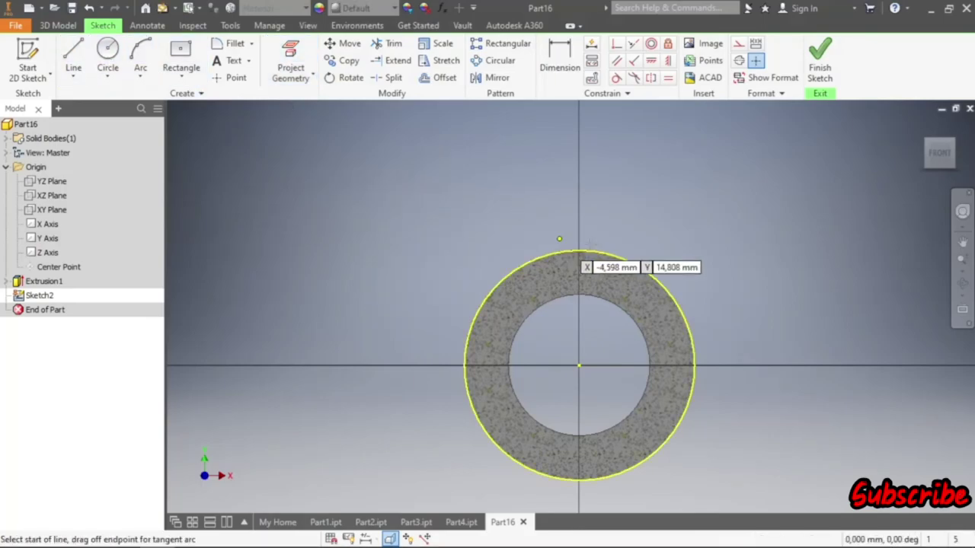
pyautogui.click(638, 235)
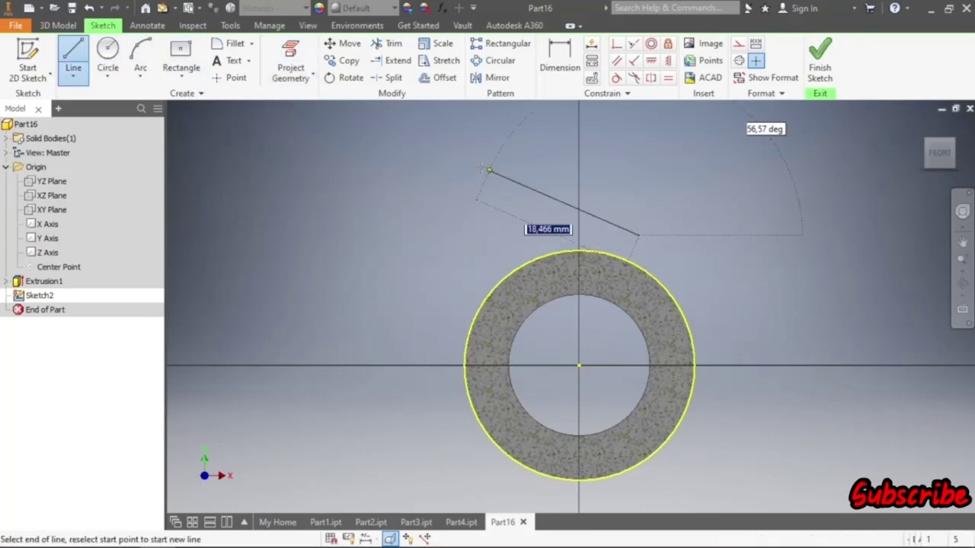
pyautogui.write('29')
pyautogui.press('Tab')
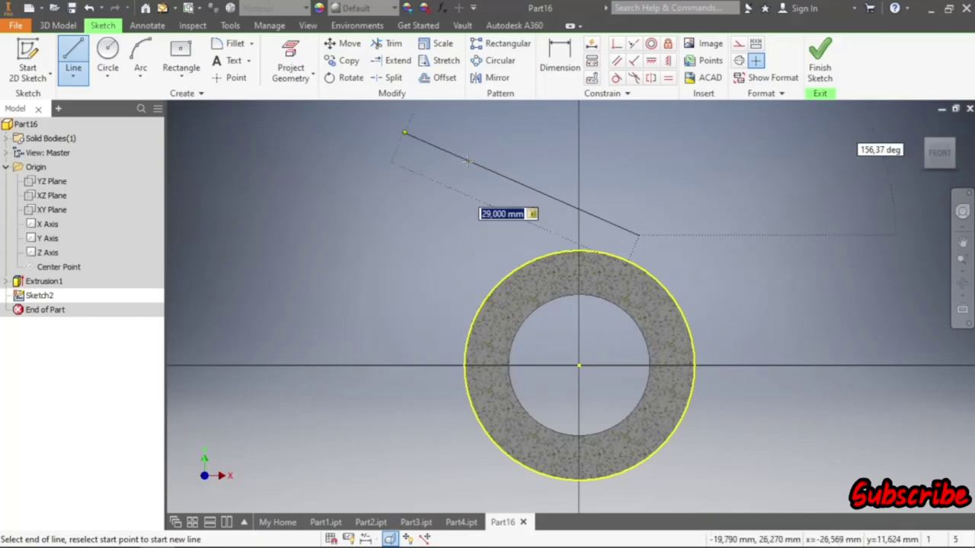
pyautogui.press('Return')
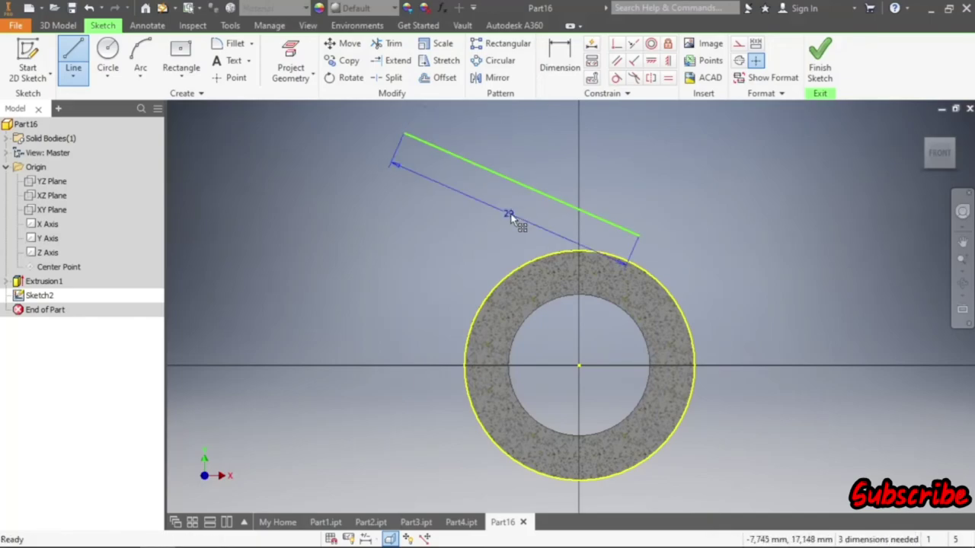
pyautogui.moveTo(508, 213); pyautogui.dragTo(540, 163)
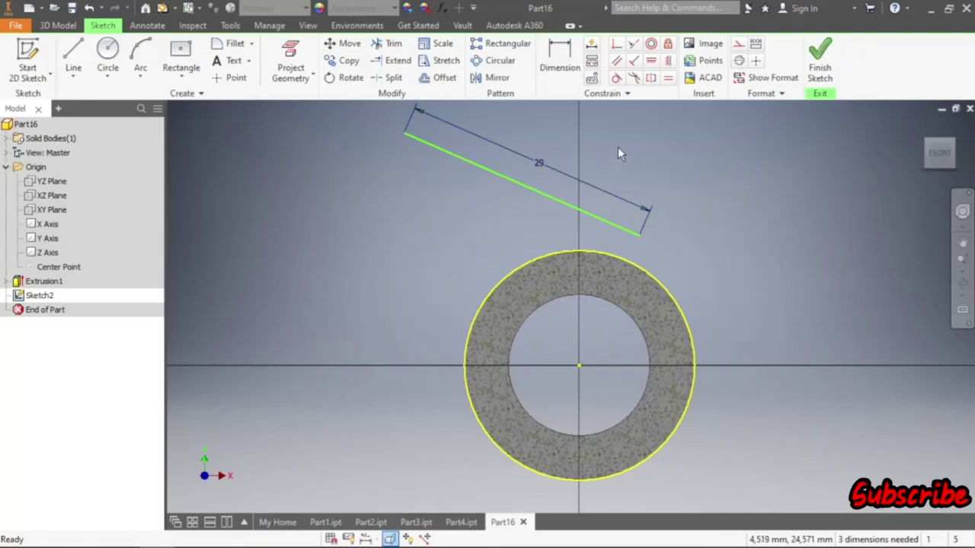
# - Constrain the 29 mm line tangent to the outer circle with its end coincident on it
pyautogui.click(615, 77)
pyautogui.click(584, 211)
pyautogui.click(603, 260)
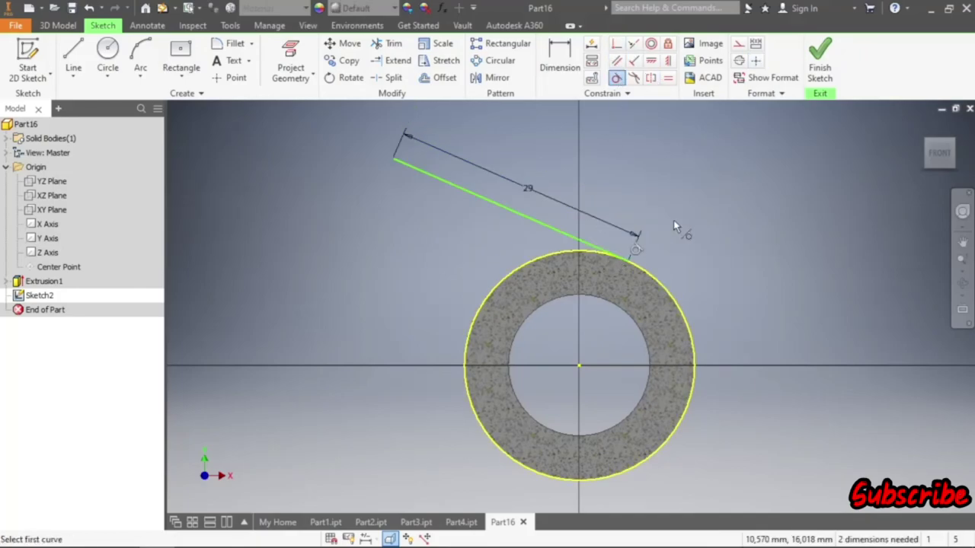
pyautogui.click(616, 44)
pyautogui.scroll(5, 634, 255)
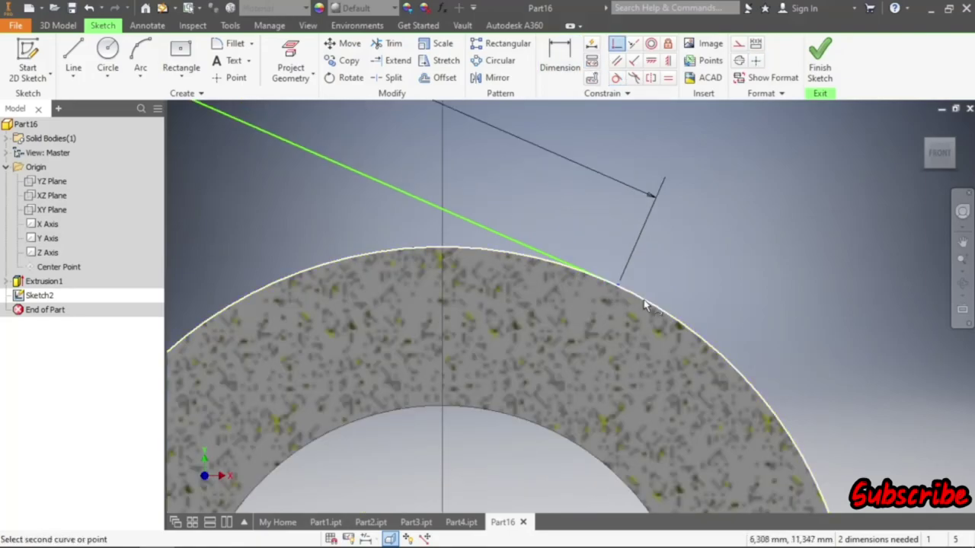
pyautogui.click(644, 306)
pyautogui.rightClick(717, 205)
pyautogui.click(687, 203)
pyautogui.scroll(-5, 670, 233)
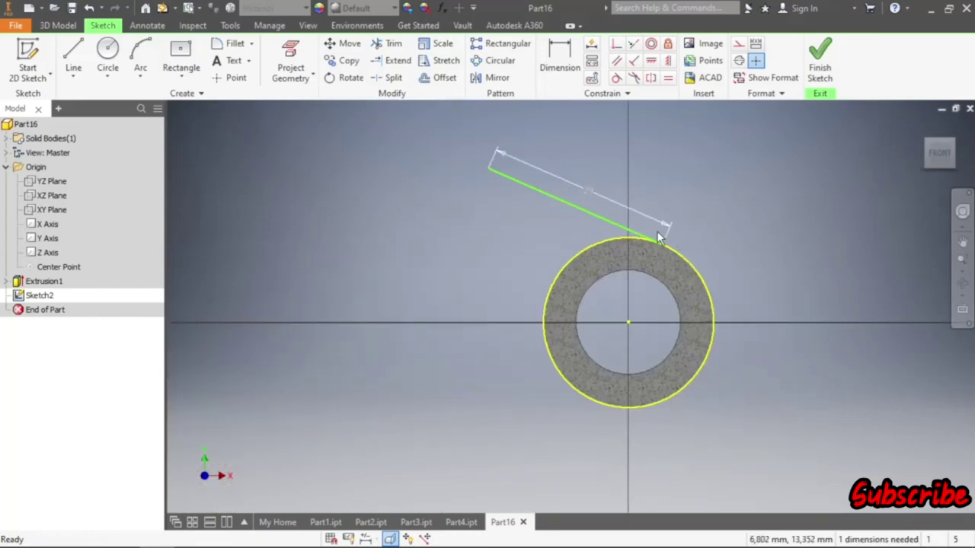
# - Draw a short horizontal construction line leftward from the tangent point
pyautogui.click(73, 61)
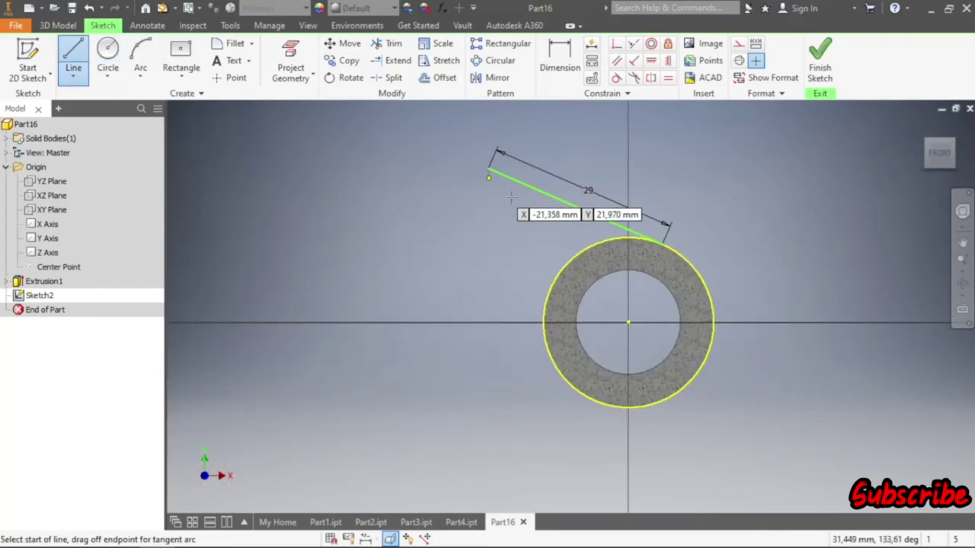
pyautogui.click(628, 237)
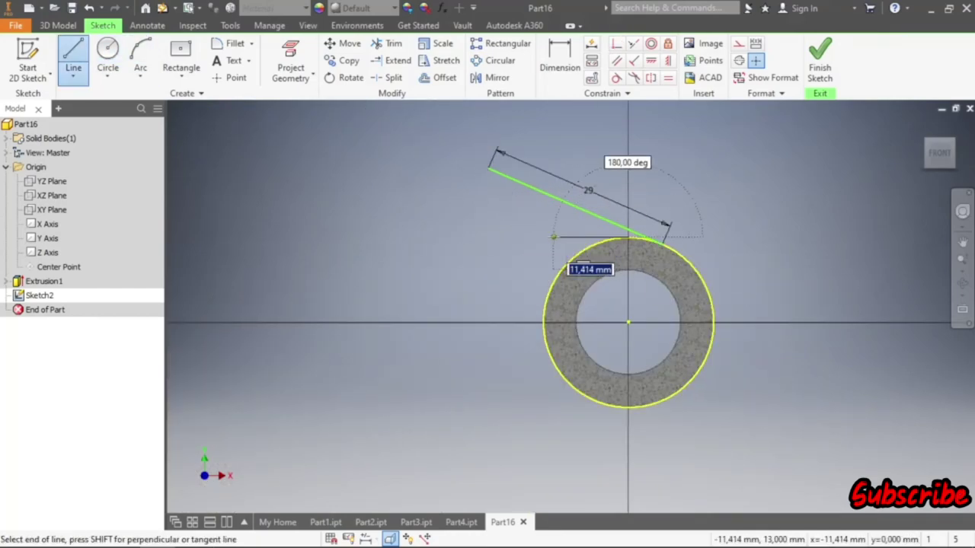
pyautogui.click(554, 237)
pyautogui.press('Escape')
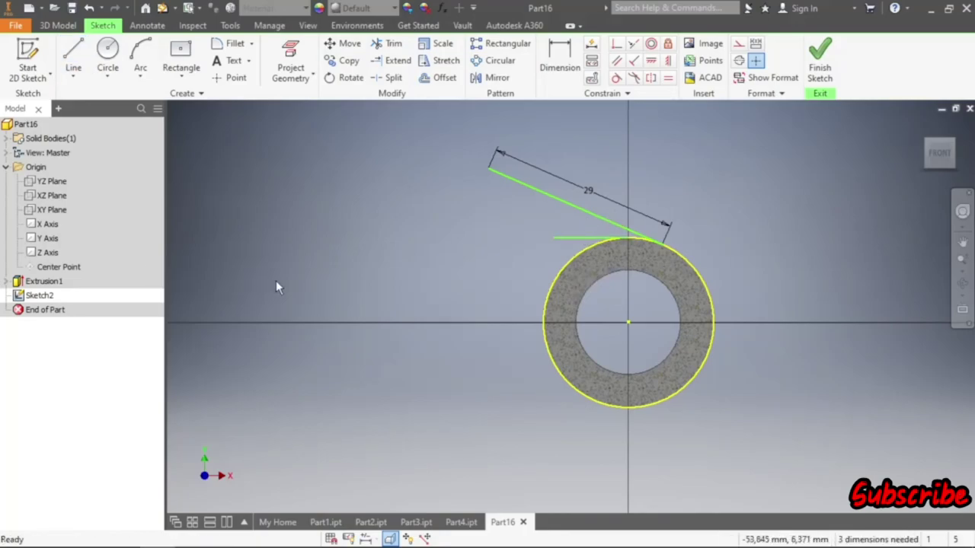
pyautogui.click(561, 238)
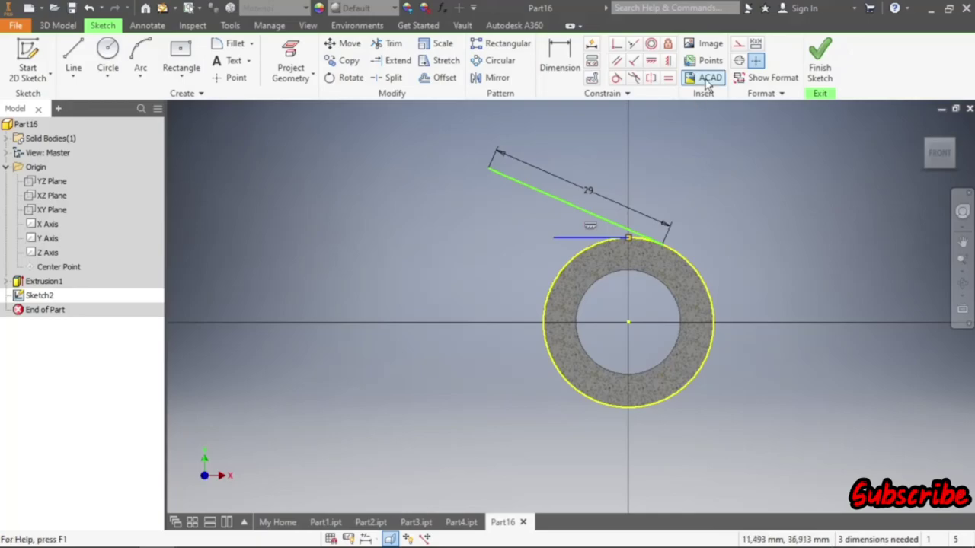
pyautogui.click(739, 44)
pyautogui.click(734, 150)
# - Dimension the slanted line at 12 degrees from the horizontal construction line
pyautogui.press('d')
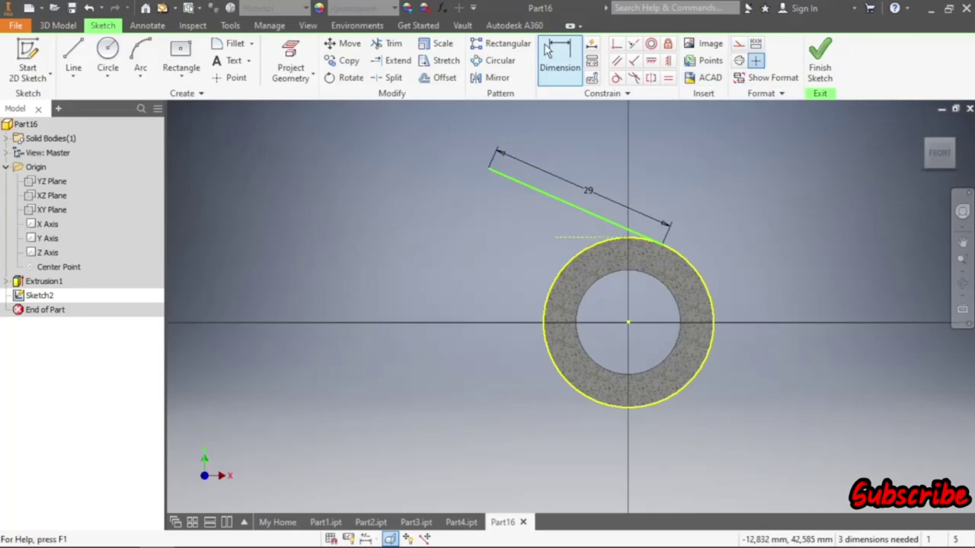
pyautogui.click(590, 238)
pyautogui.click(593, 216)
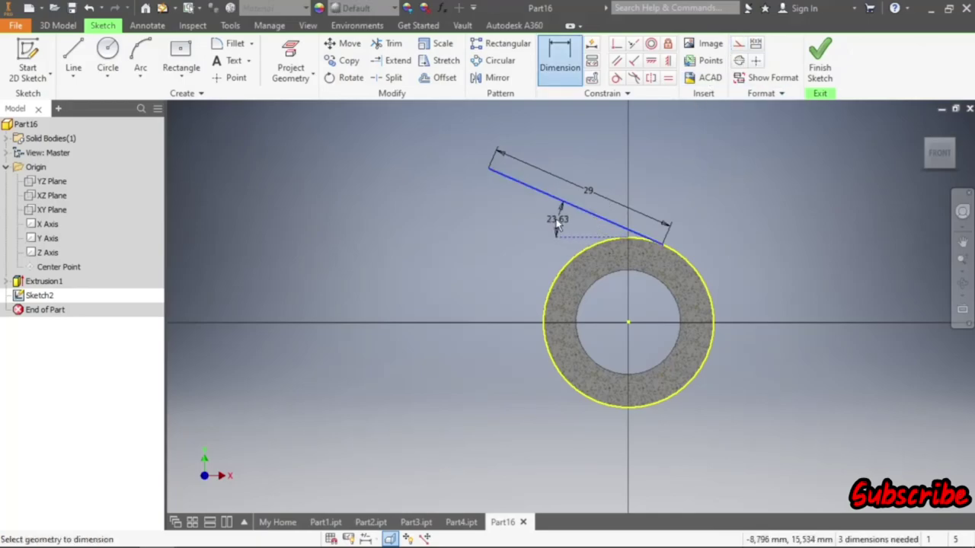
pyautogui.click(552, 214)
pyautogui.write('12')
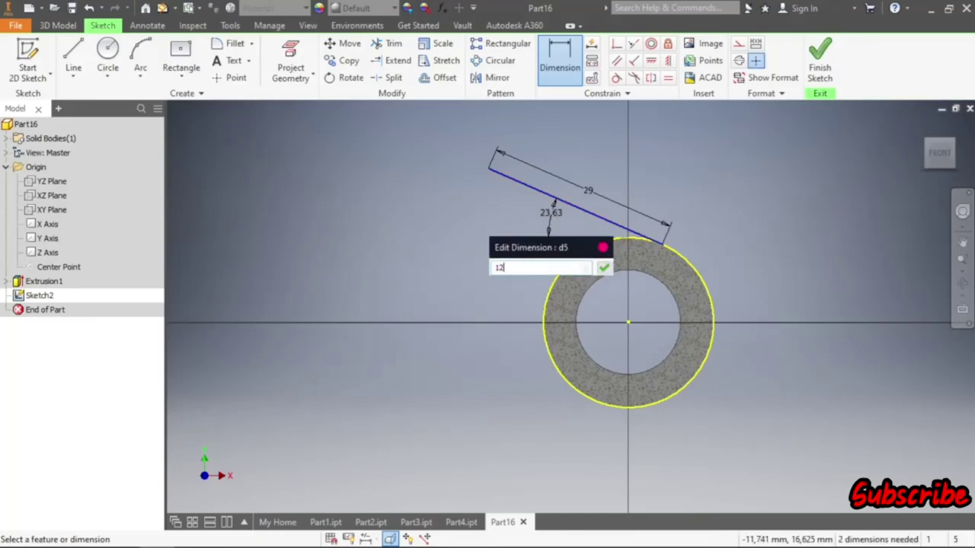
pyautogui.press('Return')
pyautogui.scroll(5, 541, 212)
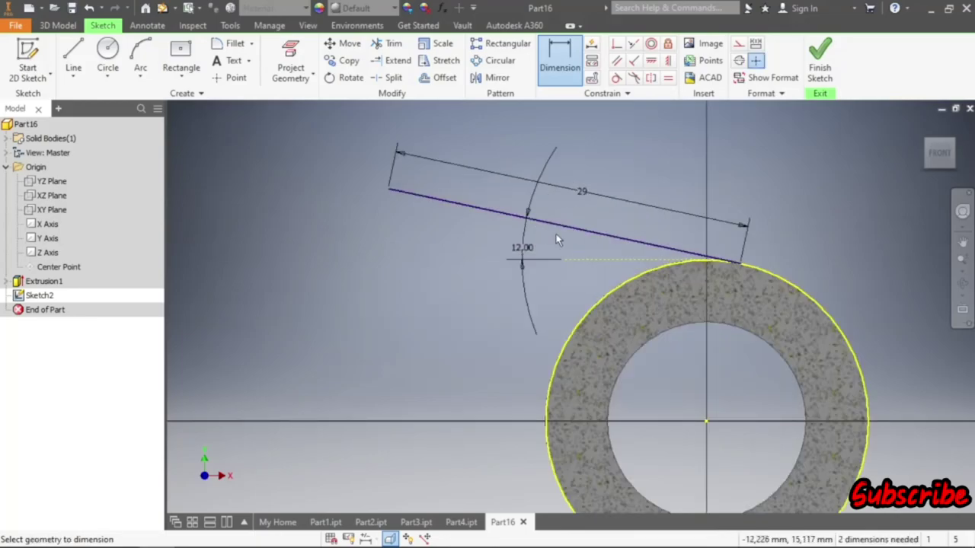
pyautogui.scroll(-4, 551, 271)
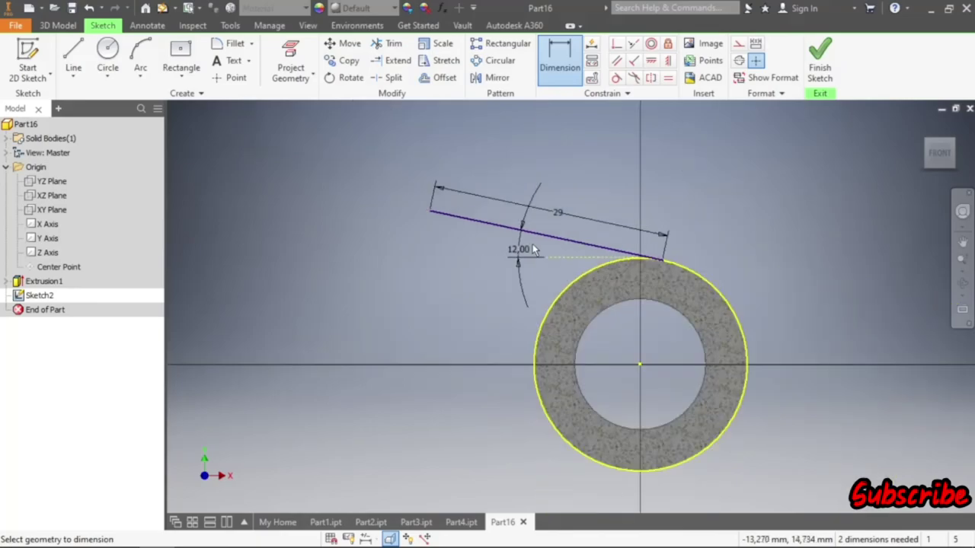
pyautogui.rightClick(576, 170)
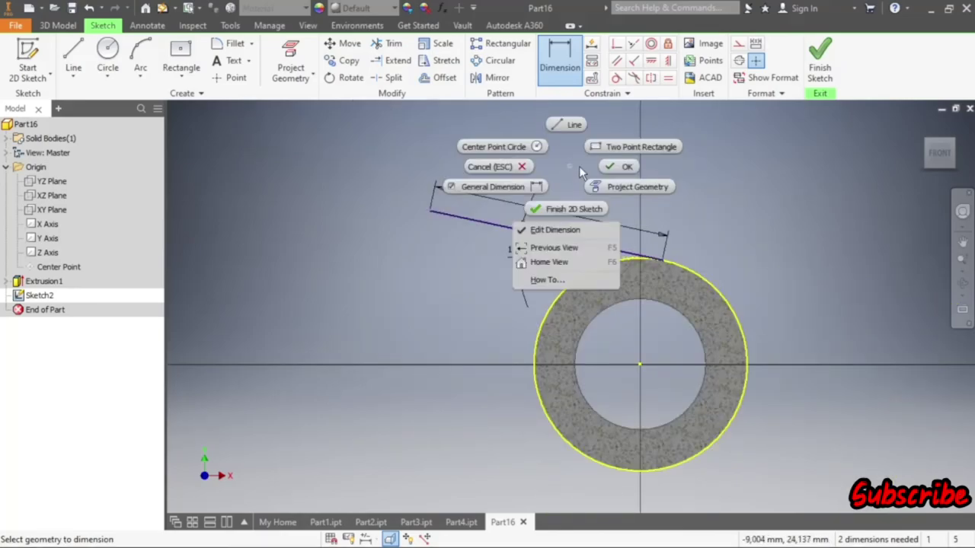
pyautogui.press('Escape')
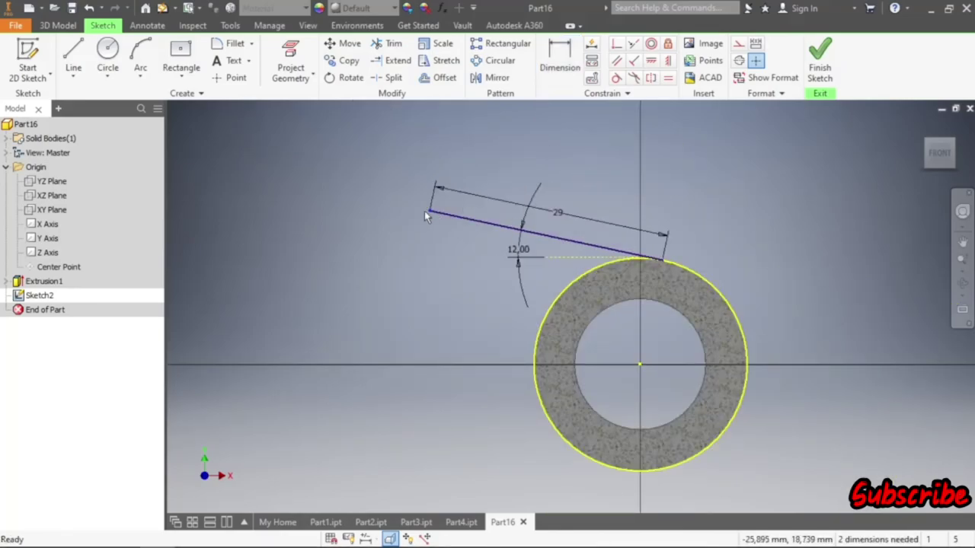
pyautogui.moveTo(537, 236); pyautogui.dragTo(533, 228)
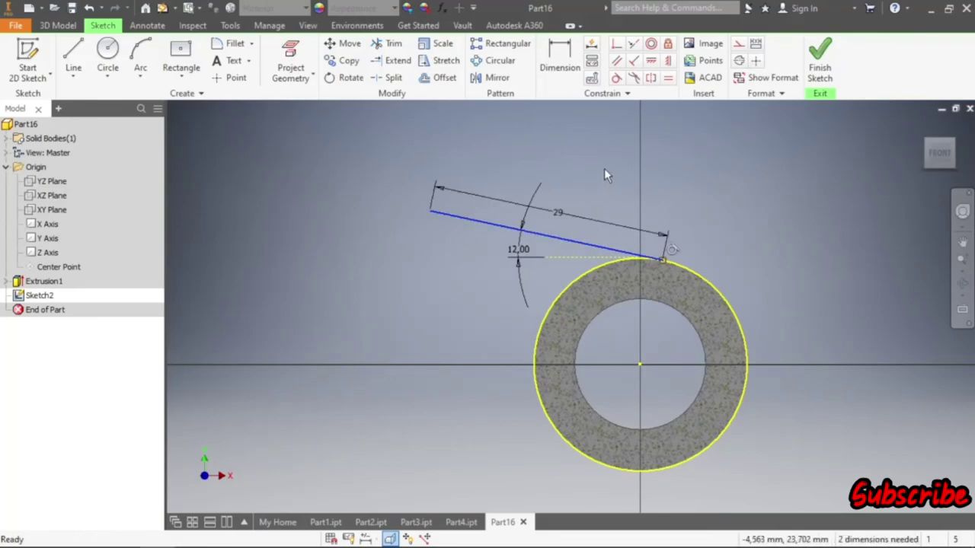
# - Draw an 18 mm line from the slanted line's left end at 48° to it
pyautogui.click(73, 57)
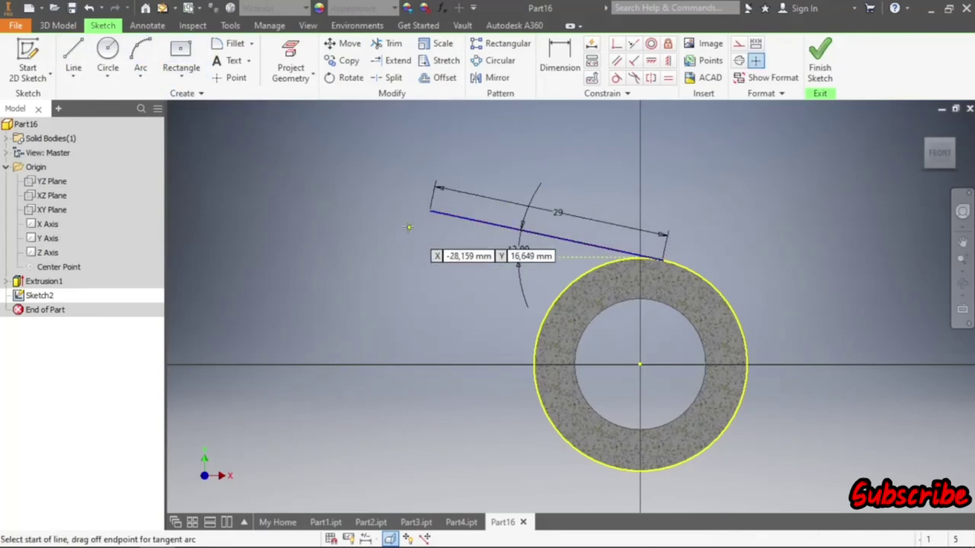
pyautogui.click(430, 211)
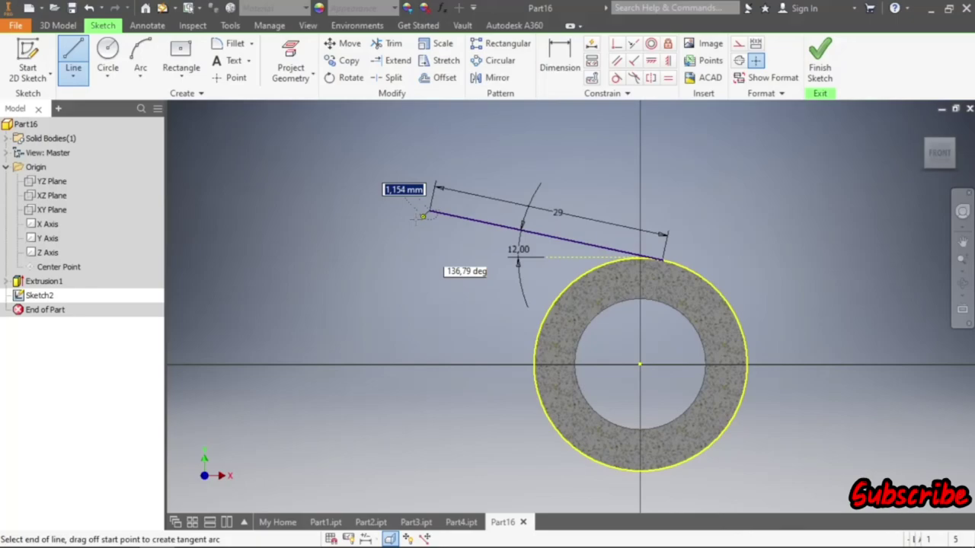
pyautogui.write('18')
pyautogui.press('Return')
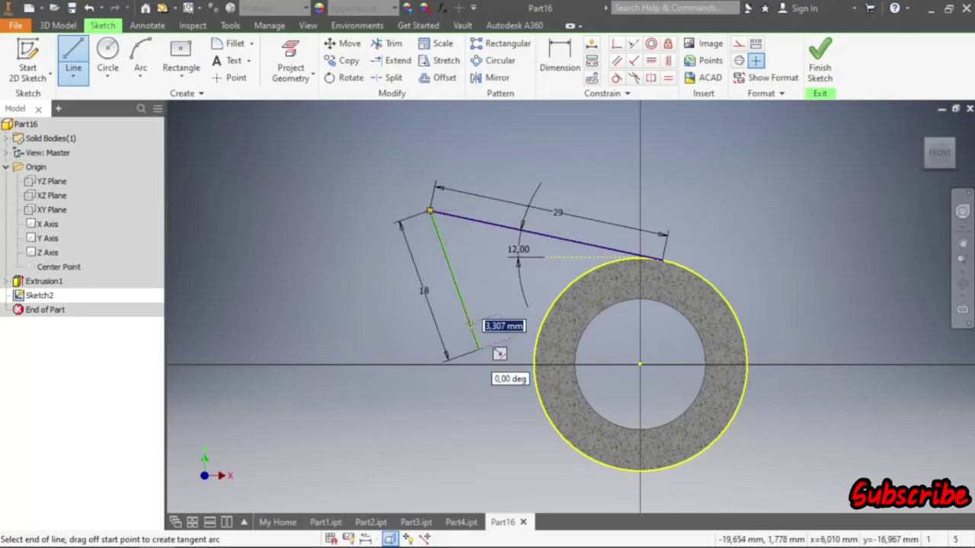
pyautogui.press('Escape')
pyautogui.click(564, 68)
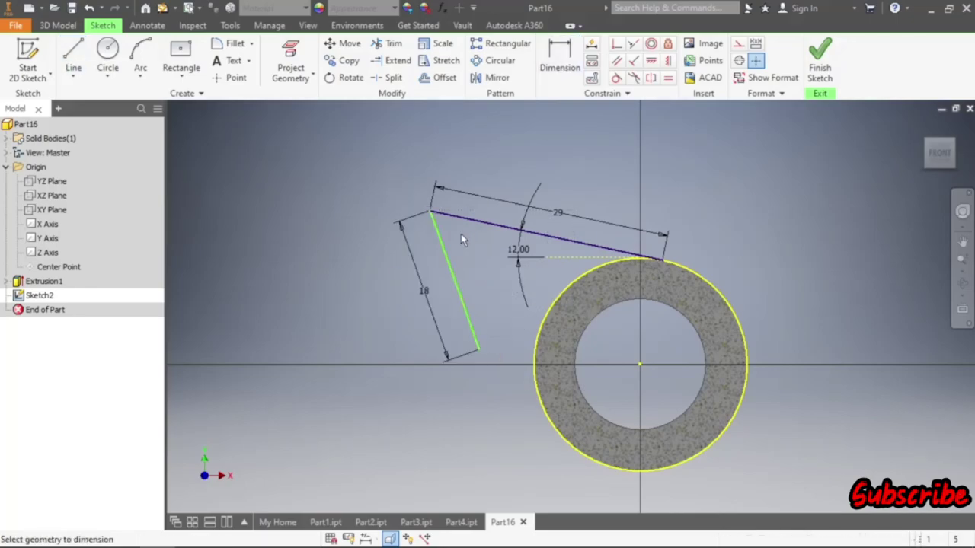
pyautogui.click(467, 221)
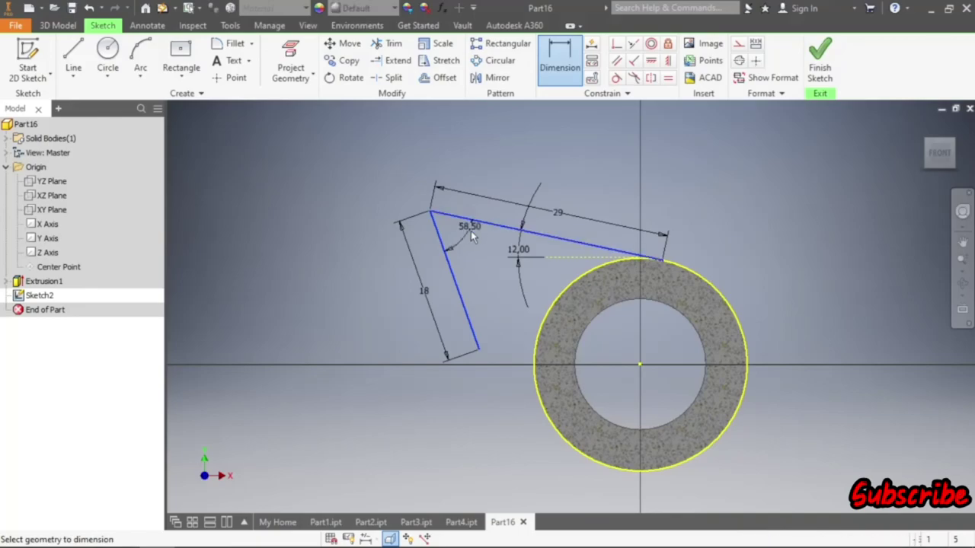
pyautogui.click(480, 252)
pyautogui.write('48')
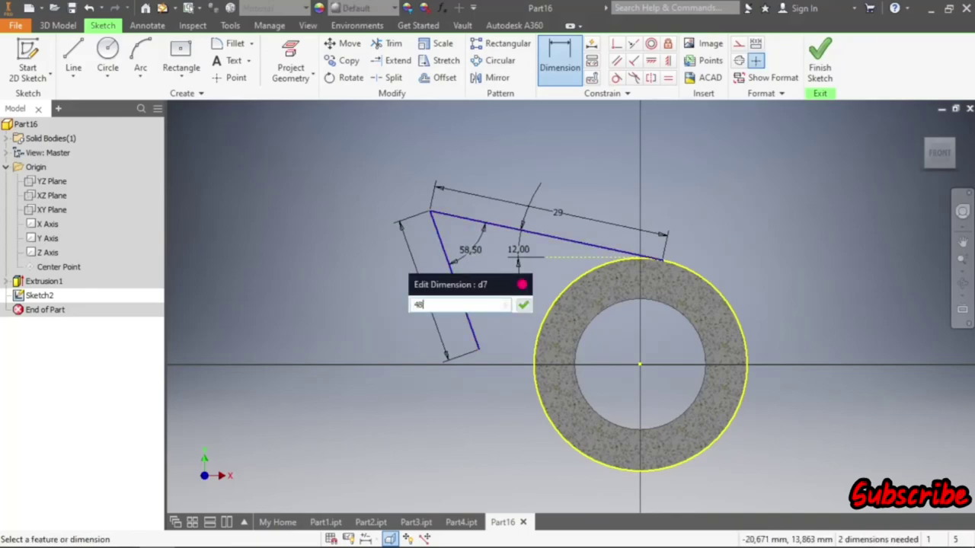
pyautogui.click(523, 304)
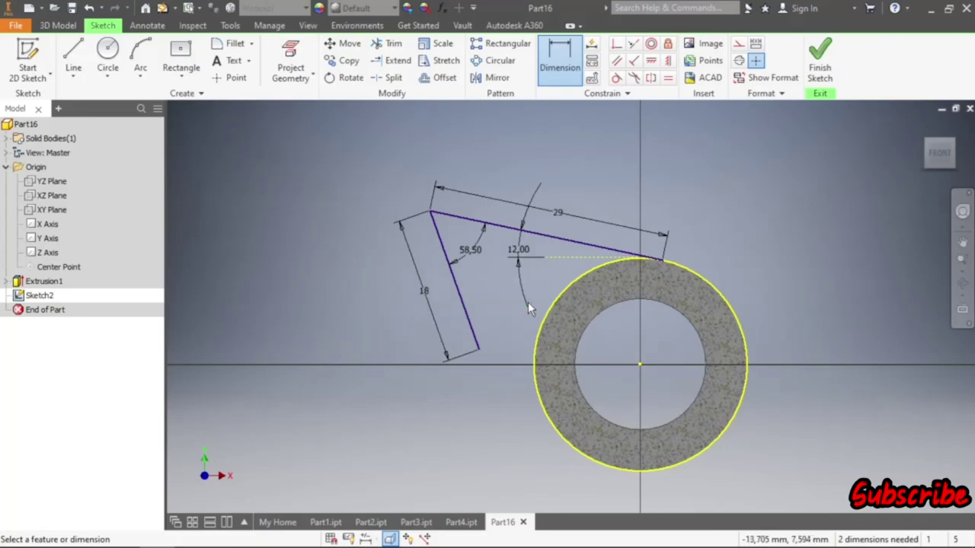
# - Close the triangle with a line back to the ring's edge and finish the sketch
pyautogui.click(86, 54)
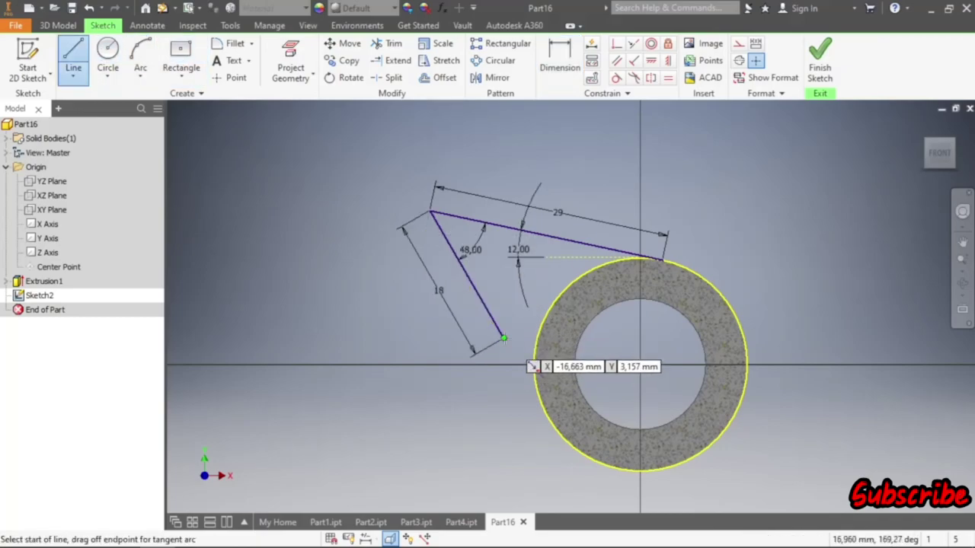
pyautogui.click(502, 337)
pyautogui.doubleClick(662, 262)
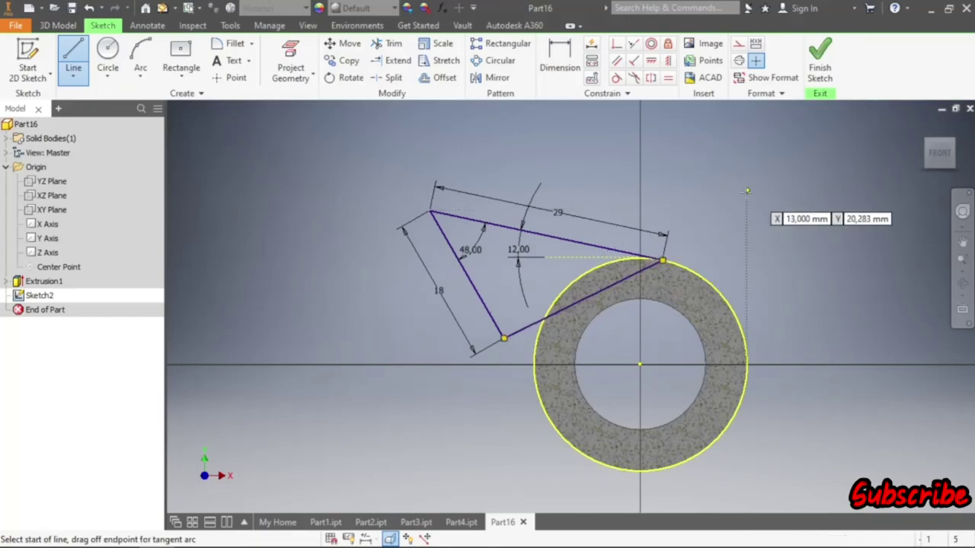
pyautogui.rightClick(778, 194)
pyautogui.click(754, 228)
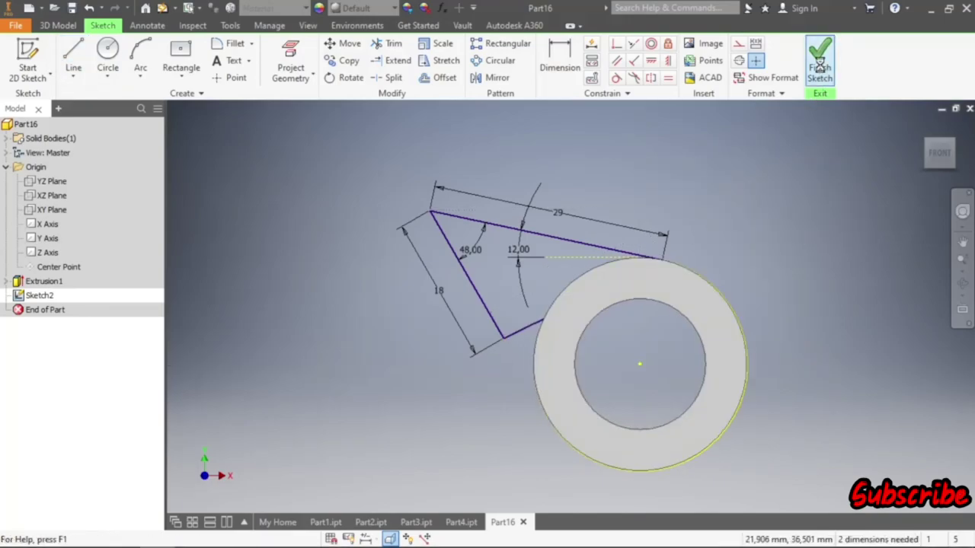
# - Extrude the triangular profile symmetrically 36 mm into a wedge-shaped arm, then orbit to inspect it
pyautogui.click(74, 61)
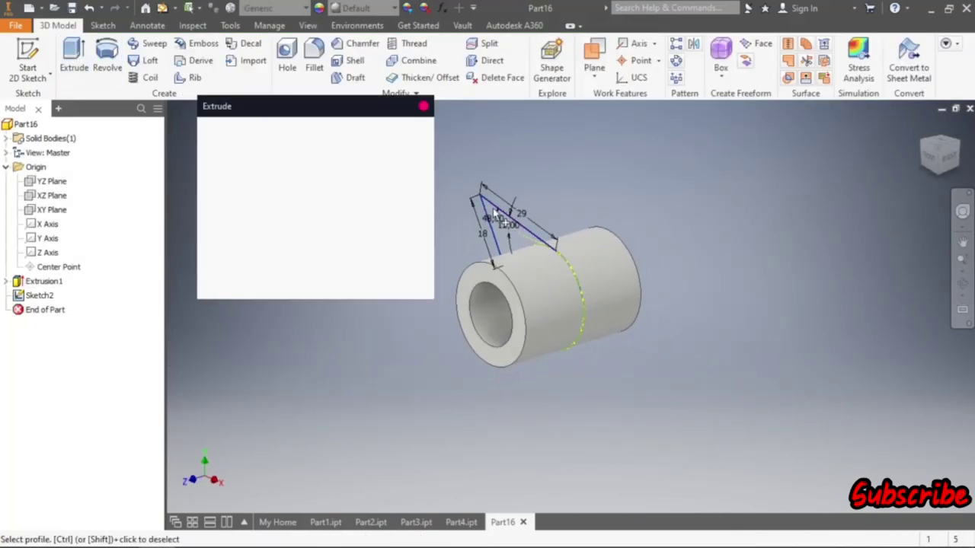
pyautogui.click(508, 226)
pyautogui.click(379, 207)
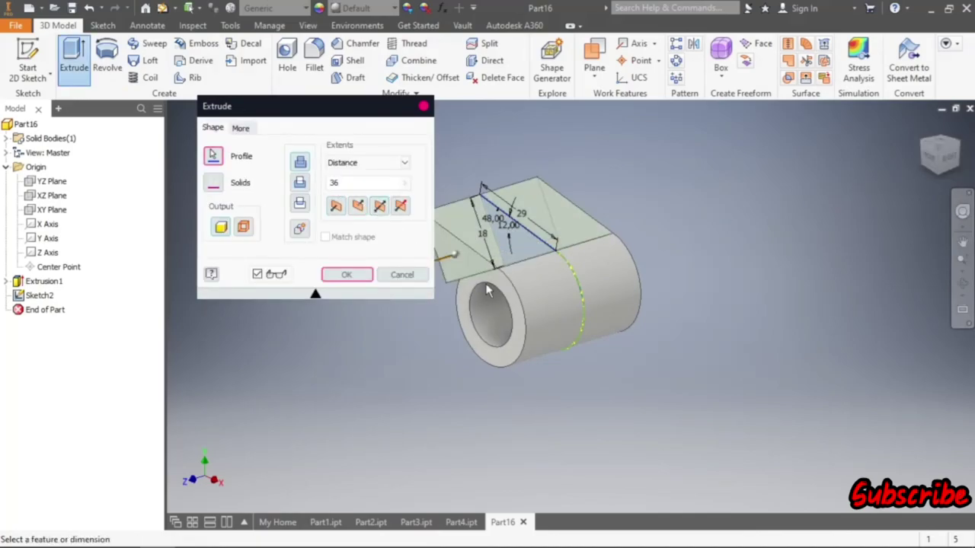
pyautogui.click(346, 273)
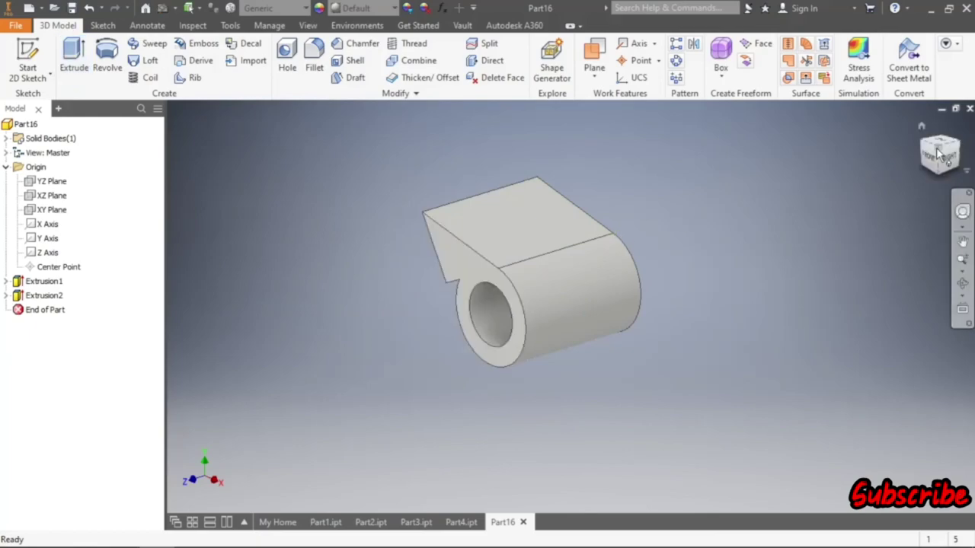
pyautogui.moveTo(923, 146); pyautogui.dragTo(825, 178)
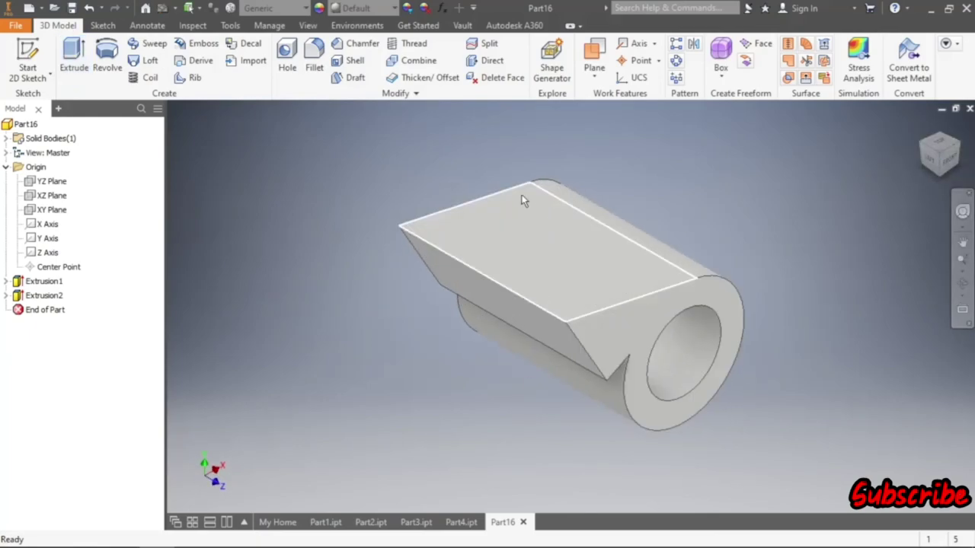
# - Fillet the arm's two top edges with a 2 mm radius
pyautogui.click(315, 61)
pyautogui.click(522, 301)
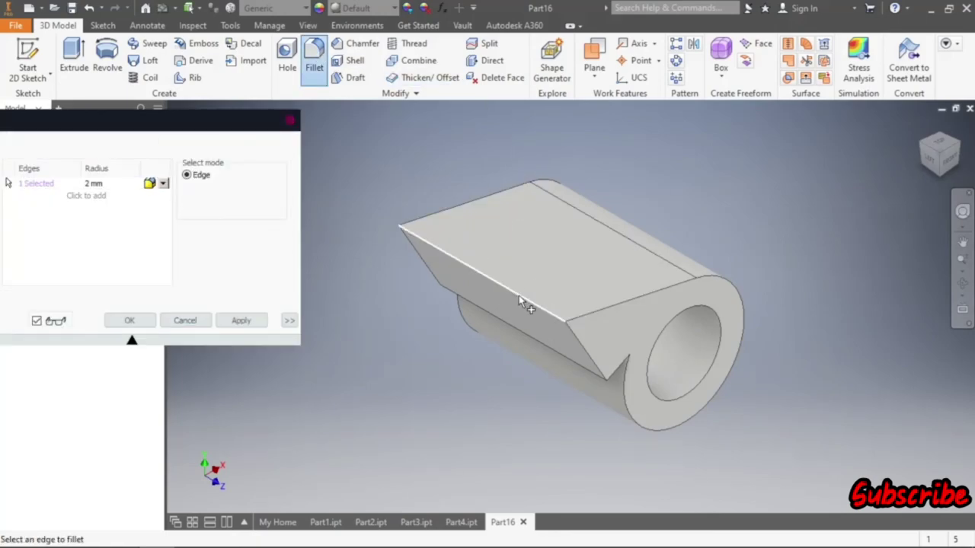
pyautogui.click(623, 356)
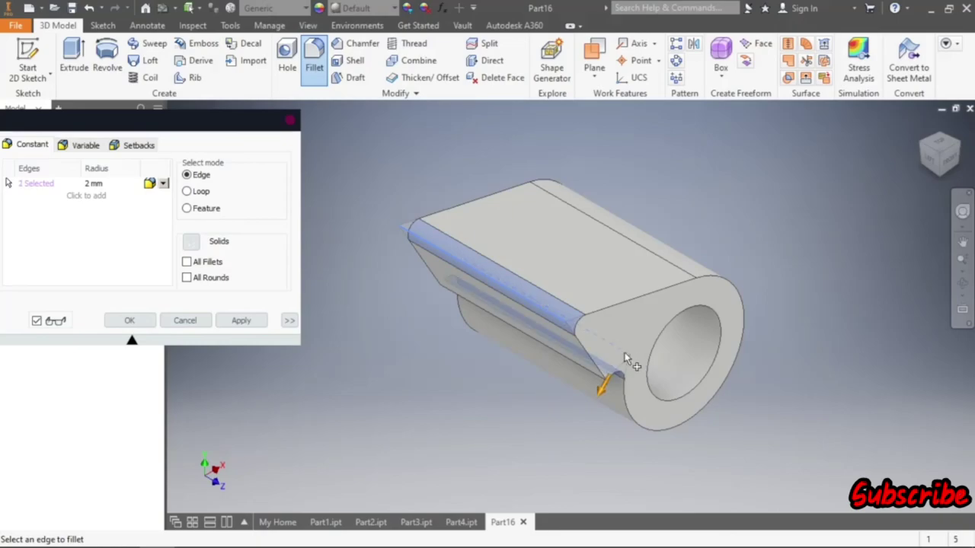
pyautogui.click(241, 320)
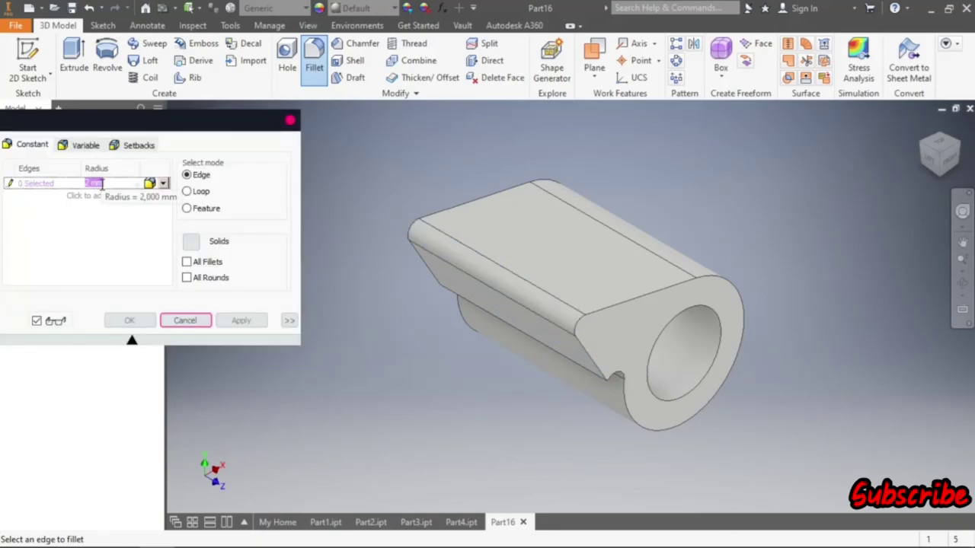
pyautogui.write('5')
# - Fillet the arm-to-tube junction edge at 5 mm and view the part from the front
pyautogui.click(593, 377)
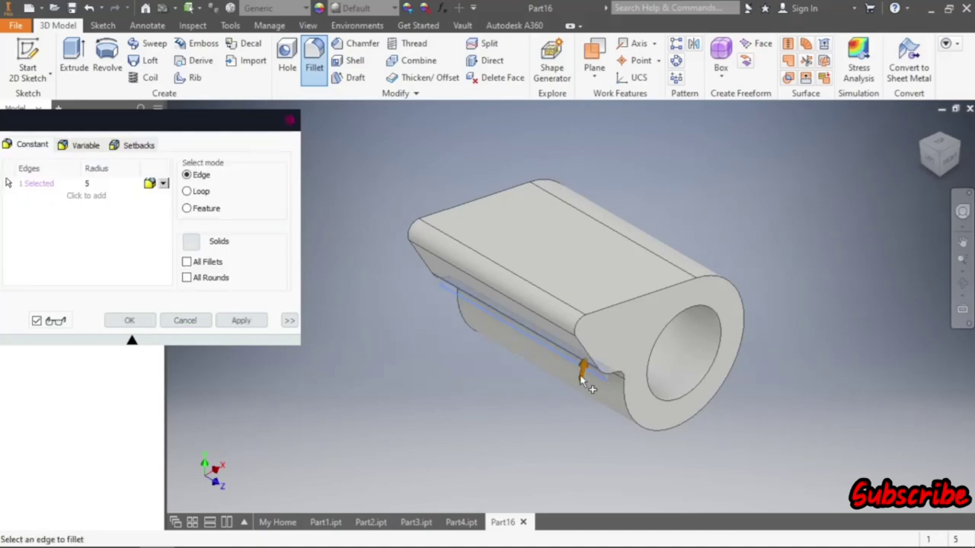
pyautogui.click(255, 317)
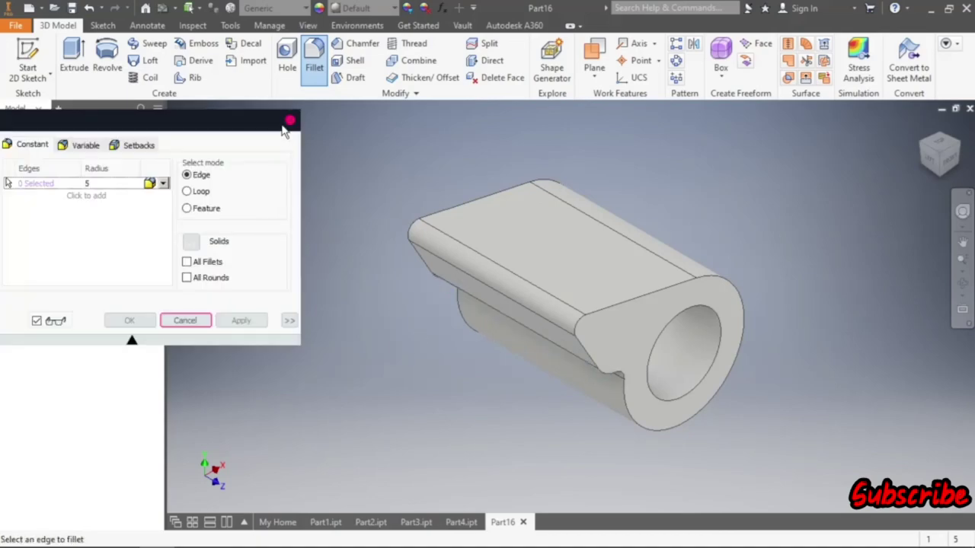
pyautogui.click(289, 121)
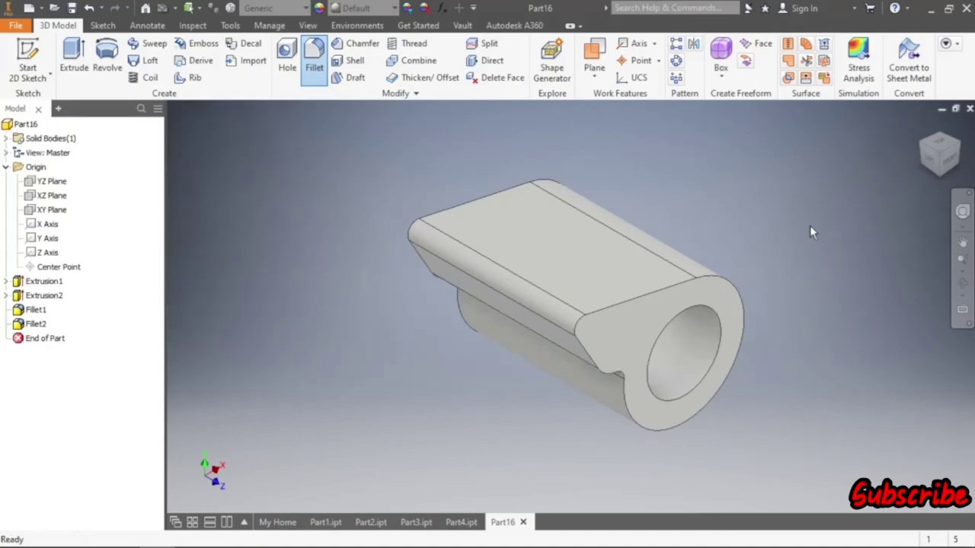
pyautogui.click(936, 169)
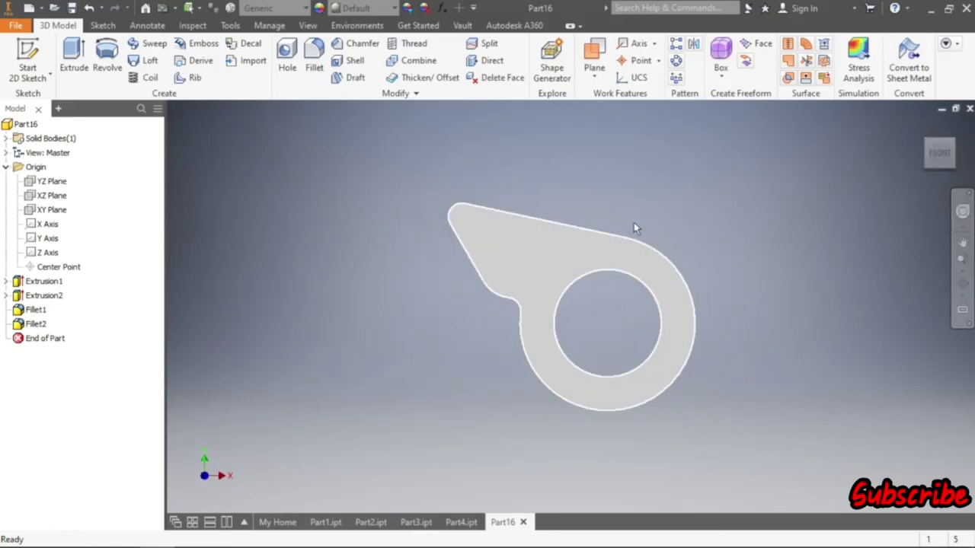
# - Start a sketch on the YZ Plane with the graphics sliced to expose it
pyautogui.moveTo(940, 152)
pyautogui.click(962, 153)
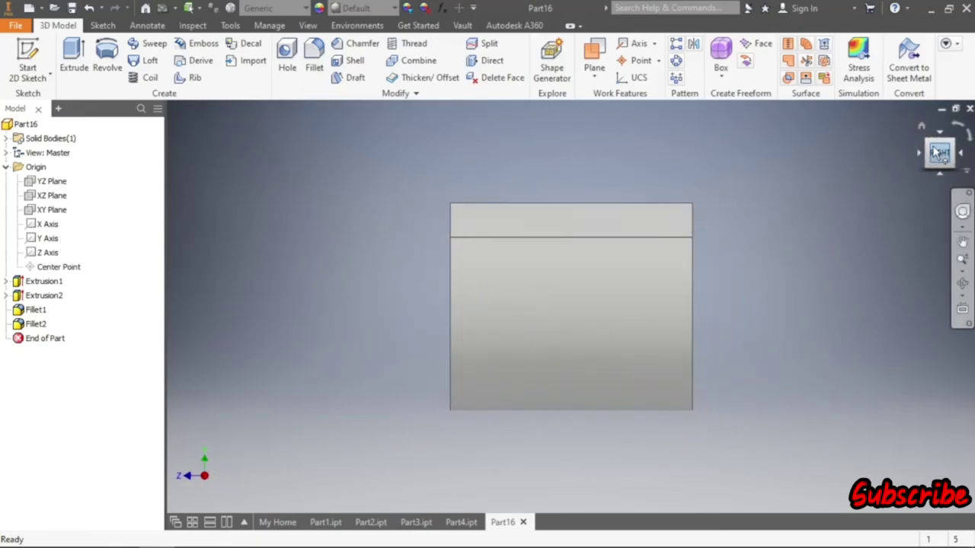
pyautogui.click(931, 151)
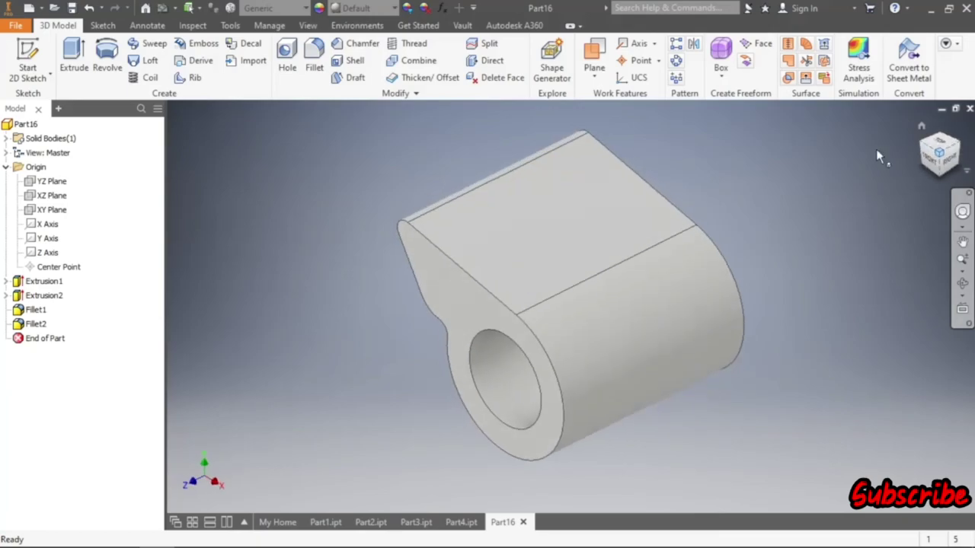
pyautogui.click(55, 189)
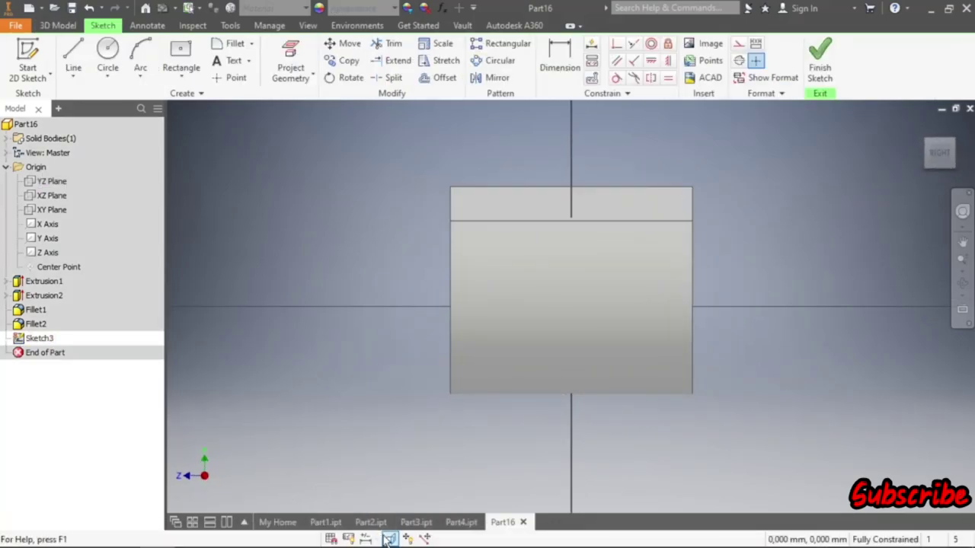
pyautogui.press('F7')
pyautogui.scroll(3, 585, 294)
# - Draw a radius-4 circle at the origin, finish Sketch3, and begin extruding it
pyautogui.click(107, 52)
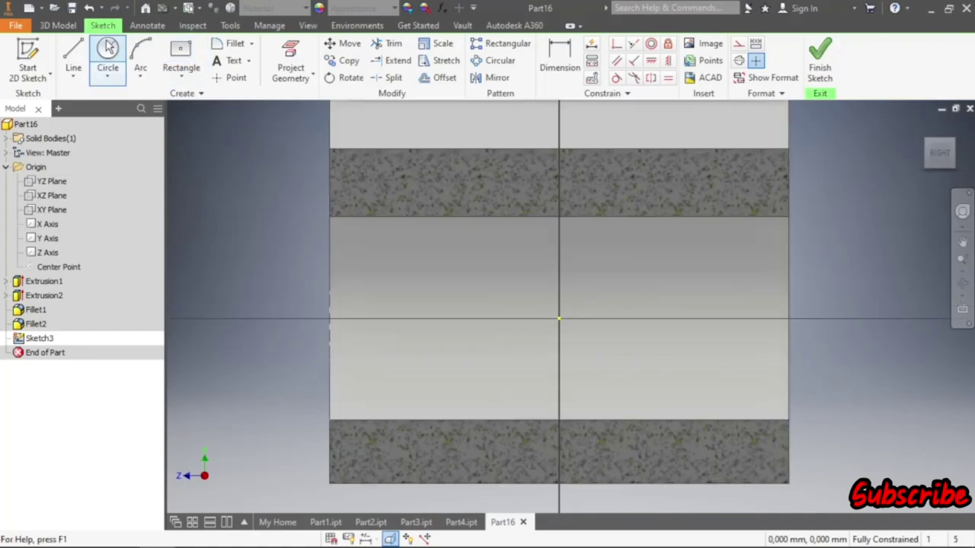
pyautogui.click(559, 318)
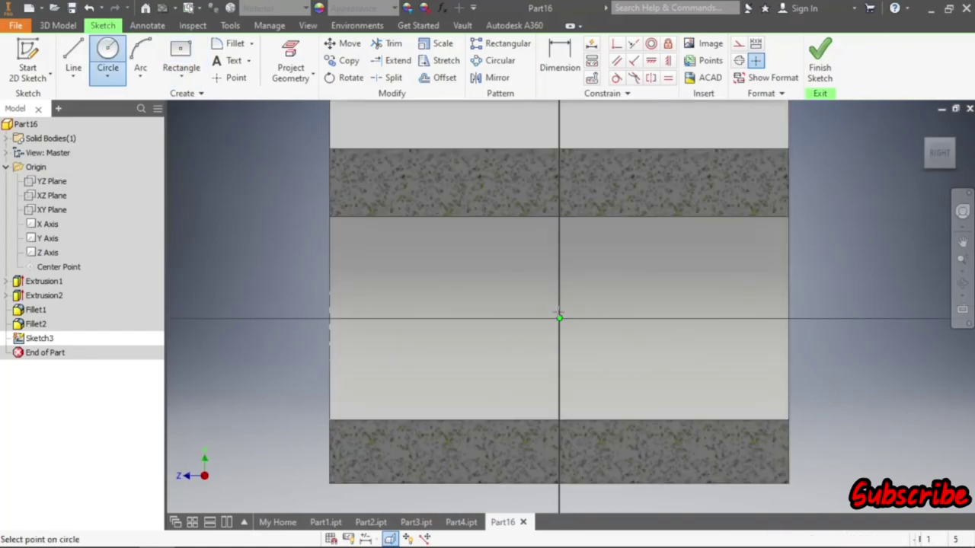
pyautogui.write('4')
pyautogui.press('Return')
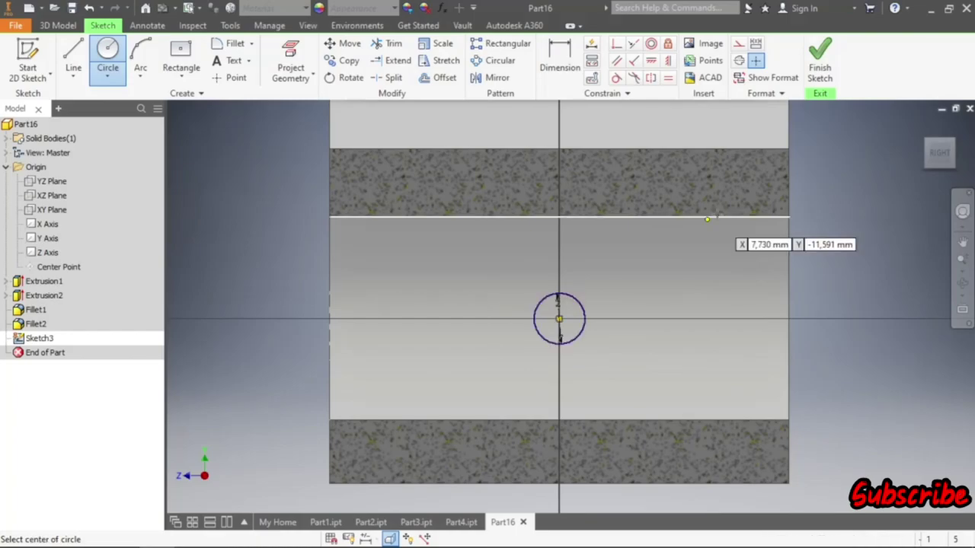
pyautogui.click(815, 76)
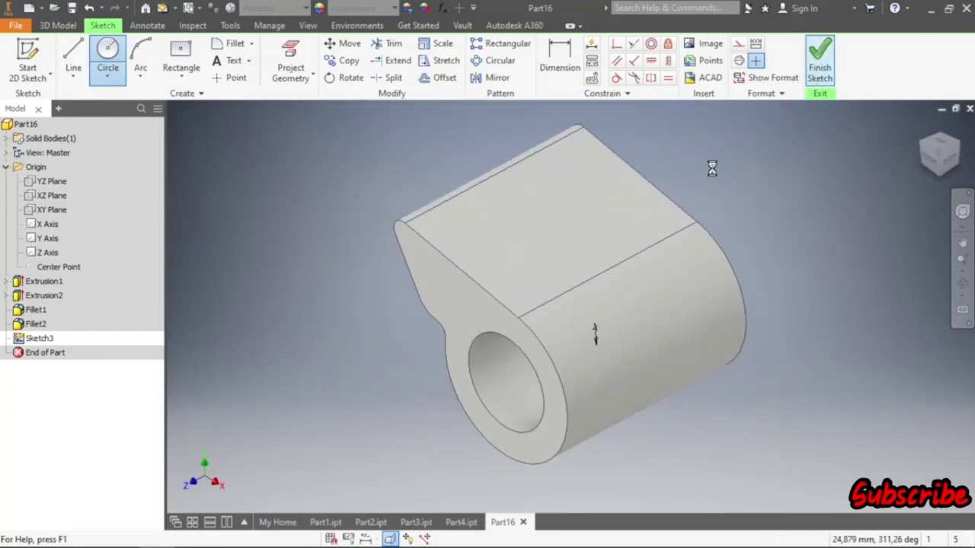
pyautogui.click(74, 55)
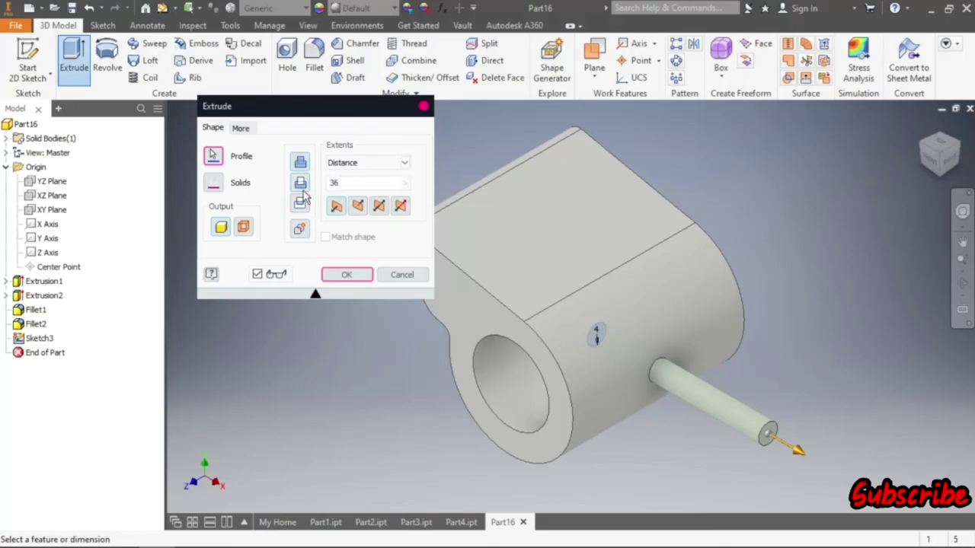
# - Cut the small circle through all of the bracket to form the pin hole
pyautogui.click(300, 182)
pyautogui.click(369, 163)
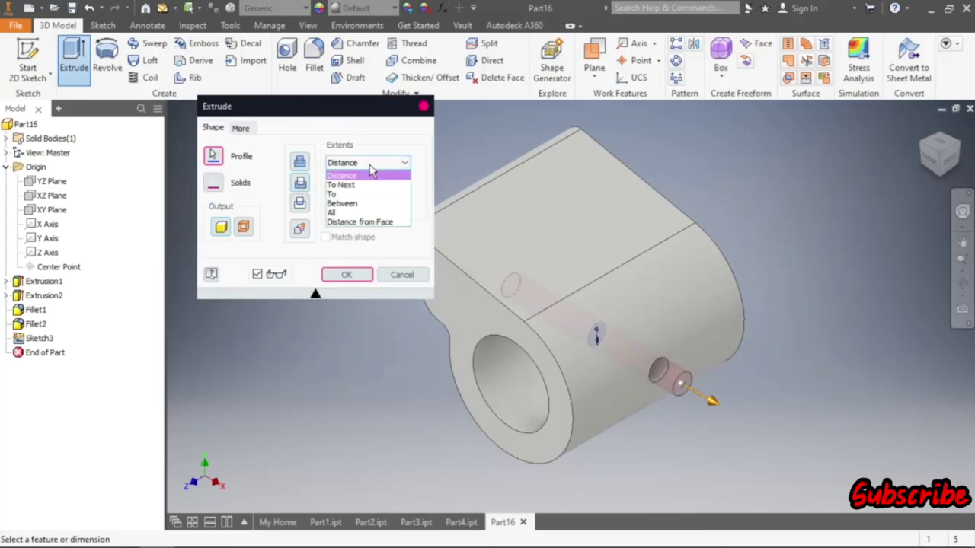
pyautogui.click(366, 213)
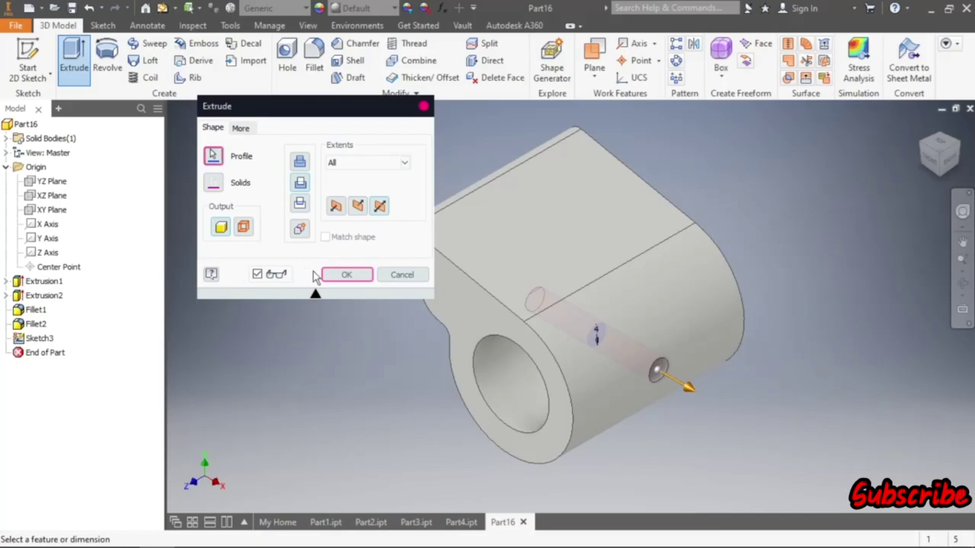
pyautogui.click(337, 274)
# - Check the part from Left, Front and Home views, then save it as Part5.ipt
pyautogui.scroll(-3, 506, 282)
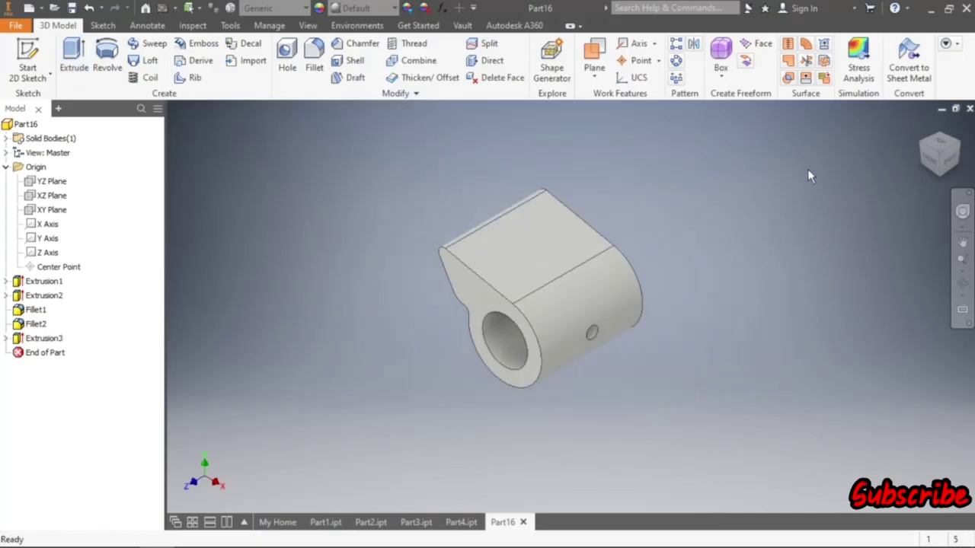
pyautogui.moveTo(939, 153)
pyautogui.moveTo(924, 150); pyautogui.dragTo(943, 158)
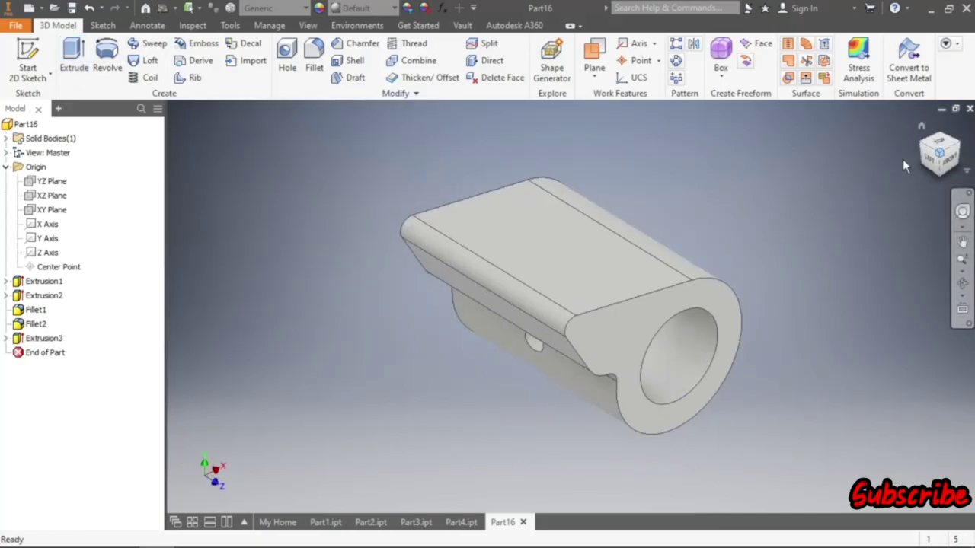
pyautogui.click(936, 167)
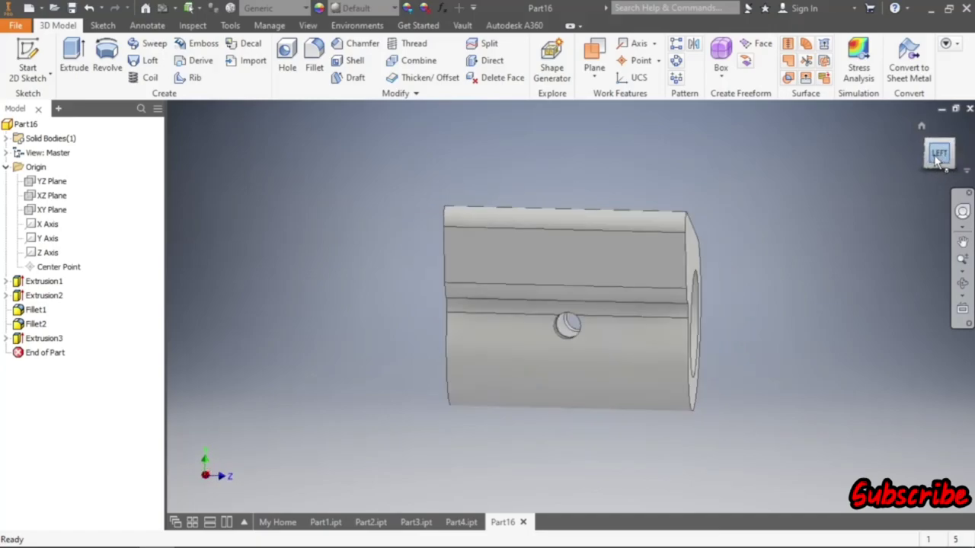
pyautogui.click(963, 154)
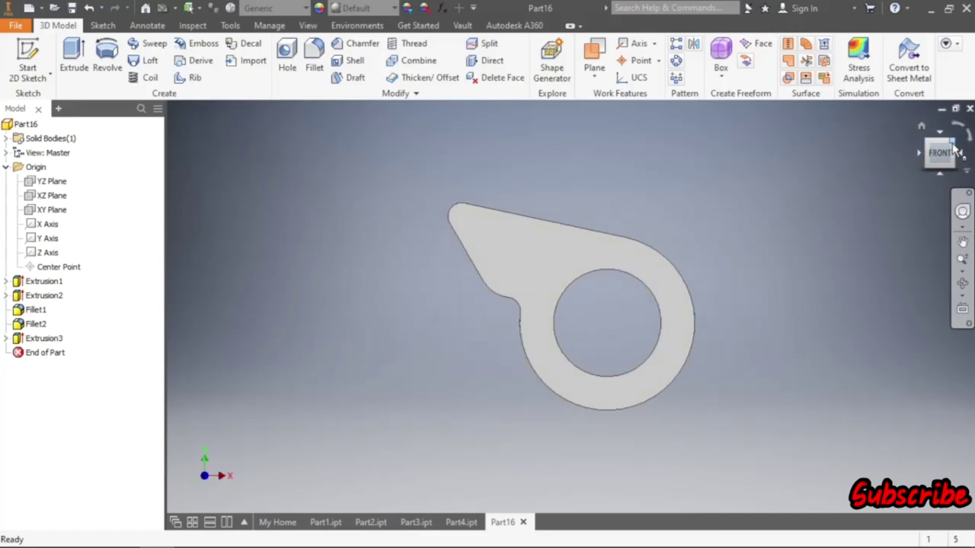
pyautogui.click(921, 125)
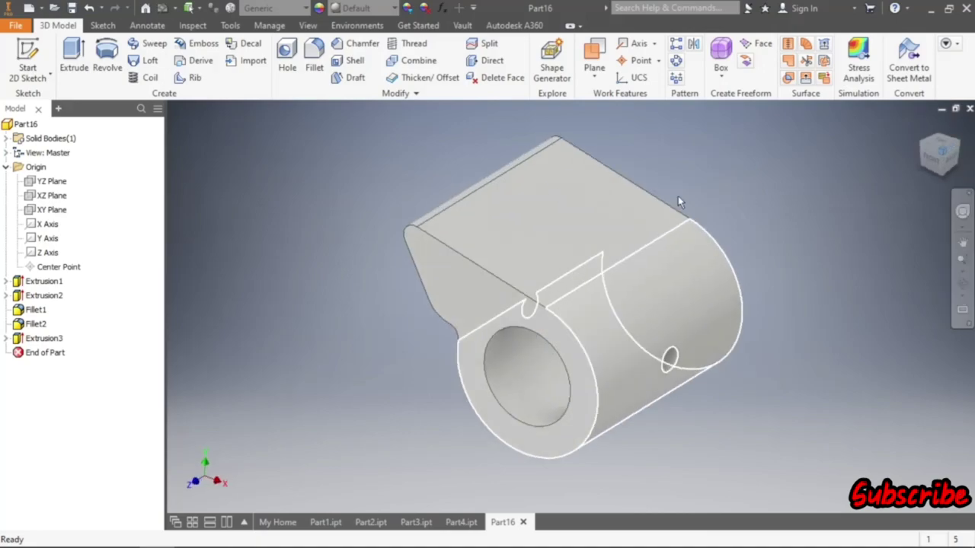
pyautogui.click(72, 9)
pyautogui.write('Part5.ipt')
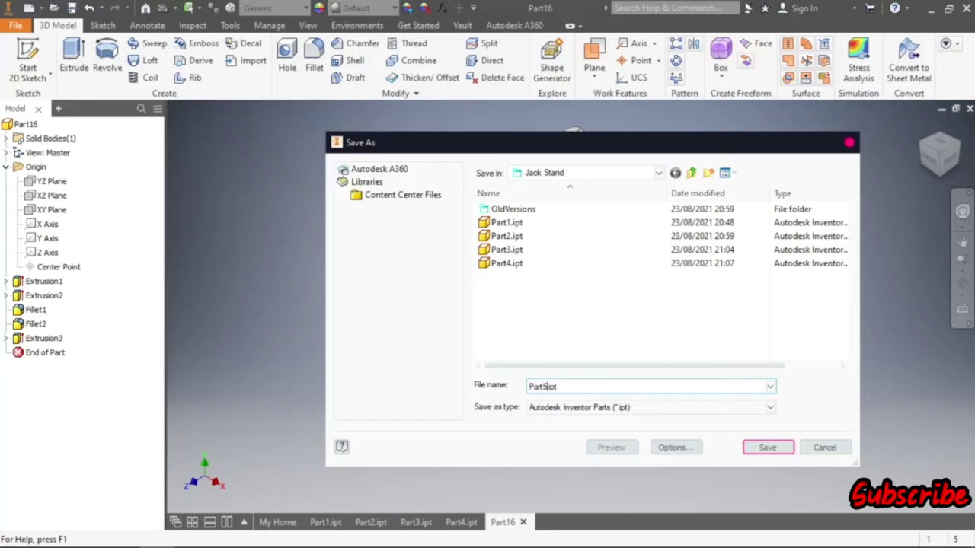
# - Save the bracket as Part5.ipt and create a new part from the Standard (mm).ipt template
pyautogui.click(767, 448)
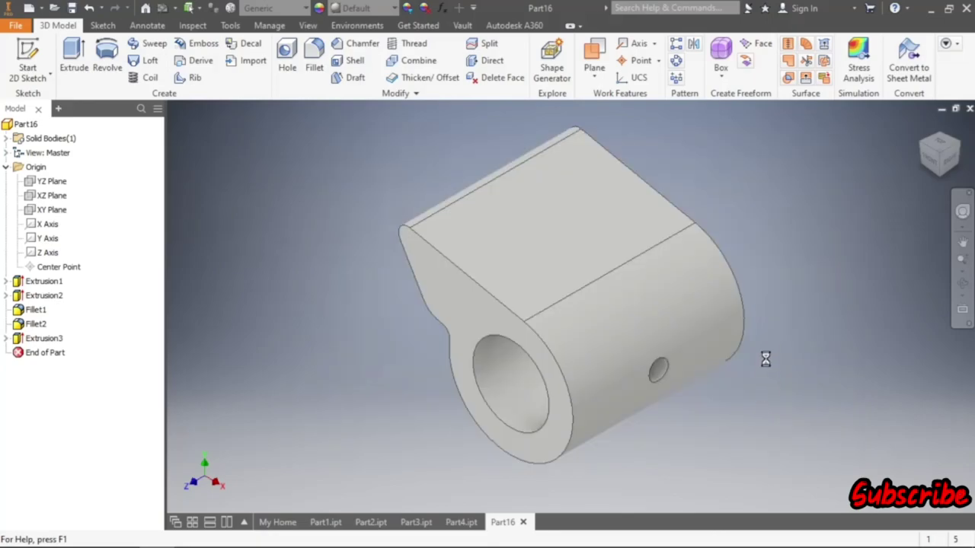
pyautogui.click(29, 7)
pyautogui.click(566, 161)
pyautogui.click(691, 467)
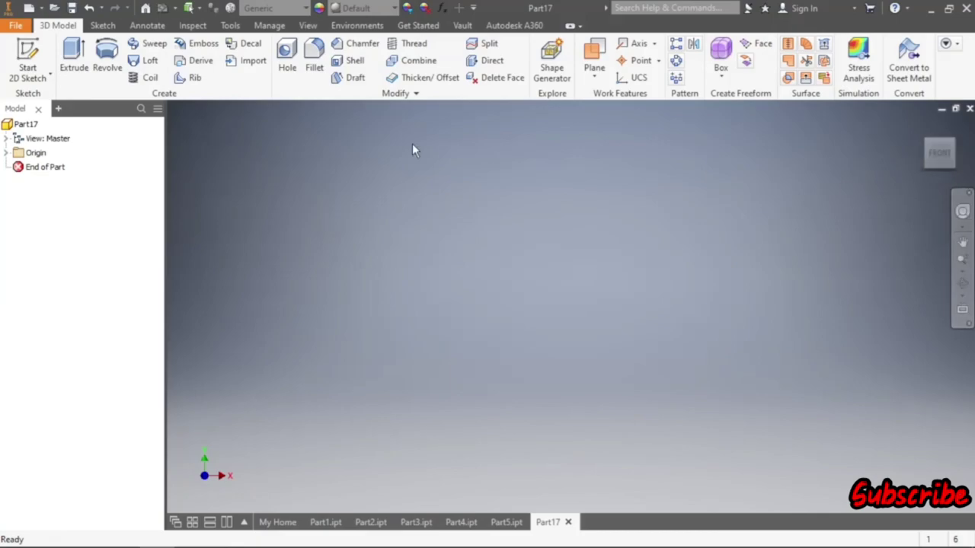
# - Sketch a circle centred on the origin of the YZ plane
pyautogui.click(27, 55)
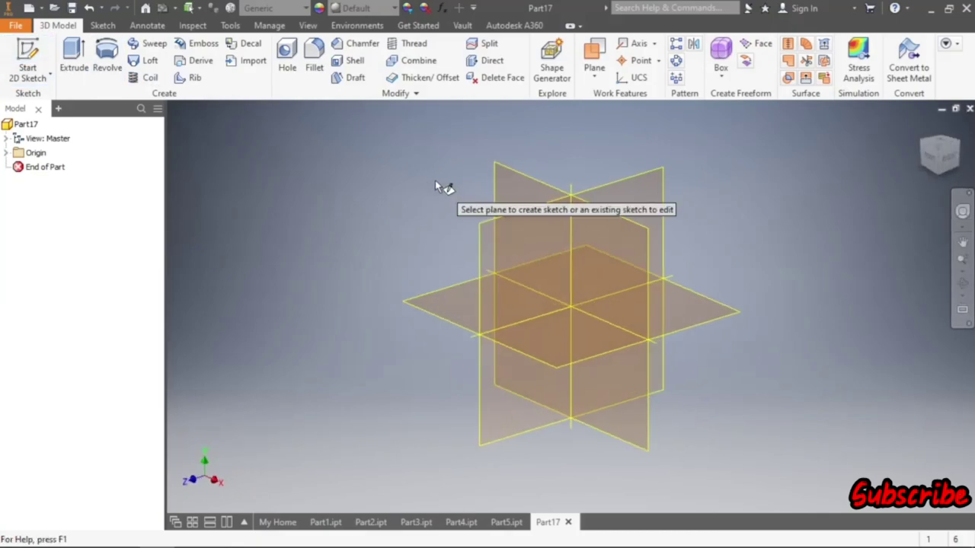
pyautogui.click(508, 241)
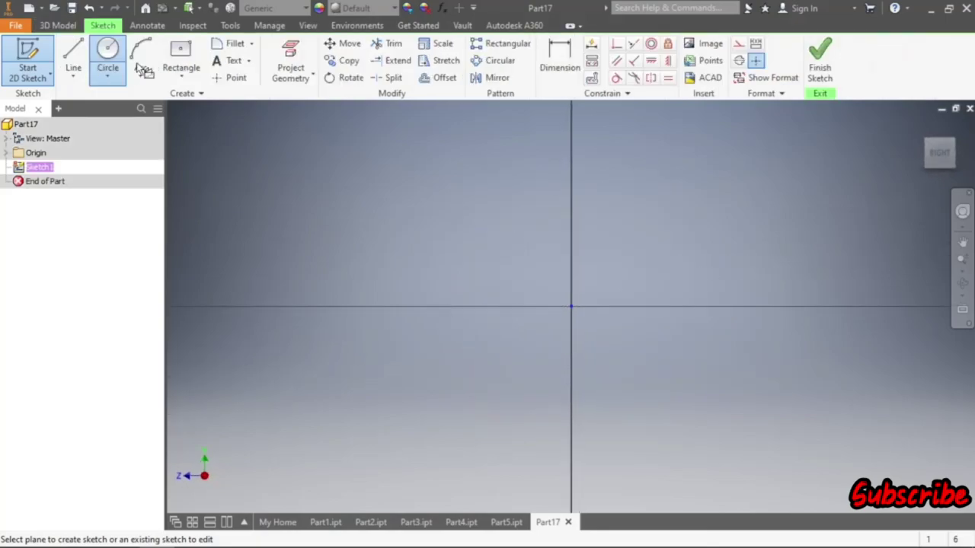
pyautogui.click(571, 306)
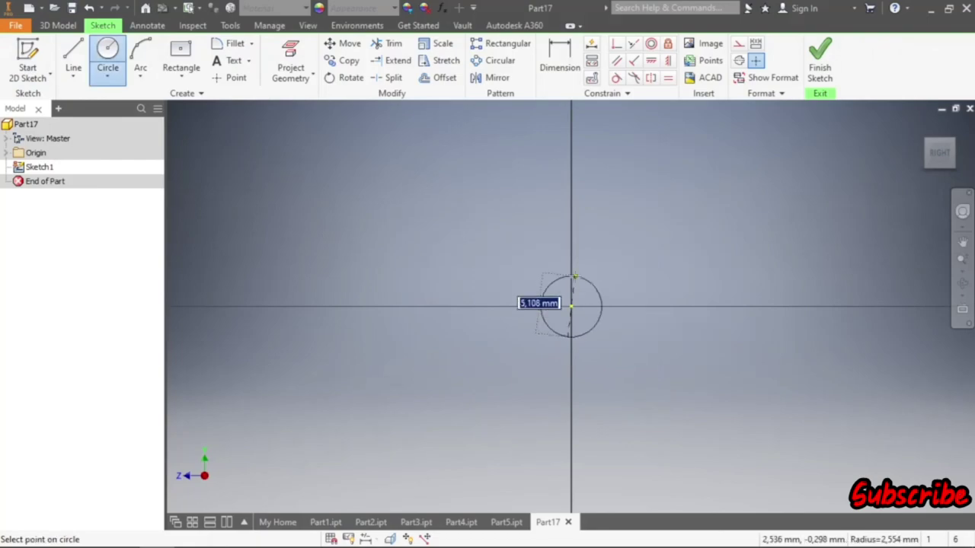
pyautogui.click(574, 276)
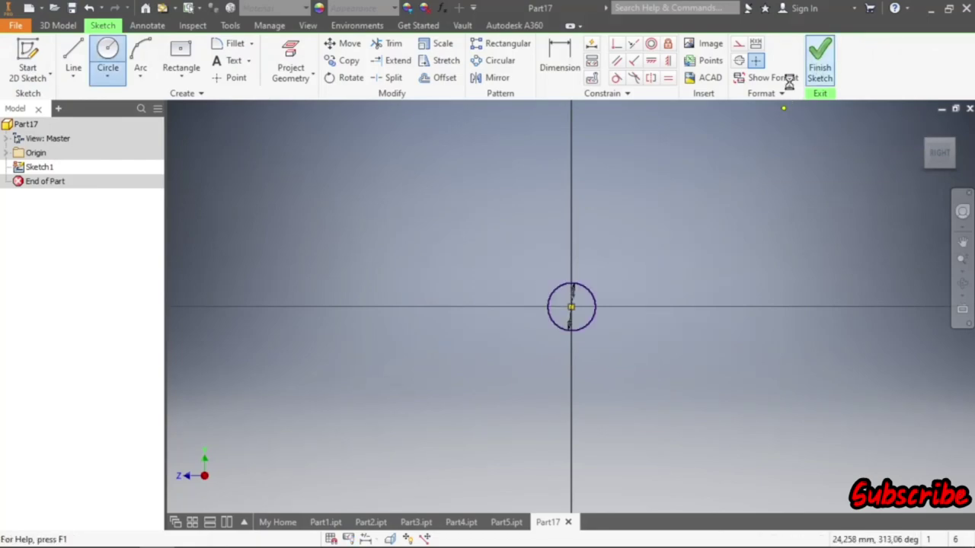
pyautogui.click(819, 61)
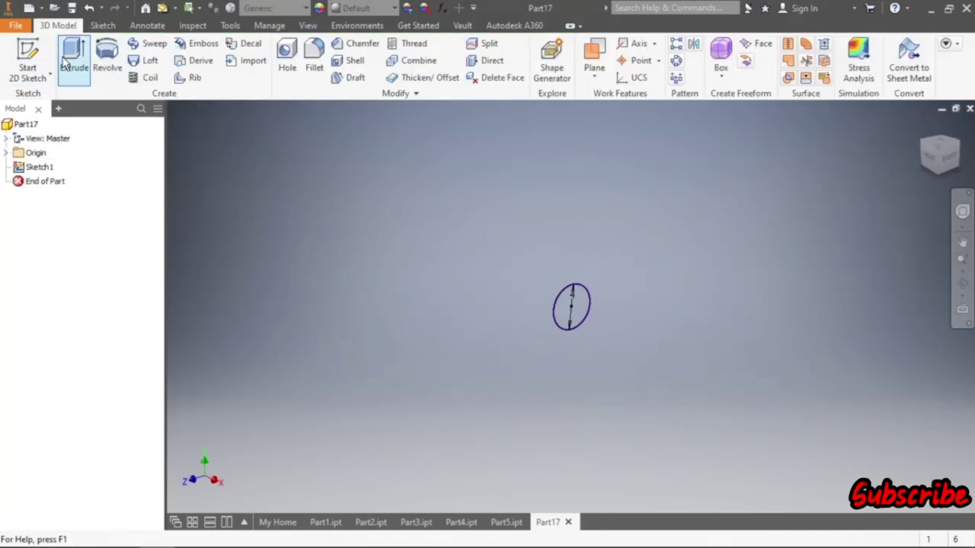
# - Extrude the circle 25 mm into a solid cylindrical pin
pyautogui.click(74, 62)
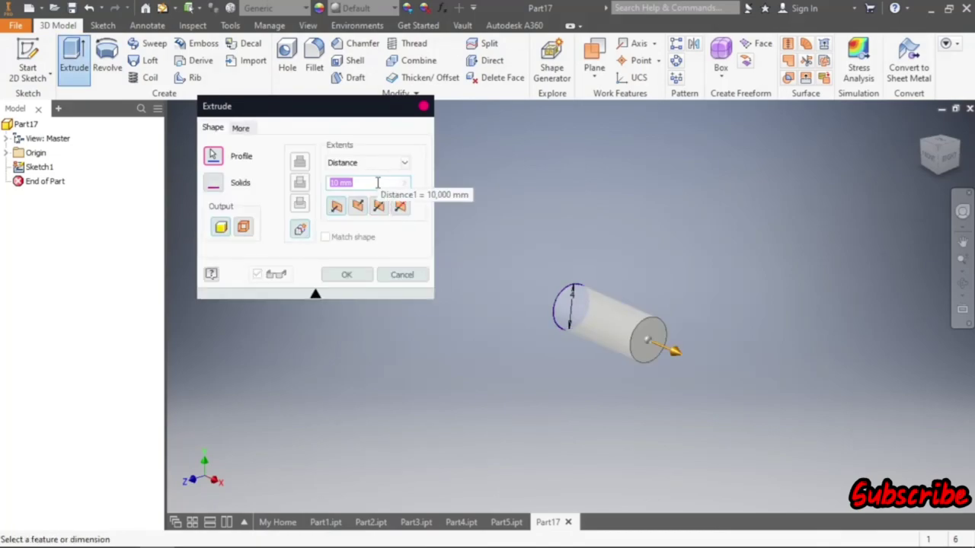
pyautogui.write('5')
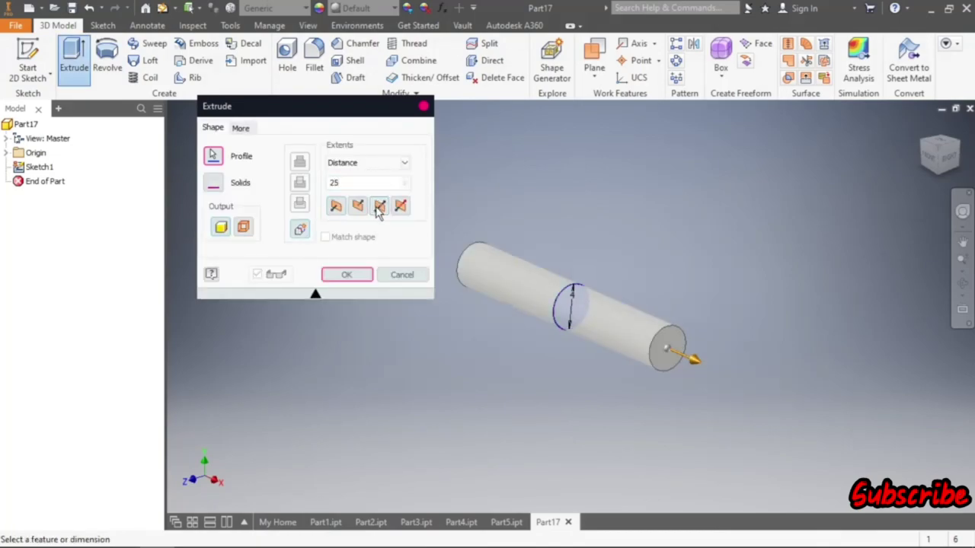
pyautogui.click(352, 277)
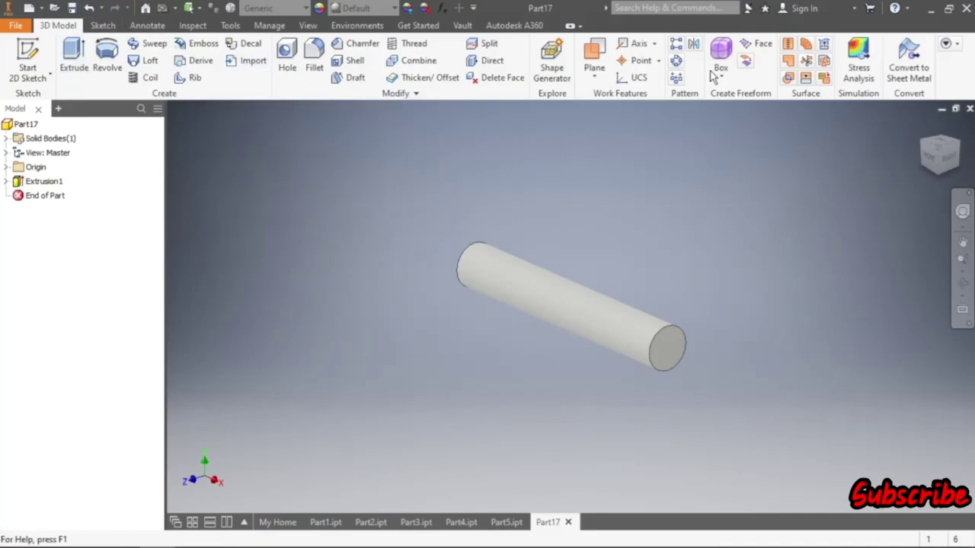
# - Save the pin as Part6.ipt and return to the Part1 jack stand body
pyautogui.click(73, 7)
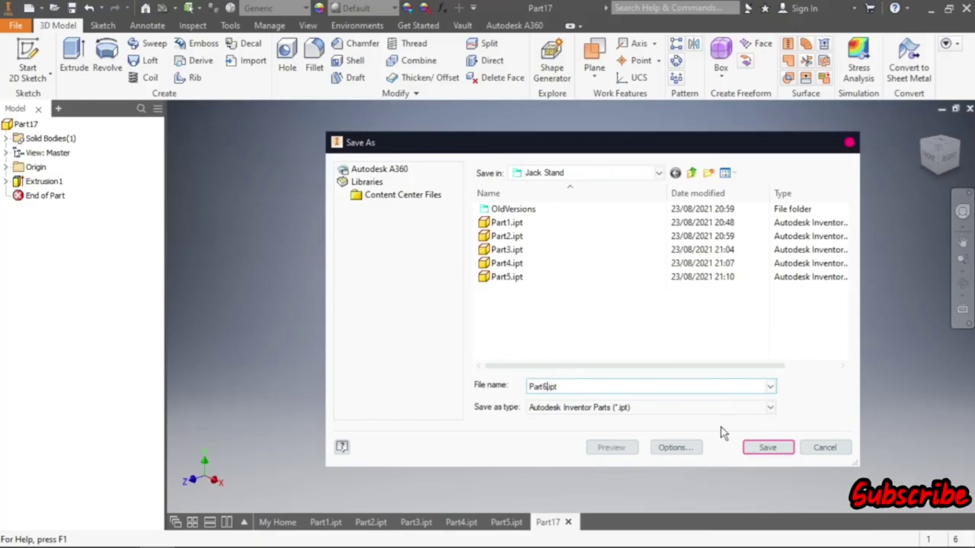
pyautogui.click(764, 449)
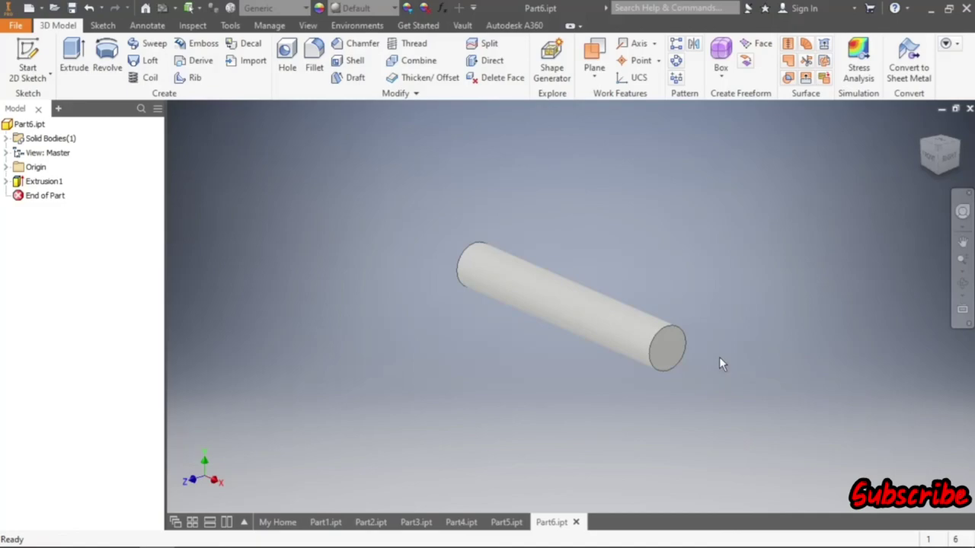
pyautogui.click(325, 522)
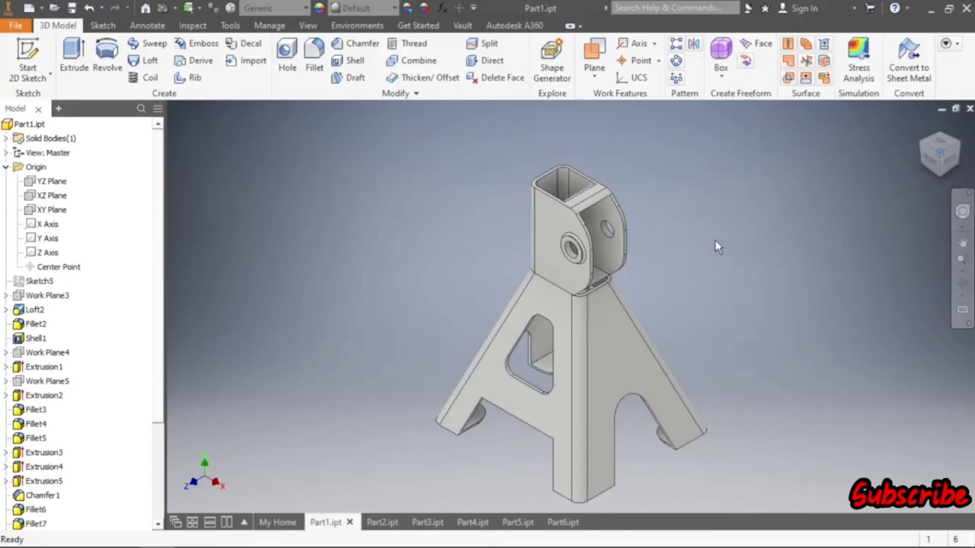
# - Hide the origin planes and axes, then review Part2 through Part6 in turn
pyautogui.click(8, 168)
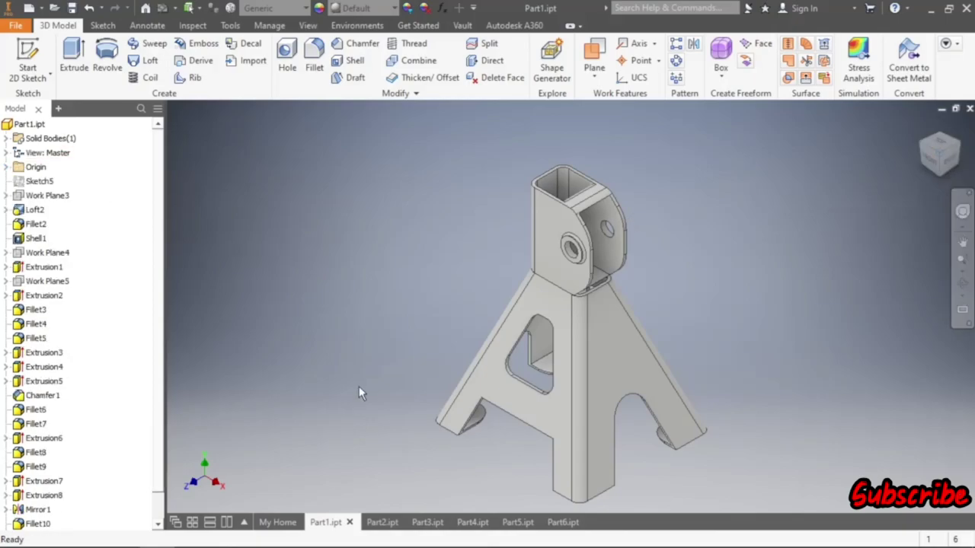
pyautogui.click(382, 522)
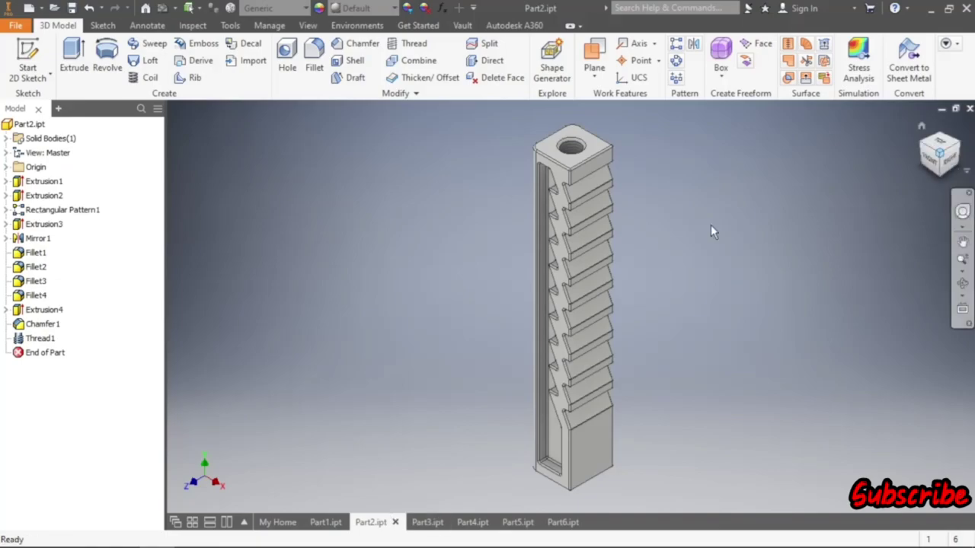
pyautogui.click(429, 523)
pyautogui.click(463, 523)
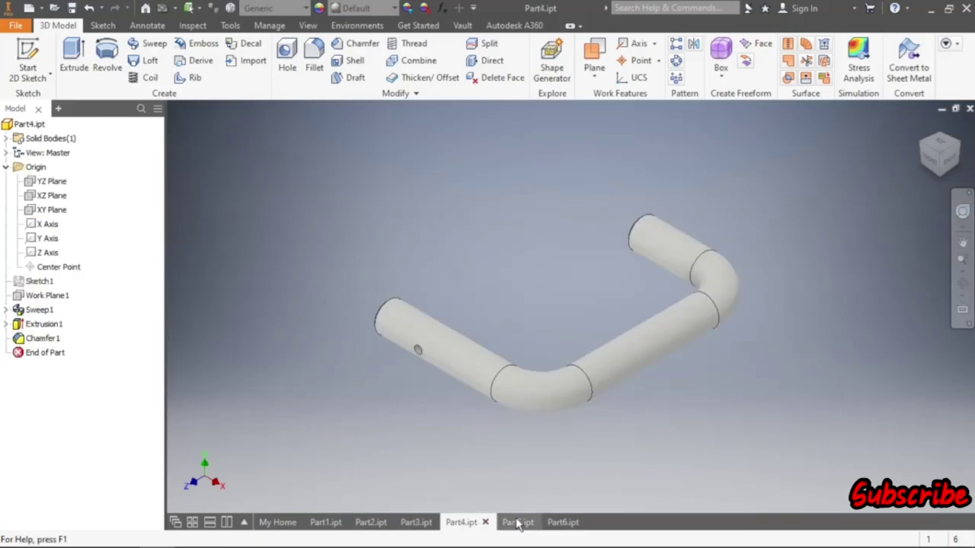
pyautogui.click(518, 522)
pyautogui.click(569, 524)
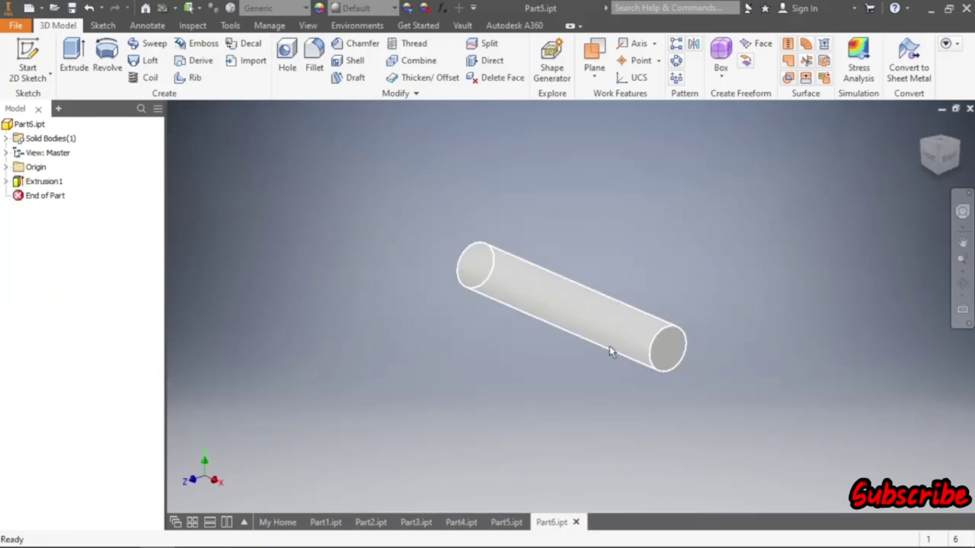